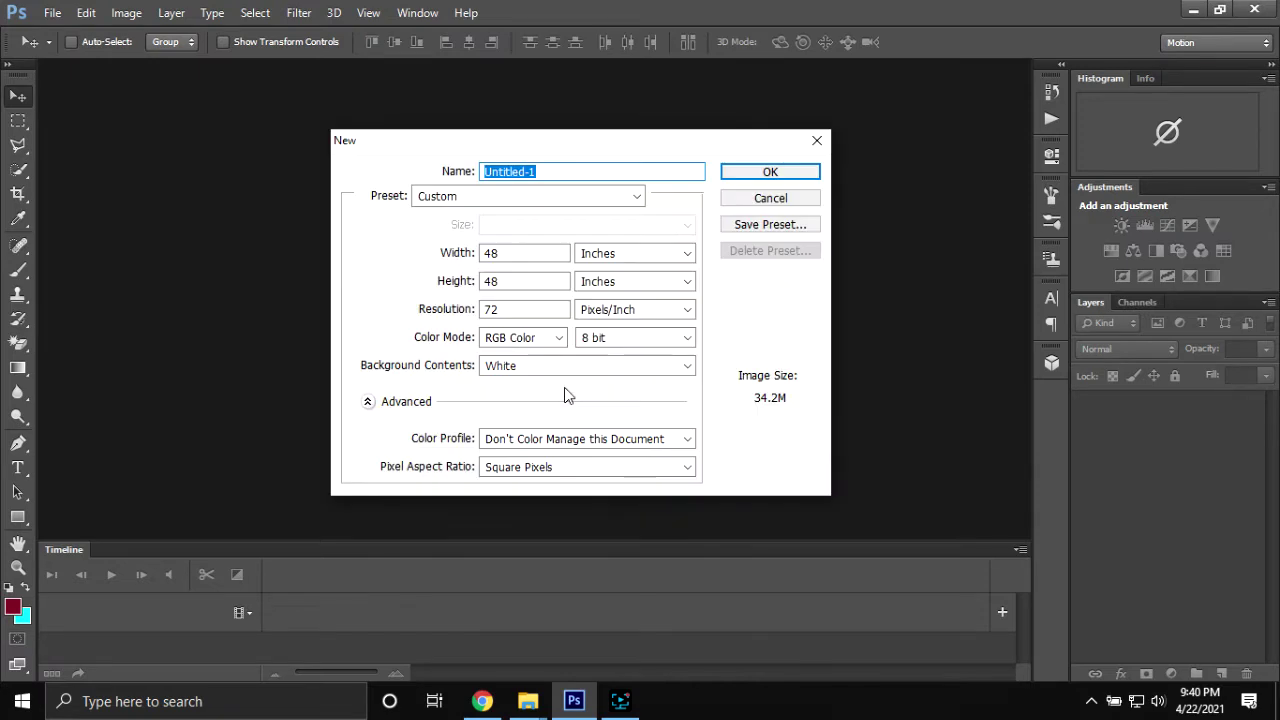
- Set the new document width to 60 inches, name it LJ 5x4, and create it
{"action": "left_click", "coordinate": [534, 254]}
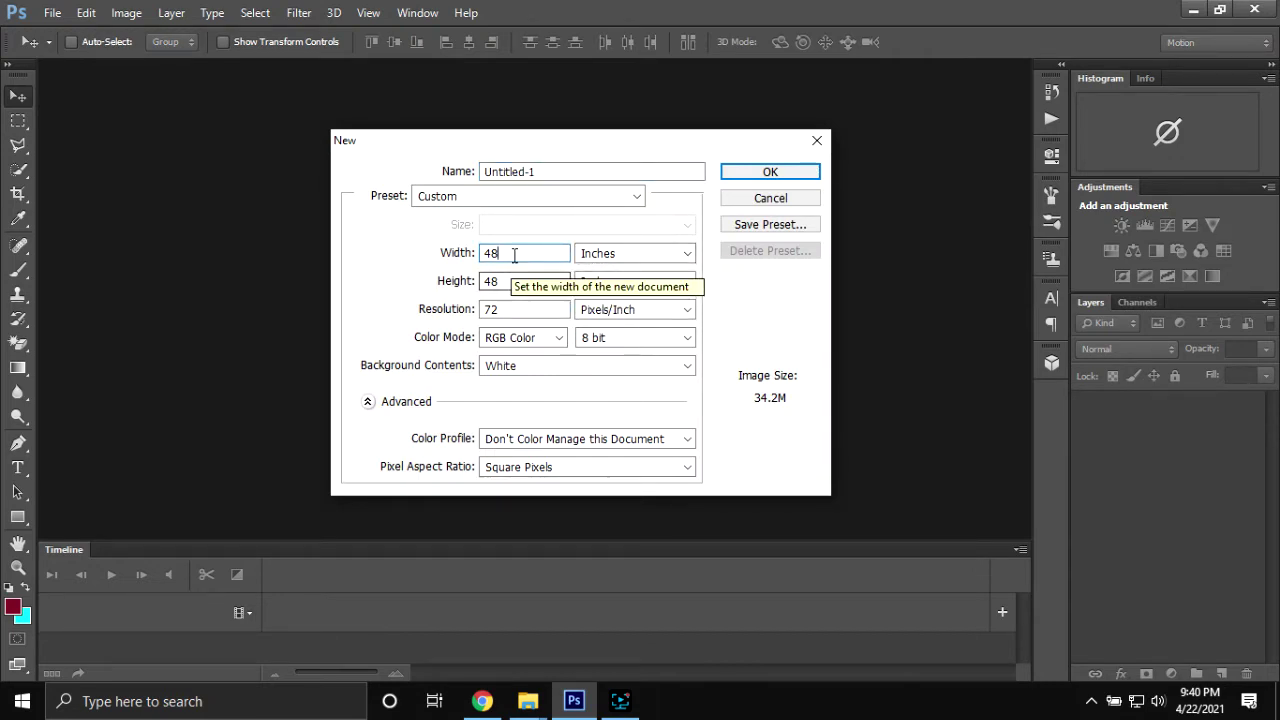
{"action": "left_click_drag", "start_coordinate": [515, 254], "coordinate": [404, 254]}
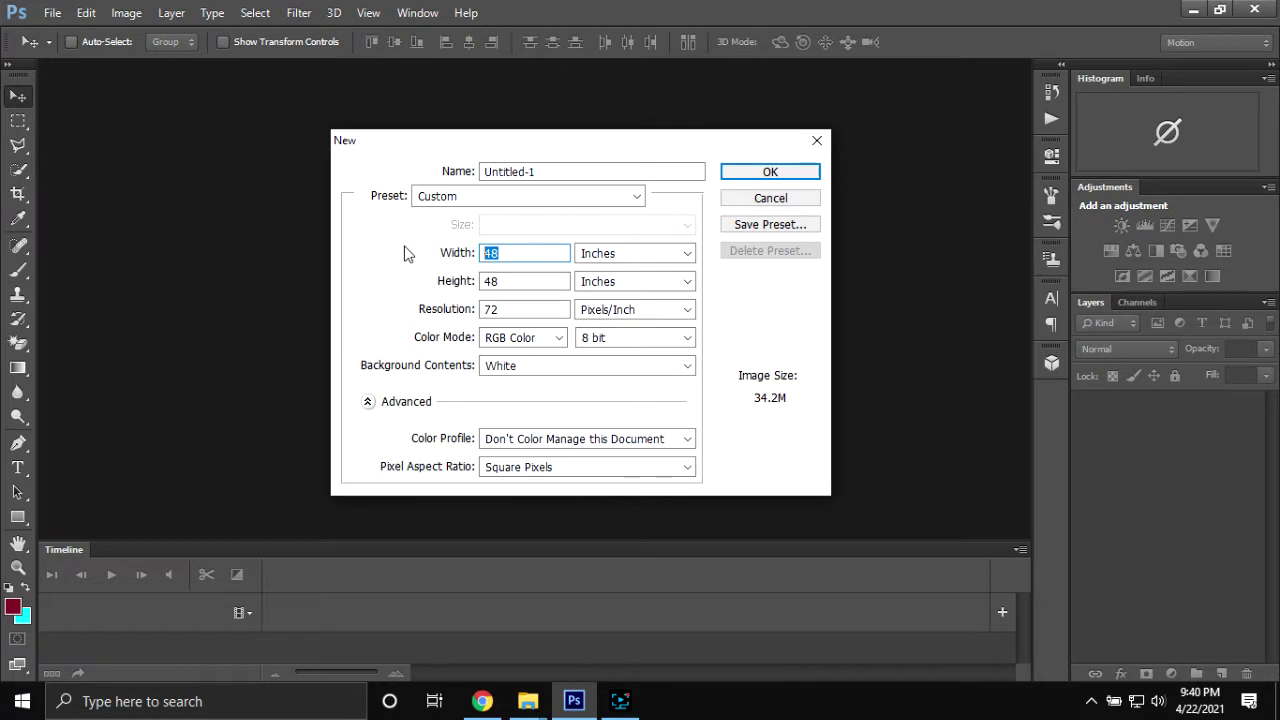
{"action": "type", "text": "60"}
{"action": "left_click_drag", "start_coordinate": [557, 171], "coordinate": [388, 178]}
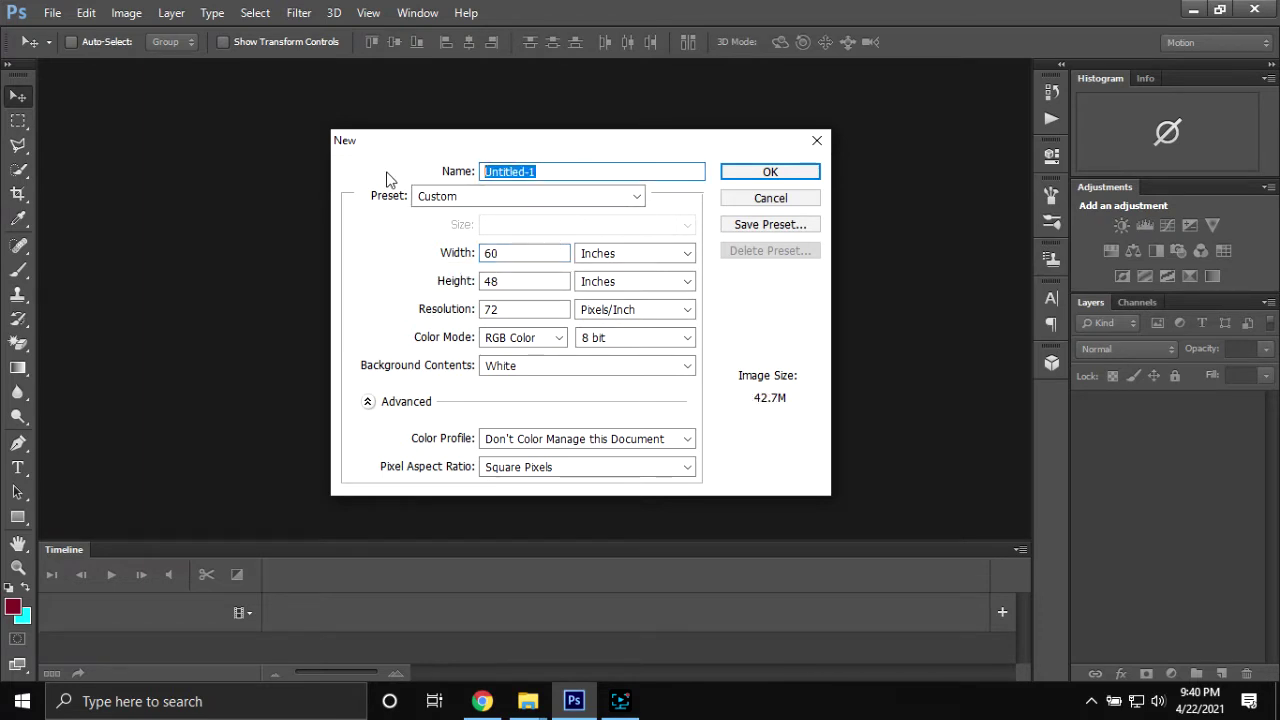
{"action": "type", "text": "LJ 5x4"}
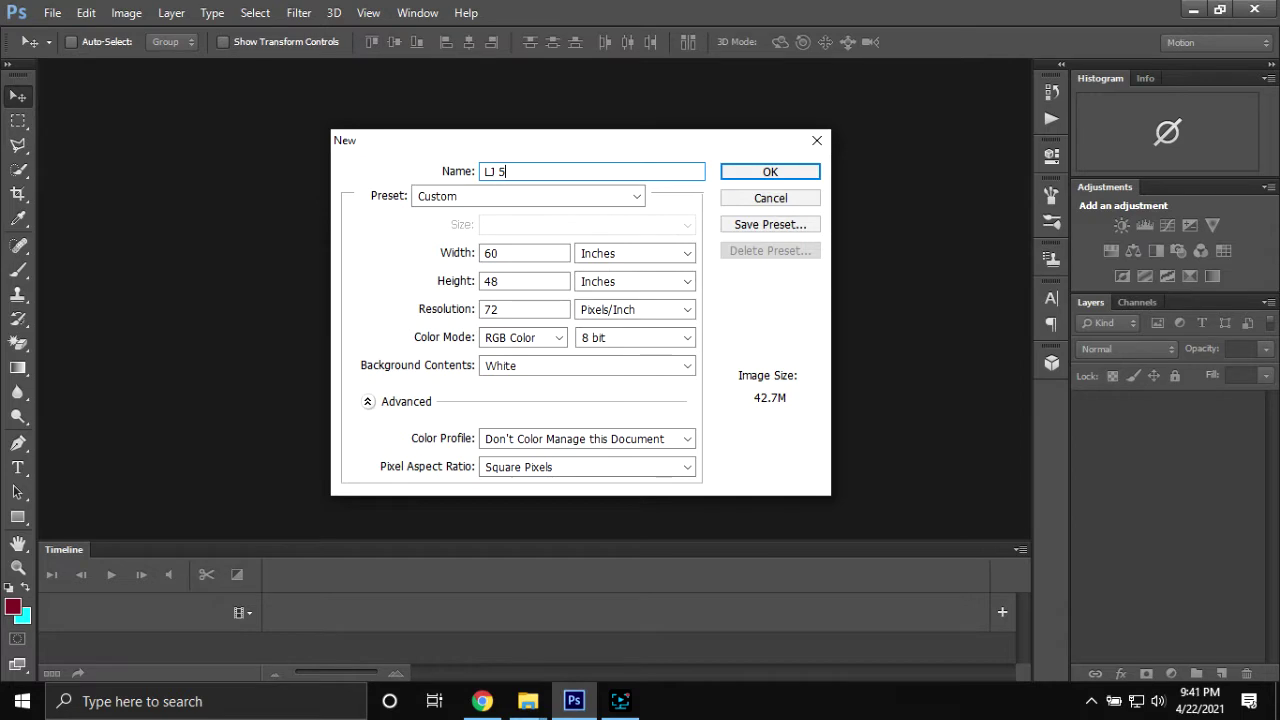
{"action": "left_click", "coordinate": [783, 176]}
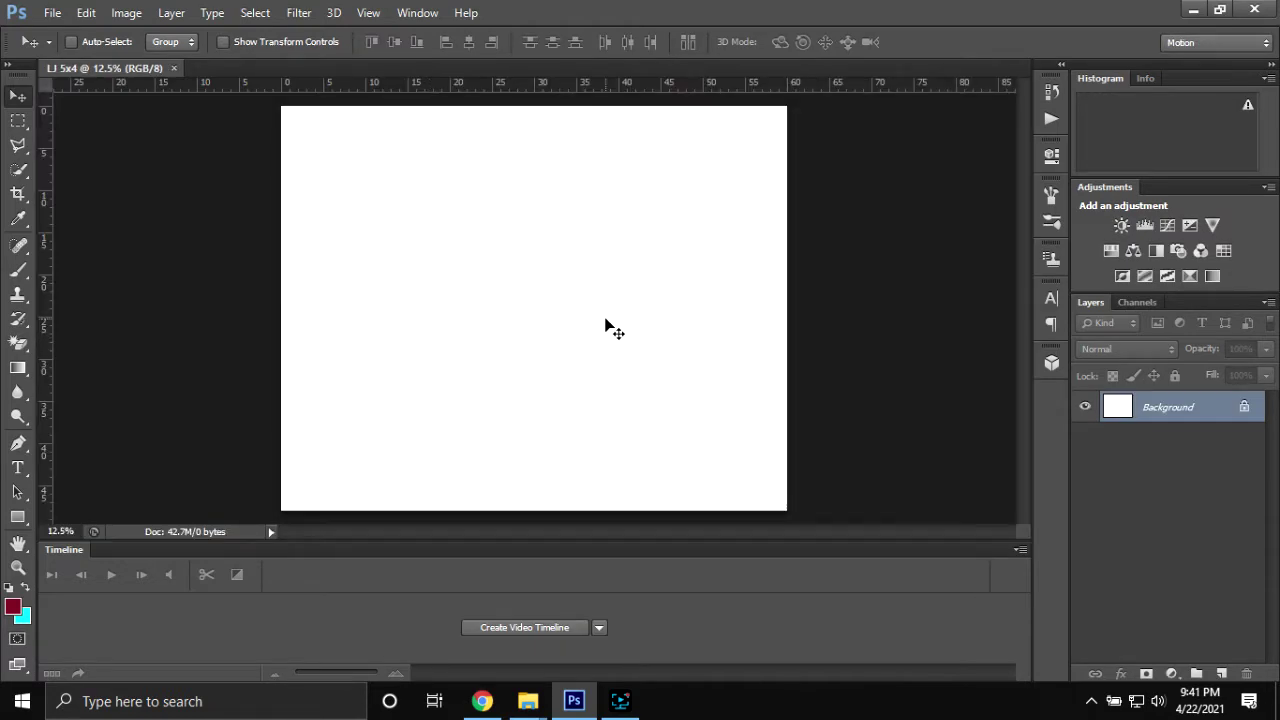
{"action": "scroll", "coordinate": [605, 323], "scroll_direction": "down", "scroll_amount": 1}
{"action": "scroll", "coordinate": [605, 323], "scroll_direction": "up", "scroll_amount": 1}
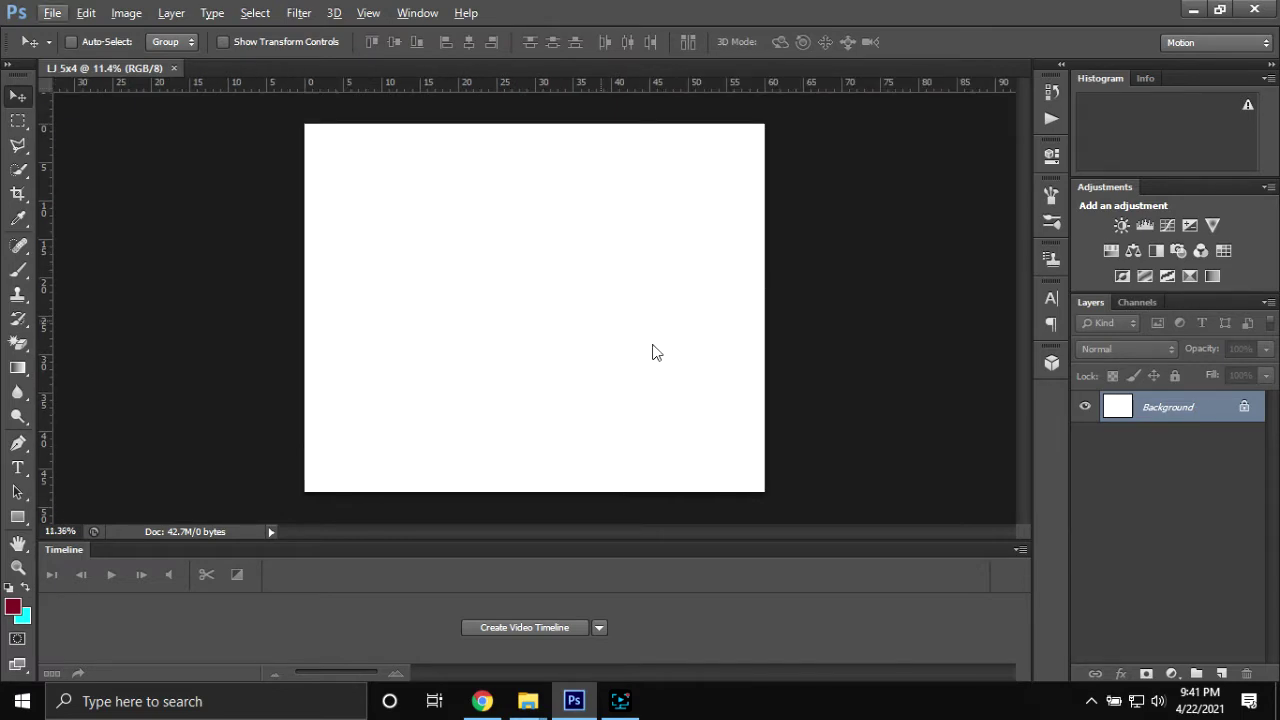
- Open 1.jpg from Local Disk (E:) > Desktop > LJ > Edited
{"action": "key", "text": "ctrl+o"}
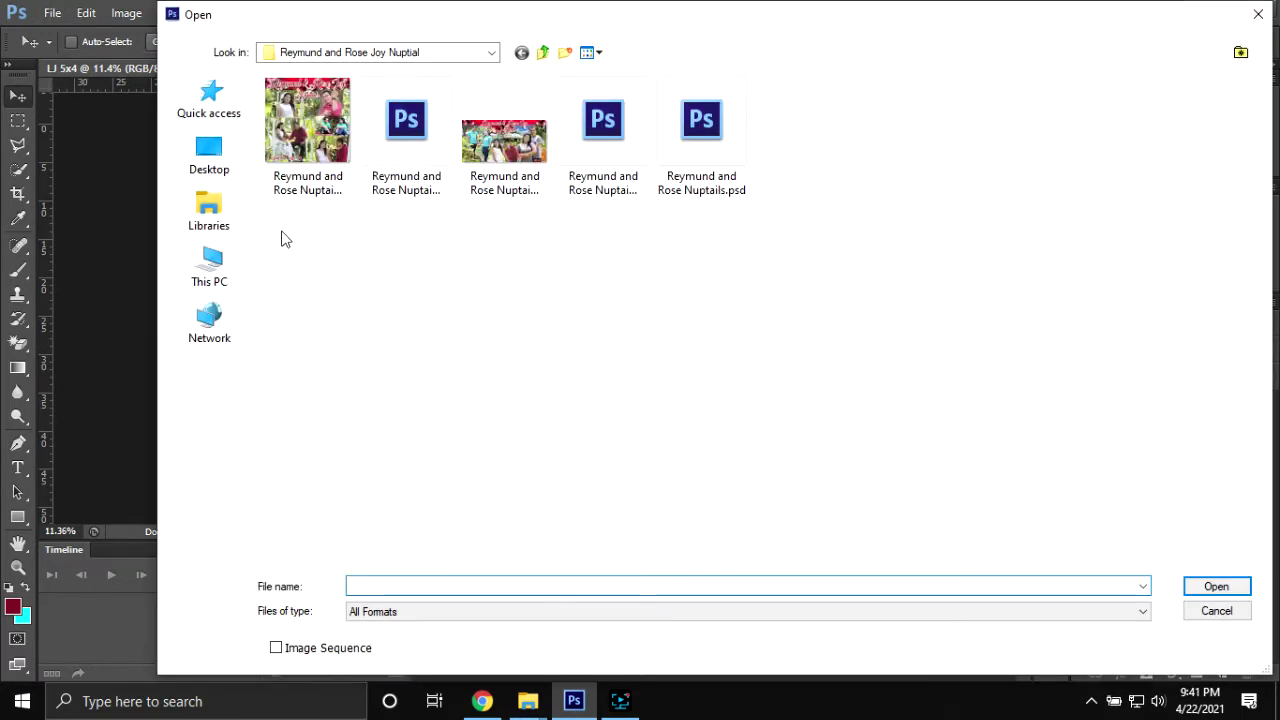
{"action": "left_click", "coordinate": [217, 280]}
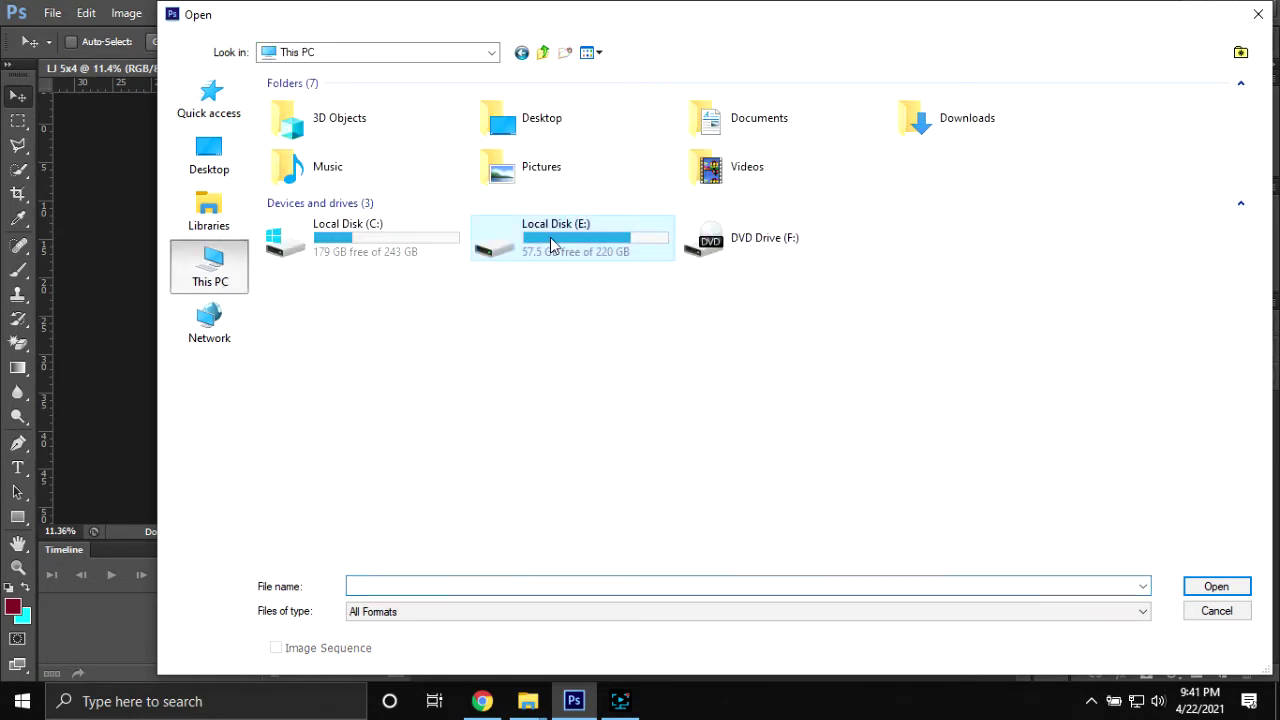
{"action": "double_click", "coordinate": [552, 243]}
{"action": "left_click", "coordinate": [222, 168]}
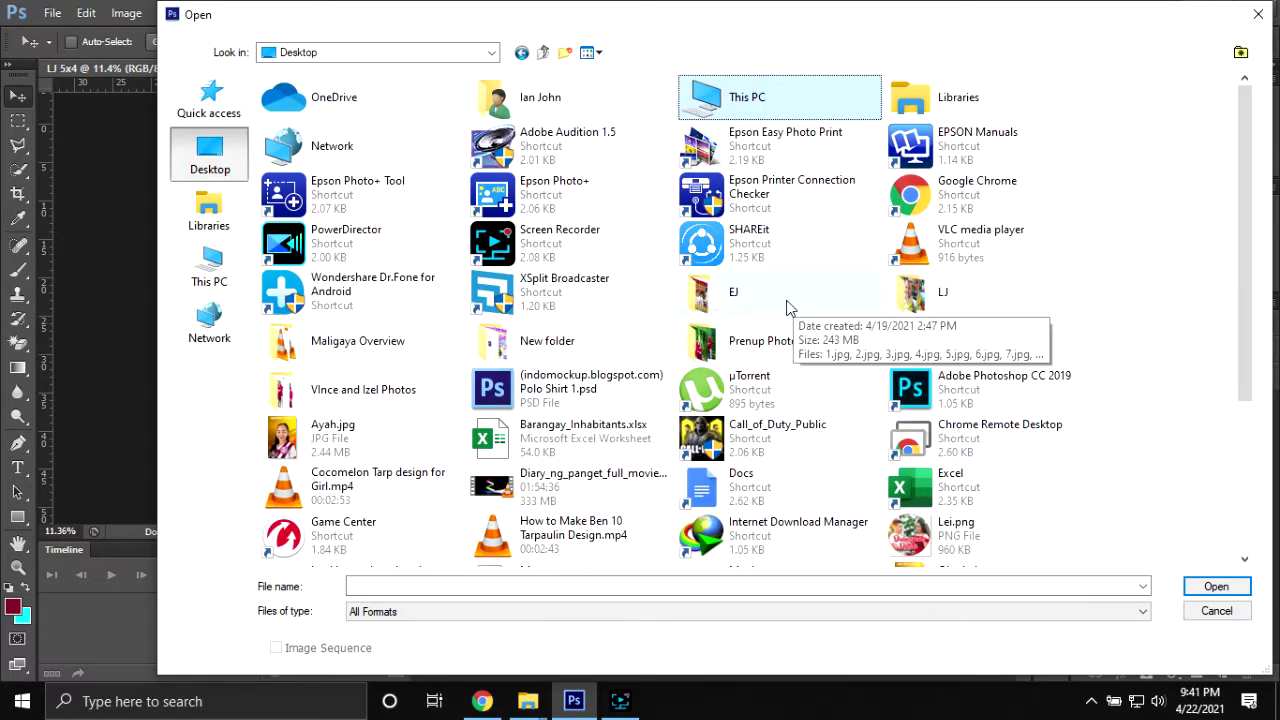
{"action": "left_click", "coordinate": [958, 314]}
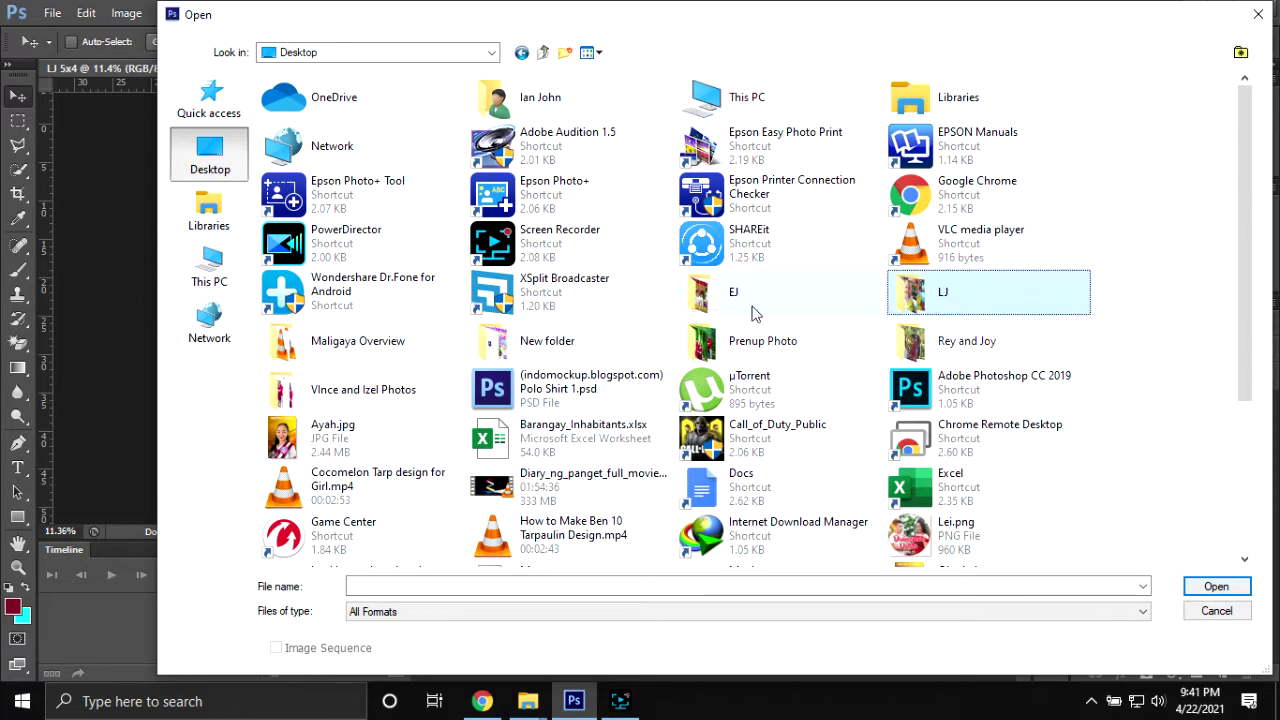
{"action": "key", "text": "Return"}
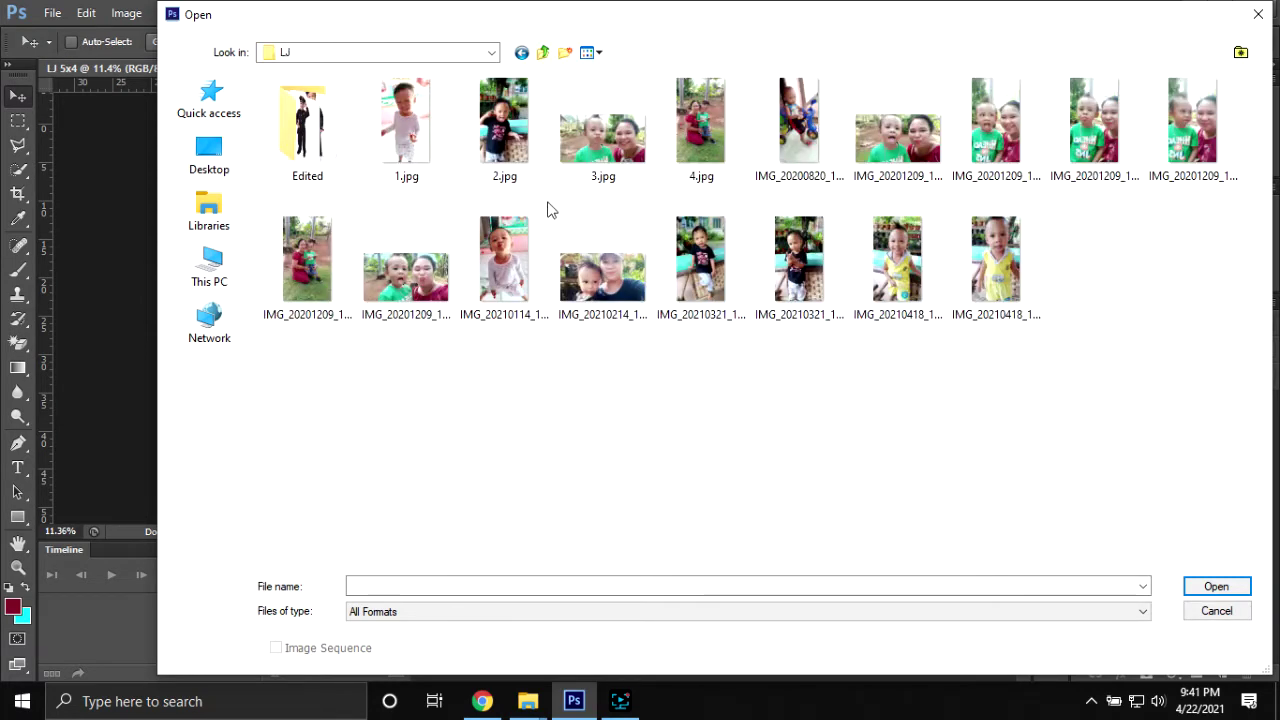
{"action": "double_click", "coordinate": [320, 137]}
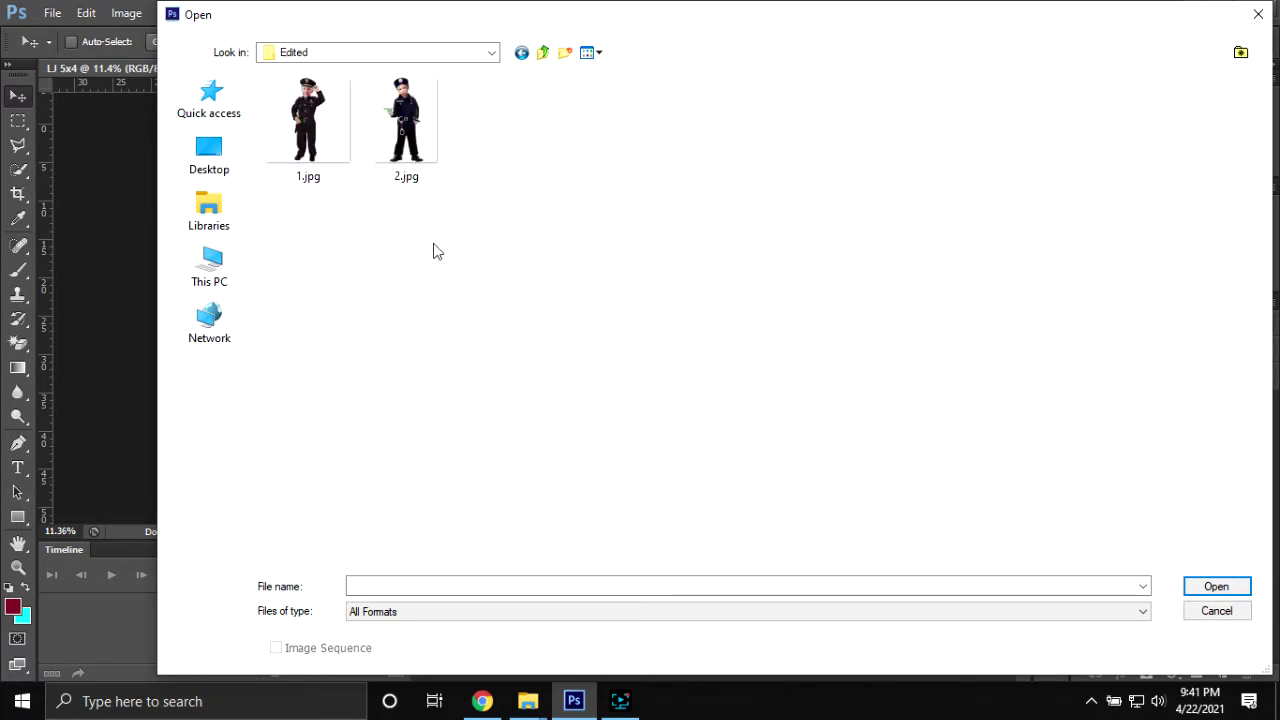
{"action": "left_click", "coordinate": [293, 138]}
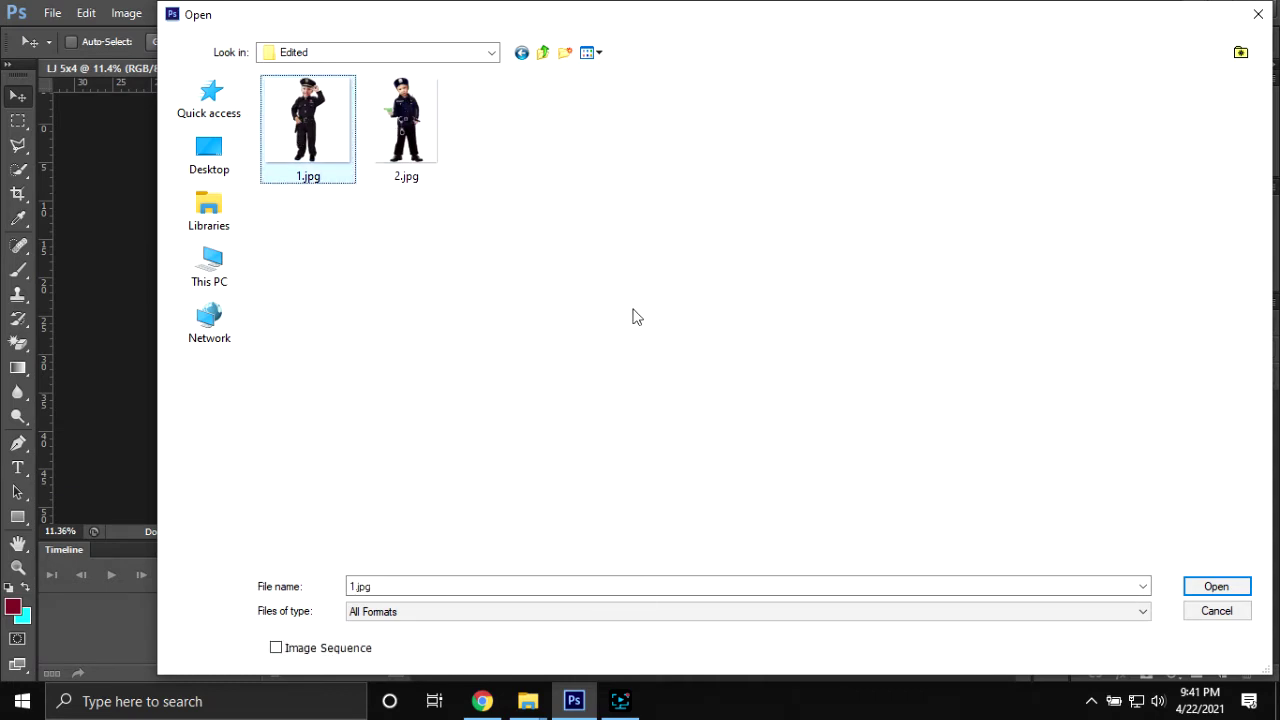
{"action": "left_click", "coordinate": [1202, 586]}
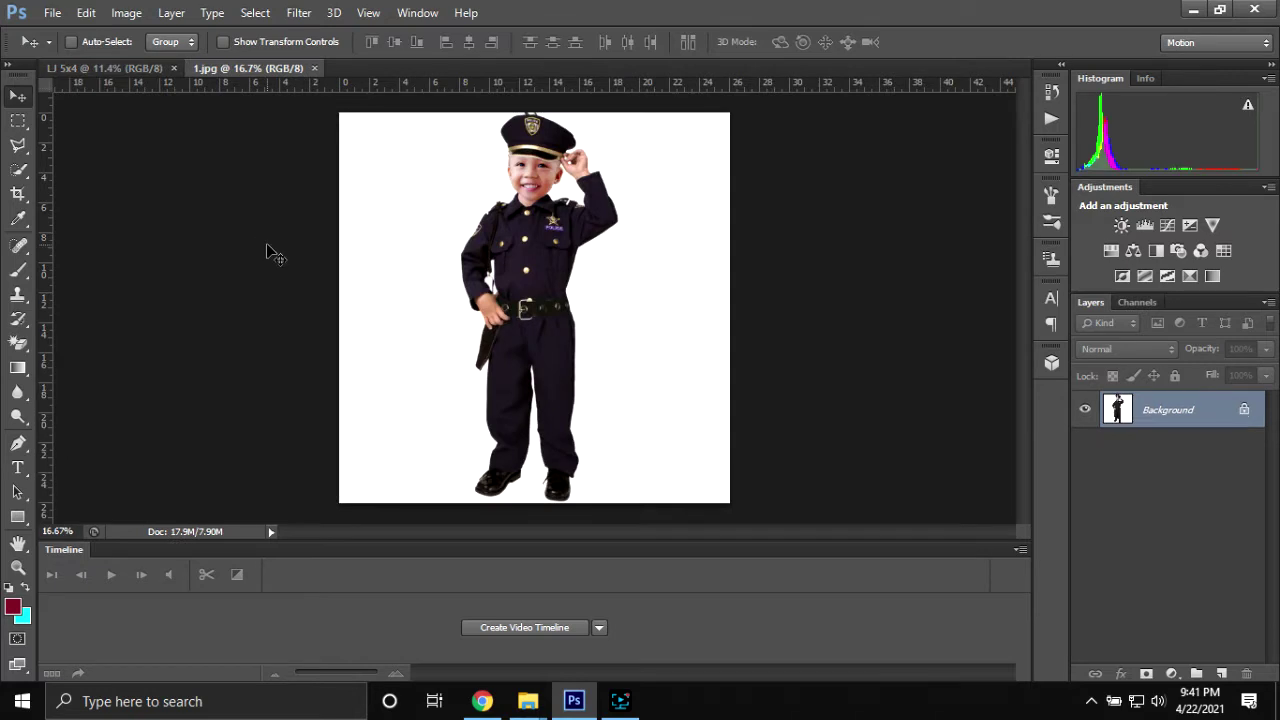
- Convert the 1.jpg Background into Layer 0 and zoom in with the Magic Eraser ready
{"action": "double_click", "coordinate": [1211, 424]}
{"action": "key", "text": "Return"}
{"action": "key", "text": "e"}
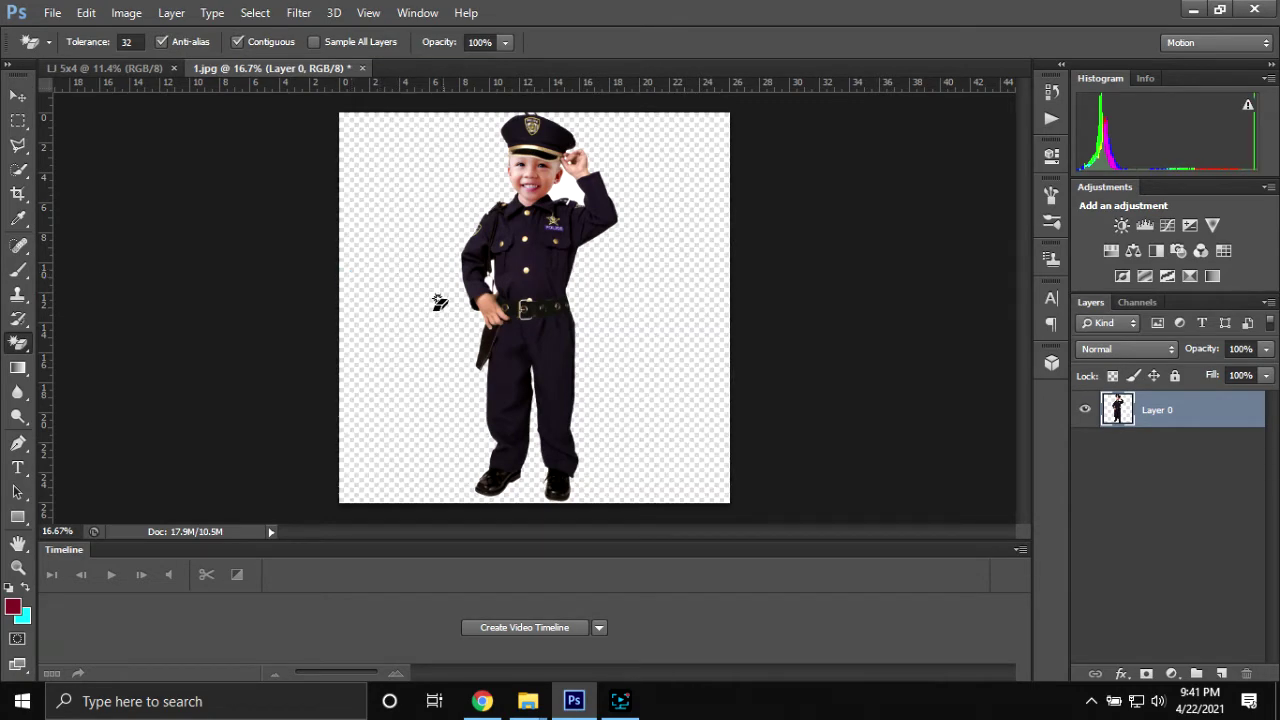
{"action": "scroll", "coordinate": [626, 304], "scroll_direction": "up", "scroll_amount": 1}
{"action": "scroll", "coordinate": [626, 304], "scroll_direction": "up", "scroll_amount": 2}
{"action": "scroll", "coordinate": [620, 310], "scroll_direction": "up", "scroll_amount": 2}
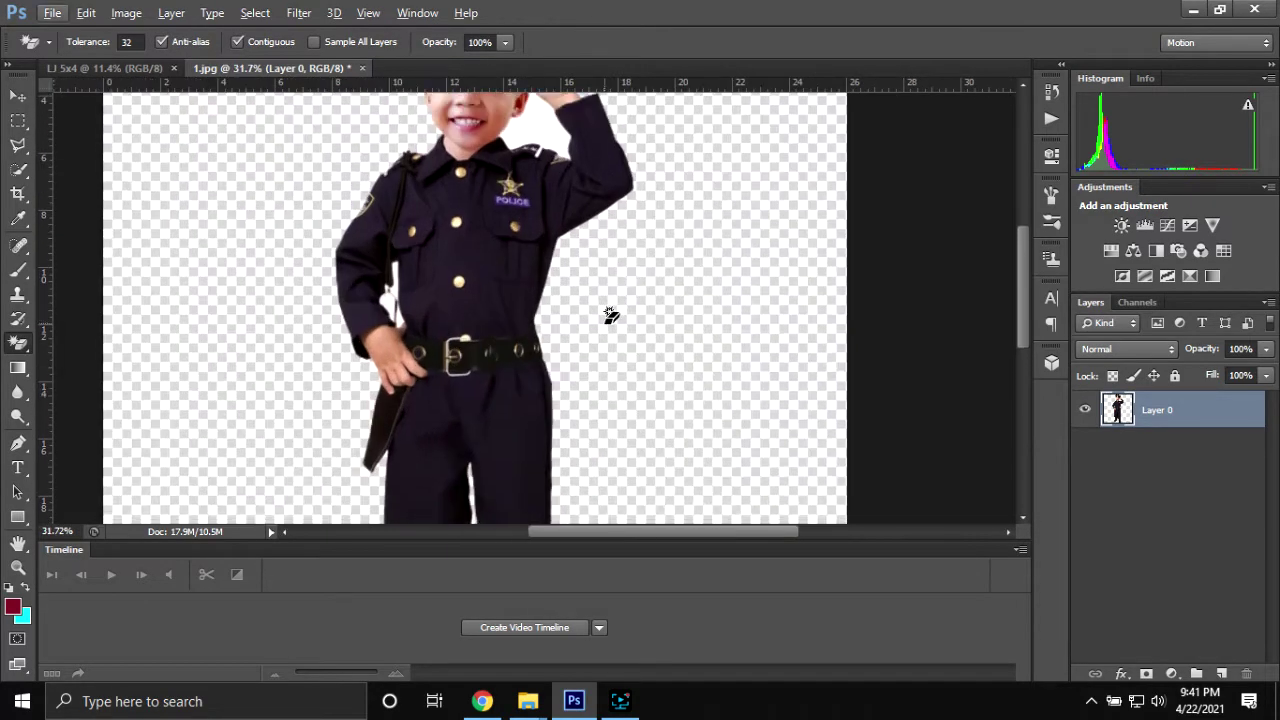
{"action": "scroll", "coordinate": [600, 314], "scroll_direction": "up", "scroll_amount": 1}
{"action": "scroll", "coordinate": [590, 300], "scroll_direction": "up", "scroll_amount": 1}
{"action": "scroll", "coordinate": [570, 280], "scroll_direction": "up", "scroll_amount": 1}
{"action": "scroll", "coordinate": [552, 251], "scroll_direction": "up", "scroll_amount": 1}
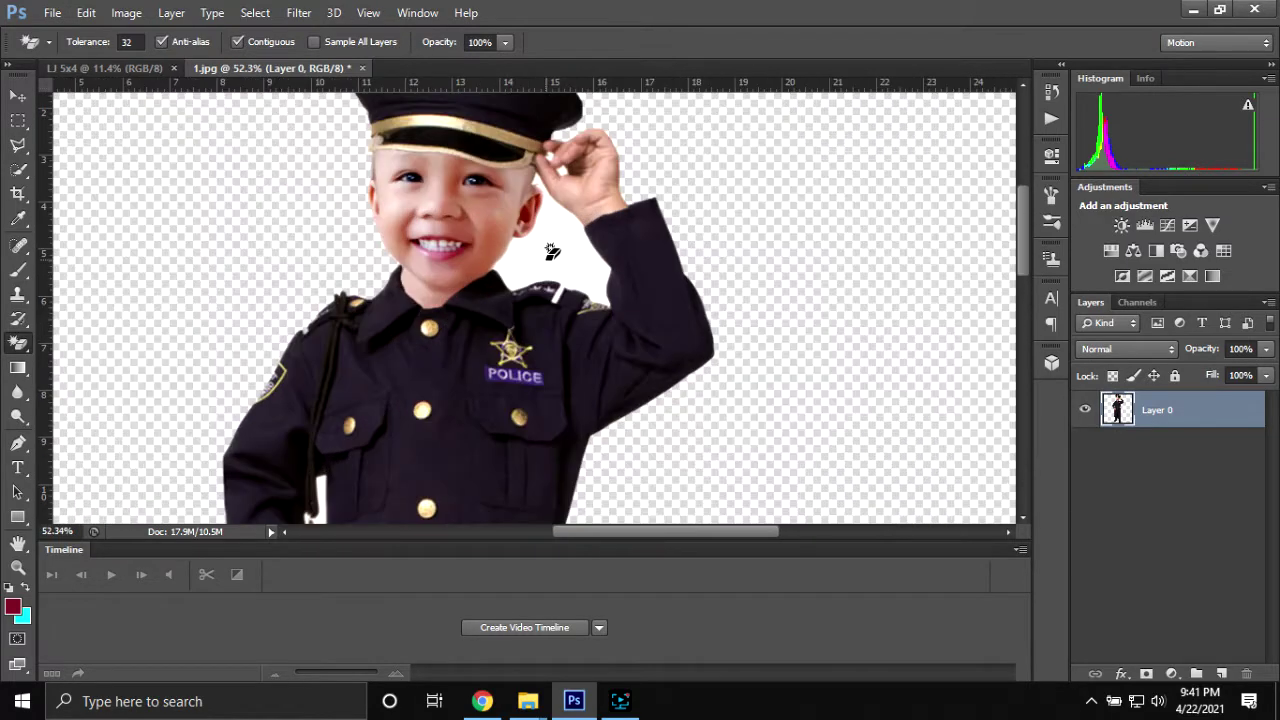
{"action": "scroll", "coordinate": [540, 260], "scroll_direction": "down", "scroll_amount": 1}
{"action": "scroll", "coordinate": [300, 410], "scroll_direction": "down", "scroll_amount": 2}
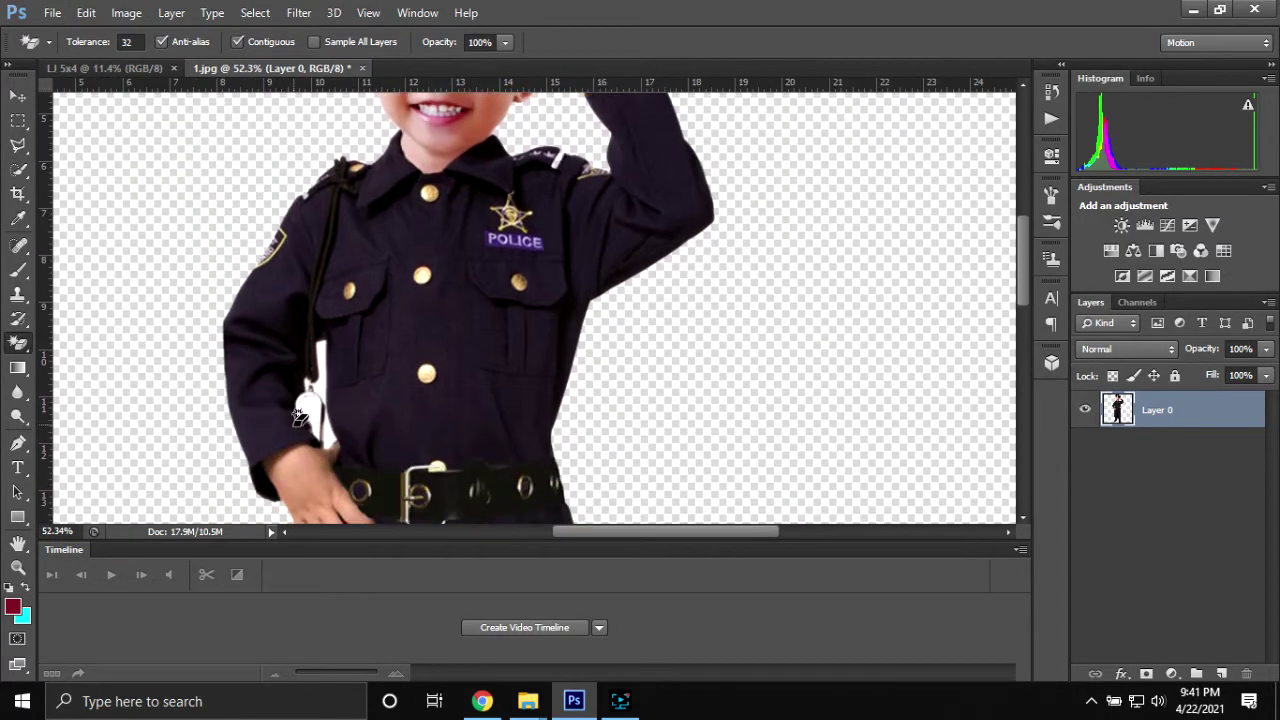
{"action": "scroll", "coordinate": [298, 416], "scroll_direction": "down", "scroll_amount": 1}
{"action": "scroll", "coordinate": [315, 350], "scroll_direction": "up", "scroll_amount": 2}
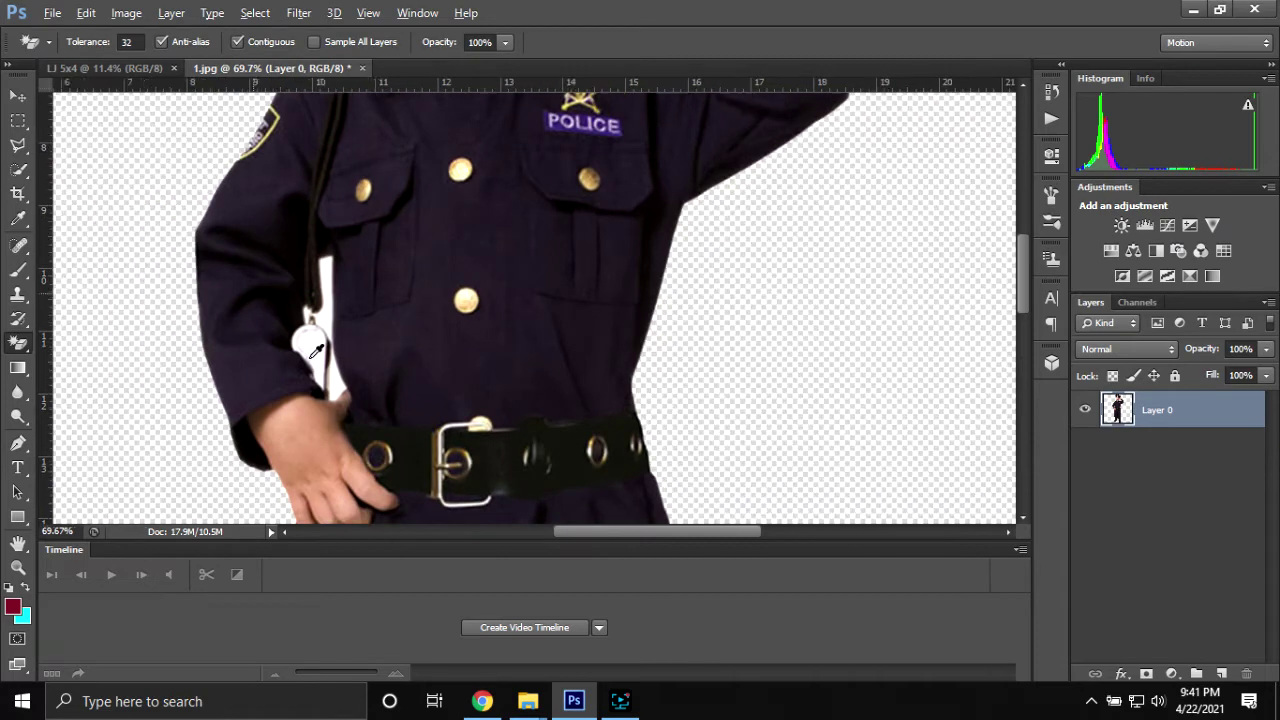
{"action": "scroll", "coordinate": [315, 350], "scroll_direction": "up", "scroll_amount": 5}
{"action": "scroll", "coordinate": [318, 330], "scroll_direction": "up", "scroll_amount": 2}
- Erase the white inside and beside the whistle, redoing a bad first attempt
{"action": "left_click", "coordinate": [322, 323]}
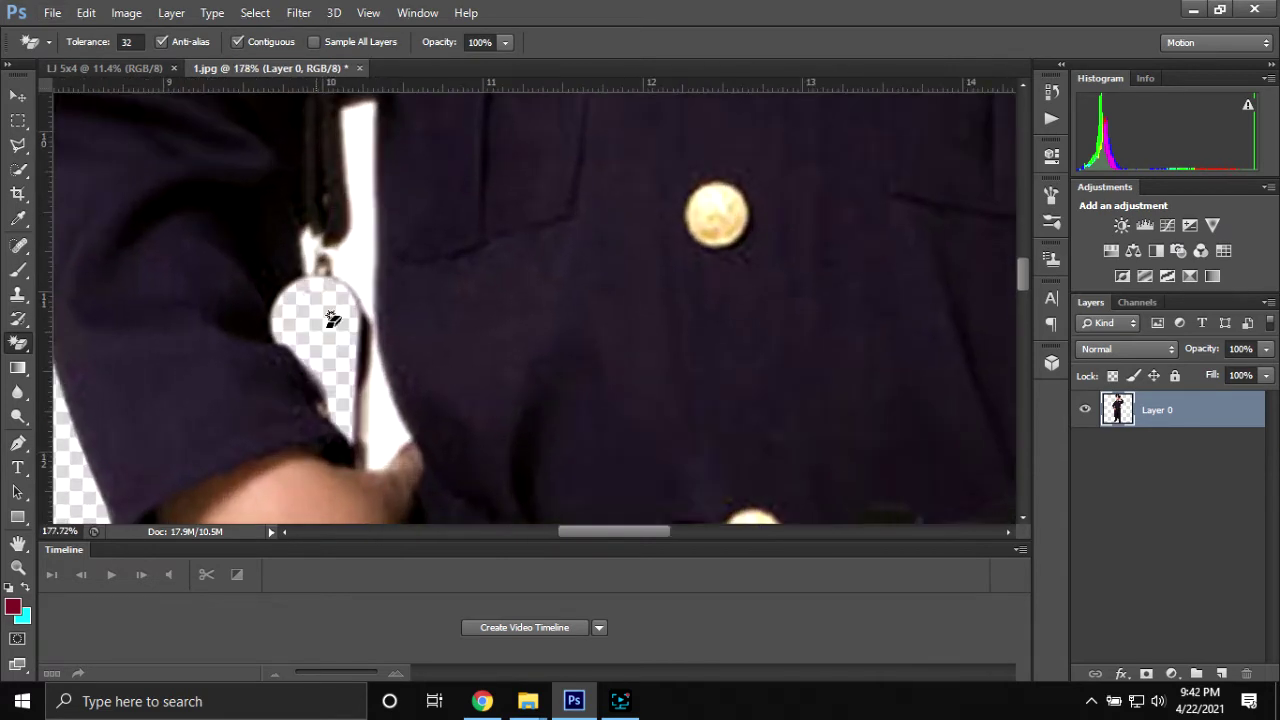
{"action": "left_click", "coordinate": [362, 260]}
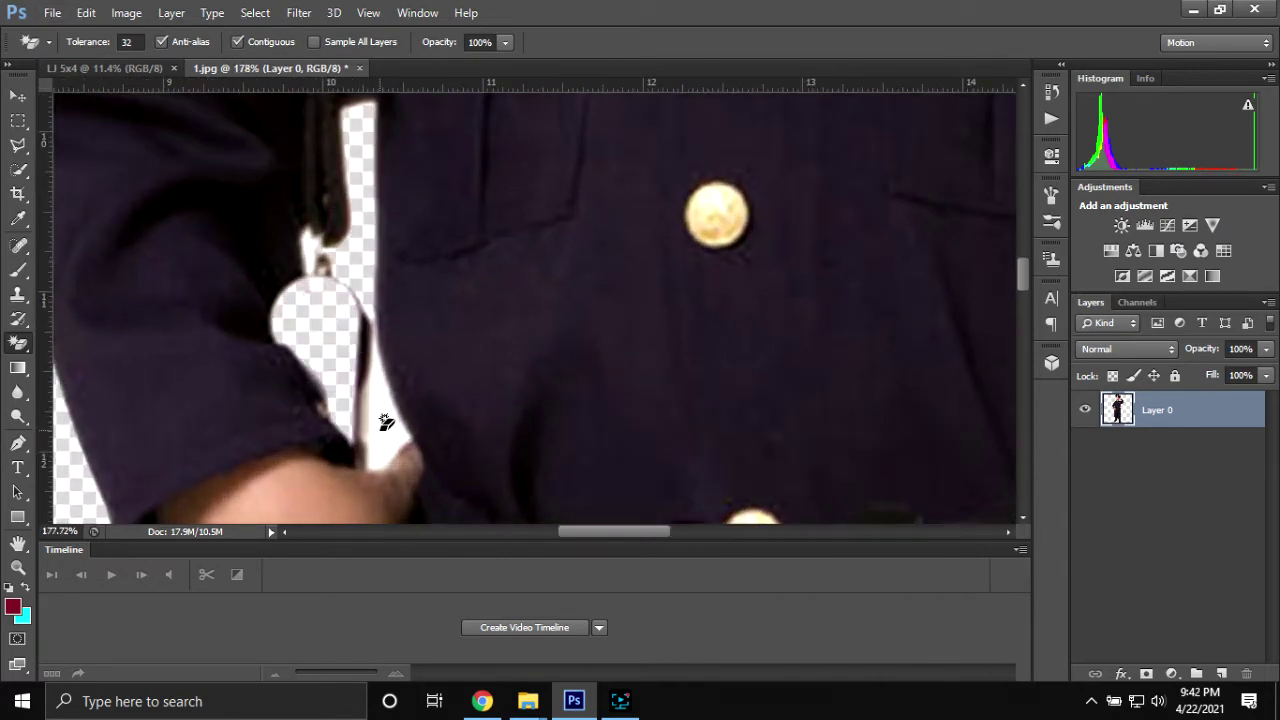
{"action": "key", "text": "ctrl+z"}
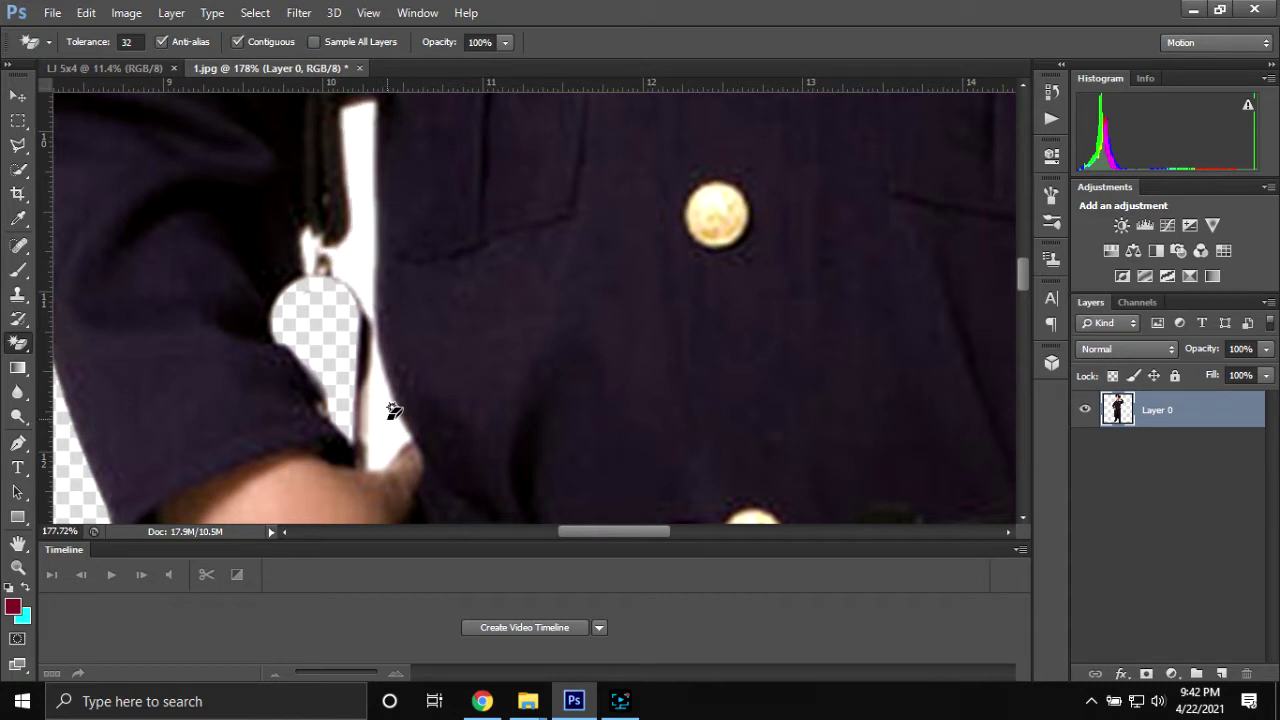
{"action": "key", "text": "ctrl+alt+z"}
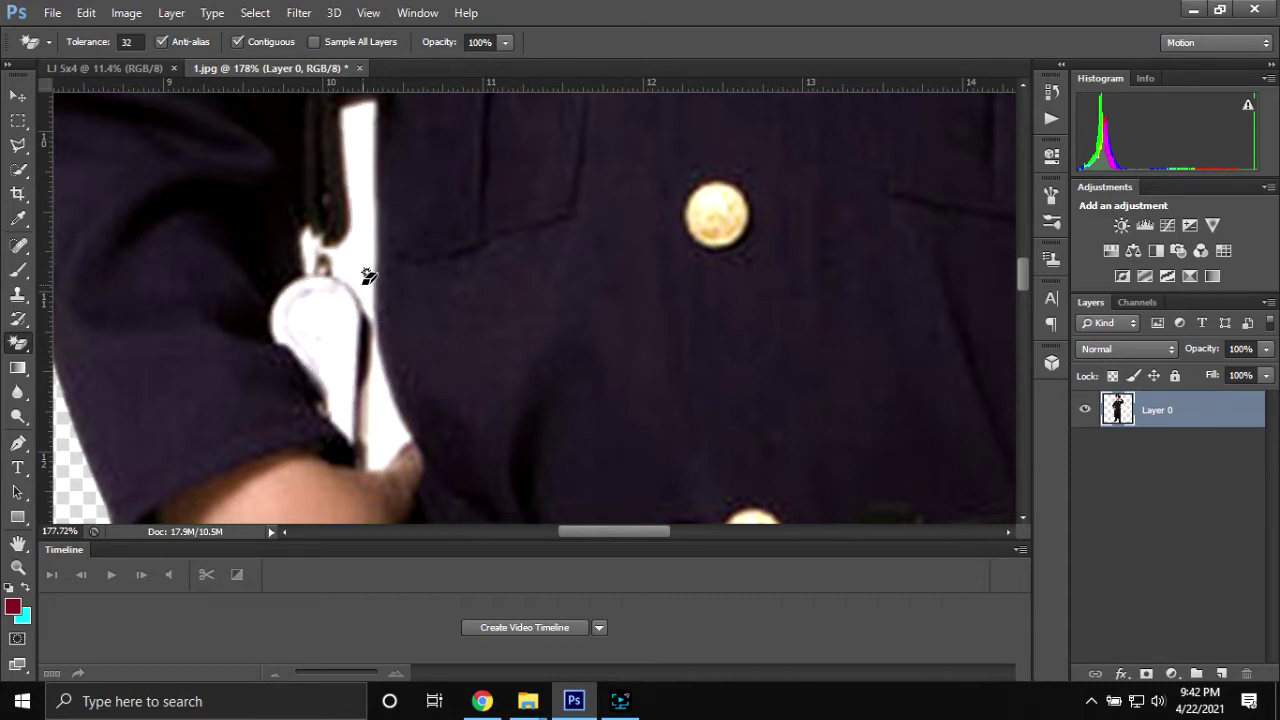
{"action": "left_click", "coordinate": [360, 258]}
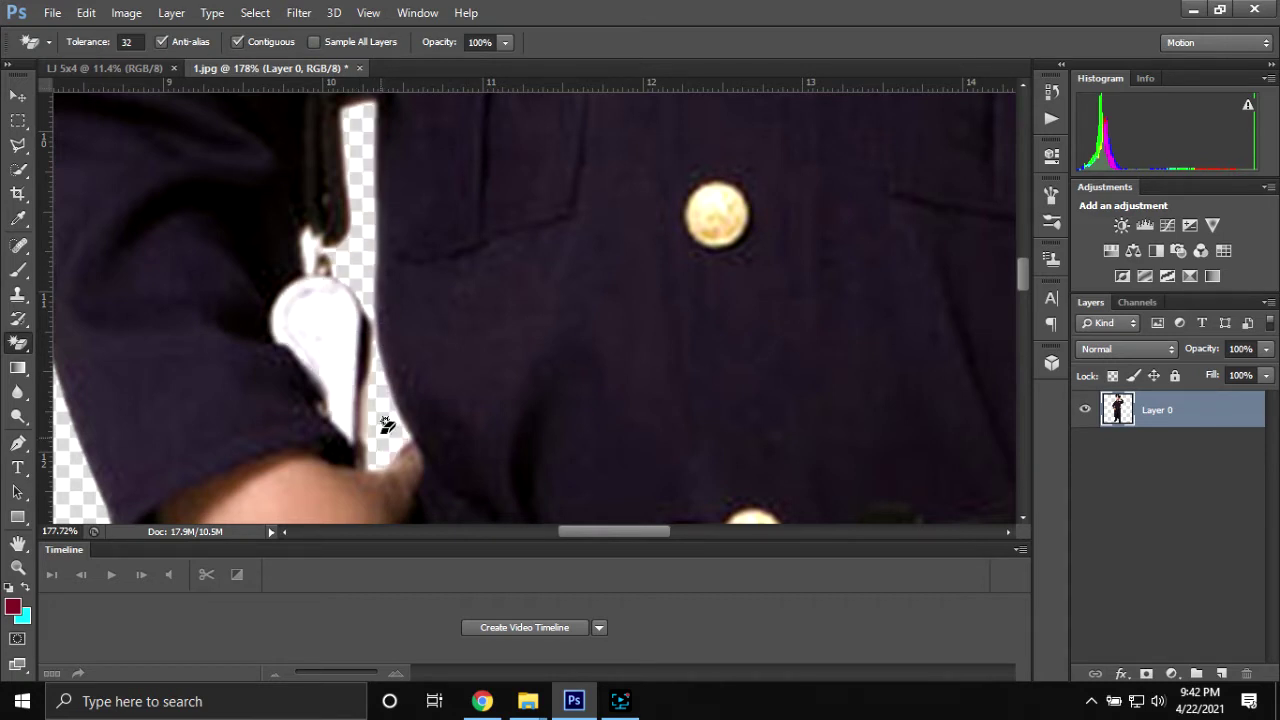
- Erase the leftover white near the whistle tip and inspect the cut-out
{"action": "scroll", "coordinate": [303, 245], "scroll_direction": "up", "scroll_amount": 3}
{"action": "scroll", "coordinate": [300, 247], "scroll_direction": "up", "scroll_amount": 1}
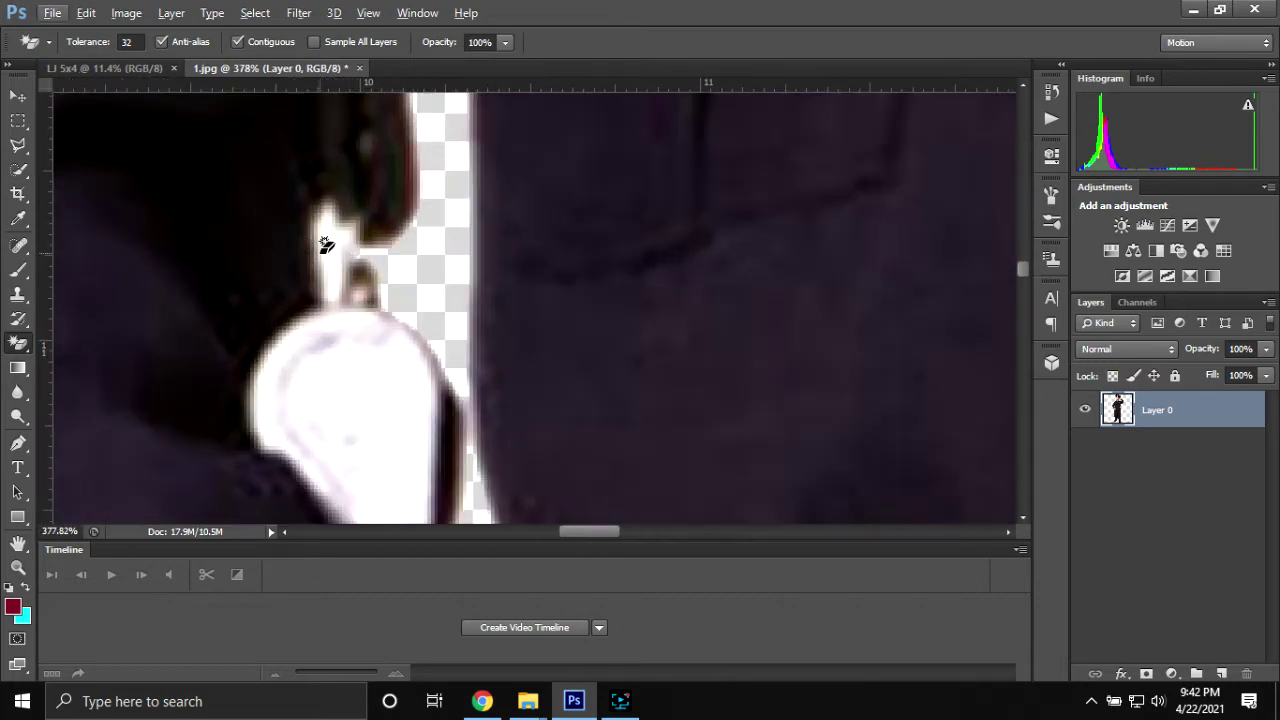
{"action": "left_click", "coordinate": [323, 243]}
{"action": "scroll", "coordinate": [466, 310], "scroll_direction": "down", "scroll_amount": 2}
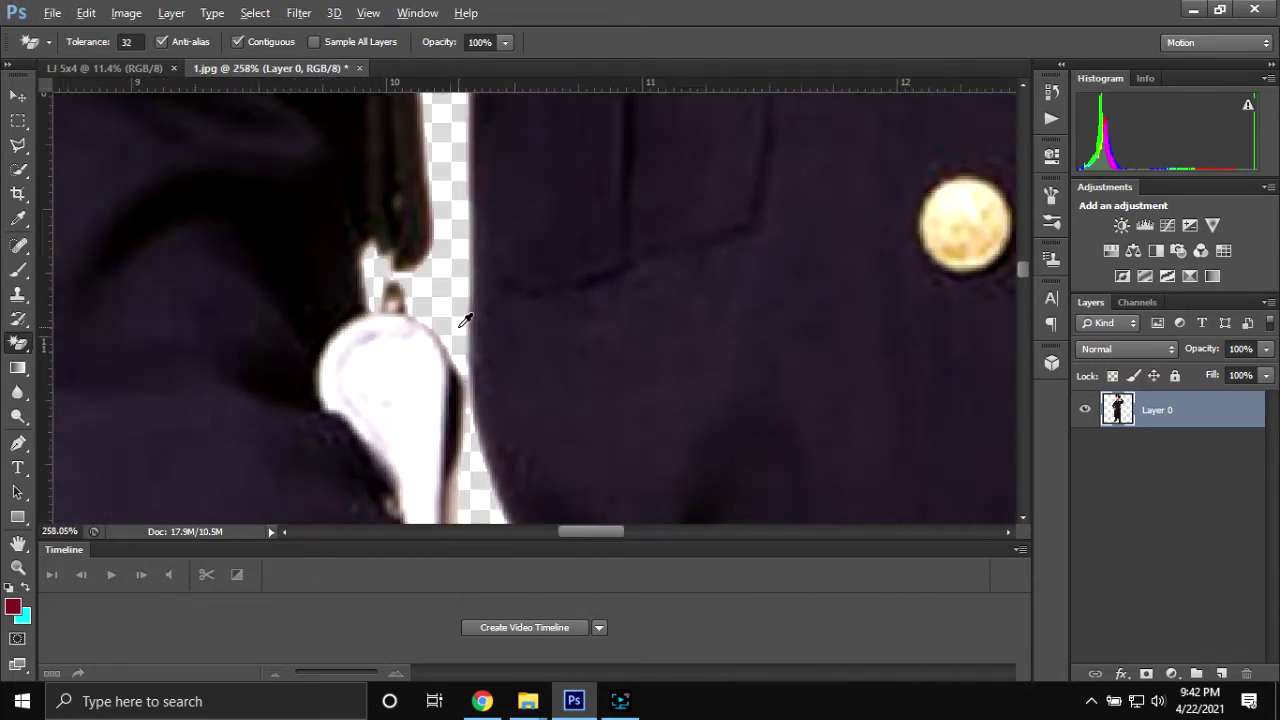
{"action": "scroll", "coordinate": [614, 323], "scroll_direction": "down", "scroll_amount": 2}
{"action": "scroll", "coordinate": [663, 340], "scroll_direction": "down", "scroll_amount": 2}
{"action": "scroll", "coordinate": [677, 341], "scroll_direction": "down", "scroll_amount": 1}
{"action": "scroll", "coordinate": [700, 320], "scroll_direction": "down", "scroll_amount": 2}
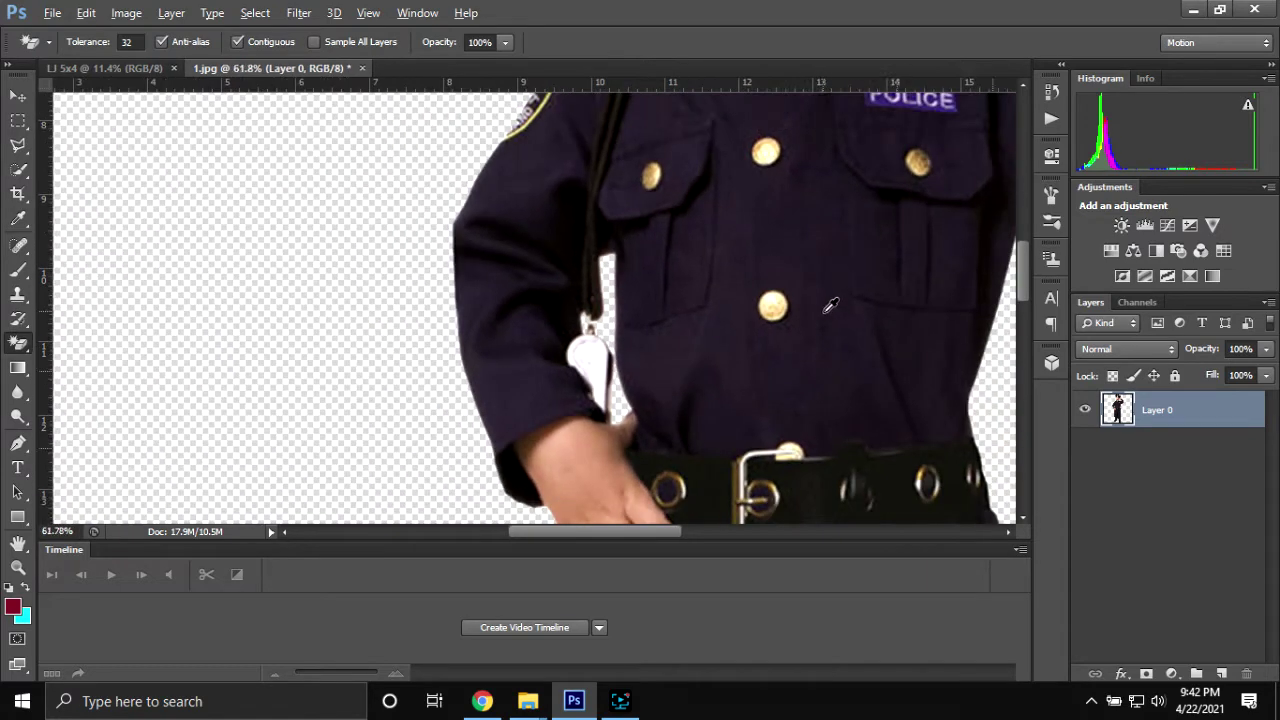
{"action": "scroll", "coordinate": [780, 280], "scroll_direction": "down", "scroll_amount": 2}
{"action": "scroll", "coordinate": [880, 240], "scroll_direction": "up", "scroll_amount": 2}
{"action": "scroll", "coordinate": [920, 222], "scroll_direction": "up", "scroll_amount": 2}
{"action": "scroll", "coordinate": [920, 222], "scroll_direction": "up", "scroll_amount": 1}
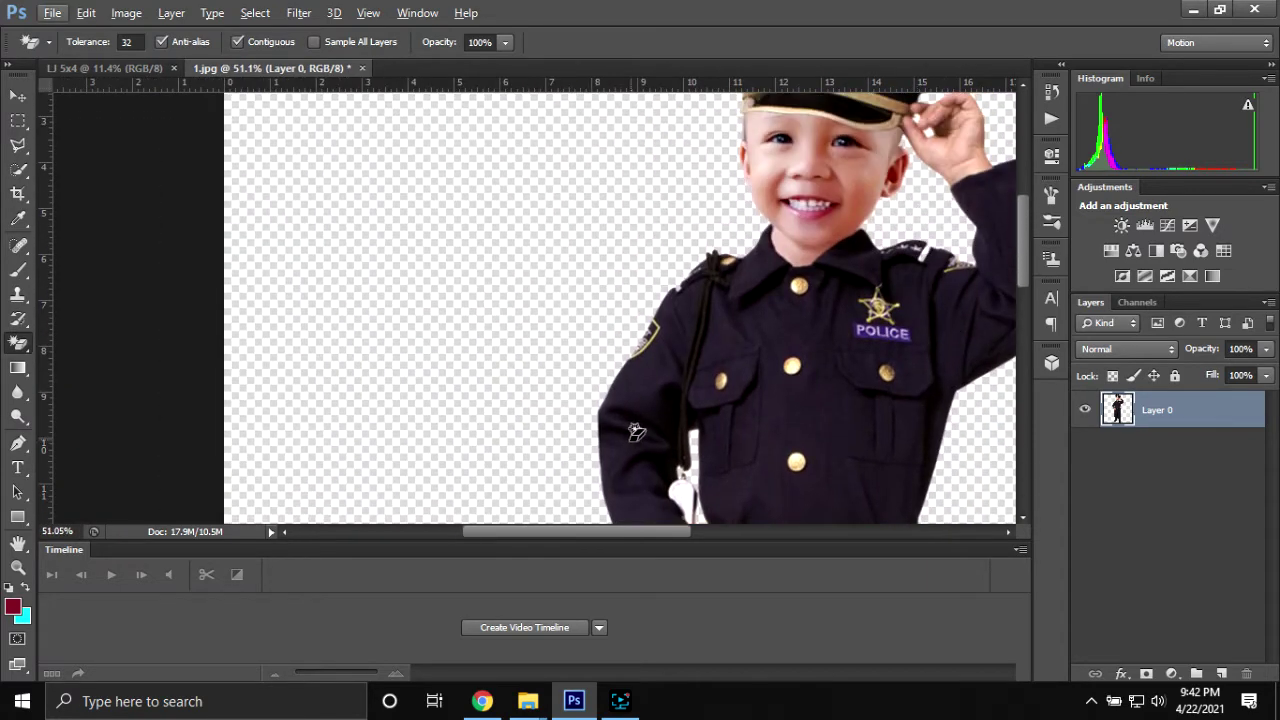
{"action": "left_click_drag", "start_coordinate": [586, 536], "coordinate": [628, 537]}
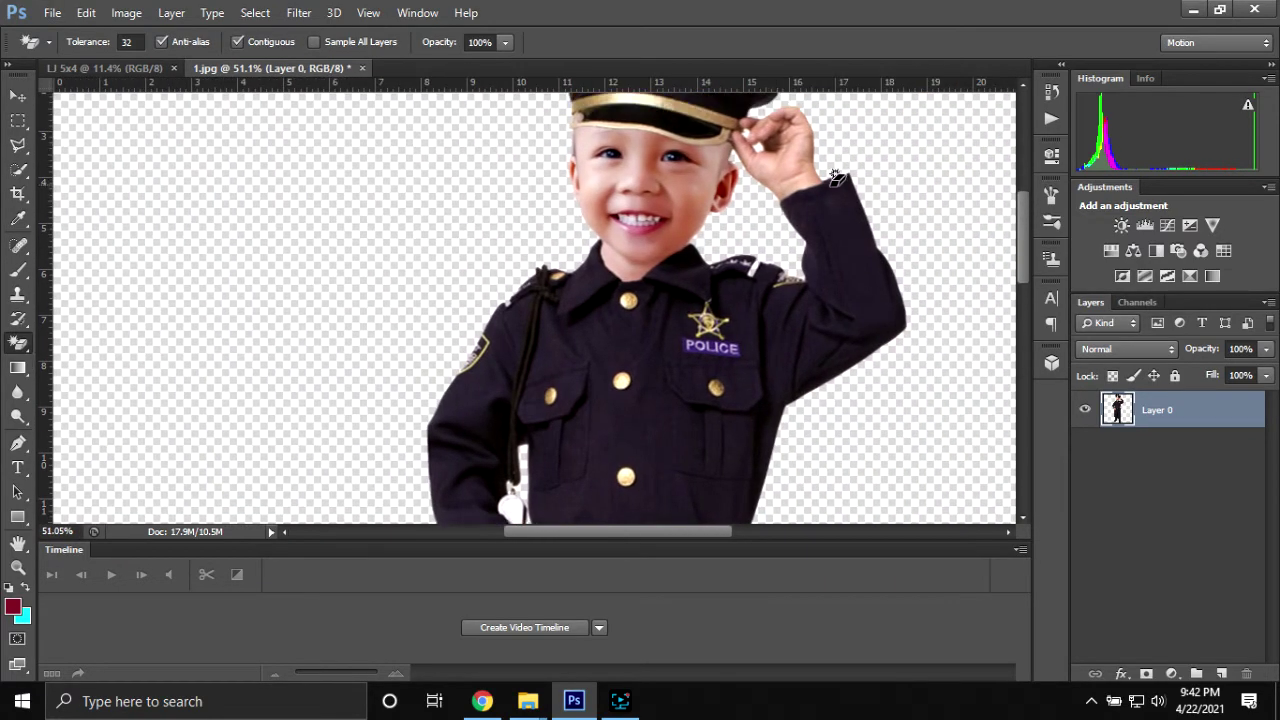
{"action": "scroll", "coordinate": [869, 205], "scroll_direction": "up", "scroll_amount": 2}
{"action": "scroll", "coordinate": [800, 240], "scroll_direction": "up", "scroll_amount": 1}
{"action": "scroll", "coordinate": [737, 286], "scroll_direction": "up", "scroll_amount": 1}
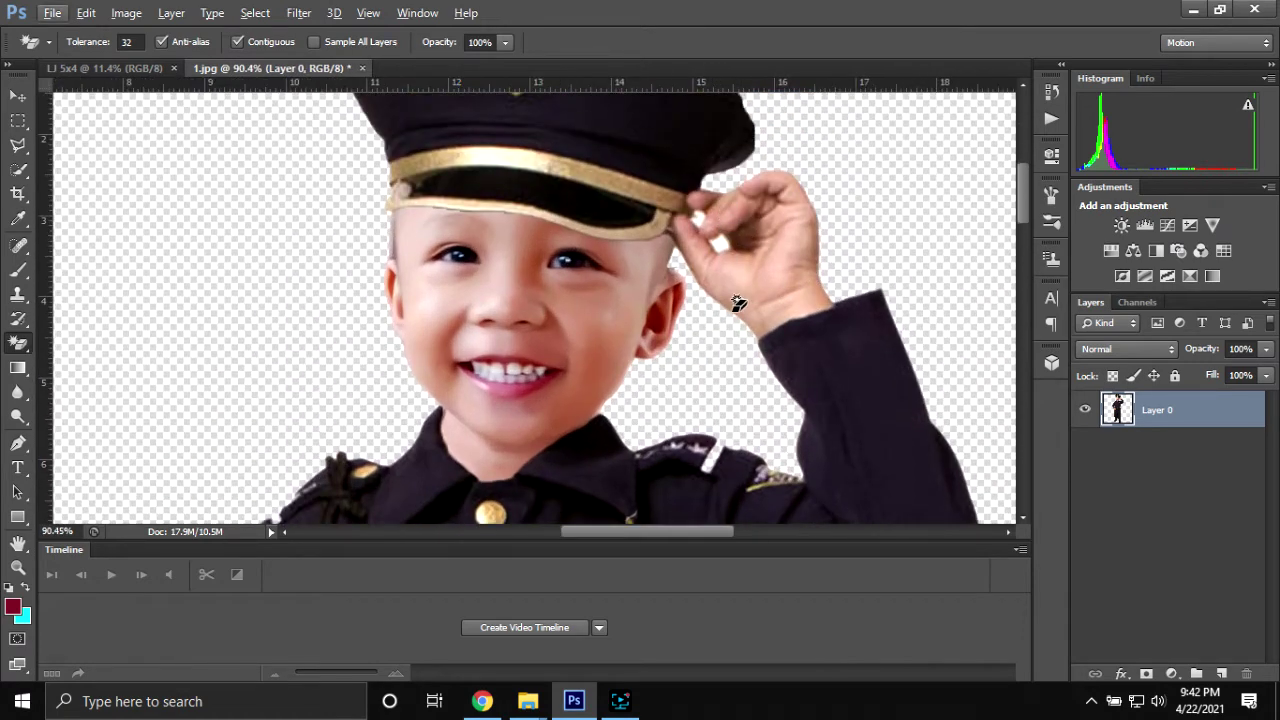
{"action": "scroll", "coordinate": [718, 289], "scroll_direction": "up", "scroll_amount": 1}
{"action": "scroll", "coordinate": [719, 300], "scroll_direction": "down", "scroll_amount": 1}
{"action": "scroll", "coordinate": [716, 325], "scroll_direction": "down", "scroll_amount": 2}
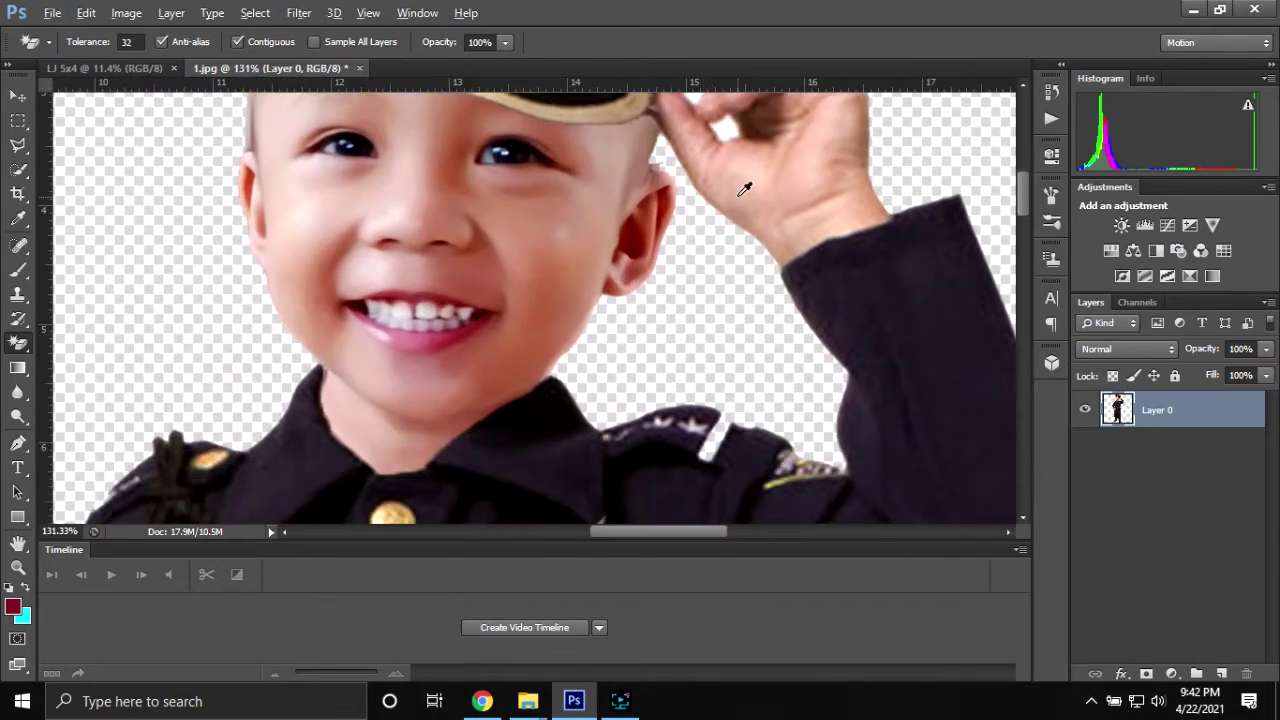
{"action": "scroll", "coordinate": [694, 276], "scroll_direction": "up", "scroll_amount": 1}
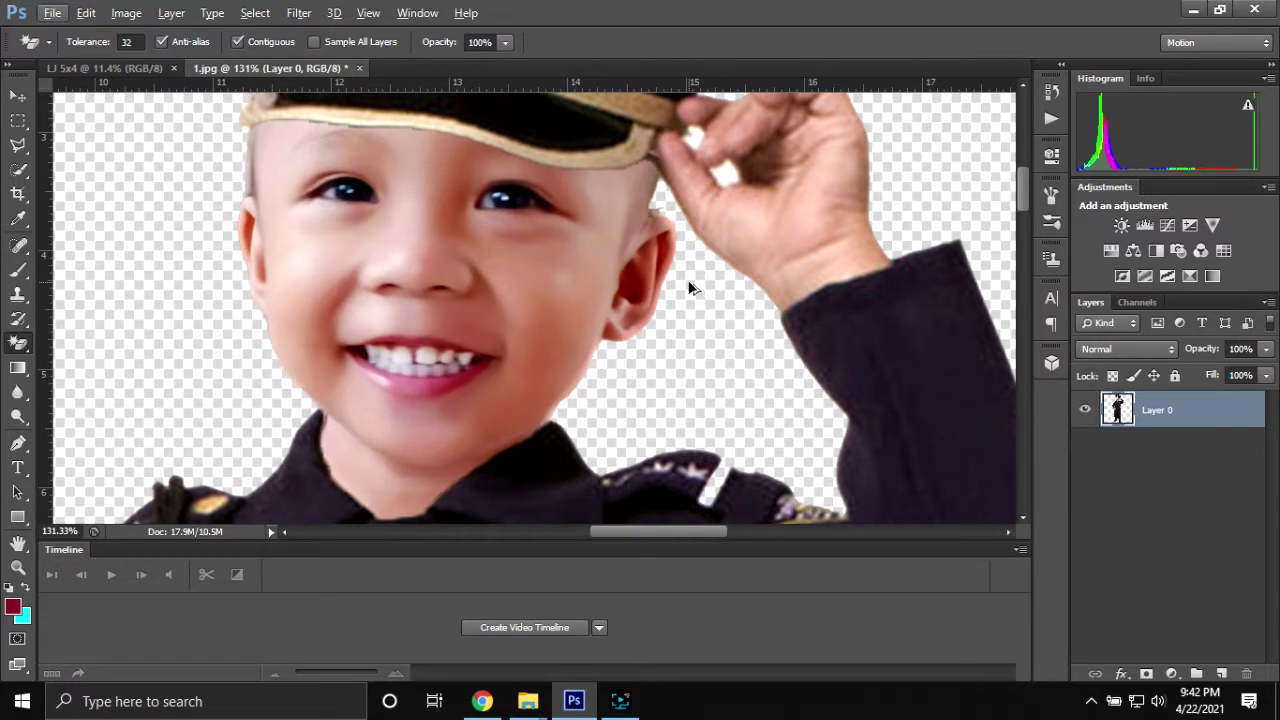
- Undo the bad ear erase and erase the white beside the ear and shoulder
{"action": "key", "text": "ctrl+z"}
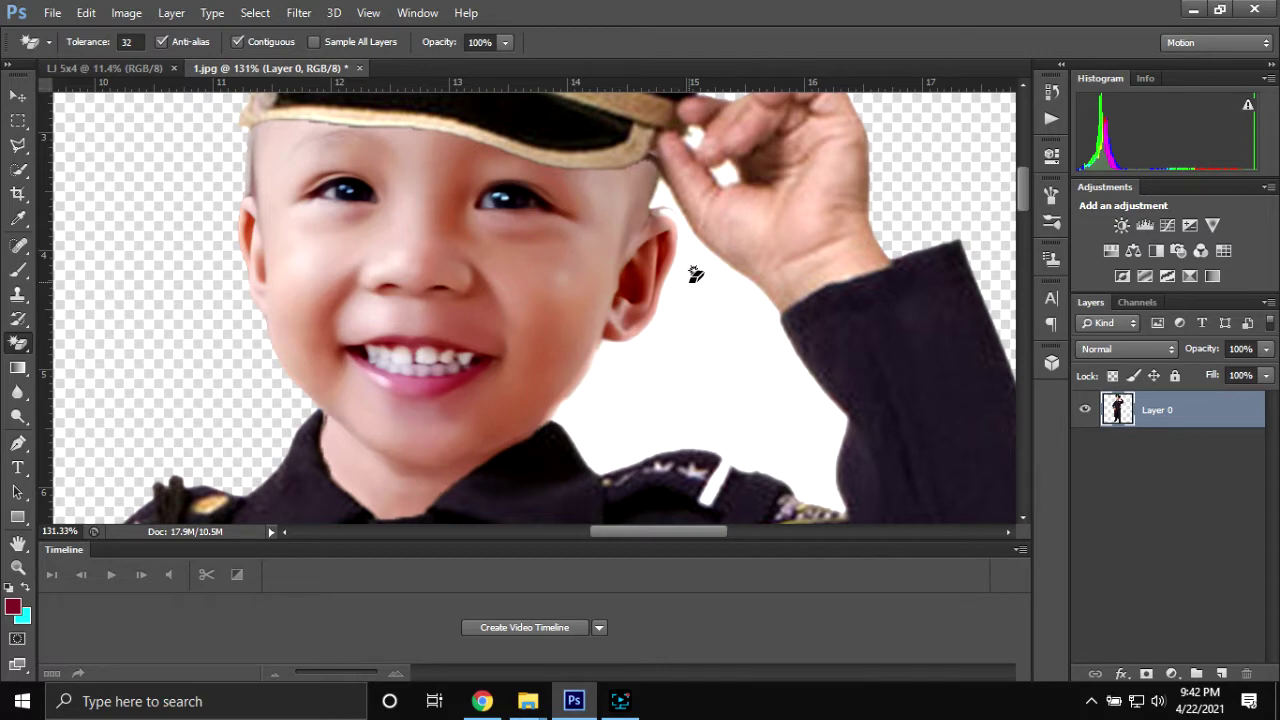
{"action": "left_click", "coordinate": [689, 286]}
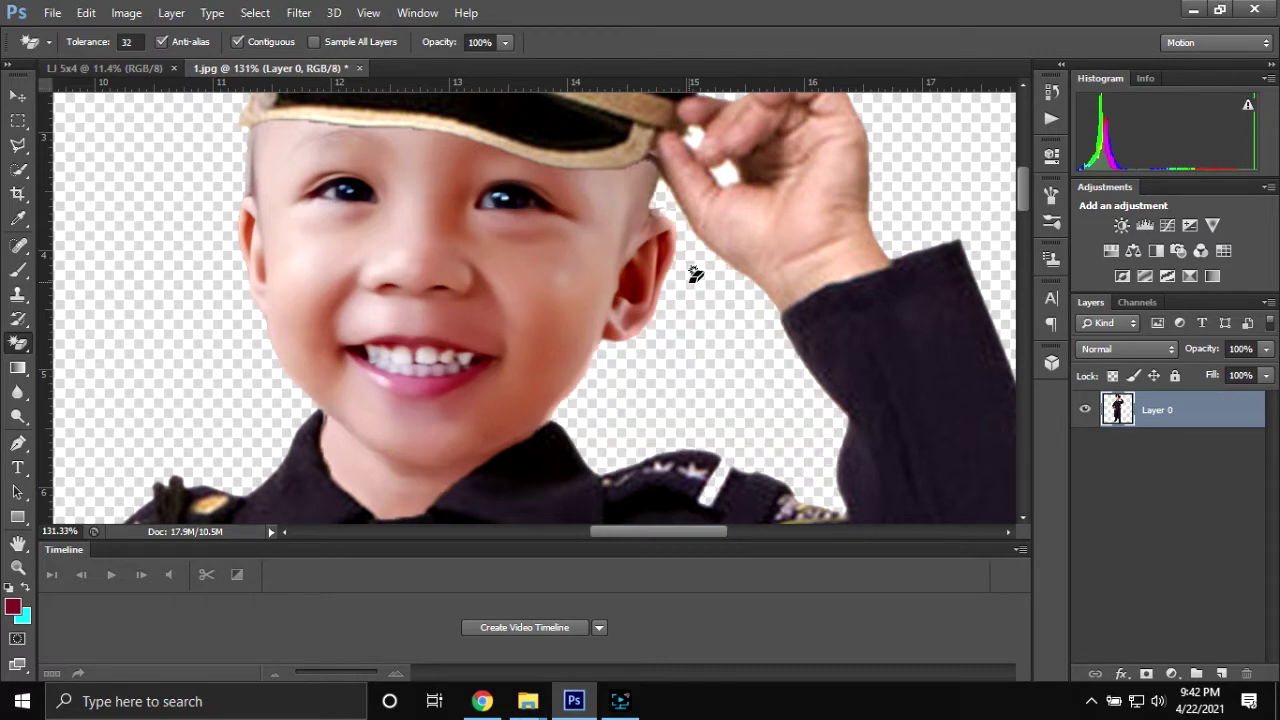
{"action": "scroll", "coordinate": [693, 271], "scroll_direction": "down", "scroll_amount": 1}
{"action": "scroll", "coordinate": [666, 331], "scroll_direction": "down", "scroll_amount": 3}
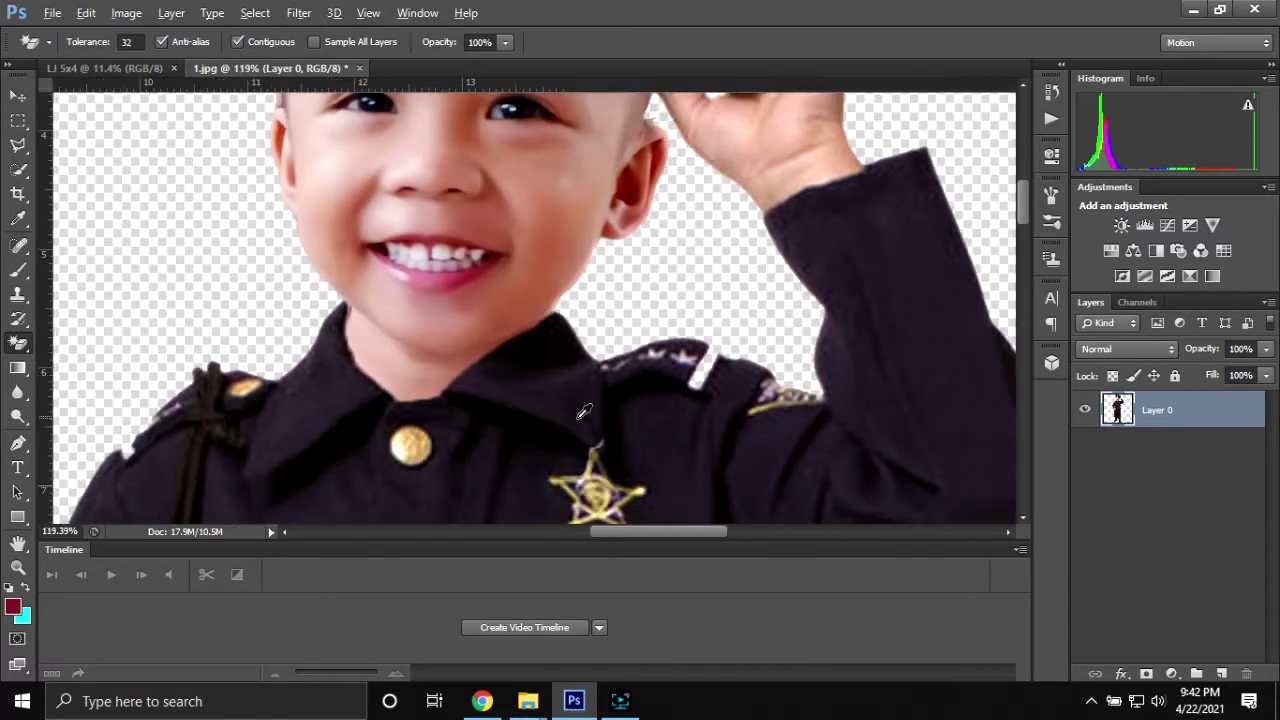
{"action": "scroll", "coordinate": [489, 440], "scroll_direction": "down", "scroll_amount": 2}
{"action": "scroll", "coordinate": [489, 440], "scroll_direction": "down", "scroll_amount": 1}
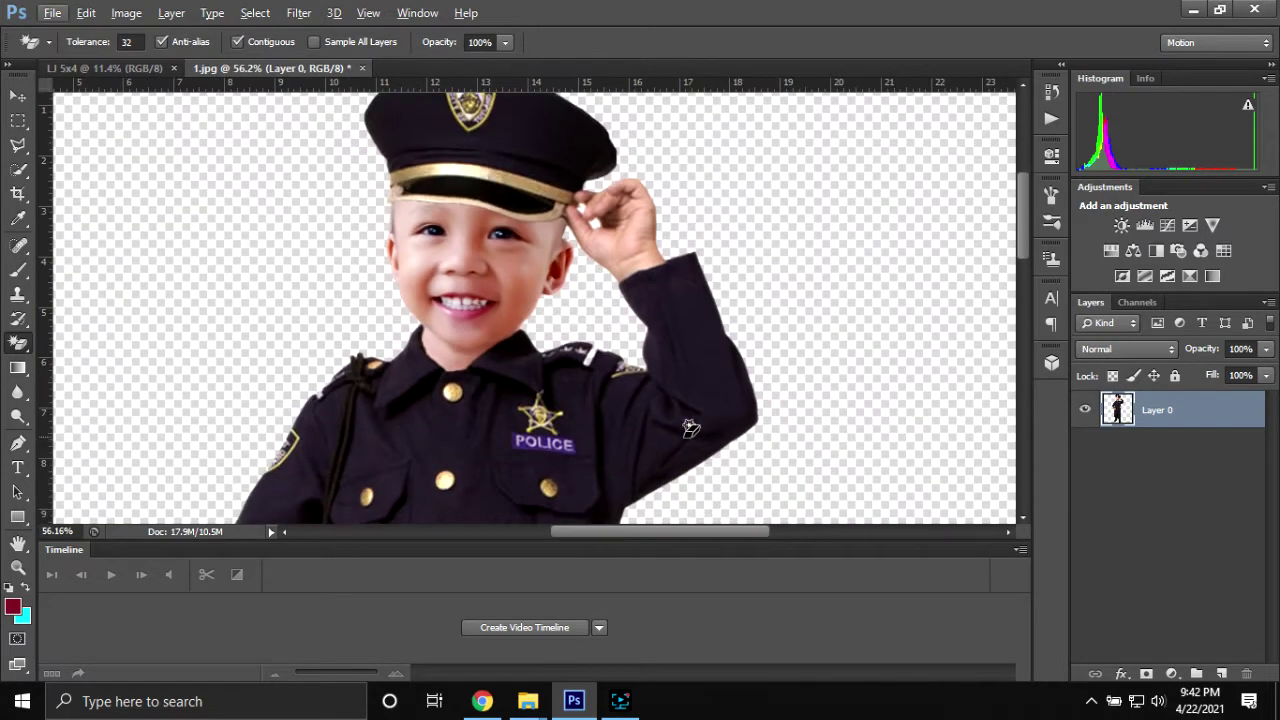
{"action": "mouse_move", "coordinate": [1023, 246]}
{"action": "left_mouse_down"}
{"action": "mouse_move", "coordinate": [1027, 174]}
{"action": "mouse_move", "coordinate": [1030, 219]}
{"action": "left_mouse_up"}
{"action": "scroll", "coordinate": [665, 338], "scroll_direction": "up", "scroll_amount": 1}
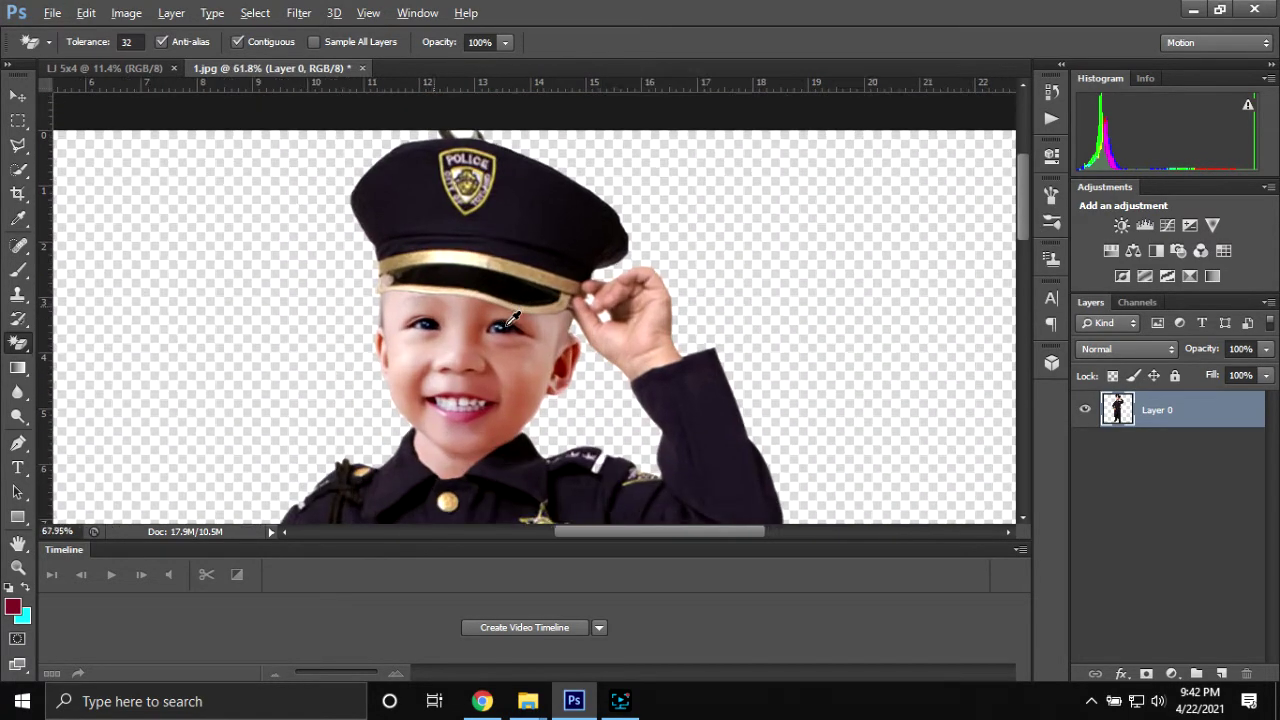
{"action": "scroll", "coordinate": [665, 338], "scroll_direction": "up", "scroll_amount": 2}
{"action": "scroll", "coordinate": [650, 320], "scroll_direction": "up", "scroll_amount": 2}
{"action": "scroll", "coordinate": [637, 300], "scroll_direction": "up", "scroll_amount": 2}
{"action": "scroll", "coordinate": [637, 303], "scroll_direction": "up", "scroll_amount": 2}
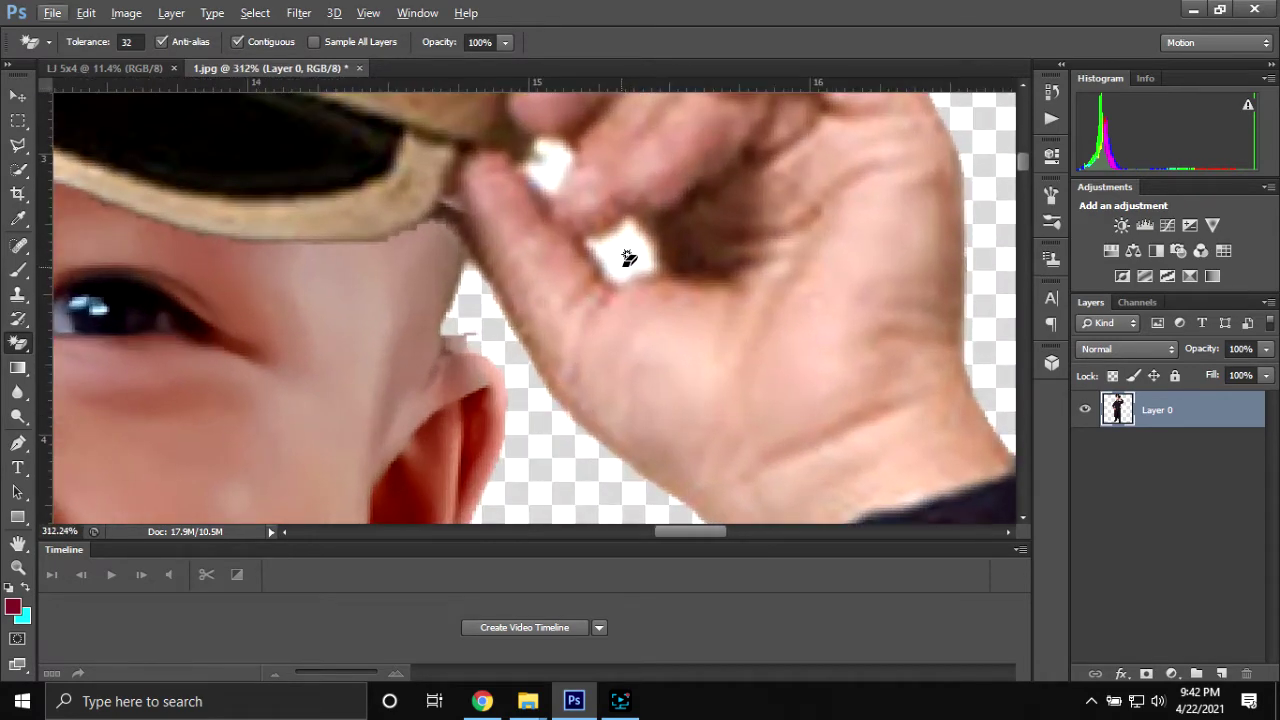
{"action": "scroll", "coordinate": [523, 294], "scroll_direction": "up", "scroll_amount": 1}
{"action": "scroll", "coordinate": [552, 257], "scroll_direction": "up", "scroll_amount": 1}
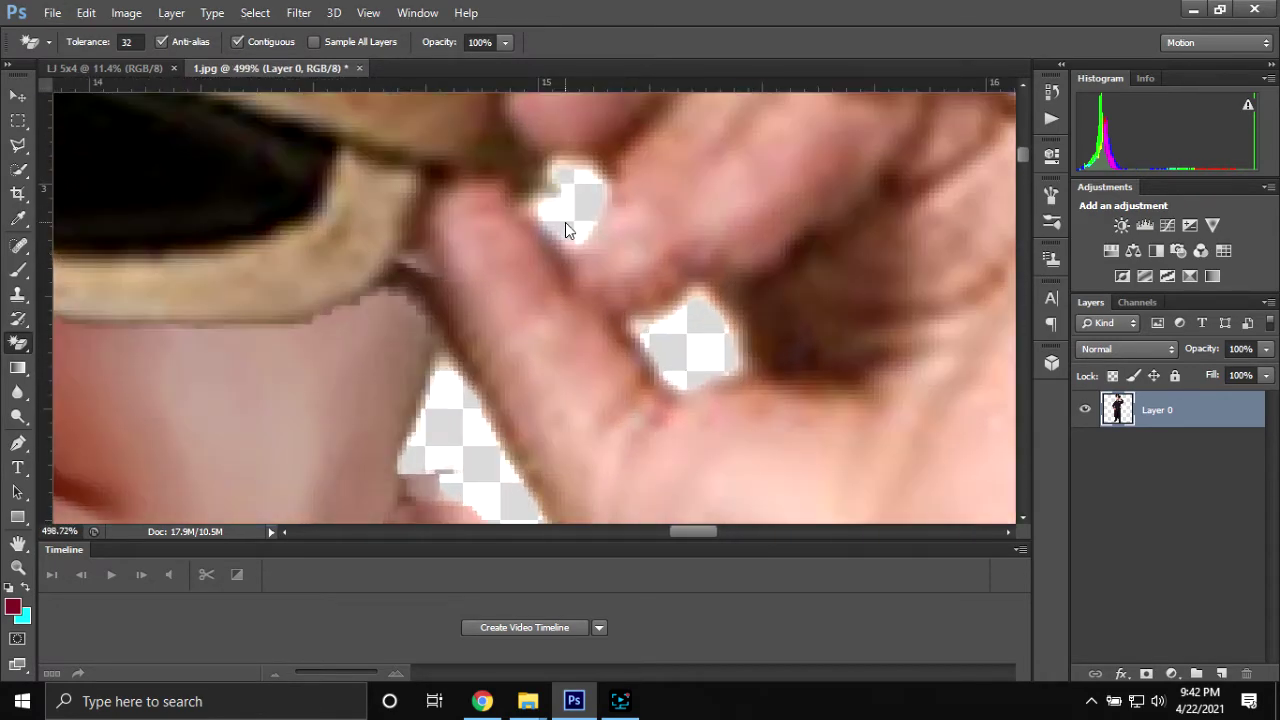
{"action": "scroll", "coordinate": [582, 360], "scroll_direction": "down", "scroll_amount": 4}
{"action": "scroll", "coordinate": [582, 382], "scroll_direction": "down", "scroll_amount": 1}
{"action": "scroll", "coordinate": [580, 386], "scroll_direction": "down", "scroll_amount": 2}
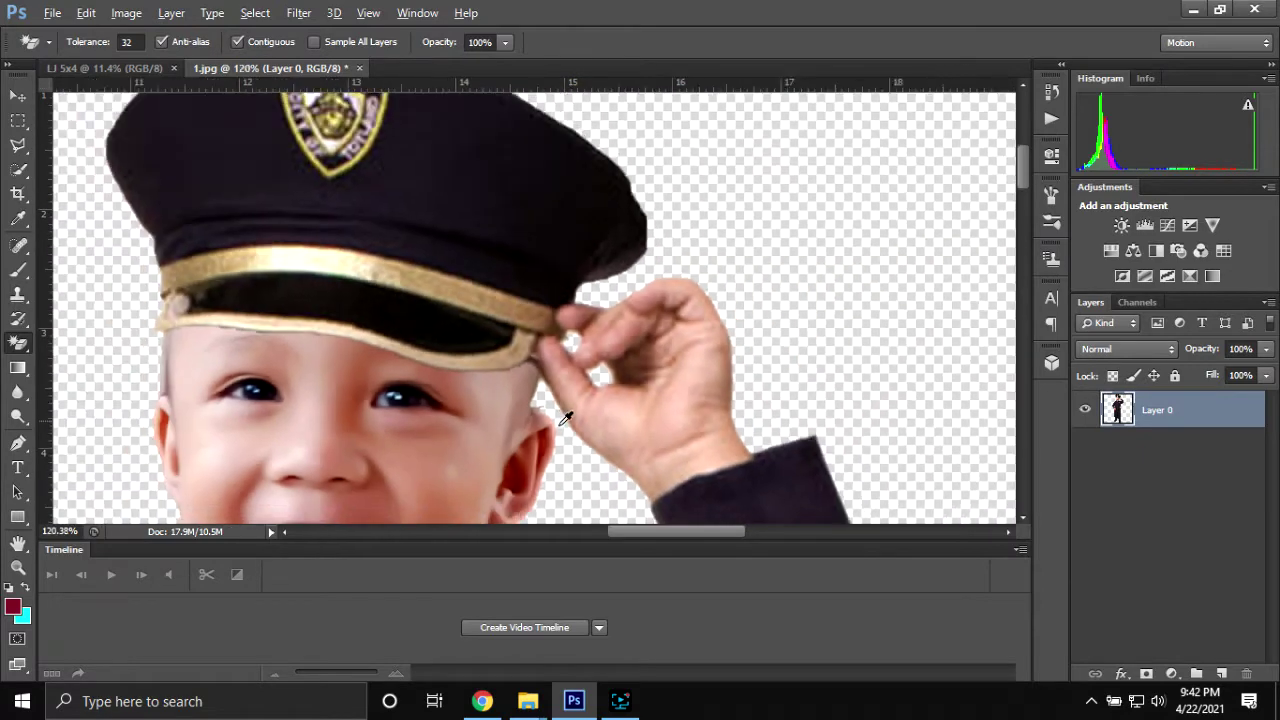
{"action": "scroll", "coordinate": [570, 405], "scroll_direction": "down", "scroll_amount": 2}
{"action": "scroll", "coordinate": [555, 410], "scroll_direction": "up", "scroll_amount": 1}
{"action": "scroll", "coordinate": [464, 207], "scroll_direction": "up", "scroll_amount": 2}
{"action": "scroll", "coordinate": [455, 207], "scroll_direction": "up", "scroll_amount": 2}
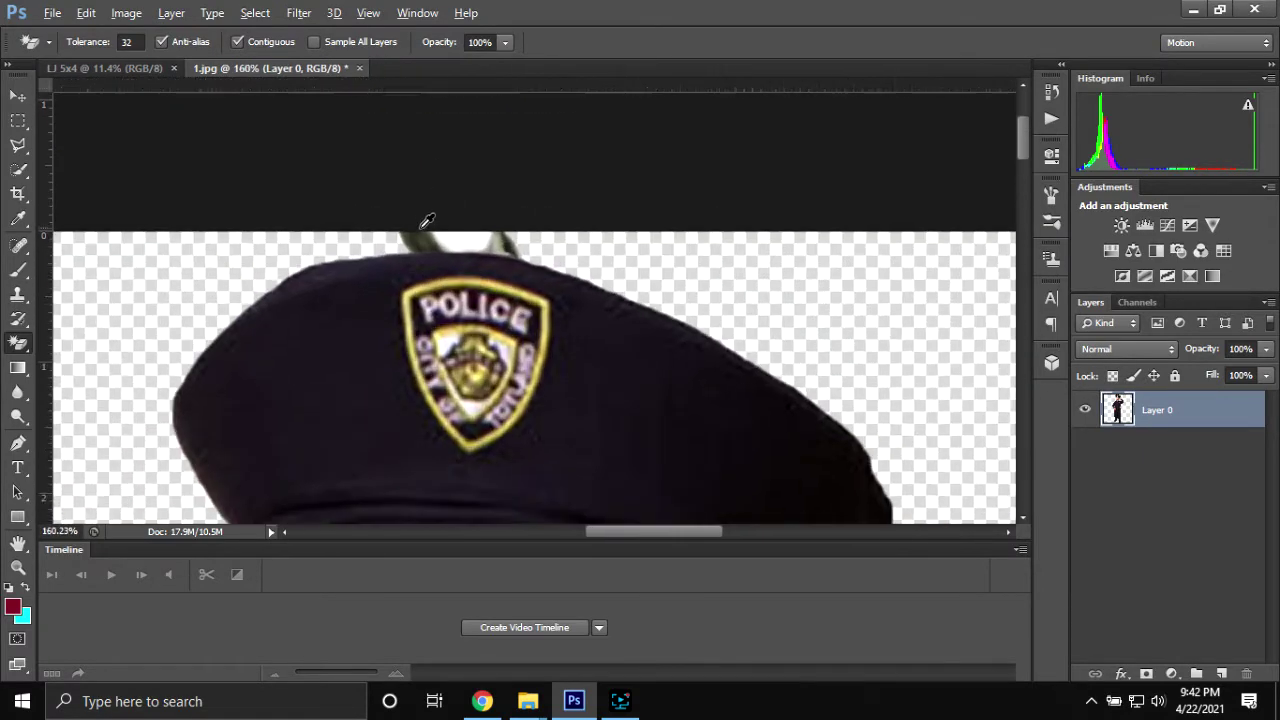
{"action": "scroll", "coordinate": [451, 206], "scroll_direction": "up", "scroll_amount": 1}
{"action": "scroll", "coordinate": [451, 206], "scroll_direction": "up", "scroll_amount": 1}
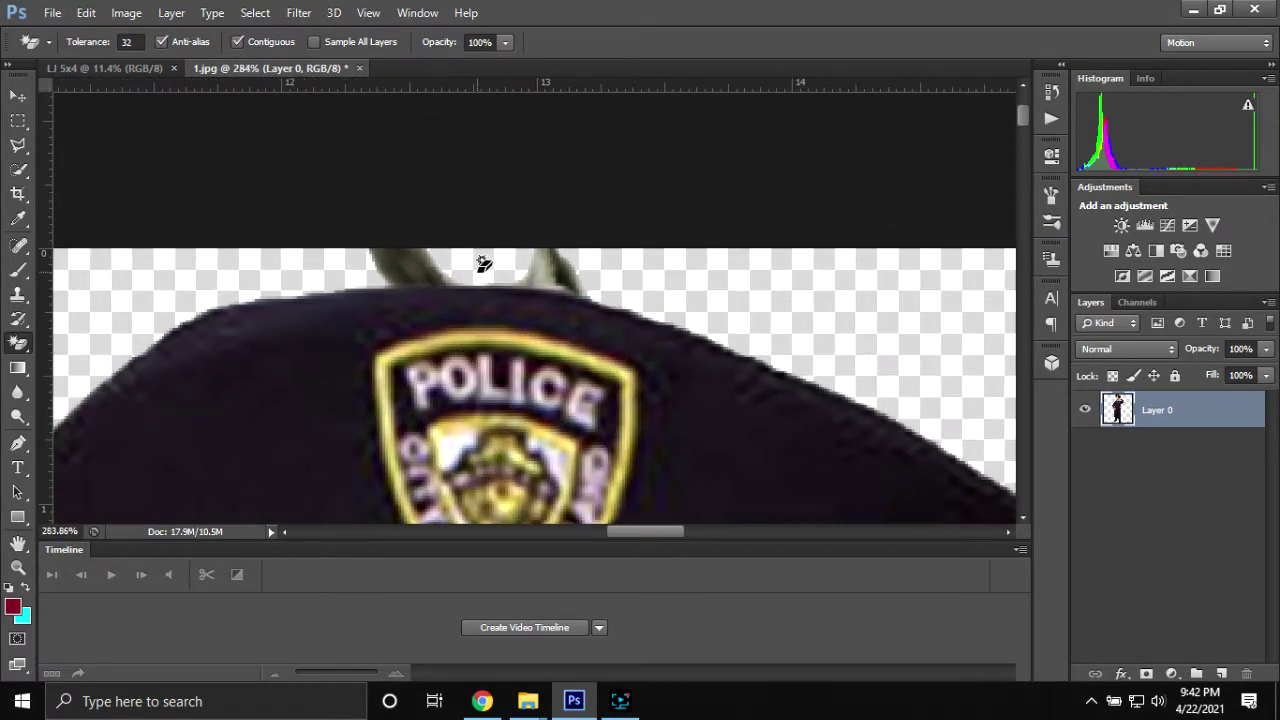
{"action": "scroll", "coordinate": [481, 267], "scroll_direction": "down", "scroll_amount": 3}
{"action": "scroll", "coordinate": [560, 330], "scroll_direction": "down", "scroll_amount": 4}
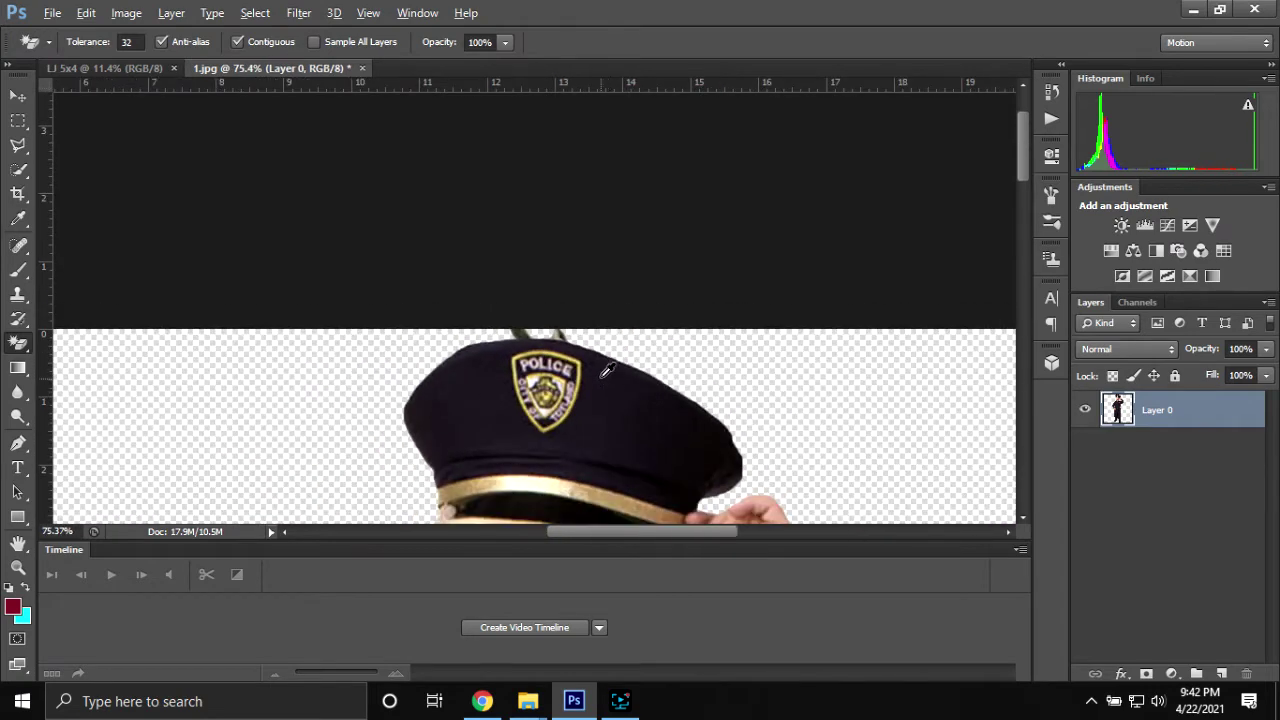
{"action": "scroll", "coordinate": [606, 371], "scroll_direction": "up", "scroll_amount": 3}
{"action": "scroll", "coordinate": [557, 320], "scroll_direction": "up", "scroll_amount": 2}
{"action": "scroll", "coordinate": [508, 294], "scroll_direction": "up", "scroll_amount": 2}
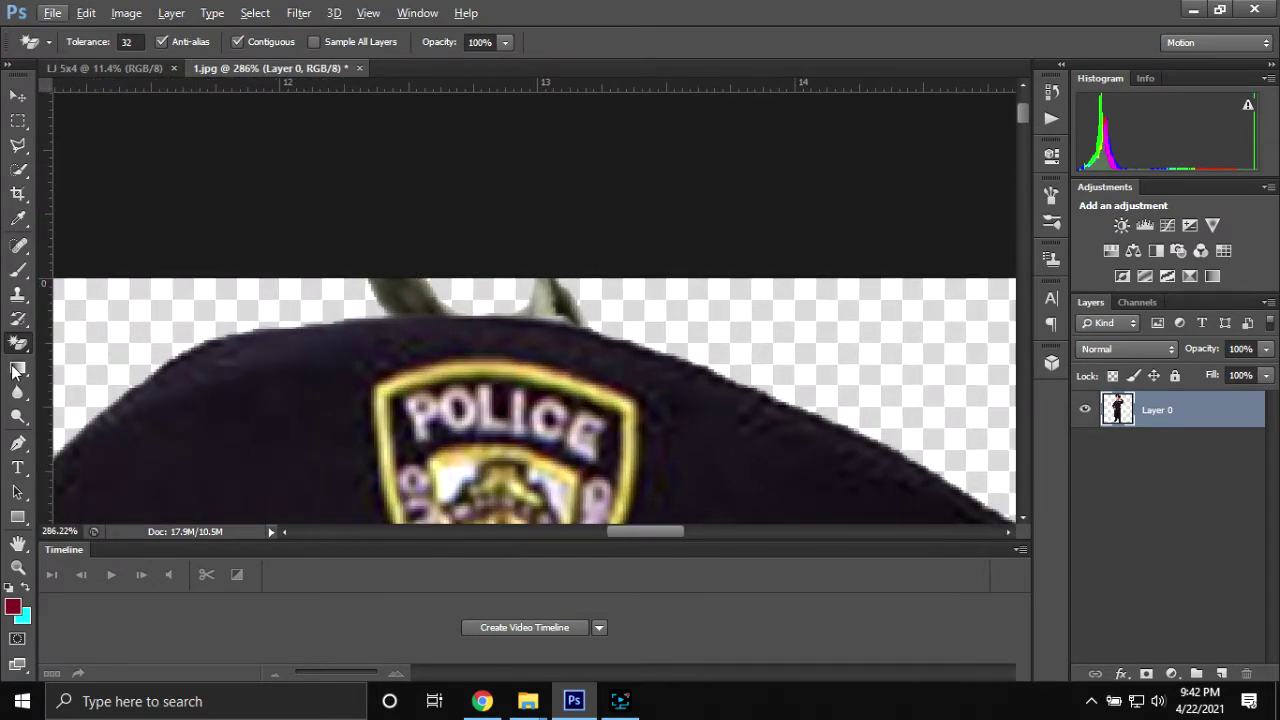
- Brush away the green fragments above the cap with the Eraser Tool, then zoom out
{"action": "right_click", "coordinate": [18, 343]}
{"action": "left_click", "coordinate": [100, 338]}
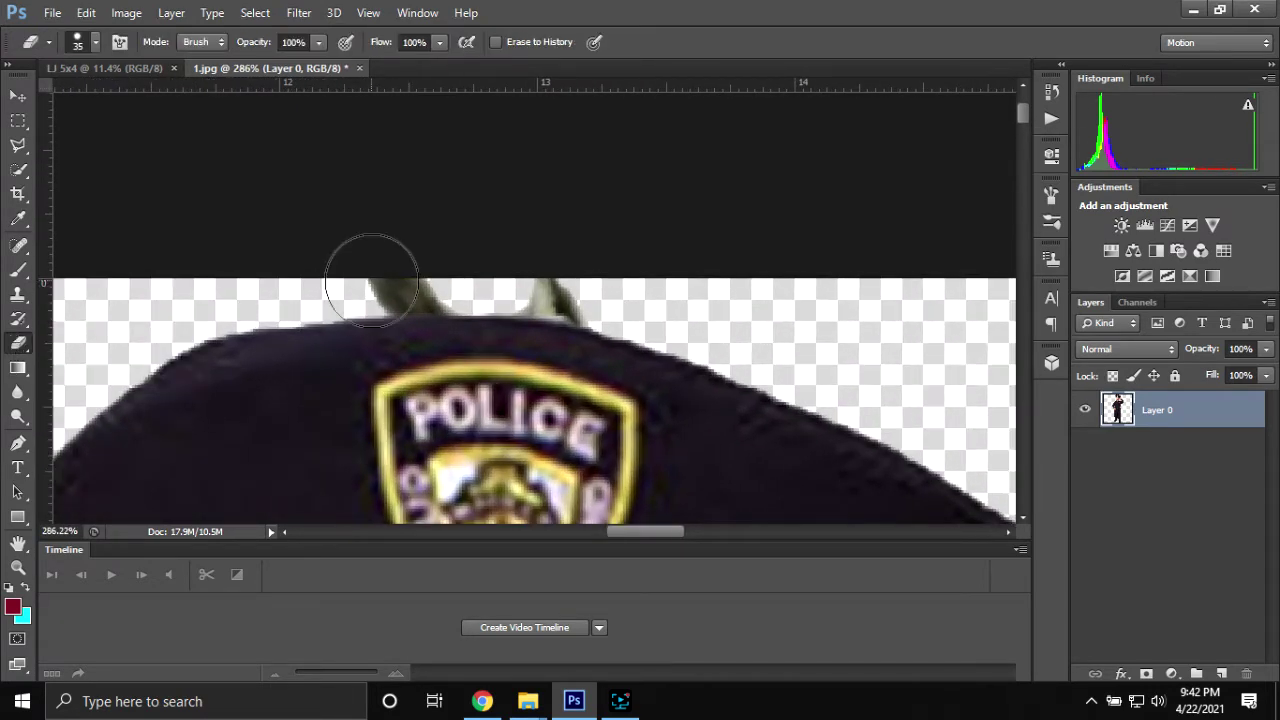
{"action": "left_click_drag", "start_coordinate": [391, 263], "coordinate": [539, 269]}
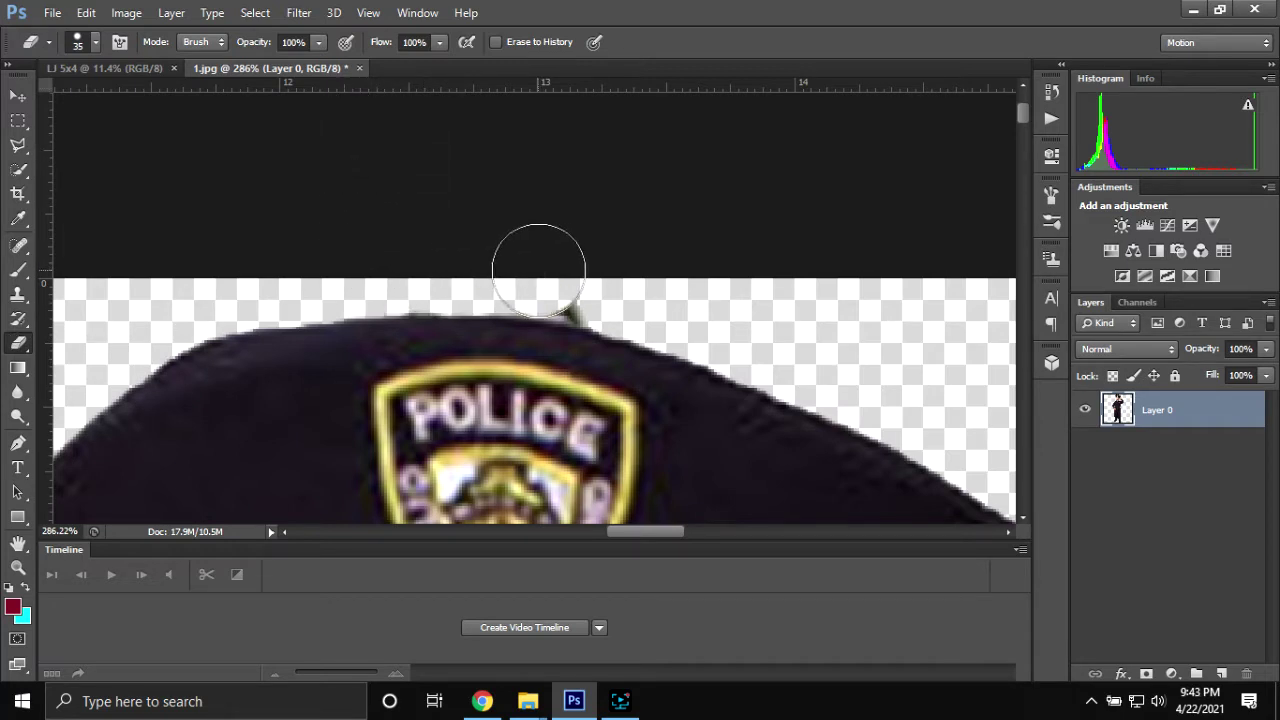
{"action": "scroll", "coordinate": [577, 277], "scroll_direction": "down", "scroll_amount": 3}
{"action": "scroll", "coordinate": [500, 277], "scroll_direction": "down", "scroll_amount": 2}
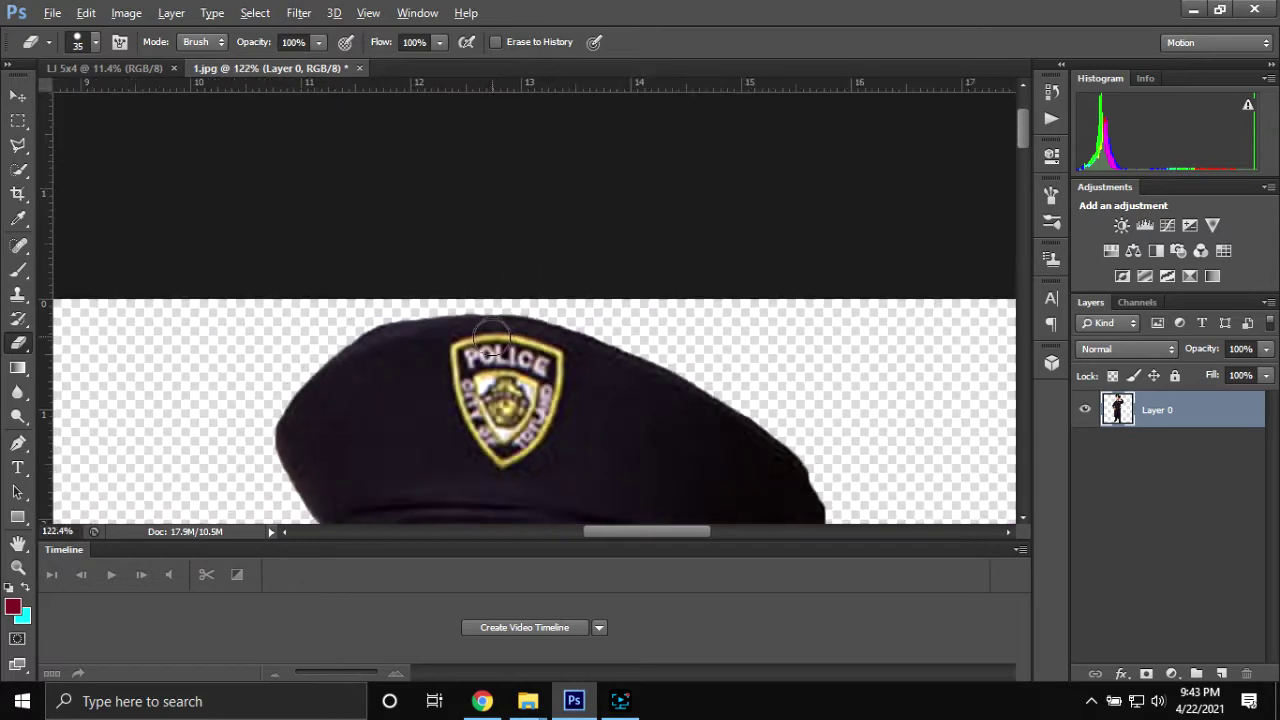
{"action": "scroll", "coordinate": [505, 370], "scroll_direction": "down", "scroll_amount": 2}
{"action": "scroll", "coordinate": [510, 385], "scroll_direction": "down", "scroll_amount": 2}
{"action": "scroll", "coordinate": [515, 395], "scroll_direction": "down", "scroll_amount": 2}
{"action": "scroll", "coordinate": [518, 400], "scroll_direction": "down", "scroll_amount": 1}
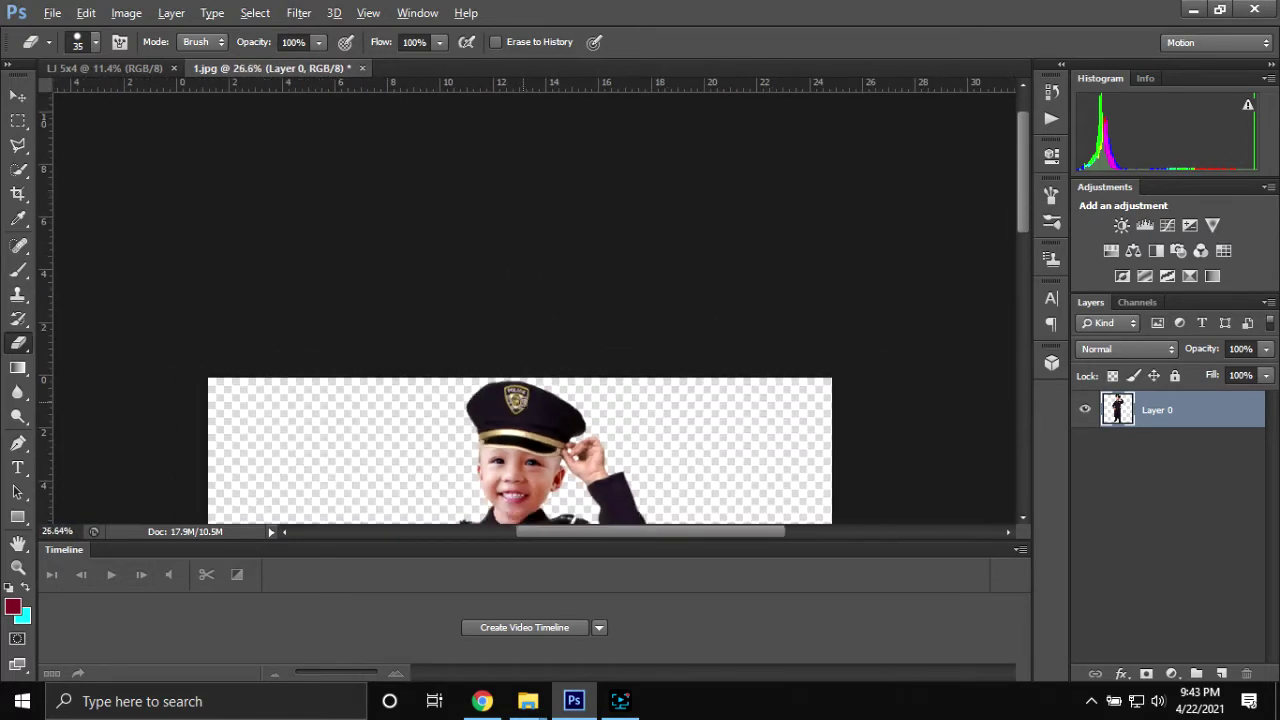
{"action": "scroll", "coordinate": [587, 285], "scroll_direction": "down", "scroll_amount": 2}
{"action": "scroll", "coordinate": [587, 285], "scroll_direction": "up", "scroll_amount": 1}
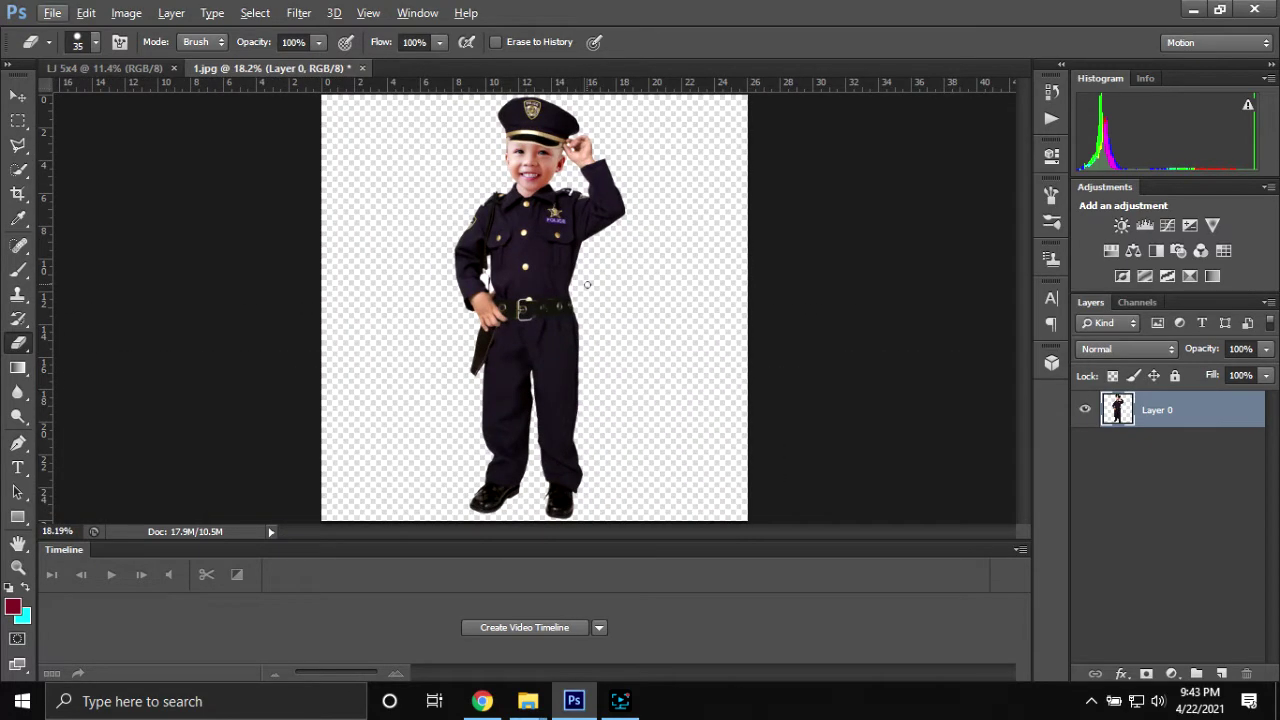
- Drop the boy into LJ 5x4, scale him to about 133.67% and shift him right
{"action": "key", "text": "v"}
{"action": "mouse_move", "coordinate": [566, 193]}
{"action": "left_mouse_down"}
{"action": "mouse_move", "coordinate": [166, 73]}
{"action": "mouse_move", "coordinate": [688, 307]}
{"action": "mouse_move", "coordinate": [700, 290]}
{"action": "left_mouse_up"}
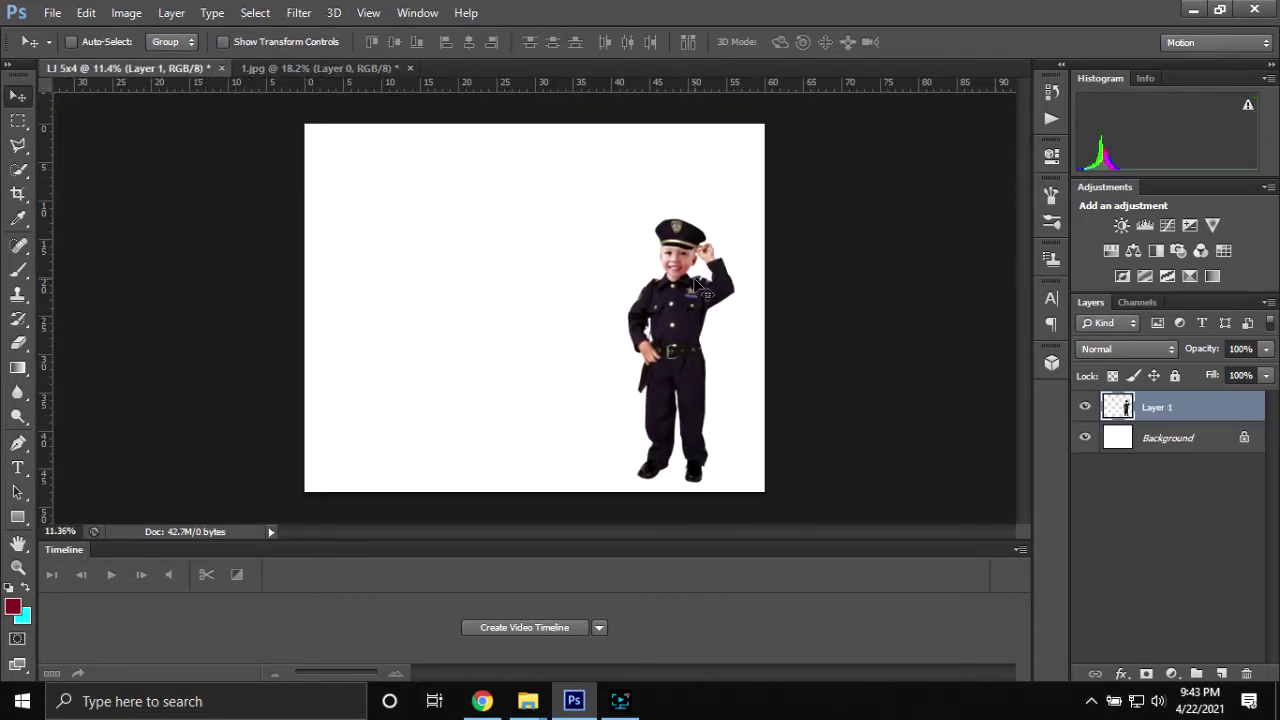
{"action": "key", "text": "ctrl+t"}
{"action": "key", "text": "e"}
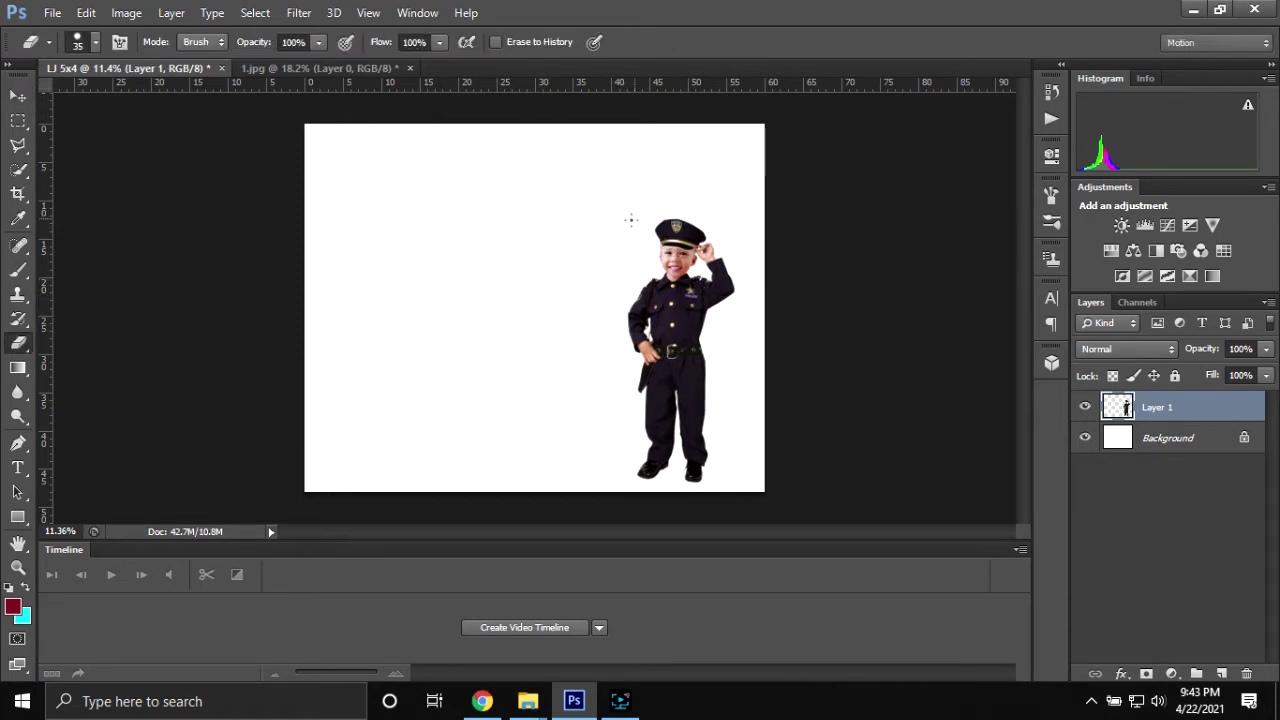
{"action": "key", "text": "ctrl+t"}
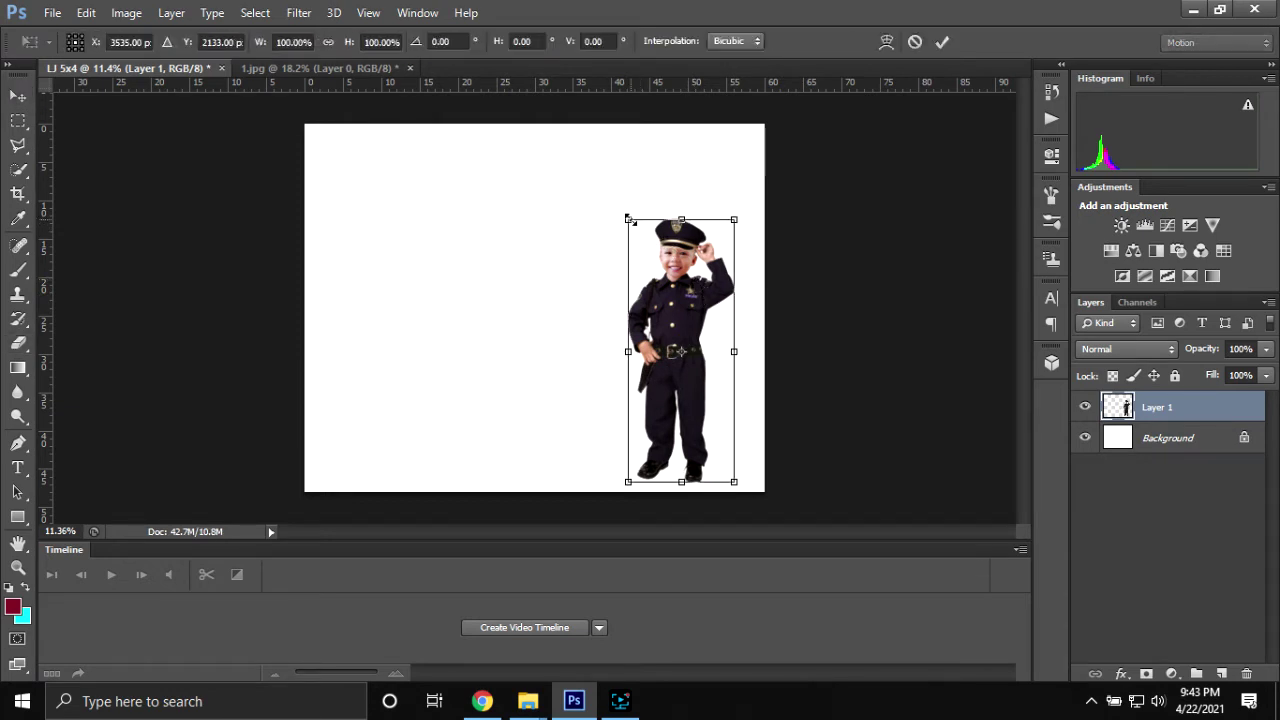
{"action": "left_click_drag", "start_coordinate": [628, 218], "coordinate": [510, 163]}
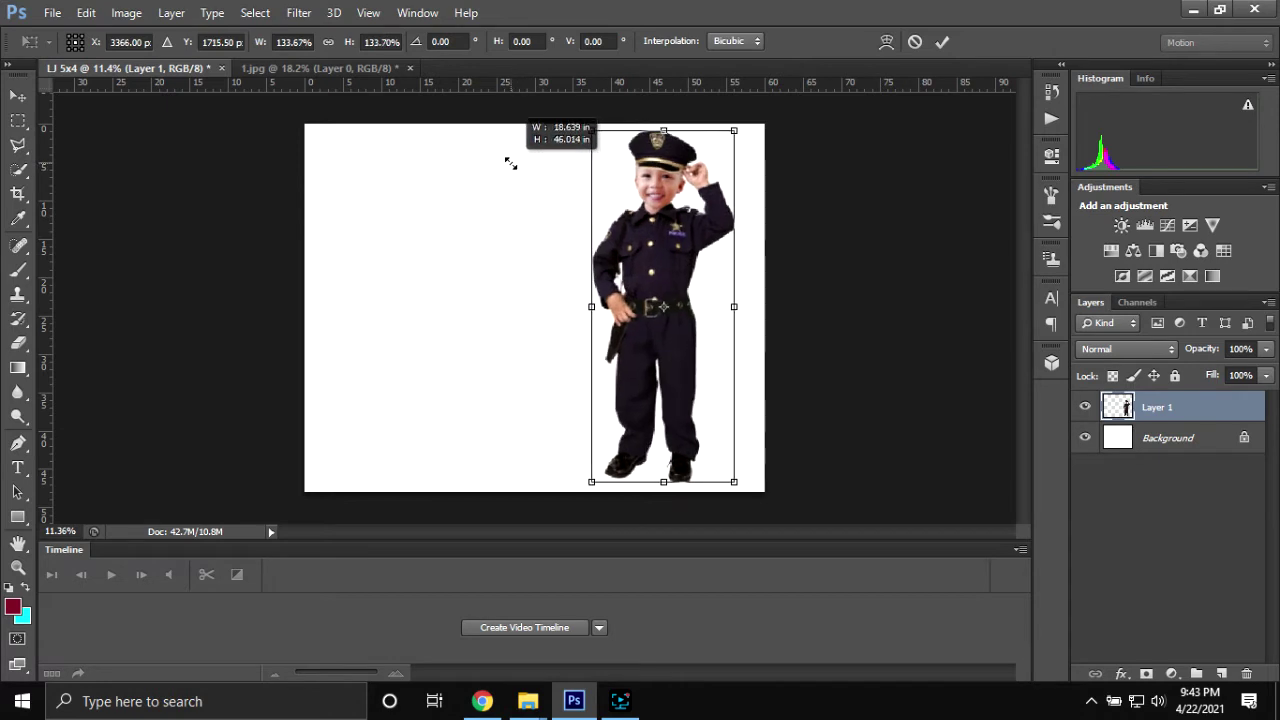
{"action": "left_click_drag", "start_coordinate": [617, 248], "coordinate": [643, 242]}
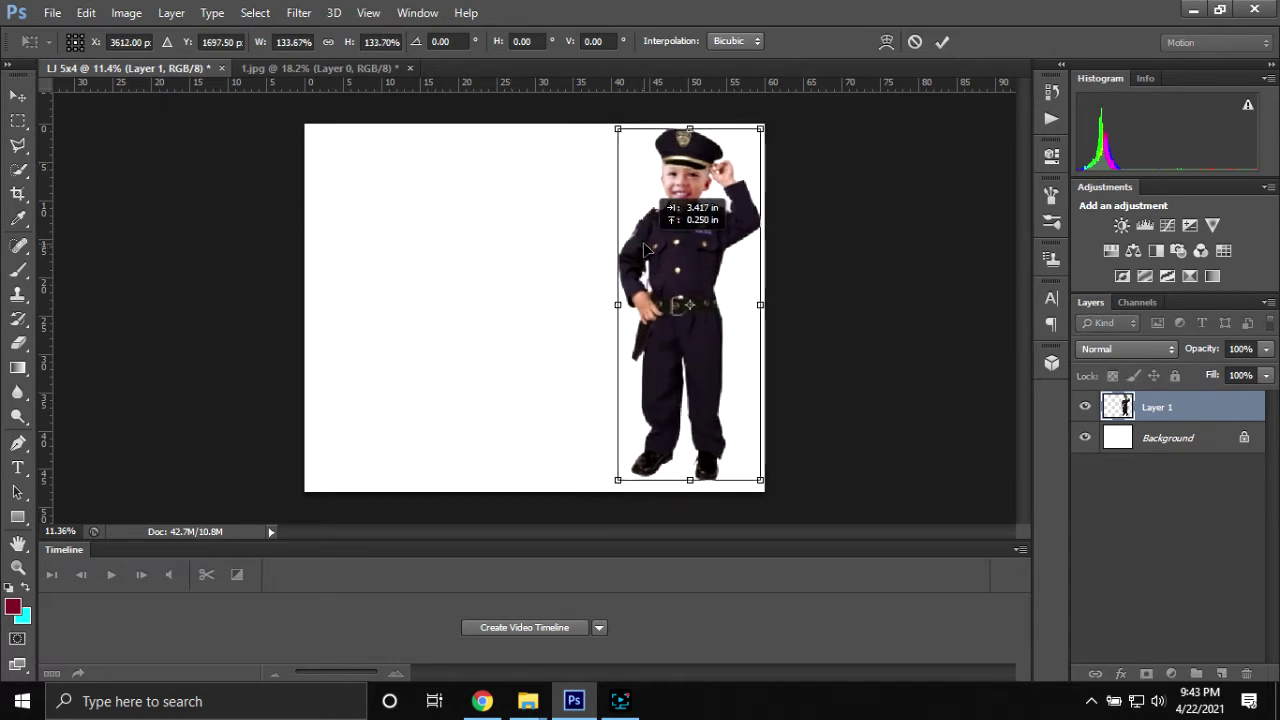
{"action": "left_click", "coordinate": [942, 41]}
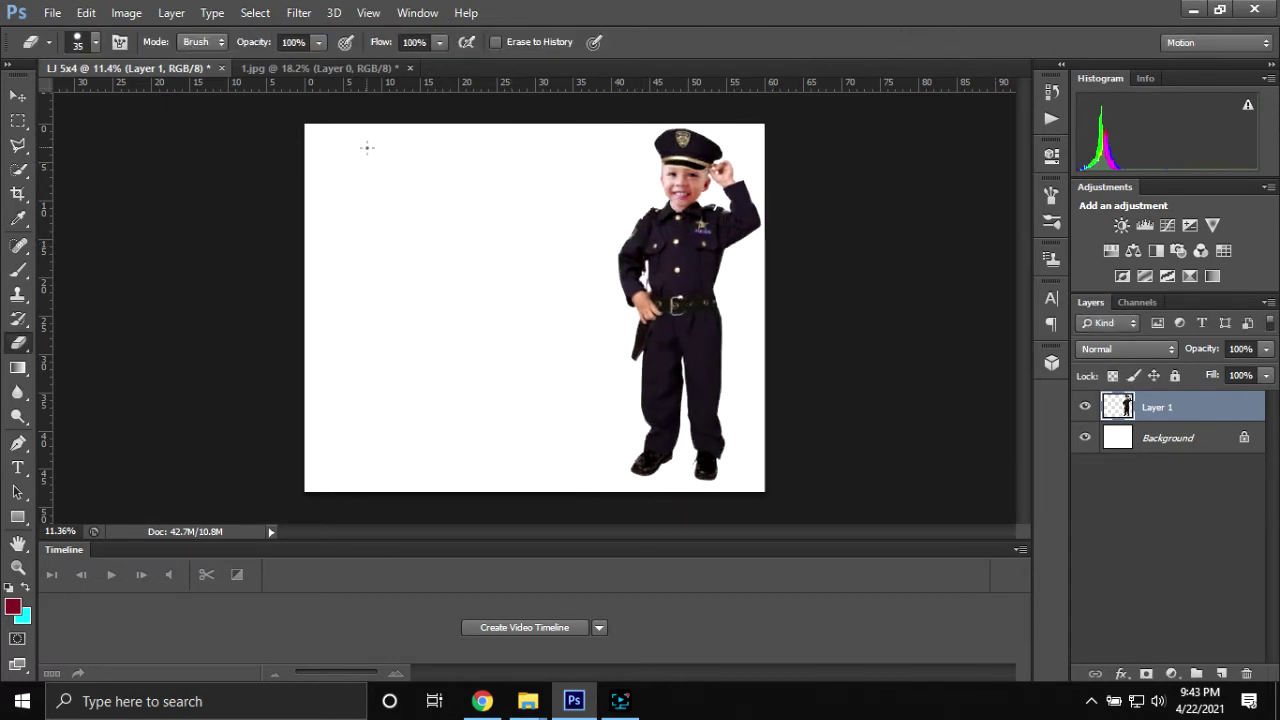
- Open 103560.jpg, 6648993_preview.png, the ILUSTRASI image and 23.jpg from E: > Tarpaulin Design > a materials > Police
{"action": "key", "text": "ctrl+o"}
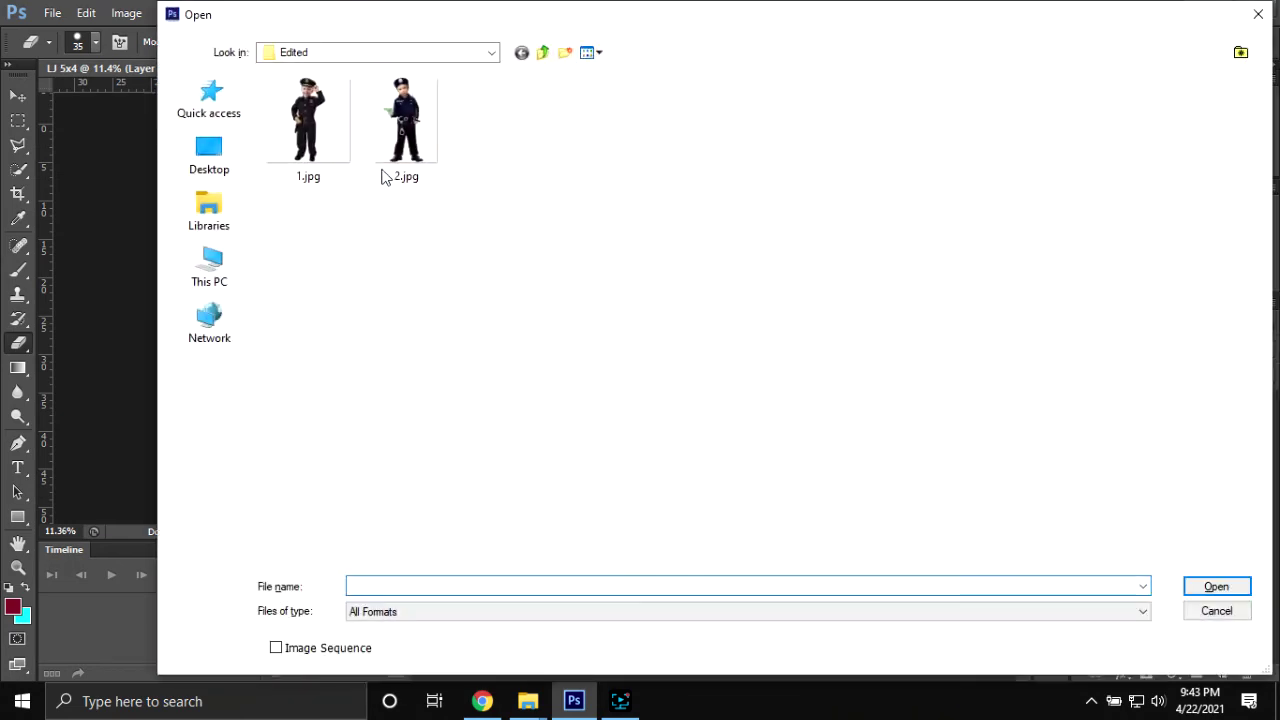
{"action": "left_click", "coordinate": [201, 256]}
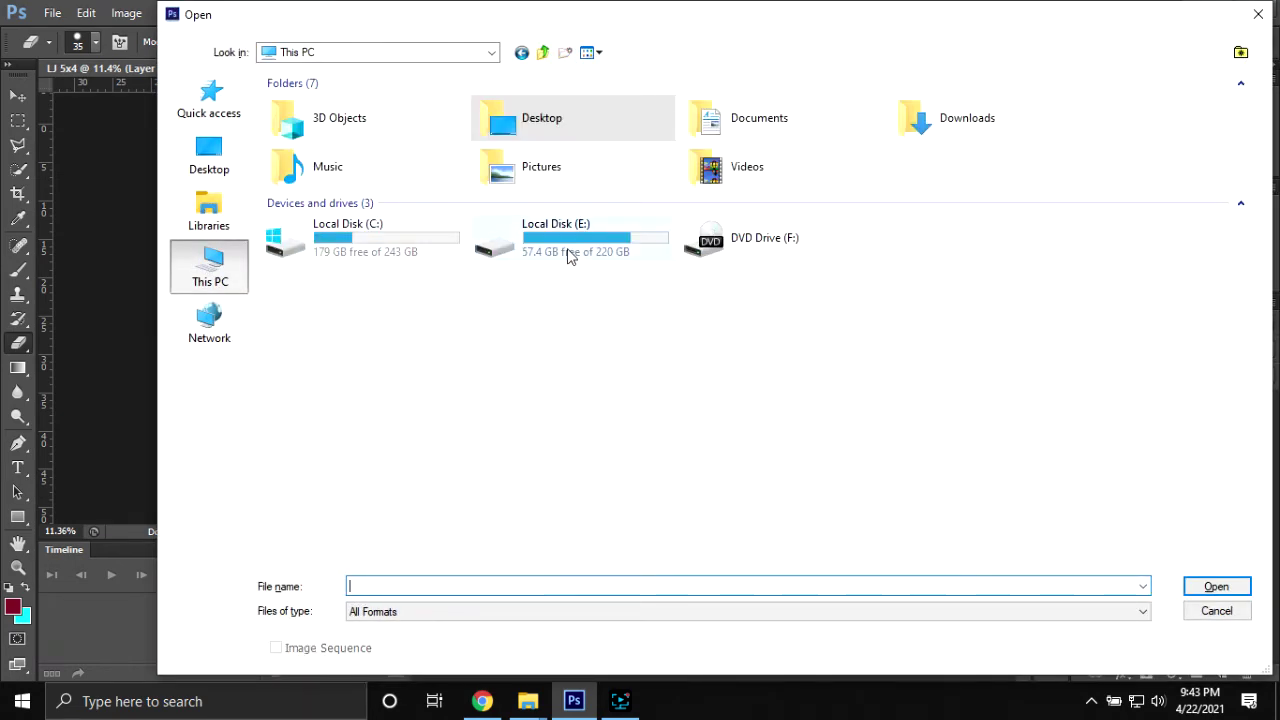
{"action": "left_click", "coordinate": [573, 252]}
{"action": "double_click", "coordinate": [573, 252]}
{"action": "double_click", "coordinate": [300, 234]}
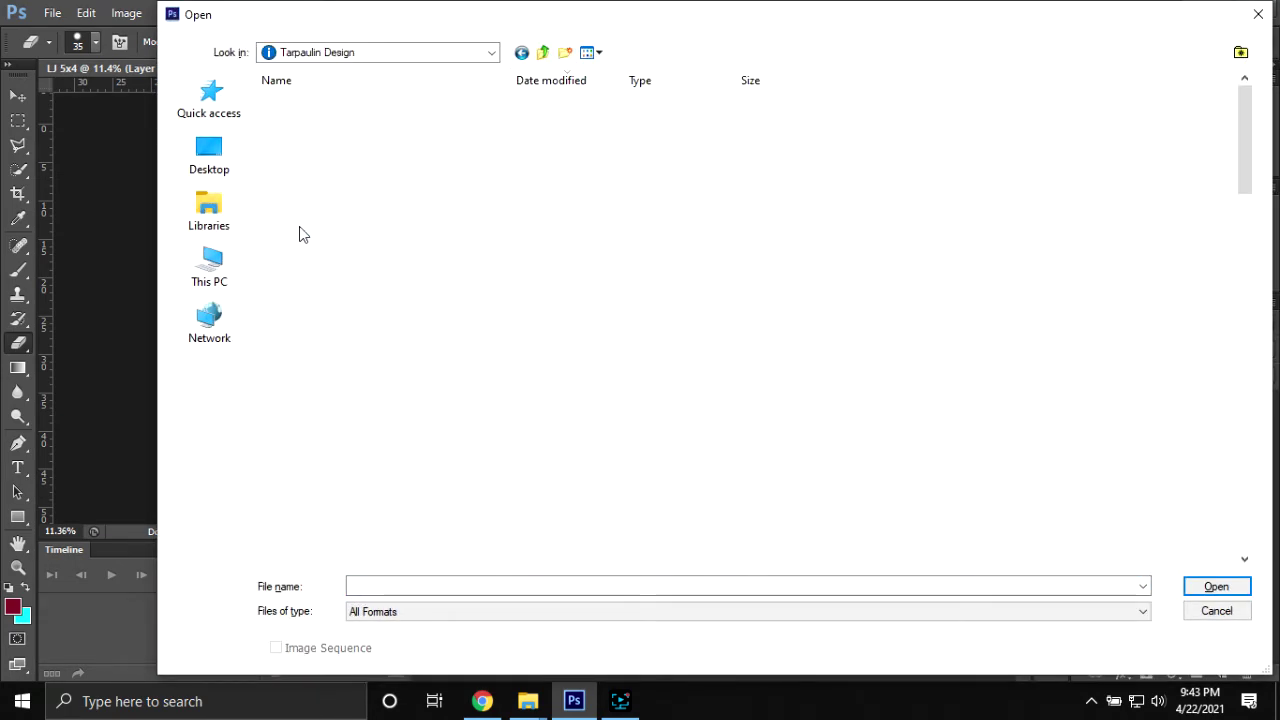
{"action": "double_click", "coordinate": [321, 195]}
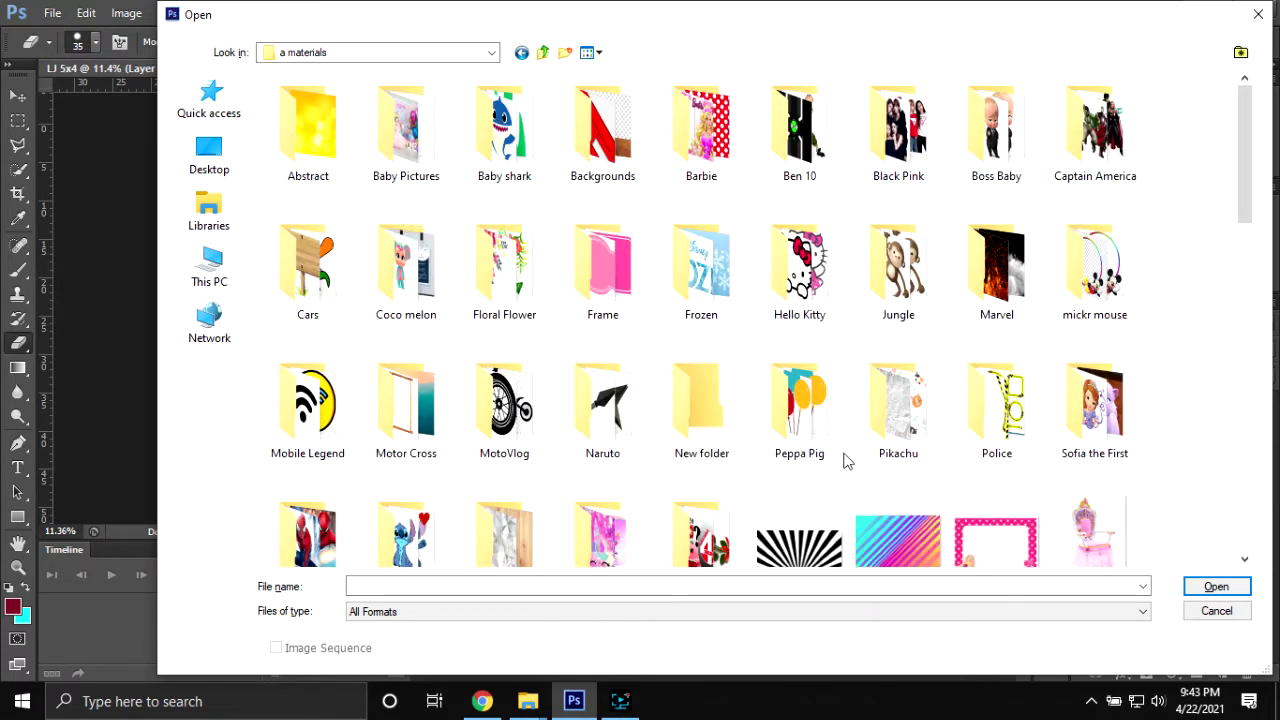
{"action": "double_click", "coordinate": [990, 429]}
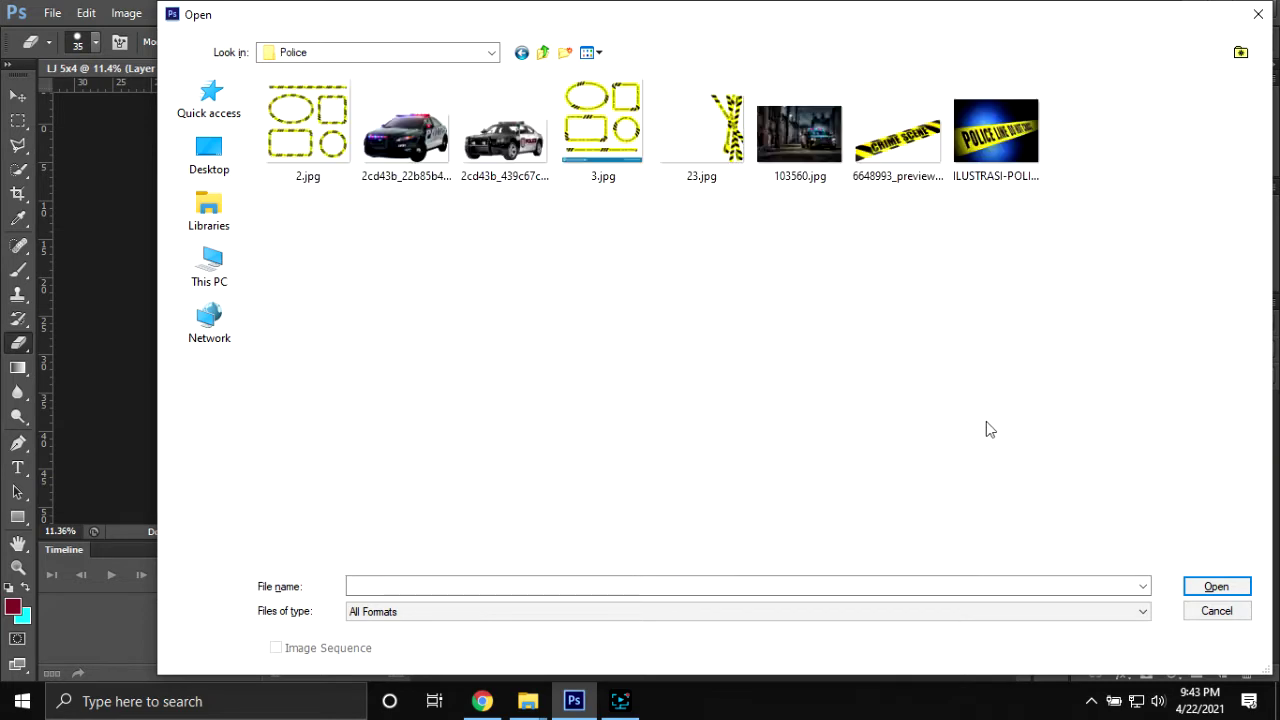
{"action": "left_click", "coordinate": [812, 163]}
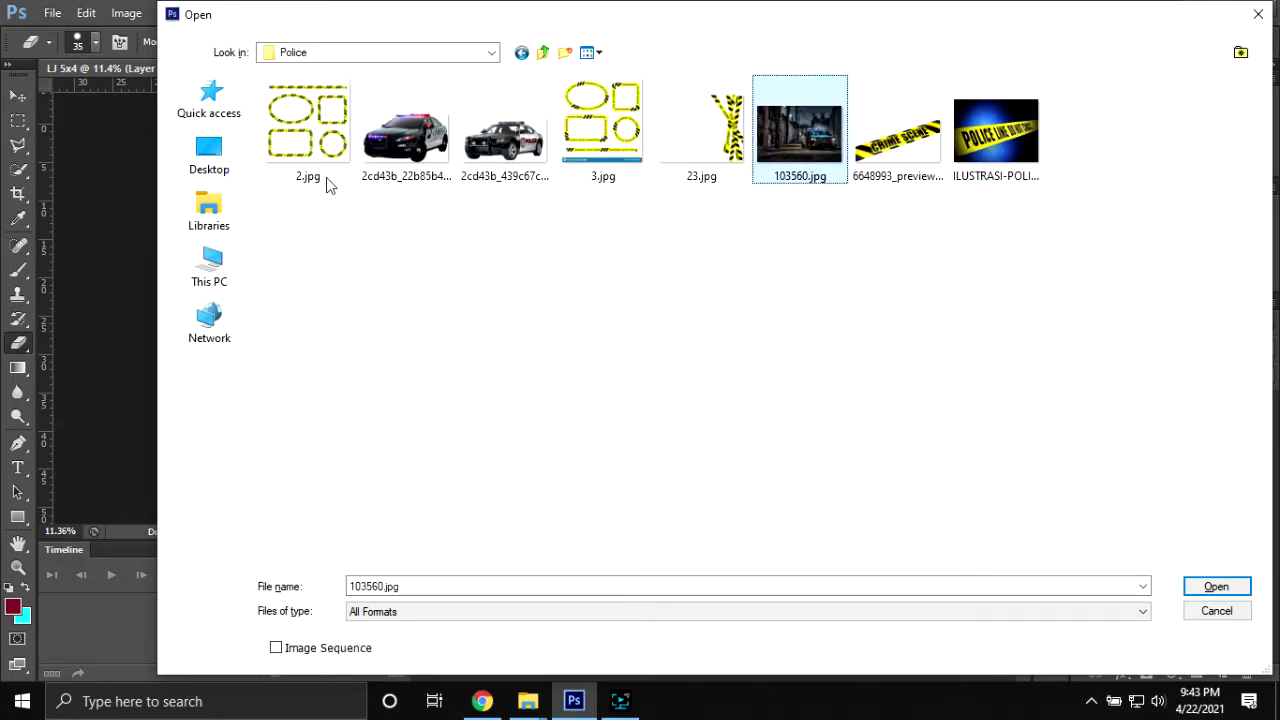
{"action": "left_click", "coordinate": [900, 140], "text": "ctrl"}
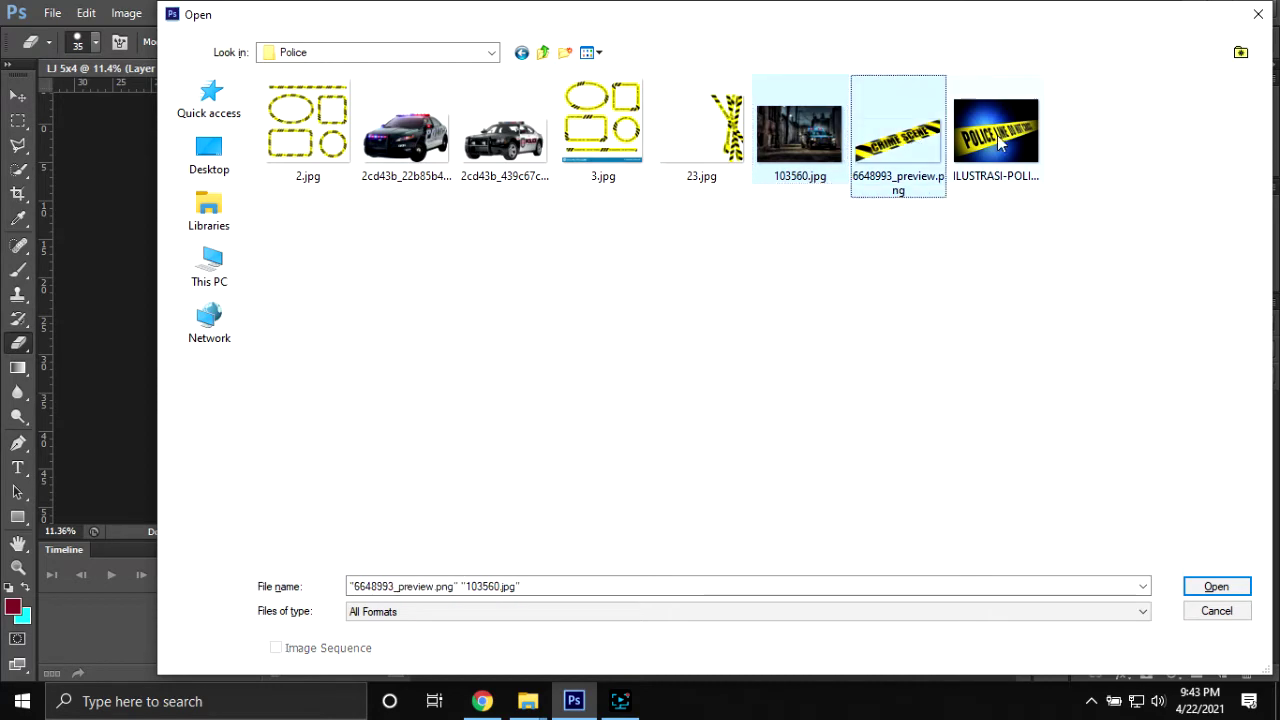
{"action": "left_click", "coordinate": [1000, 143], "text": "ctrl"}
{"action": "left_click", "coordinate": [728, 140], "text": "ctrl"}
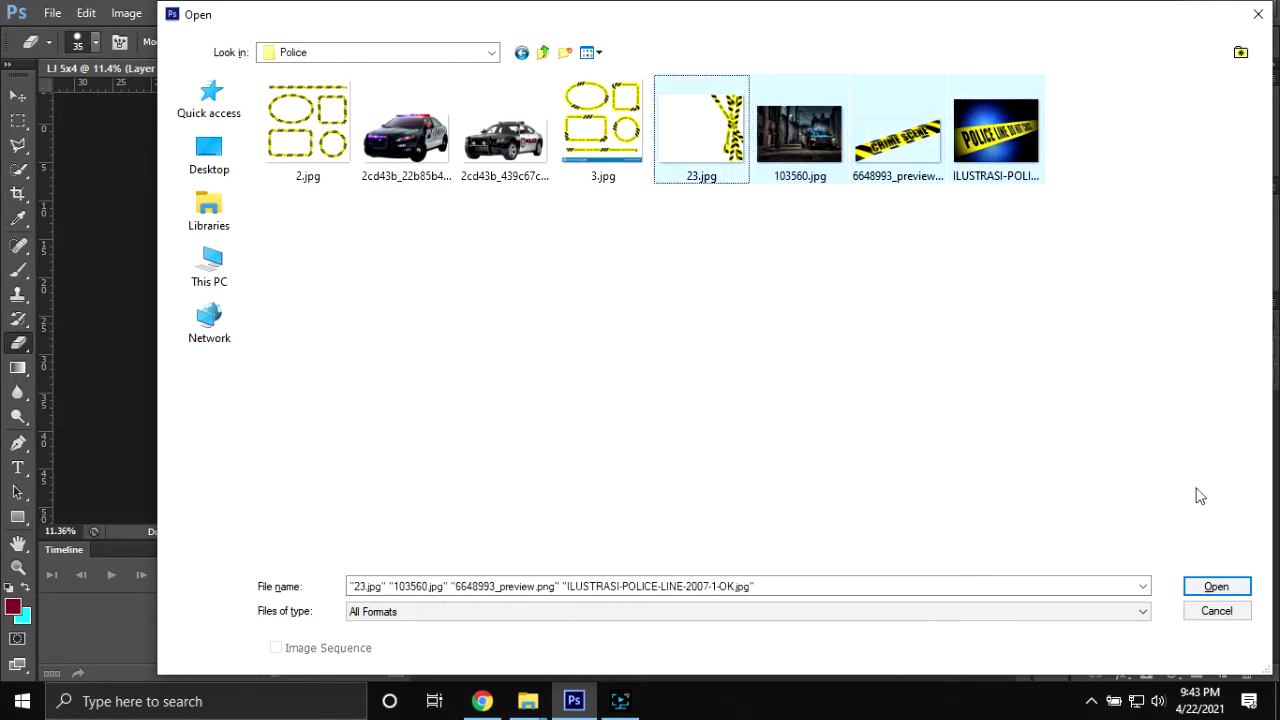
{"action": "left_click", "coordinate": [1216, 586]}
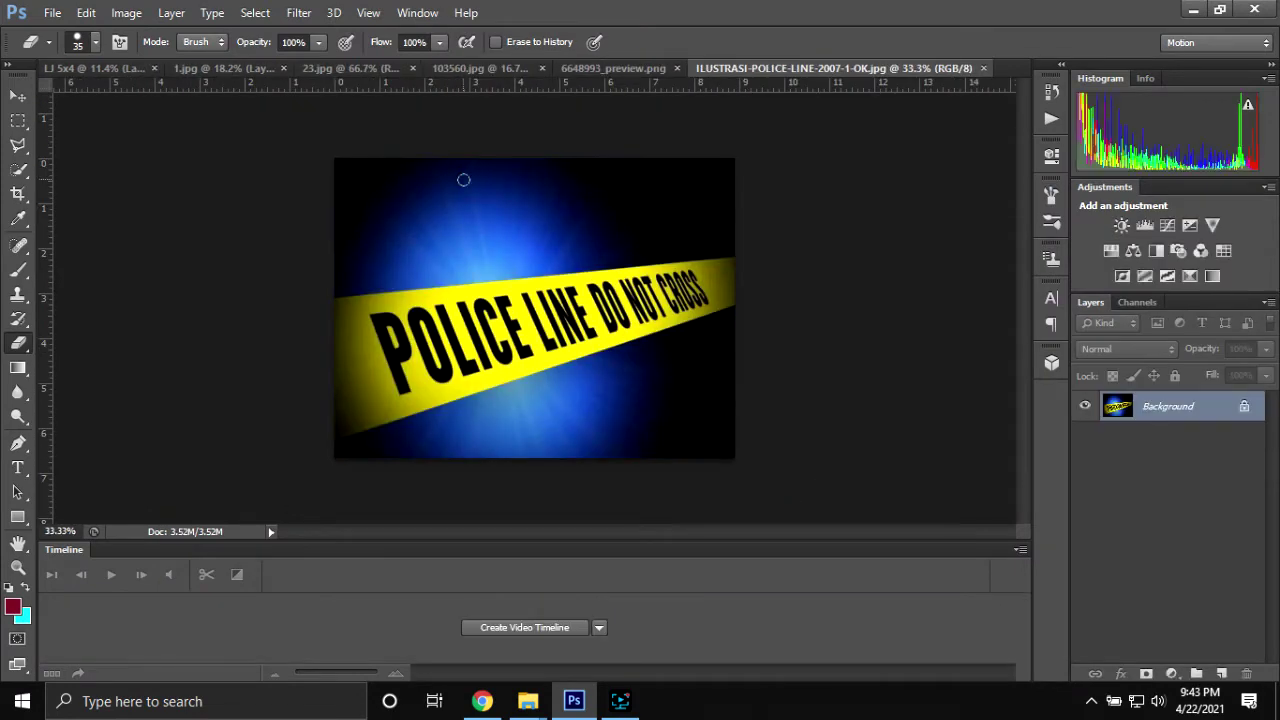
- Close the 1.jpg document, answering its save prompt
{"action": "left_click", "coordinate": [368, 67]}
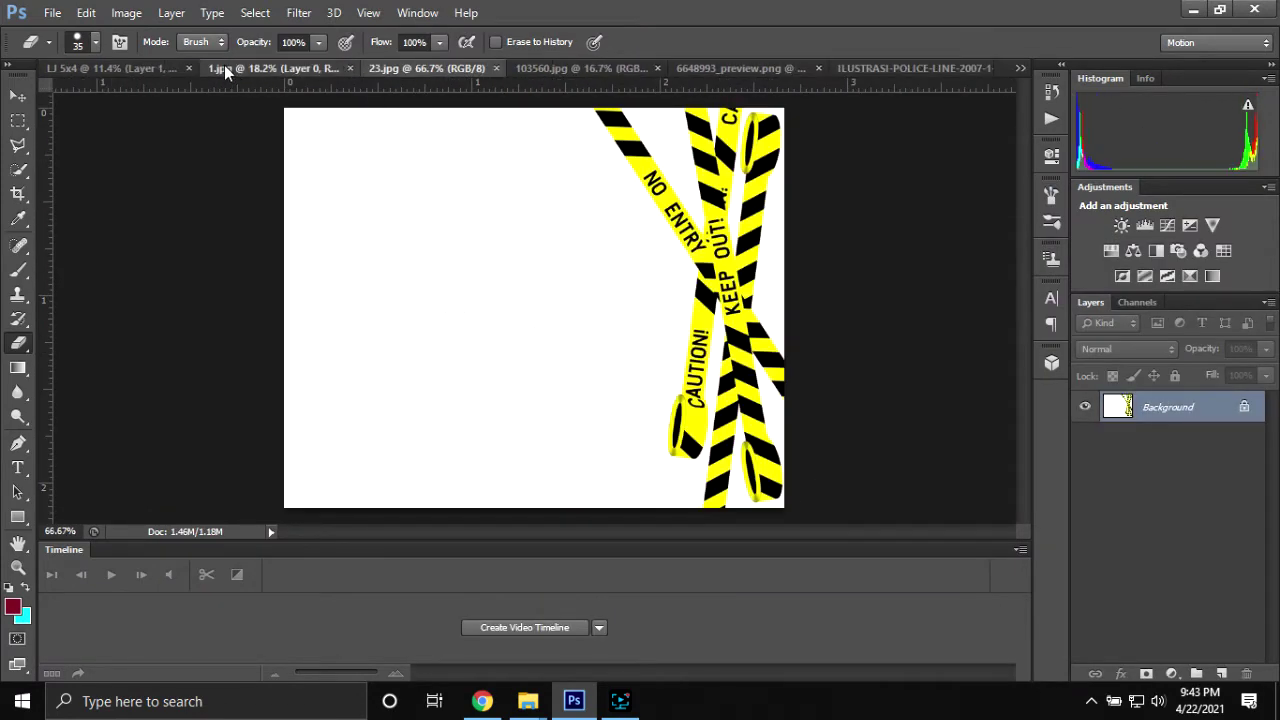
{"action": "left_click", "coordinate": [224, 67]}
{"action": "left_click", "coordinate": [372, 68]}
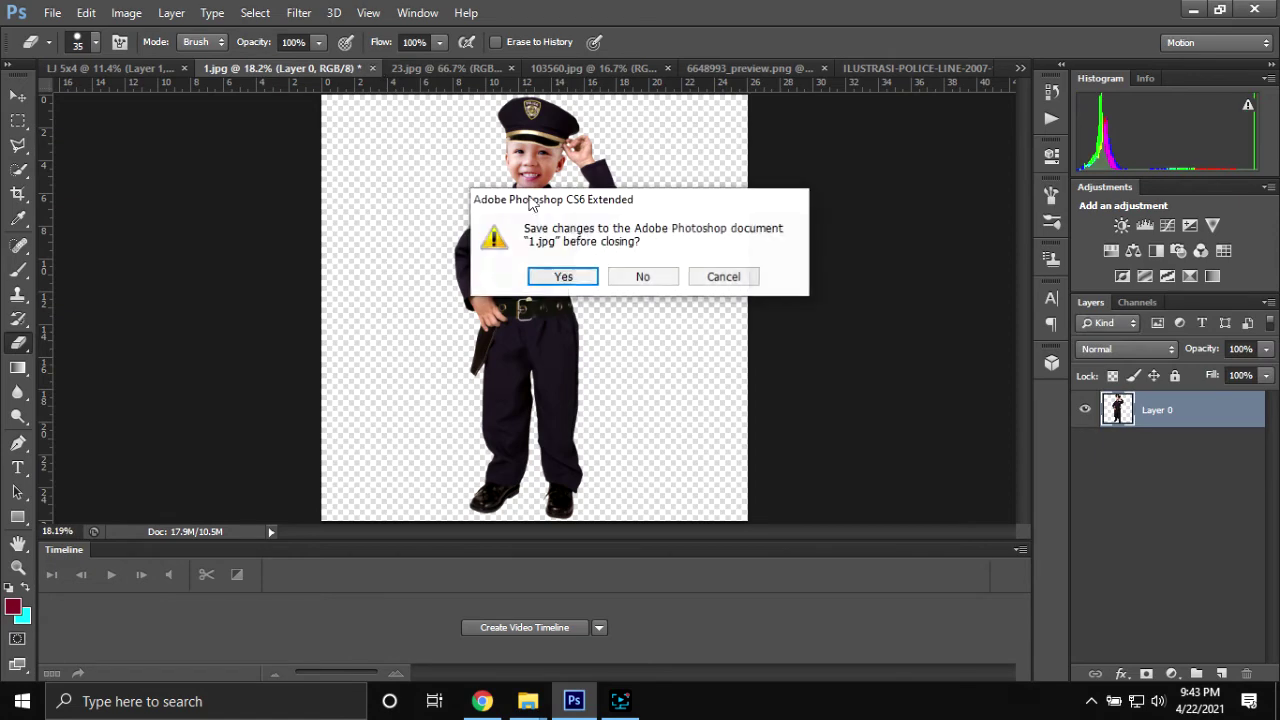
{"action": "left_click", "coordinate": [643, 275]}
- Unlock the 103560.jpg background and move the alley photo into LJ 5x4
{"action": "left_click", "coordinate": [420, 69]}
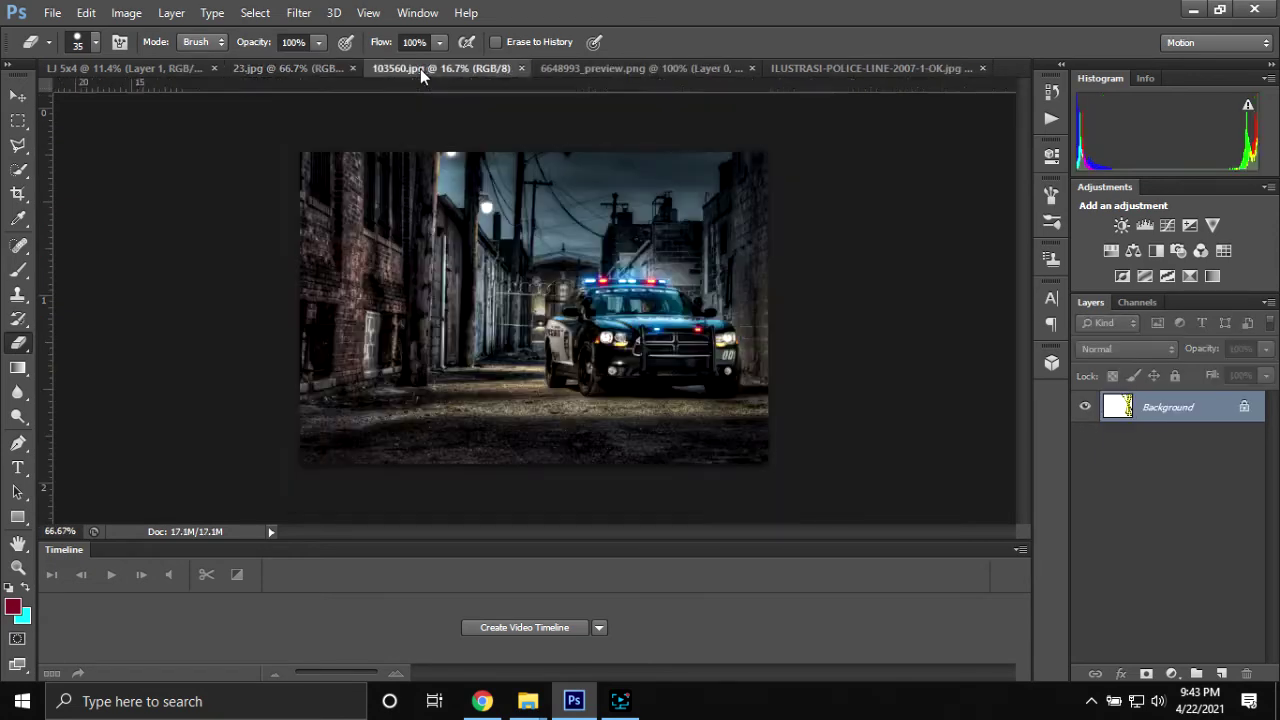
{"action": "double_click", "coordinate": [1229, 405]}
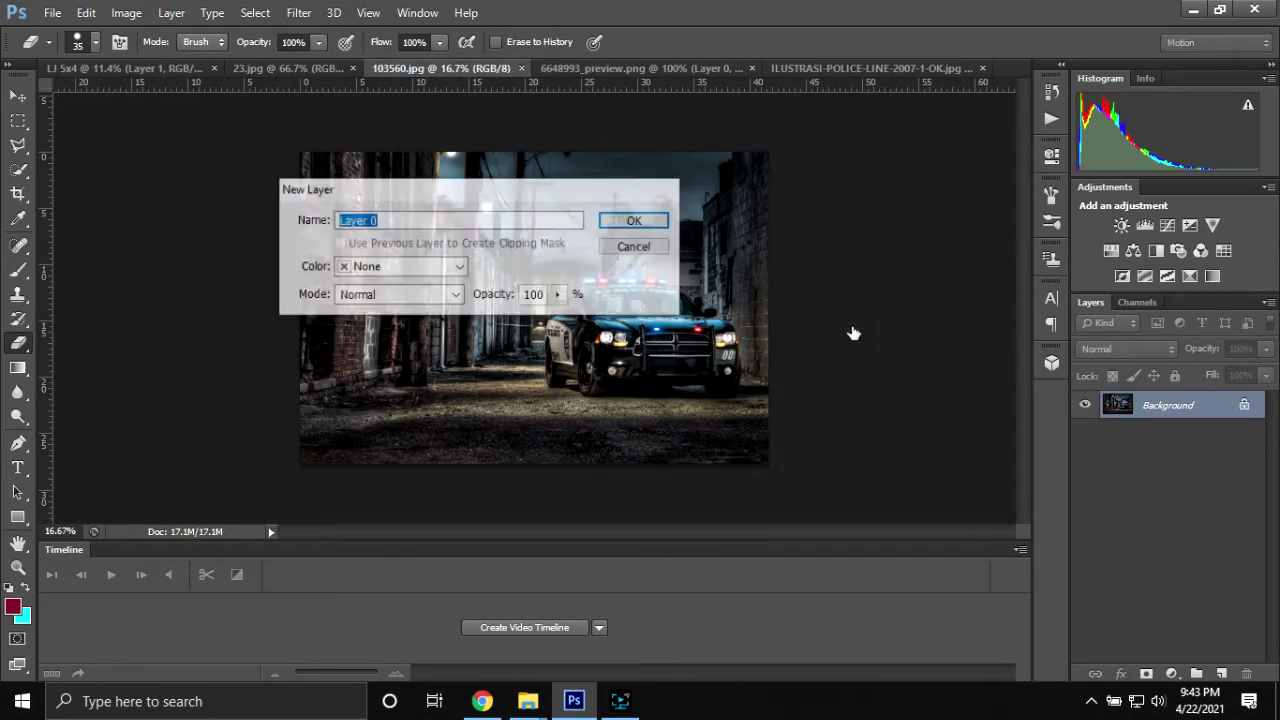
{"action": "key", "text": "Return"}
{"action": "key", "text": "v"}
{"action": "mouse_move", "coordinate": [366, 196]}
{"action": "left_mouse_down"}
{"action": "mouse_move", "coordinate": [143, 68]}
{"action": "mouse_move", "coordinate": [458, 258]}
{"action": "left_mouse_up"}
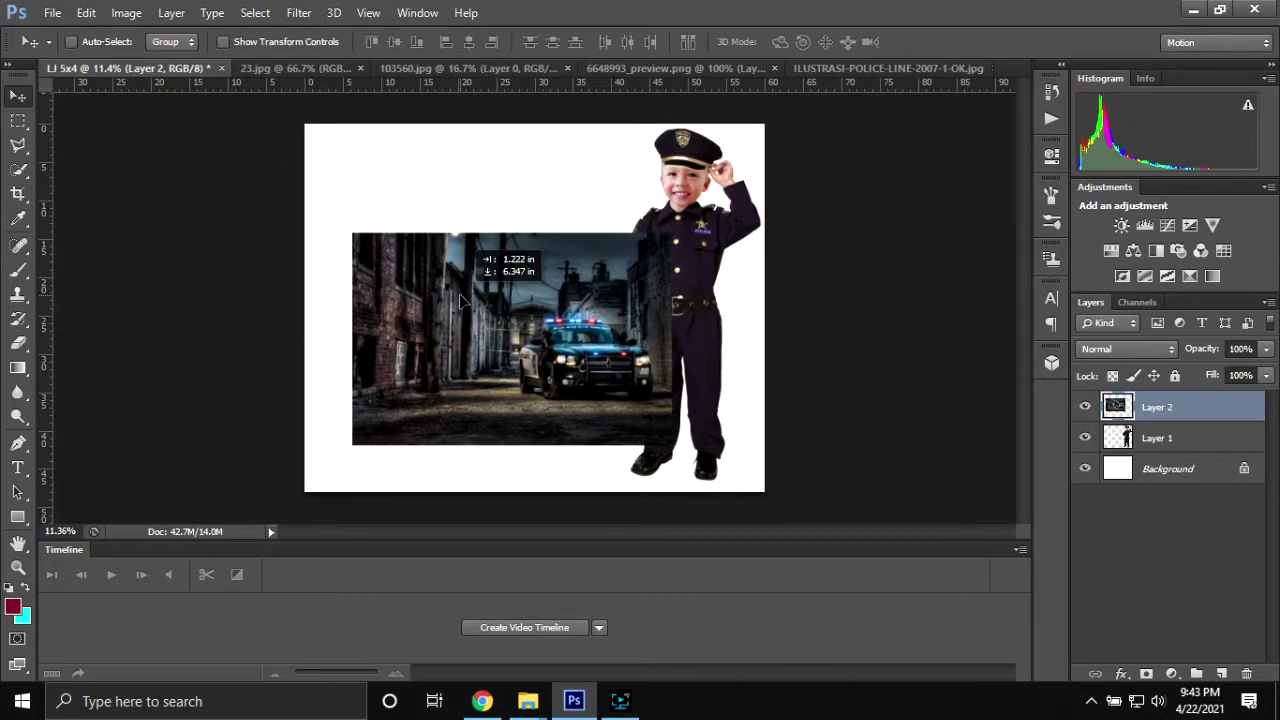
{"action": "left_click_drag", "start_coordinate": [462, 300], "coordinate": [463, 313]}
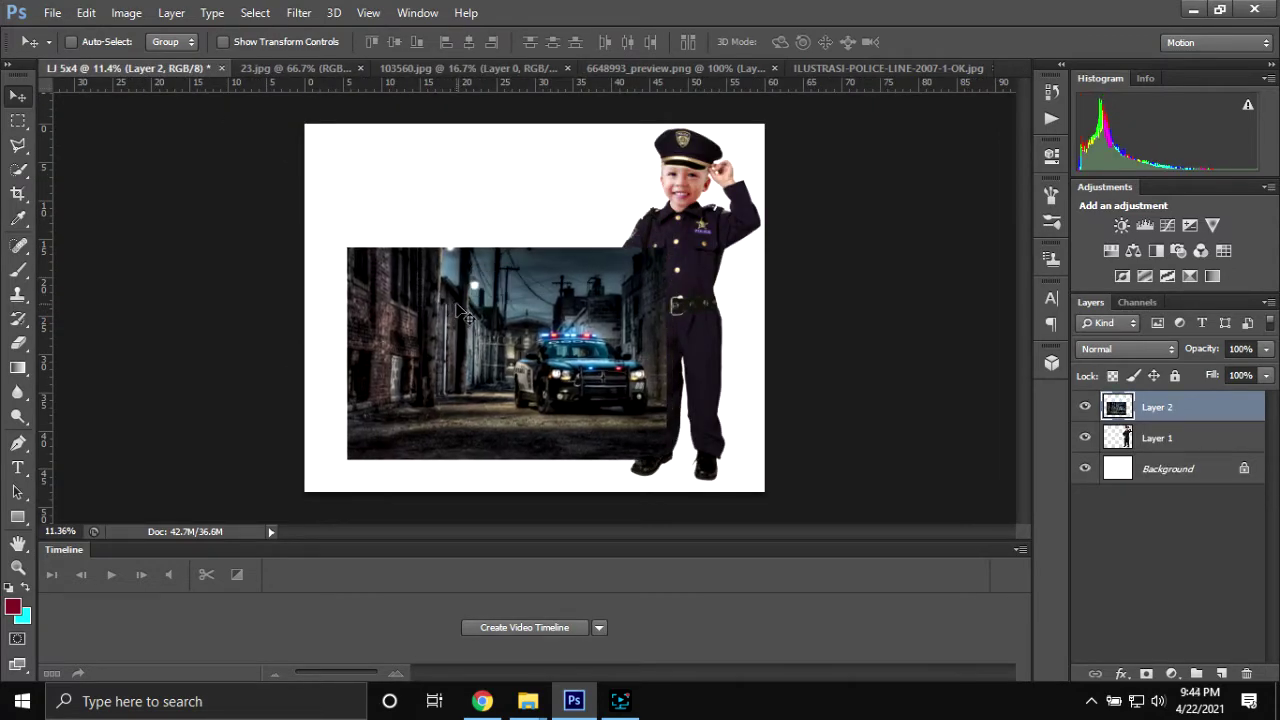
- Flip the alley photo horizontally and enlarge it to about 176% to cover the canvas
{"action": "key", "text": "ctrl+t"}
{"action": "right_click", "coordinate": [628, 324]}
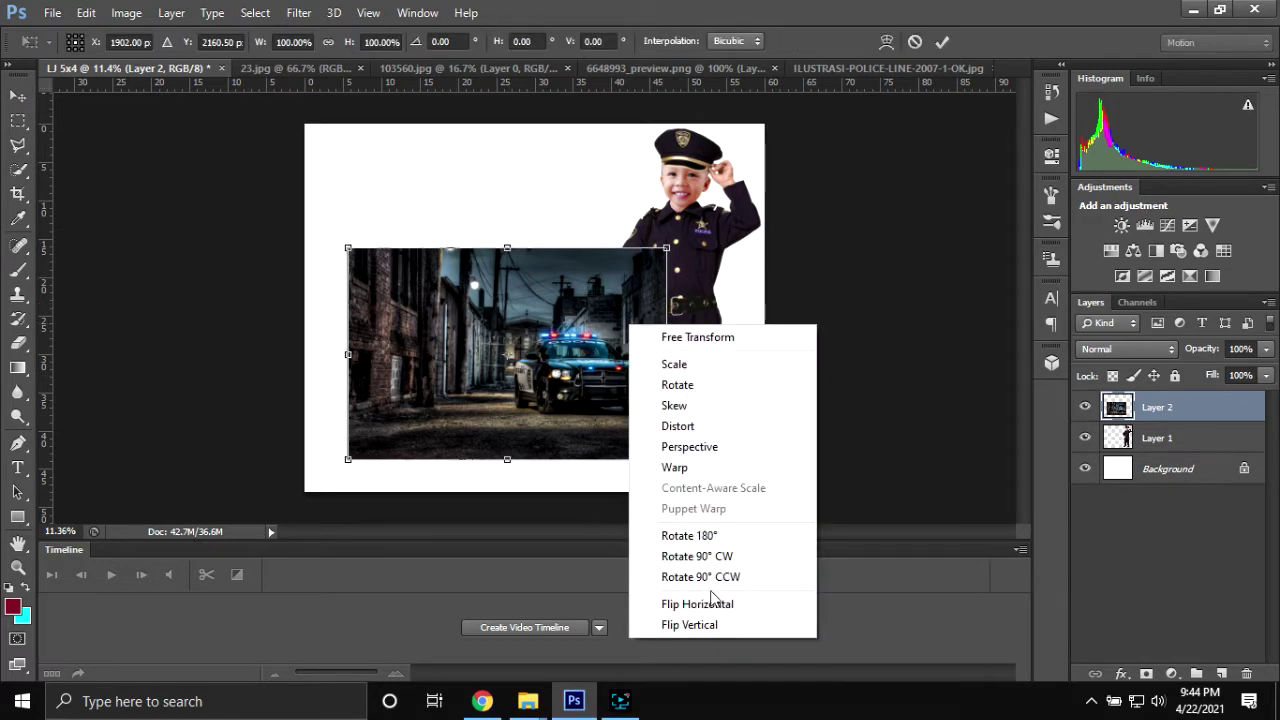
{"action": "left_click", "coordinate": [697, 603]}
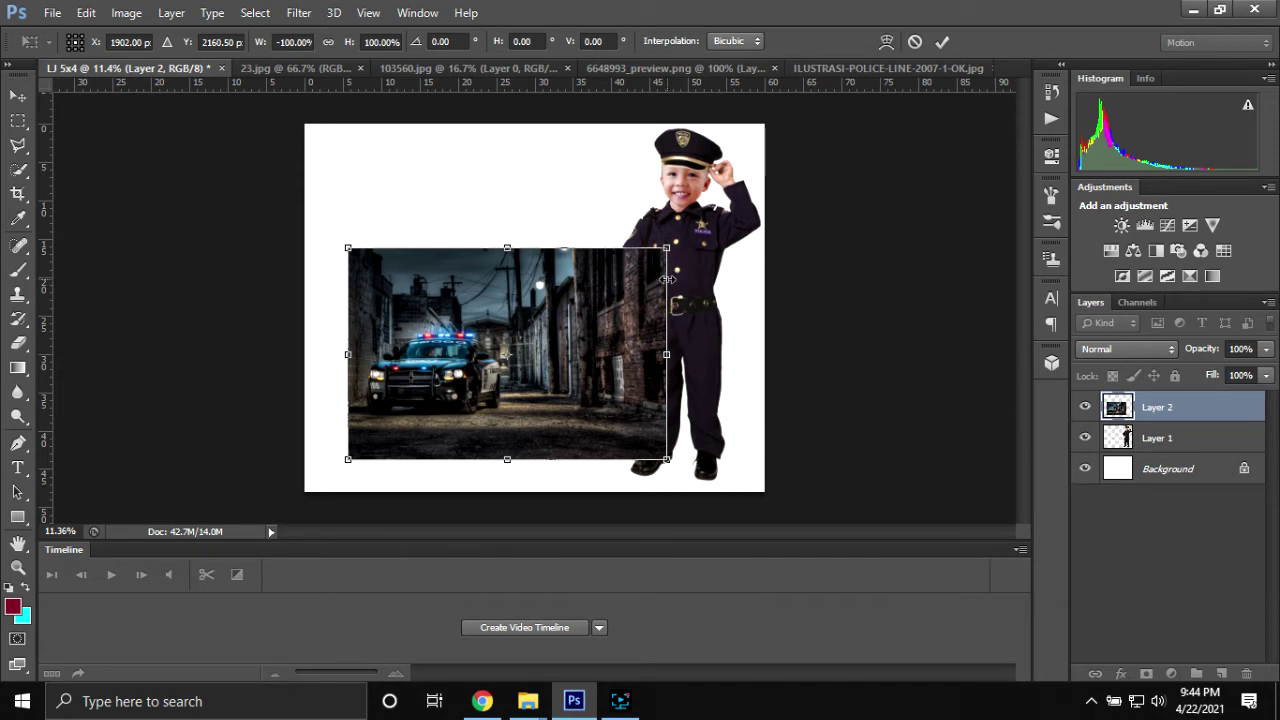
{"action": "left_click_drag", "start_coordinate": [660, 248], "coordinate": [649, 205]}
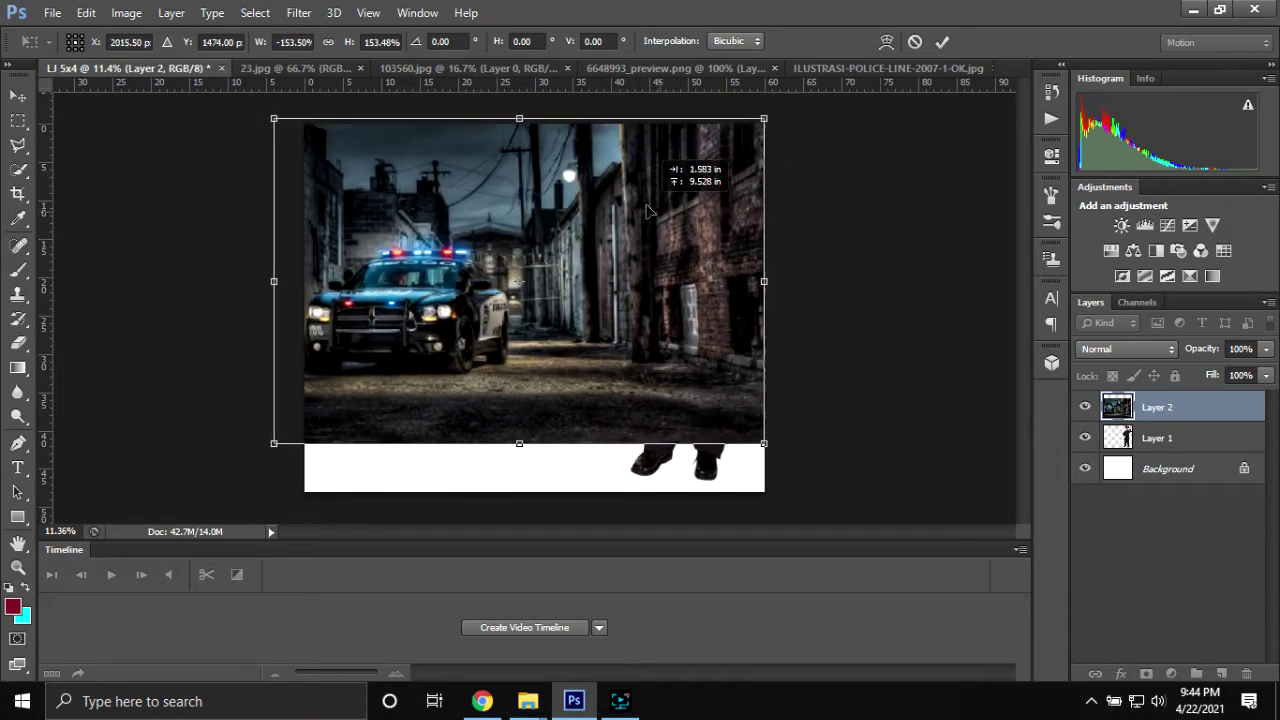
{"action": "left_click_drag", "start_coordinate": [763, 444], "coordinate": [838, 491]}
{"action": "left_click_drag", "start_coordinate": [695, 427], "coordinate": [707, 431]}
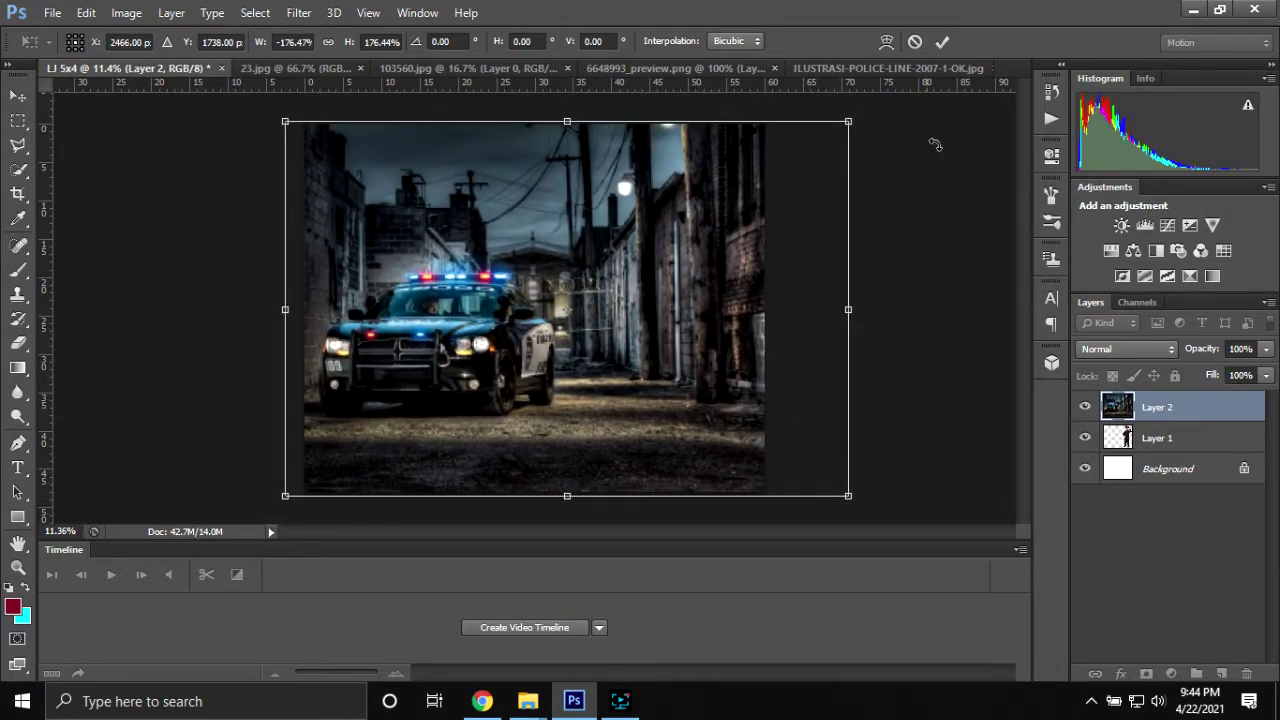
{"action": "left_click", "coordinate": [945, 46]}
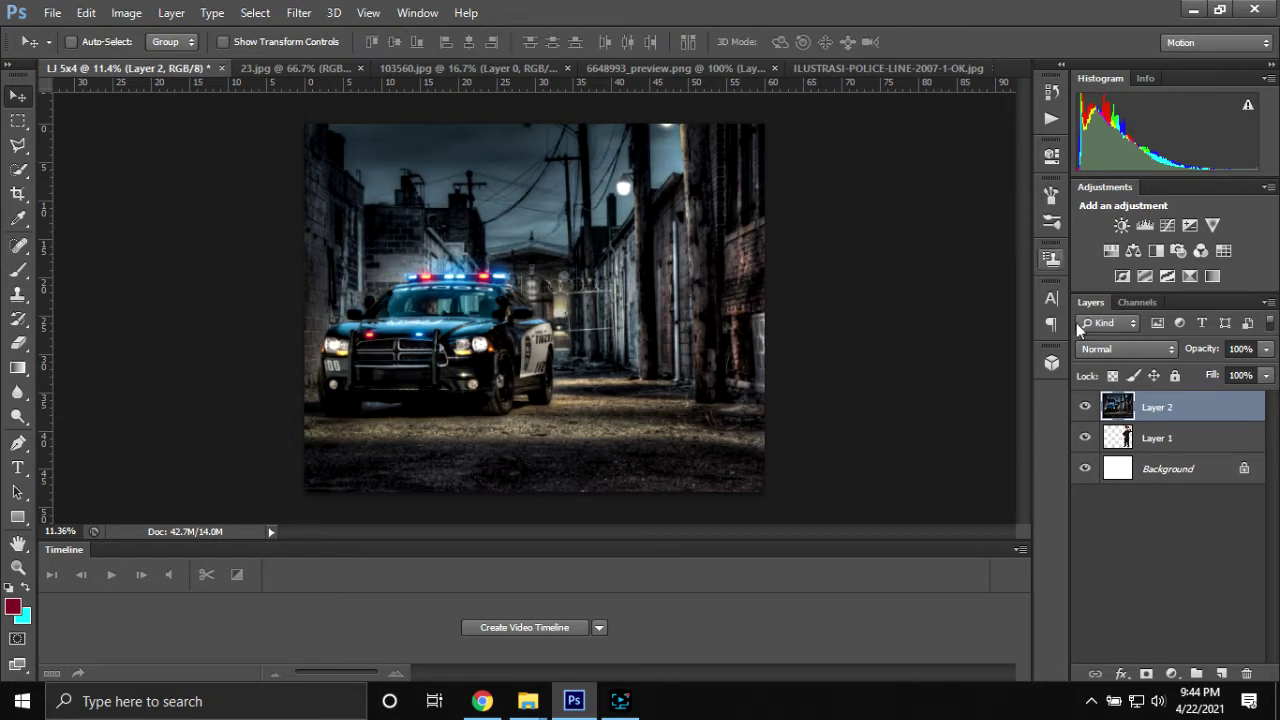
- Move Layer 1 above Layer 2 and nudge the boy slightly down on the canvas
{"action": "left_click", "coordinate": [1199, 442]}
{"action": "left_click_drag", "start_coordinate": [1199, 443], "coordinate": [1185, 420]}
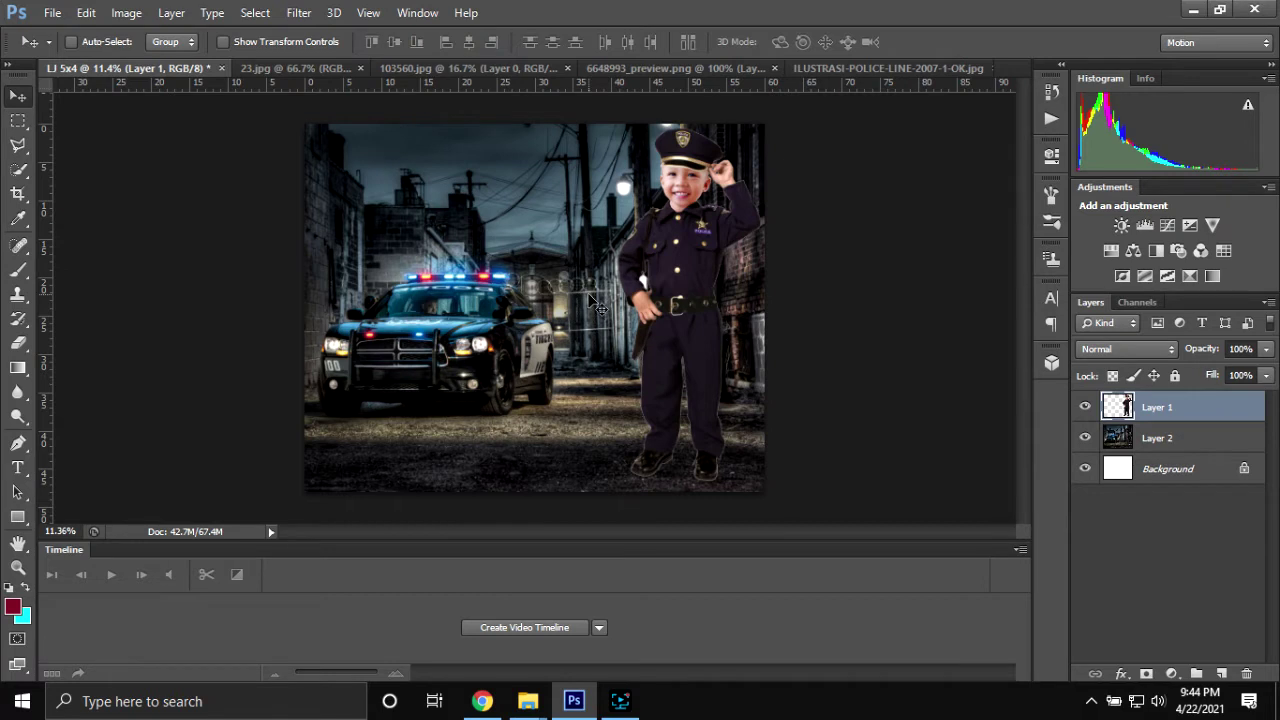
{"action": "left_click_drag", "start_coordinate": [600, 306], "coordinate": [600, 309]}
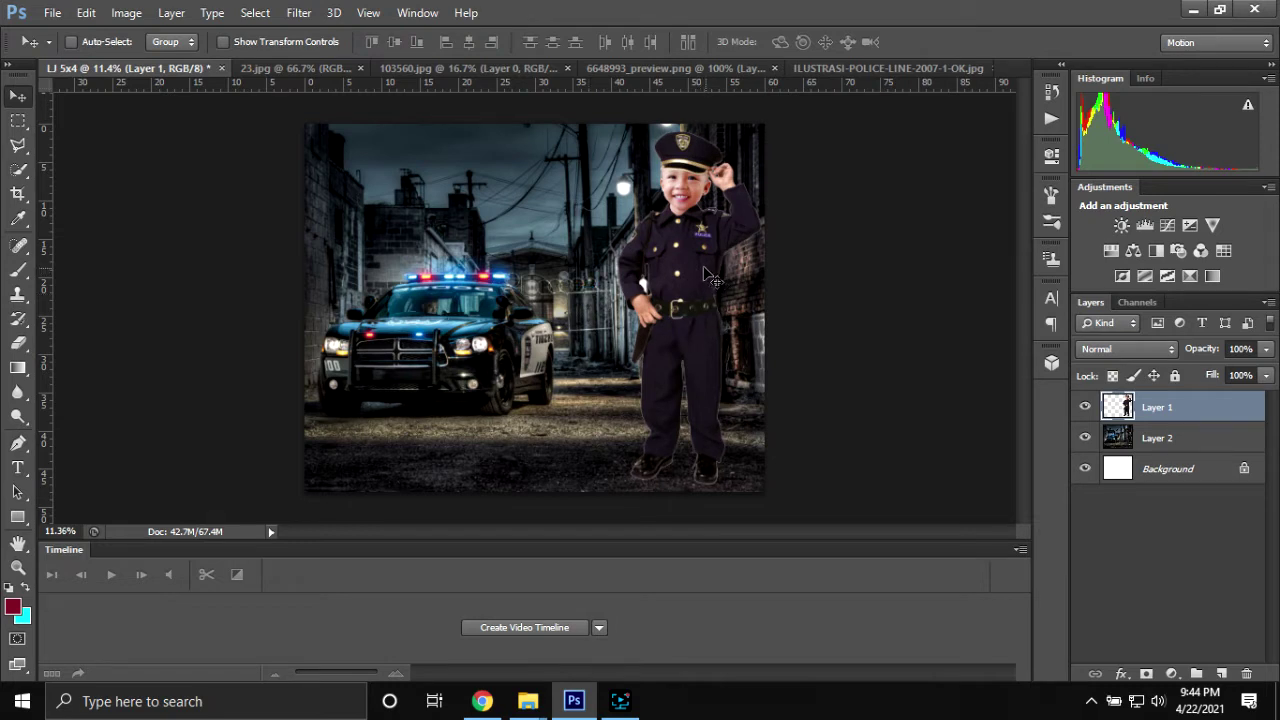
- Select the boy from hat to feet with a size-500 Quick Selection brush
{"action": "key", "text": "w"}
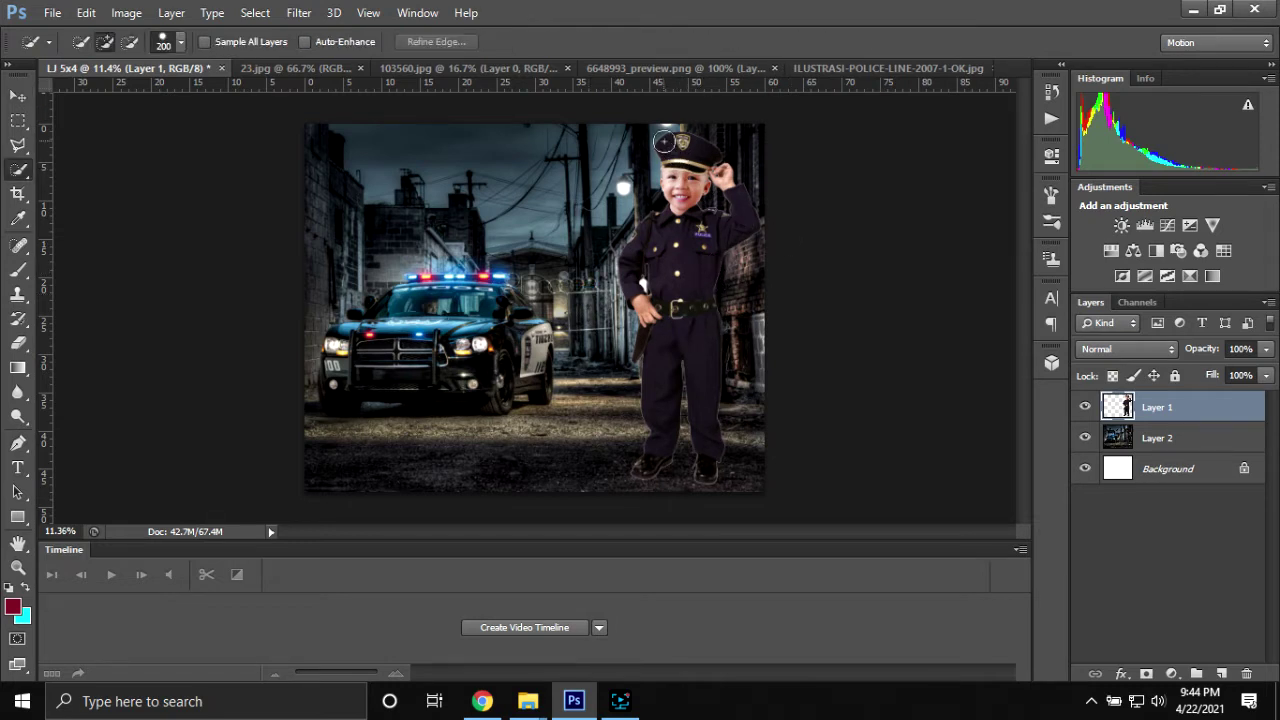
{"action": "key", "text": "bracketright"}
{"action": "key", "text": "bracketright"}
{"action": "key", "text": "bracketright"}
{"action": "key", "text": "bracketright"}
{"action": "left_click", "coordinate": [681, 191]}
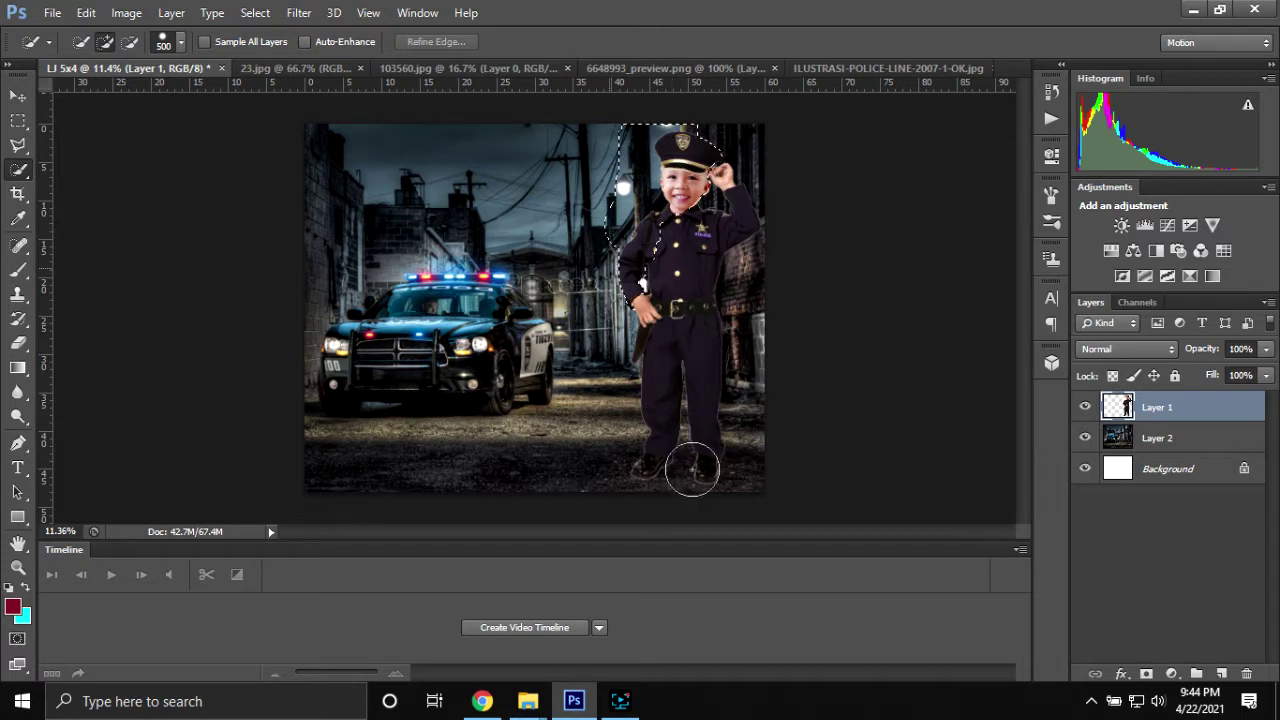
{"action": "left_click_drag", "start_coordinate": [691, 466], "coordinate": [670, 458]}
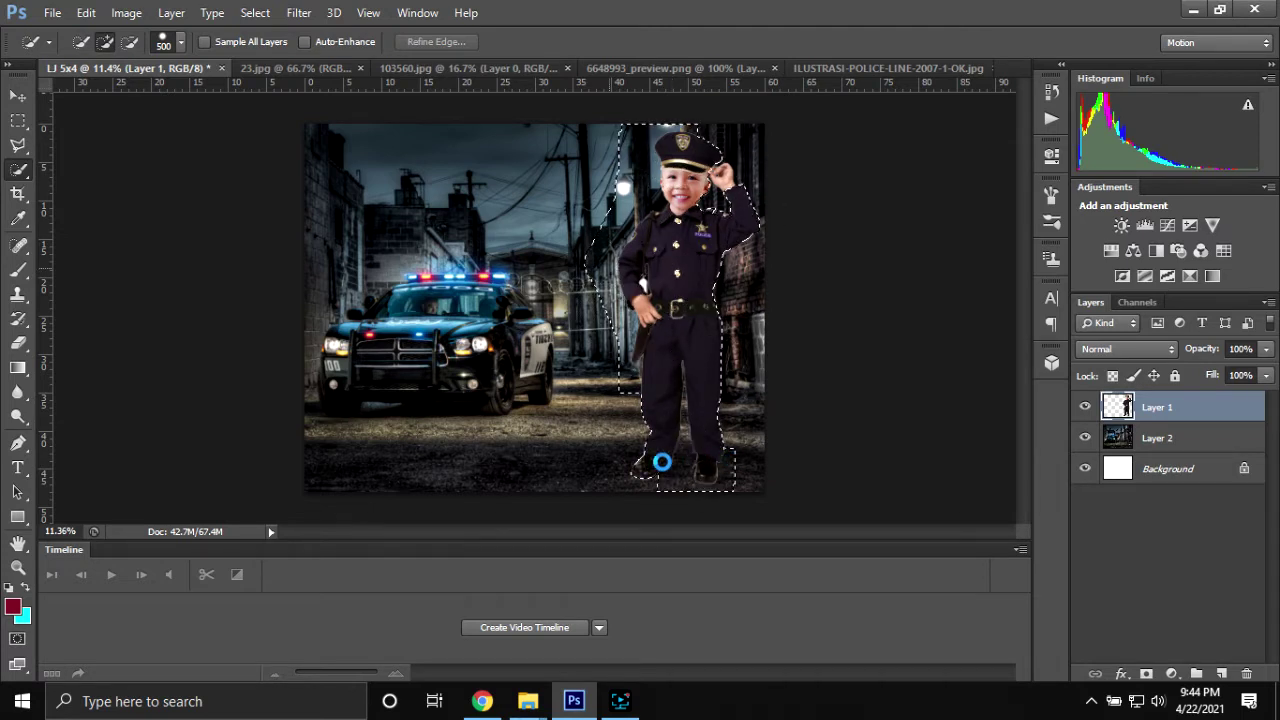
{"action": "left_click", "coordinate": [707, 291]}
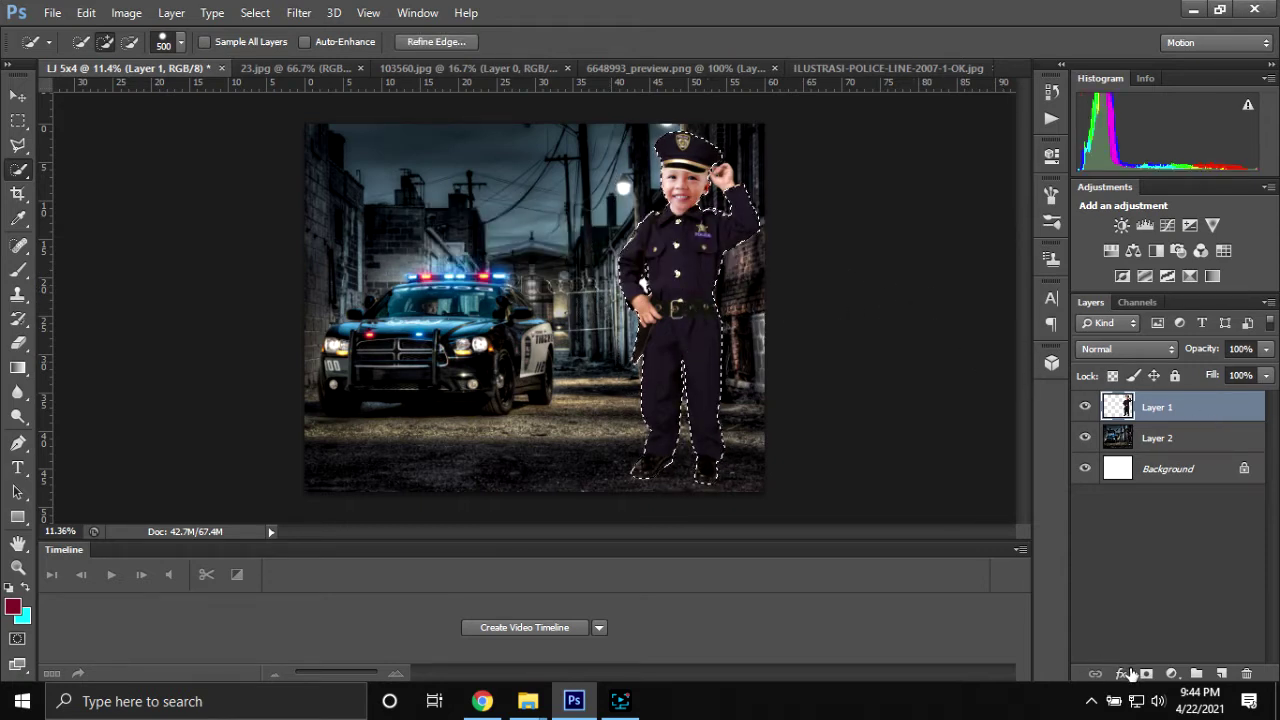
- Try a layer mask on Layer 1, then undo it
{"action": "left_click", "coordinate": [1146, 674]}
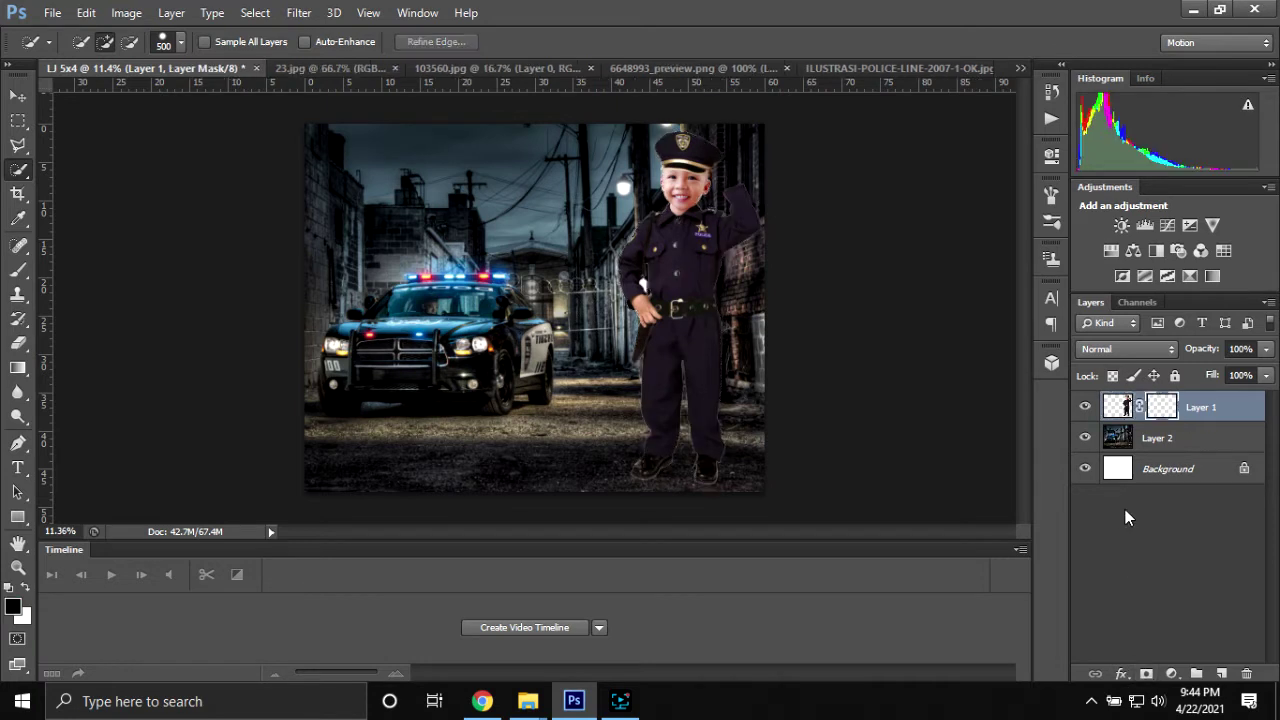
{"action": "right_click", "coordinate": [1163, 418]}
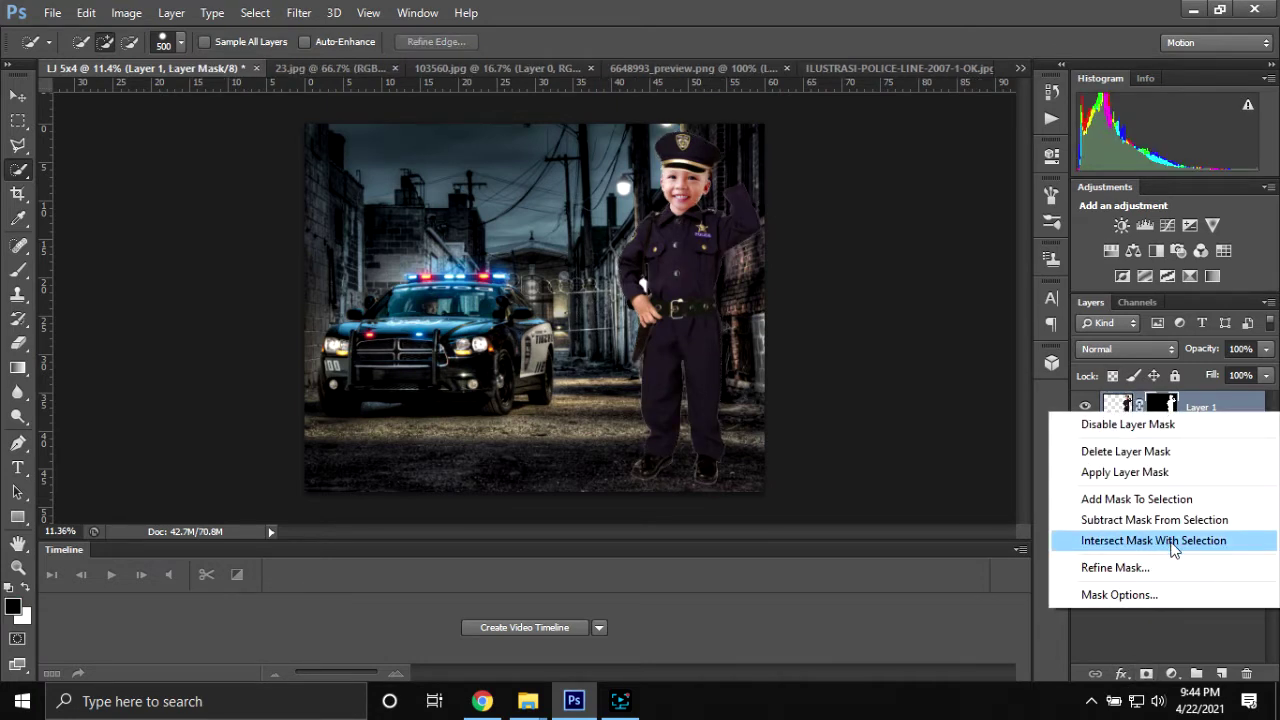
{"action": "left_click", "coordinate": [1160, 405]}
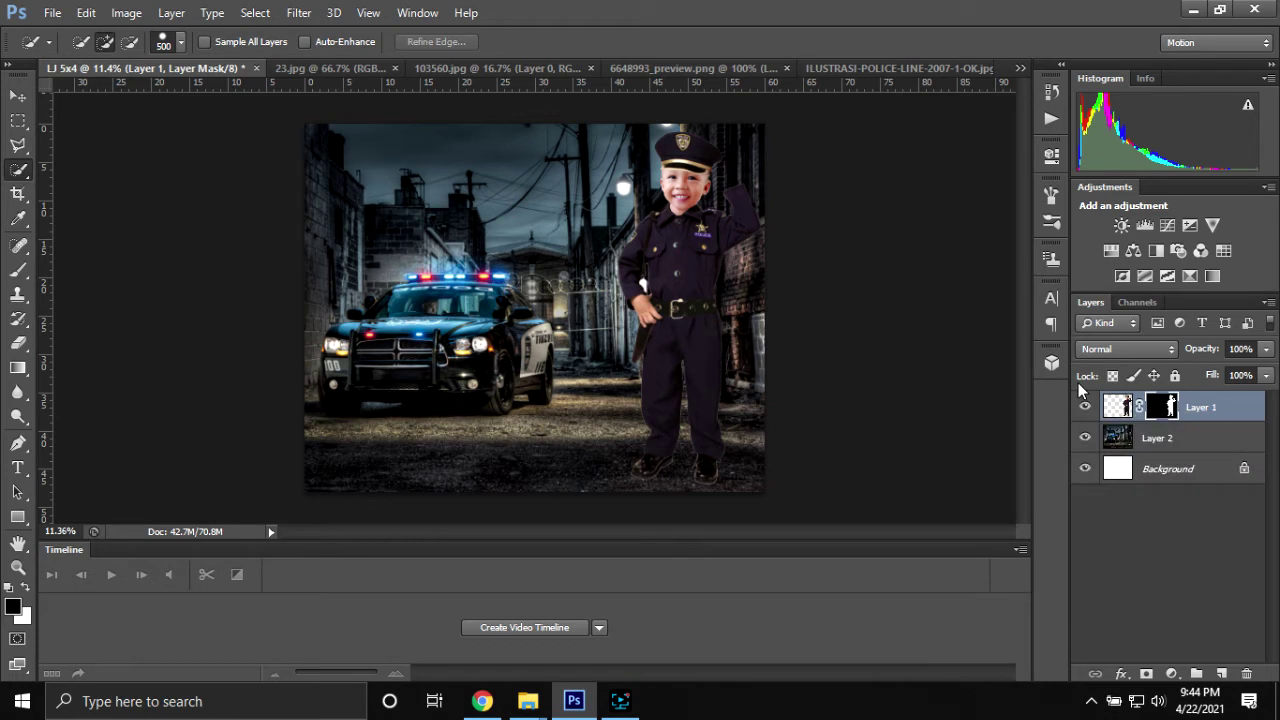
{"action": "key", "text": "ctrl+z"}
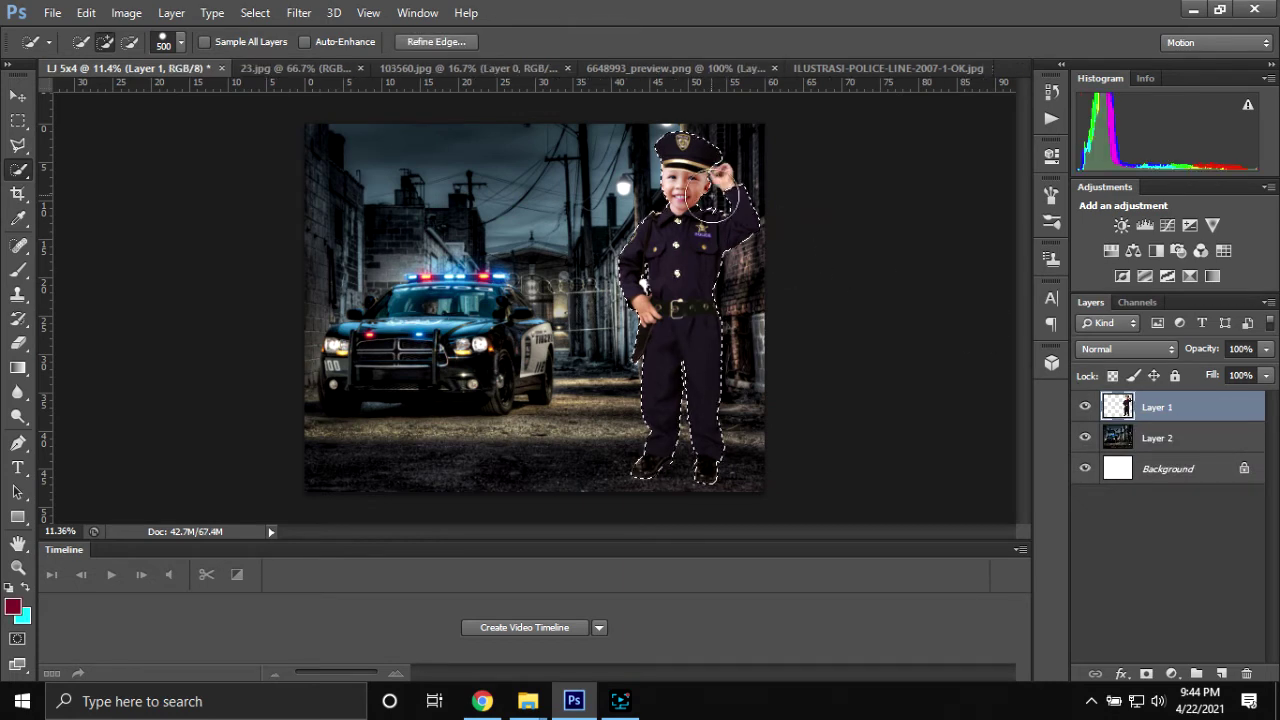
- Add the missing hat, arm and uniform areas to the selection, then mask Layer 1 to it
{"action": "left_click", "coordinate": [750, 256]}
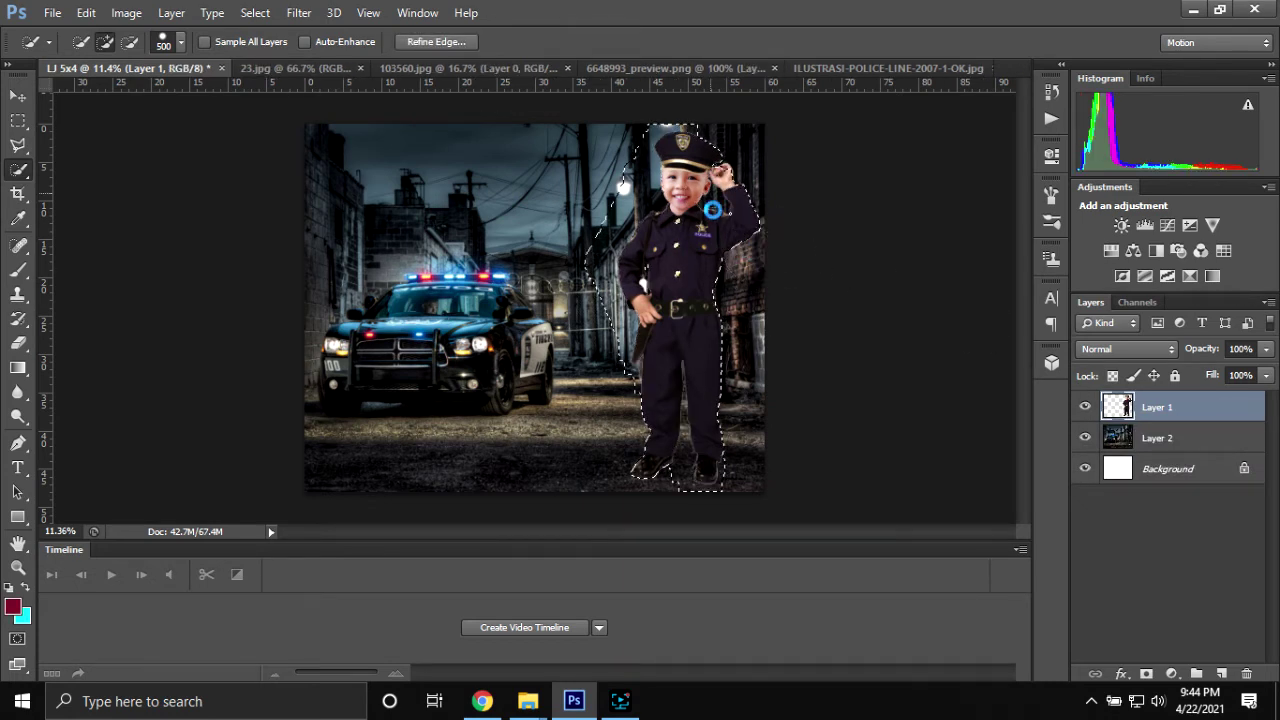
{"action": "left_click", "coordinate": [722, 170]}
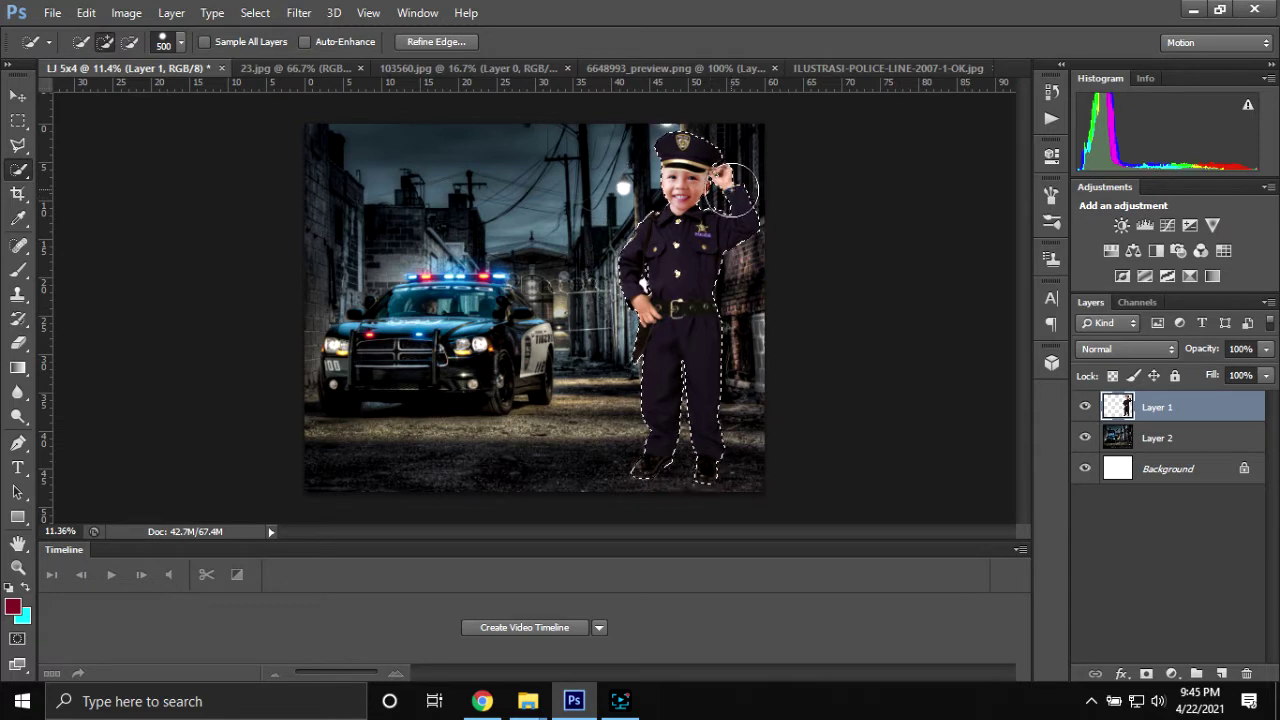
{"action": "left_click", "coordinate": [666, 286]}
{"action": "left_click", "coordinate": [1147, 674]}
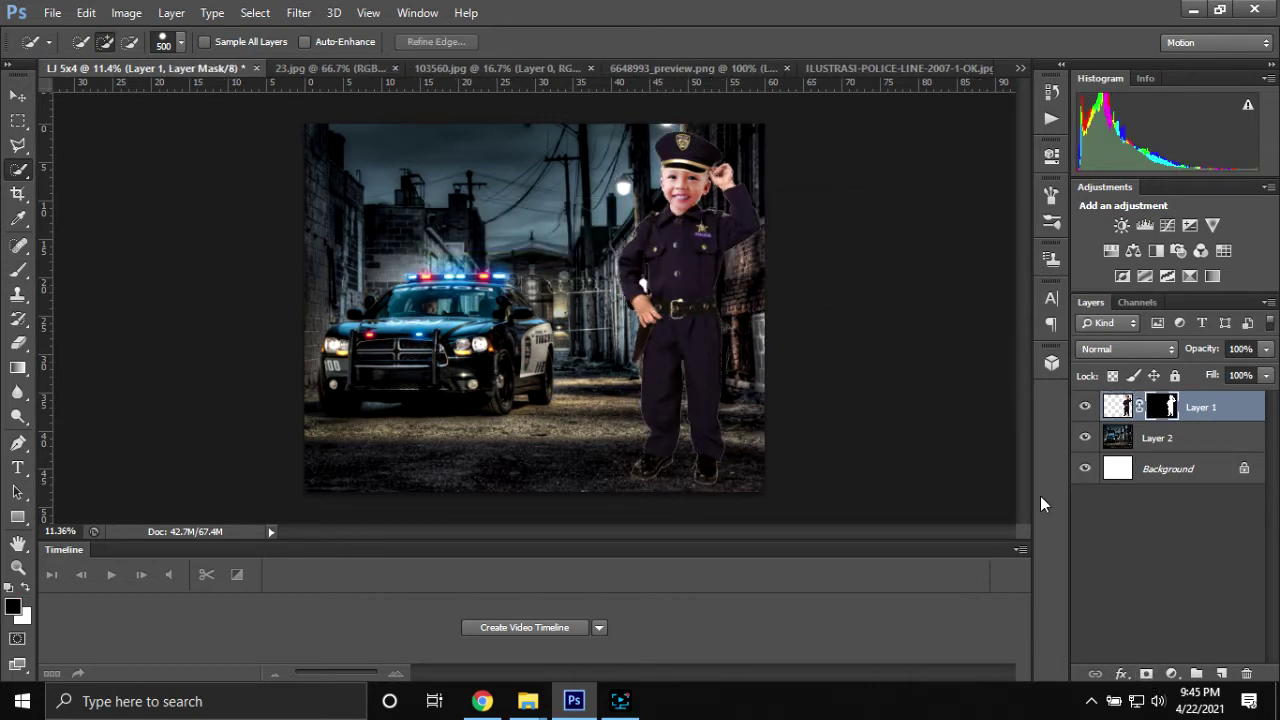
- Open Refine Mask on the boy's layer mask and turn on Smart Radius
{"action": "right_click", "coordinate": [1166, 412]}
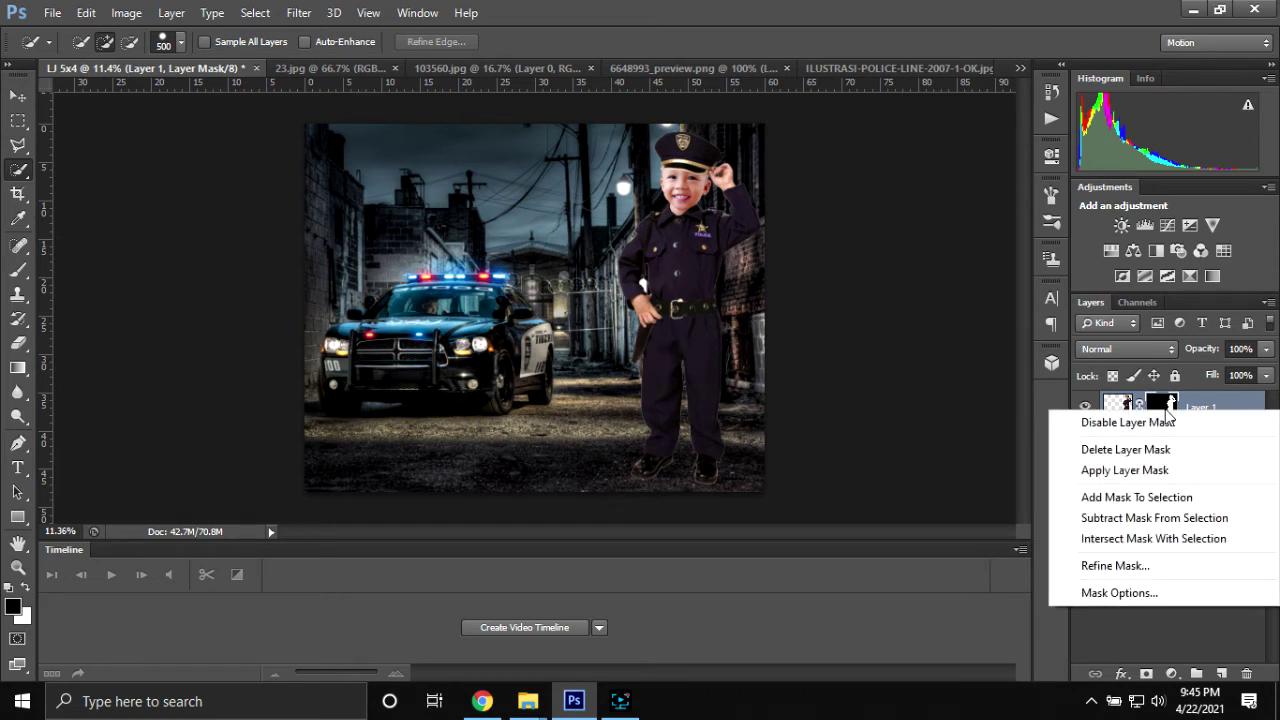
{"action": "left_click", "coordinate": [1087, 566]}
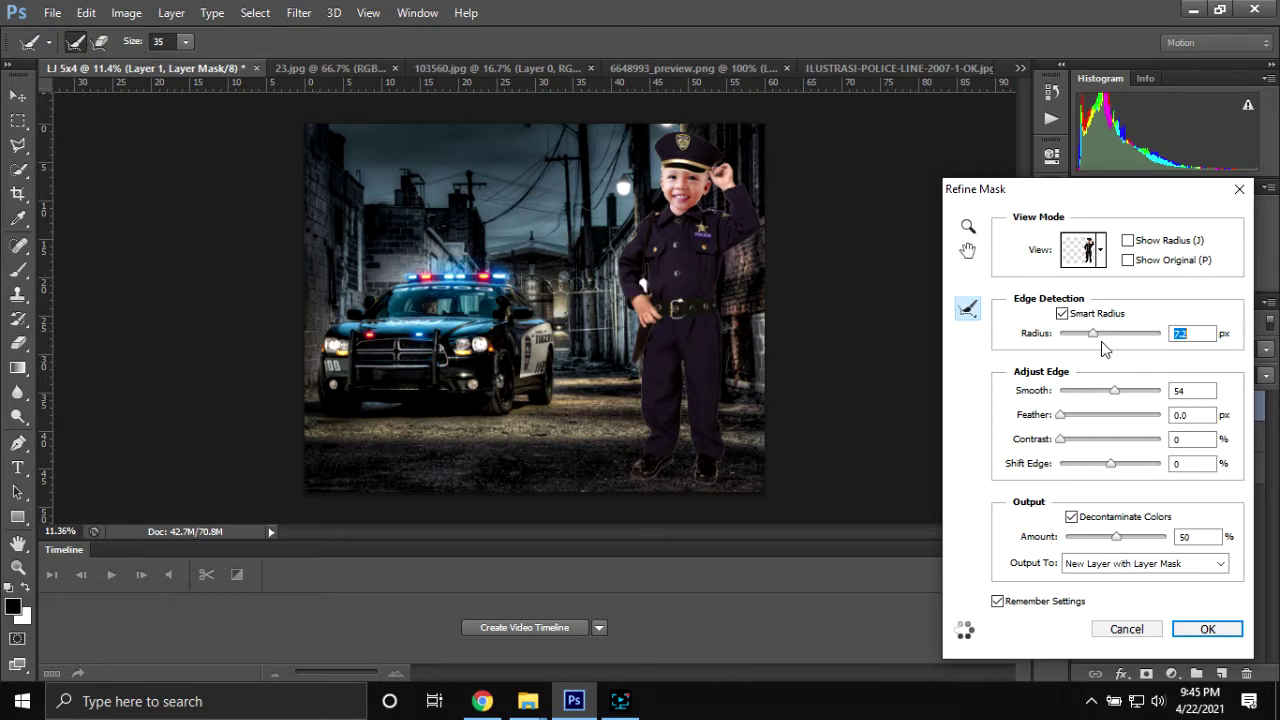
{"action": "left_click", "coordinate": [1072, 335]}
{"action": "left_click_drag", "start_coordinate": [1115, 391], "coordinate": [1067, 391]}
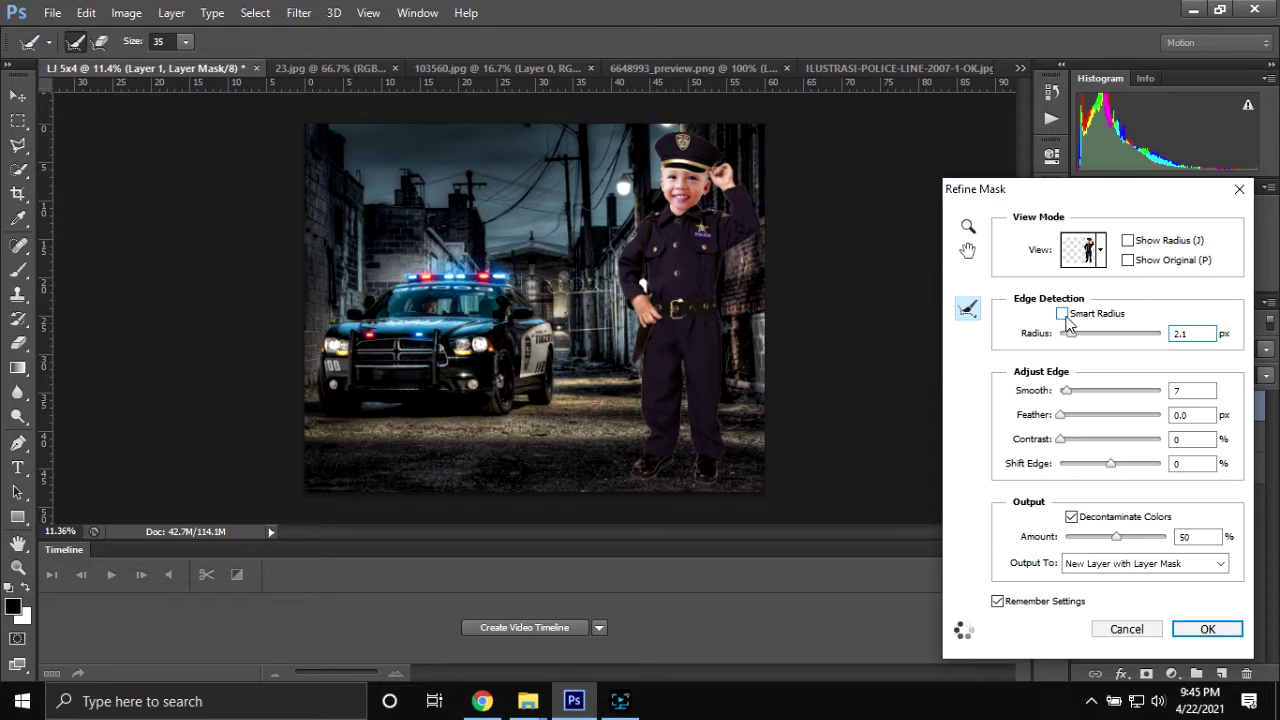
{"action": "left_click", "coordinate": [1063, 314]}
{"action": "left_click_drag", "start_coordinate": [1071, 334], "coordinate": [1103, 342]}
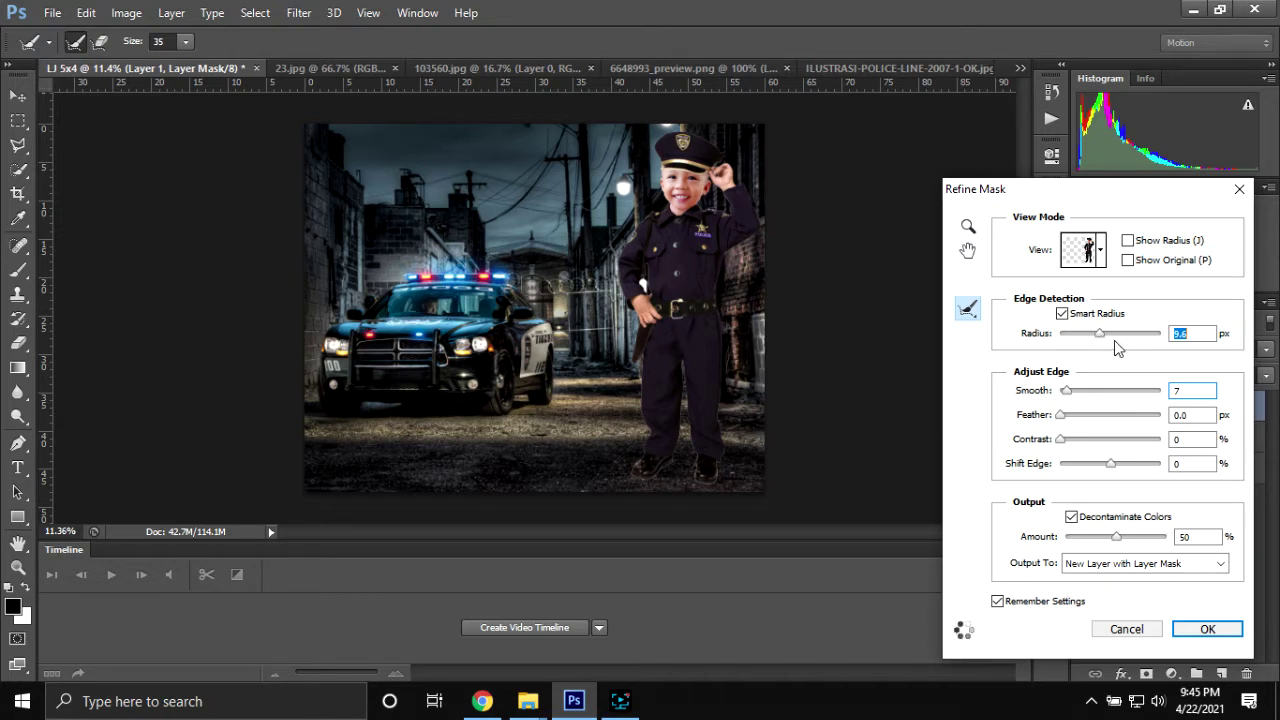
{"action": "left_click_drag", "start_coordinate": [1100, 334], "coordinate": [1110, 334]}
- Set the radius to 74.5 px, with trial values of smoothing about 20 and edge shift +12%
{"action": "scroll", "coordinate": [719, 410], "scroll_direction": "up", "scroll_amount": 2}
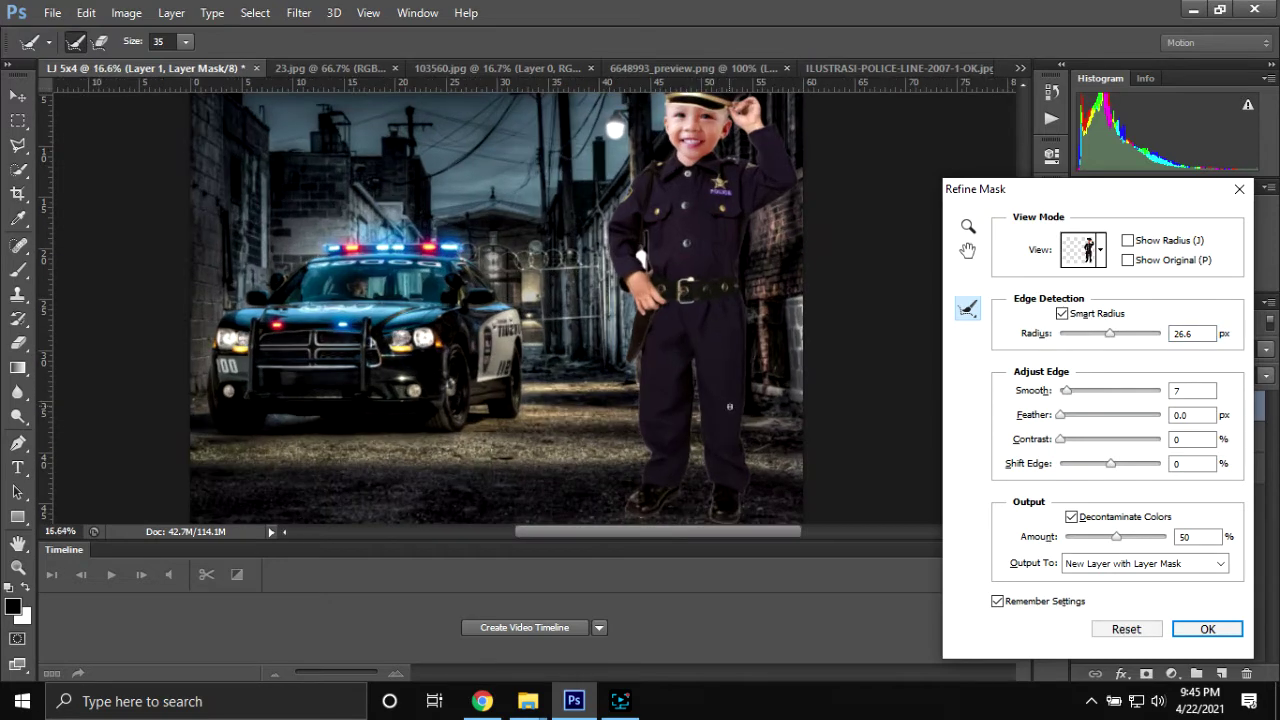
{"action": "scroll", "coordinate": [480, 300], "scroll_direction": "down", "scroll_amount": 2}
{"action": "scroll", "coordinate": [480, 300], "scroll_direction": "down", "scroll_amount": 2}
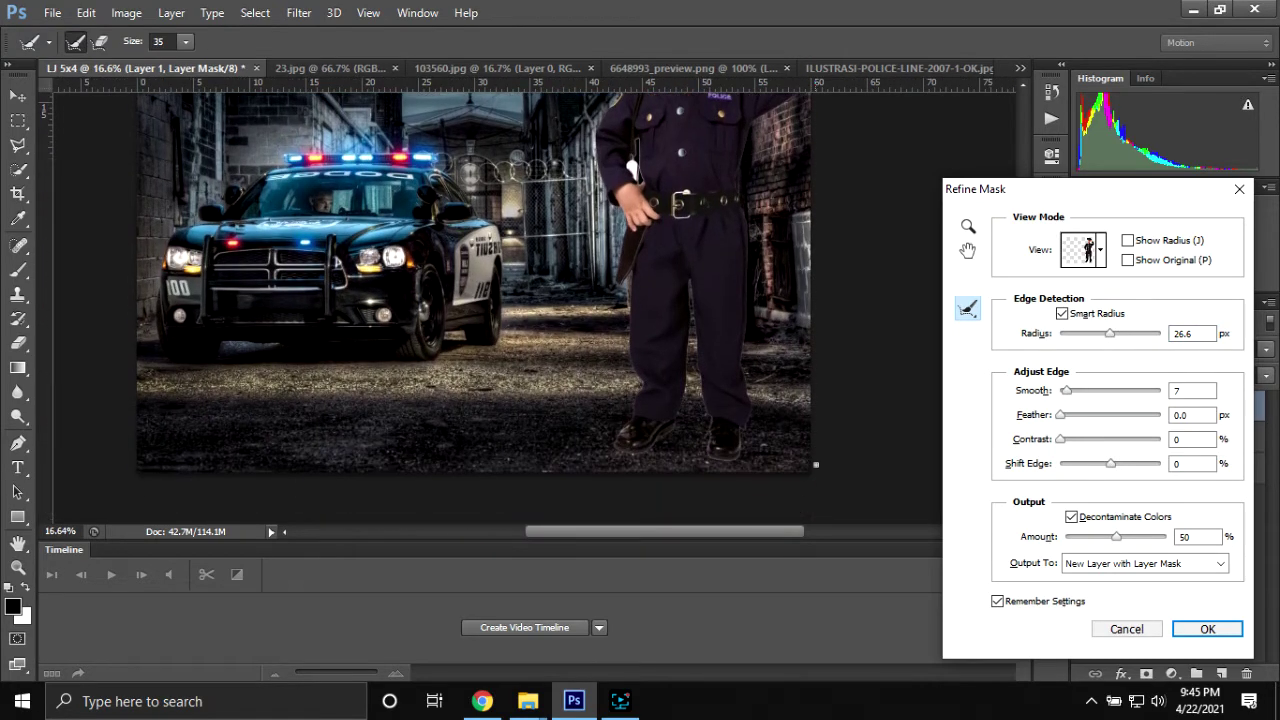
{"action": "scroll", "coordinate": [480, 300], "scroll_direction": "down", "scroll_amount": 2}
{"action": "scroll", "coordinate": [784, 428], "scroll_direction": "up", "scroll_amount": 2}
{"action": "scroll", "coordinate": [780, 420], "scroll_direction": "up", "scroll_amount": 1}
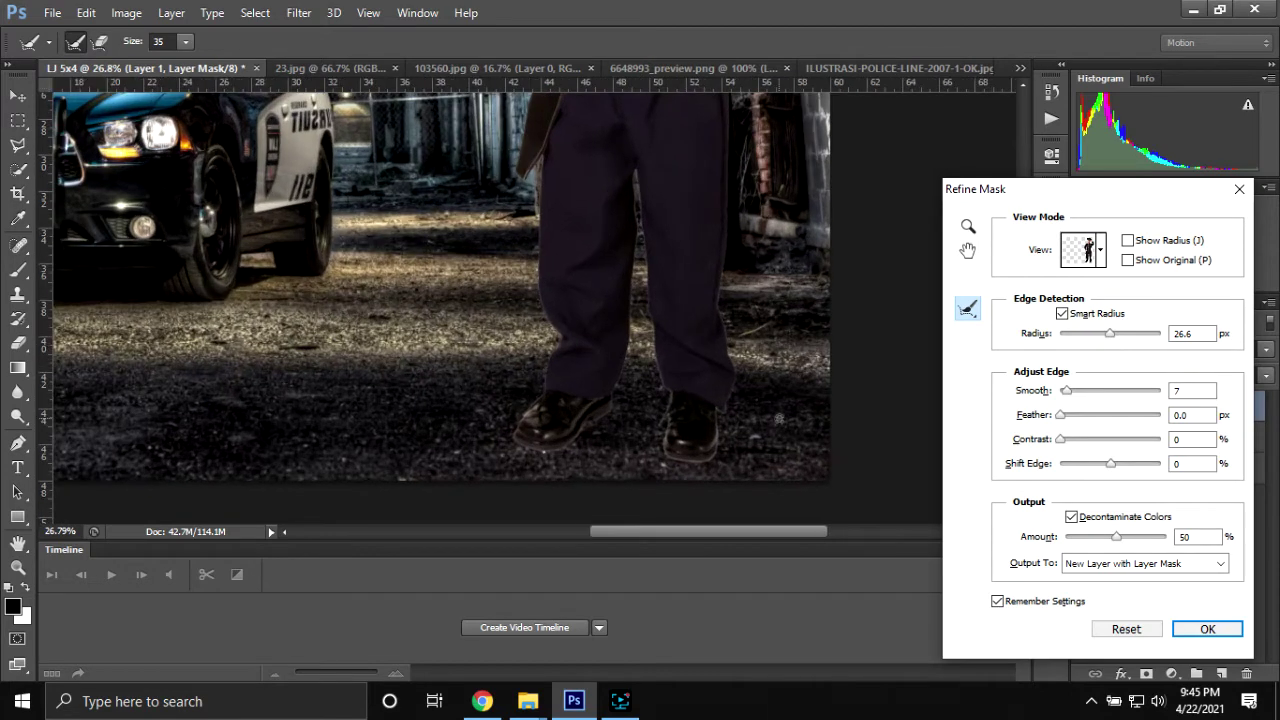
{"action": "scroll", "coordinate": [780, 420], "scroll_direction": "up", "scroll_amount": 1}
{"action": "scroll", "coordinate": [779, 418], "scroll_direction": "up", "scroll_amount": 1}
{"action": "scroll", "coordinate": [779, 418], "scroll_direction": "up", "scroll_amount": 1}
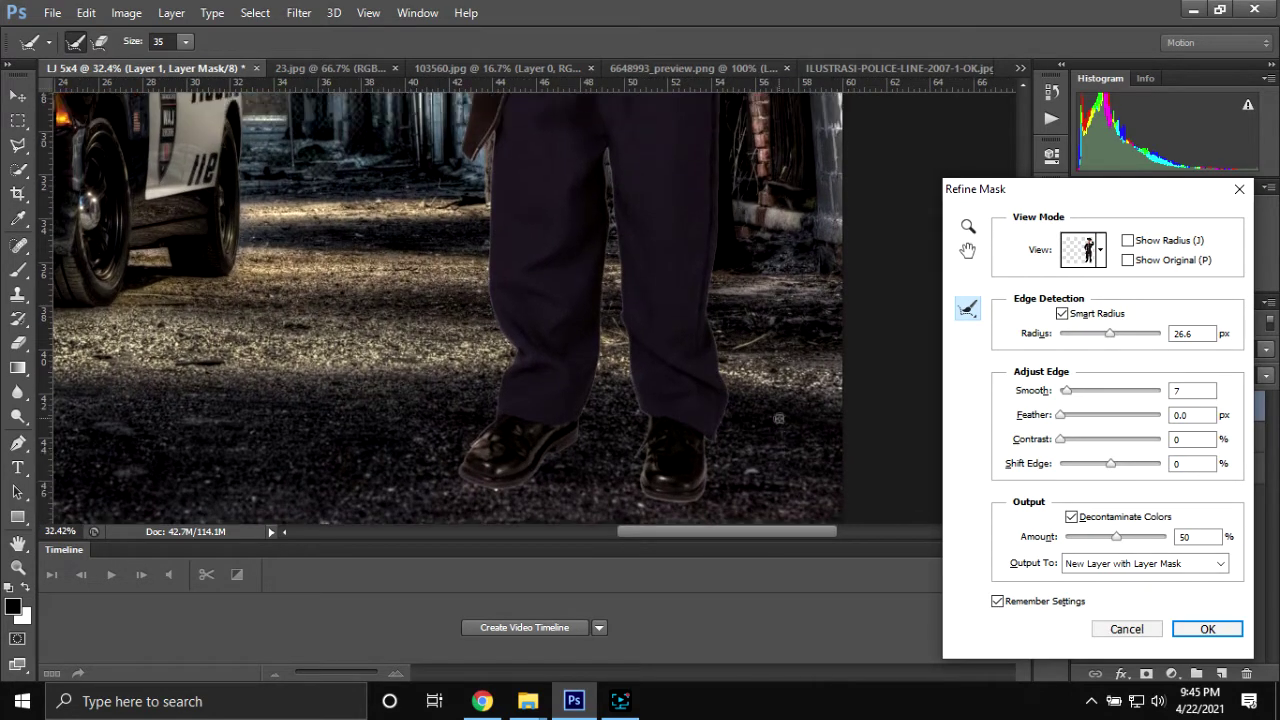
{"action": "scroll", "coordinate": [779, 418], "scroll_direction": "up", "scroll_amount": 1}
{"action": "scroll", "coordinate": [779, 418], "scroll_direction": "down", "scroll_amount": 1}
{"action": "left_click_drag", "start_coordinate": [1111, 336], "coordinate": [1144, 336]}
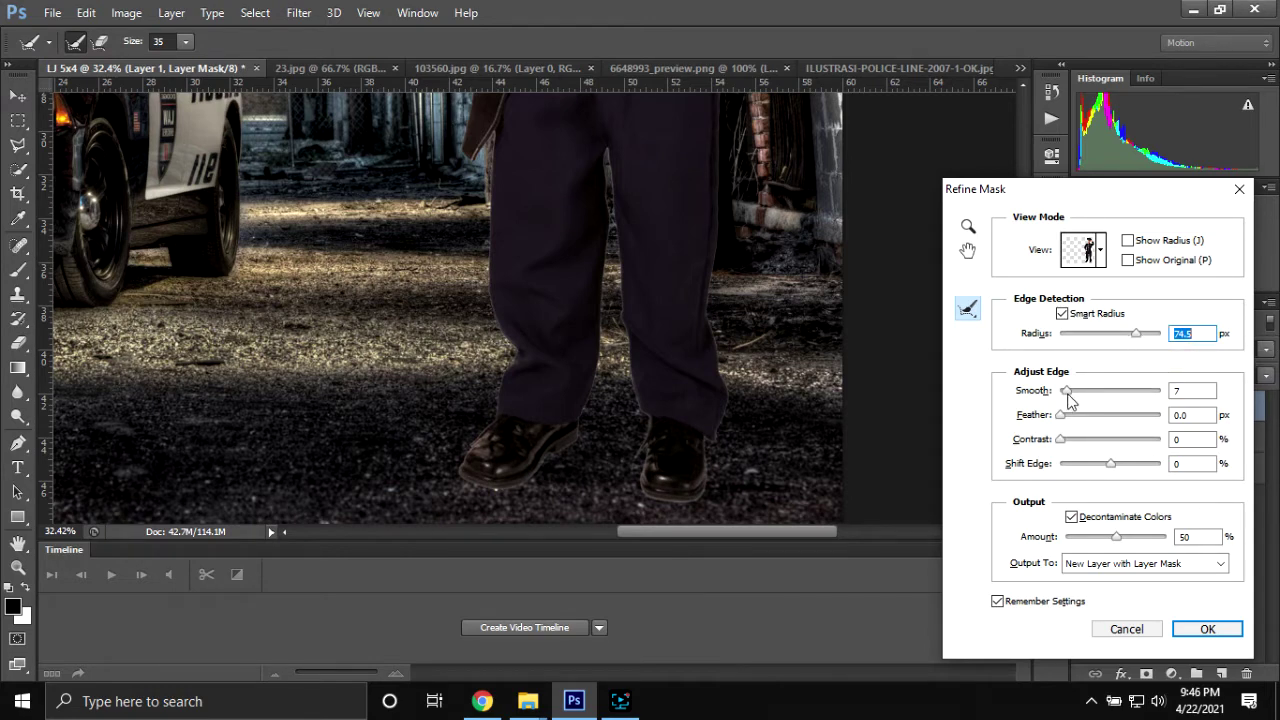
{"action": "left_click_drag", "start_coordinate": [1067, 396], "coordinate": [1081, 400]}
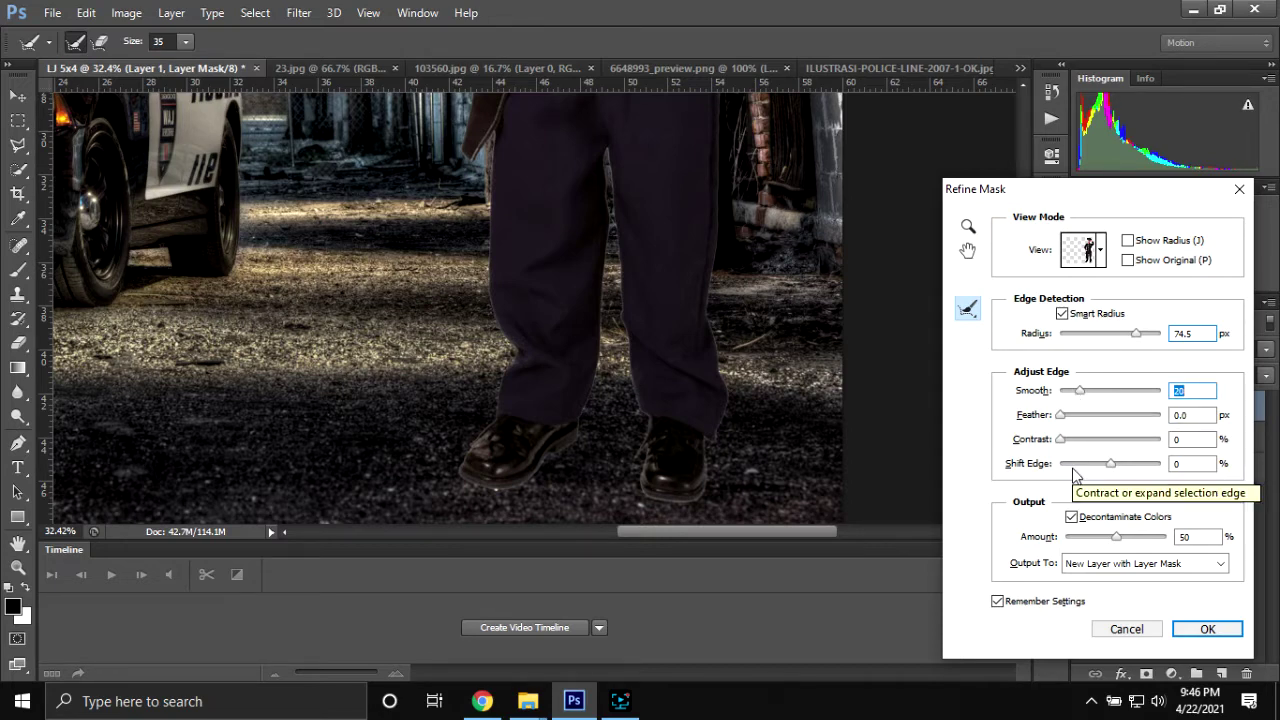
{"action": "left_click_drag", "start_coordinate": [1112, 465], "coordinate": [1117, 465]}
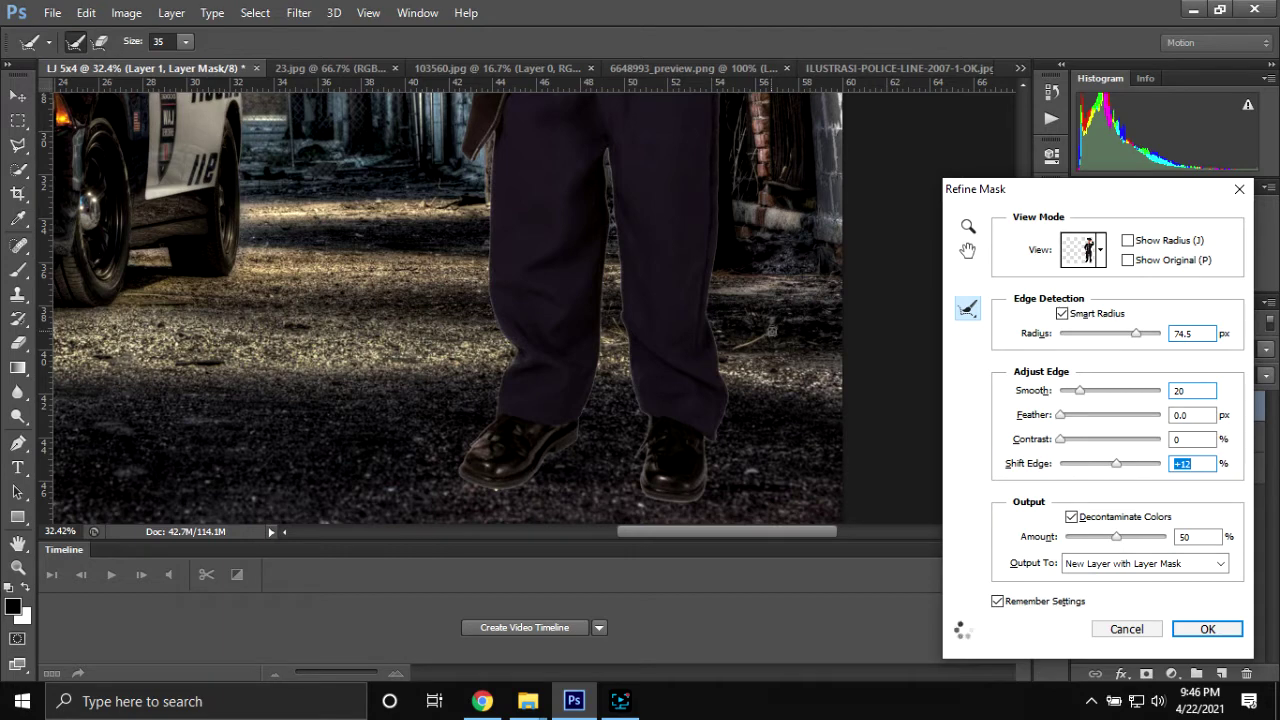
- Settle on Shift Edge +14% and Smooth 52, and apply the refined mask
{"action": "scroll", "coordinate": [771, 330], "scroll_direction": "up", "scroll_amount": 5}
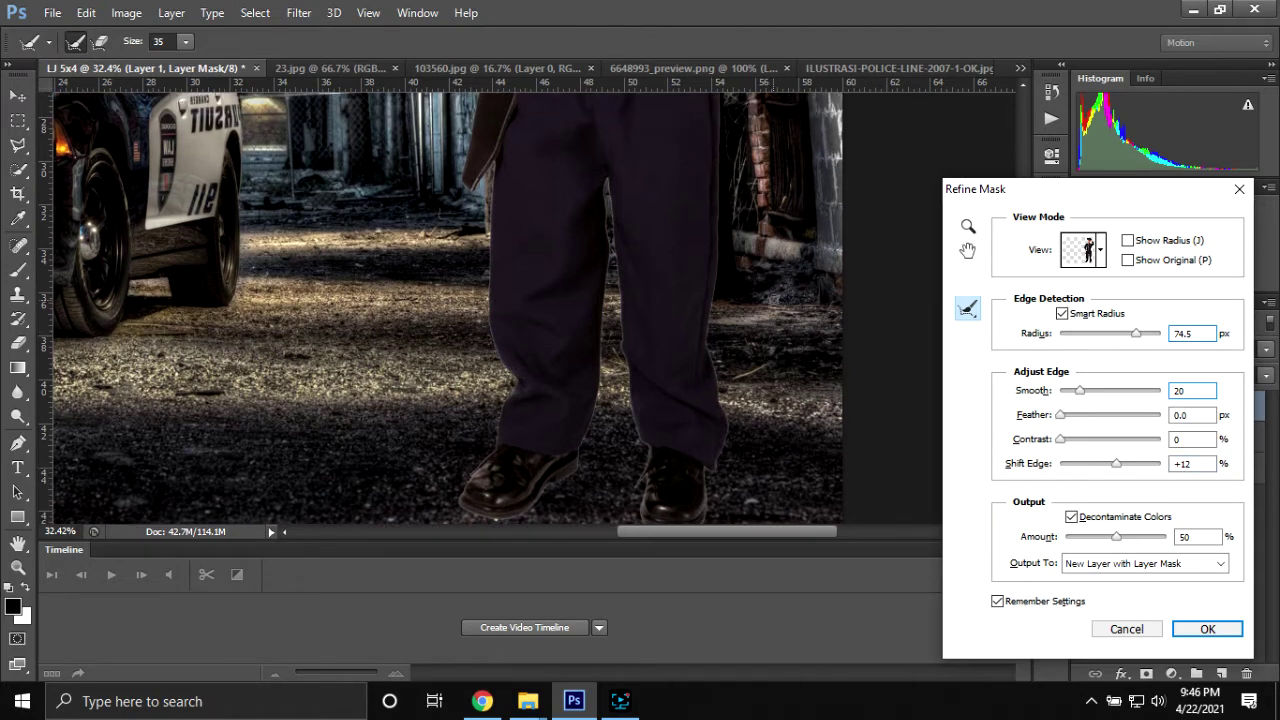
{"action": "scroll", "coordinate": [773, 300], "scroll_direction": "up", "scroll_amount": 2}
{"action": "scroll", "coordinate": [775, 301], "scroll_direction": "up", "scroll_amount": 1}
{"action": "scroll", "coordinate": [777, 302], "scroll_direction": "up", "scroll_amount": 1}
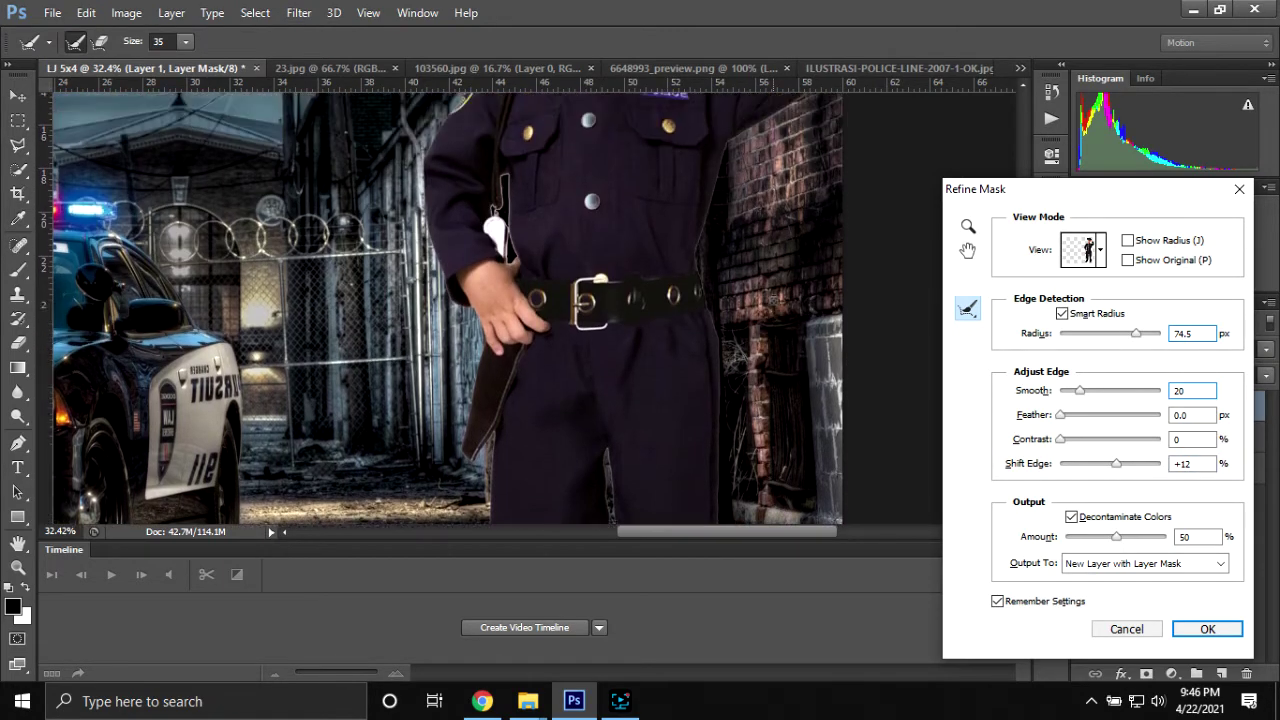
{"action": "scroll", "coordinate": [779, 303], "scroll_direction": "up", "scroll_amount": 2}
{"action": "scroll", "coordinate": [780, 305], "scroll_direction": "up", "scroll_amount": 3}
{"action": "scroll", "coordinate": [784, 325], "scroll_direction": "up", "scroll_amount": 2}
{"action": "scroll", "coordinate": [788, 350], "scroll_direction": "up", "scroll_amount": 1}
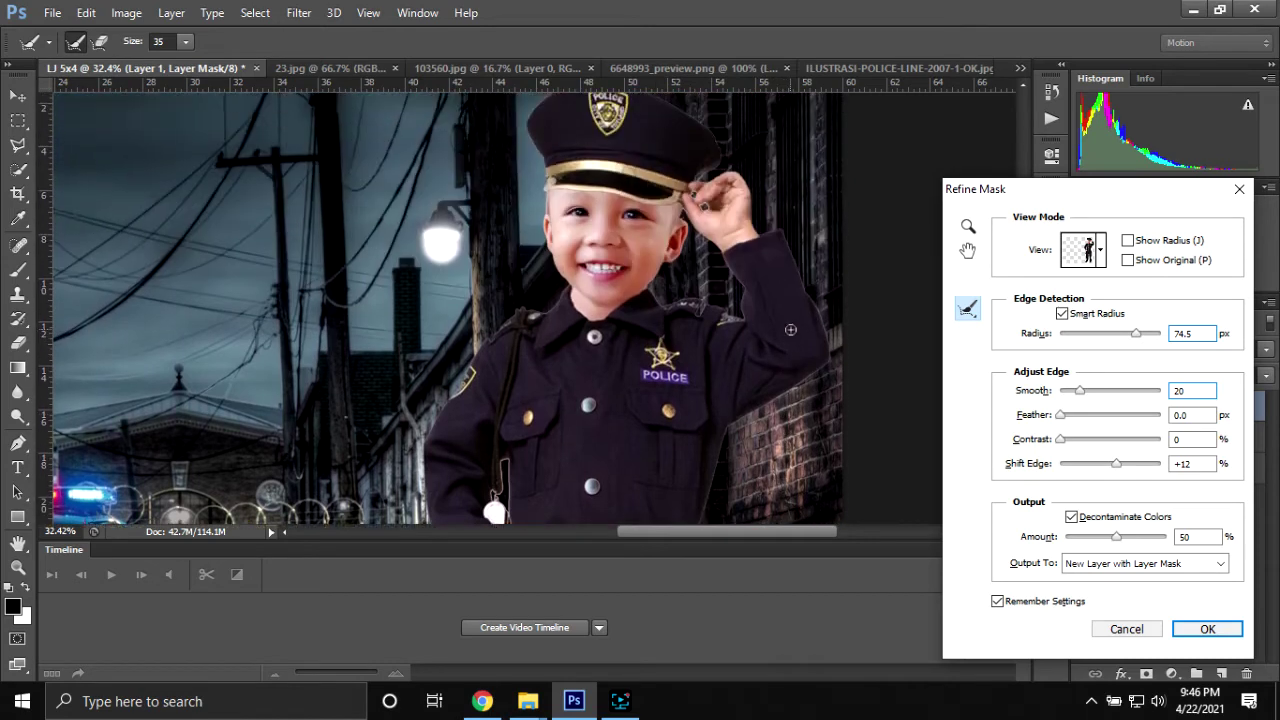
{"action": "scroll", "coordinate": [792, 380], "scroll_direction": "up", "scroll_amount": 1}
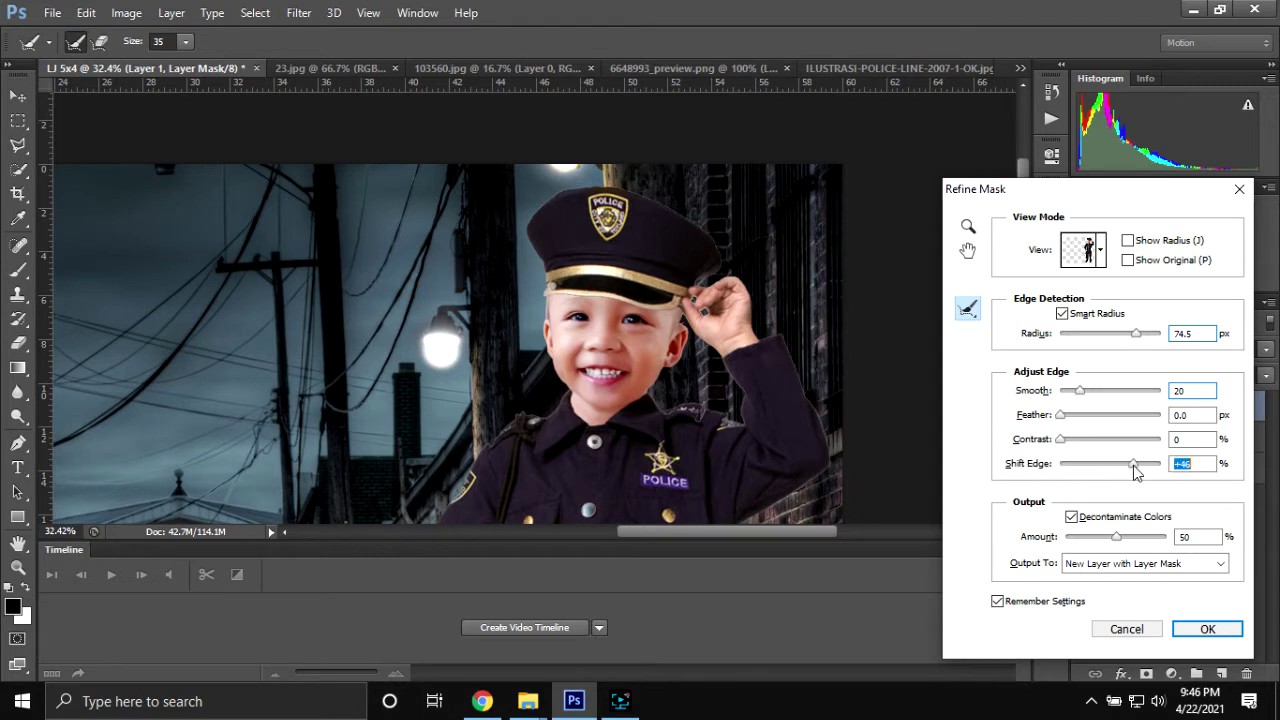
{"action": "mouse_move", "coordinate": [1118, 464]}
{"action": "left_mouse_down"}
{"action": "mouse_move", "coordinate": [1084, 464]}
{"action": "mouse_move", "coordinate": [1100, 475]}
{"action": "left_mouse_up"}
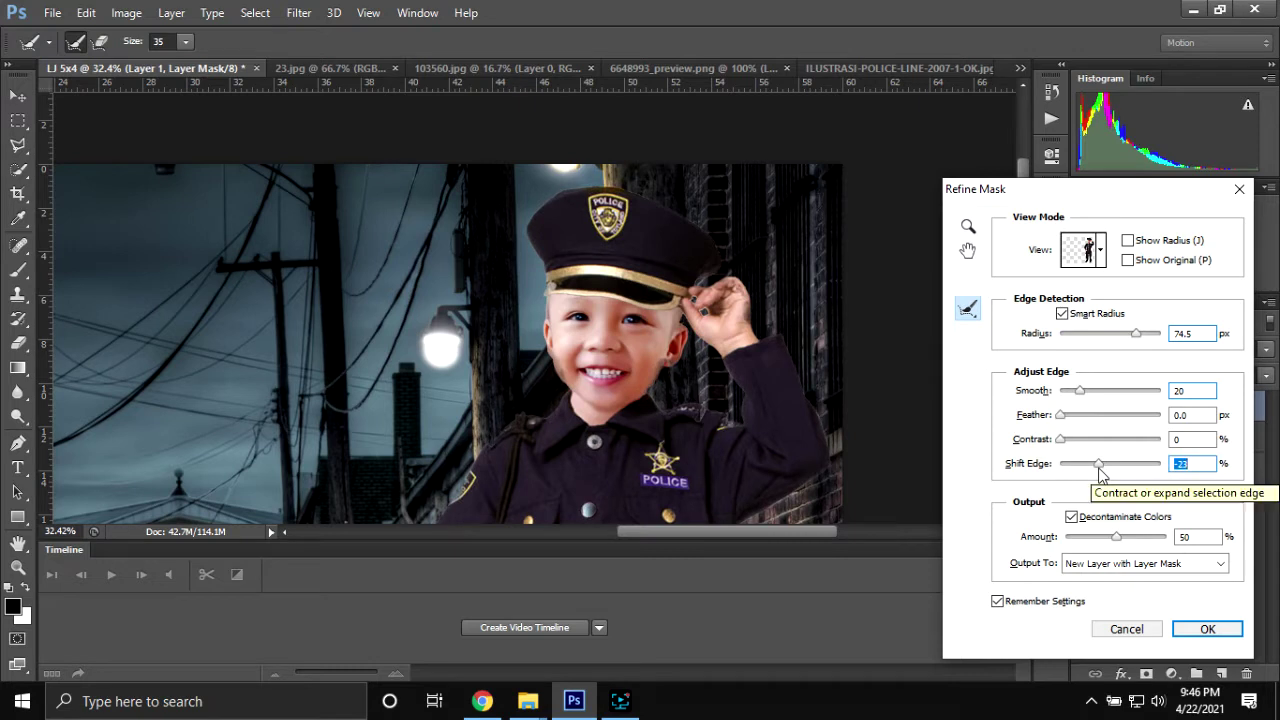
{"action": "left_click_drag", "start_coordinate": [1100, 473], "coordinate": [1120, 474]}
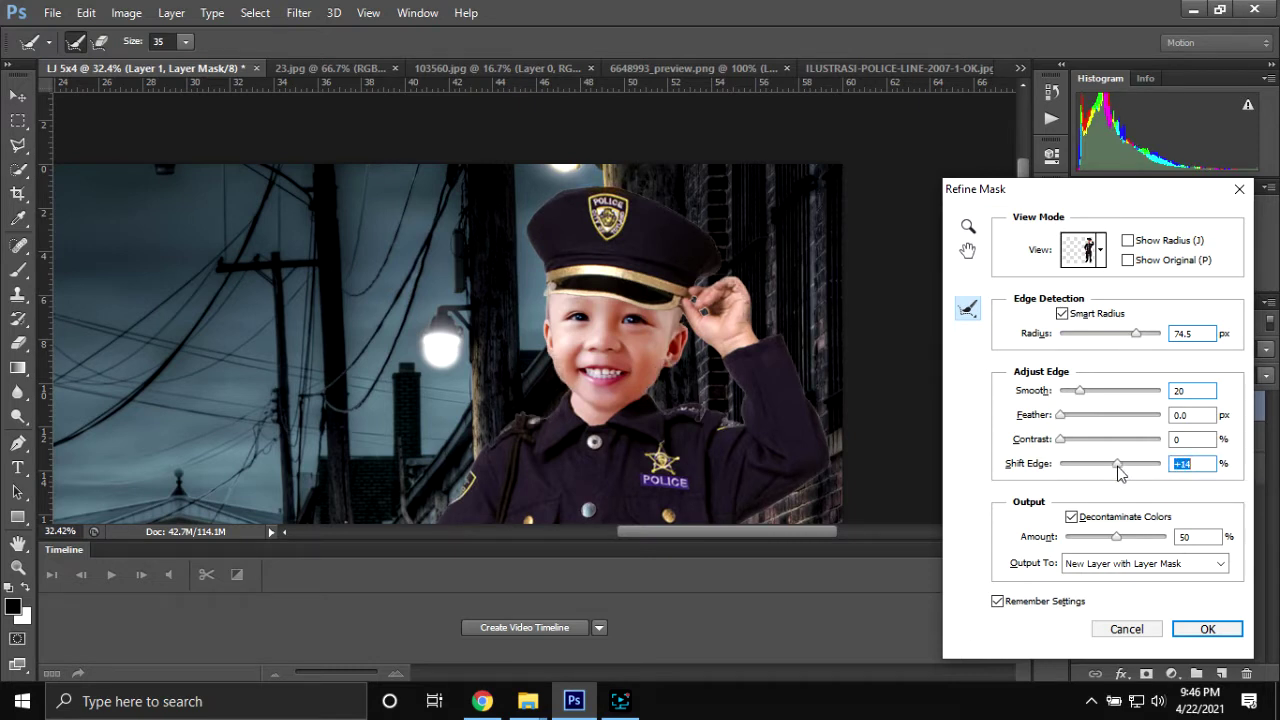
{"action": "left_click_drag", "start_coordinate": [1083, 391], "coordinate": [1114, 396]}
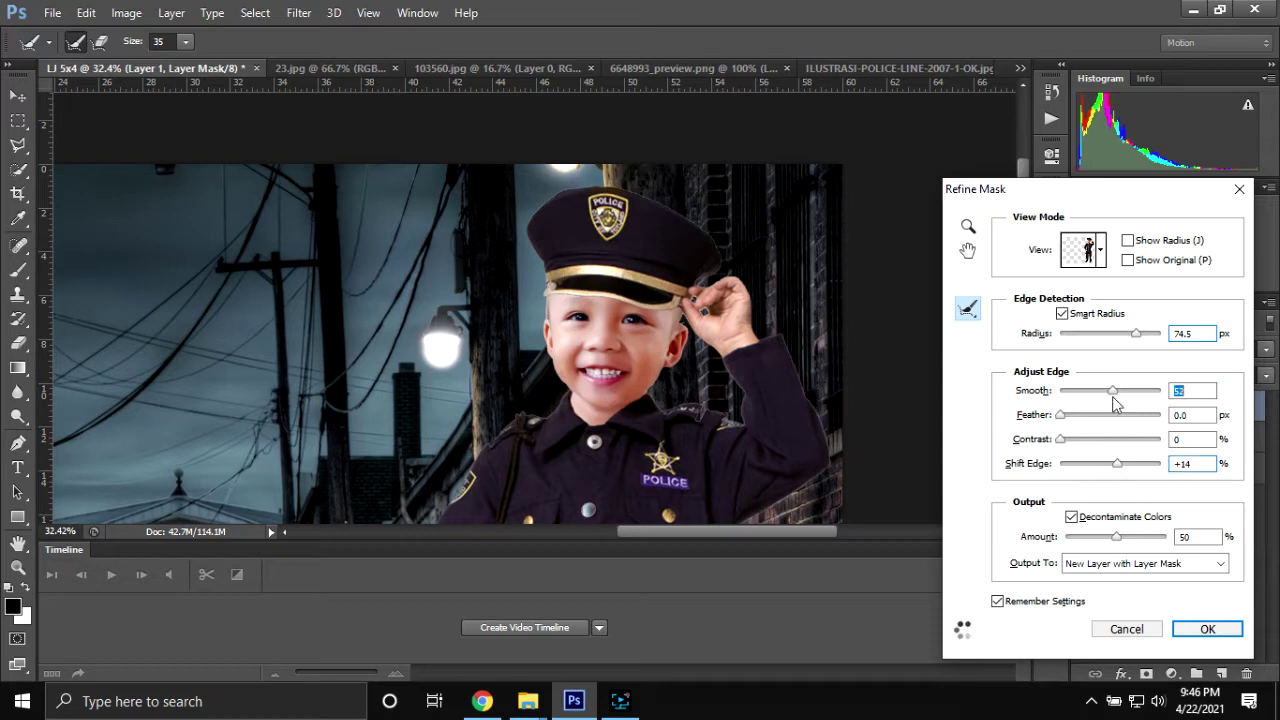
{"action": "left_click", "coordinate": [1205, 628]}
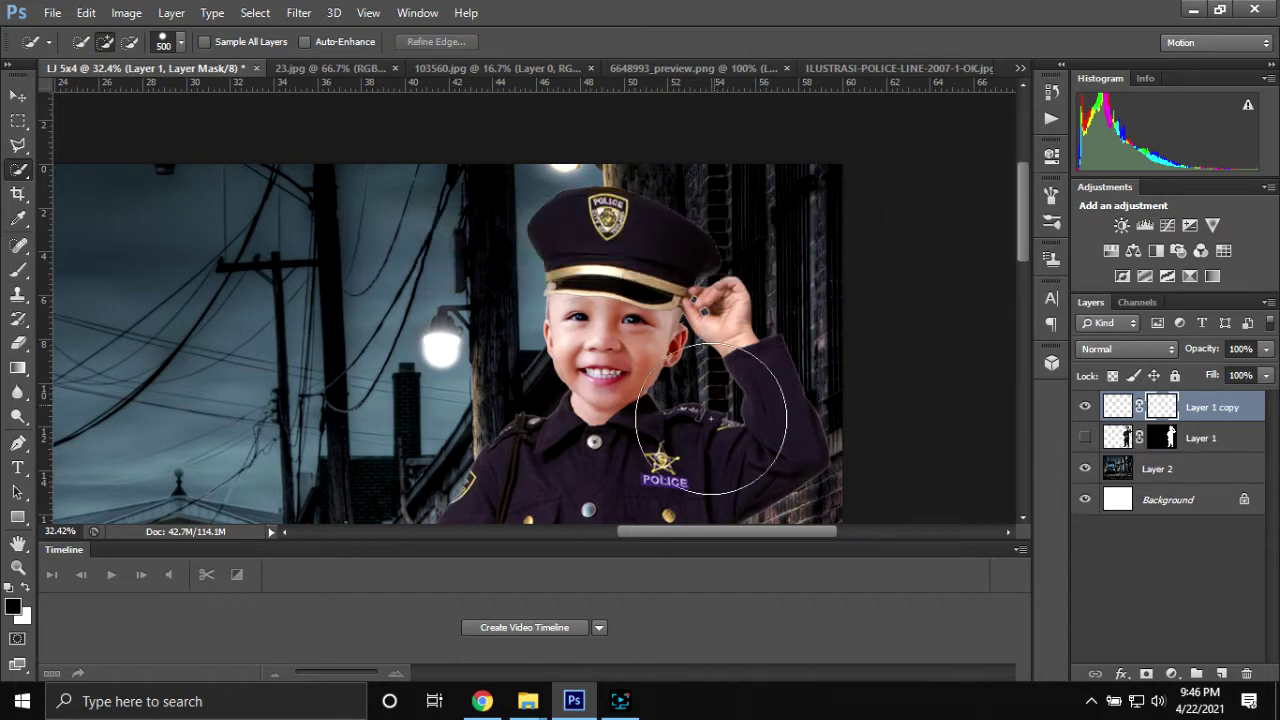
- Zoom out to view the whole LJ 5x4 poster with the masked boy beside the police car
{"action": "scroll", "coordinate": [749, 423], "scroll_direction": "down", "scroll_amount": 2}
{"action": "scroll", "coordinate": [586, 386], "scroll_direction": "down", "scroll_amount": 2}
{"action": "scroll", "coordinate": [620, 397], "scroll_direction": "down", "scroll_amount": 2}
{"action": "scroll", "coordinate": [619, 397], "scroll_direction": "down", "scroll_amount": 1}
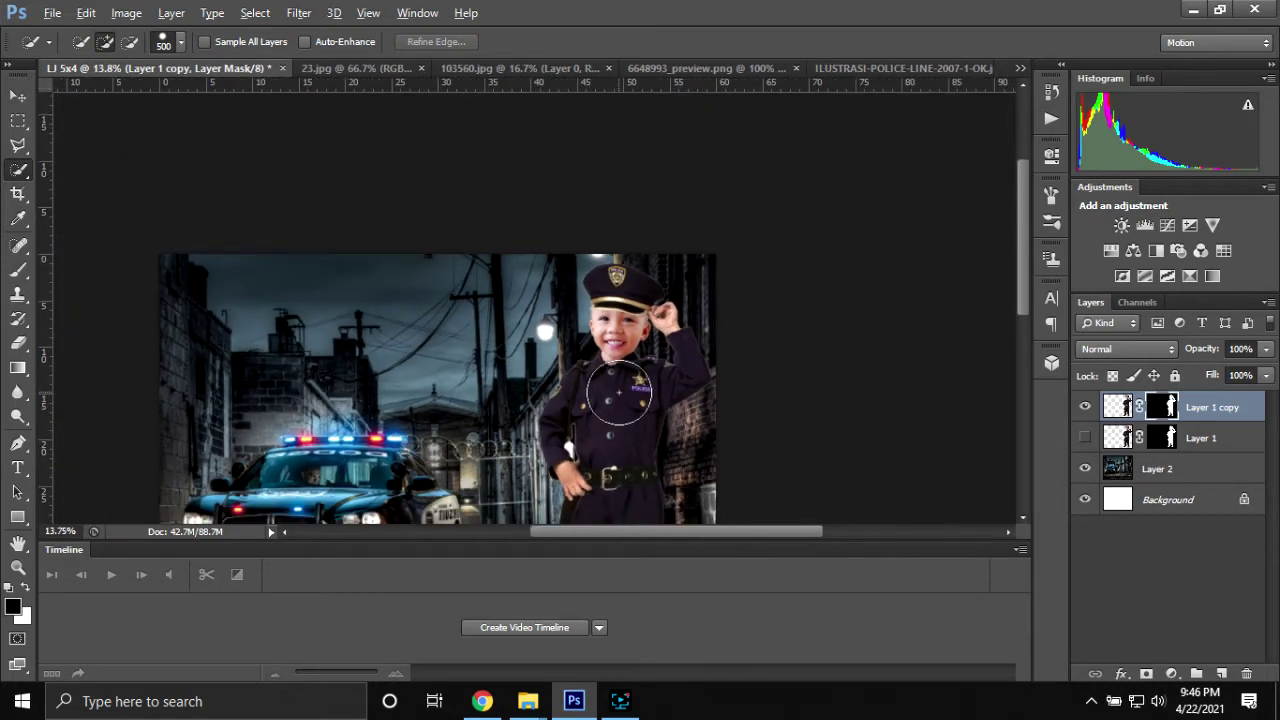
{"action": "scroll", "coordinate": [660, 425], "scroll_direction": "down", "scroll_amount": 1}
{"action": "scroll", "coordinate": [705, 456], "scroll_direction": "up", "scroll_amount": 1}
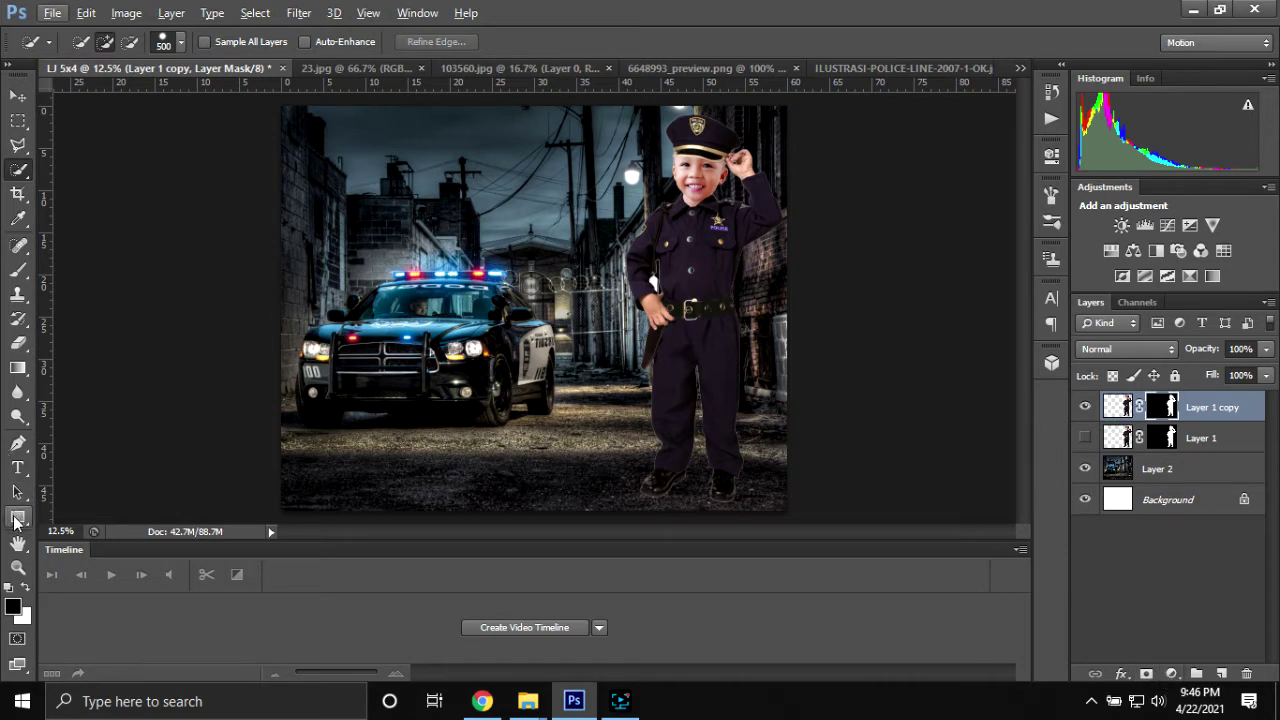
- Pick the Brush tool, add empty Layer 3, and set black foreground and near-white background colours
{"action": "left_click", "coordinate": [18, 269]}
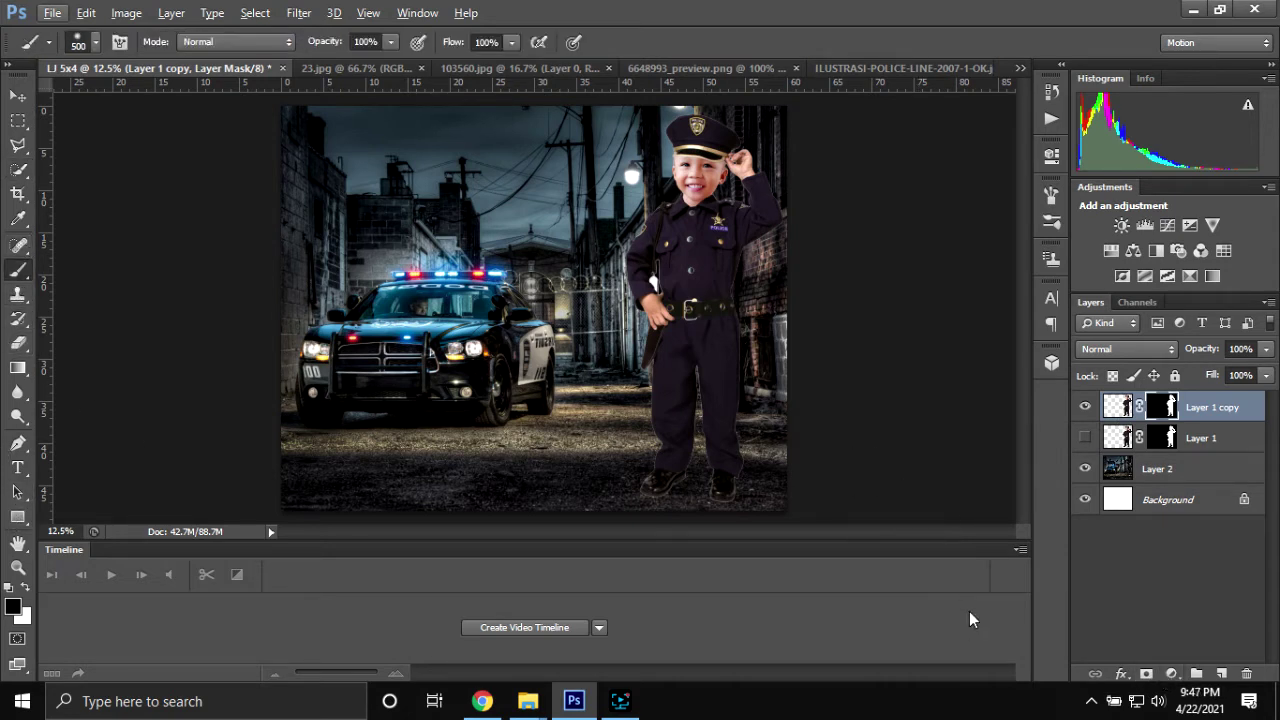
{"action": "left_click", "coordinate": [1221, 674]}
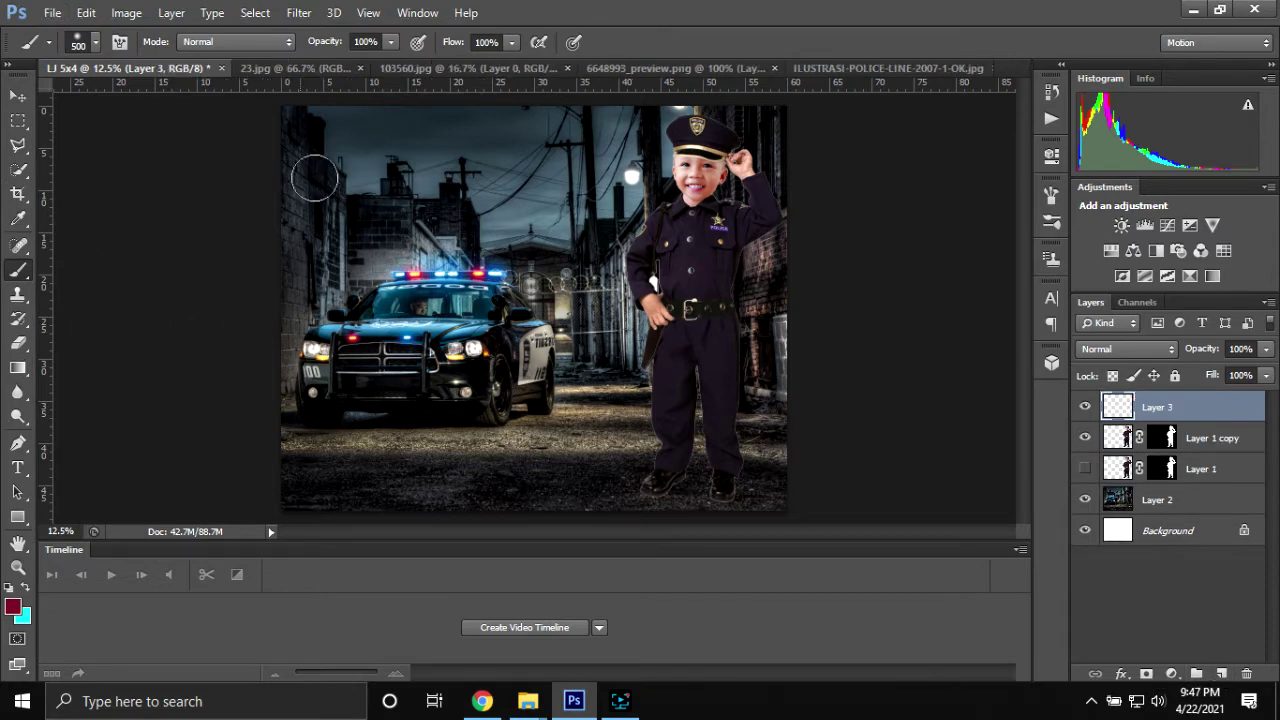
{"action": "left_click", "coordinate": [13, 607]}
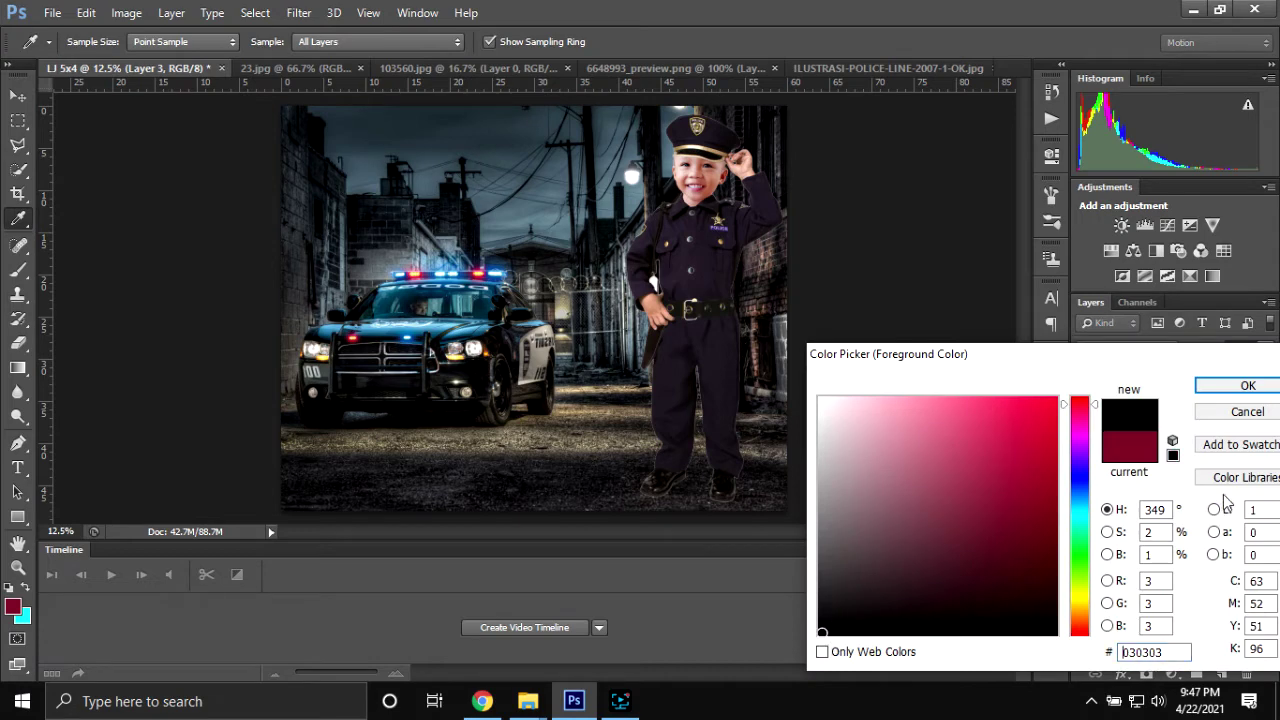
{"action": "left_click", "coordinate": [1240, 386]}
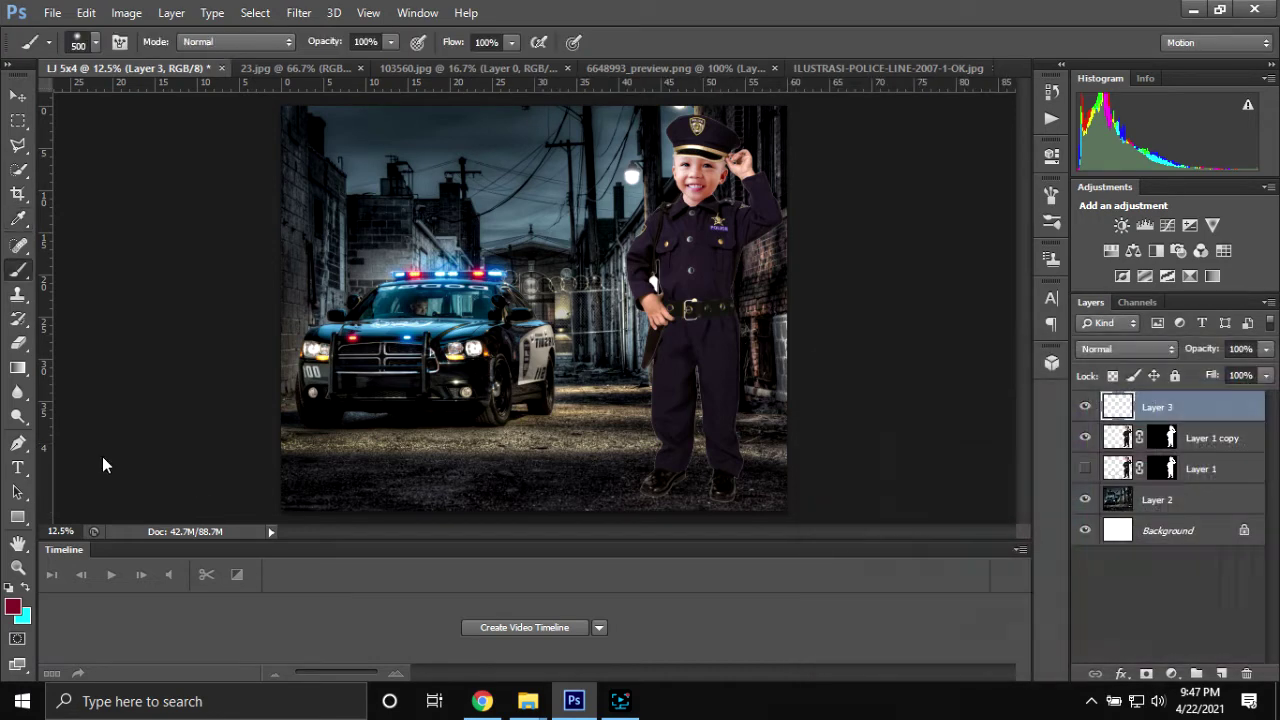
{"action": "left_click", "coordinate": [22, 616]}
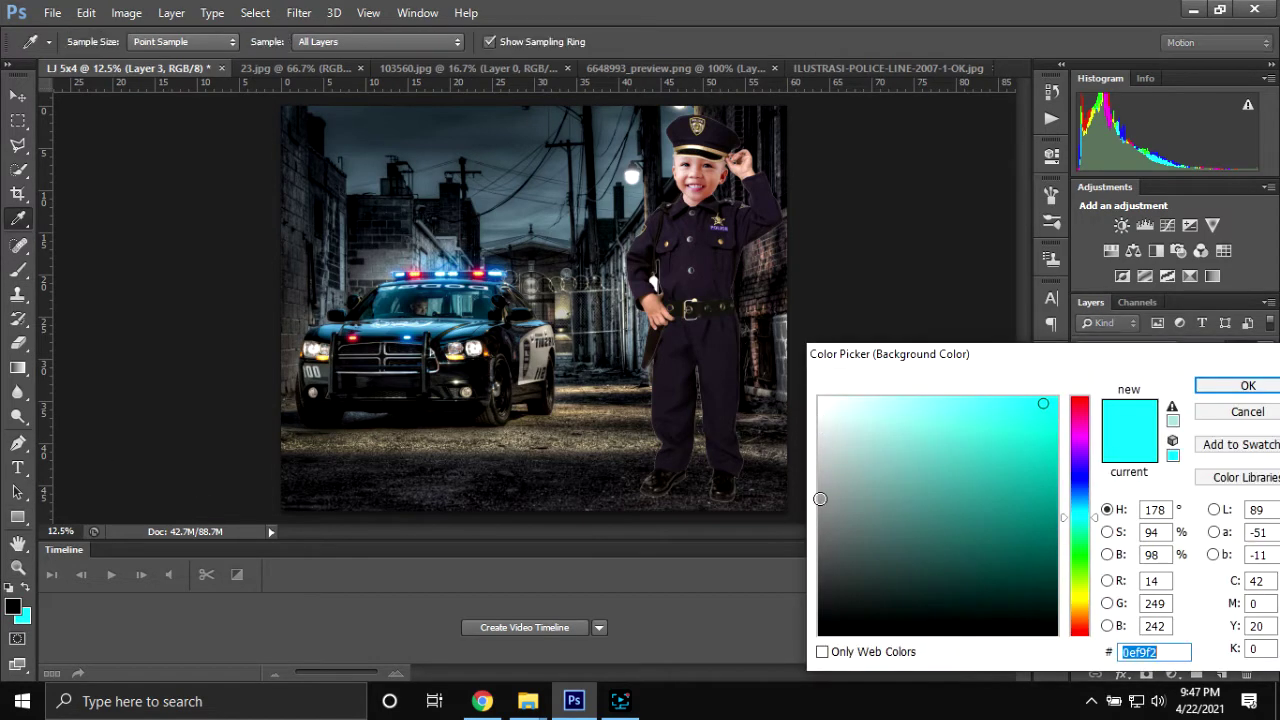
{"action": "left_click", "coordinate": [822, 398]}
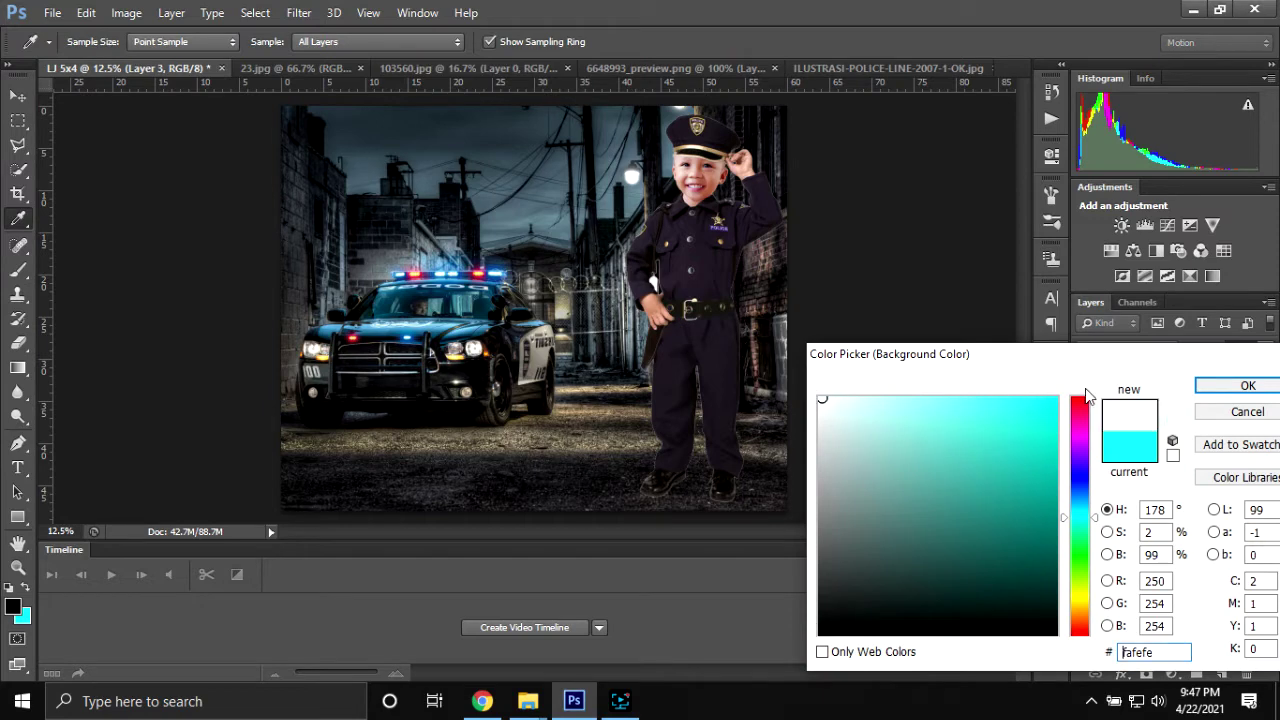
{"action": "left_click", "coordinate": [1200, 388]}
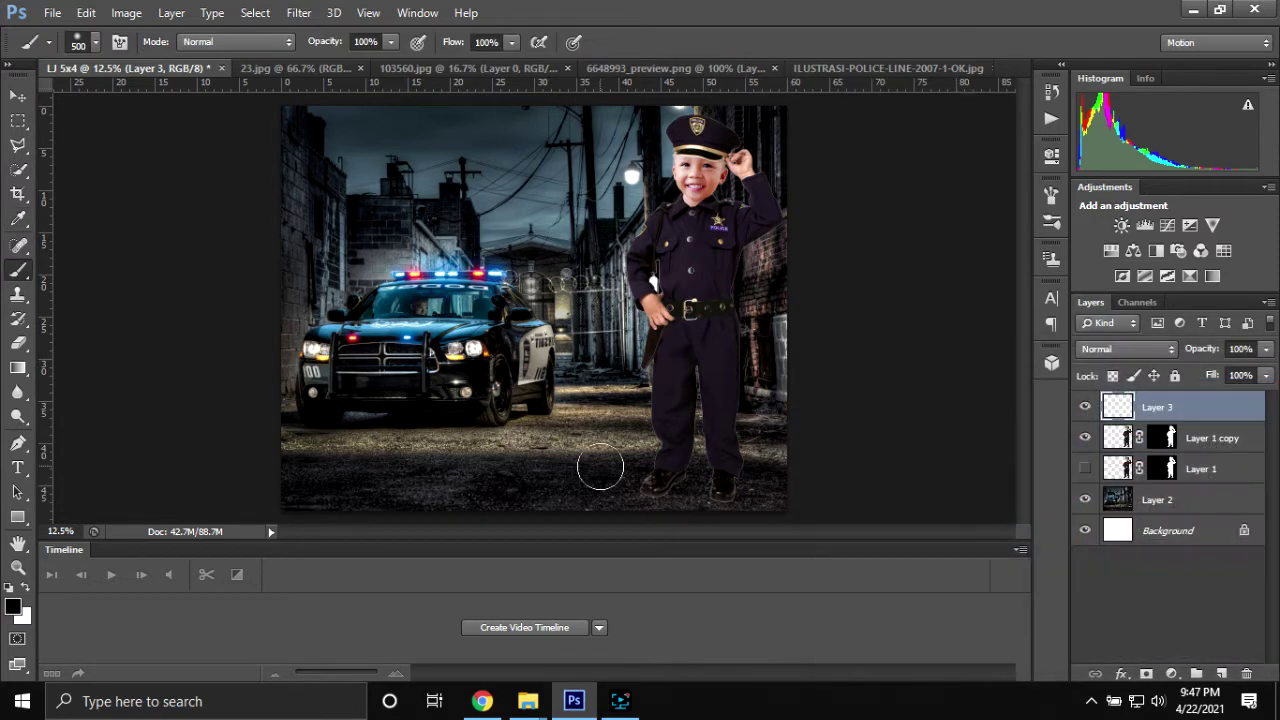
- Make the brush 1800 px with 0% hardness
{"action": "key", "text": "bracketright"}
{"action": "key", "text": "bracketright"}
{"action": "key", "text": "bracketright"}
{"action": "key", "text": "bracketright"}
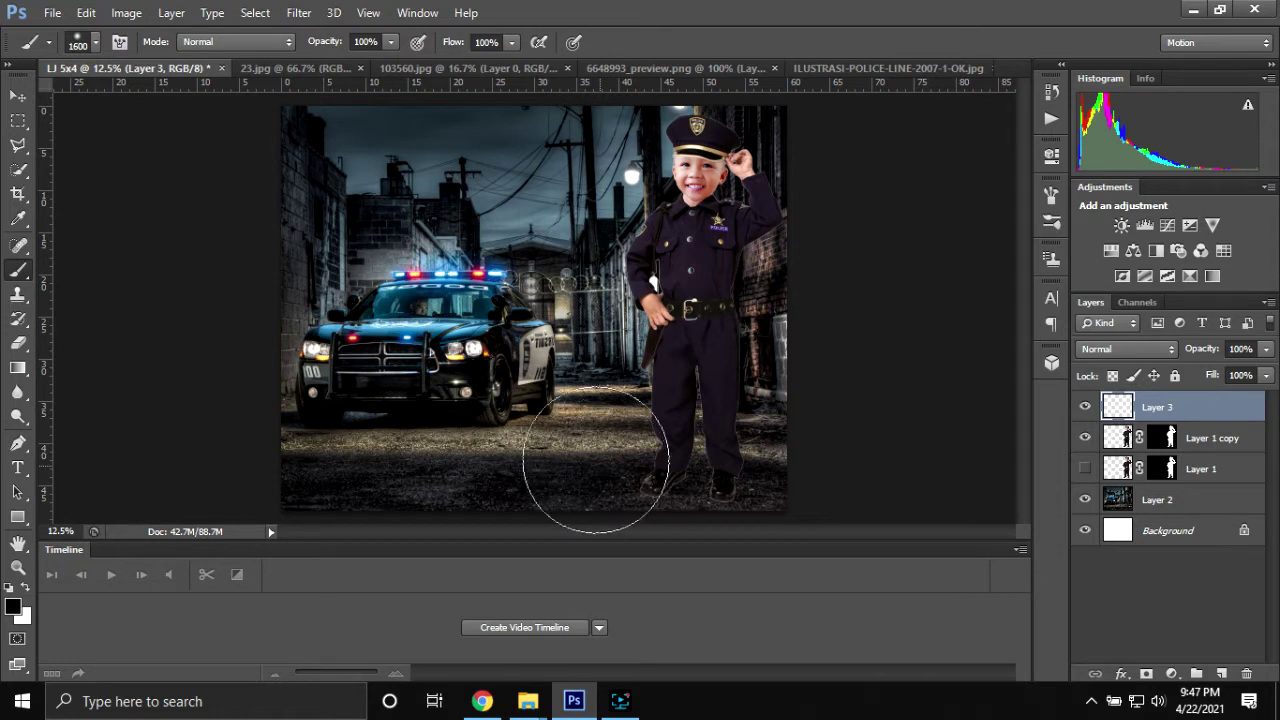
{"action": "key", "text": "bracketright"}
{"action": "key", "text": "bracketright"}
{"action": "key", "text": "bracketright"}
{"action": "left_click", "coordinate": [95, 42]}
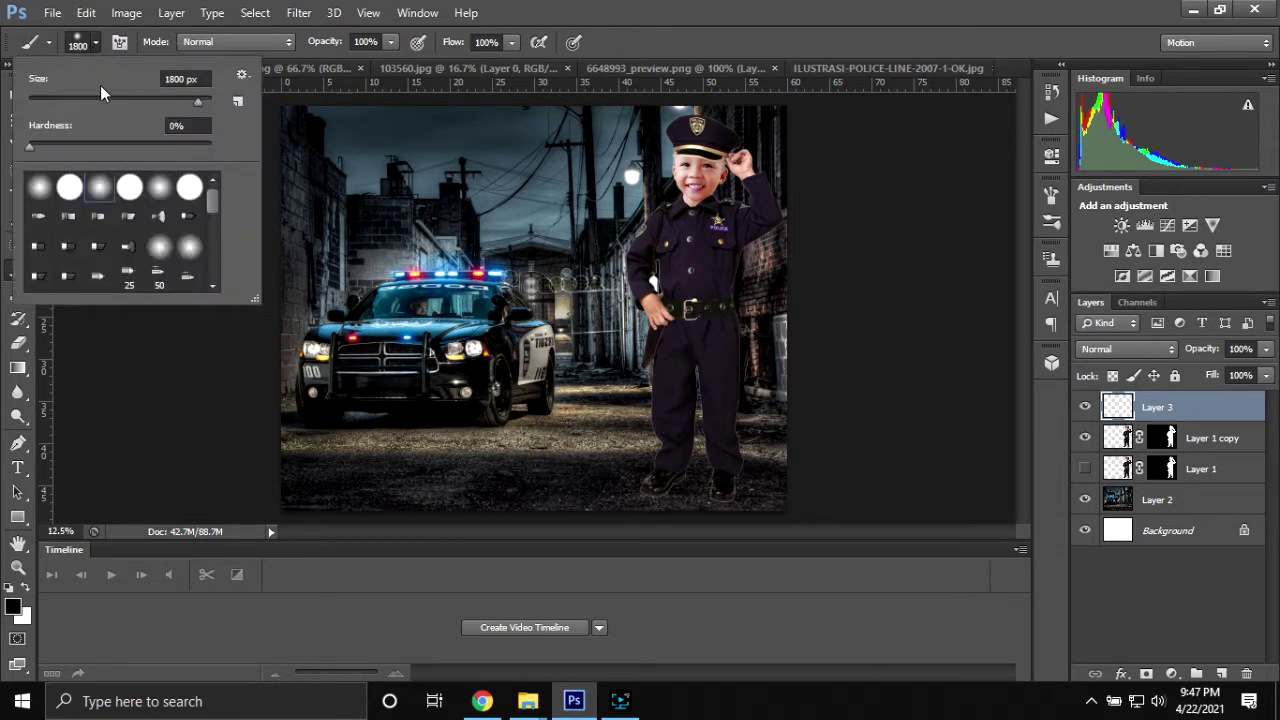
{"action": "left_click", "coordinate": [690, 518]}
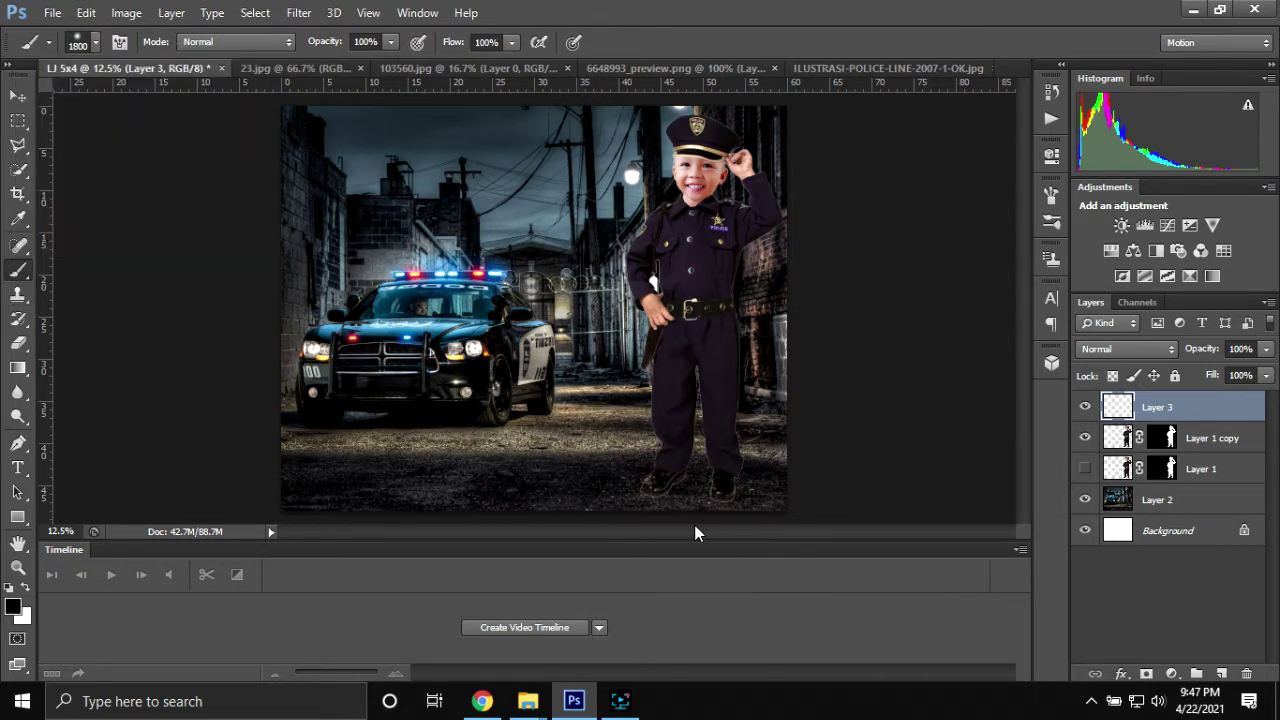
- Undo the dark stroke over the road and zoom in on the boy
{"action": "scroll", "coordinate": [685, 418], "scroll_direction": "down", "scroll_amount": 2}
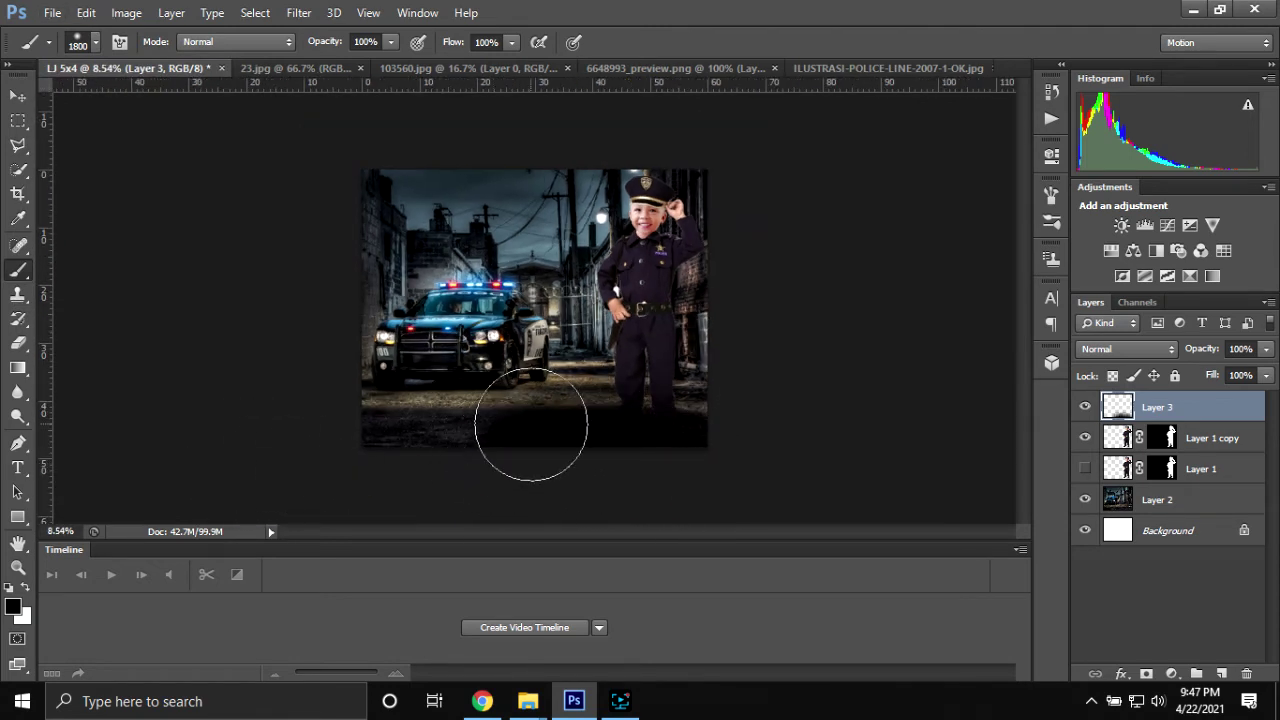
{"action": "key", "text": "ctrl+z"}
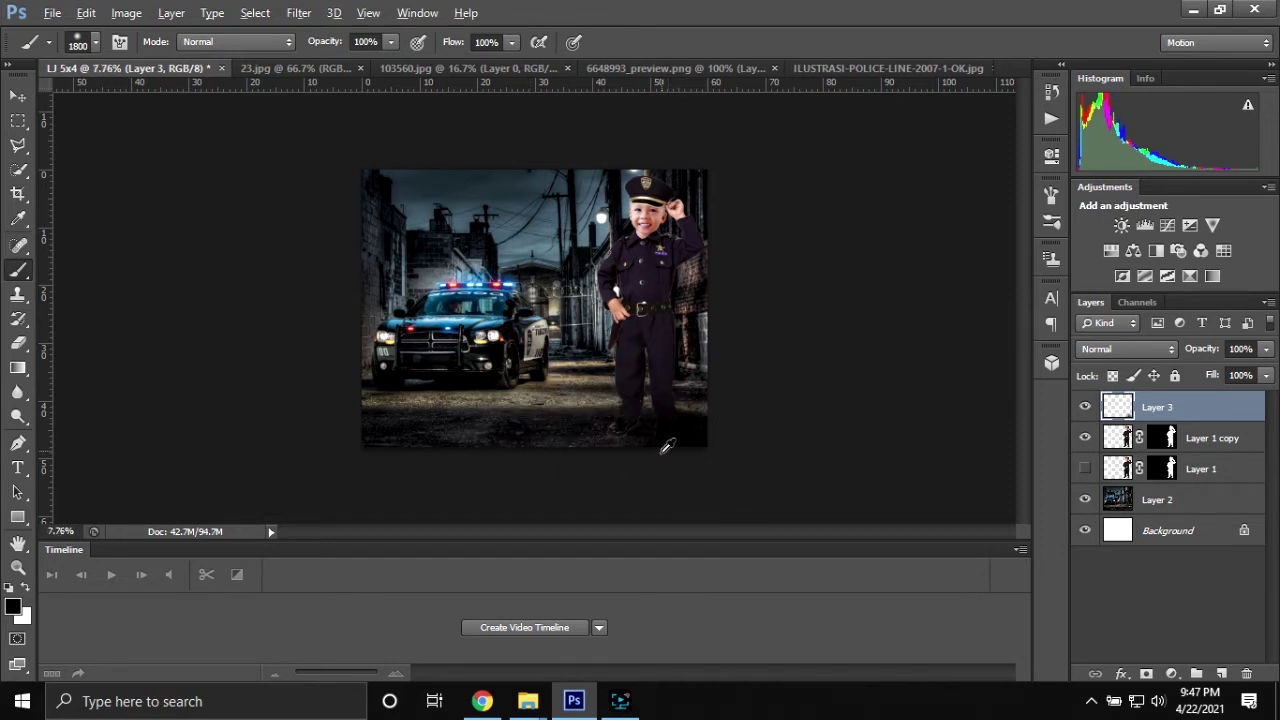
{"action": "scroll", "coordinate": [664, 449], "scroll_direction": "down", "scroll_amount": 2}
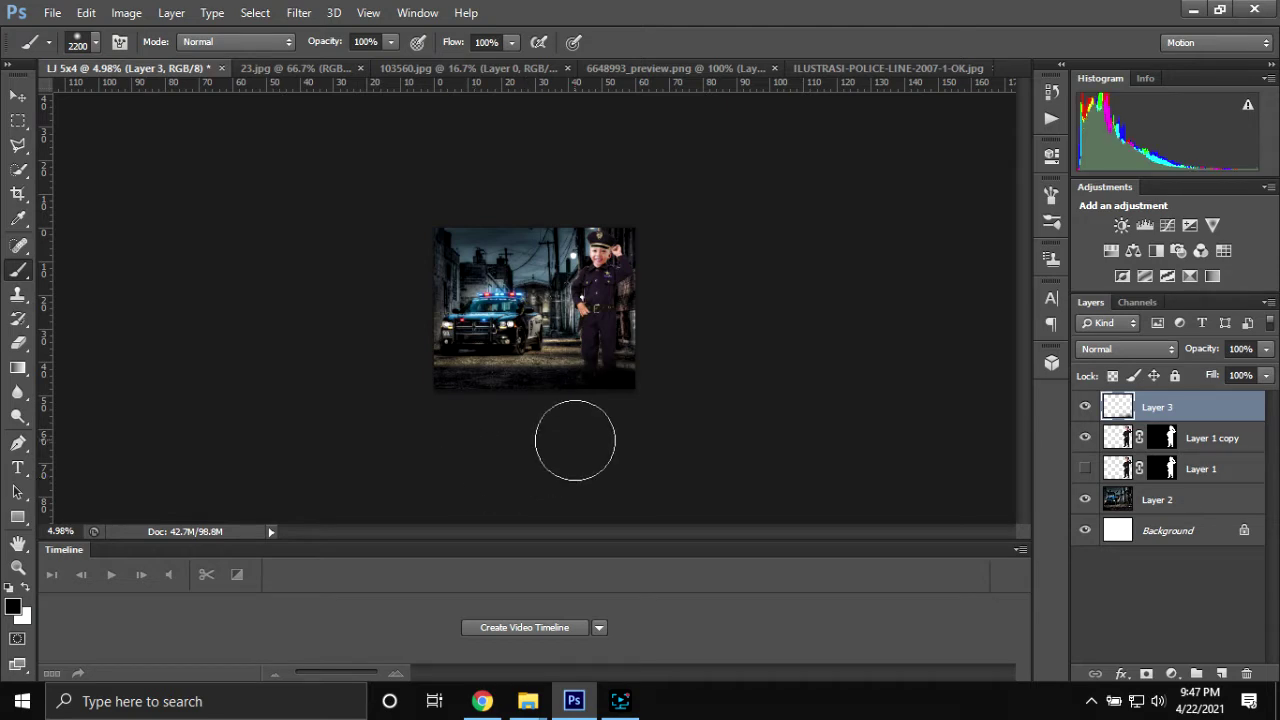
{"action": "scroll", "coordinate": [609, 398], "scroll_direction": "up", "scroll_amount": 2}
{"action": "scroll", "coordinate": [650, 410], "scroll_direction": "up", "scroll_amount": 2}
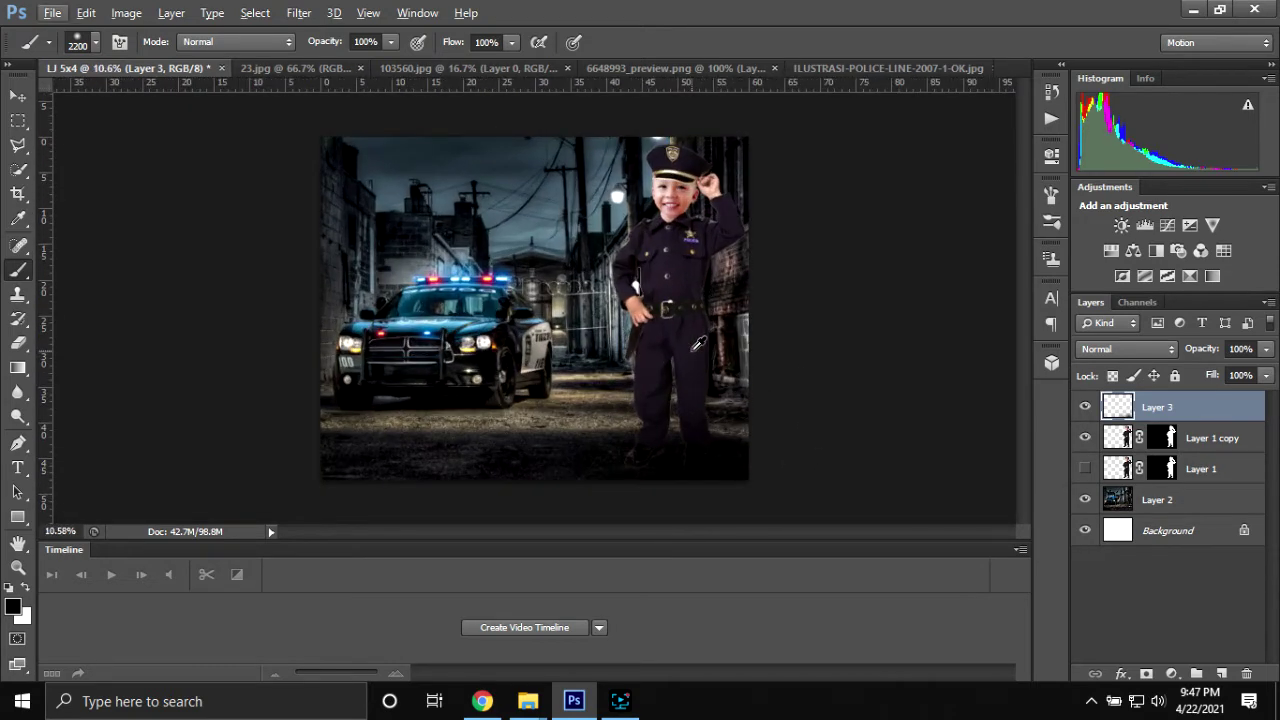
{"action": "scroll", "coordinate": [688, 260], "scroll_direction": "up", "scroll_amount": 2}
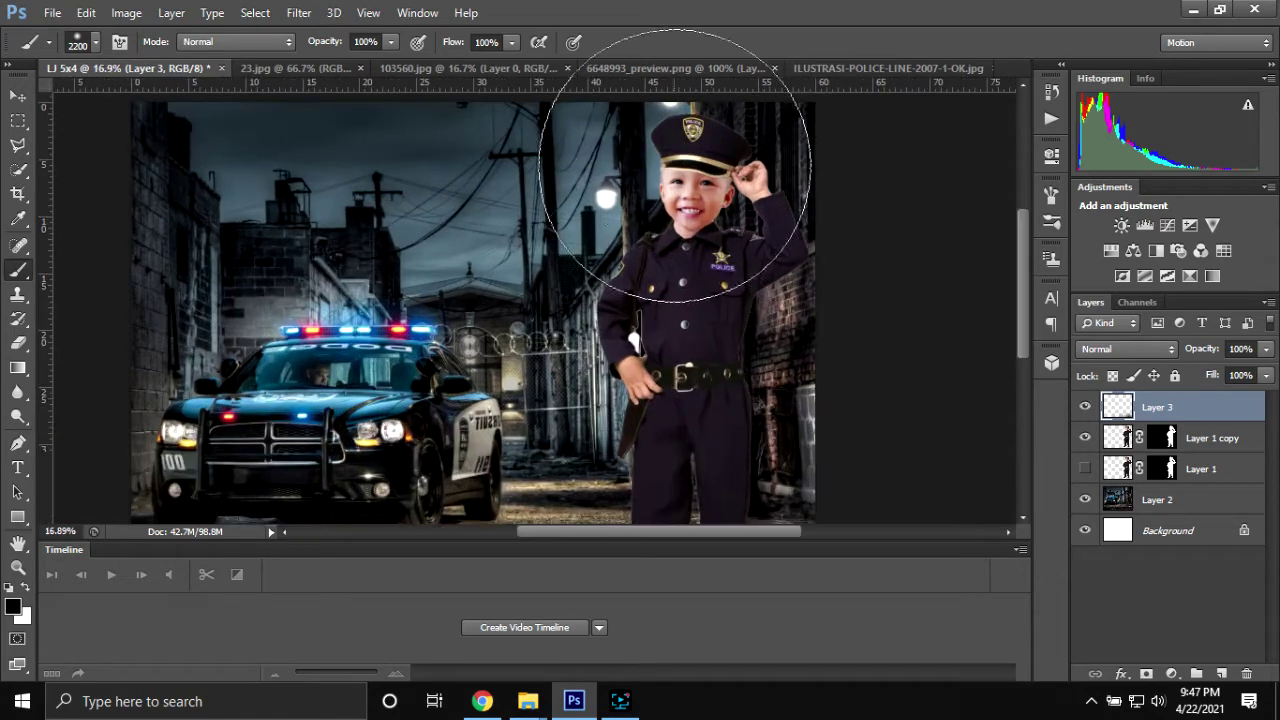
{"action": "scroll", "coordinate": [705, 220], "scroll_direction": "up", "scroll_amount": 1}
{"action": "scroll", "coordinate": [730, 245], "scroll_direction": "up", "scroll_amount": 2}
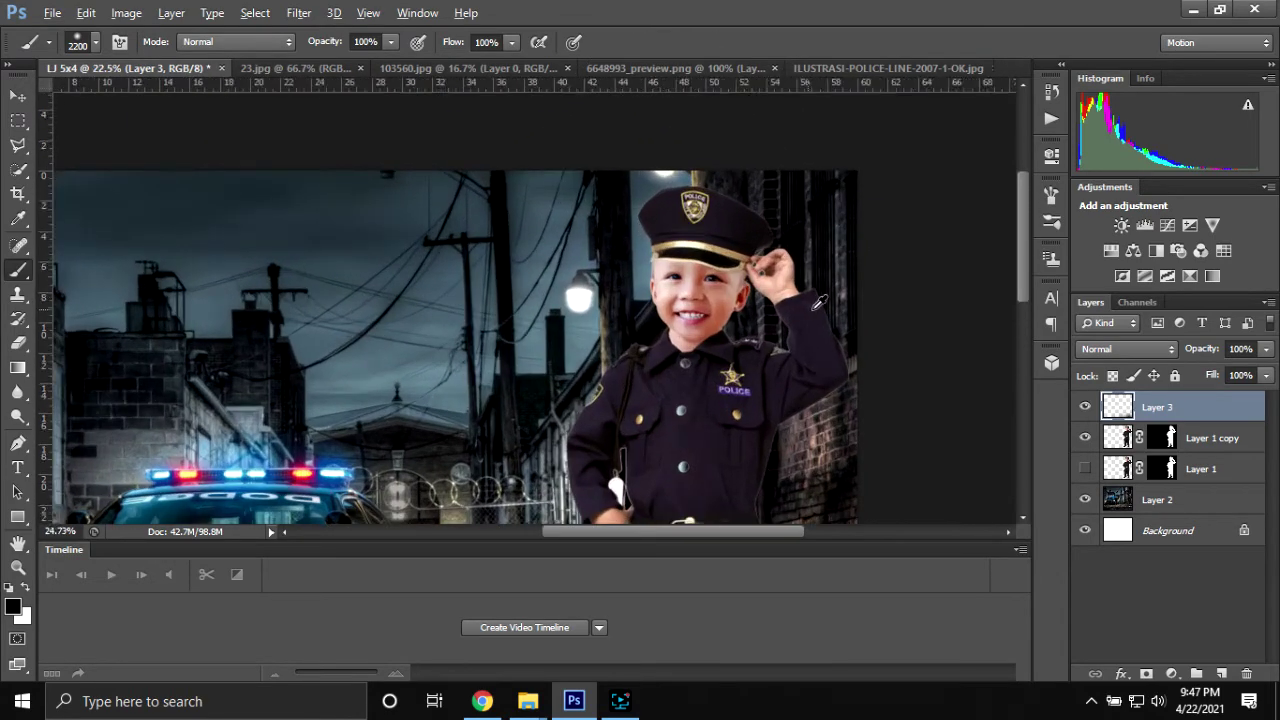
{"action": "scroll", "coordinate": [780, 285], "scroll_direction": "up", "scroll_amount": 2}
{"action": "scroll", "coordinate": [663, 371], "scroll_direction": "up", "scroll_amount": 1}
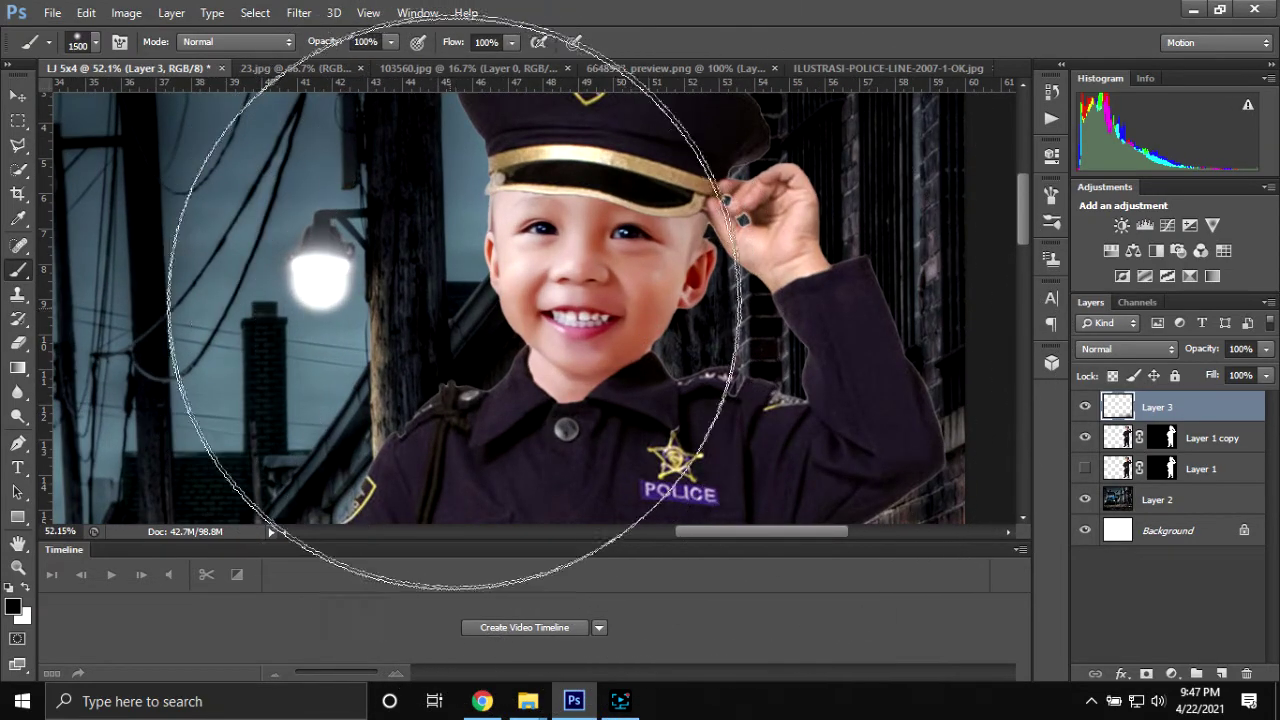
- Paint a soft black 400 px shade beside the lamp post
{"action": "key", "text": "bracketleft"}
{"action": "key", "text": "bracketleft"}
{"action": "key", "text": "bracketleft"}
{"action": "key", "text": "bracketleft"}
{"action": "key", "text": "bracketleft"}
{"action": "key", "text": "bracketleft"}
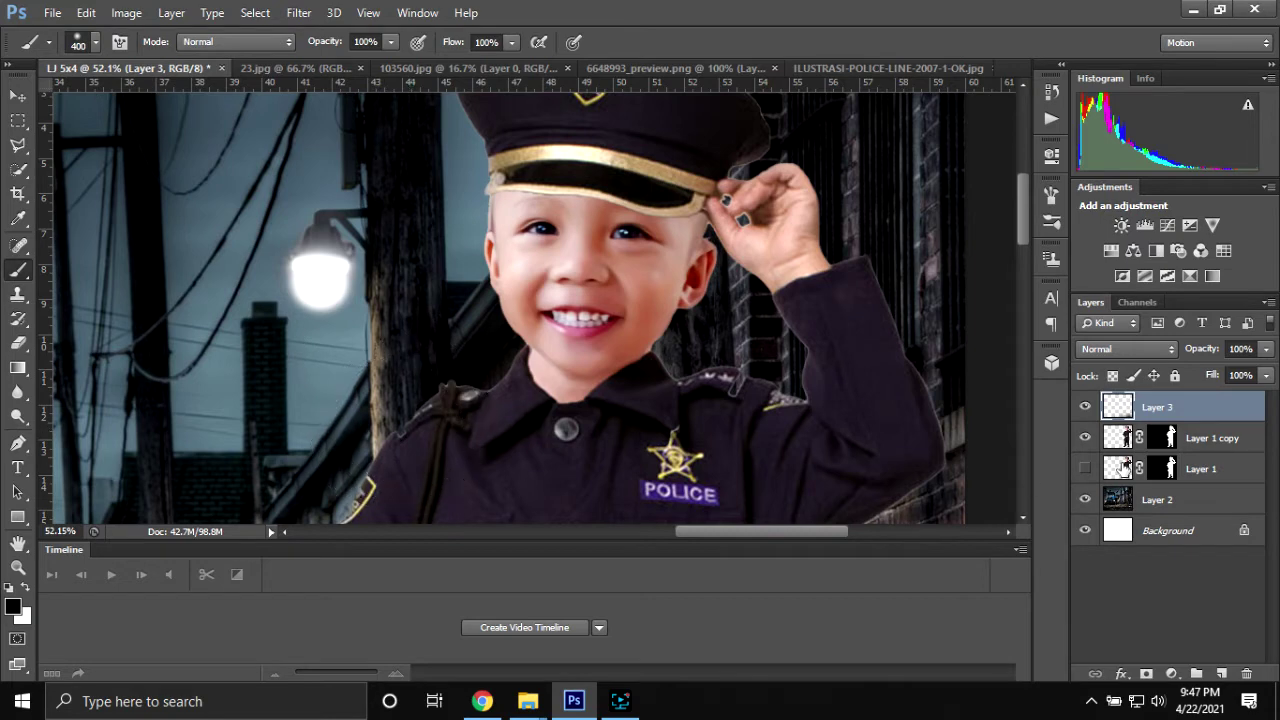
{"action": "scroll", "coordinate": [390, 380], "scroll_direction": "up", "scroll_amount": 2}
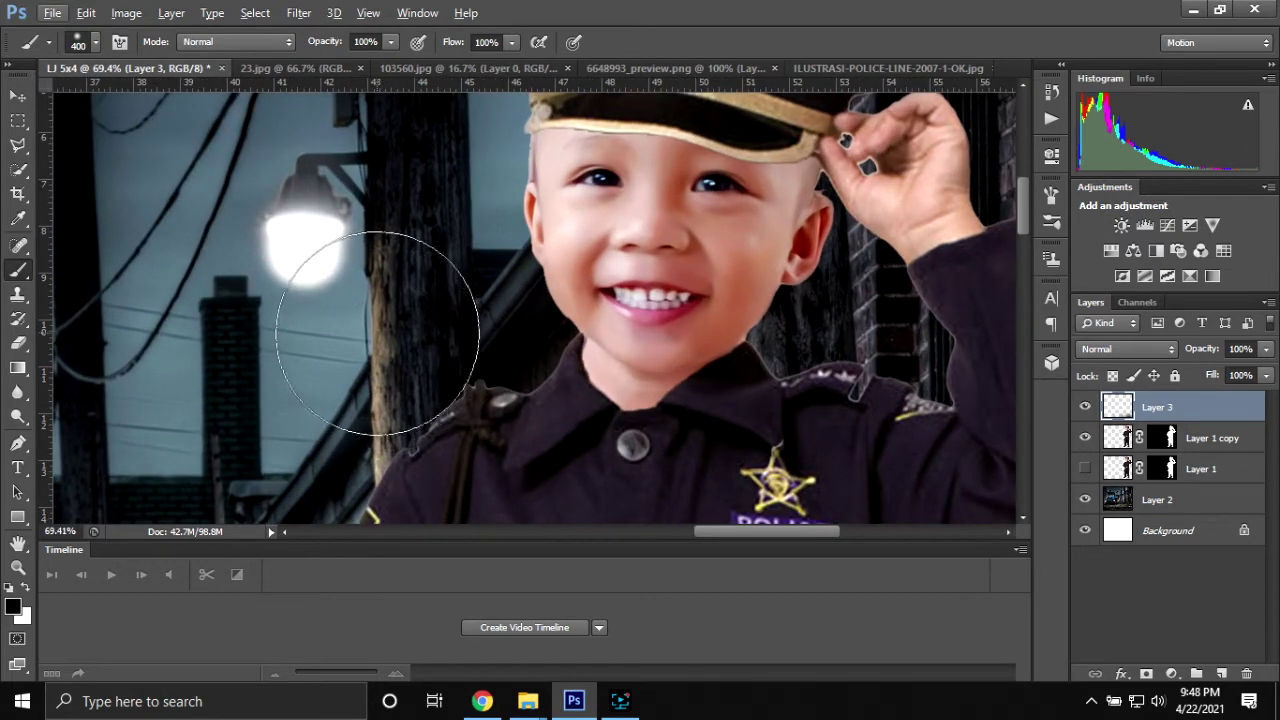
{"action": "left_click", "coordinate": [377, 333]}
{"action": "left_click_drag", "start_coordinate": [377, 333], "coordinate": [300, 330]}
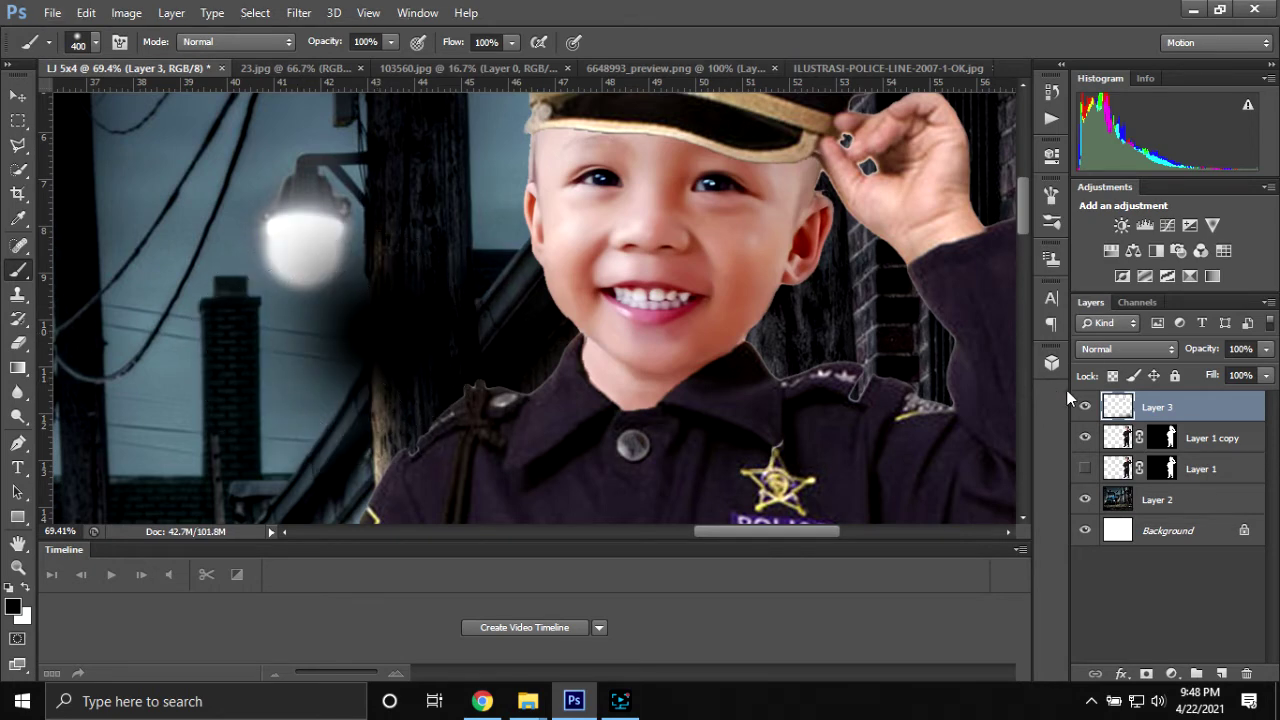
- Clip Layer 3 to the boy's Layer 1 copy with Create Clipping Mask
{"action": "right_click", "coordinate": [1218, 416]}
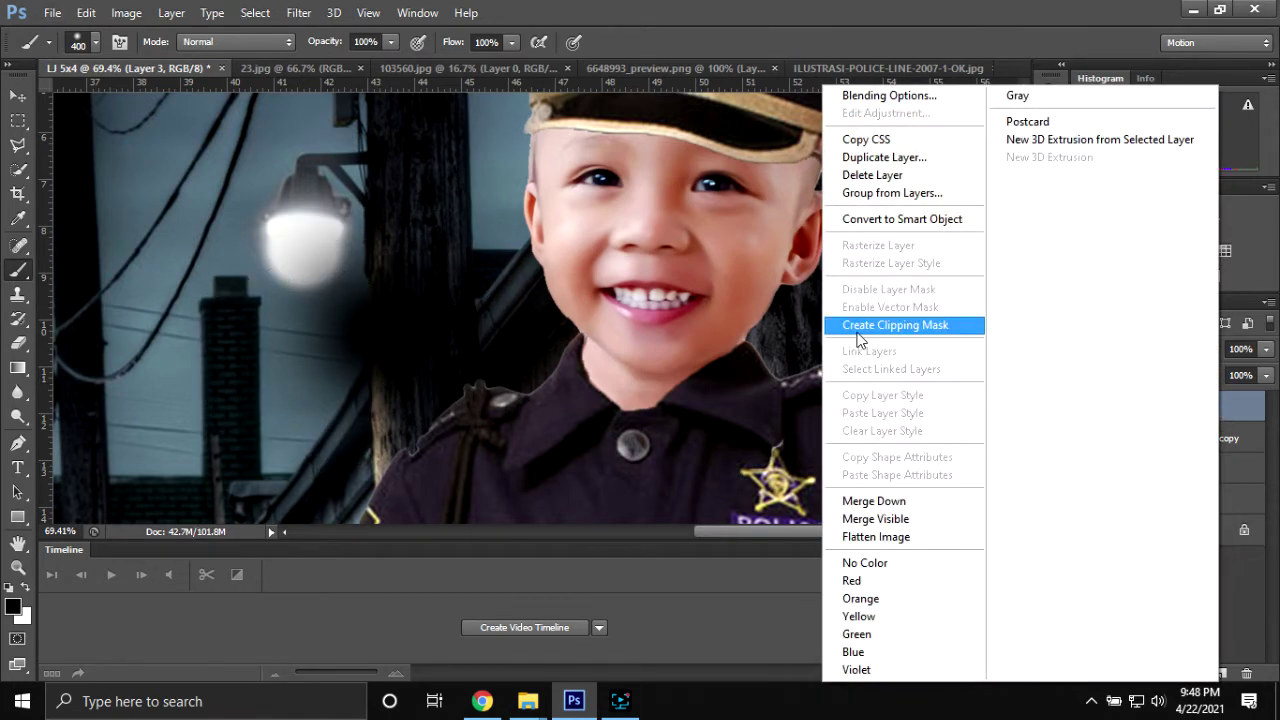
{"action": "left_click", "coordinate": [855, 328]}
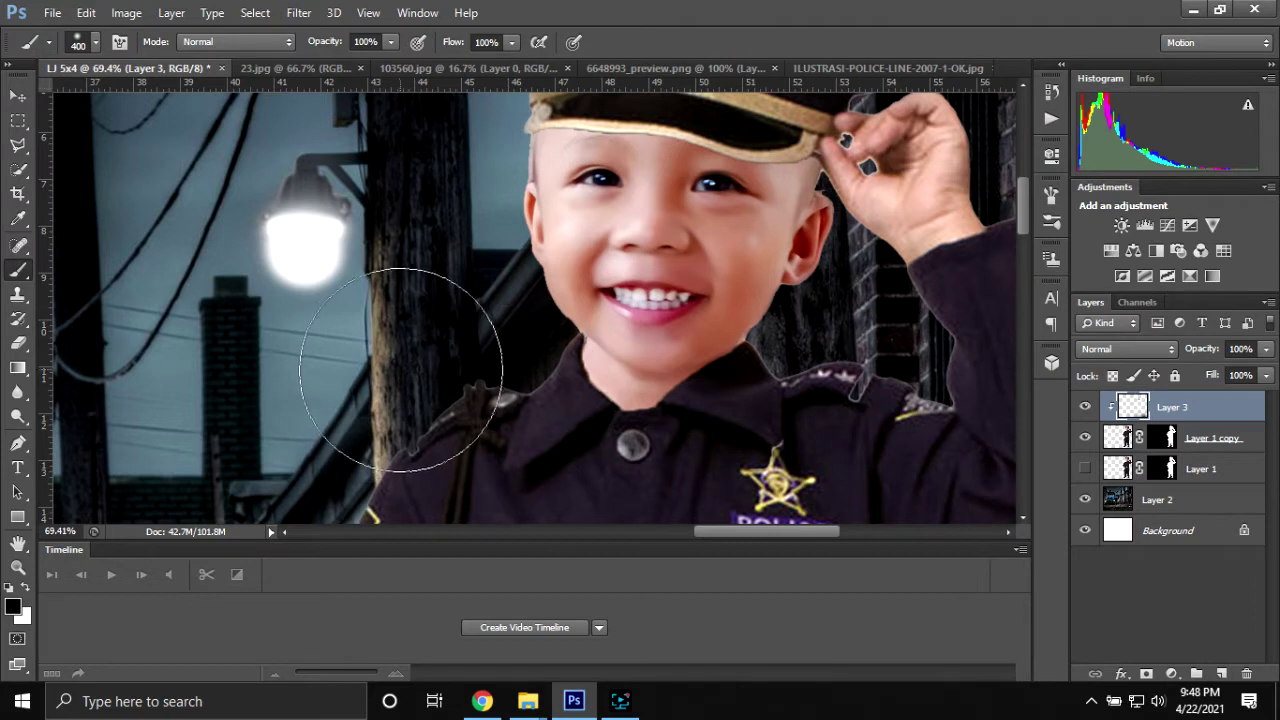
{"action": "scroll", "coordinate": [400, 300], "scroll_direction": "down", "scroll_amount": 1}
{"action": "scroll", "coordinate": [400, 300], "scroll_direction": "down", "scroll_amount": 1}
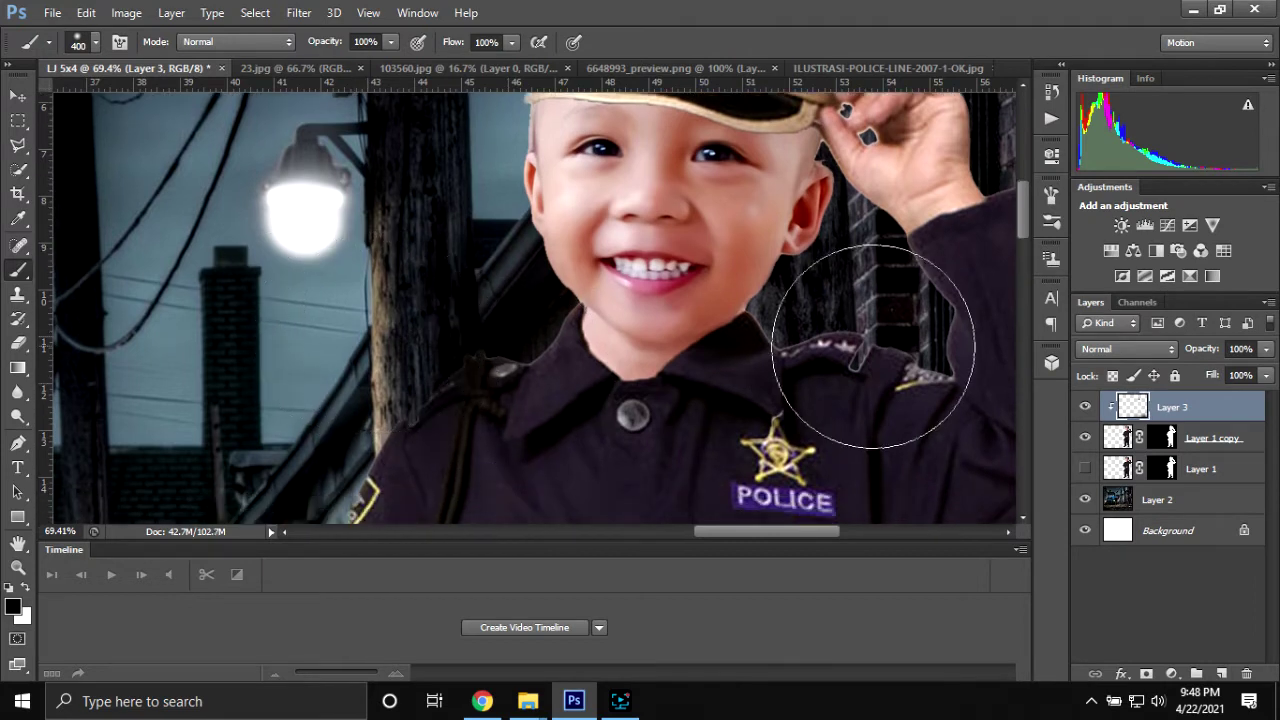
- Paint black over the light fringe along the boy's right shoulder
{"action": "key", "text": "bracketleft"}
{"action": "key", "text": "bracketleft"}
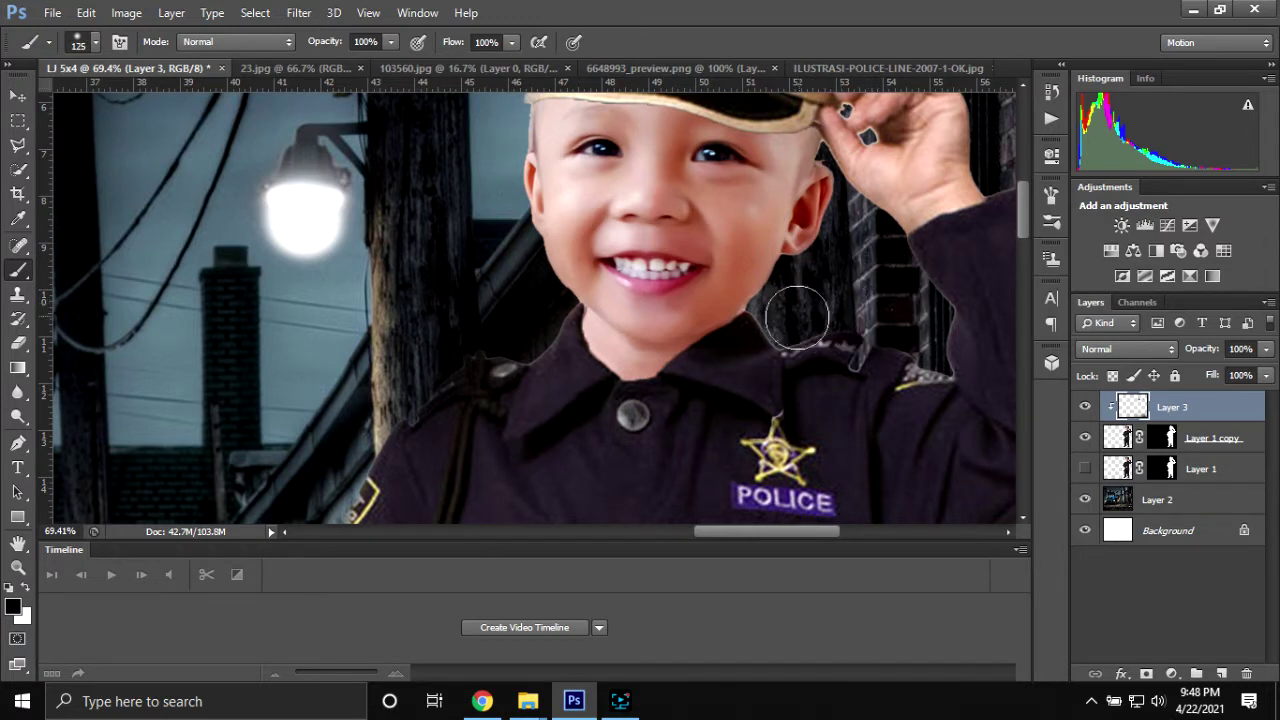
{"action": "left_click_drag", "start_coordinate": [867, 338], "coordinate": [933, 356]}
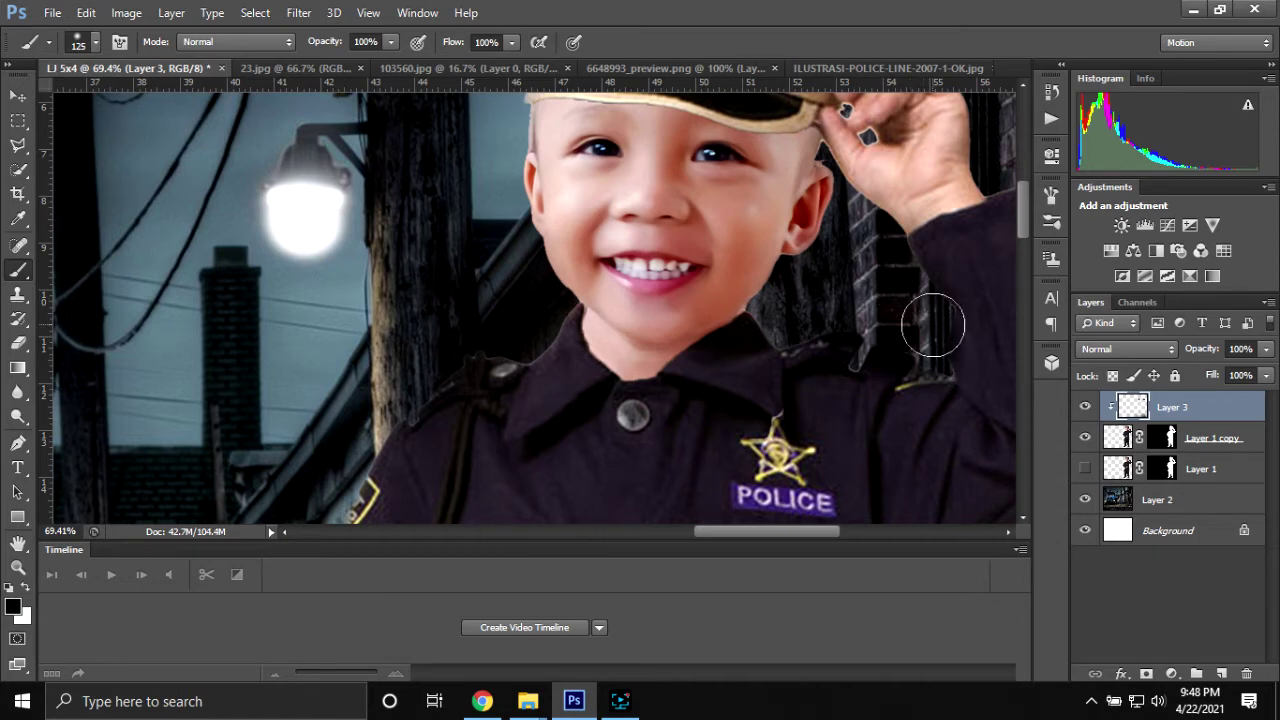
{"action": "scroll", "coordinate": [903, 300], "scroll_direction": "down", "scroll_amount": 3, "text": "alt"}
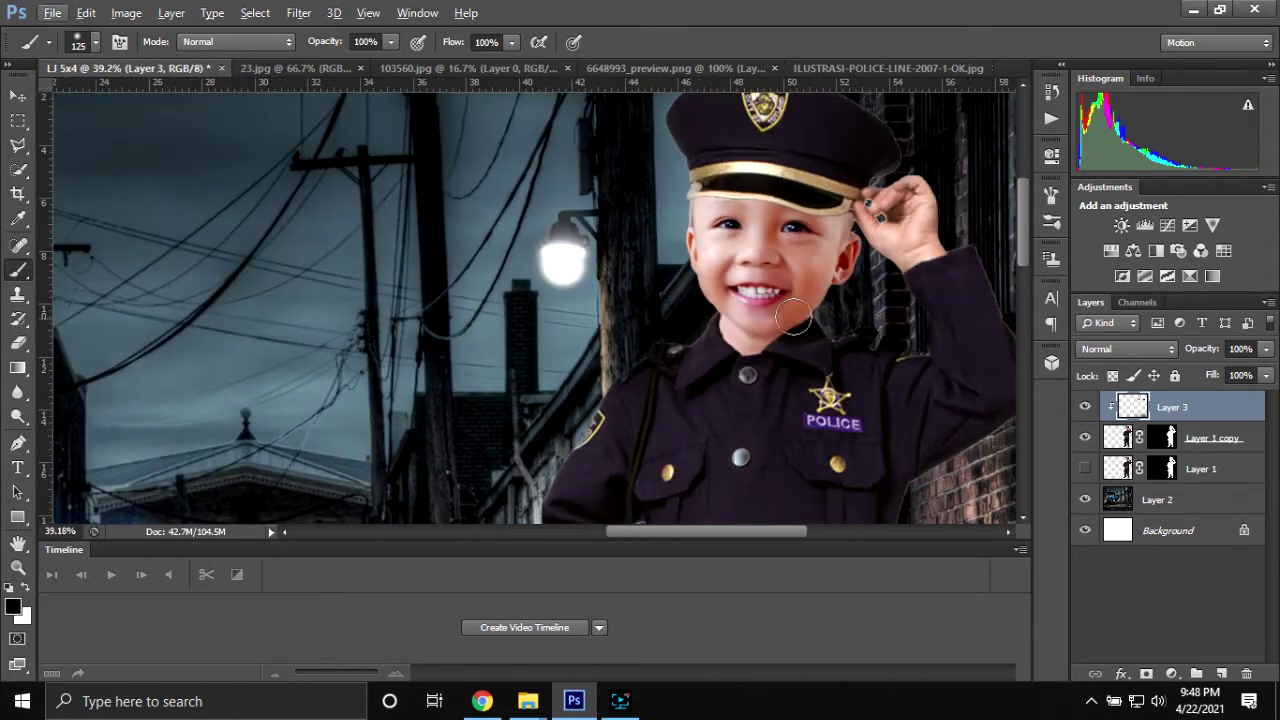
{"action": "scroll", "coordinate": [668, 151], "scroll_direction": "up", "scroll_amount": 2}
{"action": "scroll", "coordinate": [668, 151], "scroll_direction": "up", "scroll_amount": 2, "text": "alt"}
{"action": "scroll", "coordinate": [680, 190], "scroll_direction": "up", "scroll_amount": 2, "text": "alt"}
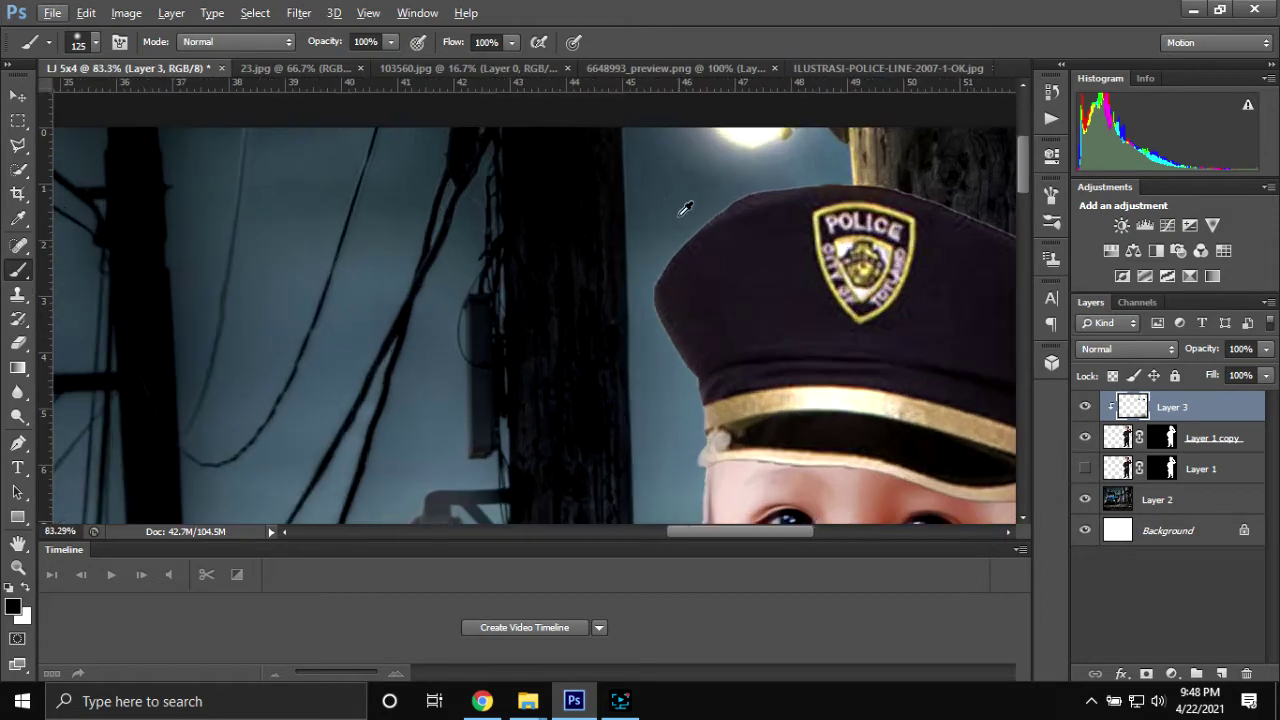
{"action": "key", "text": "bracketright"}
{"action": "key", "text": "bracketright"}
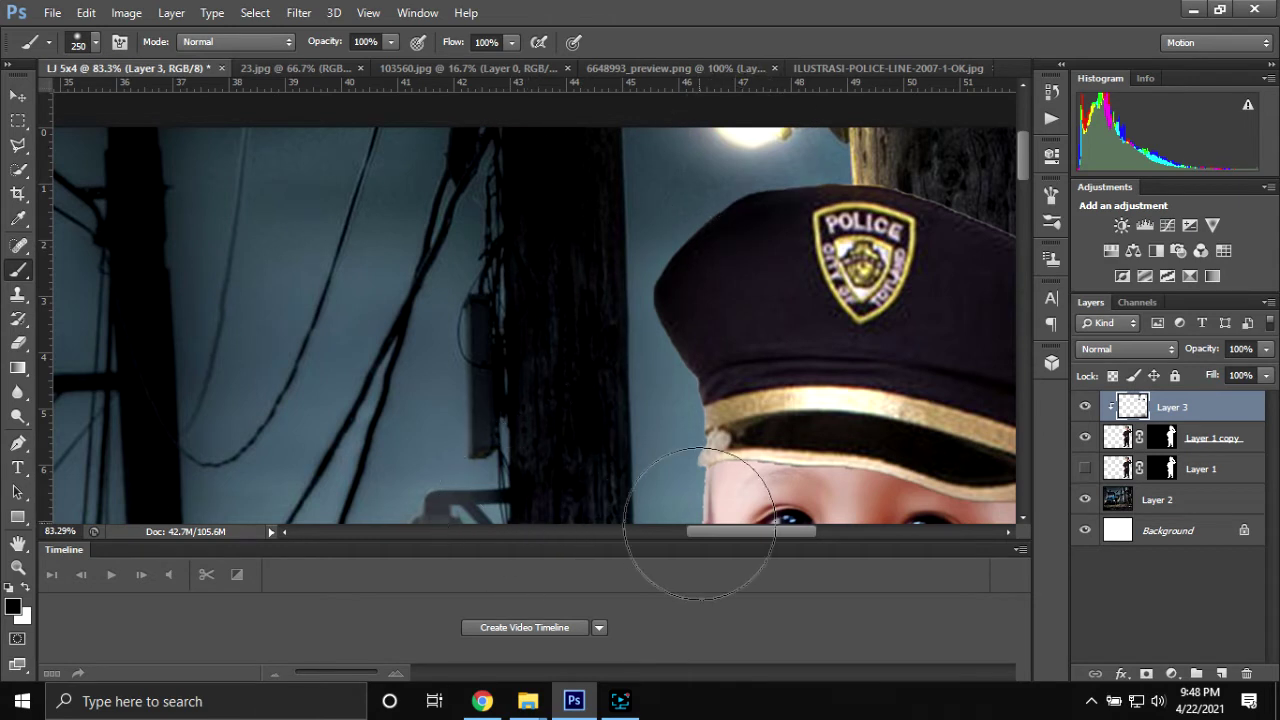
{"action": "left_click_drag", "start_coordinate": [700, 531], "coordinate": [756, 531]}
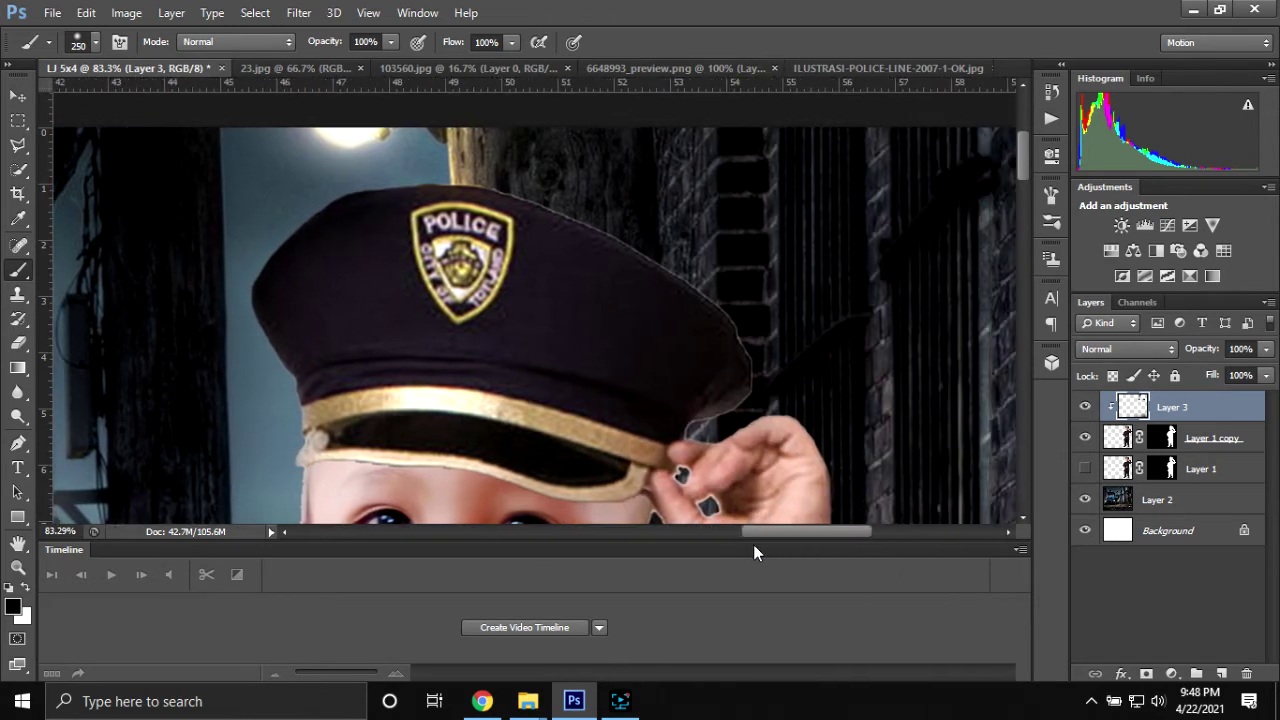
- Darken the light fringe along the boy's cap edge
{"action": "left_click_drag", "start_coordinate": [605, 231], "coordinate": [712, 266]}
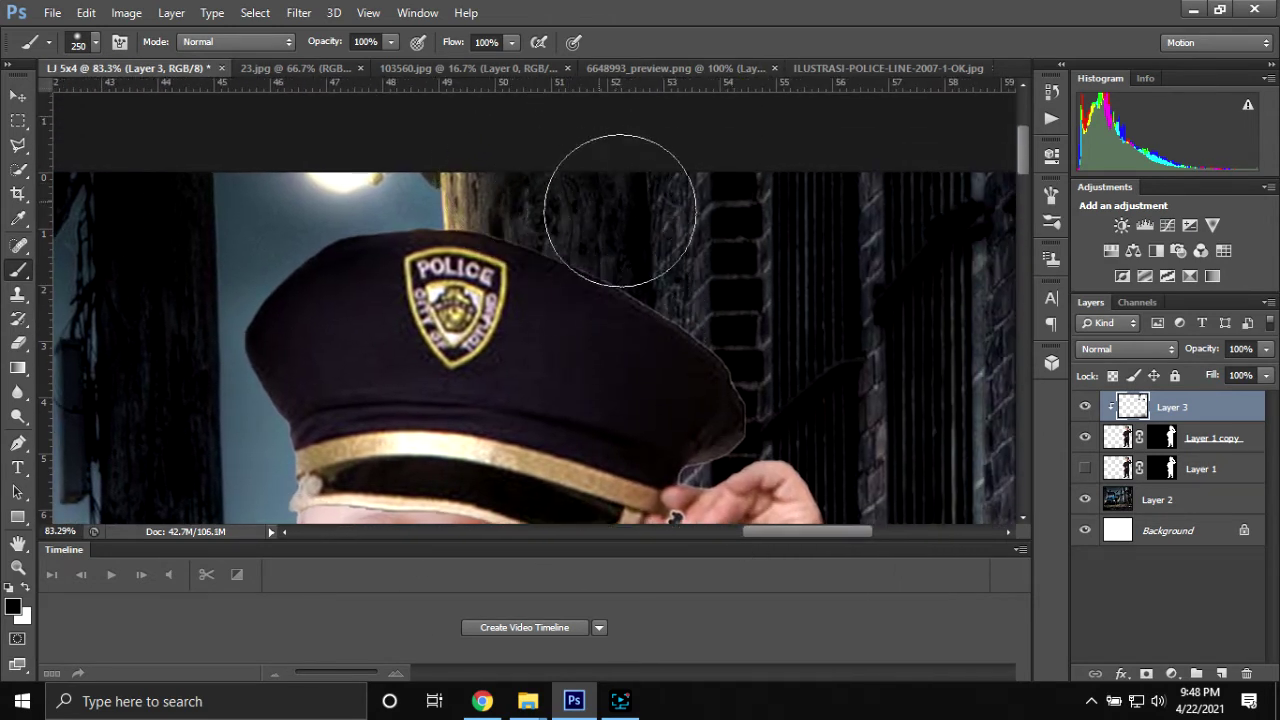
{"action": "scroll", "coordinate": [790, 300], "scroll_direction": "down", "scroll_amount": 3}
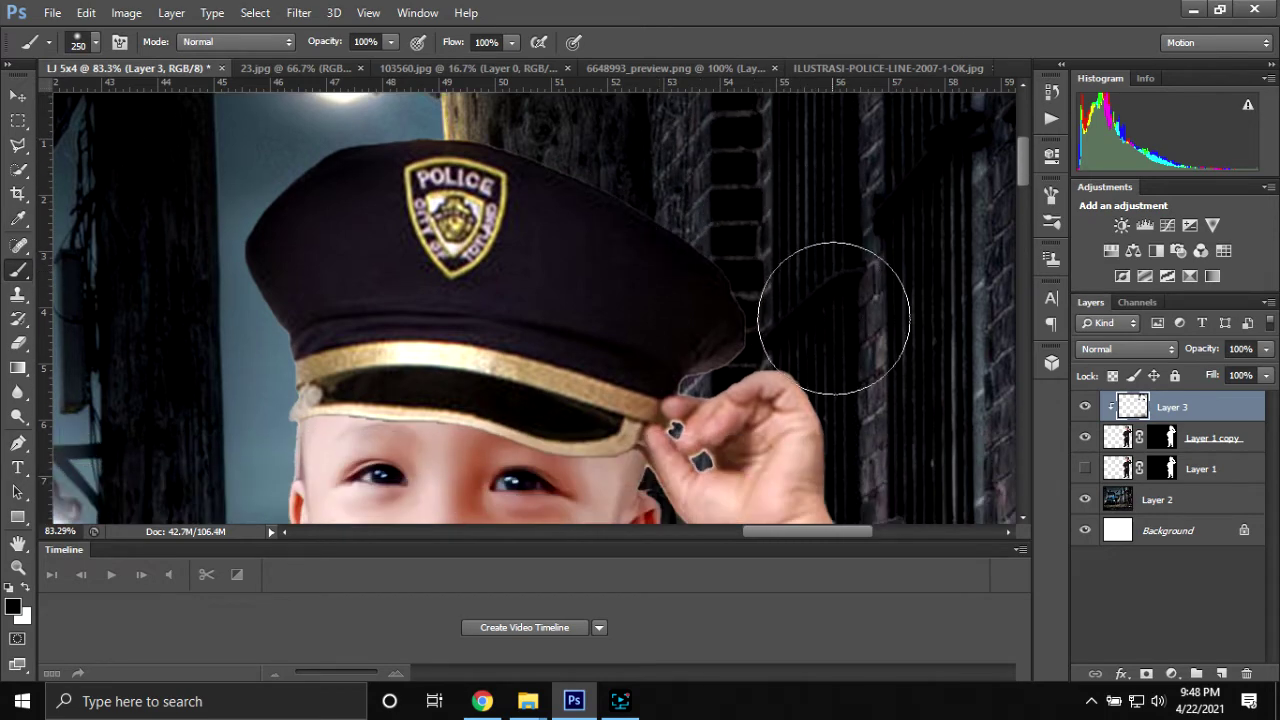
{"action": "key", "text": "bracketright"}
{"action": "key", "text": "bracketright"}
{"action": "key", "text": "bracketright"}
{"action": "scroll", "coordinate": [855, 340], "scroll_direction": "down", "scroll_amount": 1}
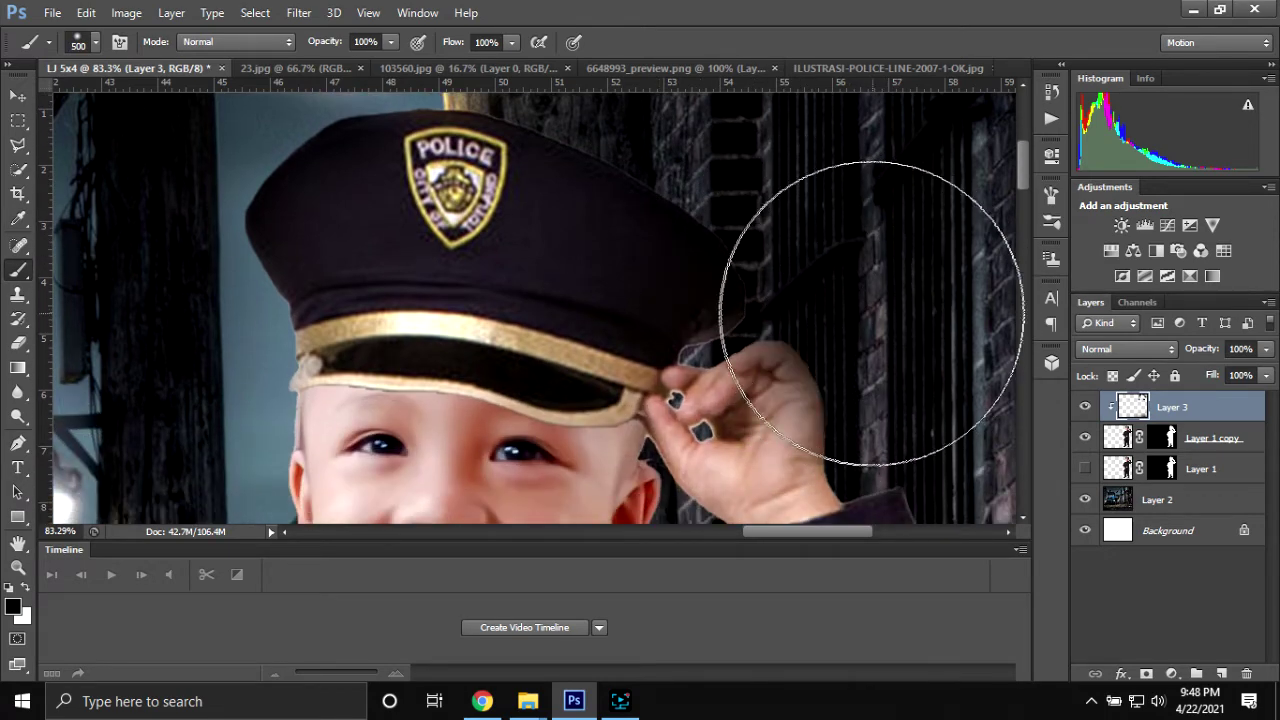
{"action": "scroll", "coordinate": [855, 310], "scroll_direction": "down", "scroll_amount": 2, "text": "alt"}
{"action": "scroll", "coordinate": [830, 400], "scroll_direction": "down", "scroll_amount": 2, "text": "alt"}
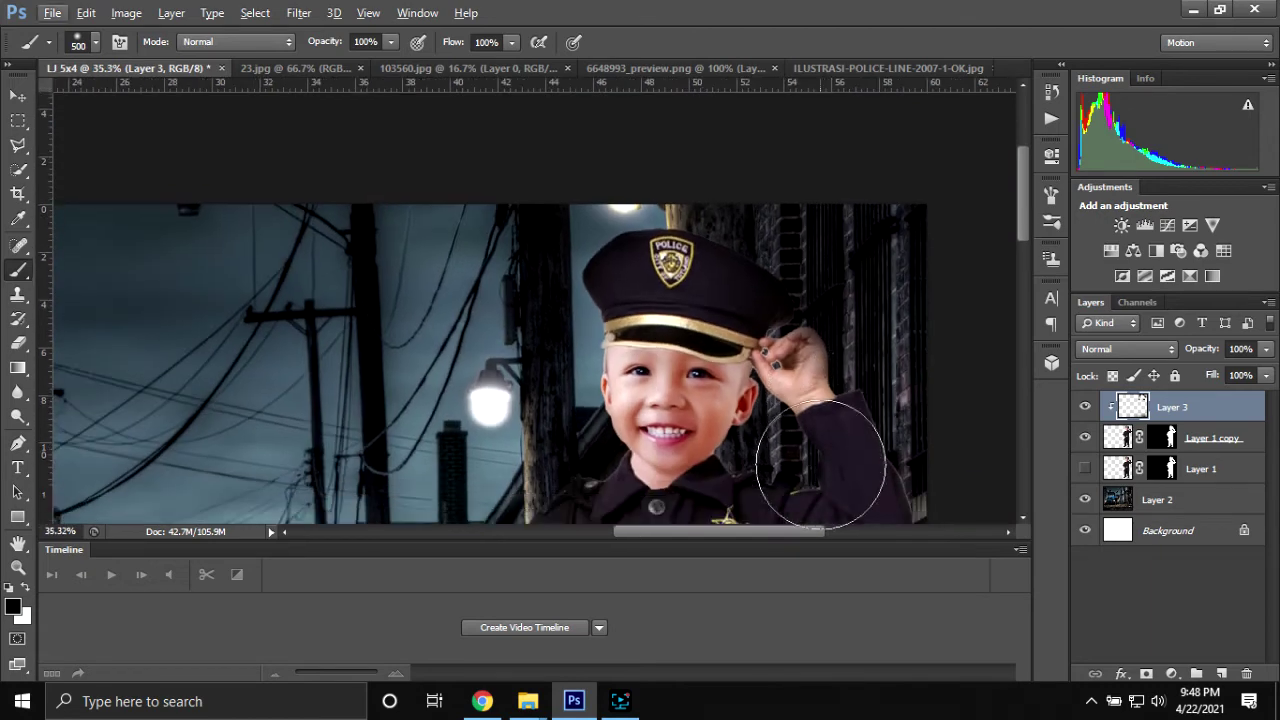
{"action": "scroll", "coordinate": [814, 471], "scroll_direction": "down", "scroll_amount": 1}
{"action": "scroll", "coordinate": [773, 390], "scroll_direction": "up", "scroll_amount": 2, "text": "alt"}
{"action": "scroll", "coordinate": [823, 383], "scroll_direction": "up", "scroll_amount": 3, "text": "alt"}
- Paint out the light halos around the dark round tips in the boy's hand with a tiny brush
{"action": "scroll", "coordinate": [771, 337], "scroll_direction": "up", "scroll_amount": 2, "text": "alt"}
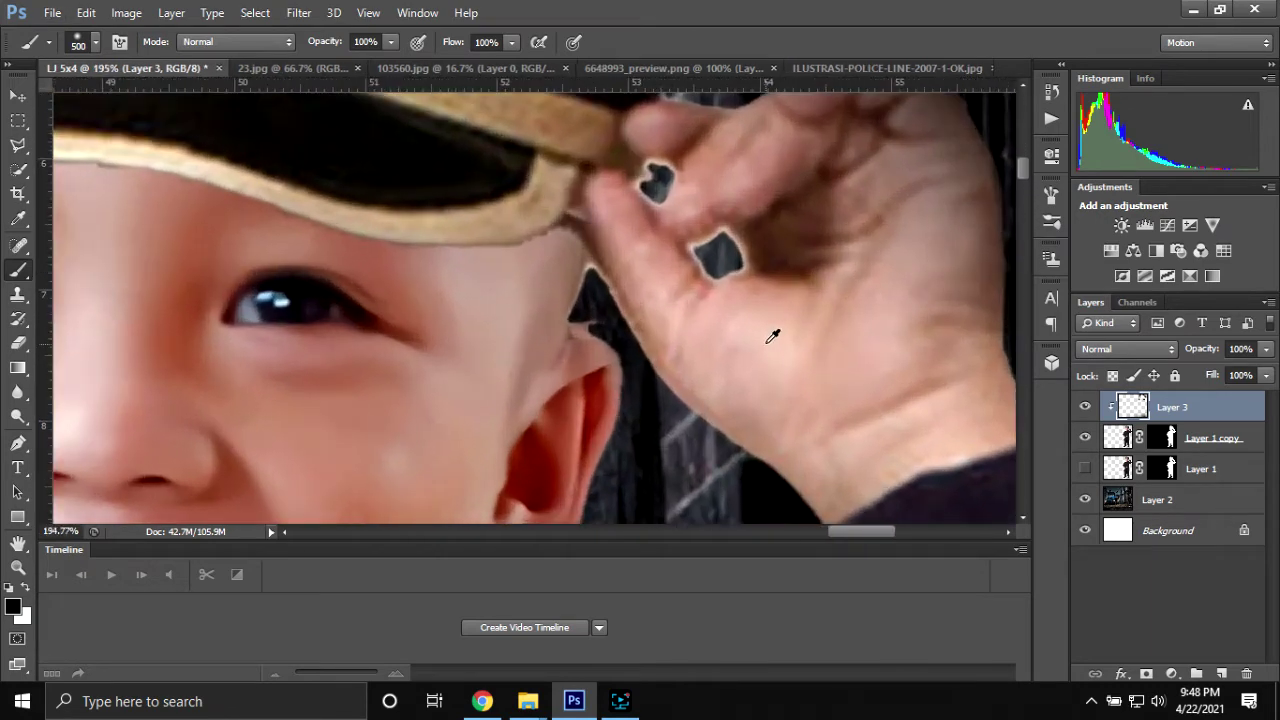
{"action": "scroll", "coordinate": [740, 270], "scroll_direction": "up", "scroll_amount": 2, "text": "alt"}
{"action": "scroll", "coordinate": [740, 270], "scroll_direction": "up", "scroll_amount": 2, "text": "alt"}
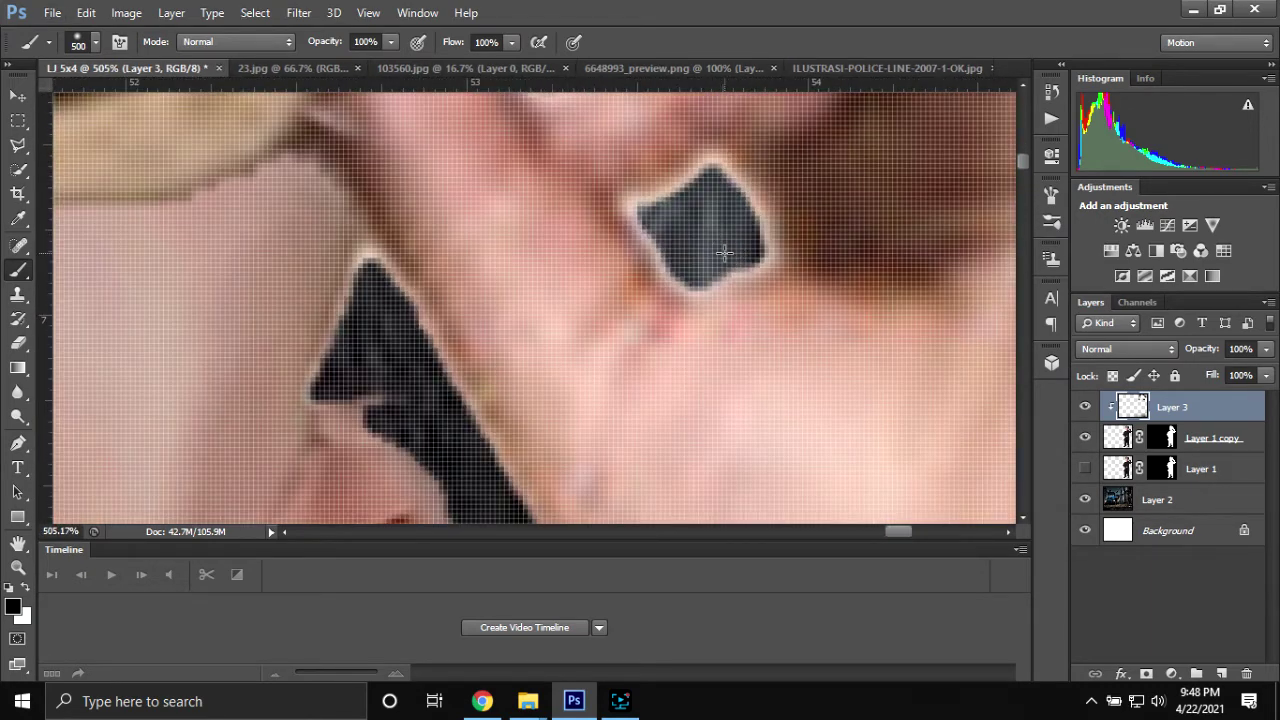
{"action": "key", "text": "bracketleft"}
{"action": "key", "text": "bracketleft"}
{"action": "key", "text": "bracketleft"}
{"action": "key", "text": "bracketleft"}
{"action": "key", "text": "bracketleft"}
{"action": "key", "text": "bracketleft"}
{"action": "key", "text": "bracketleft"}
{"action": "key", "text": "bracketleft"}
{"action": "key", "text": "bracketleft"}
{"action": "key", "text": "bracketleft"}
{"action": "mouse_move", "coordinate": [710, 232]}
{"action": "left_mouse_down"}
{"action": "mouse_move", "coordinate": [690, 250]}
{"action": "mouse_move", "coordinate": [740, 215]}
{"action": "mouse_move", "coordinate": [686, 214]}
{"action": "mouse_move", "coordinate": [707, 235]}
{"action": "mouse_move", "coordinate": [686, 214]}
{"action": "mouse_move", "coordinate": [700, 245]}
{"action": "left_mouse_up"}
{"action": "scroll", "coordinate": [543, 251], "scroll_direction": "up", "scroll_amount": 2}
{"action": "scroll", "coordinate": [560, 228], "scroll_direction": "up", "scroll_amount": 2}
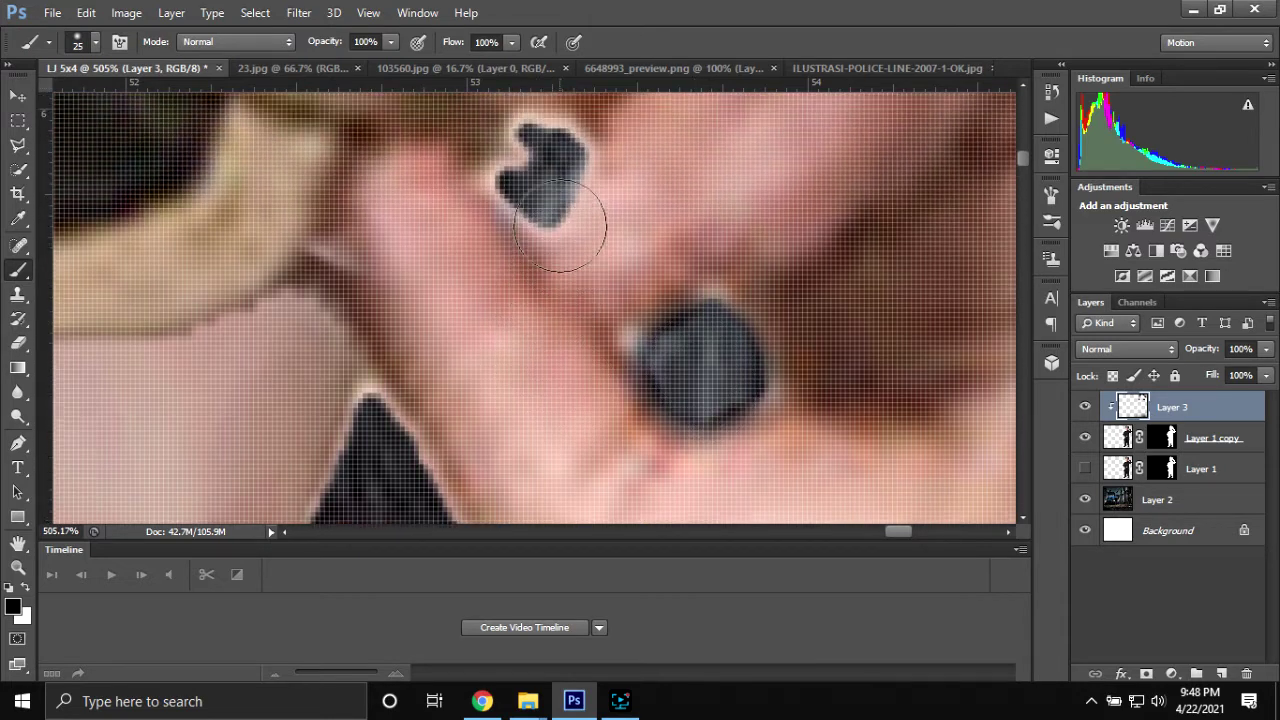
{"action": "scroll", "coordinate": [560, 228], "scroll_direction": "up", "scroll_amount": 1}
{"action": "key", "text": "p"}
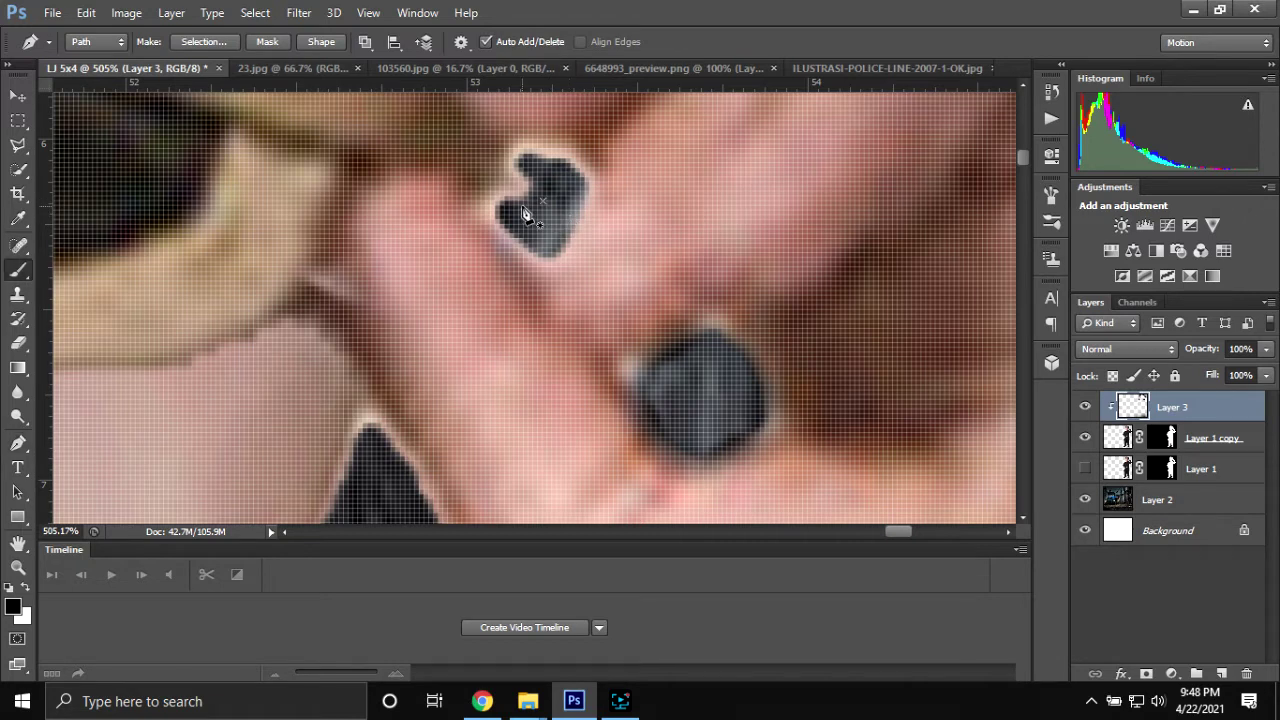
{"action": "key", "text": "b"}
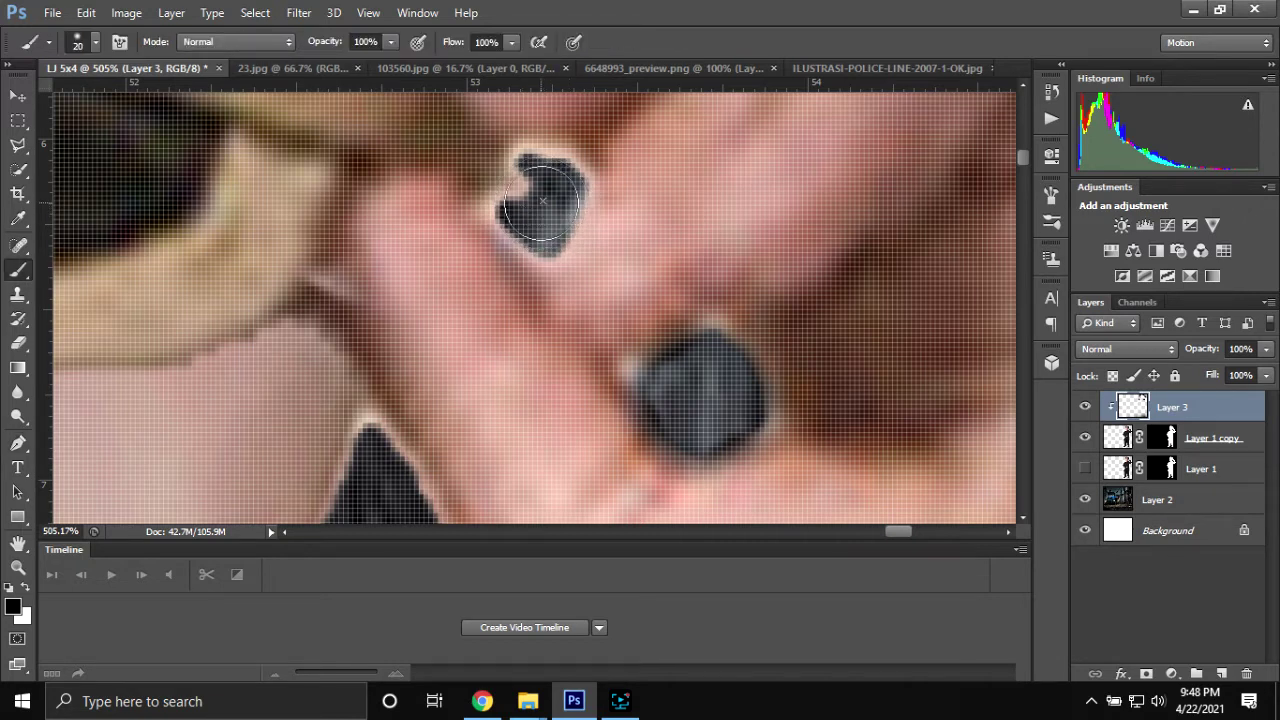
{"action": "left_click_drag", "start_coordinate": [545, 186], "coordinate": [556, 222]}
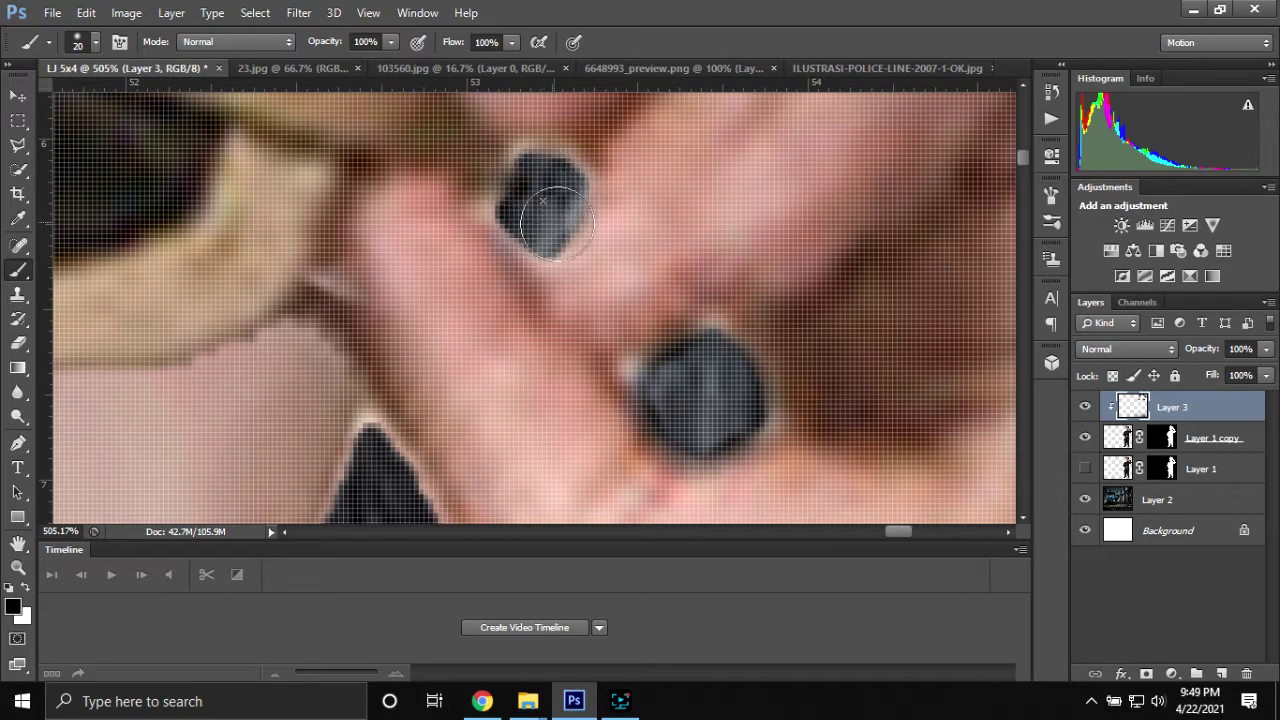
- Darken the light fringe at the collar's top point, left edge and between ear and neck
{"action": "scroll", "coordinate": [635, 290], "scroll_direction": "down", "scroll_amount": 1}
{"action": "scroll", "coordinate": [440, 400], "scroll_direction": "down", "scroll_amount": 4}
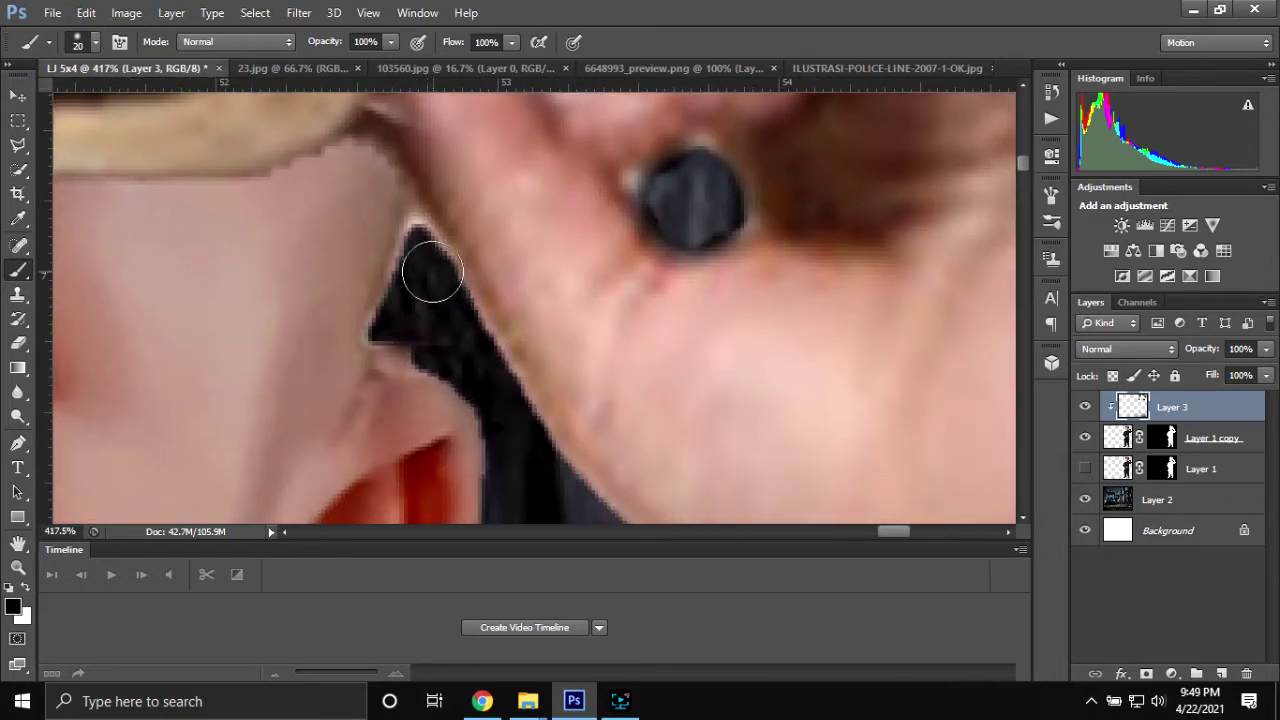
{"action": "left_click_drag", "start_coordinate": [424, 250], "coordinate": [416, 275]}
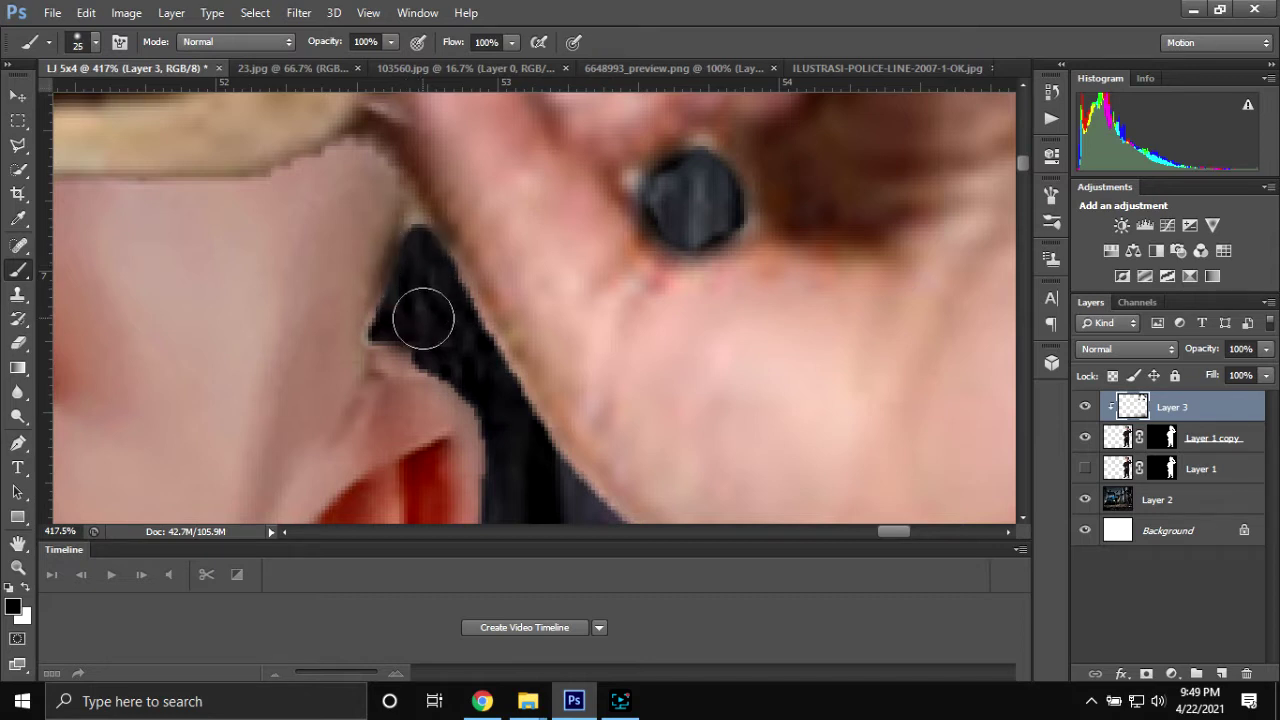
{"action": "left_click_drag", "start_coordinate": [432, 318], "coordinate": [427, 314]}
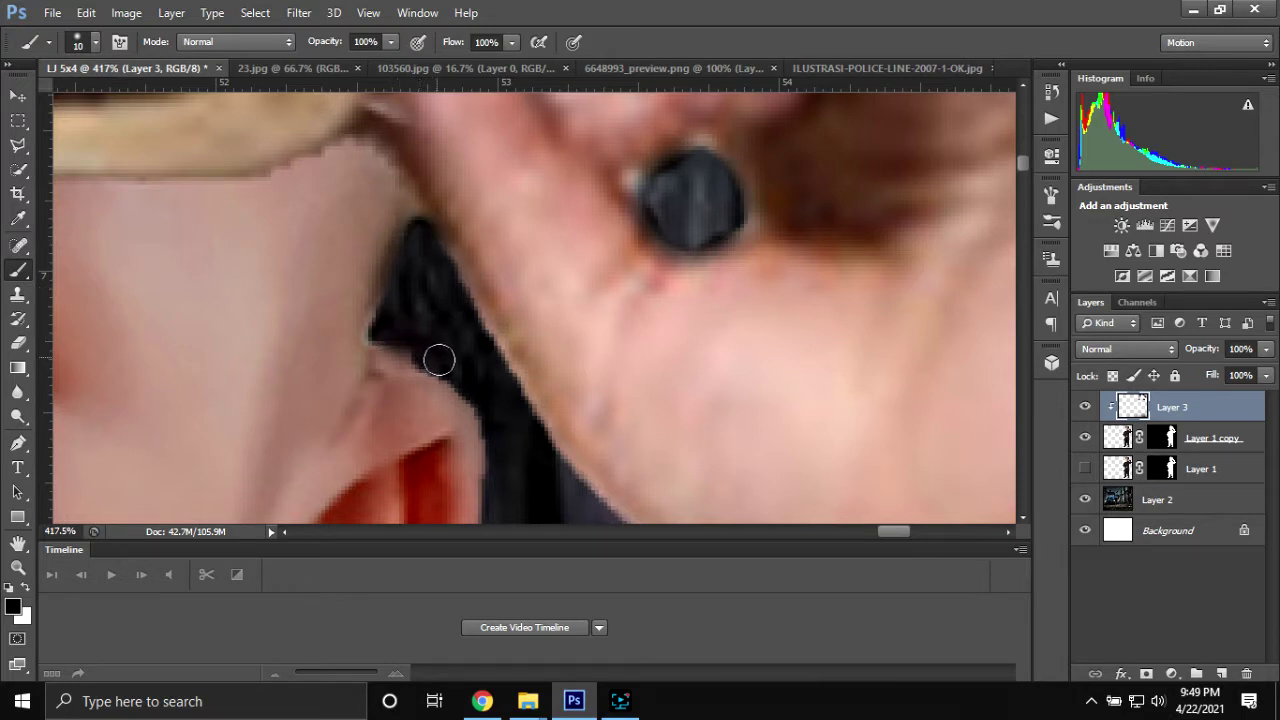
{"action": "scroll", "coordinate": [497, 377], "scroll_direction": "down", "scroll_amount": 3}
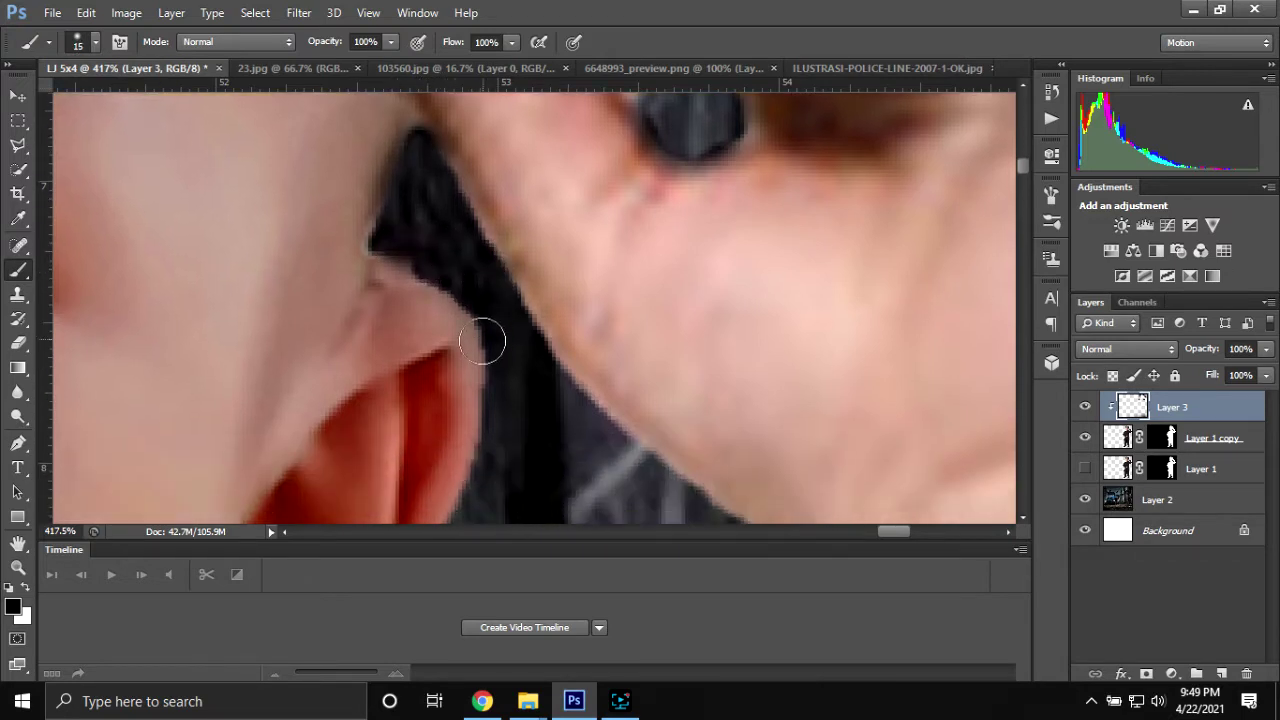
{"action": "left_click_drag", "start_coordinate": [450, 201], "coordinate": [493, 299]}
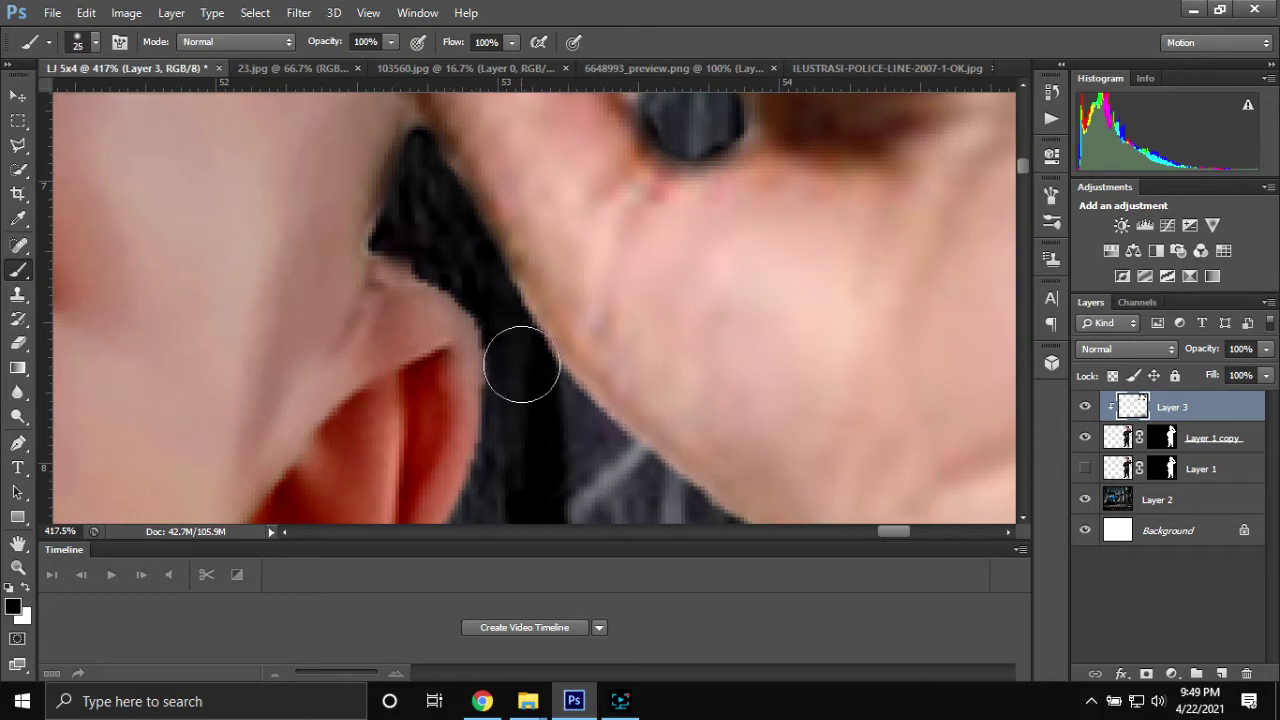
{"action": "left_click_drag", "start_coordinate": [521, 342], "coordinate": [551, 394]}
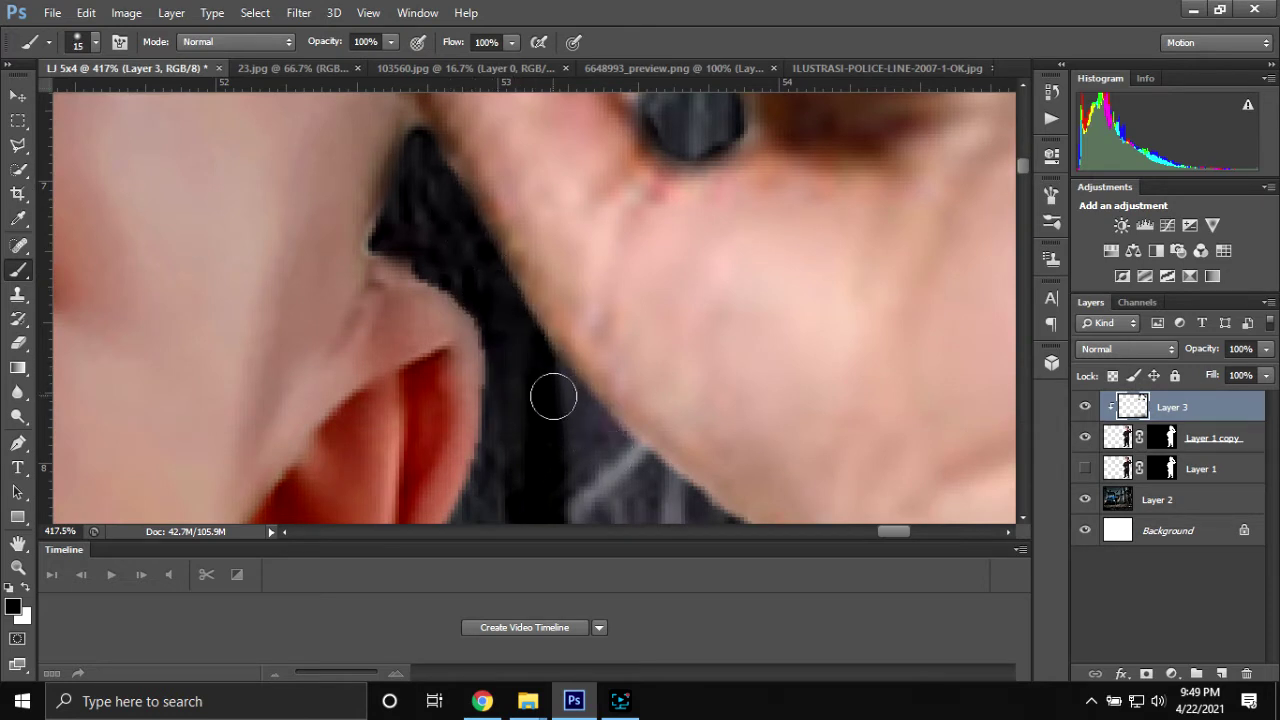
- Paint the light shirt edge dark along the neck and near the raised hand
{"action": "scroll", "coordinate": [551, 394], "scroll_direction": "down", "scroll_amount": 2}
{"action": "scroll", "coordinate": [634, 371], "scroll_direction": "down", "scroll_amount": 2}
{"action": "scroll", "coordinate": [708, 420], "scroll_direction": "down", "scroll_amount": 1}
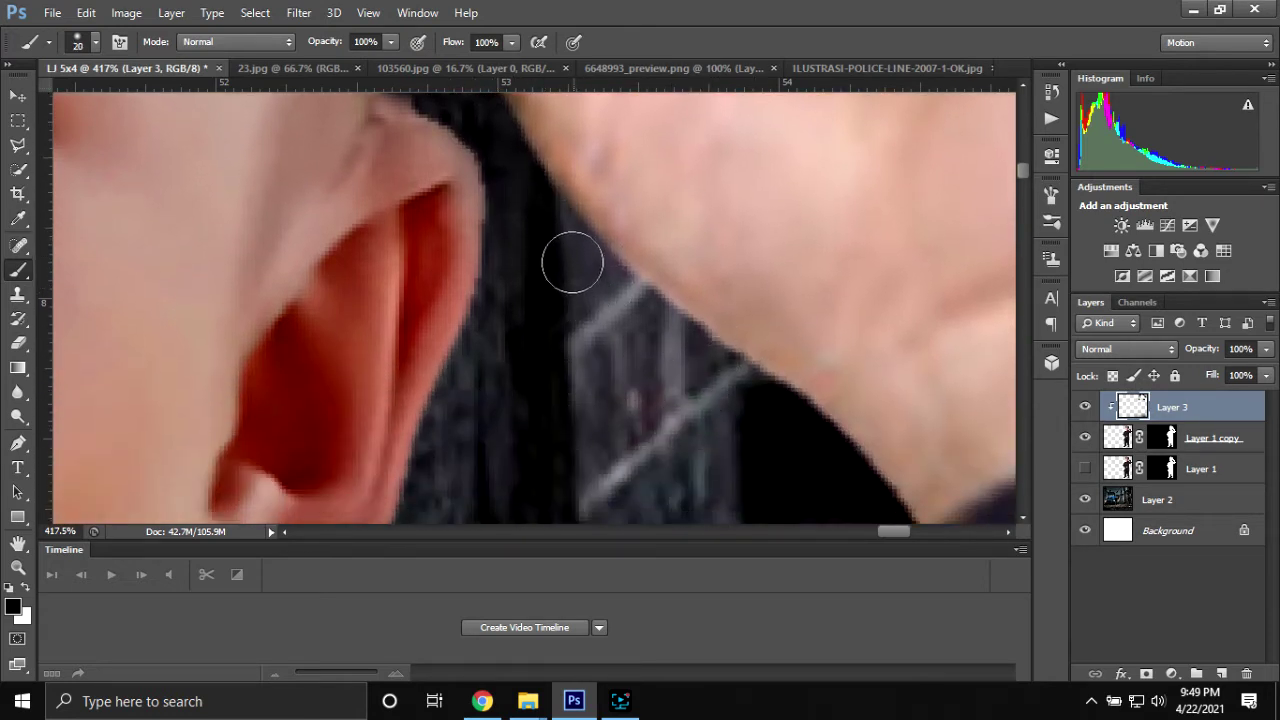
{"action": "left_click_drag", "start_coordinate": [572, 262], "coordinate": [740, 398]}
{"action": "left_click_drag", "start_coordinate": [571, 267], "coordinate": [714, 380]}
{"action": "scroll", "coordinate": [714, 380], "scroll_direction": "down", "scroll_amount": 1}
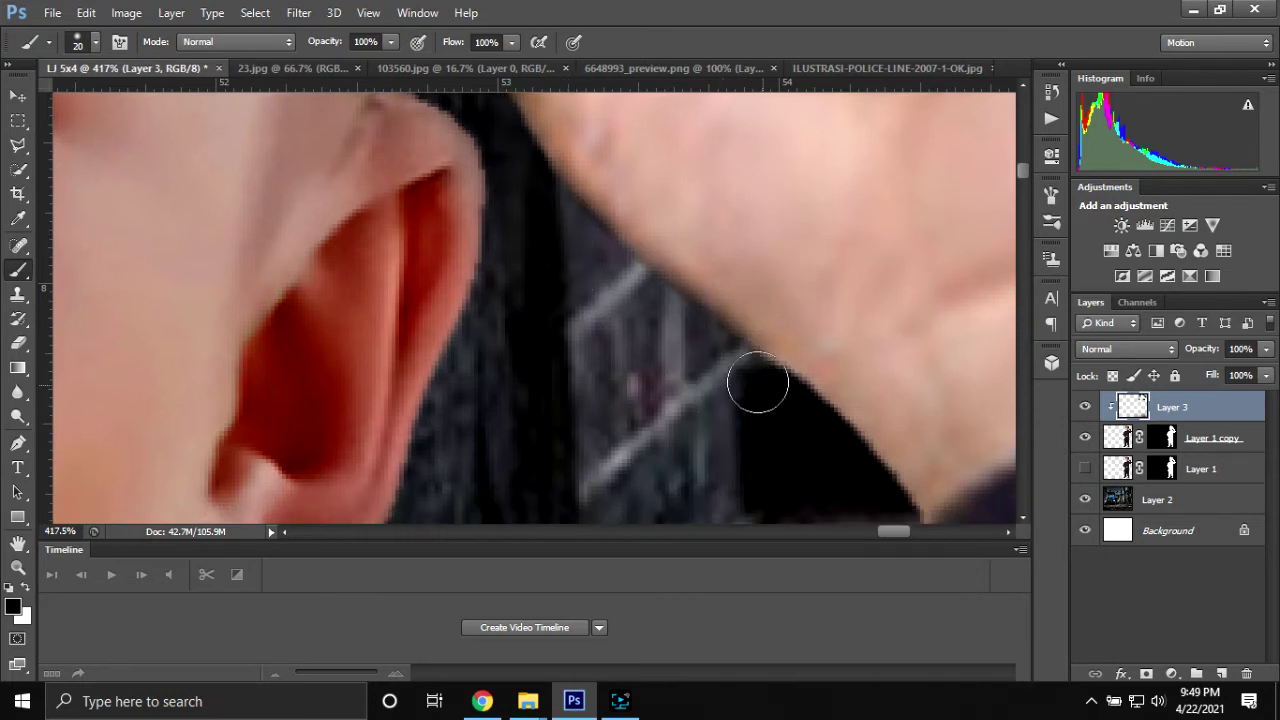
{"action": "scroll", "coordinate": [728, 373], "scroll_direction": "down", "scroll_amount": 1}
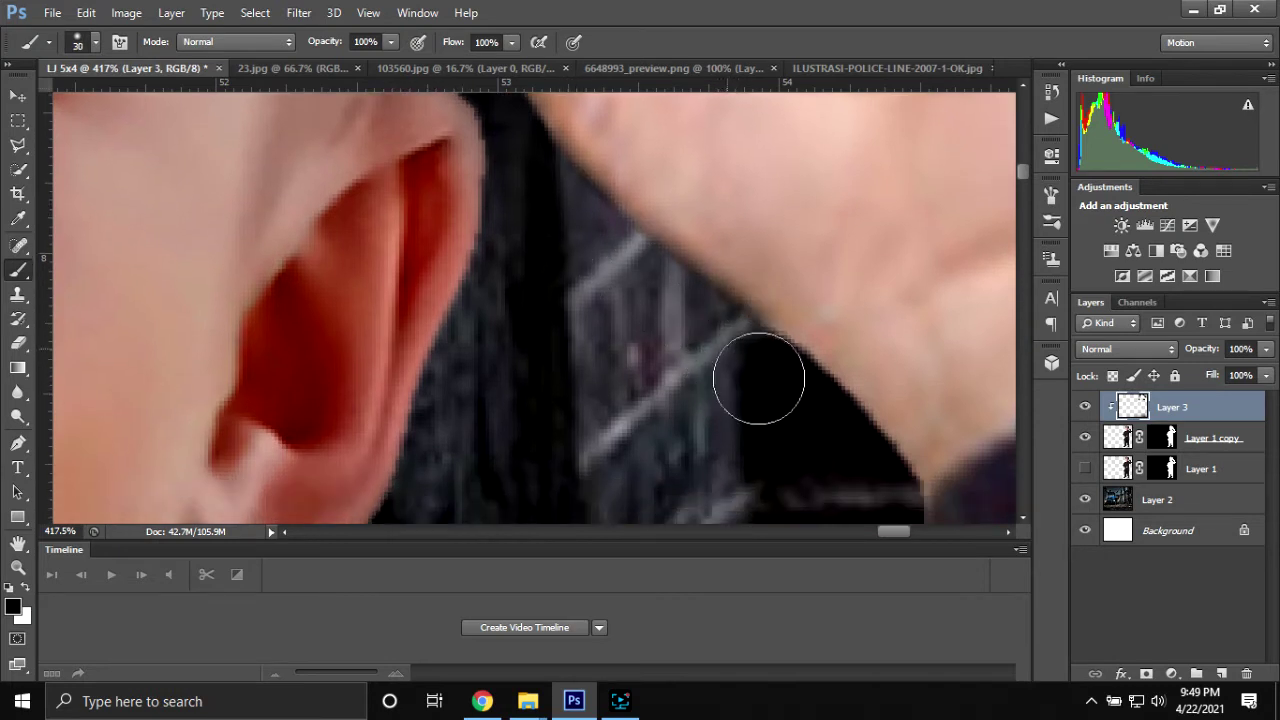
{"action": "left_click_drag", "start_coordinate": [760, 380], "coordinate": [808, 428]}
{"action": "scroll", "coordinate": [808, 428], "scroll_direction": "down", "scroll_amount": 3}
{"action": "left_click_drag", "start_coordinate": [806, 357], "coordinate": [896, 474]}
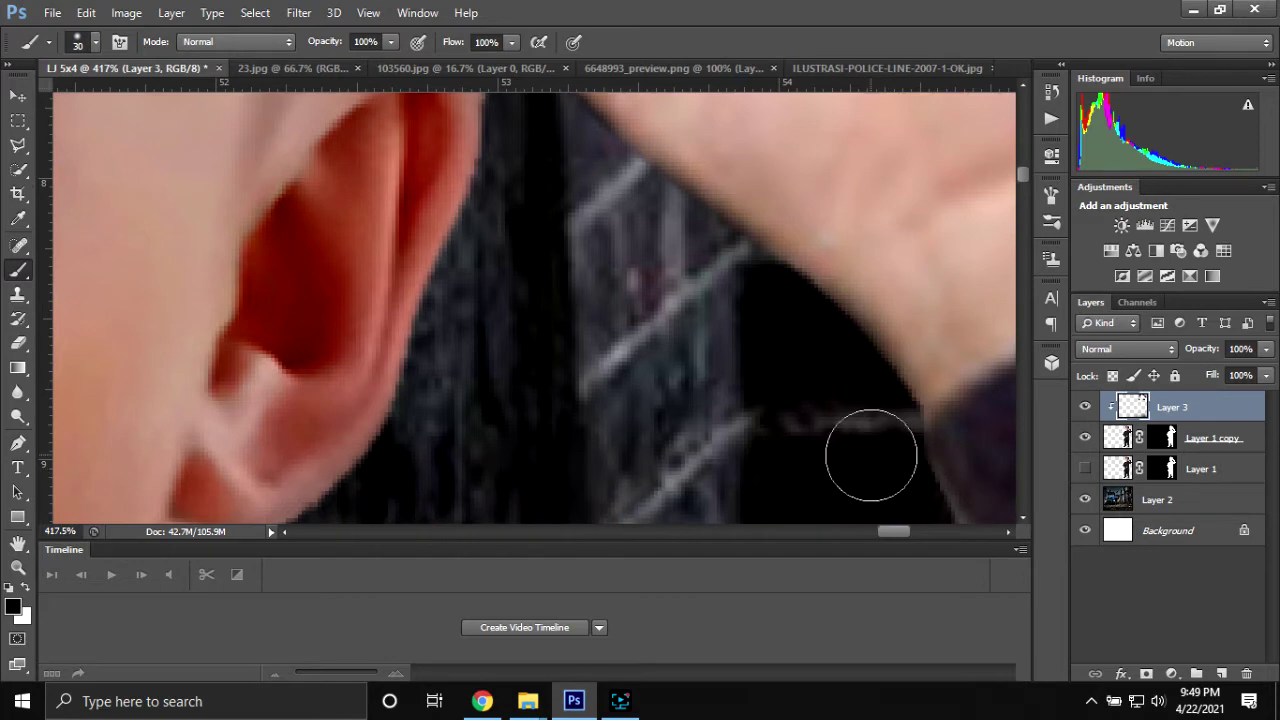
{"action": "scroll", "coordinate": [871, 455], "scroll_direction": "down", "scroll_amount": 2}
{"action": "scroll", "coordinate": [830, 452], "scroll_direction": "down", "scroll_amount": 2}
{"action": "scroll", "coordinate": [770, 450], "scroll_direction": "down", "scroll_amount": 1}
- Zoom in and, with a 15 px brush, darken the bluish patch between cap brim and hand
{"action": "scroll", "coordinate": [716, 447], "scroll_direction": "down", "scroll_amount": 1}
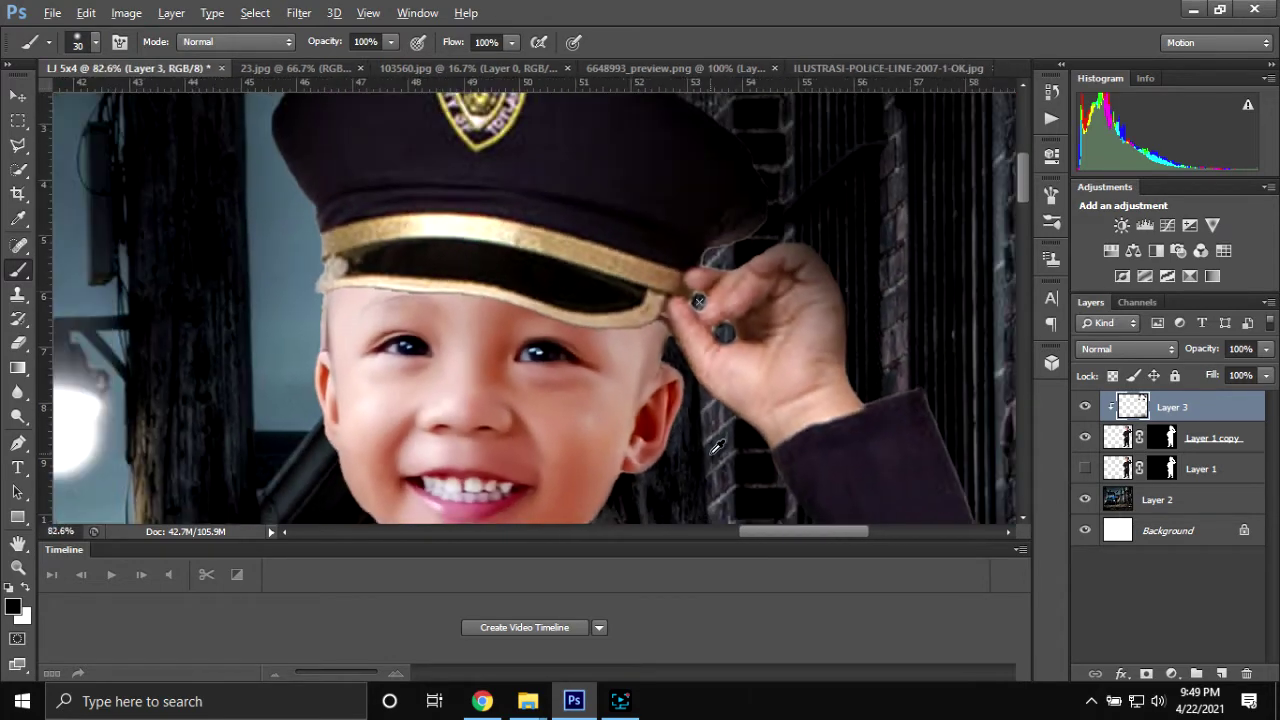
{"action": "scroll", "coordinate": [716, 447], "scroll_direction": "down", "scroll_amount": 1}
{"action": "scroll", "coordinate": [716, 420], "scroll_direction": "up", "scroll_amount": 1}
{"action": "scroll", "coordinate": [717, 380], "scroll_direction": "up", "scroll_amount": 2}
{"action": "scroll", "coordinate": [718, 345], "scroll_direction": "up", "scroll_amount": 2}
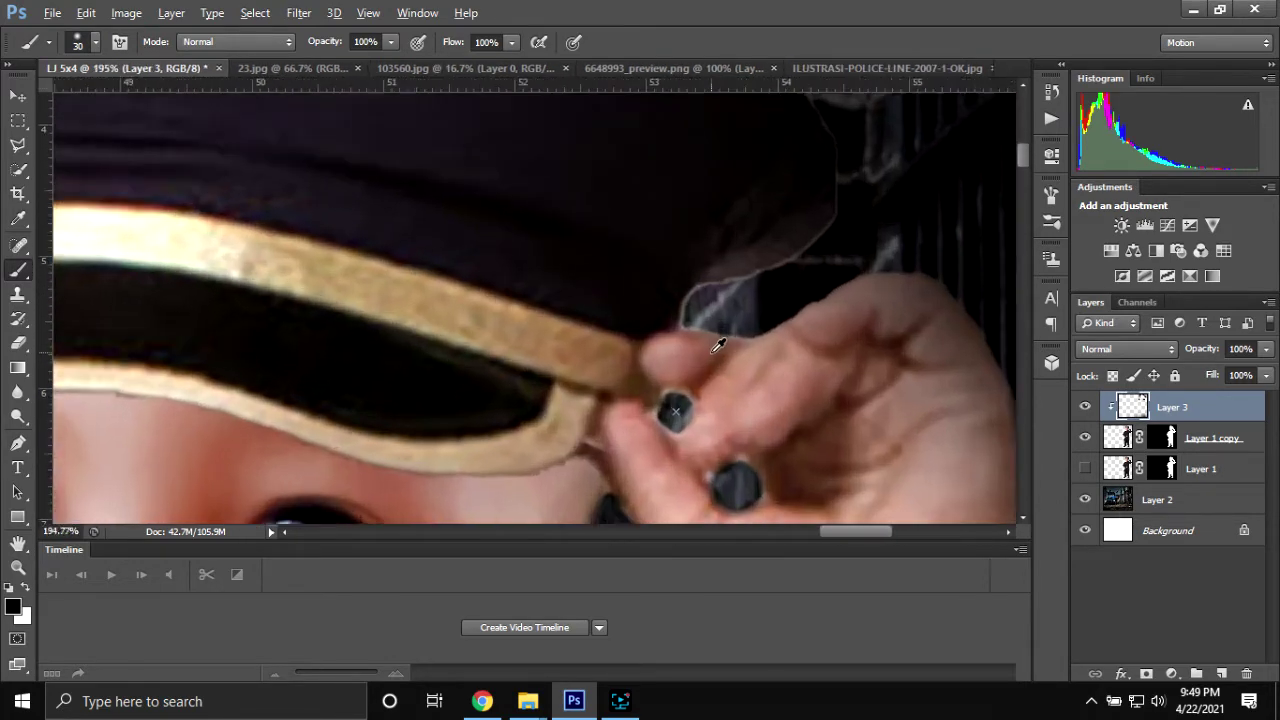
{"action": "scroll", "coordinate": [718, 345], "scroll_direction": "up", "scroll_amount": 1}
{"action": "scroll", "coordinate": [710, 310], "scroll_direction": "up", "scroll_amount": 1}
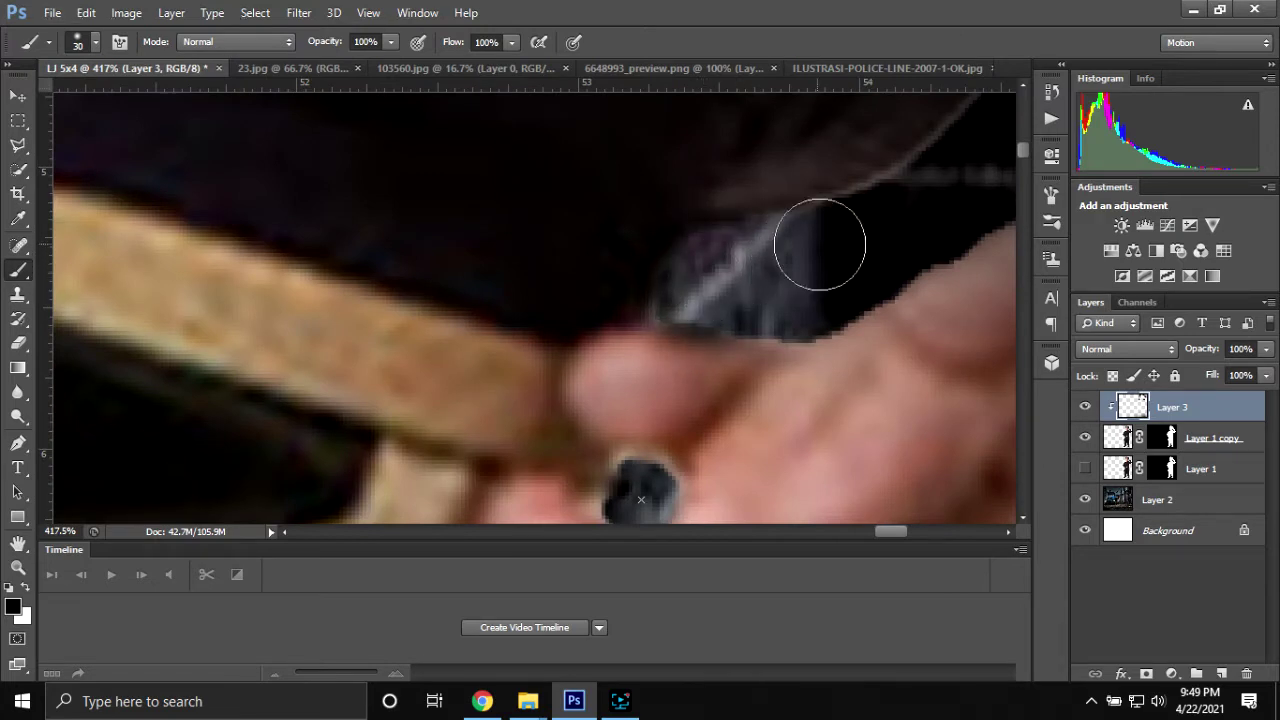
{"action": "scroll", "coordinate": [915, 218], "scroll_direction": "up", "scroll_amount": 1}
{"action": "scroll", "coordinate": [915, 218], "scroll_direction": "up", "scroll_amount": 1}
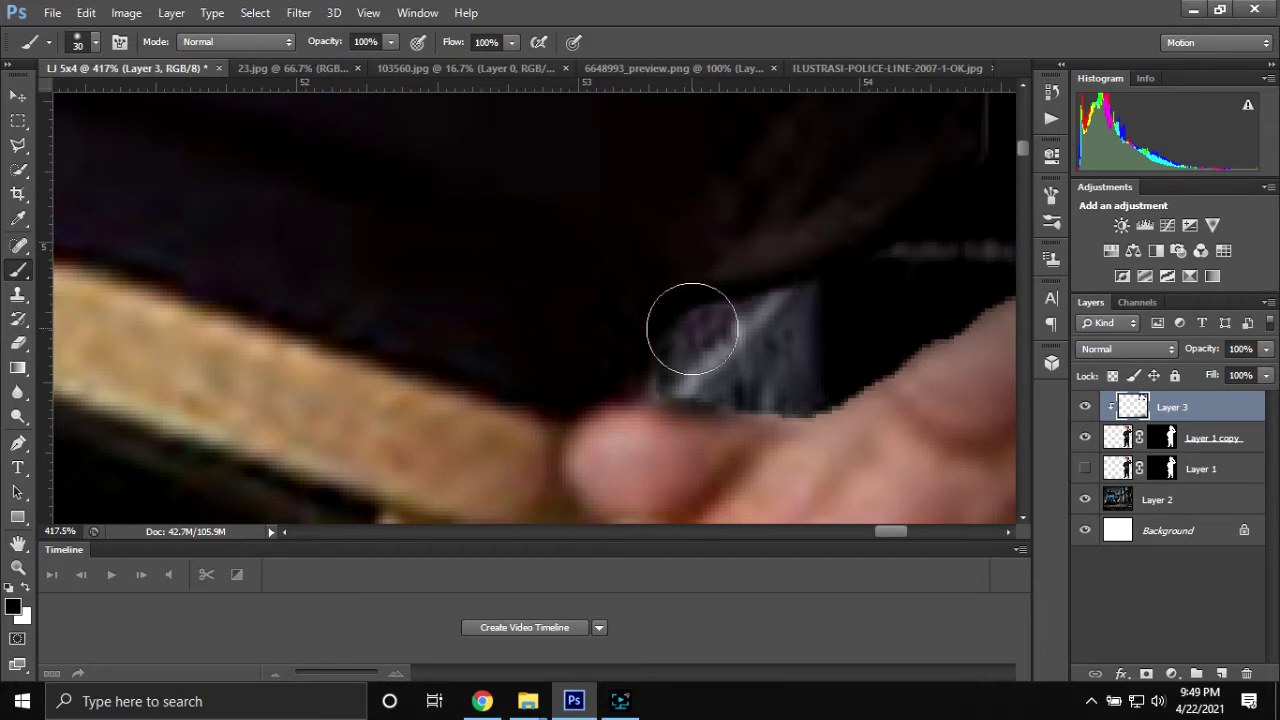
{"action": "scroll", "coordinate": [690, 340], "scroll_direction": "down", "scroll_amount": 2}
{"action": "scroll", "coordinate": [519, 410], "scroll_direction": "down", "scroll_amount": 1}
{"action": "scroll", "coordinate": [634, 414], "scroll_direction": "up", "scroll_amount": 1}
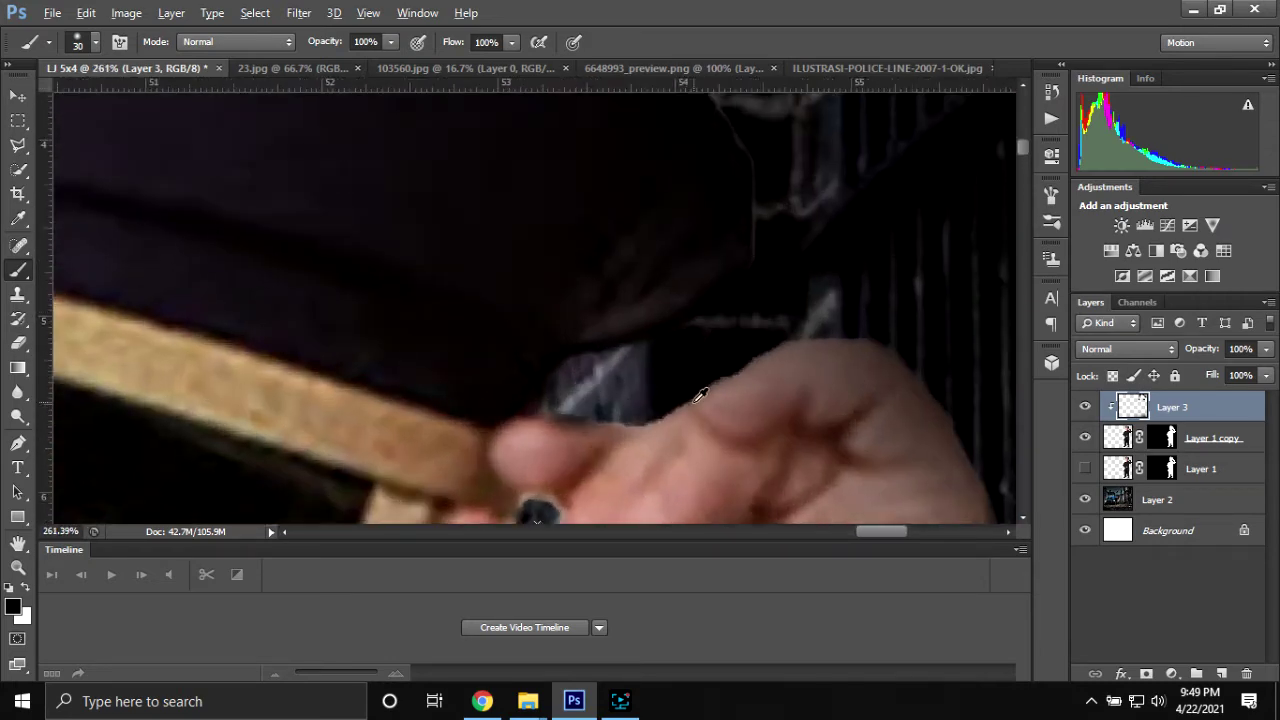
{"action": "scroll", "coordinate": [703, 394], "scroll_direction": "up", "scroll_amount": 1}
{"action": "scroll", "coordinate": [671, 400], "scroll_direction": "up", "scroll_amount": 1}
{"action": "scroll", "coordinate": [673, 401], "scroll_direction": "up", "scroll_amount": 2}
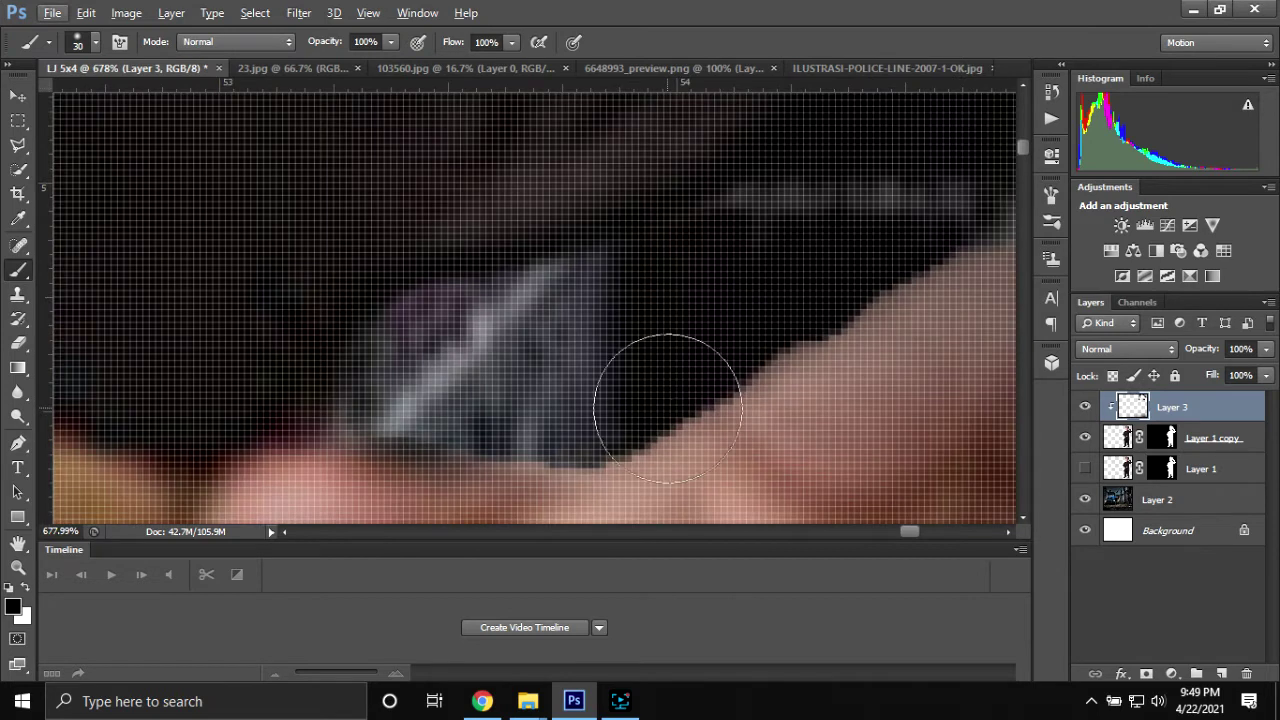
{"action": "scroll", "coordinate": [667, 408], "scroll_direction": "down", "scroll_amount": 1}
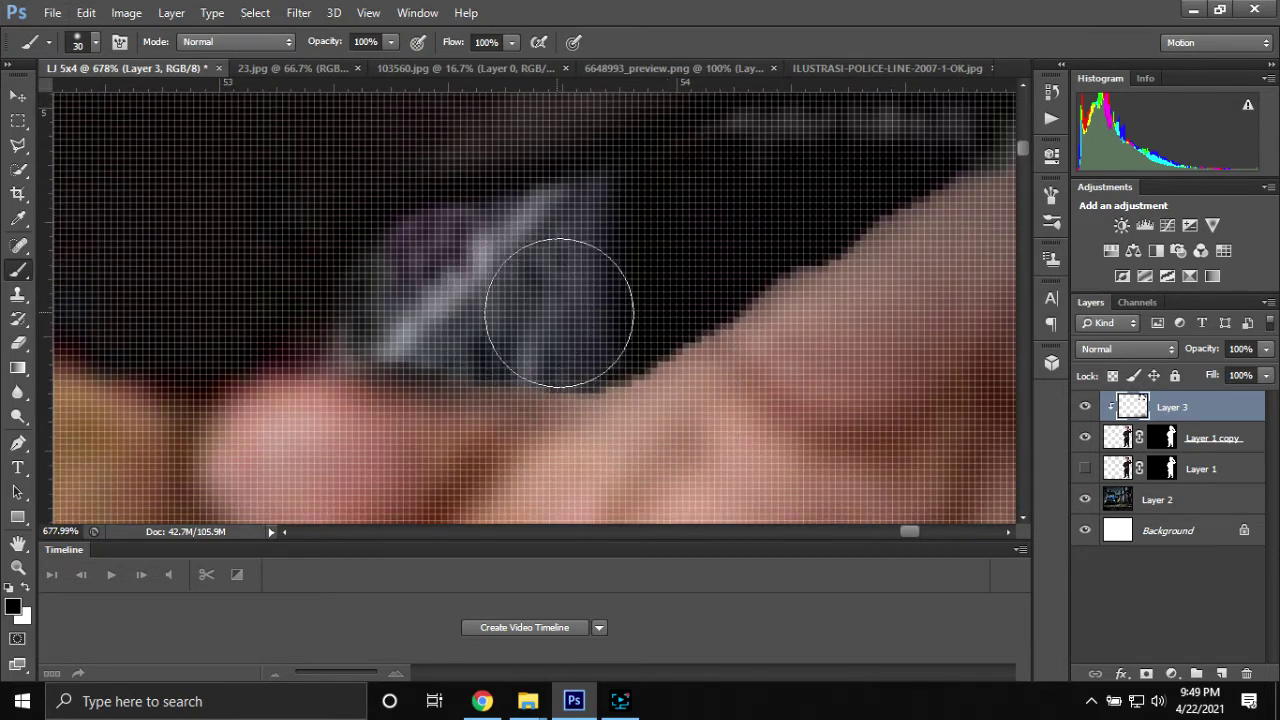
{"action": "key", "text": "bracketleft"}
{"action": "key", "text": "bracketleft"}
{"action": "key", "text": "bracketleft"}
{"action": "left_click_drag", "start_coordinate": [645, 310], "coordinate": [697, 267]}
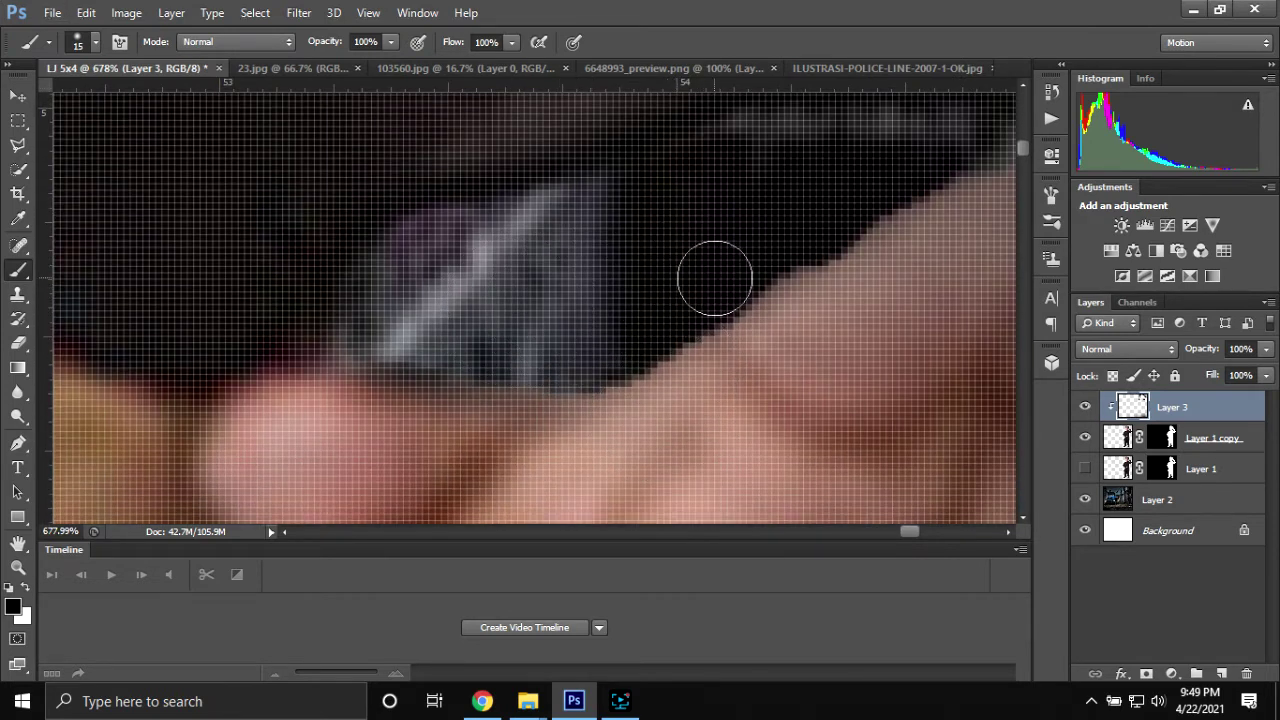
{"action": "left_click_drag", "start_coordinate": [662, 320], "coordinate": [695, 296]}
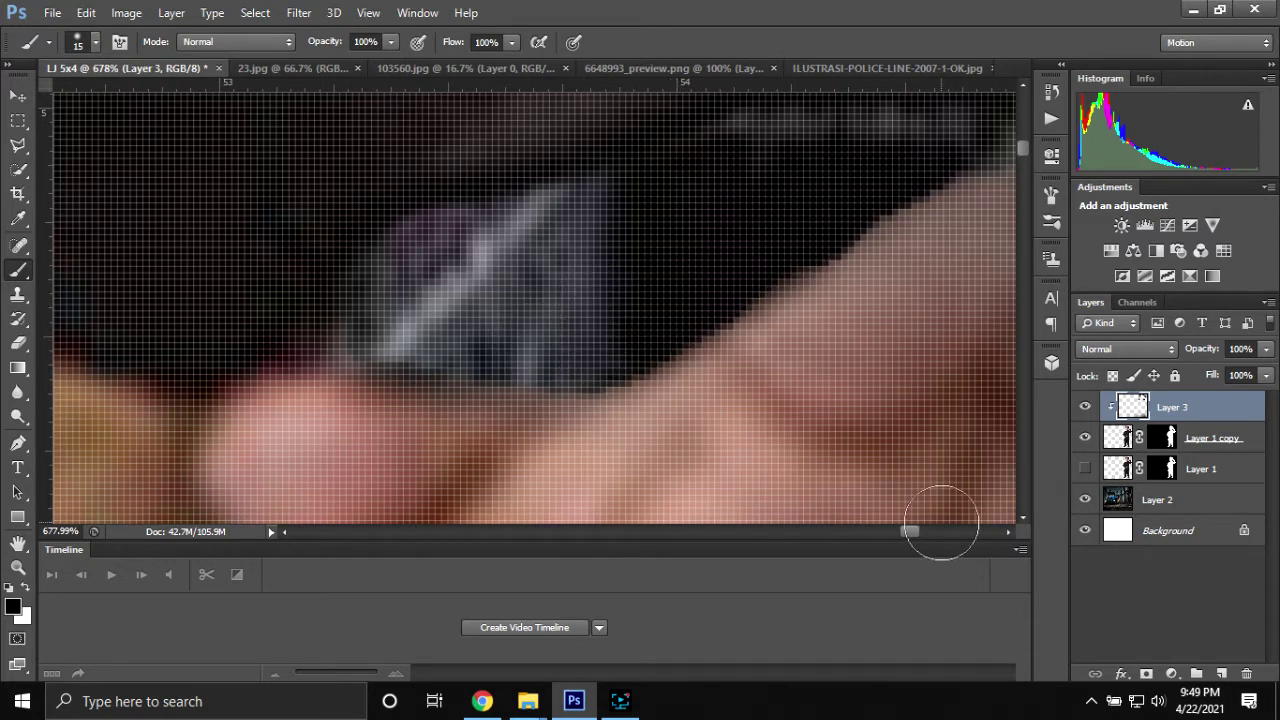
- Paint out the light fringe along the upper edge of the boy's raised hand
{"action": "left_click_drag", "start_coordinate": [914, 532], "coordinate": [928, 532]}
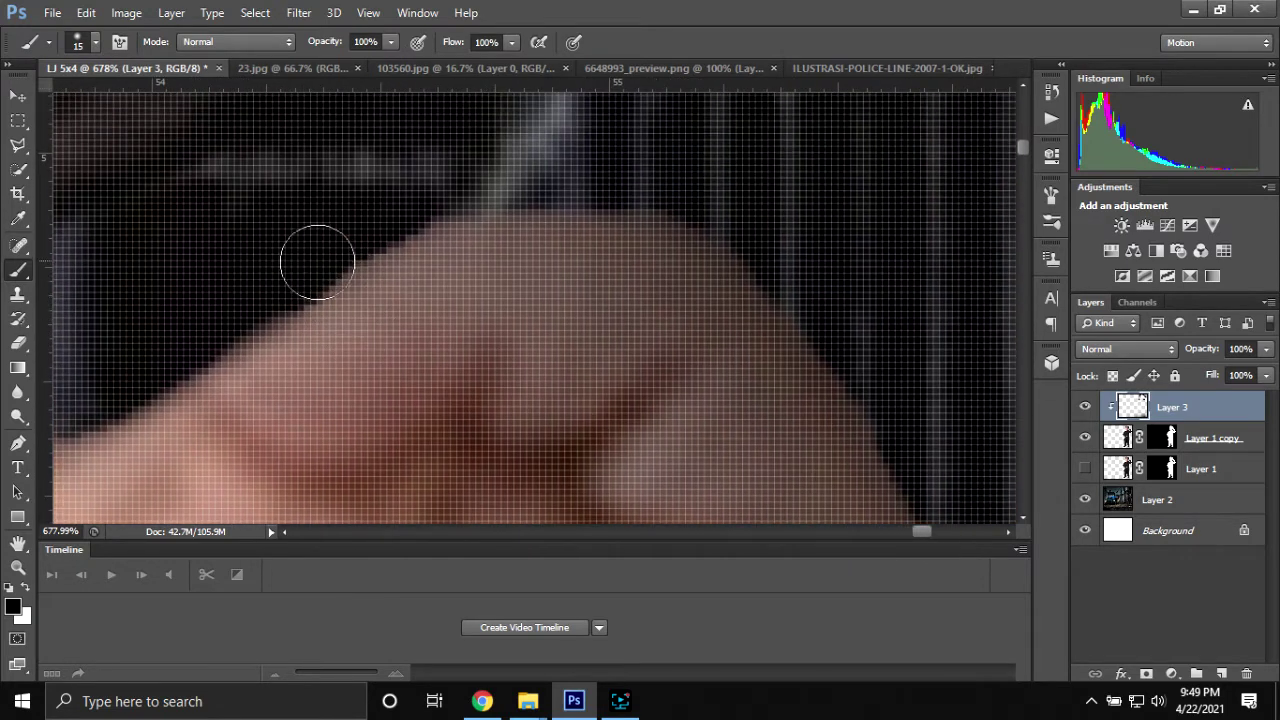
{"action": "left_click_drag", "start_coordinate": [400, 204], "coordinate": [249, 286]}
{"action": "scroll", "coordinate": [400, 323], "scroll_direction": "down", "scroll_amount": 3}
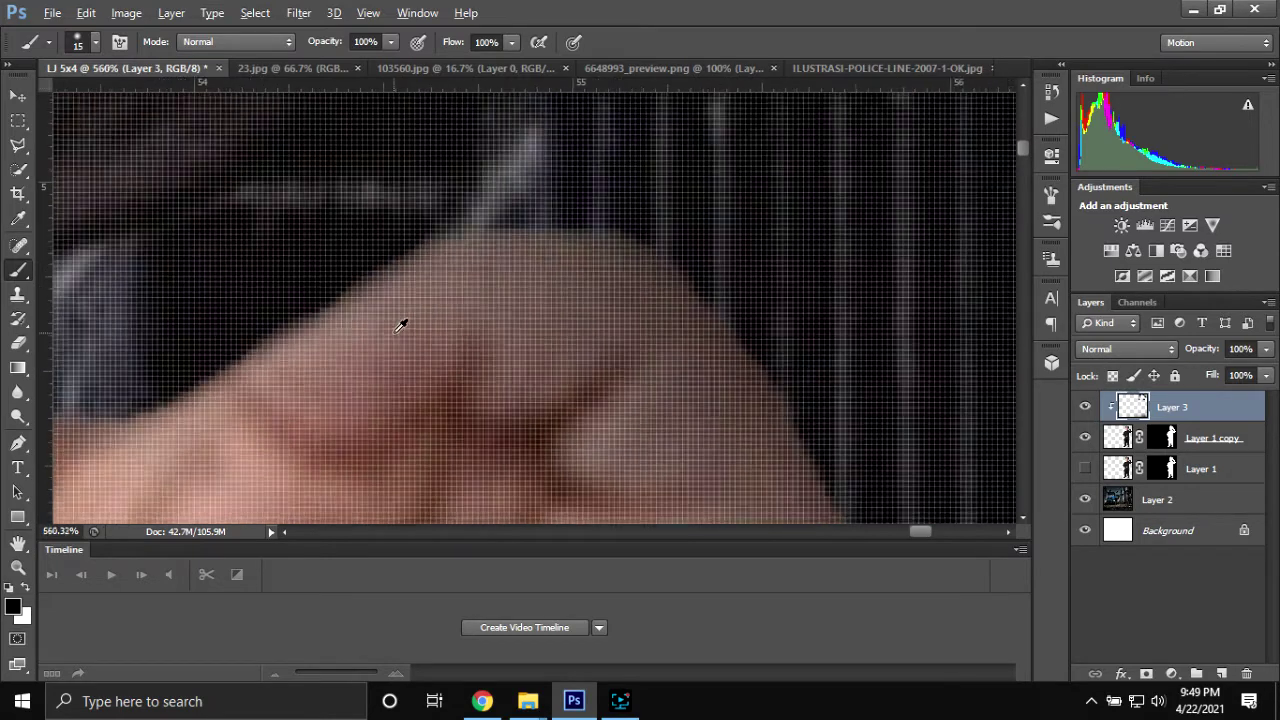
{"action": "scroll", "coordinate": [369, 343], "scroll_direction": "down", "scroll_amount": 2}
{"action": "scroll", "coordinate": [354, 346], "scroll_direction": "down", "scroll_amount": 3}
{"action": "scroll", "coordinate": [345, 377], "scroll_direction": "down", "scroll_amount": 2}
- Zoom to the whistle area, enlarge the brush slightly and paint a first dark stroke there
{"action": "scroll", "coordinate": [345, 377], "scroll_direction": "down", "scroll_amount": 2}
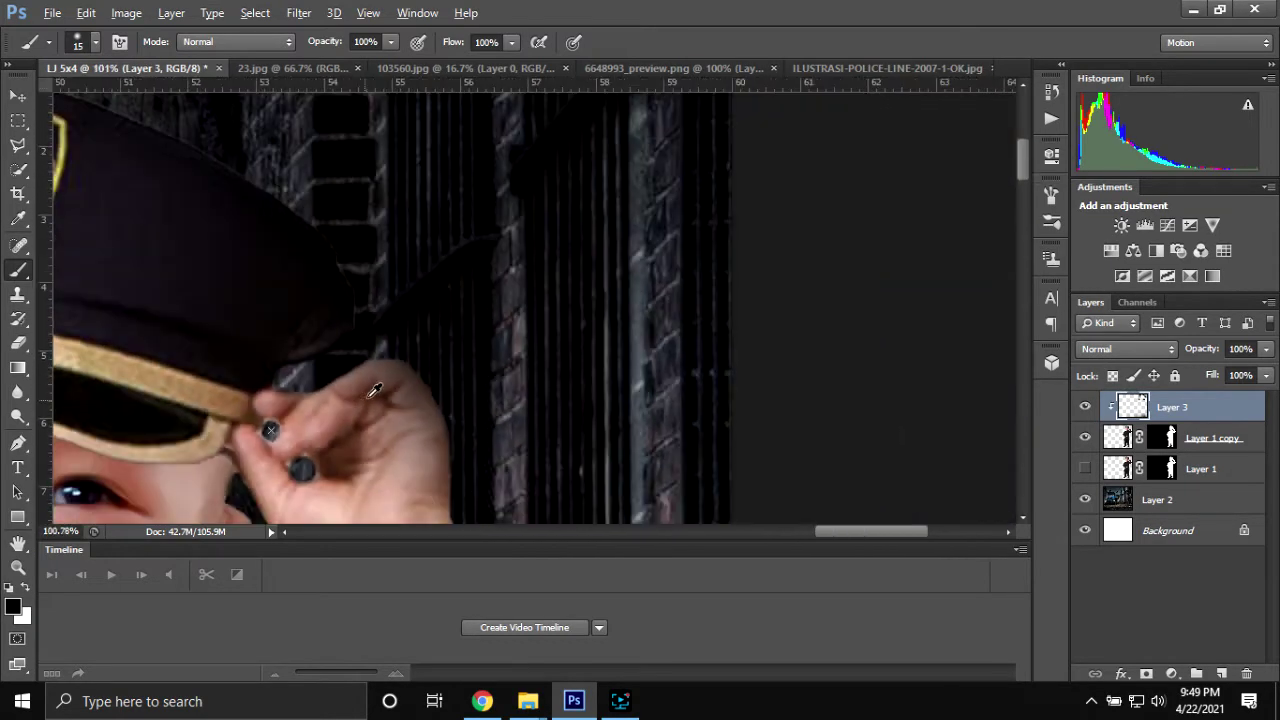
{"action": "scroll", "coordinate": [371, 386], "scroll_direction": "down", "scroll_amount": 2}
{"action": "scroll", "coordinate": [391, 400], "scroll_direction": "down", "scroll_amount": 1}
{"action": "scroll", "coordinate": [391, 423], "scroll_direction": "down", "scroll_amount": 1}
{"action": "scroll", "coordinate": [395, 478], "scroll_direction": "down", "scroll_amount": 2}
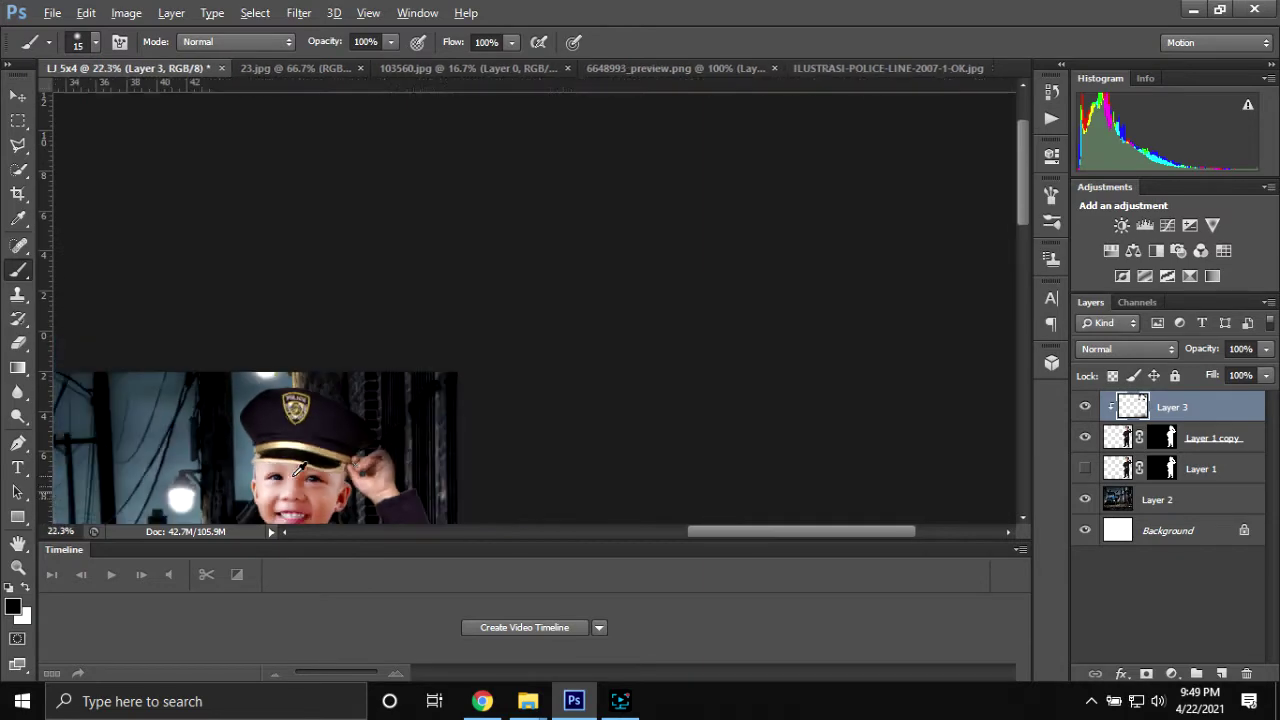
{"action": "scroll", "coordinate": [350, 476], "scroll_direction": "down", "scroll_amount": 1}
{"action": "scroll", "coordinate": [300, 475], "scroll_direction": "up", "scroll_amount": 1}
{"action": "scroll", "coordinate": [248, 473], "scroll_direction": "up", "scroll_amount": 2}
{"action": "scroll", "coordinate": [248, 473], "scroll_direction": "up", "scroll_amount": 2}
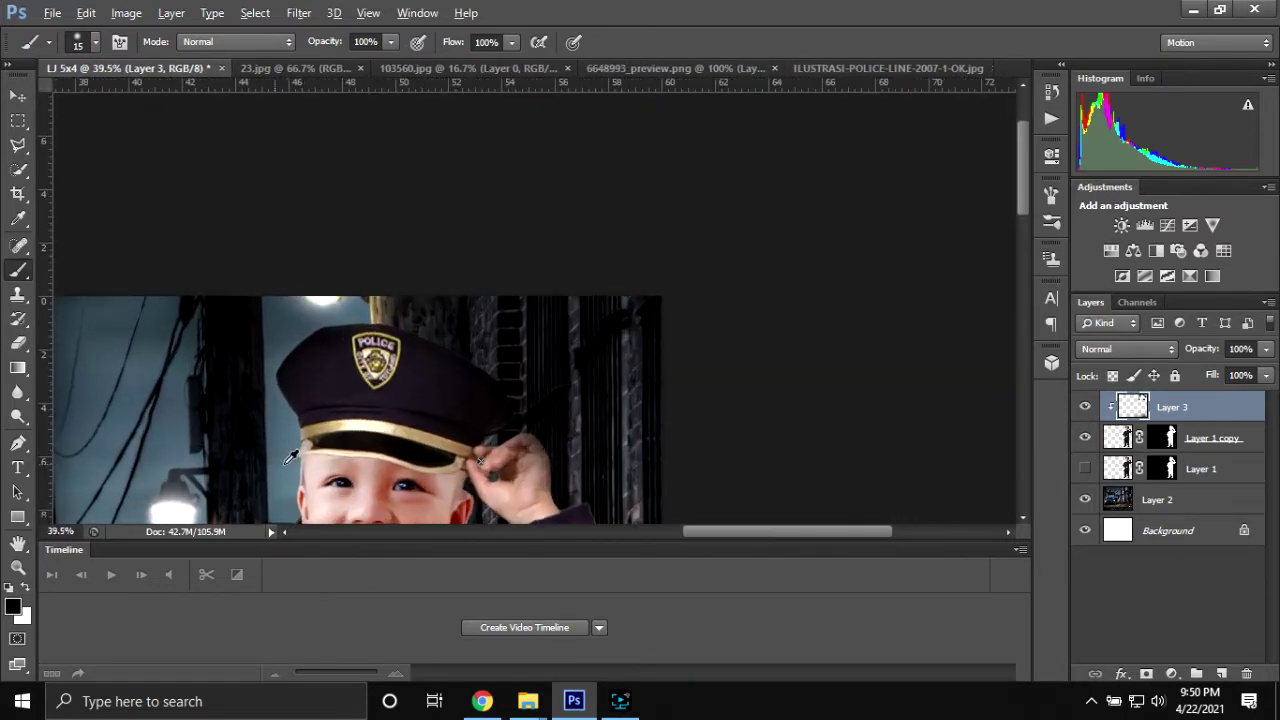
{"action": "scroll", "coordinate": [270, 465], "scroll_direction": "up", "scroll_amount": 2}
{"action": "scroll", "coordinate": [284, 449], "scroll_direction": "up", "scroll_amount": 1}
{"action": "scroll", "coordinate": [284, 443], "scroll_direction": "up", "scroll_amount": 1}
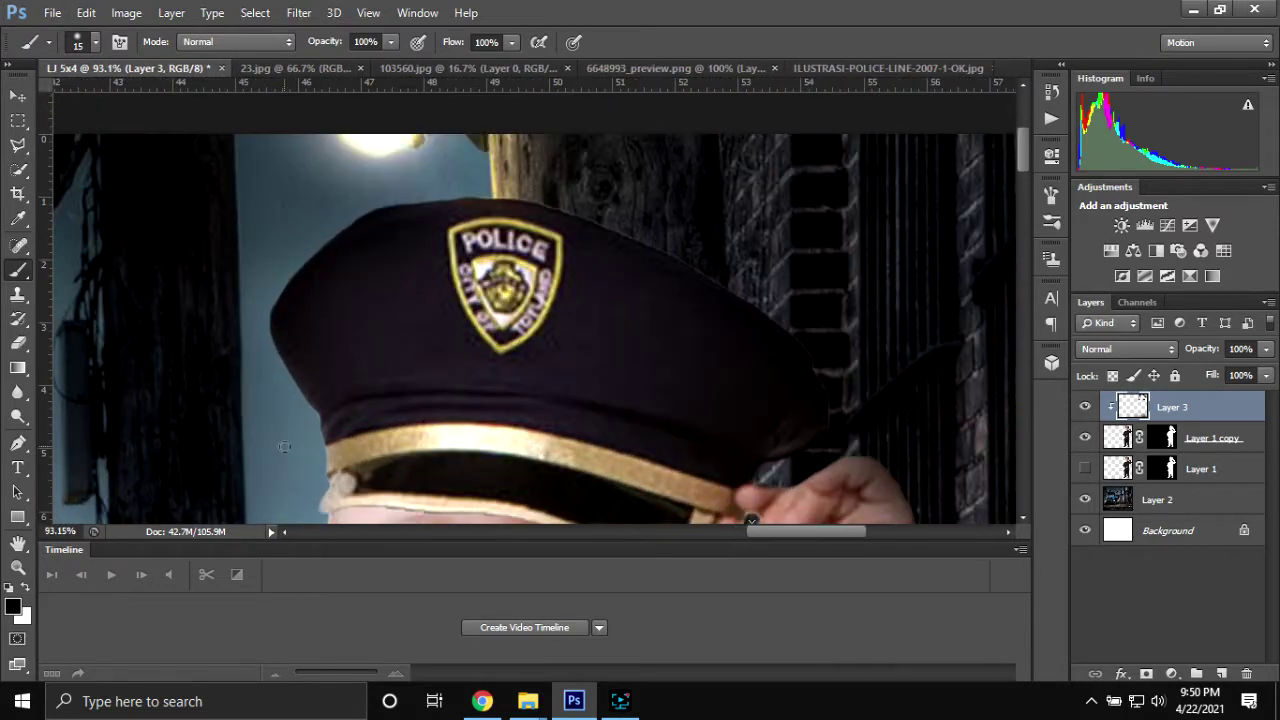
{"action": "scroll", "coordinate": [283, 437], "scroll_direction": "up", "scroll_amount": 1}
{"action": "scroll", "coordinate": [282, 429], "scroll_direction": "up", "scroll_amount": 1}
{"action": "scroll", "coordinate": [284, 420], "scroll_direction": "up", "scroll_amount": 7}
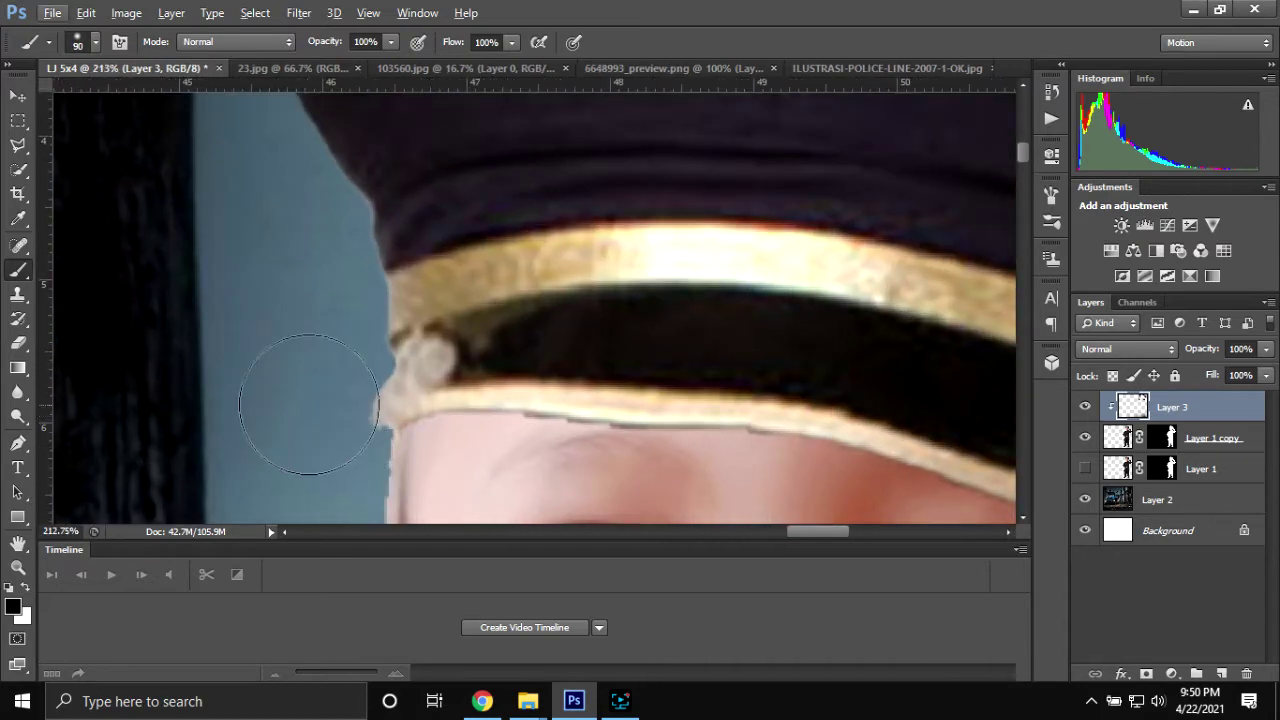
{"action": "scroll", "coordinate": [293, 302], "scroll_direction": "down", "scroll_amount": 1}
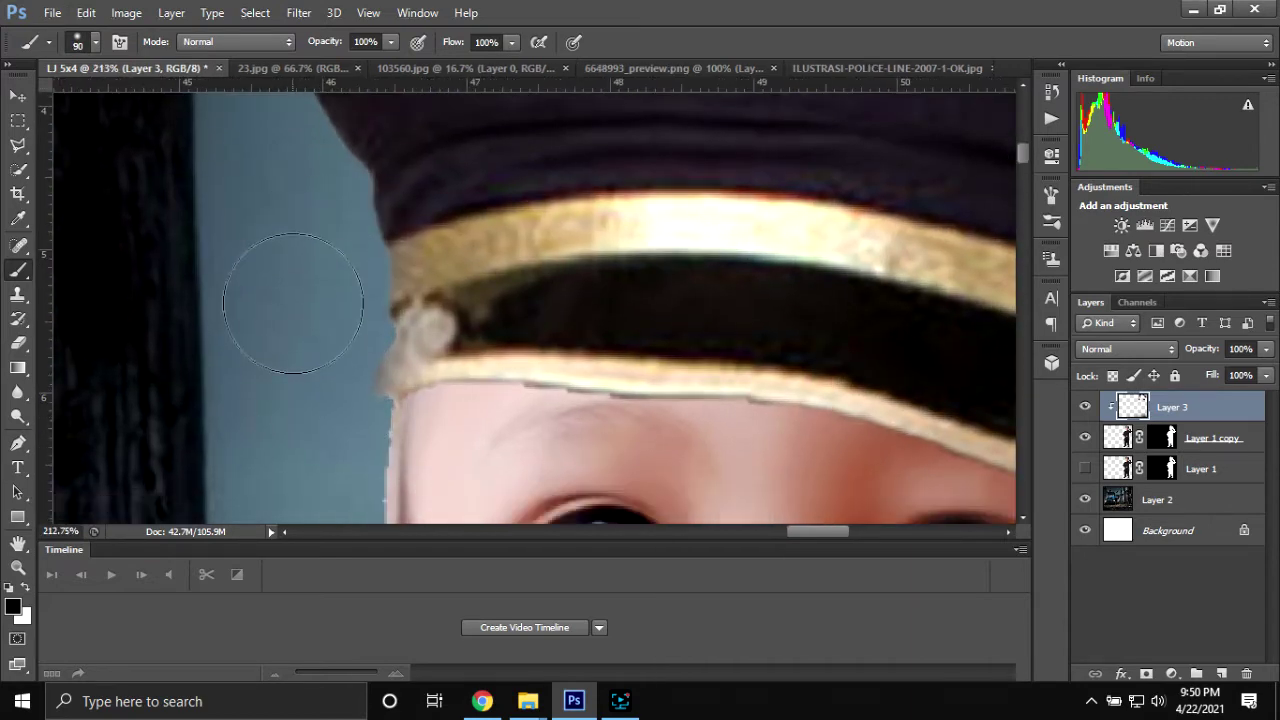
{"action": "scroll", "coordinate": [321, 340], "scroll_direction": "down", "scroll_amount": 2}
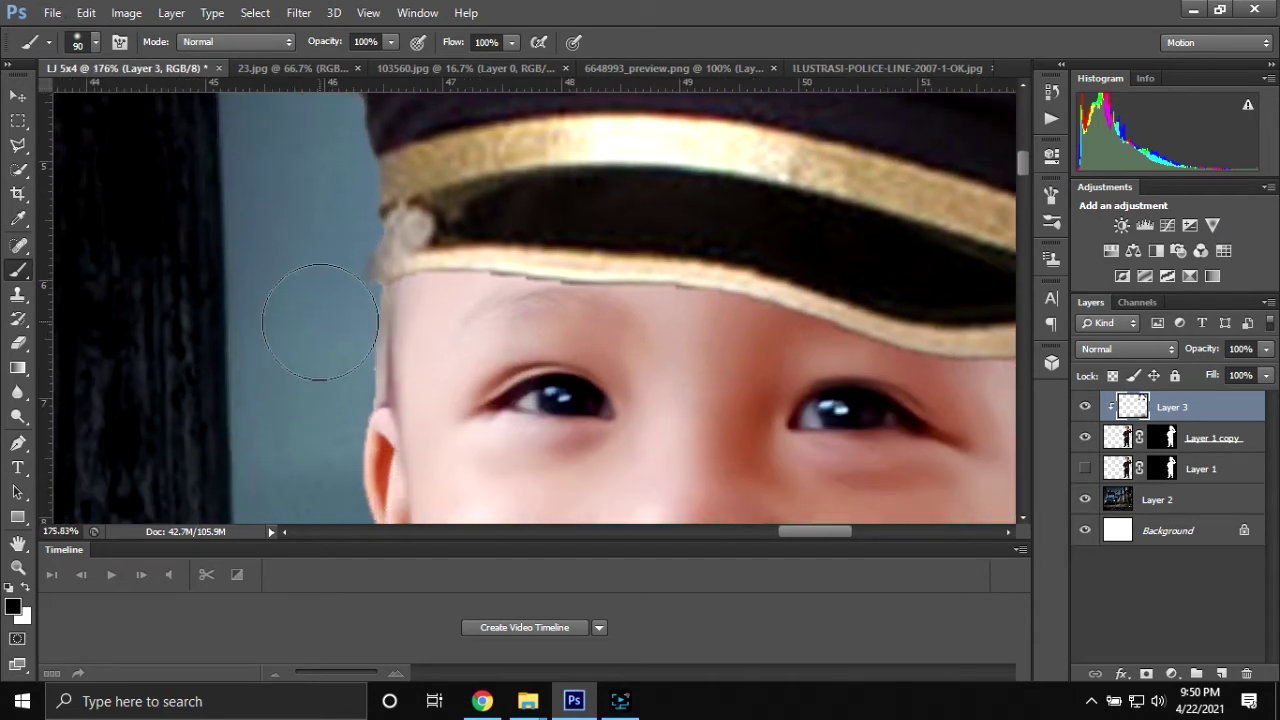
{"action": "scroll", "coordinate": [290, 345], "scroll_direction": "down", "scroll_amount": 1}
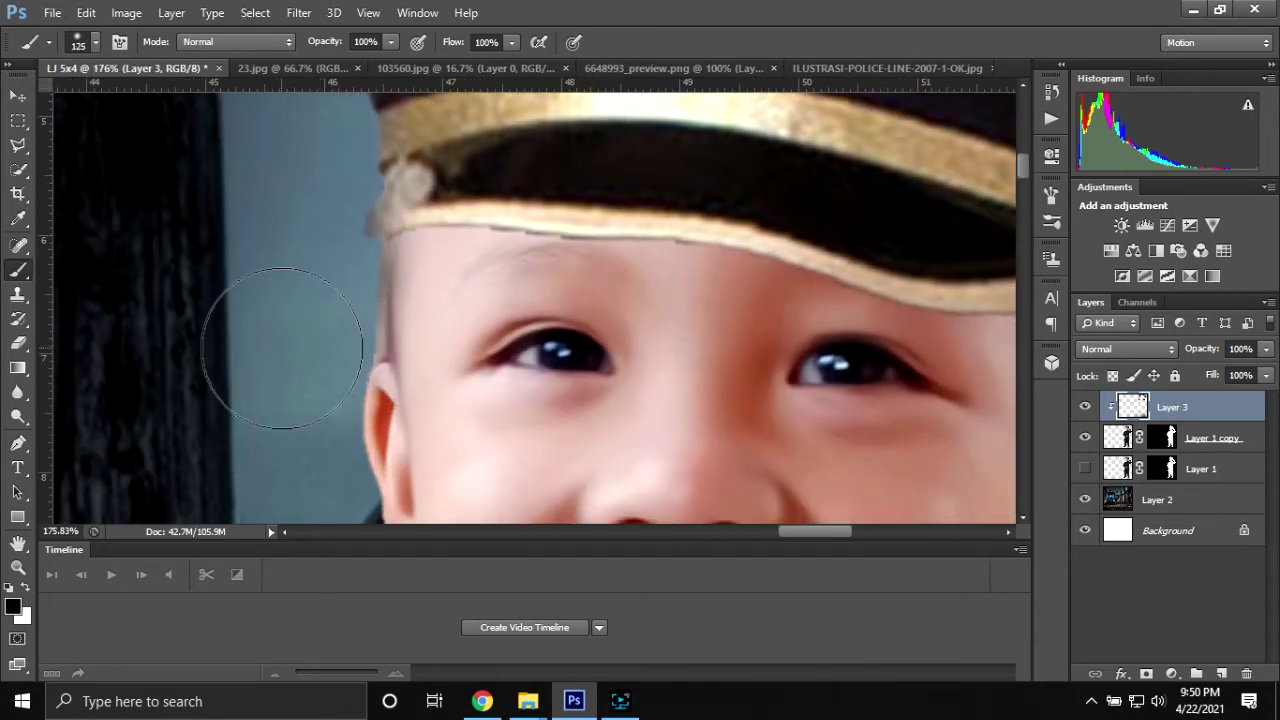
{"action": "key", "text": "bracketright"}
{"action": "scroll", "coordinate": [273, 381], "scroll_direction": "down", "scroll_amount": 5}
{"action": "scroll", "coordinate": [273, 381], "scroll_direction": "down", "scroll_amount": 1}
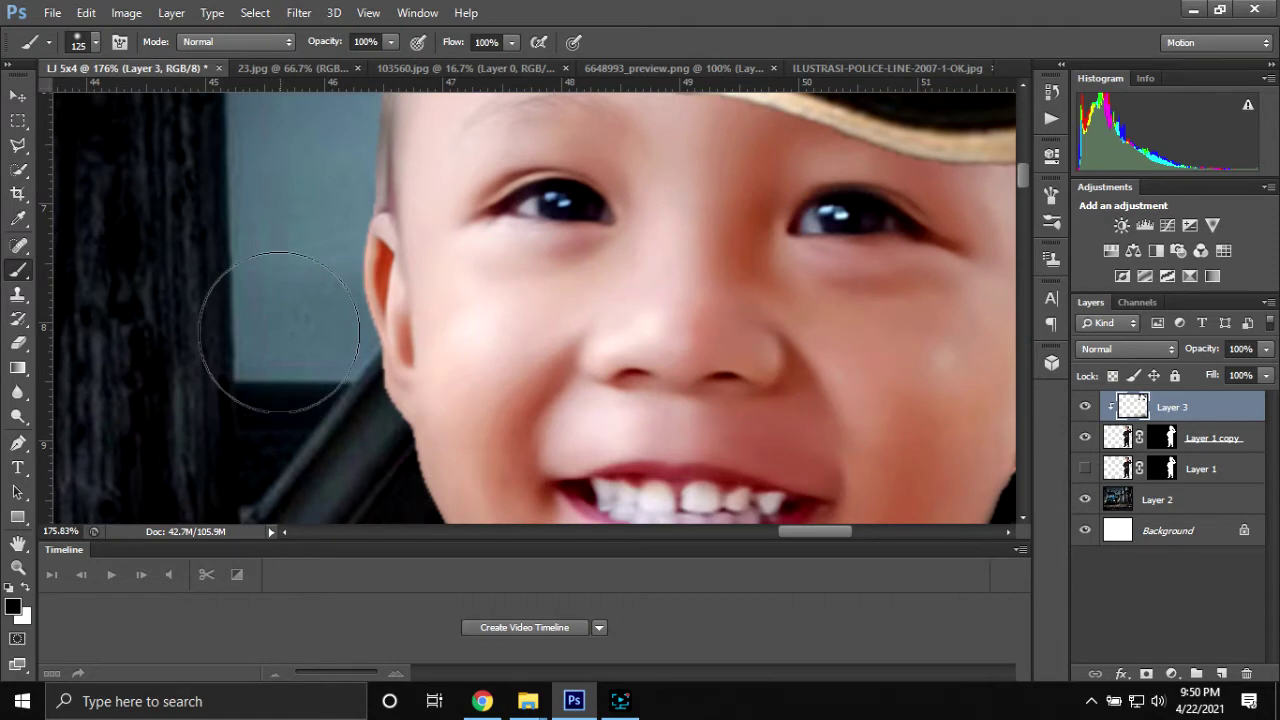
{"action": "scroll", "coordinate": [281, 396], "scroll_direction": "down", "scroll_amount": 1}
{"action": "scroll", "coordinate": [284, 385], "scroll_direction": "down", "scroll_amount": 1}
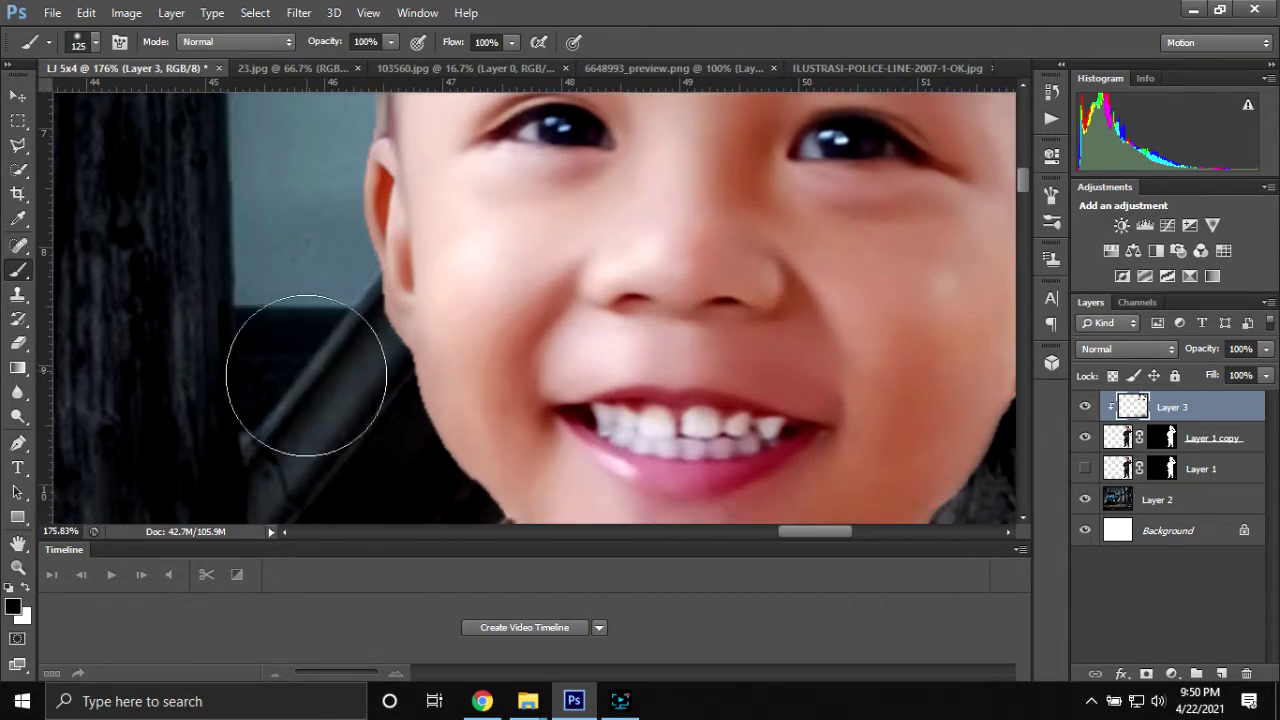
{"action": "scroll", "coordinate": [305, 378], "scroll_direction": "down", "scroll_amount": 2}
{"action": "scroll", "coordinate": [318, 345], "scroll_direction": "down", "scroll_amount": 1}
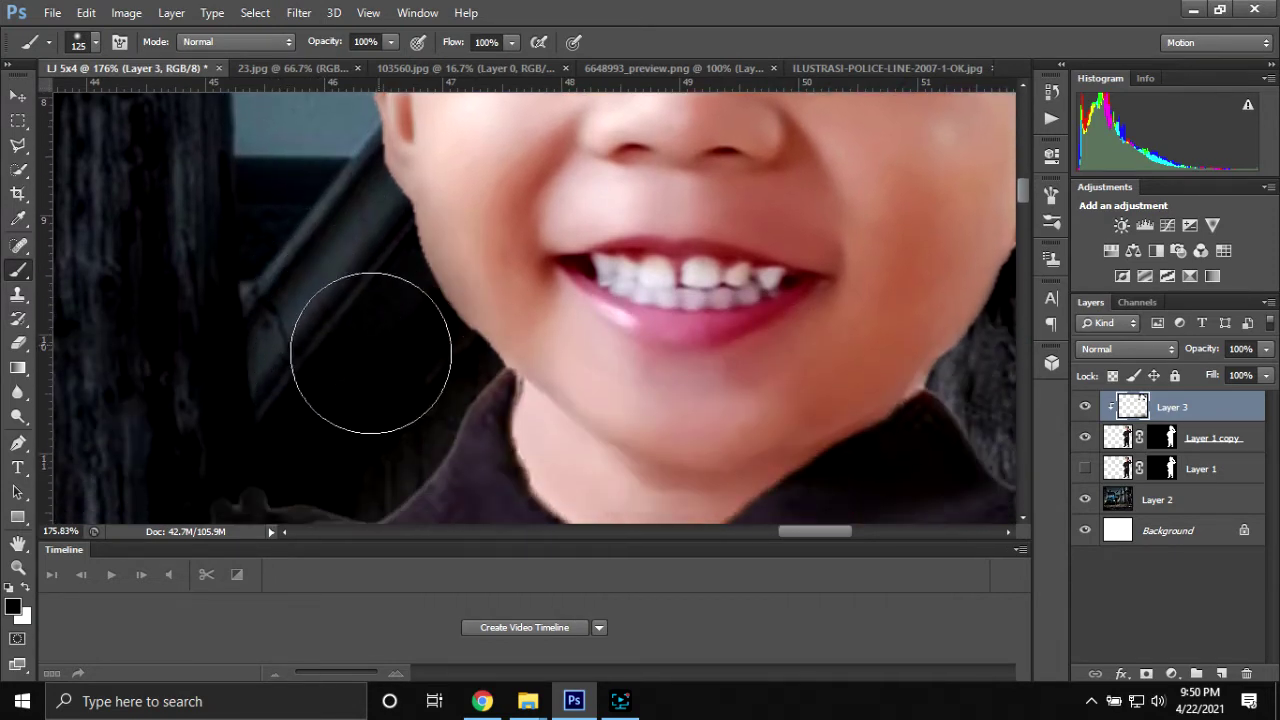
{"action": "scroll", "coordinate": [322, 373], "scroll_direction": "down", "scroll_amount": 1}
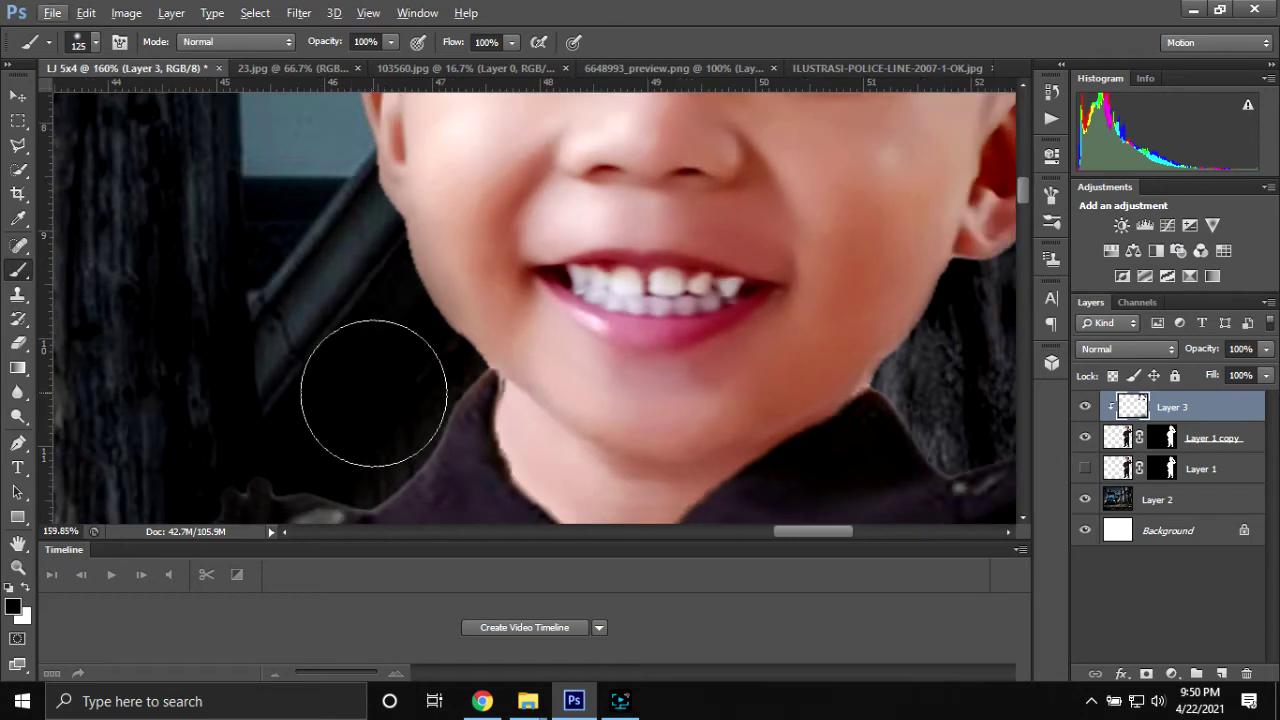
{"action": "scroll", "coordinate": [300, 440], "scroll_direction": "down", "scroll_amount": 3}
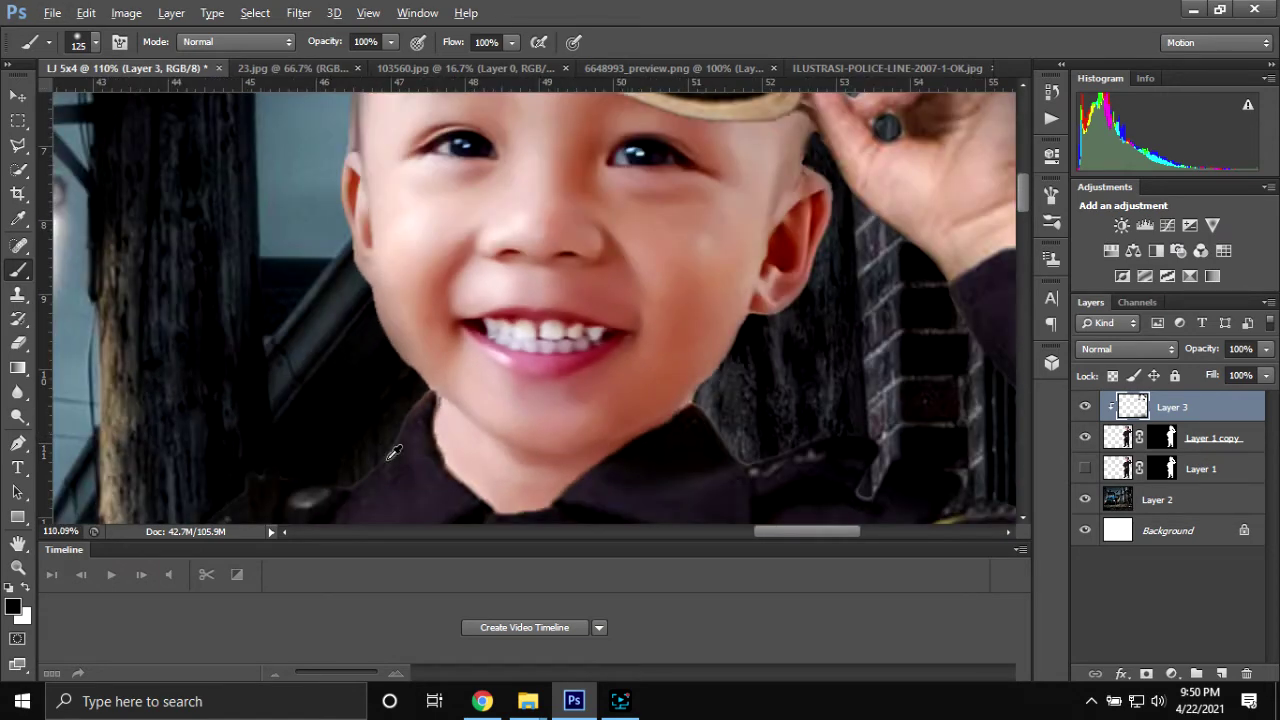
{"action": "scroll", "coordinate": [560, 480], "scroll_direction": "down", "scroll_amount": 3}
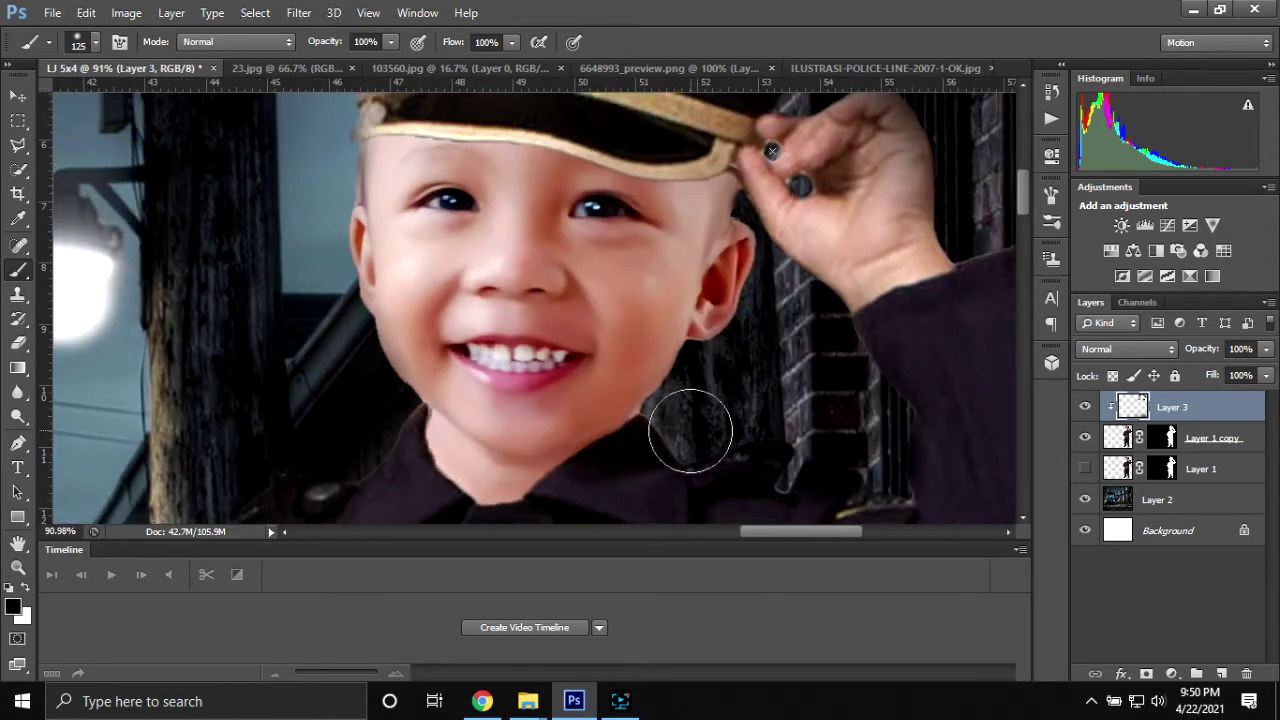
{"action": "scroll", "coordinate": [690, 430], "scroll_direction": "down", "scroll_amount": 5}
{"action": "left_click_drag", "start_coordinate": [1022, 196], "coordinate": [1018, 250]}
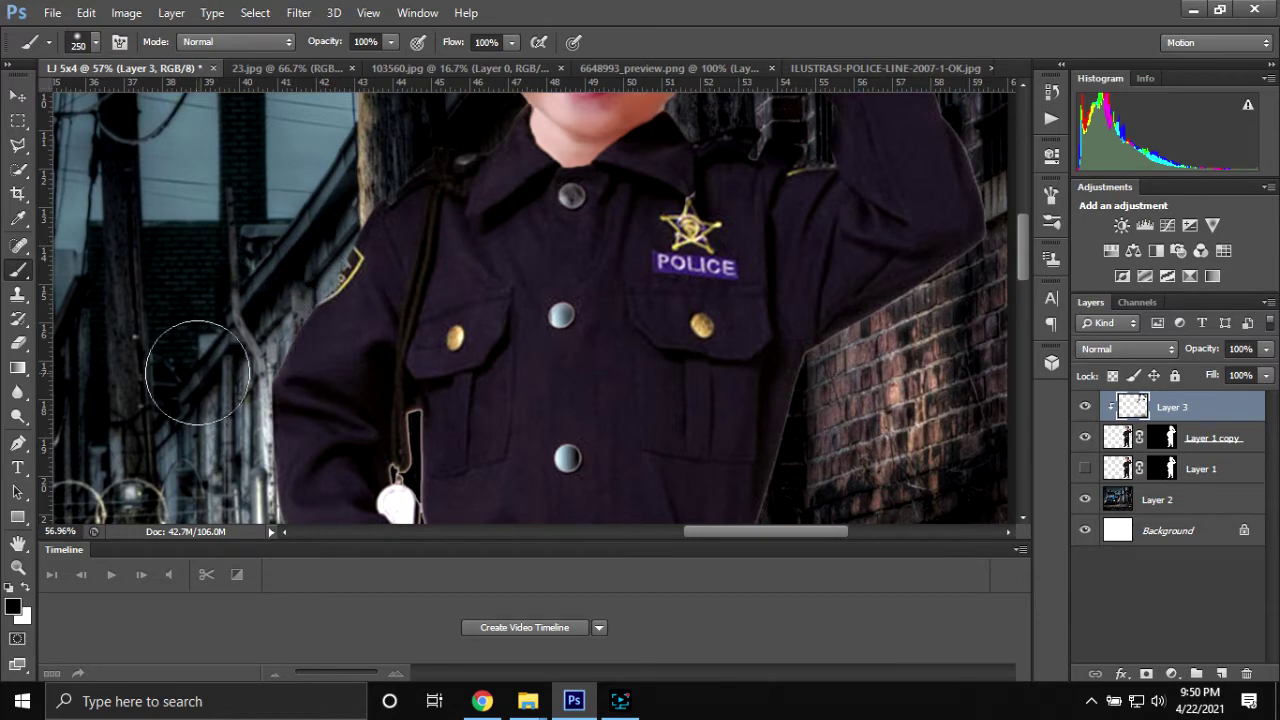
- With a smaller brush, paint dark over the white halo along the whistle's dark cord
{"action": "scroll", "coordinate": [206, 400], "scroll_direction": "down", "scroll_amount": 2}
{"action": "scroll", "coordinate": [219, 460], "scroll_direction": "down", "scroll_amount": 1}
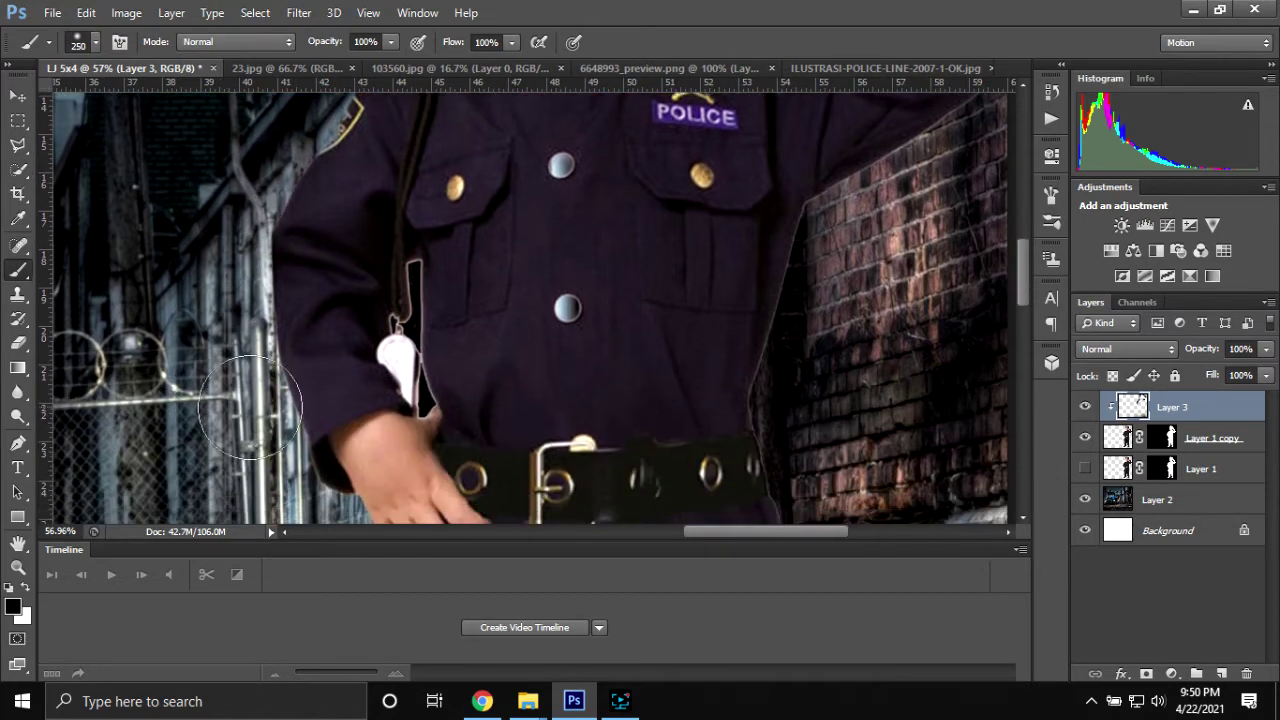
{"action": "scroll", "coordinate": [440, 345], "scroll_direction": "up", "scroll_amount": 2}
{"action": "scroll", "coordinate": [432, 311], "scroll_direction": "up", "scroll_amount": 3}
{"action": "scroll", "coordinate": [432, 311], "scroll_direction": "up", "scroll_amount": 1}
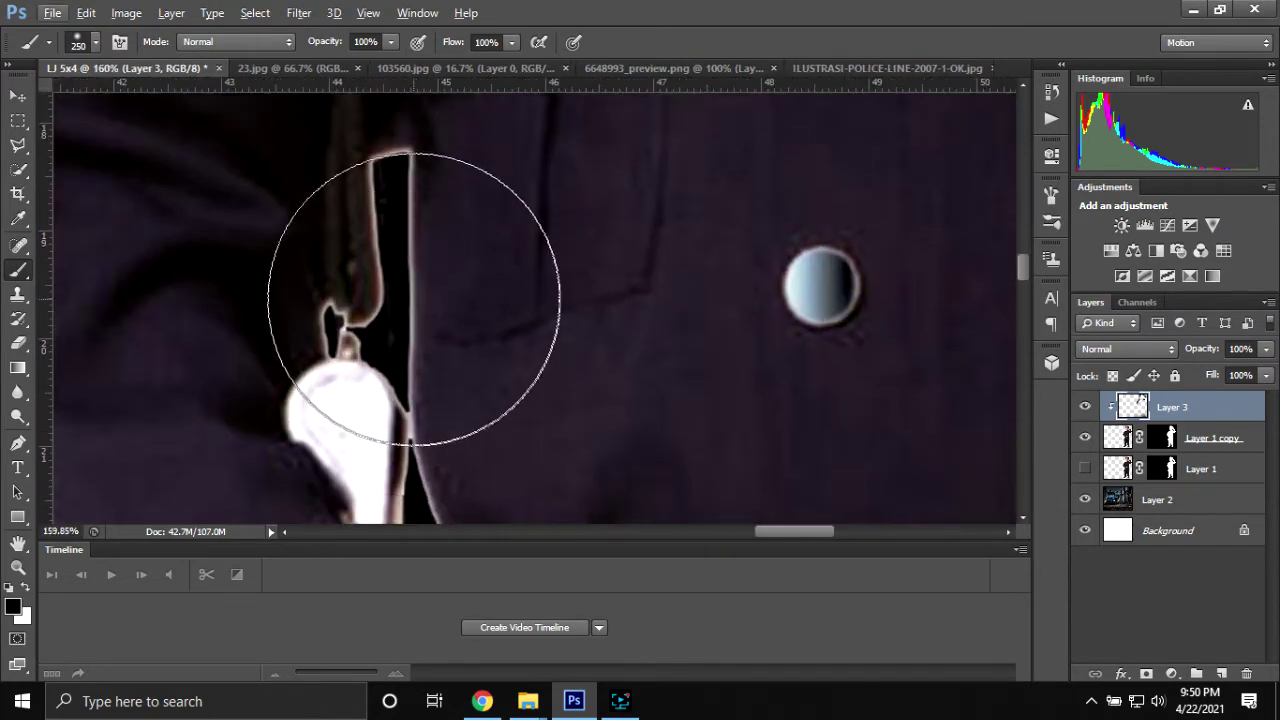
{"action": "key", "text": "bracketleft"}
{"action": "key", "text": "bracketleft"}
{"action": "key", "text": "bracketleft"}
{"action": "key", "text": "bracketleft"}
{"action": "key", "text": "bracketleft"}
{"action": "key", "text": "bracketleft"}
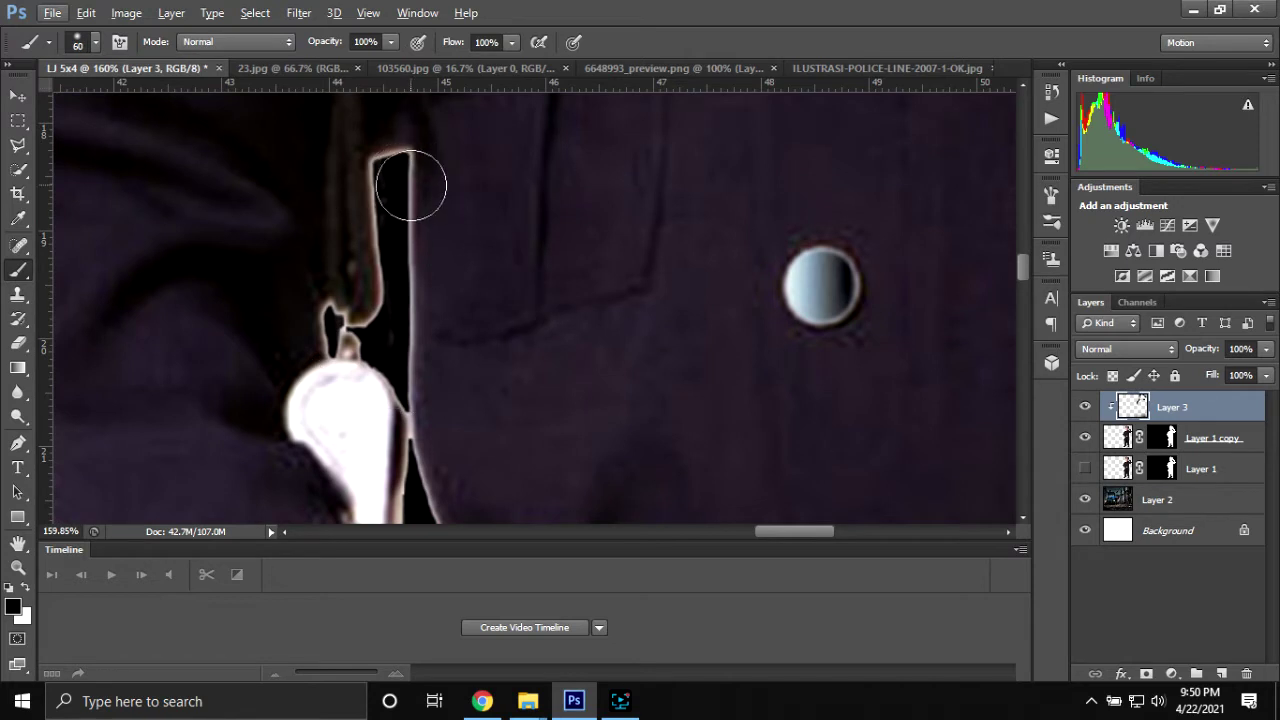
{"action": "scroll", "coordinate": [403, 183], "scroll_direction": "up", "scroll_amount": 1}
{"action": "mouse_move", "coordinate": [391, 167]}
{"action": "left_mouse_down"}
{"action": "mouse_move", "coordinate": [386, 300]}
{"action": "mouse_move", "coordinate": [386, 157]}
{"action": "mouse_move", "coordinate": [389, 366]}
{"action": "left_mouse_up"}
{"action": "scroll", "coordinate": [388, 364], "scroll_direction": "down", "scroll_amount": 1}
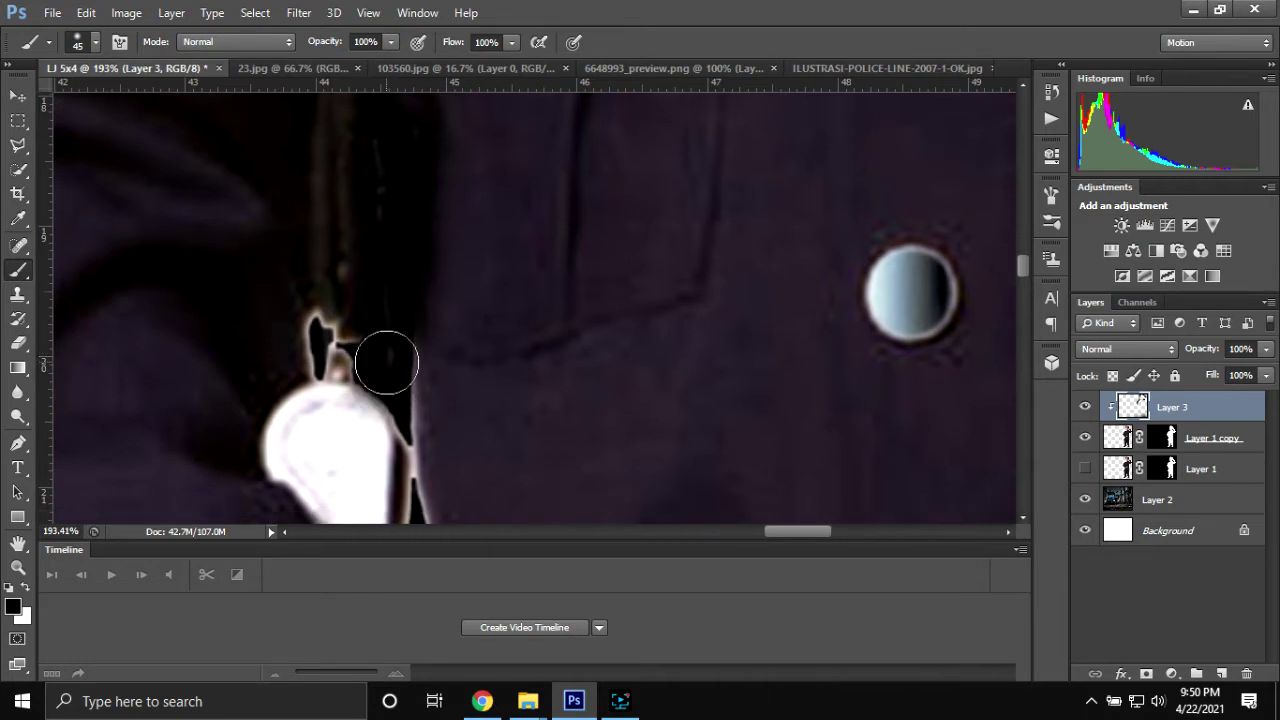
{"action": "scroll", "coordinate": [386, 362], "scroll_direction": "down", "scroll_amount": 1}
{"action": "key", "text": "bracketleft"}
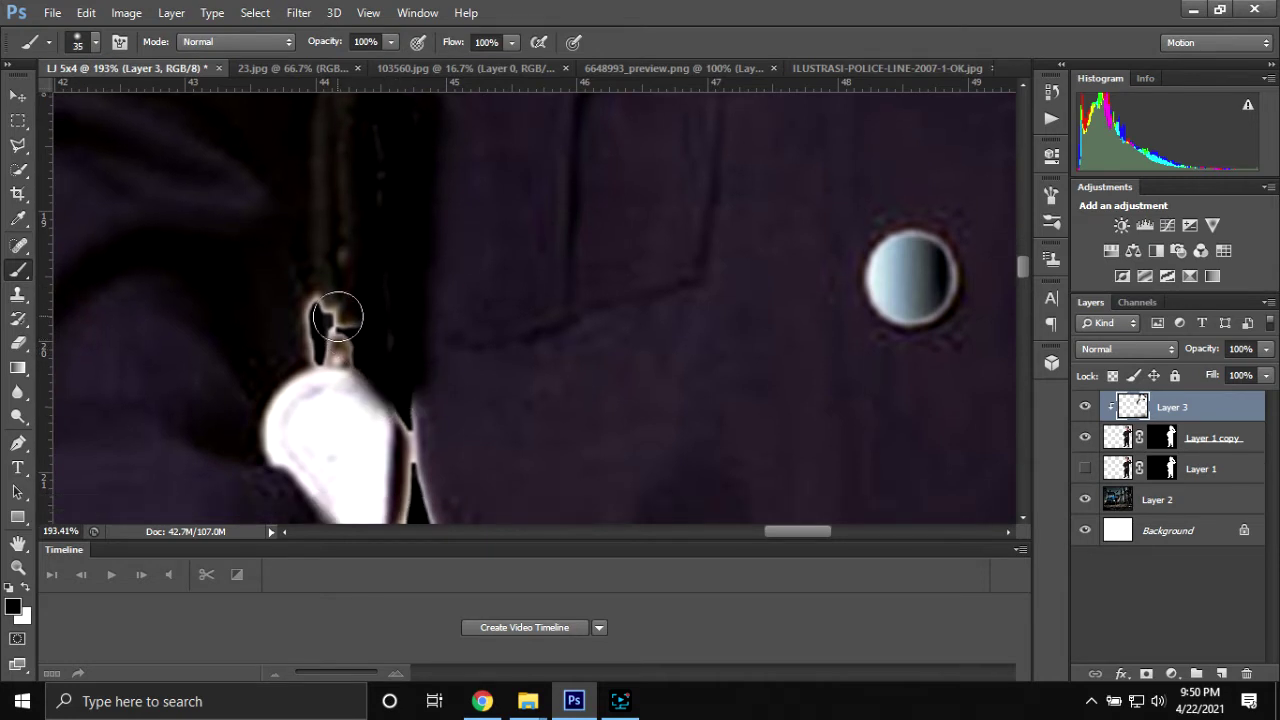
{"action": "mouse_move", "coordinate": [337, 317]}
{"action": "left_mouse_down"}
{"action": "mouse_move", "coordinate": [323, 337]}
{"action": "mouse_move", "coordinate": [340, 340]}
{"action": "left_mouse_up"}
- With a finer brush, darken the cord's lower edge and tip and the remaining fringe beside the whistle
{"action": "scroll", "coordinate": [440, 450], "scroll_direction": "down", "scroll_amount": 5}
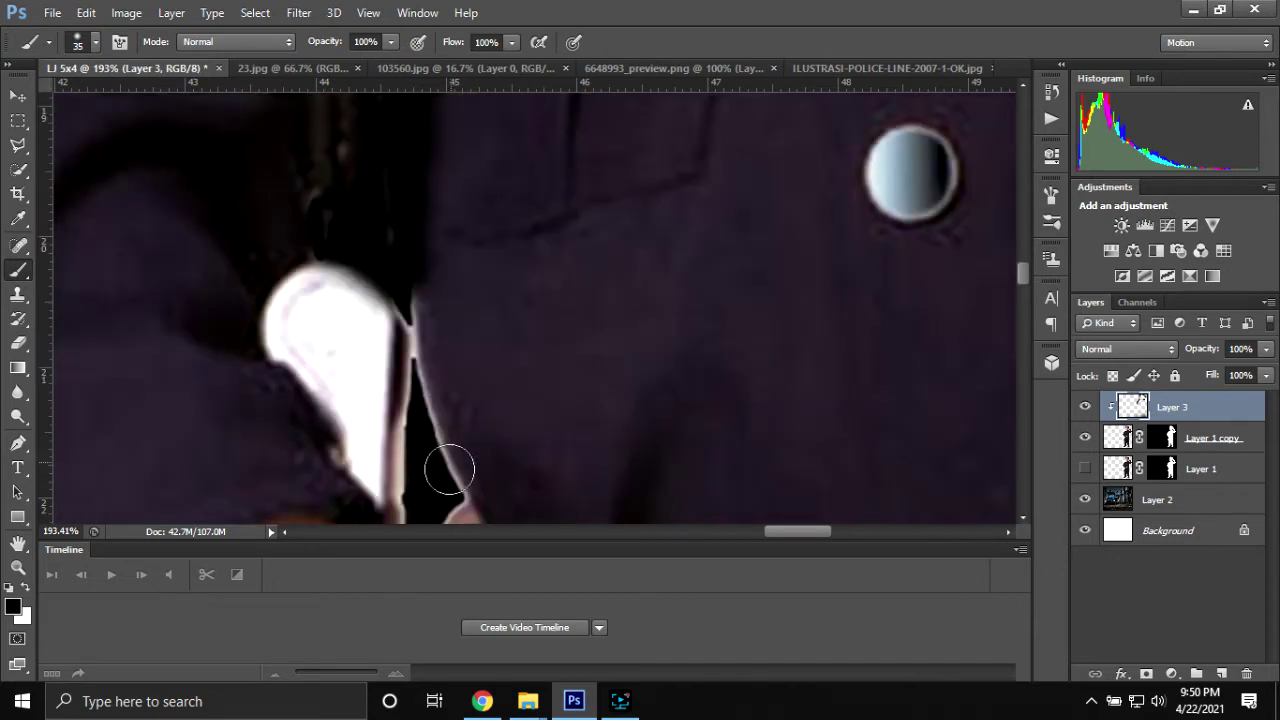
{"action": "scroll", "coordinate": [449, 469], "scroll_direction": "down", "scroll_amount": 3}
{"action": "key", "text": "bracketleft"}
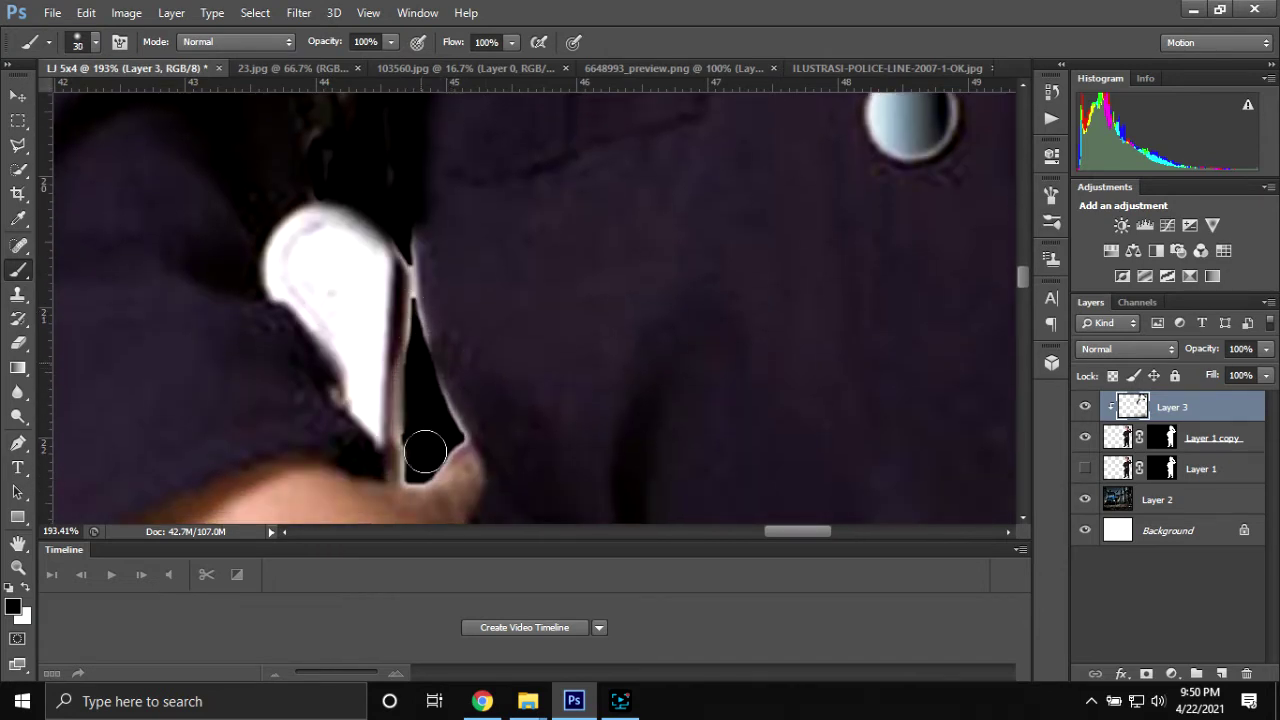
{"action": "mouse_move", "coordinate": [425, 452]}
{"action": "left_mouse_down"}
{"action": "mouse_move", "coordinate": [423, 473]}
{"action": "mouse_move", "coordinate": [443, 414]}
{"action": "mouse_move", "coordinate": [442, 444]}
{"action": "left_mouse_up"}
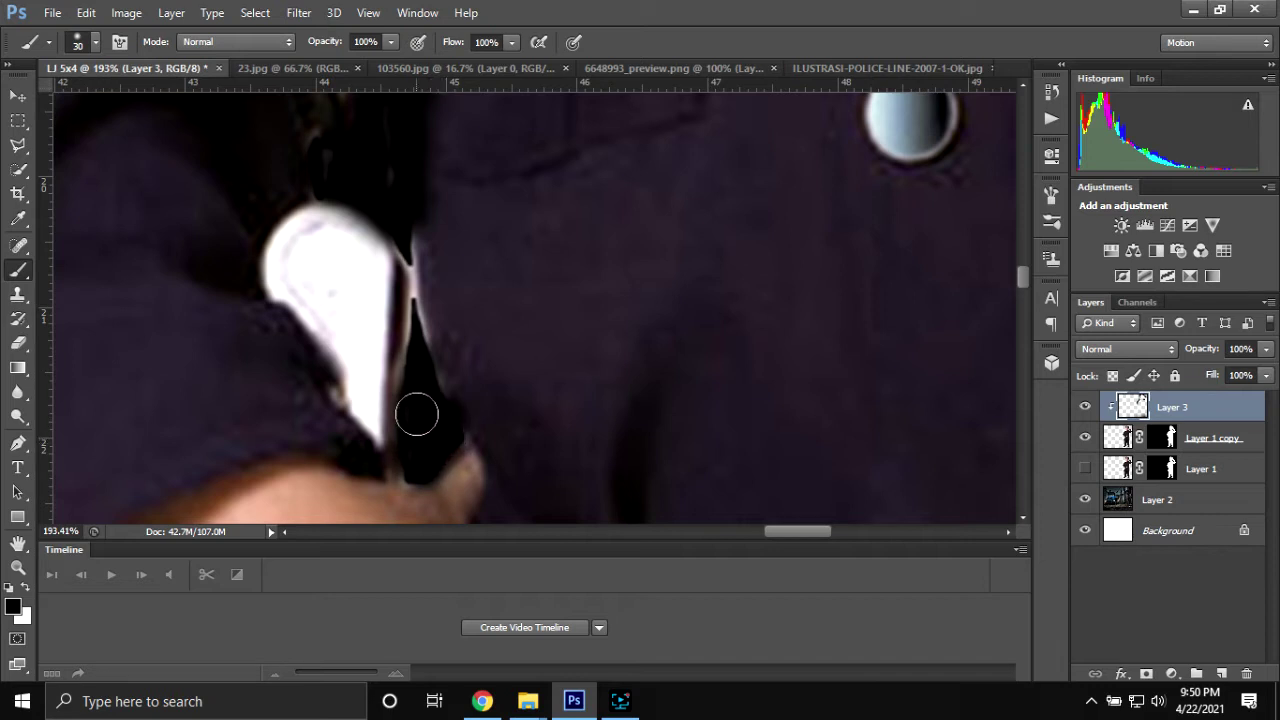
{"action": "scroll", "coordinate": [399, 385], "scroll_direction": "up", "scroll_amount": 5}
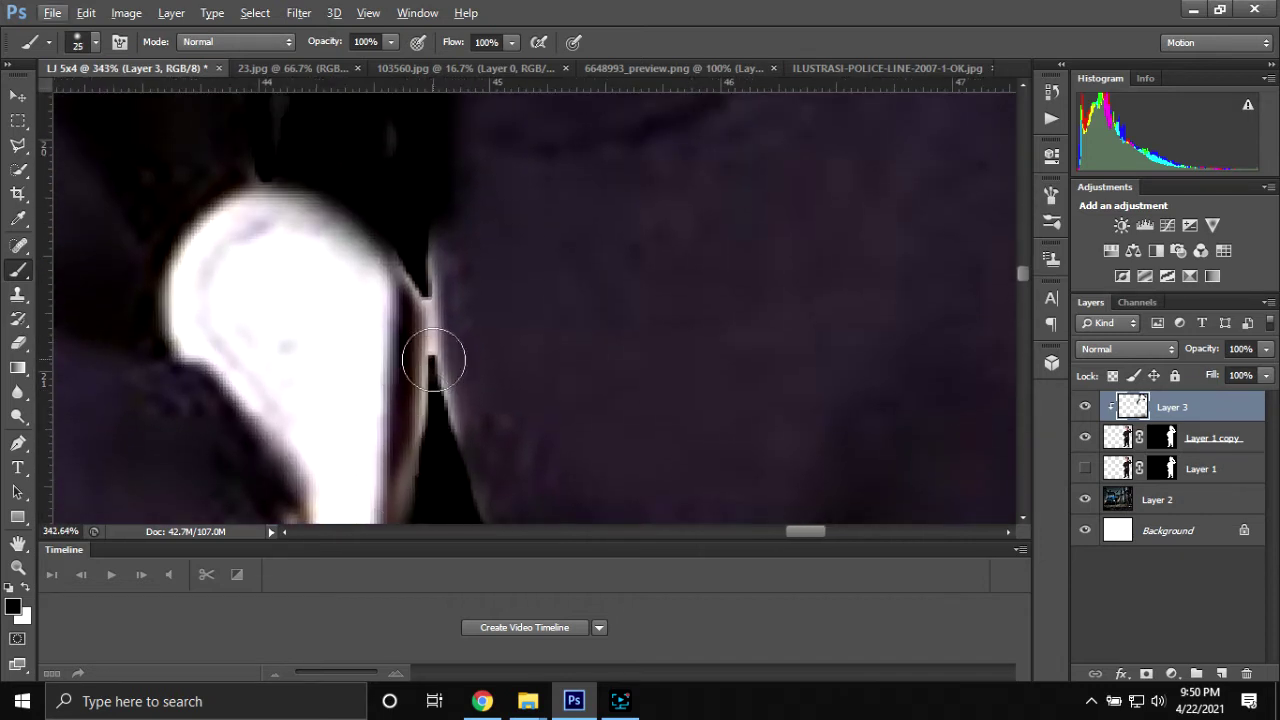
{"action": "key", "text": "bracketleft"}
{"action": "key", "text": "bracketleft"}
{"action": "left_click_drag", "start_coordinate": [426, 276], "coordinate": [443, 420]}
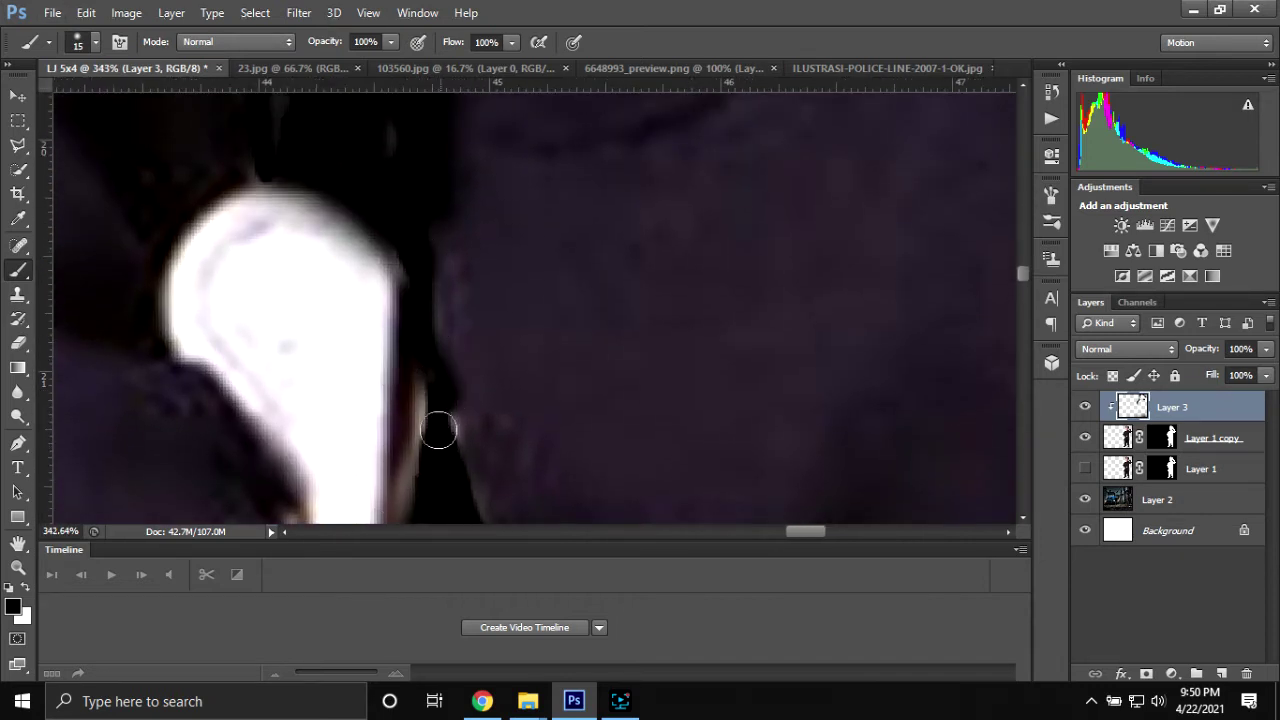
{"action": "scroll", "coordinate": [510, 425], "scroll_direction": "down", "scroll_amount": 3}
{"action": "scroll", "coordinate": [514, 429], "scroll_direction": "down", "scroll_amount": 3}
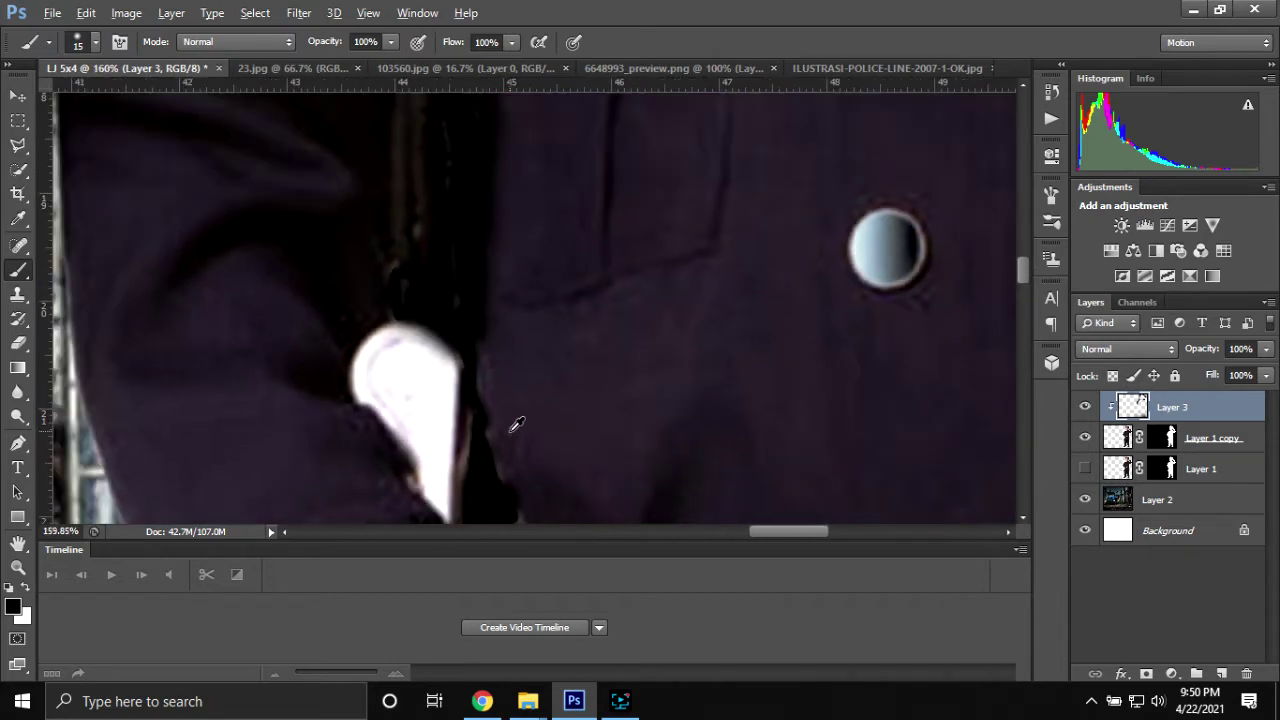
{"action": "scroll", "coordinate": [514, 429], "scroll_direction": "down", "scroll_amount": 2}
{"action": "scroll", "coordinate": [700, 440], "scroll_direction": "down", "scroll_amount": 3}
{"action": "scroll", "coordinate": [800, 437], "scroll_direction": "down", "scroll_amount": 3}
{"action": "scroll", "coordinate": [805, 450], "scroll_direction": "down", "scroll_amount": 3}
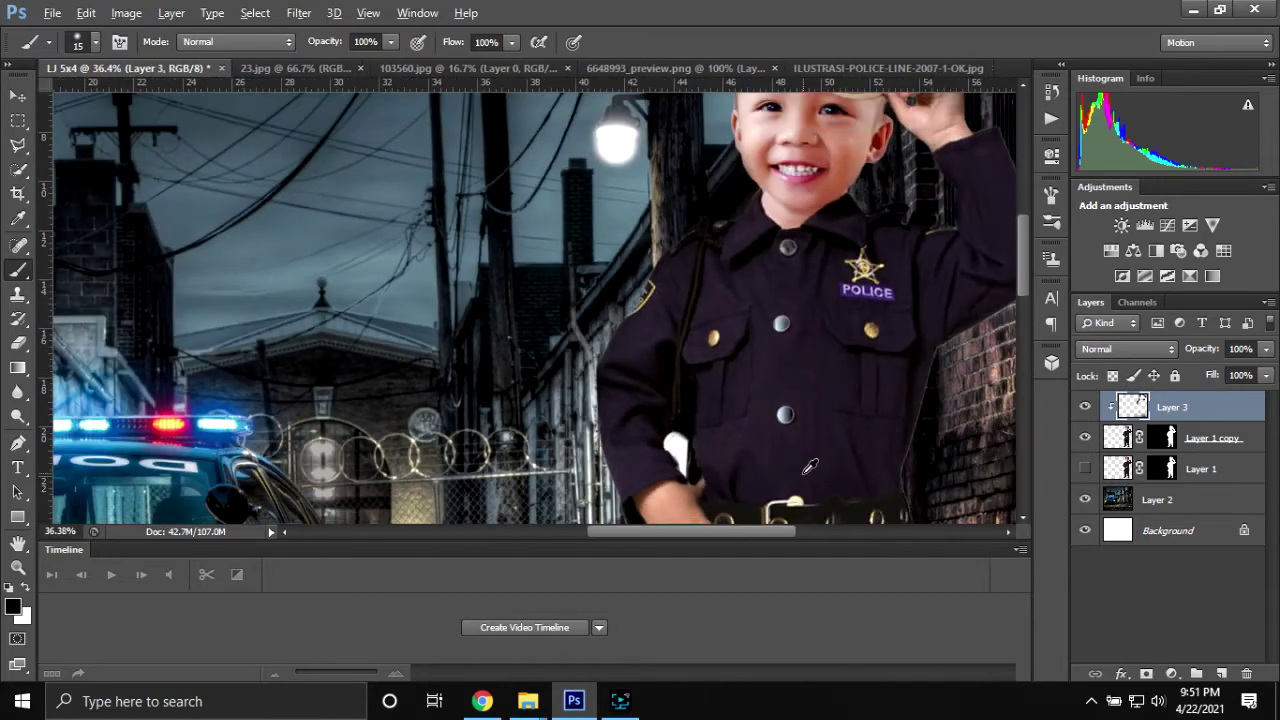
{"action": "scroll", "coordinate": [813, 465], "scroll_direction": "down", "scroll_amount": 2}
- With a 100 px brush, paint dark over the light gap between the boy's trouser legs
{"action": "scroll", "coordinate": [813, 465], "scroll_direction": "down", "scroll_amount": 2}
{"action": "scroll", "coordinate": [760, 443], "scroll_direction": "down", "scroll_amount": 2}
{"action": "scroll", "coordinate": [603, 457], "scroll_direction": "up", "scroll_amount": 1}
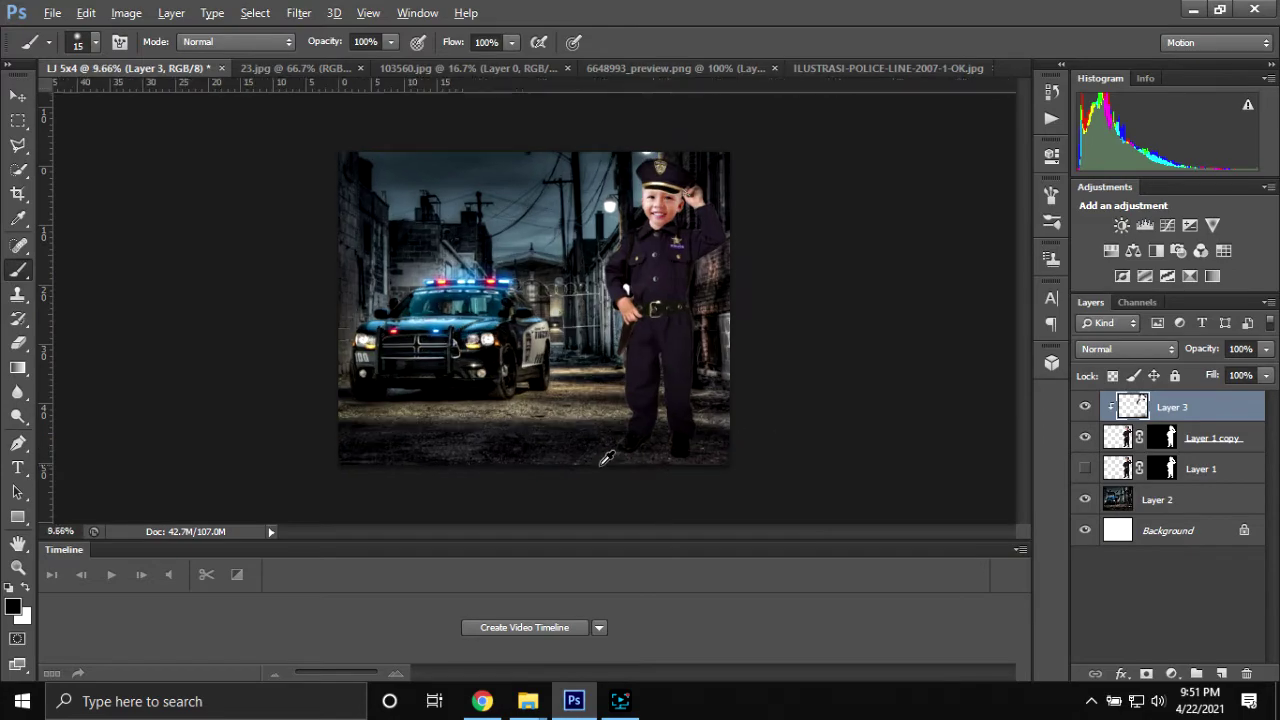
{"action": "scroll", "coordinate": [680, 459], "scroll_direction": "up", "scroll_amount": 3}
{"action": "scroll", "coordinate": [680, 459], "scroll_direction": "up", "scroll_amount": 2}
{"action": "scroll", "coordinate": [670, 430], "scroll_direction": "up", "scroll_amount": 2}
{"action": "scroll", "coordinate": [663, 408], "scroll_direction": "up", "scroll_amount": 2}
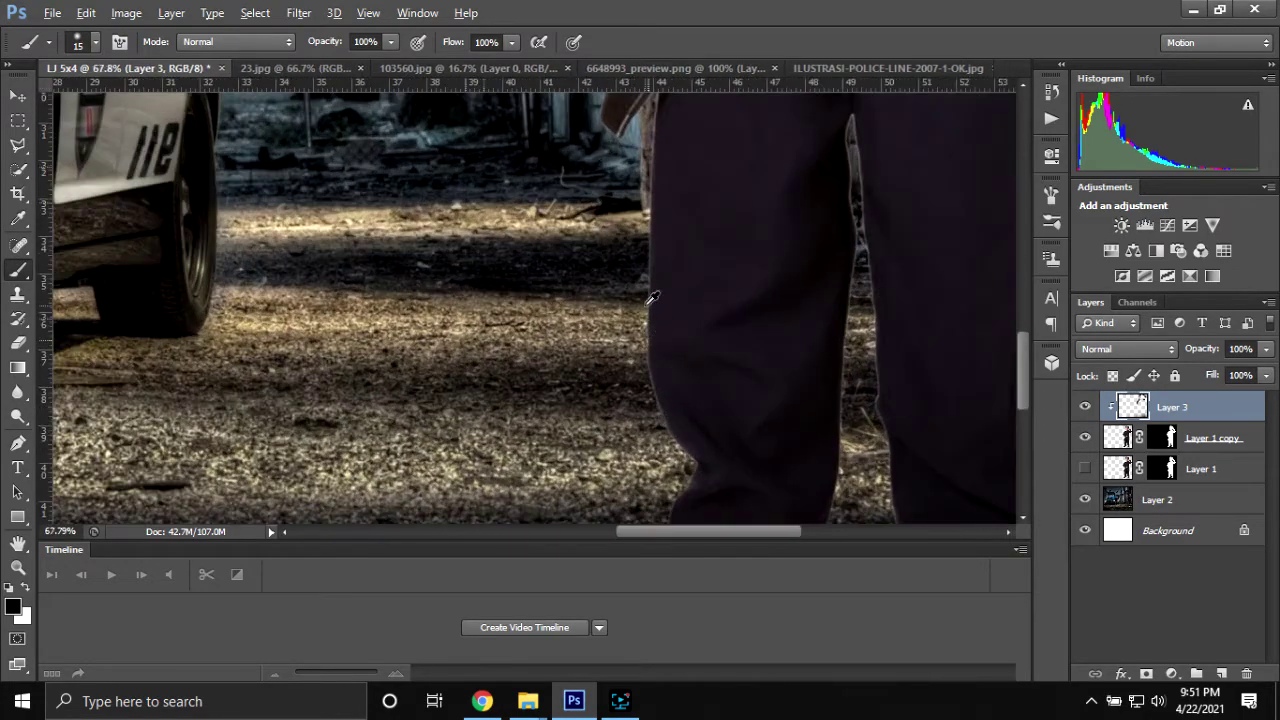
{"action": "scroll", "coordinate": [640, 310], "scroll_direction": "up", "scroll_amount": 2}
{"action": "scroll", "coordinate": [629, 289], "scroll_direction": "down", "scroll_amount": 2}
{"action": "scroll", "coordinate": [624, 300], "scroll_direction": "down", "scroll_amount": 2}
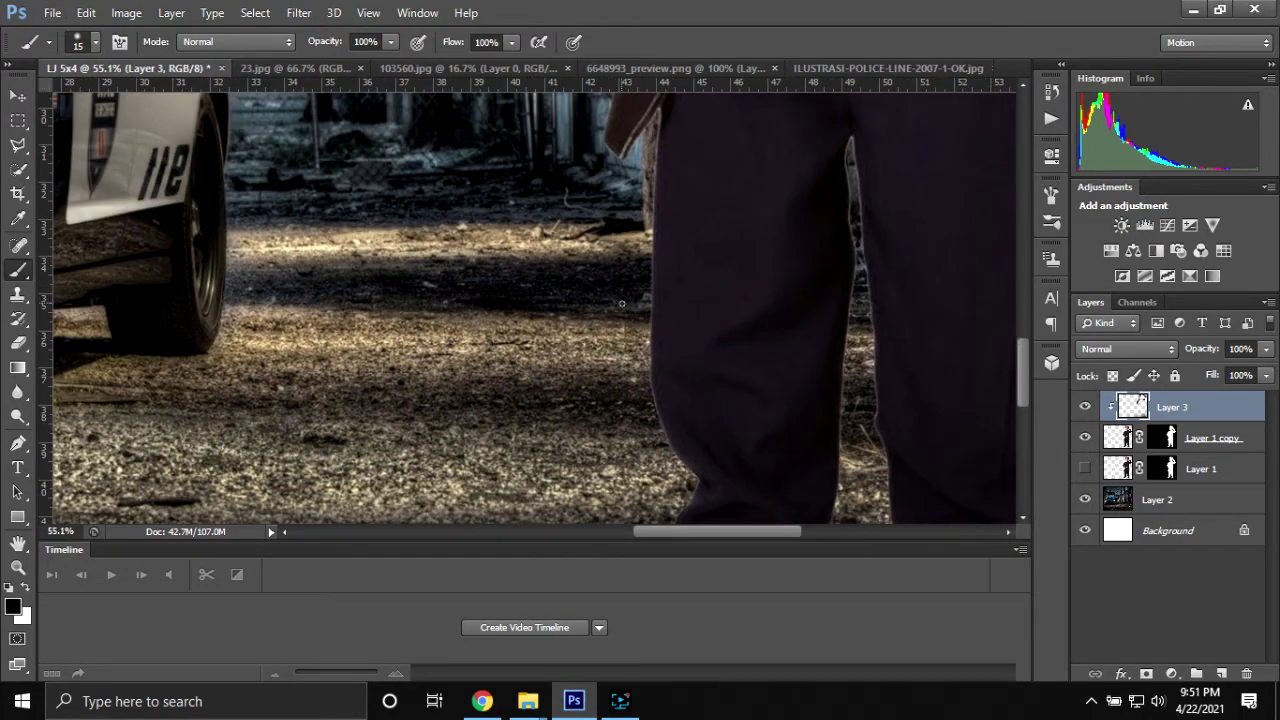
{"action": "key", "text": "bracketright"}
{"action": "key", "text": "bracketright"}
{"action": "key", "text": "bracketright"}
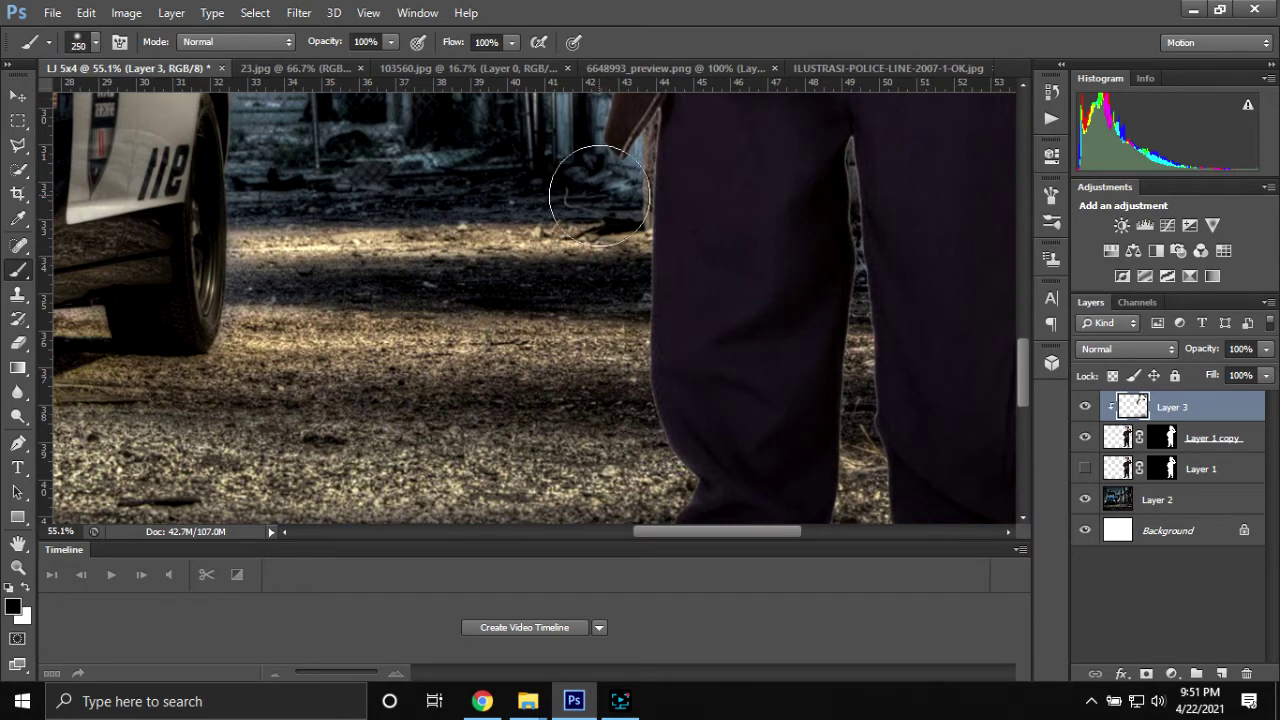
{"action": "scroll", "coordinate": [578, 282], "scroll_direction": "down", "scroll_amount": 1}
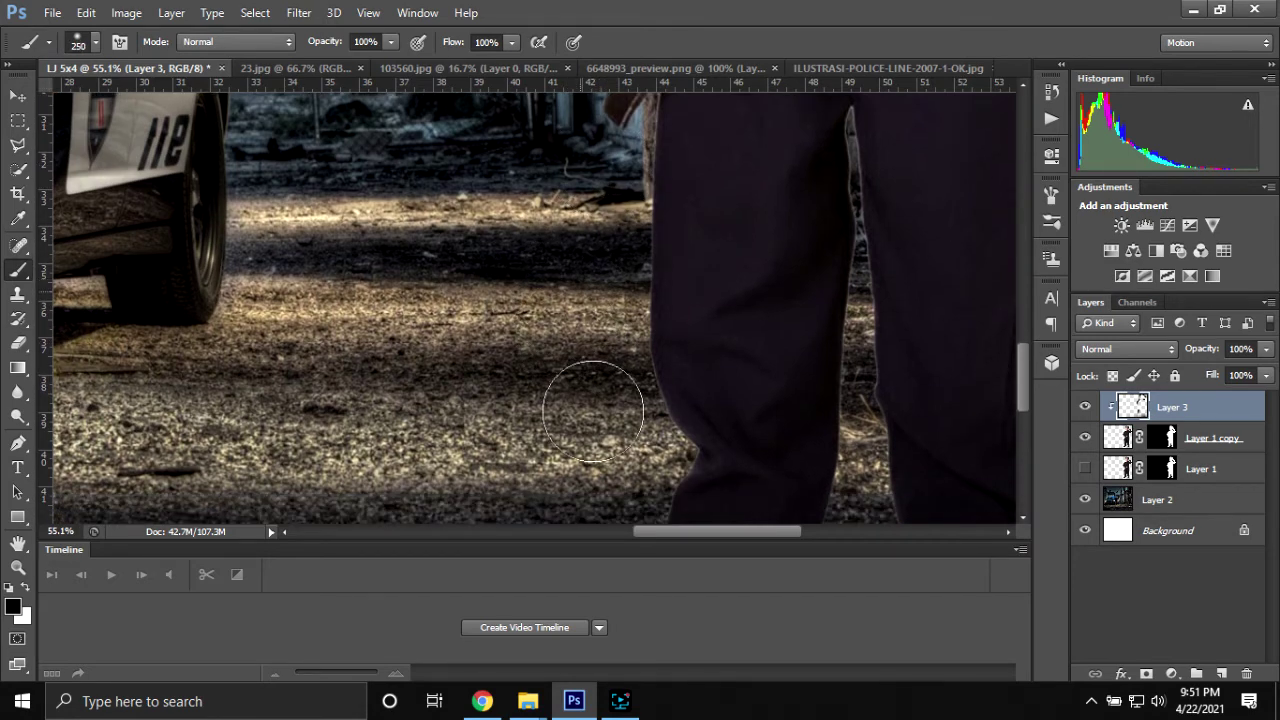
{"action": "scroll", "coordinate": [567, 380], "scroll_direction": "down", "scroll_amount": 1}
{"action": "scroll", "coordinate": [567, 380], "scroll_direction": "down", "scroll_amount": 2}
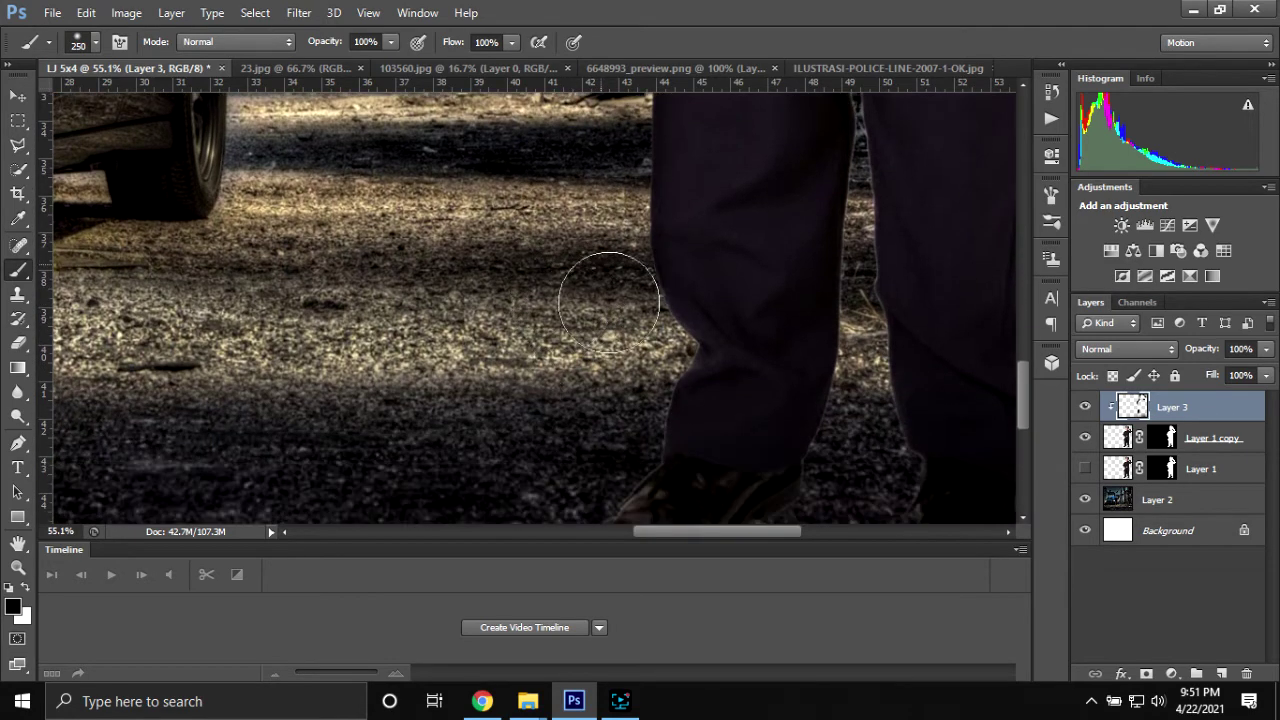
{"action": "scroll", "coordinate": [543, 423], "scroll_direction": "down", "scroll_amount": 1}
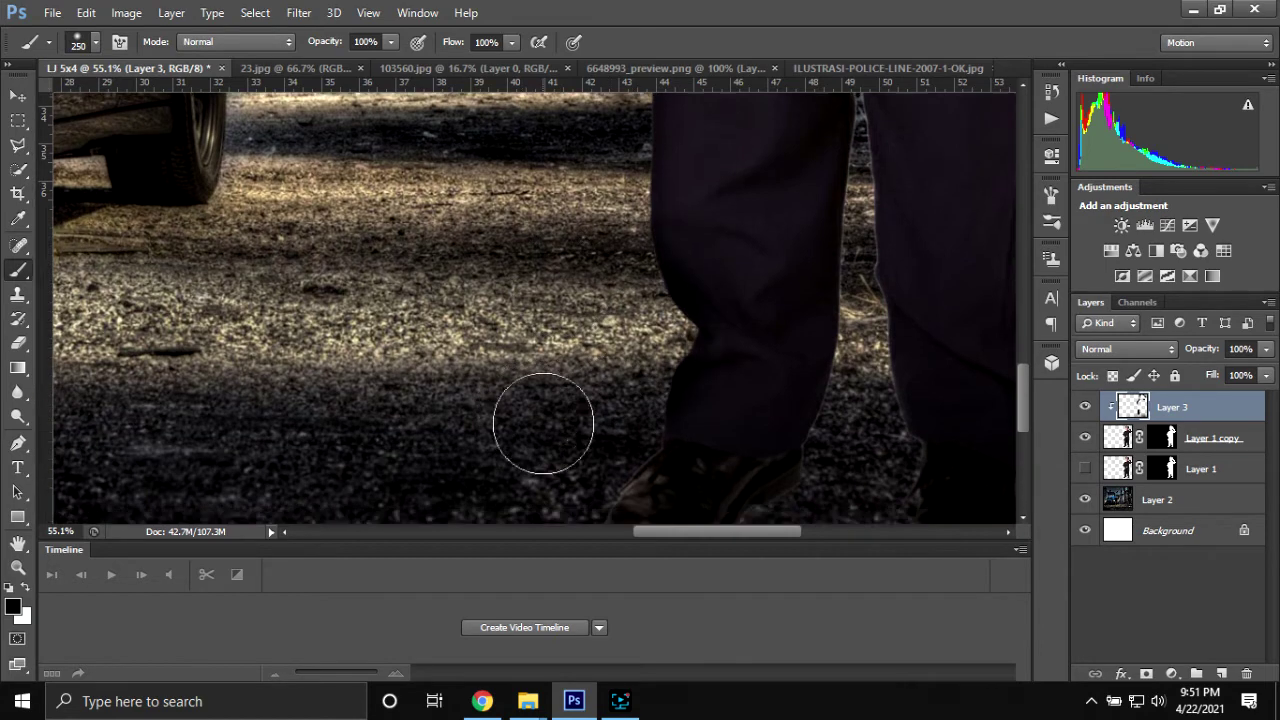
{"action": "key", "text": "bracketleft"}
{"action": "scroll", "coordinate": [880, 300], "scroll_direction": "up", "scroll_amount": 3}
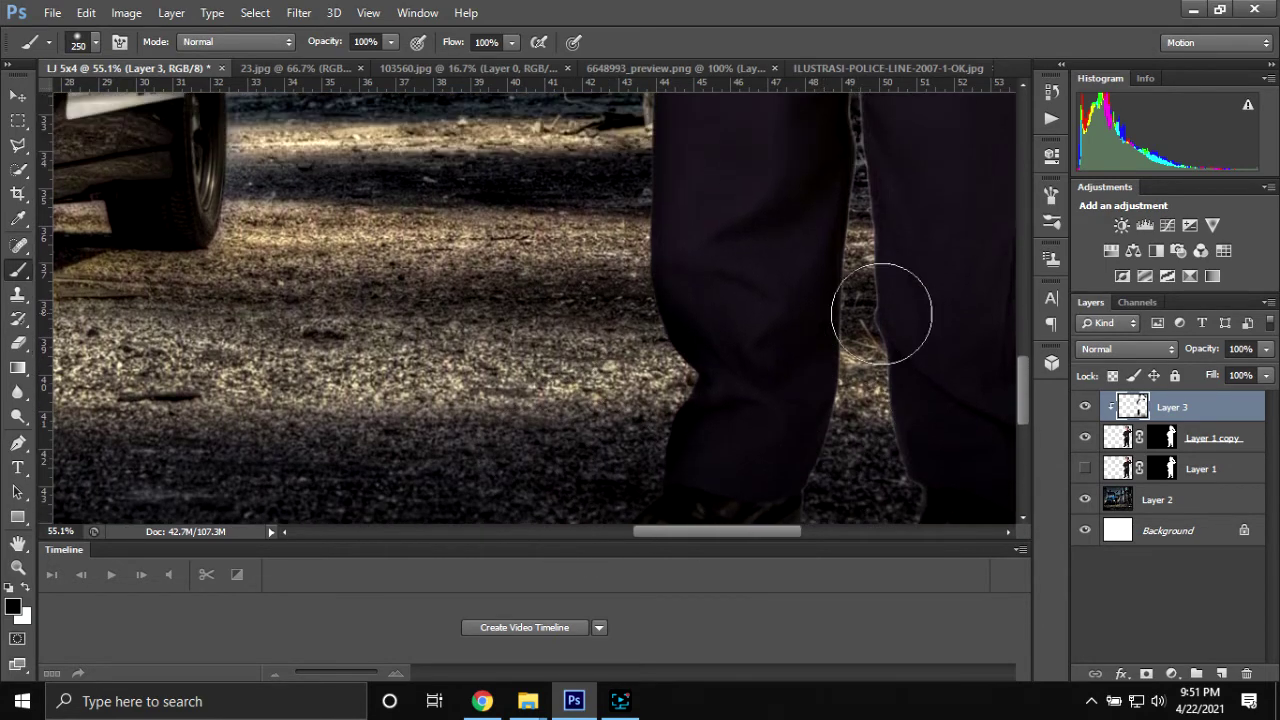
{"action": "scroll", "coordinate": [877, 286], "scroll_direction": "up", "scroll_amount": 3}
{"action": "scroll", "coordinate": [868, 263], "scroll_direction": "up", "scroll_amount": 3}
{"action": "key", "text": "bracketleft"}
{"action": "key", "text": "bracketleft"}
{"action": "key", "text": "bracketleft"}
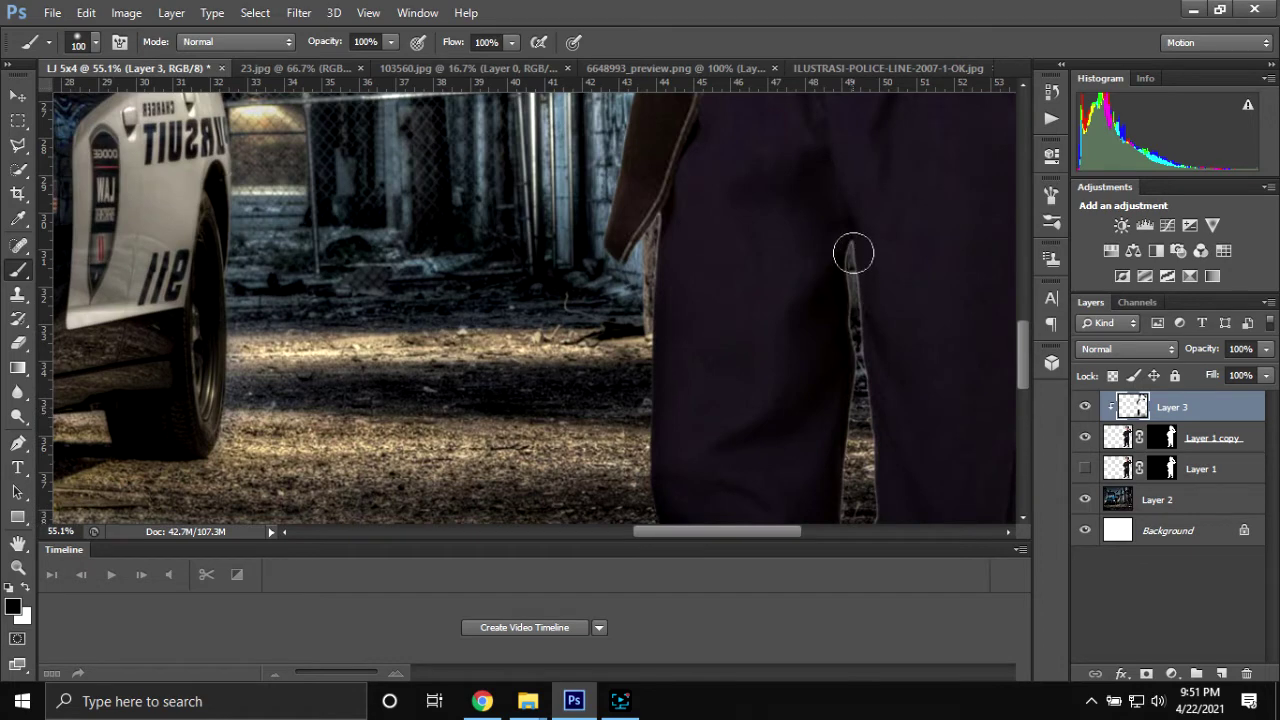
{"action": "left_click_drag", "start_coordinate": [851, 246], "coordinate": [852, 435]}
- Darken the rest of the leg gap and the right leg's inner edge using 80 and 70 px brushes
{"action": "scroll", "coordinate": [851, 435], "scroll_direction": "down", "scroll_amount": 1}
{"action": "scroll", "coordinate": [851, 400], "scroll_direction": "down", "scroll_amount": 1}
{"action": "scroll", "coordinate": [851, 366], "scroll_direction": "down", "scroll_amount": 1}
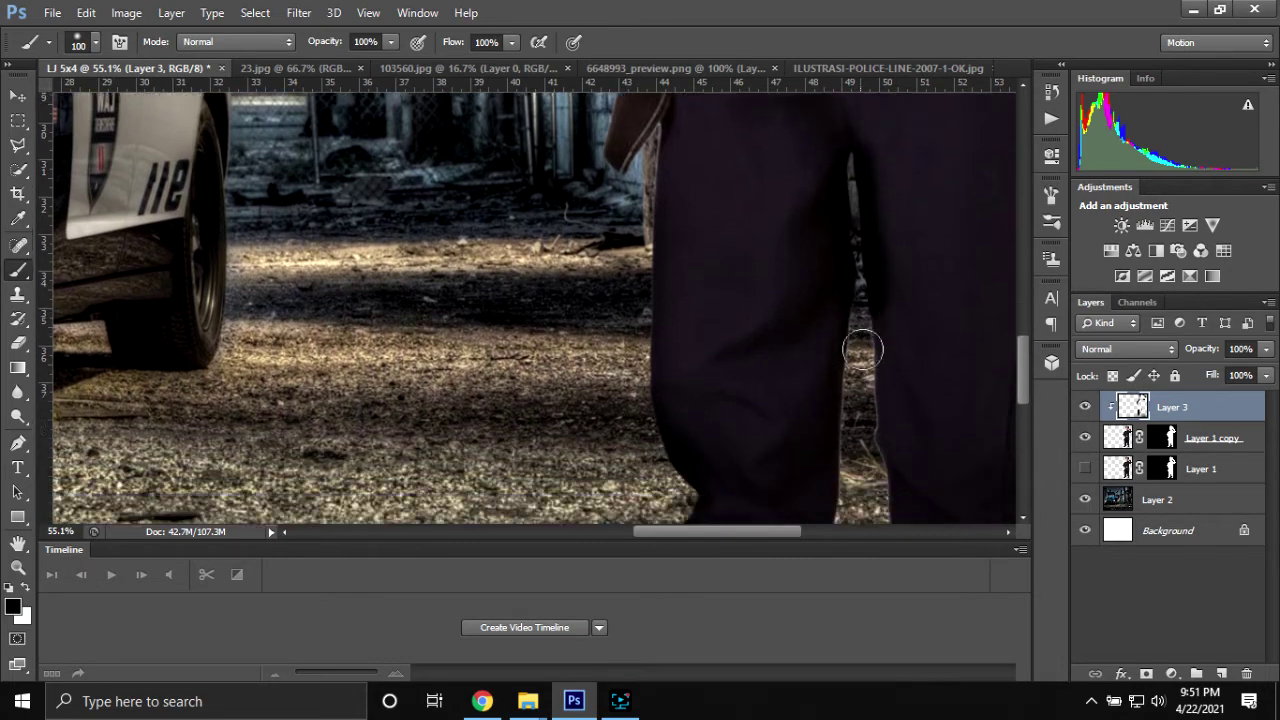
{"action": "scroll", "coordinate": [848, 385], "scroll_direction": "down", "scroll_amount": 1}
{"action": "scroll", "coordinate": [846, 400], "scroll_direction": "down", "scroll_amount": 2}
{"action": "scroll", "coordinate": [878, 259], "scroll_direction": "down", "scroll_amount": 1}
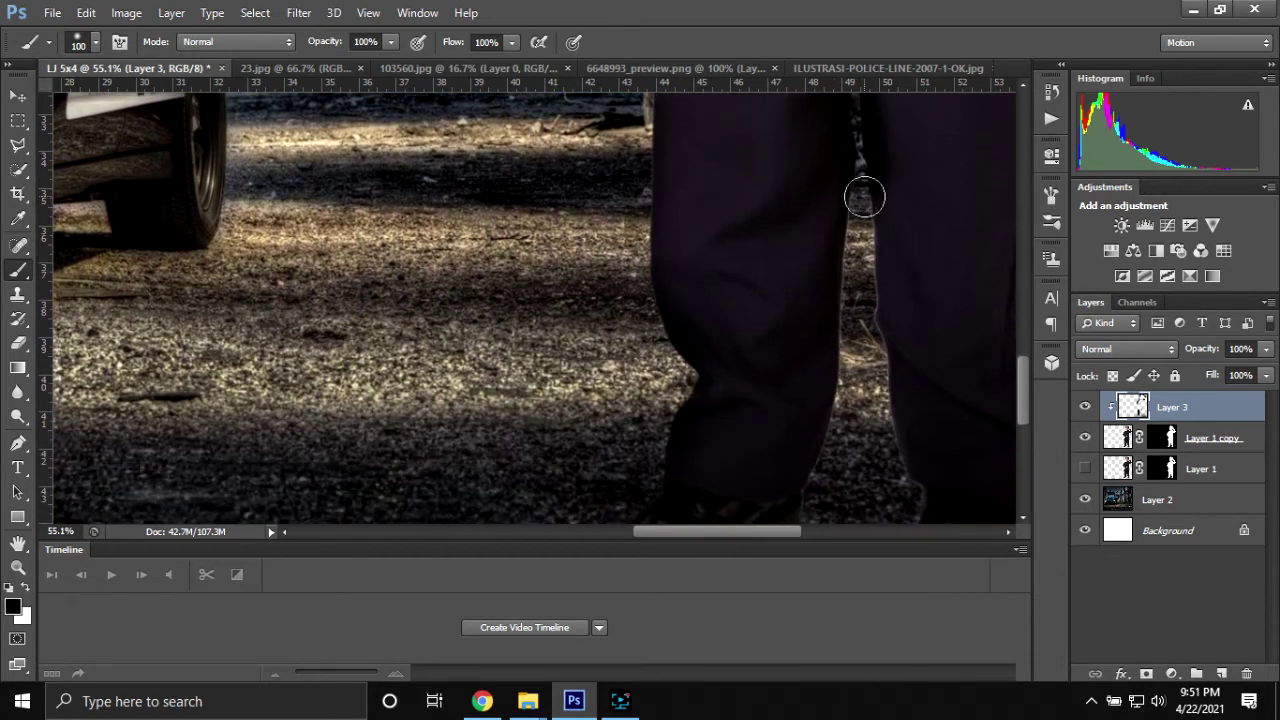
{"action": "key", "text": "bracketleft"}
{"action": "key", "text": "bracketleft"}
{"action": "key", "text": "bracketleft"}
{"action": "key", "text": "bracketleft"}
{"action": "left_click_drag", "start_coordinate": [860, 196], "coordinate": [851, 389]}
{"action": "scroll", "coordinate": [851, 389], "scroll_direction": "down", "scroll_amount": 1}
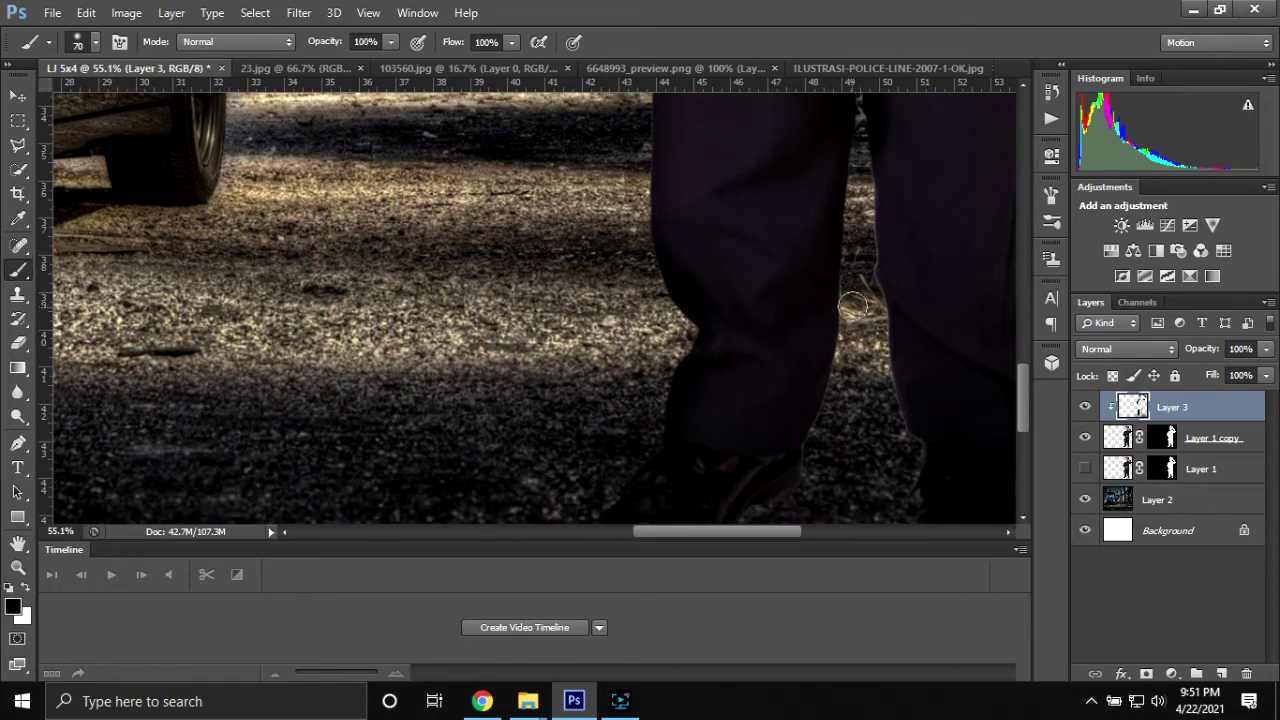
{"action": "key", "text": "bracketright"}
{"action": "key", "text": "bracketright"}
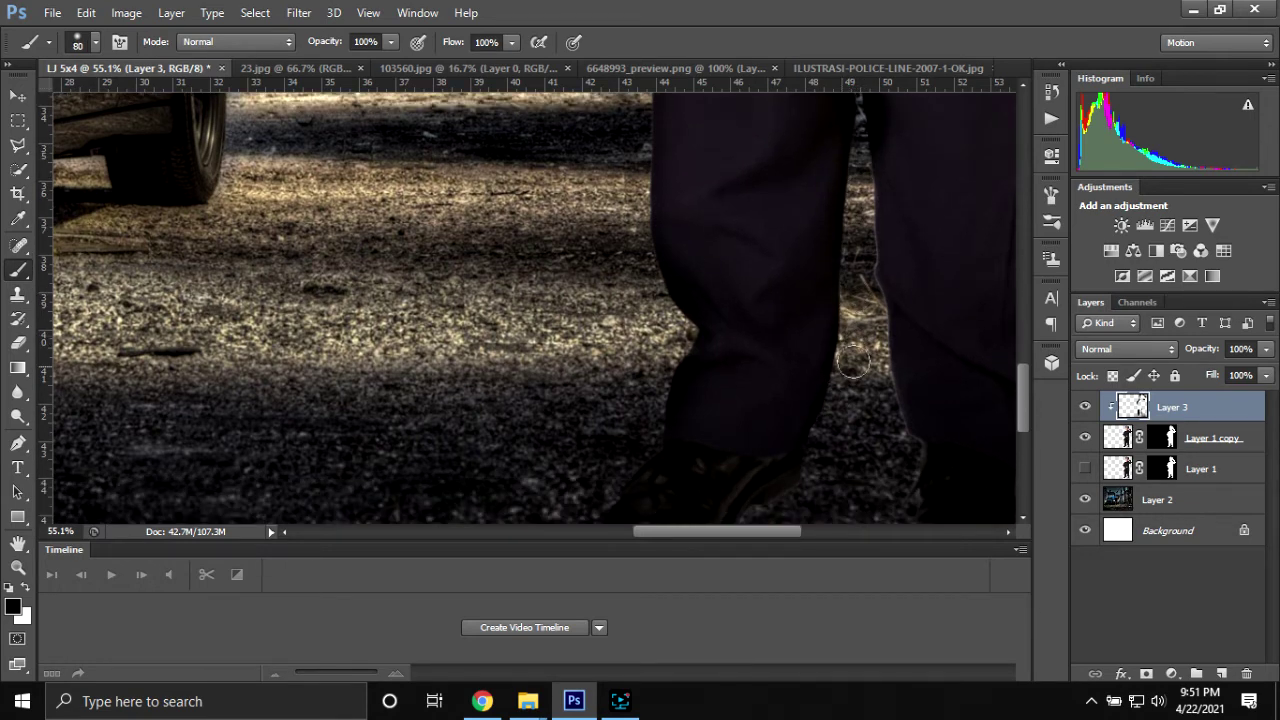
{"action": "left_click_drag", "start_coordinate": [868, 310], "coordinate": [903, 460]}
{"action": "scroll", "coordinate": [880, 396], "scroll_direction": "up", "scroll_amount": 1}
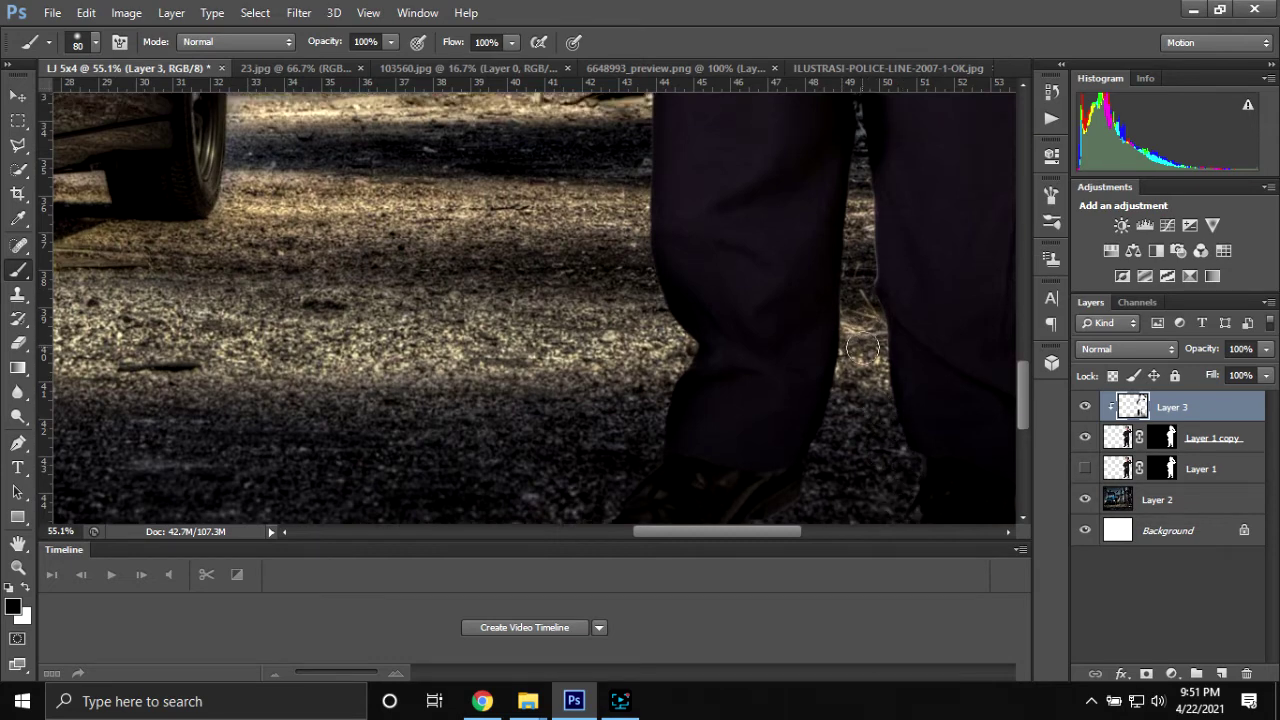
{"action": "scroll", "coordinate": [870, 300], "scroll_direction": "up", "scroll_amount": 1}
{"action": "key", "text": "bracketleft"}
{"action": "left_click_drag", "start_coordinate": [864, 259], "coordinate": [851, 366]}
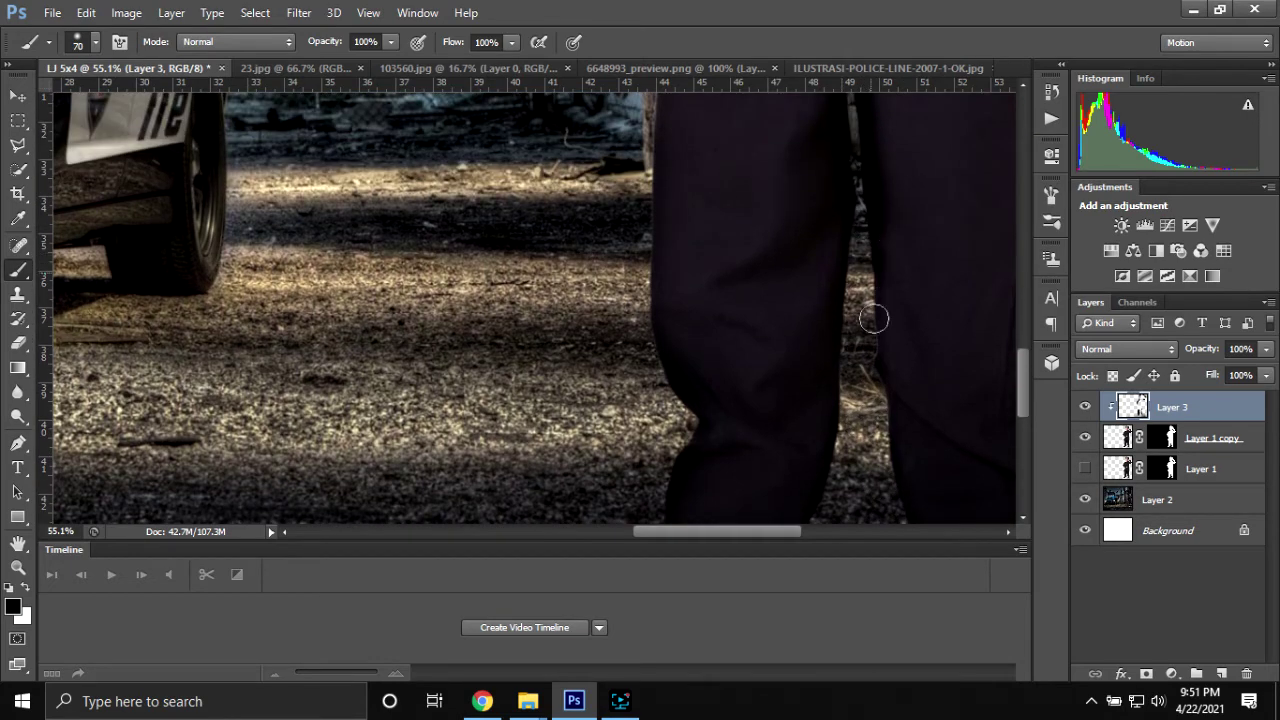
{"action": "scroll", "coordinate": [845, 366], "scroll_direction": "up", "scroll_amount": 1}
{"action": "scroll", "coordinate": [840, 365], "scroll_direction": "down", "scroll_amount": 4}
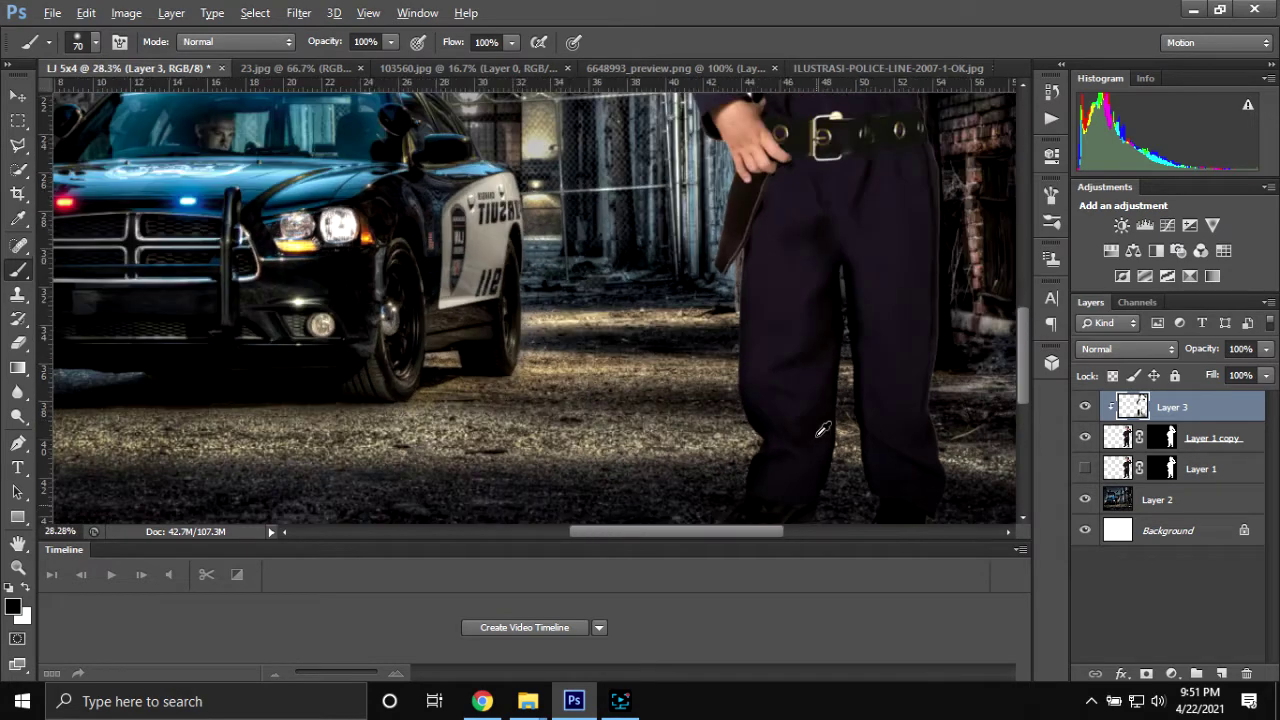
- Select the alley background Layer 2, undoing a layer mask added by mistake
{"action": "scroll", "coordinate": [845, 440], "scroll_direction": "down", "scroll_amount": 2}
{"action": "scroll", "coordinate": [845, 440], "scroll_direction": "down", "scroll_amount": 1}
{"action": "scroll", "coordinate": [745, 430], "scroll_direction": "down", "scroll_amount": 1}
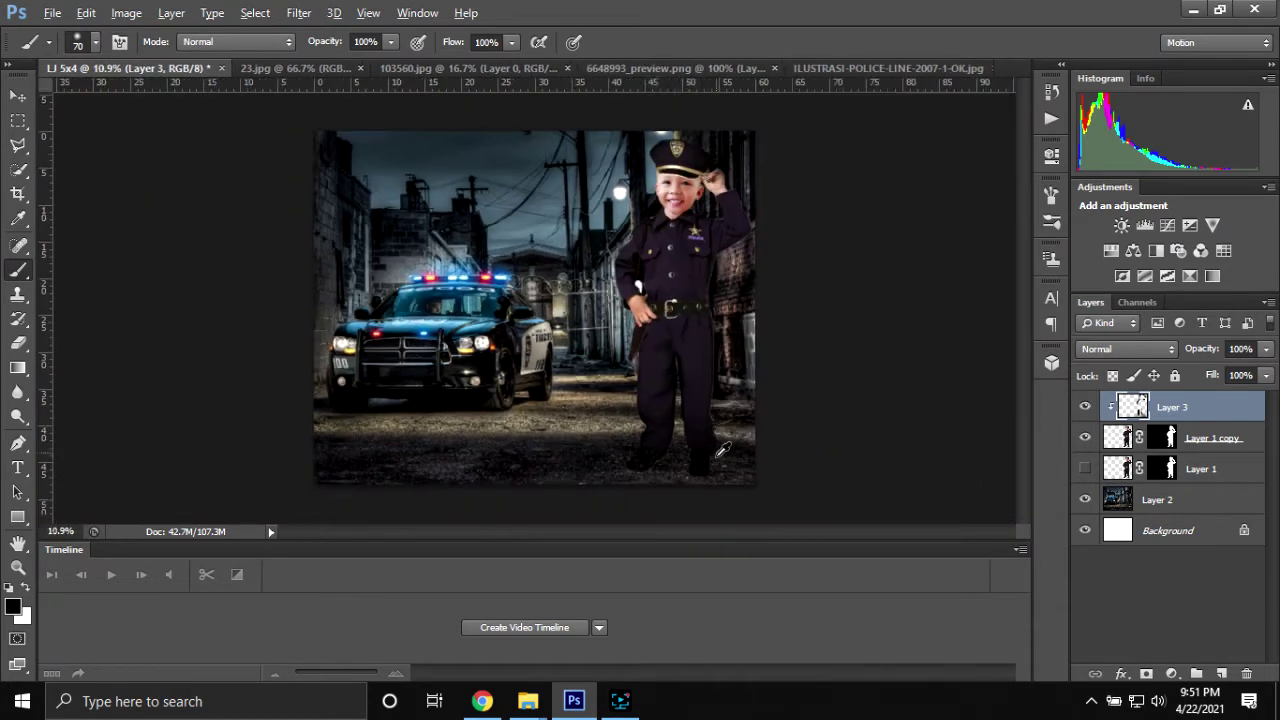
{"action": "scroll", "coordinate": [713, 469], "scroll_direction": "down", "scroll_amount": 1}
{"action": "scroll", "coordinate": [651, 390], "scroll_direction": "up", "scroll_amount": 1}
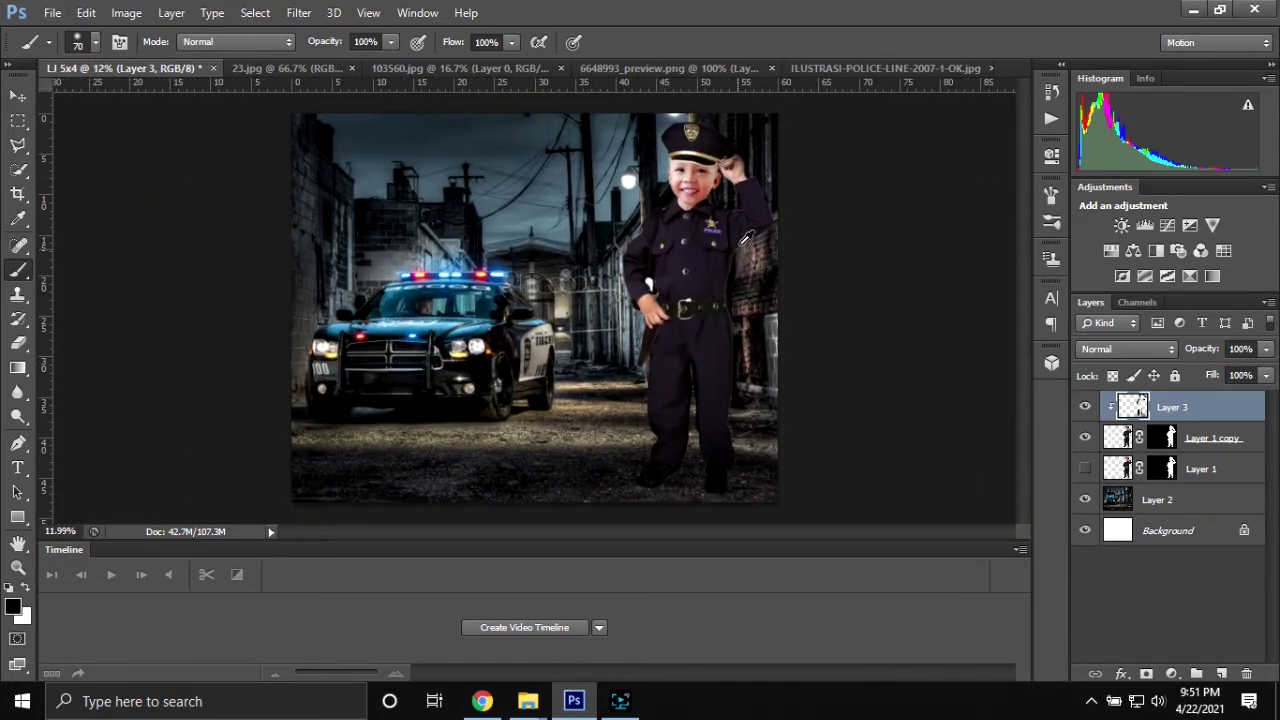
{"action": "scroll", "coordinate": [745, 238], "scroll_direction": "up", "scroll_amount": 1}
{"action": "scroll", "coordinate": [737, 192], "scroll_direction": "down", "scroll_amount": 1}
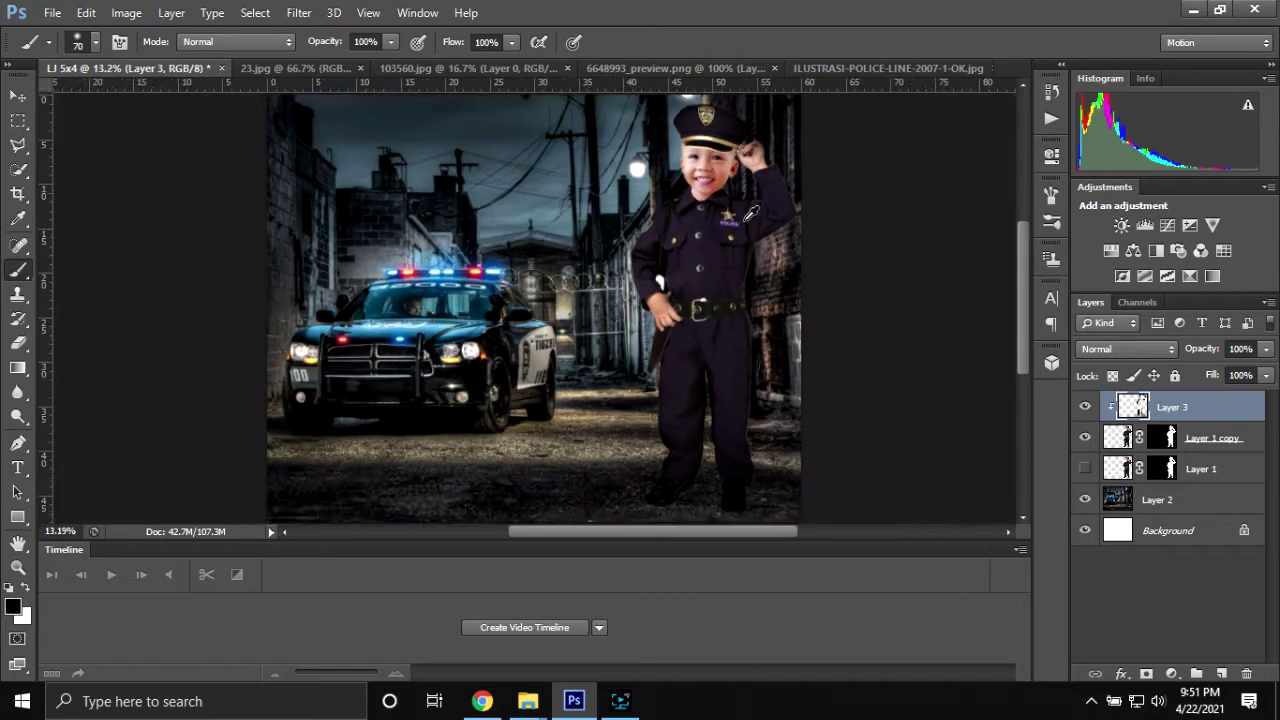
{"action": "scroll", "coordinate": [600, 300], "scroll_direction": "down", "scroll_amount": 1}
{"action": "scroll", "coordinate": [445, 345], "scroll_direction": "up", "scroll_amount": 1}
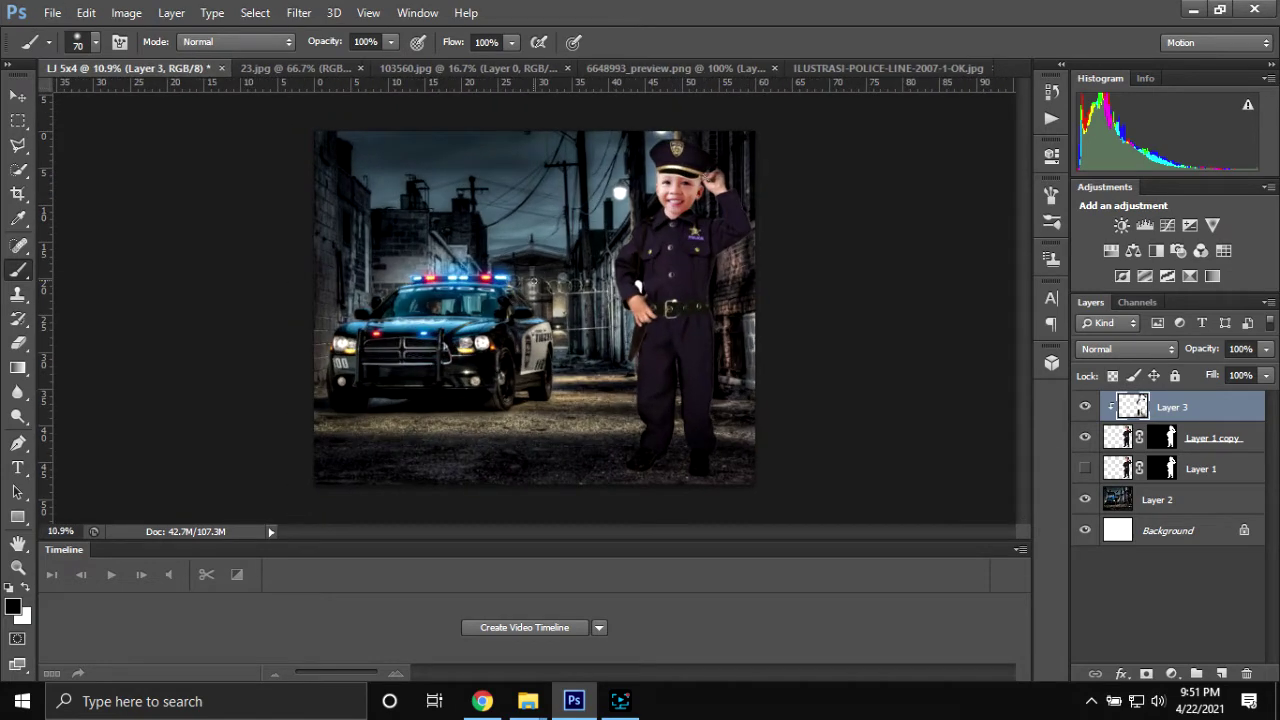
{"action": "left_click", "coordinate": [1218, 506]}
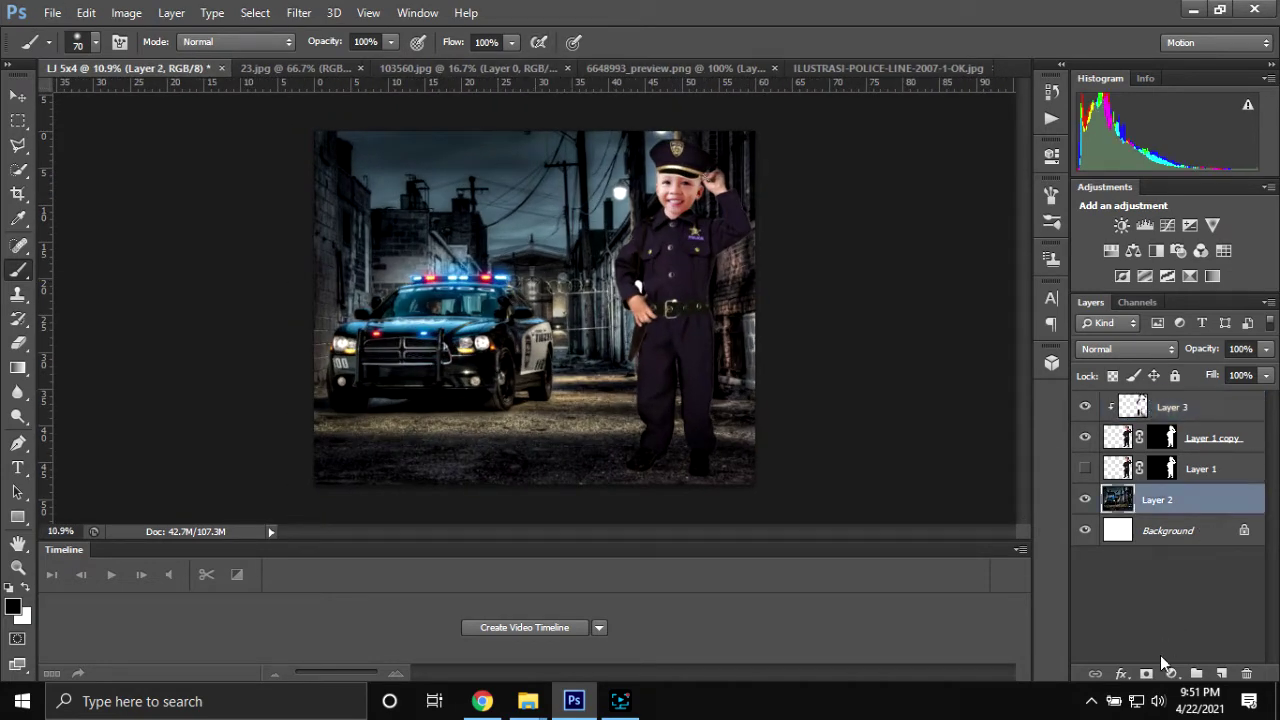
{"action": "left_click", "coordinate": [1146, 673]}
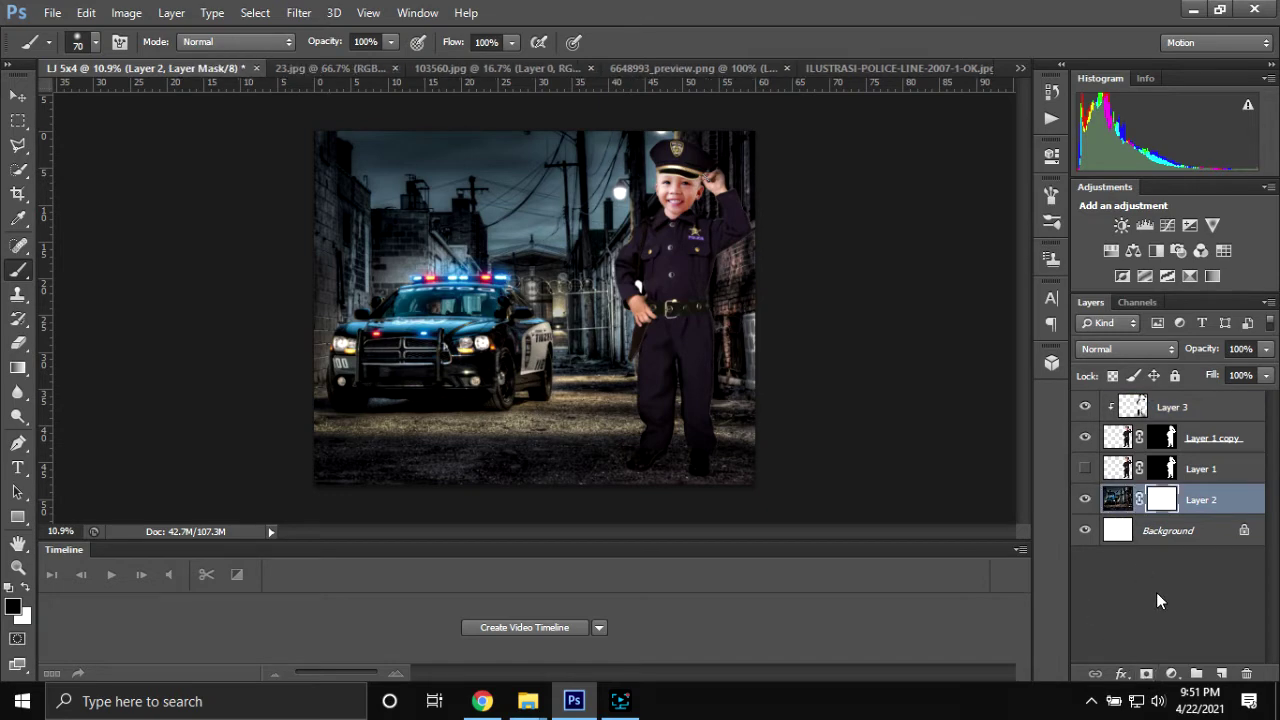
{"action": "key", "text": "ctrl+z"}
- Add a Brightness/Contrast adjustment above Layer 2, replacing a first attempt, with Brightness 67
{"action": "left_click", "coordinate": [1172, 674]}
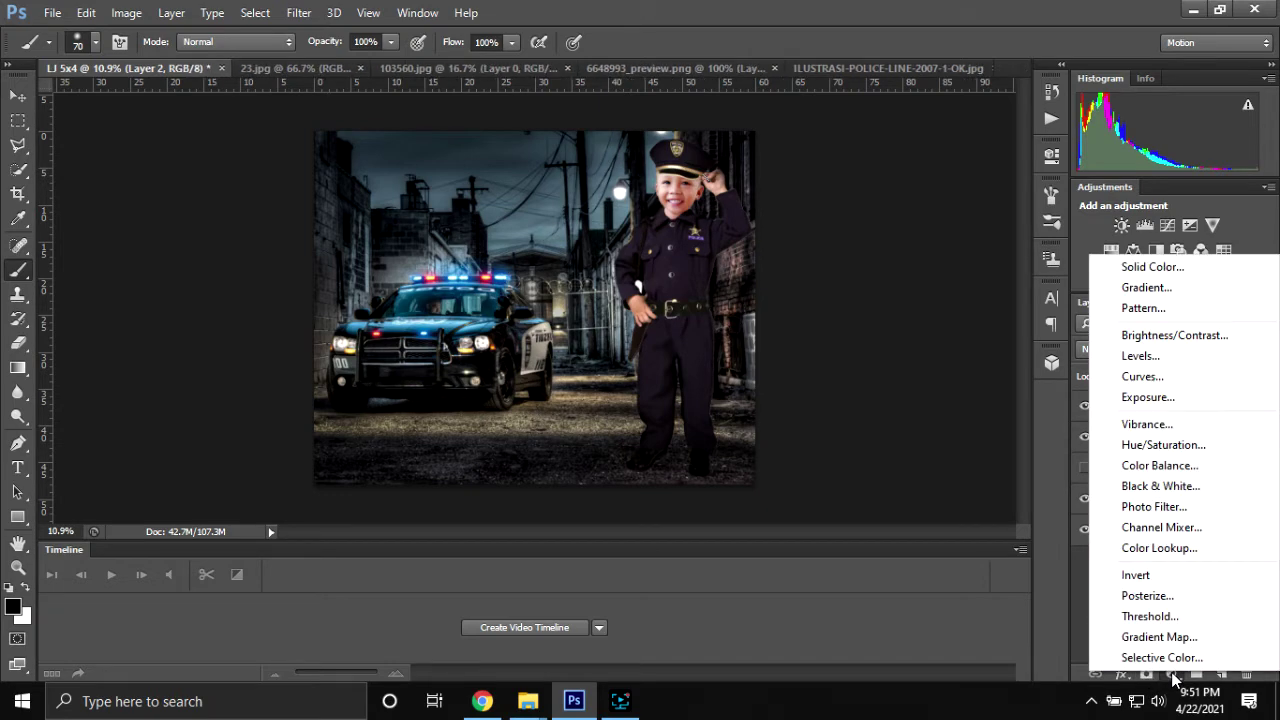
{"action": "left_click", "coordinate": [1172, 335]}
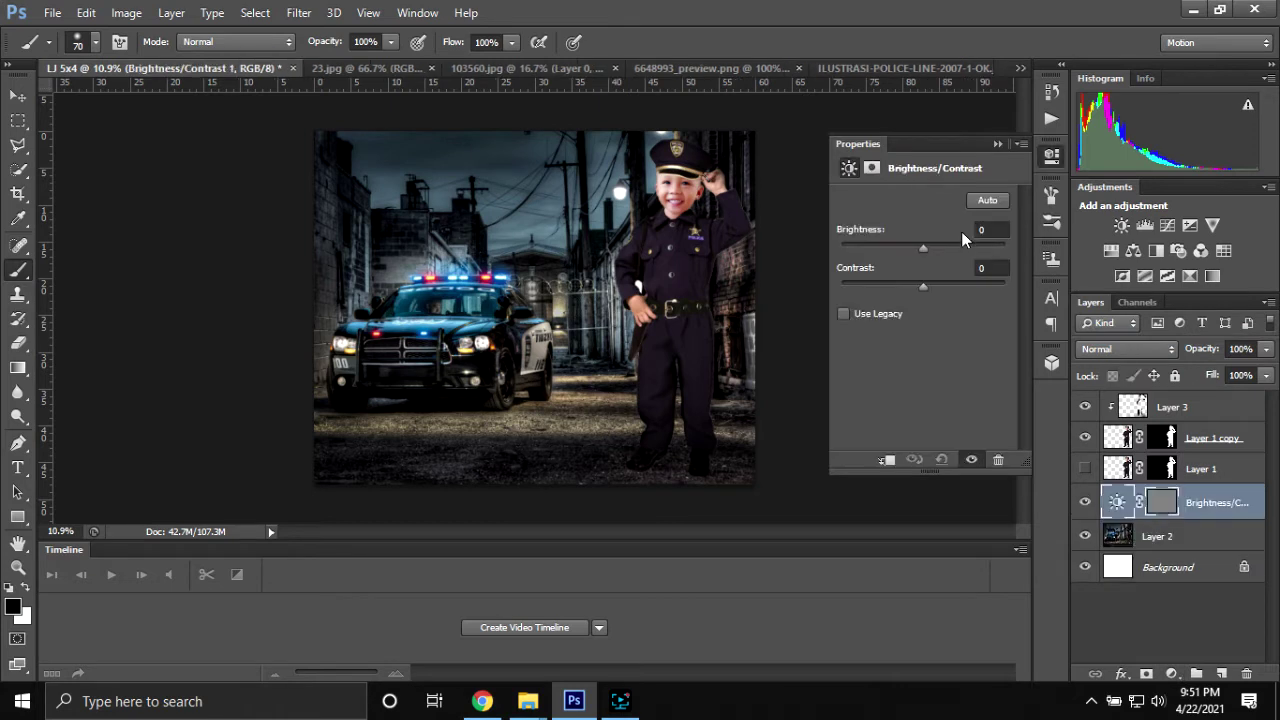
{"action": "left_click_drag", "start_coordinate": [926, 246], "coordinate": [947, 247]}
{"action": "left_click", "coordinate": [998, 146]}
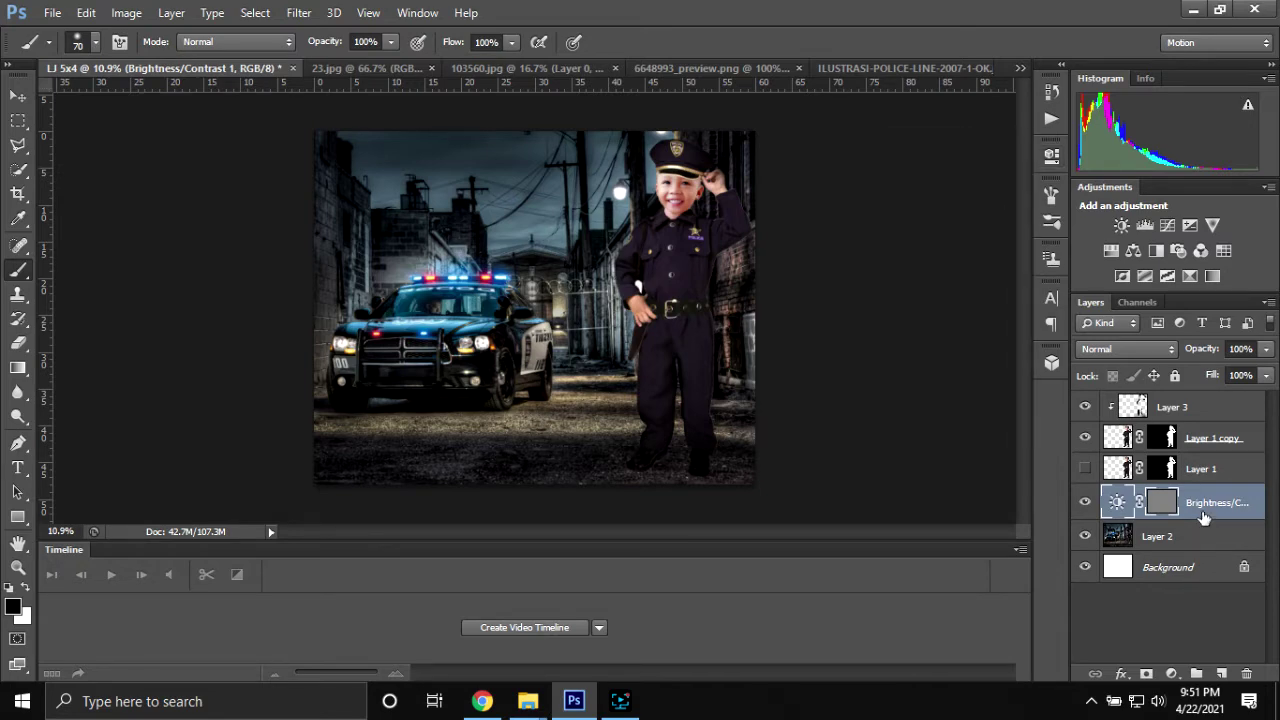
{"action": "key", "text": "Delete"}
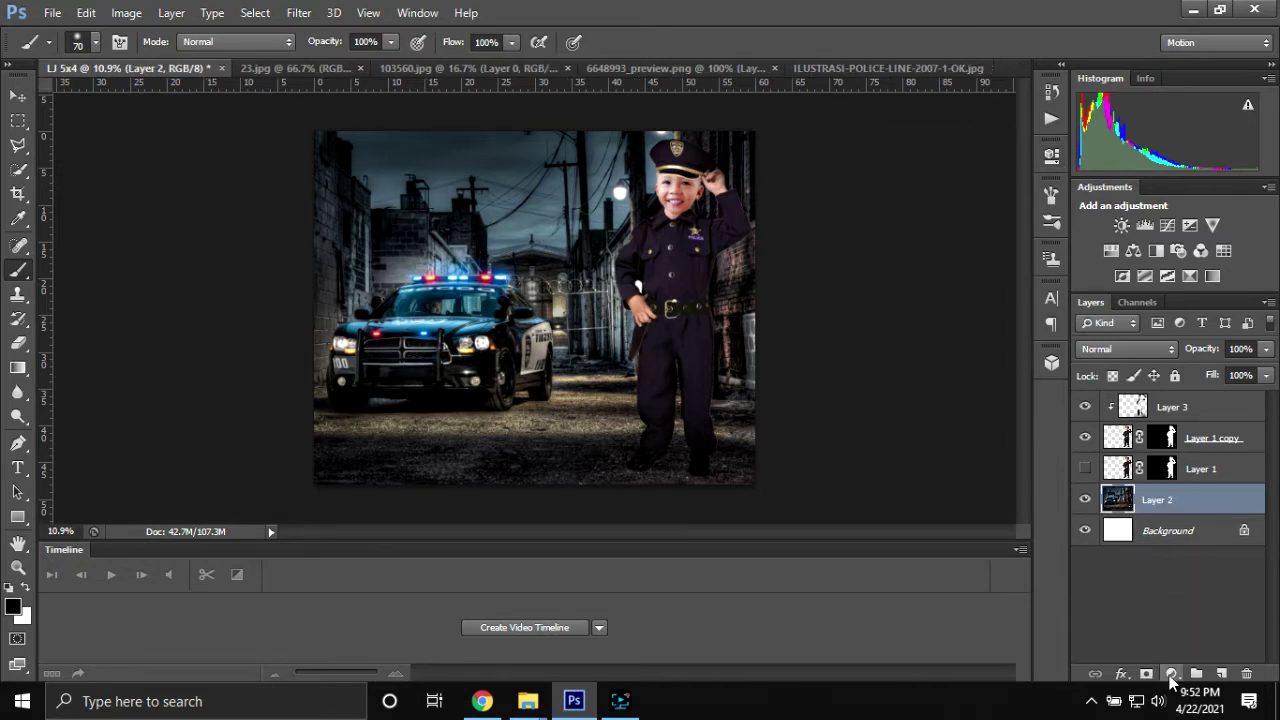
{"action": "left_click", "coordinate": [1169, 673]}
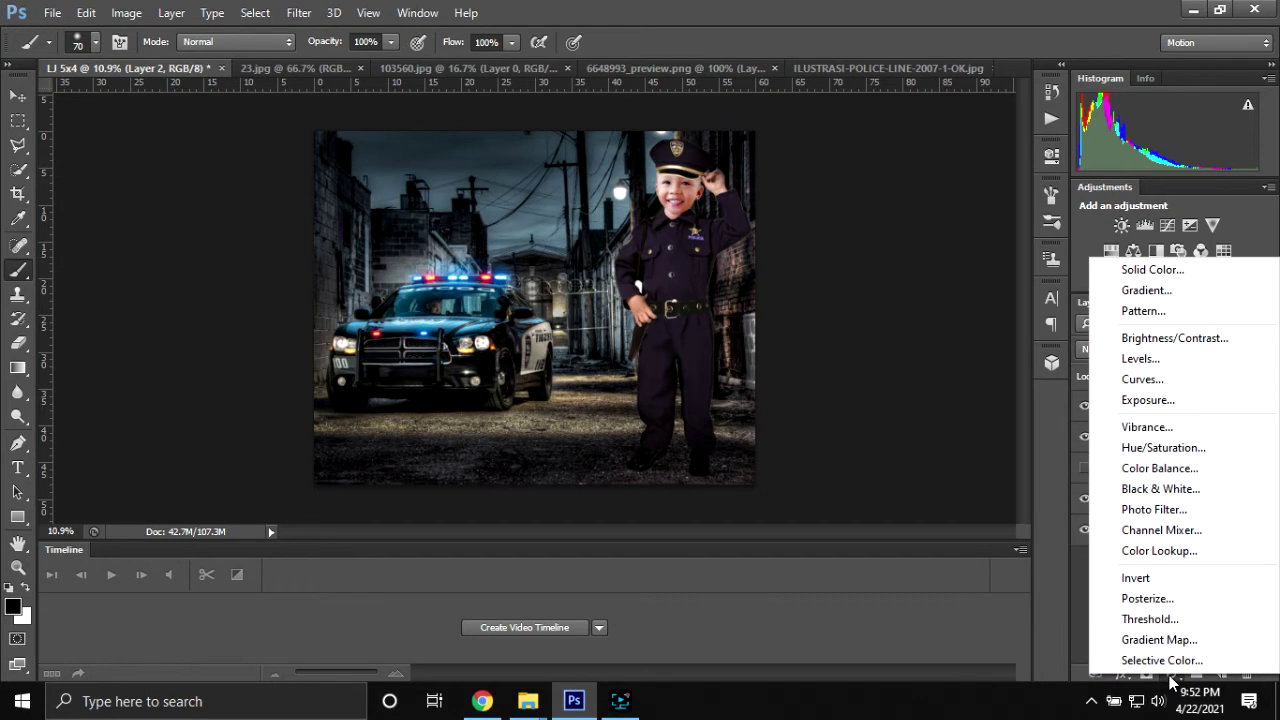
{"action": "left_click", "coordinate": [1122, 340]}
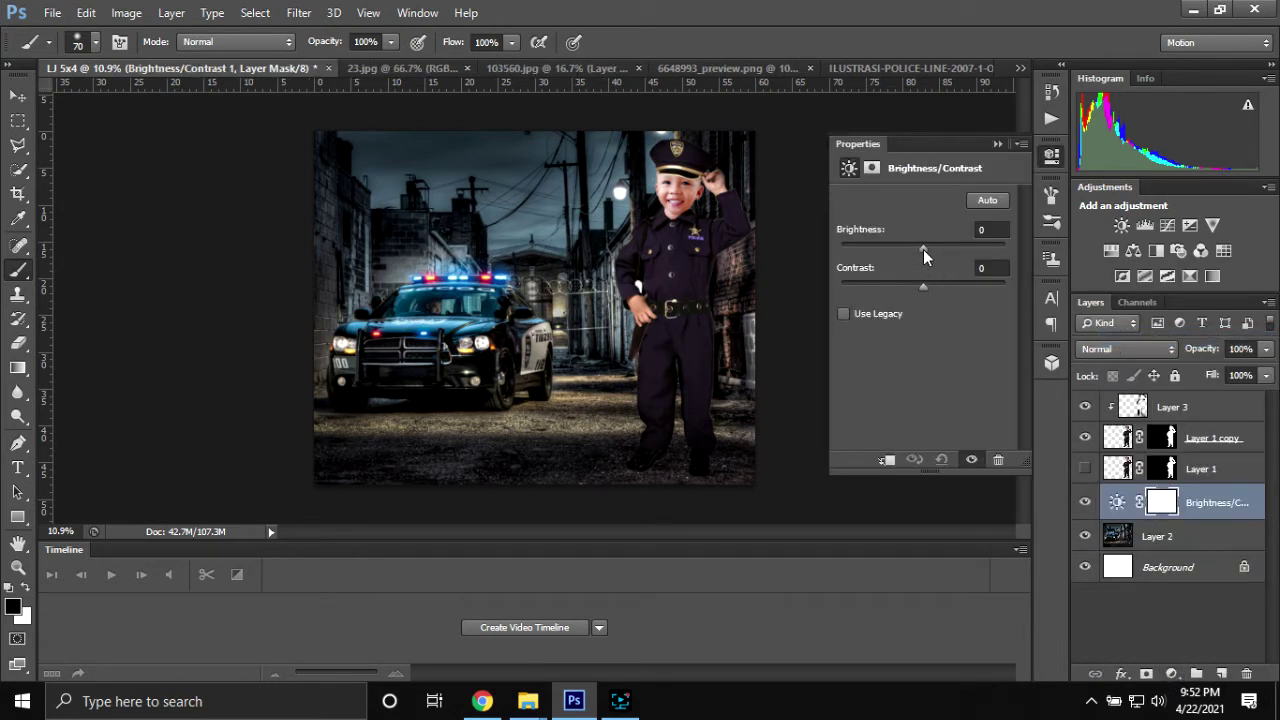
{"action": "left_click_drag", "start_coordinate": [923, 249], "coordinate": [960, 262]}
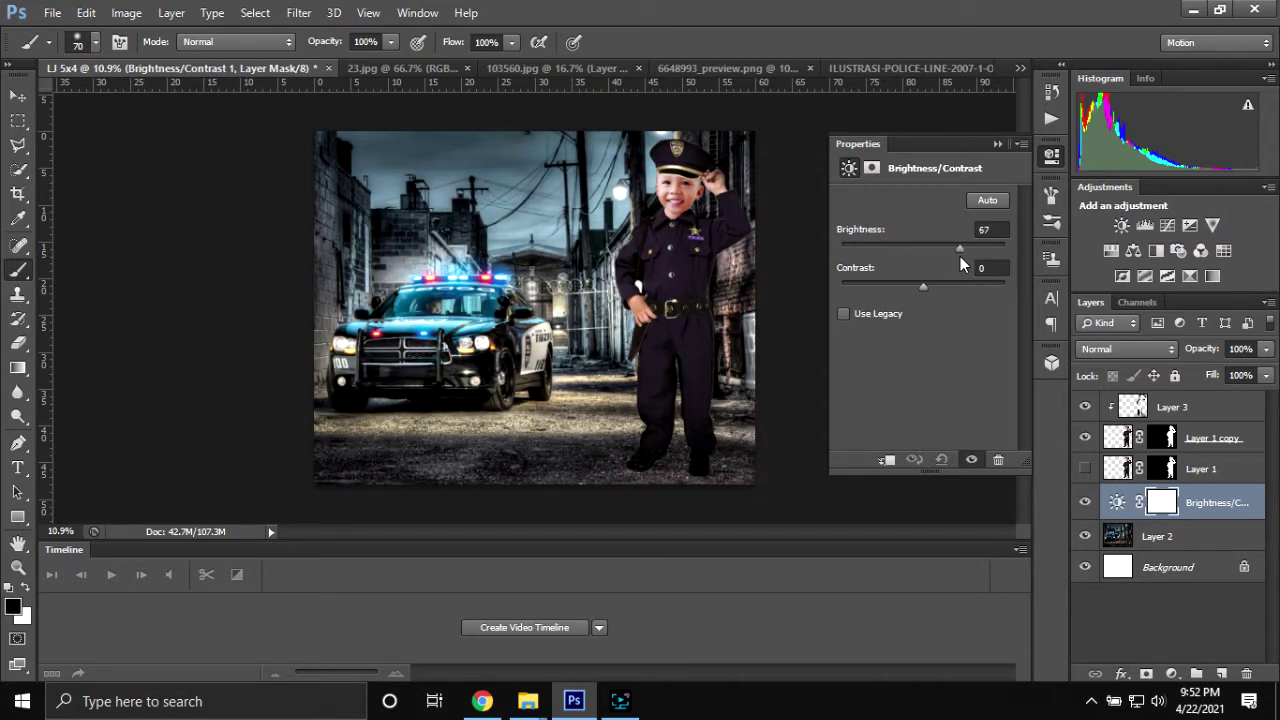
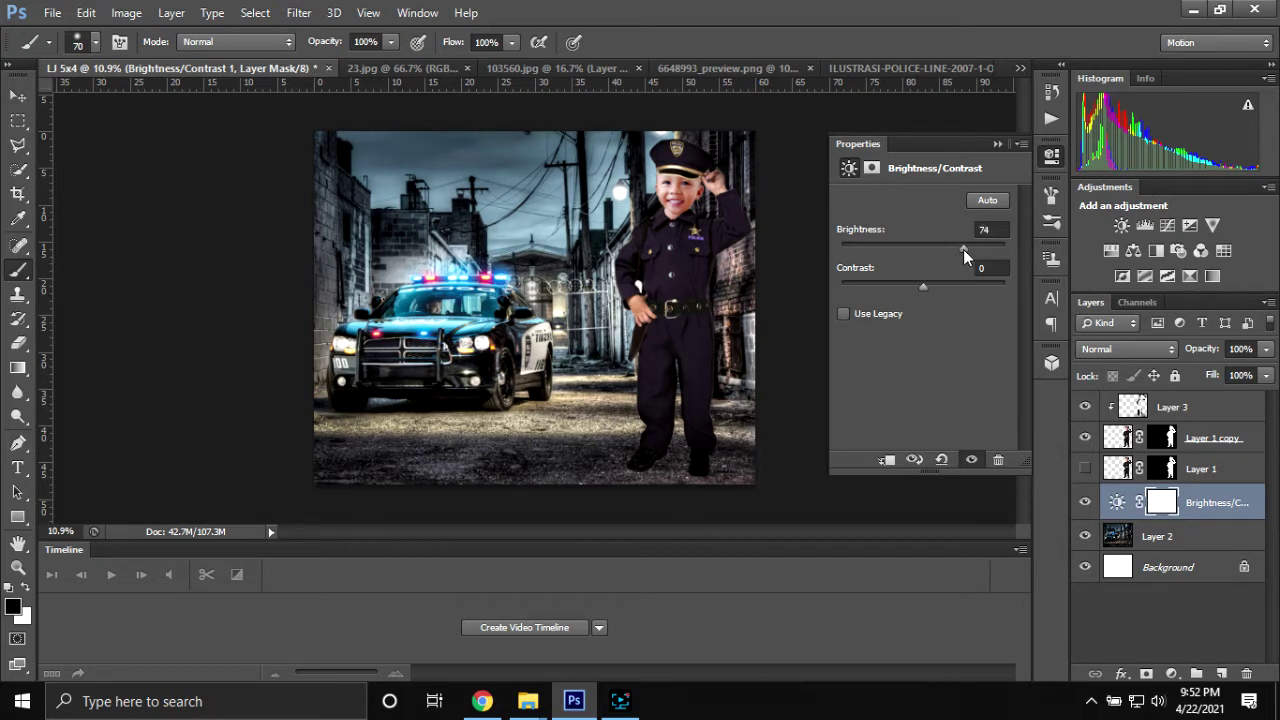
- Set the Brightness/Contrast adjustment's brightness to 81 to lighten the alley background
{"action": "left_click_drag", "start_coordinate": [963, 249], "coordinate": [977, 244]}
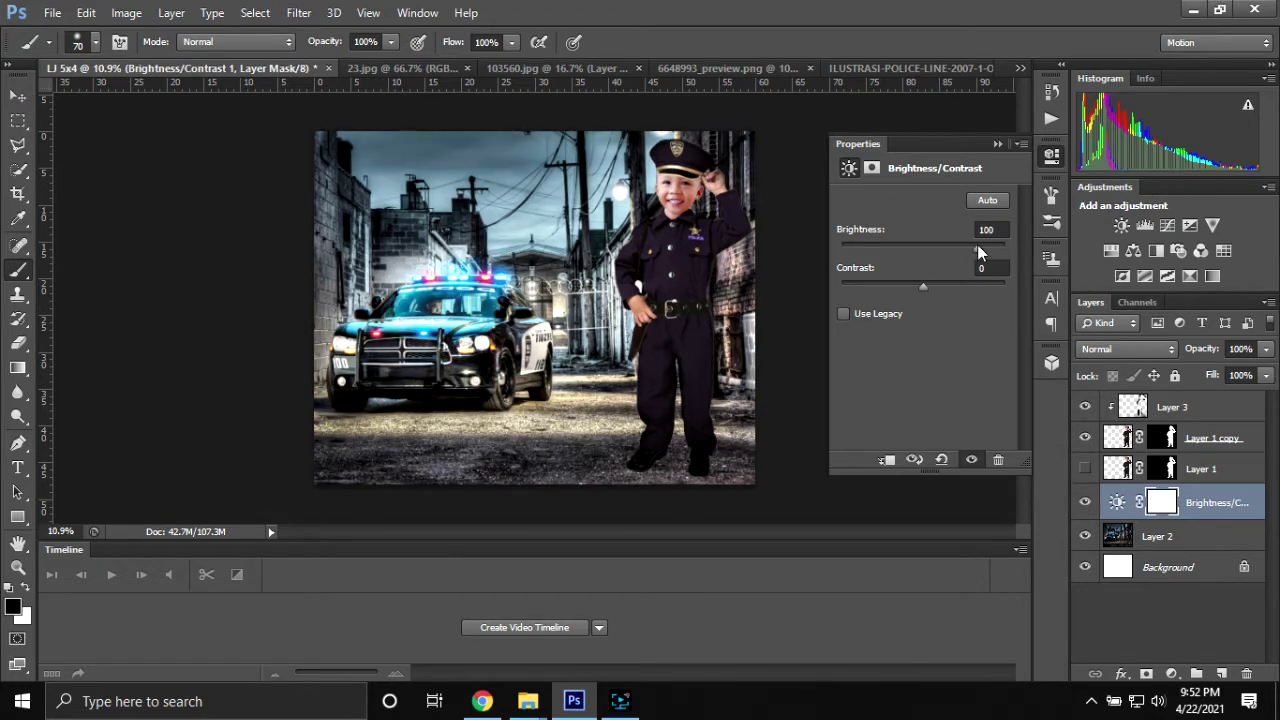
{"action": "left_click_drag", "start_coordinate": [973, 245], "coordinate": [967, 246]}
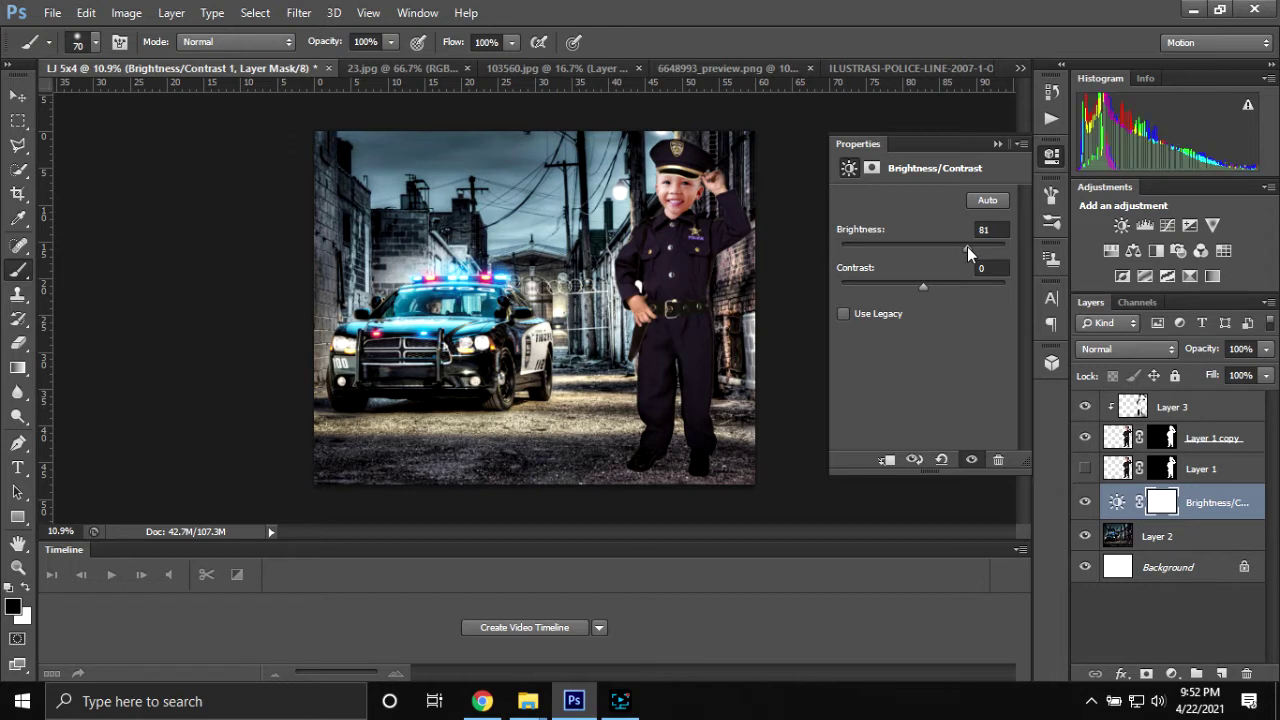
{"action": "left_click", "coordinate": [995, 145]}
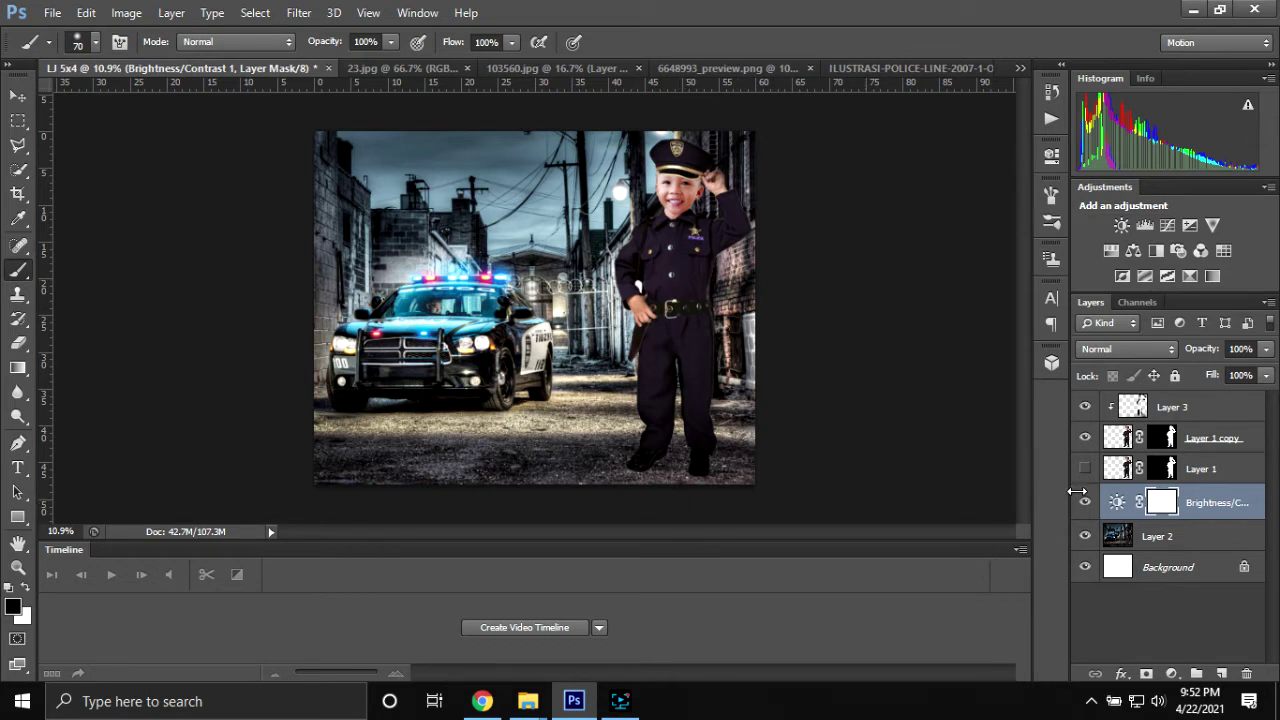
- Add a new layer above Layer 3 and paint a 2100 px dark stroke across the bottom
{"action": "left_click", "coordinate": [1219, 407]}
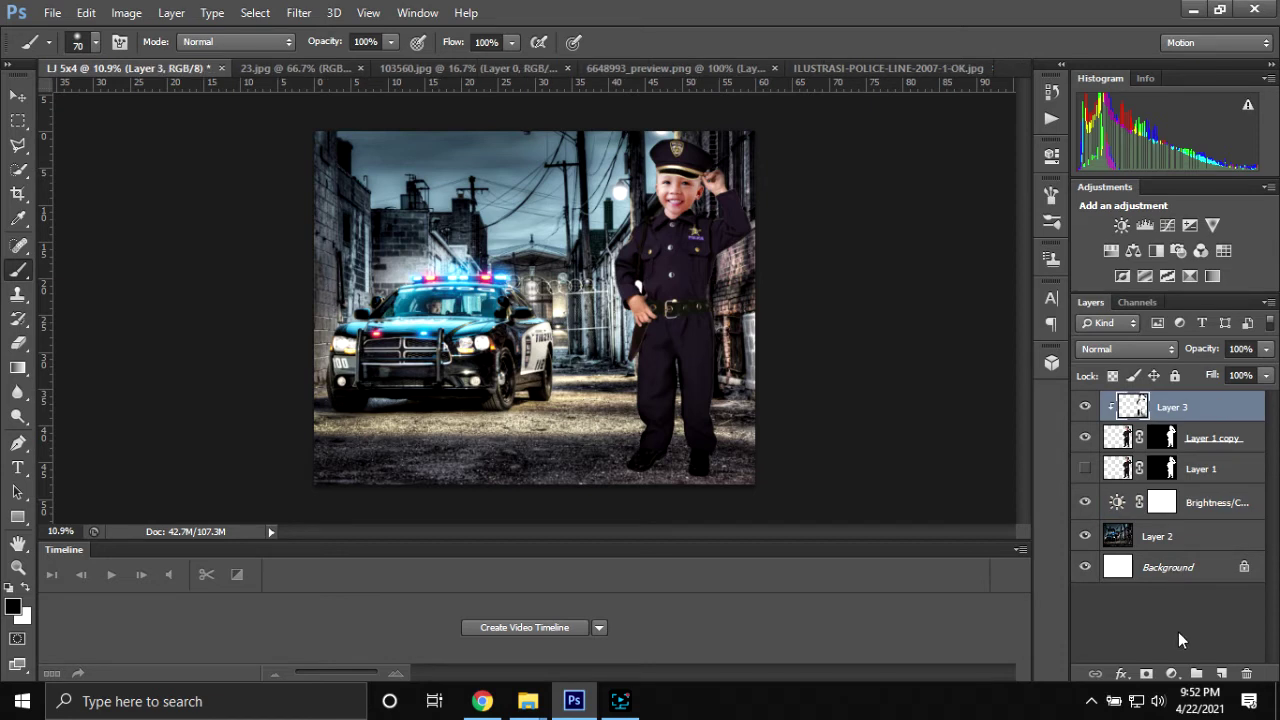
{"action": "left_click", "coordinate": [1221, 673]}
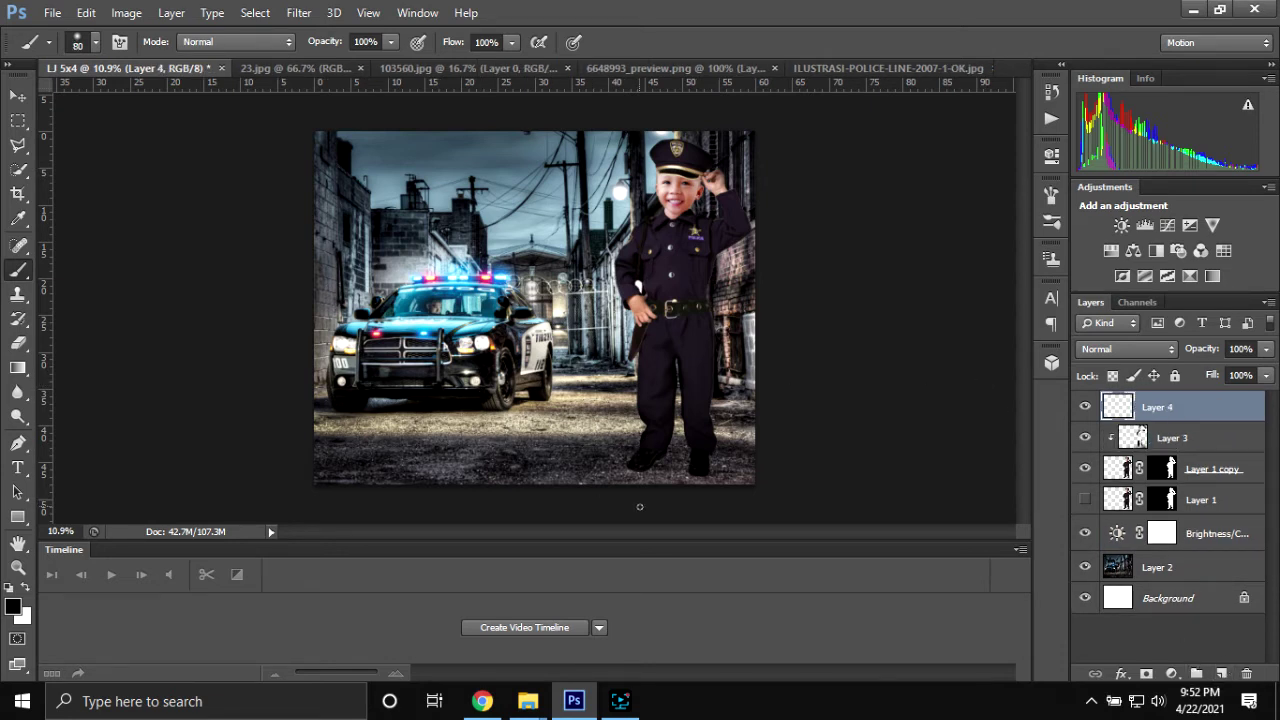
{"action": "key", "text": "bracketright"}
{"action": "key", "text": "bracketright"}
{"action": "key", "text": "bracketright"}
{"action": "key", "text": "bracketright"}
{"action": "key", "text": "bracketright"}
{"action": "key", "text": "bracketright"}
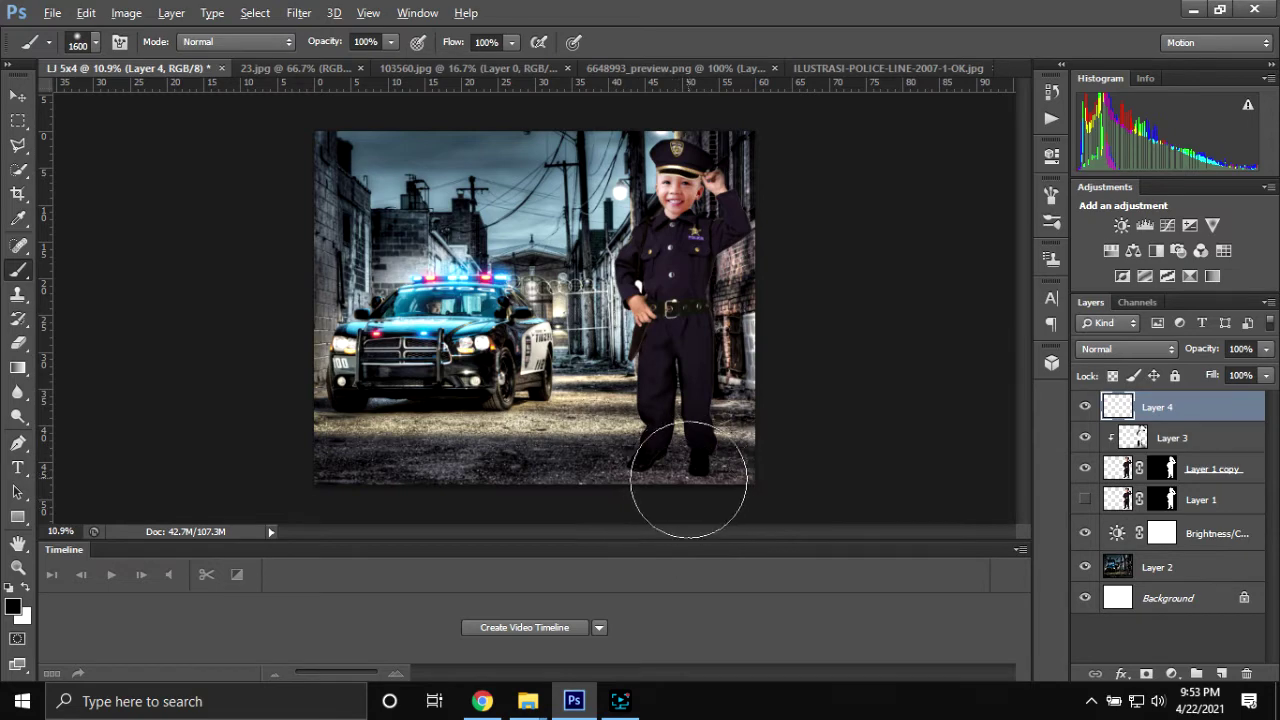
{"action": "key", "text": "ctrl+minus"}
{"action": "key", "text": "ctrl+minus"}
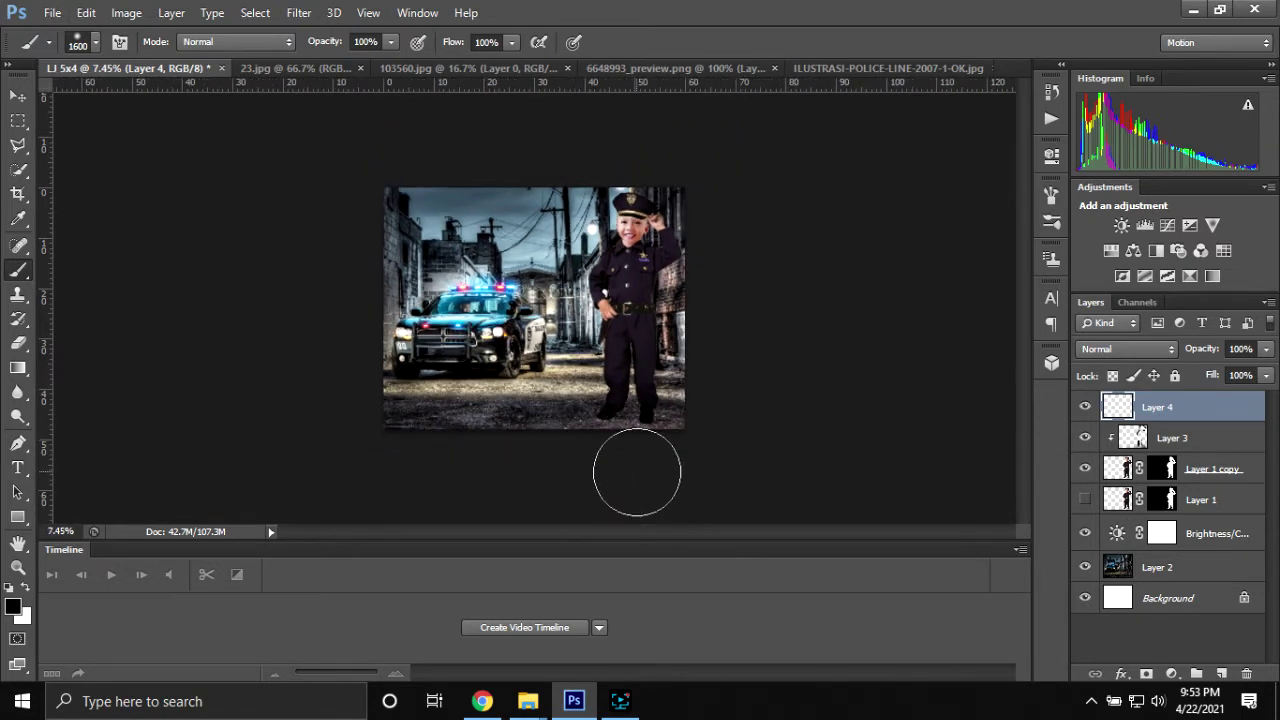
{"action": "key", "text": "bracketright"}
{"action": "key", "text": "bracketright"}
{"action": "key", "text": "bracketright"}
{"action": "key", "text": "ctrl+minus"}
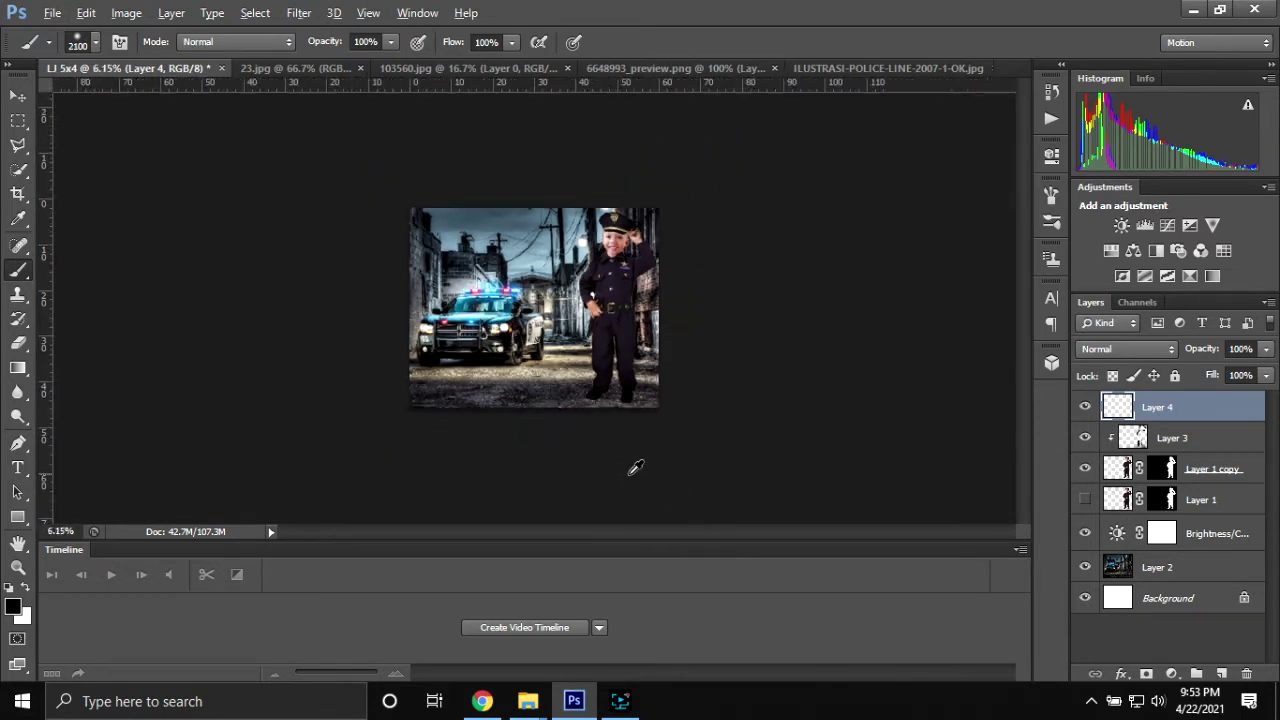
{"action": "key", "text": "ctrl+minus"}
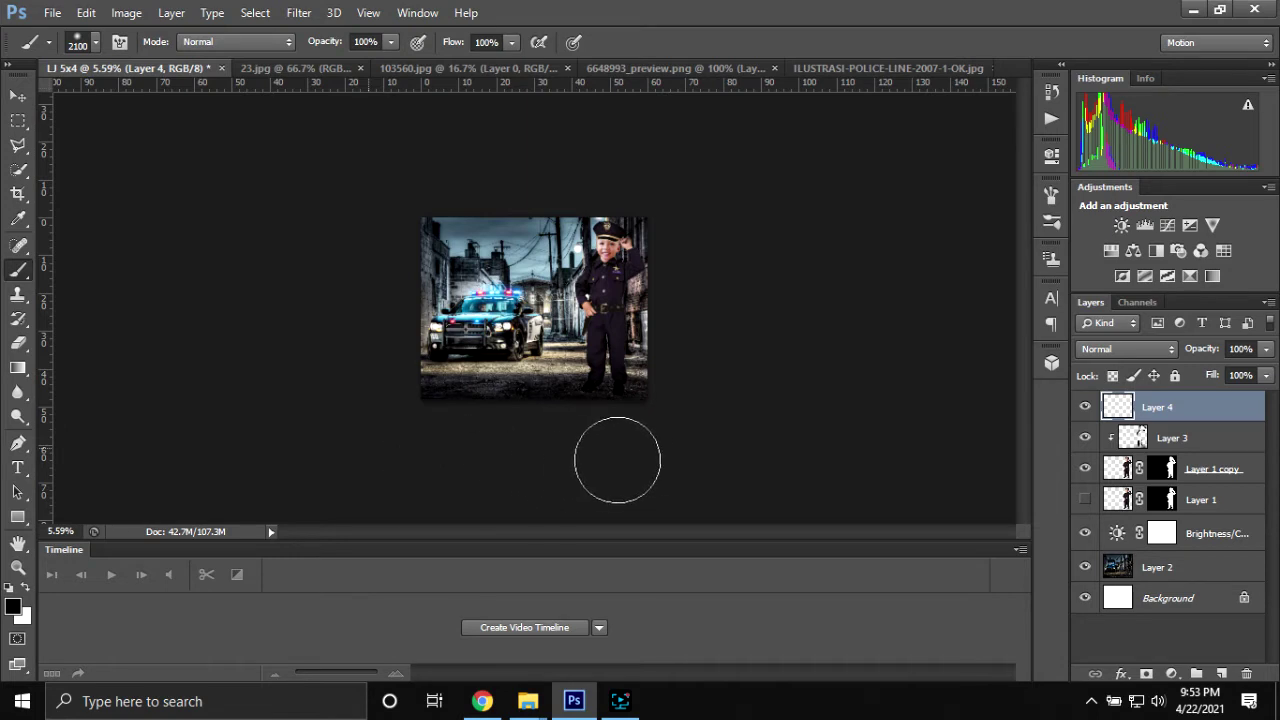
{"action": "left_click_drag", "start_coordinate": [646, 459], "coordinate": [532, 380]}
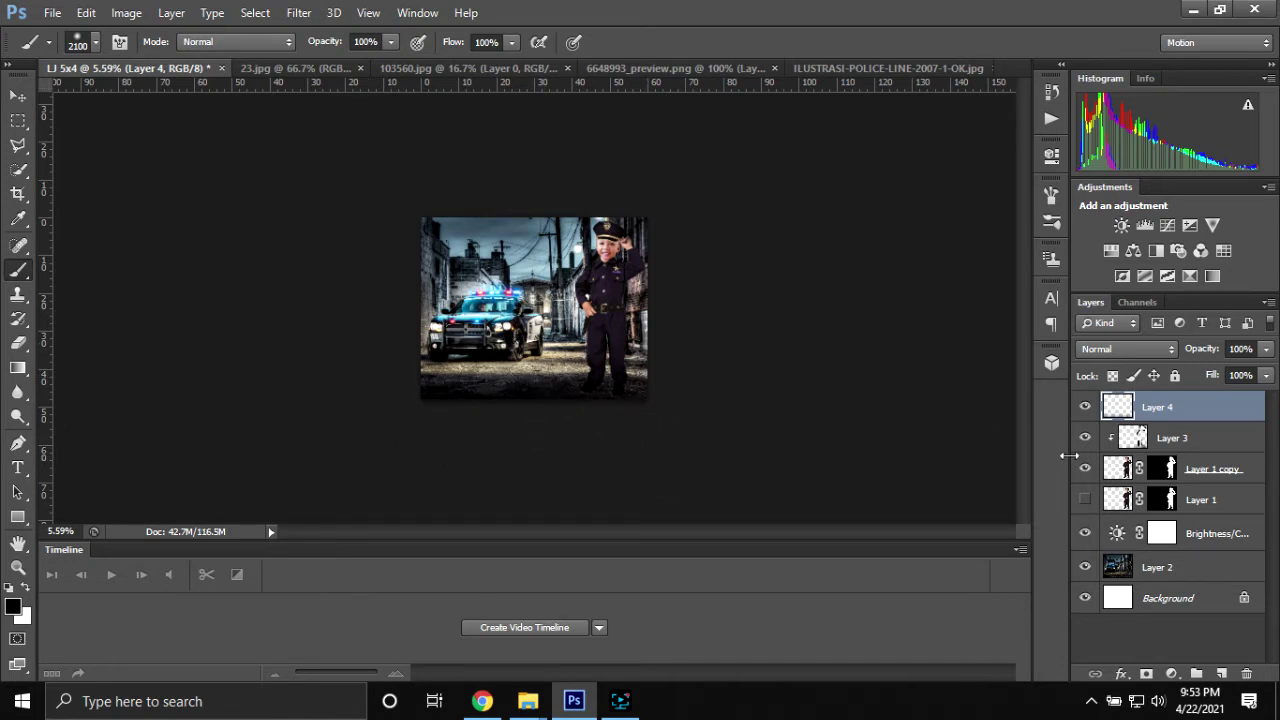
{"action": "scroll", "coordinate": [520, 315], "scroll_direction": "up", "scroll_amount": 2}
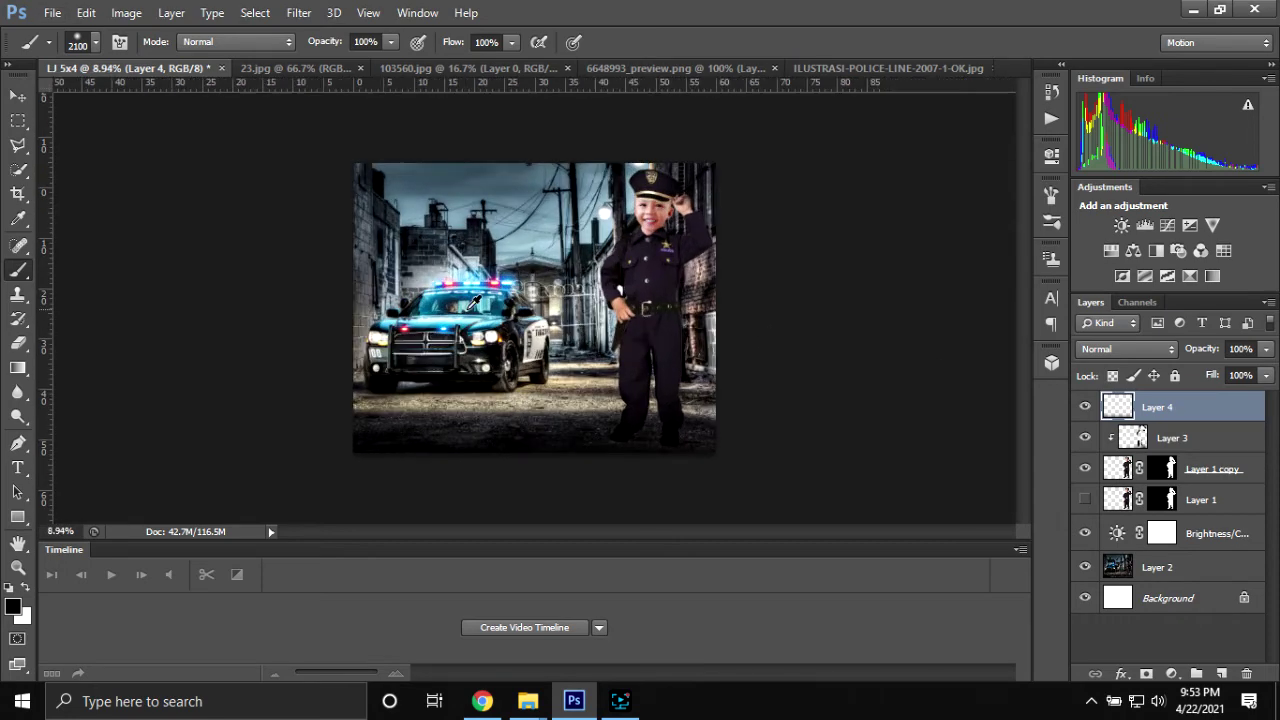
- In 6648993_preview.png, Magic Erase the leftover background beside the CRIME SCENE tape
{"action": "left_click", "coordinate": [603, 70]}
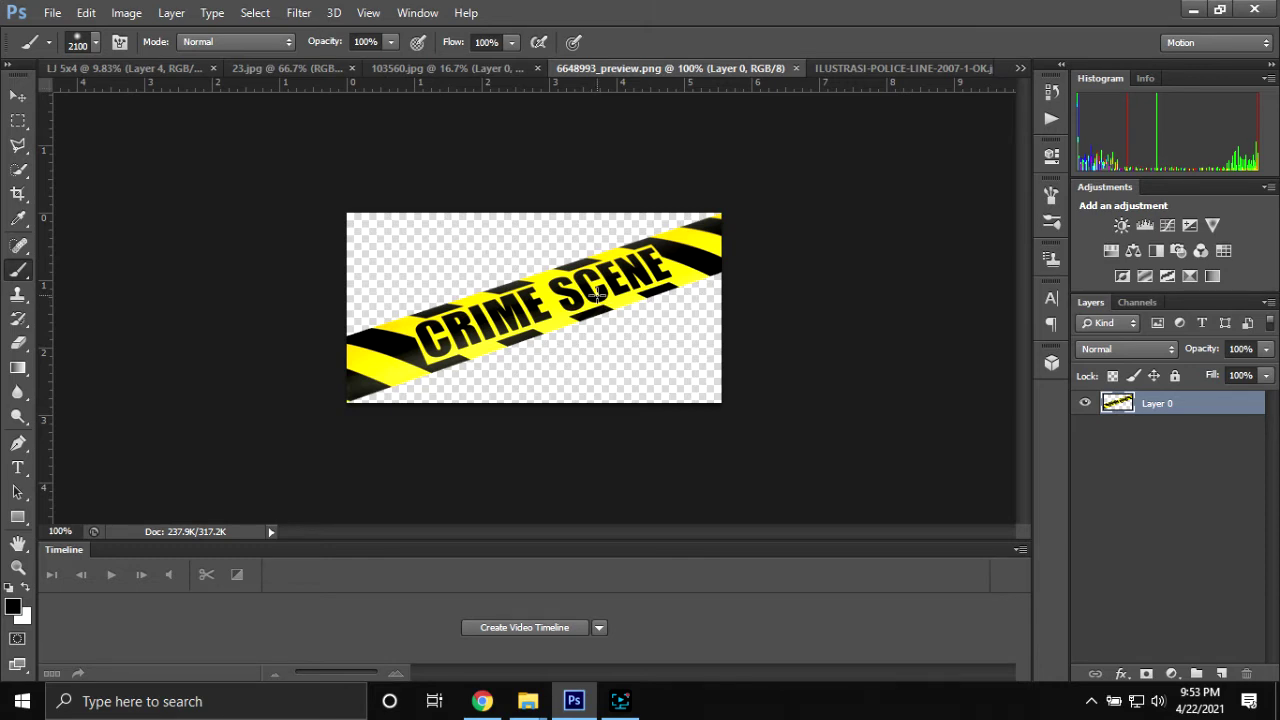
{"action": "key", "text": "w"}
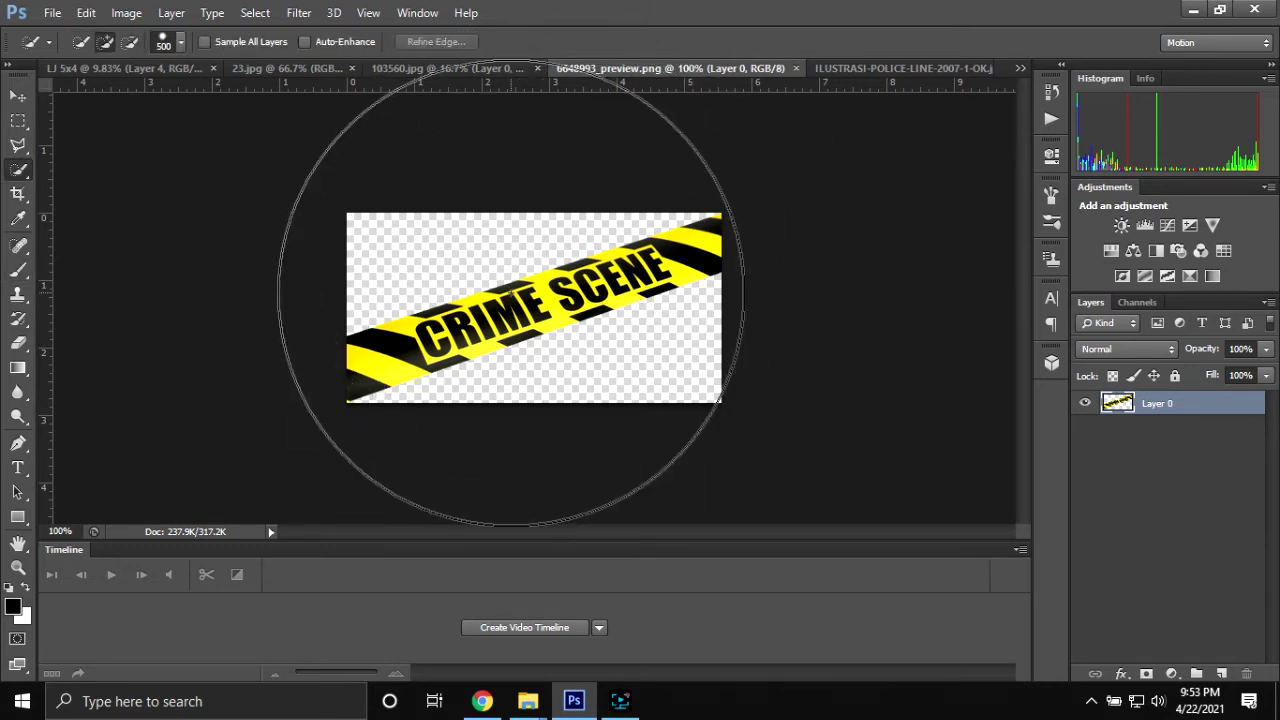
{"action": "key", "text": "e"}
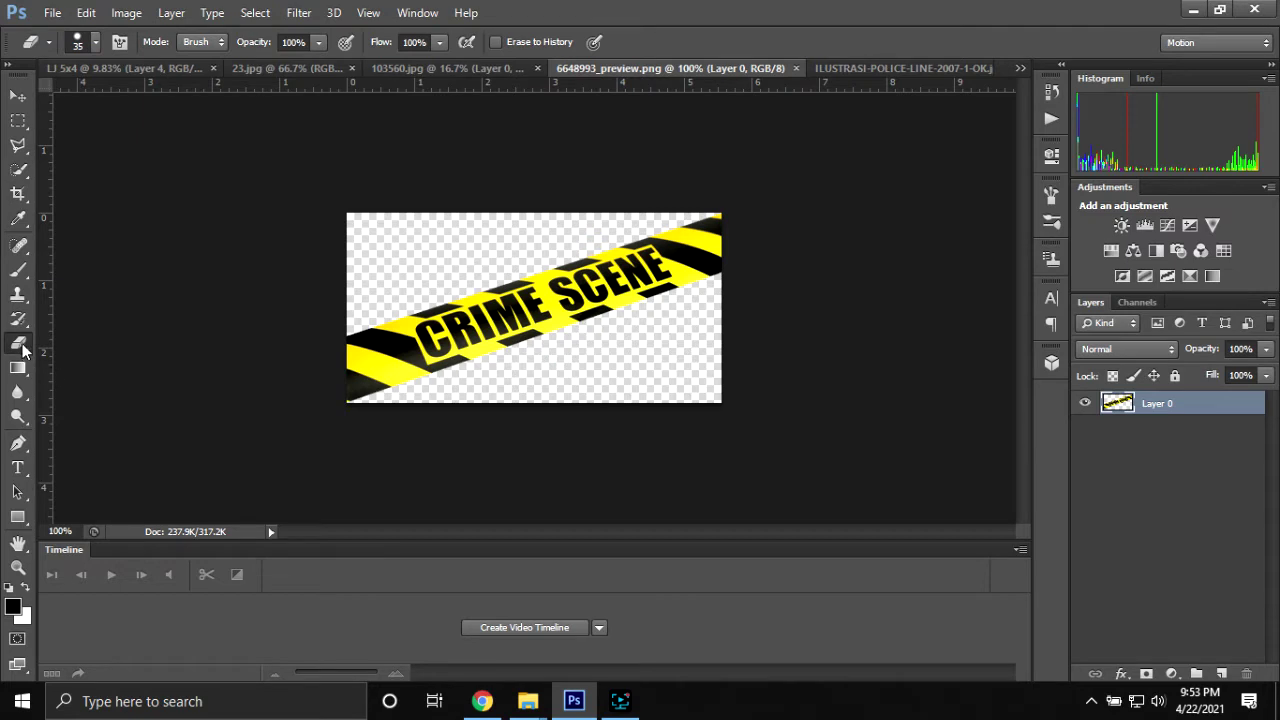
{"action": "right_click", "coordinate": [22, 345]}
{"action": "left_click", "coordinate": [60, 375]}
{"action": "left_click", "coordinate": [414, 272]}
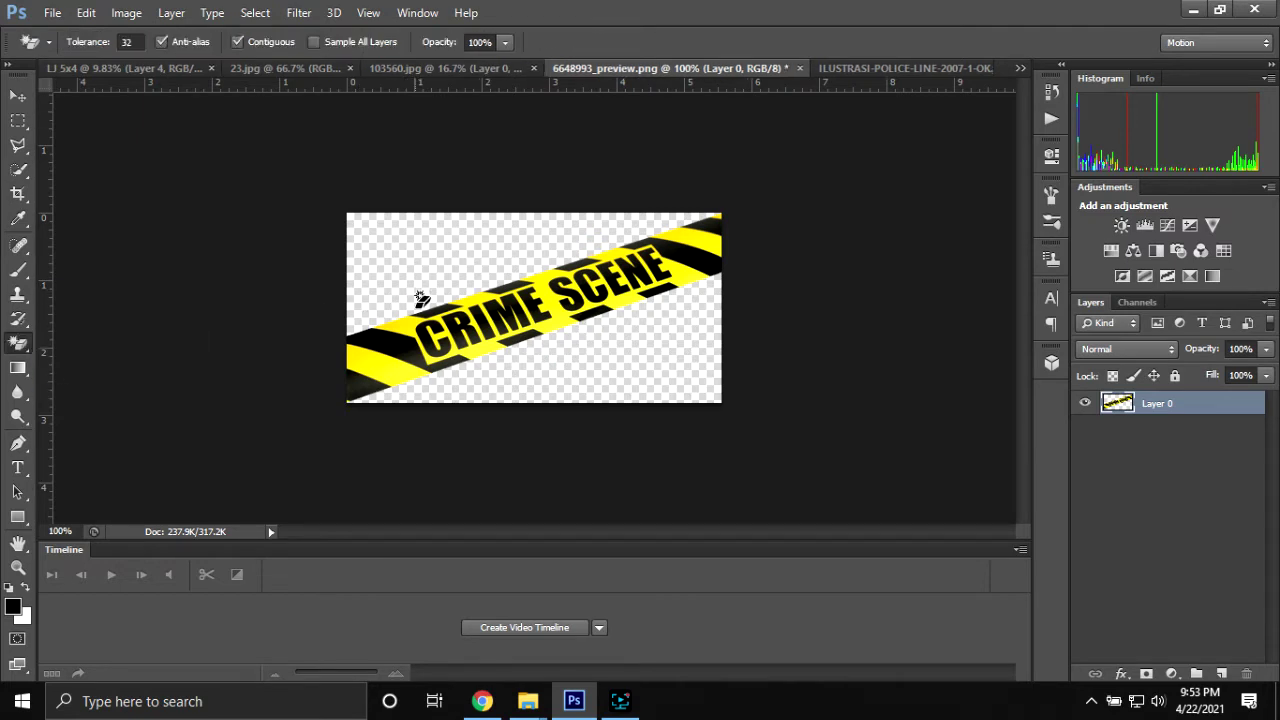
{"action": "scroll", "coordinate": [453, 256], "scroll_direction": "down", "scroll_amount": 3}
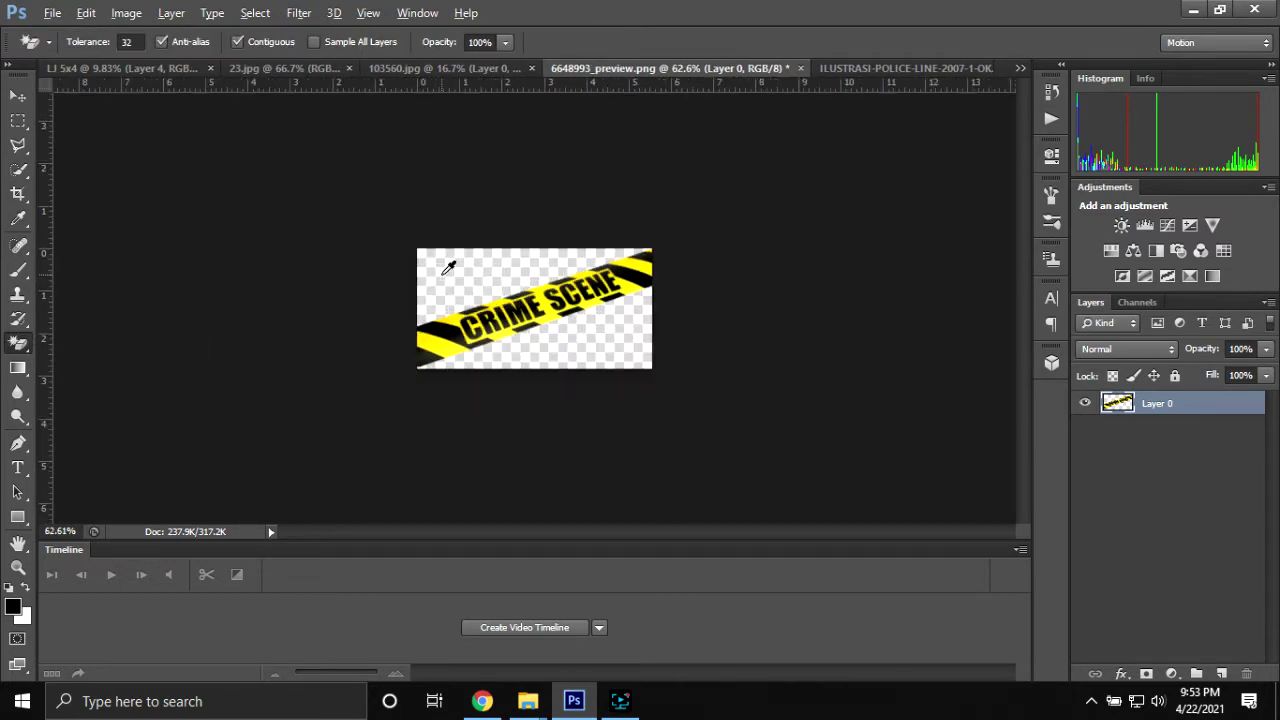
{"action": "scroll", "coordinate": [475, 268], "scroll_direction": "down", "scroll_amount": 1}
{"action": "scroll", "coordinate": [497, 281], "scroll_direction": "down", "scroll_amount": 2}
{"action": "scroll", "coordinate": [495, 285], "scroll_direction": "up", "scroll_amount": 3}
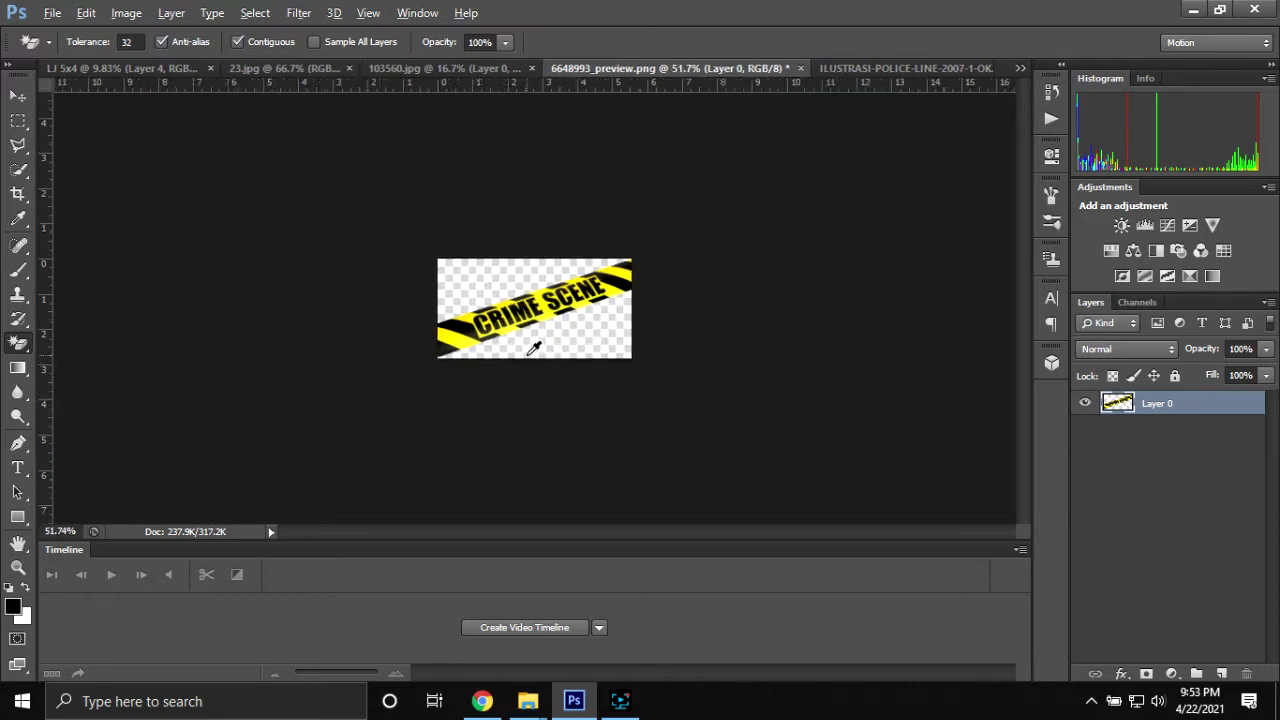
{"action": "scroll", "coordinate": [513, 315], "scroll_direction": "up", "scroll_amount": 4}
{"action": "scroll", "coordinate": [506, 350], "scroll_direction": "up", "scroll_amount": 1}
{"action": "scroll", "coordinate": [430, 357], "scroll_direction": "up", "scroll_amount": 1}
{"action": "key", "text": "alt"}
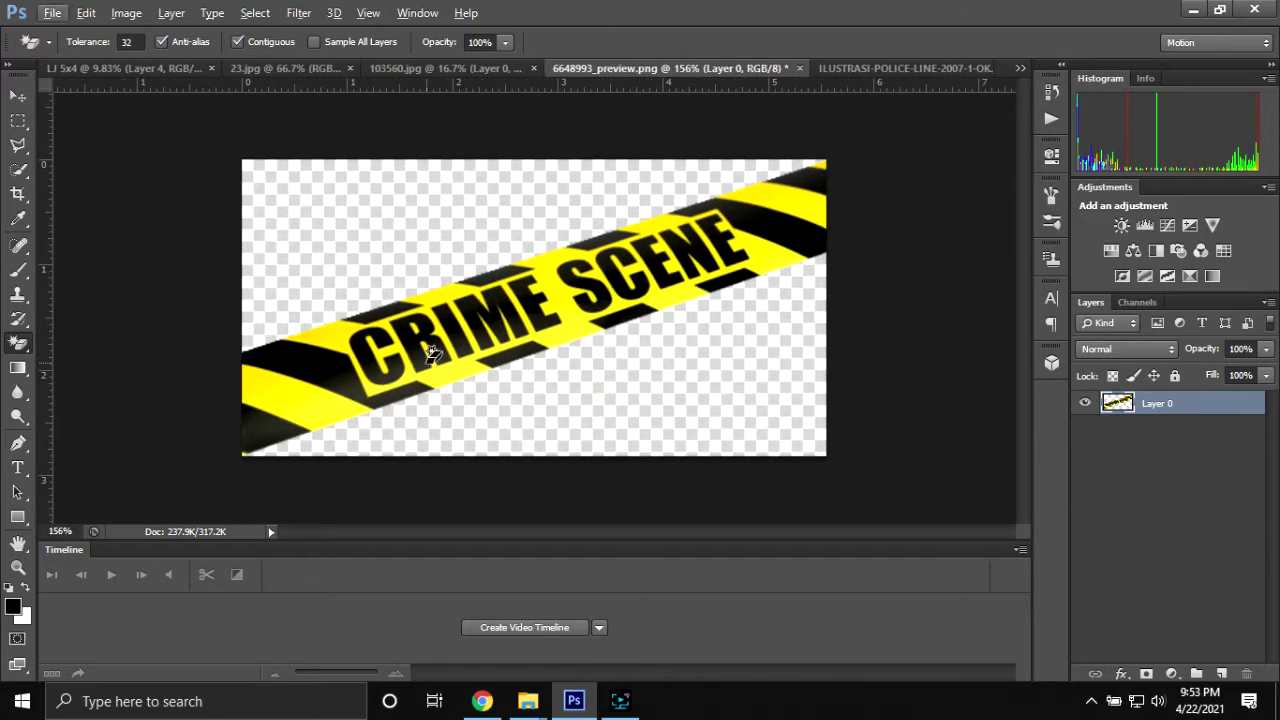
- Trace a closed four-point Pen path around the diagonal tape strip
{"action": "key", "text": "p"}
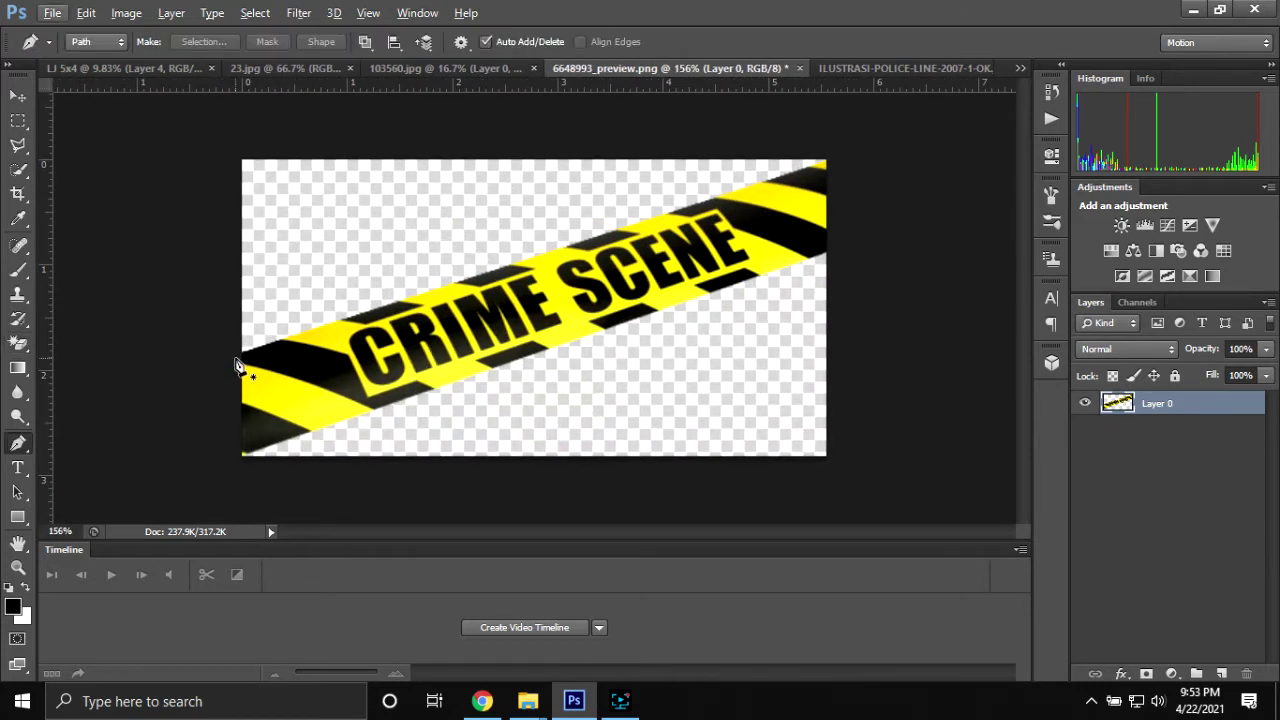
{"action": "left_click", "coordinate": [236, 355]}
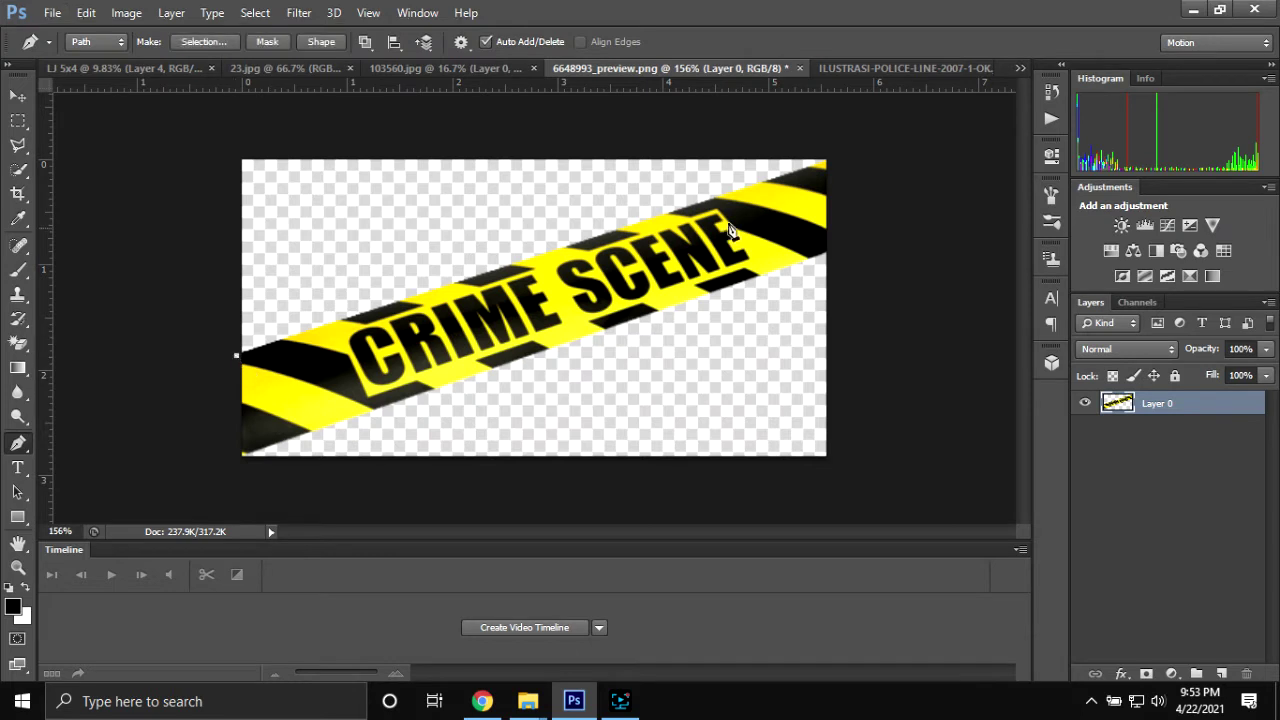
{"action": "left_click", "coordinate": [831, 158]}
{"action": "left_click", "coordinate": [842, 245]}
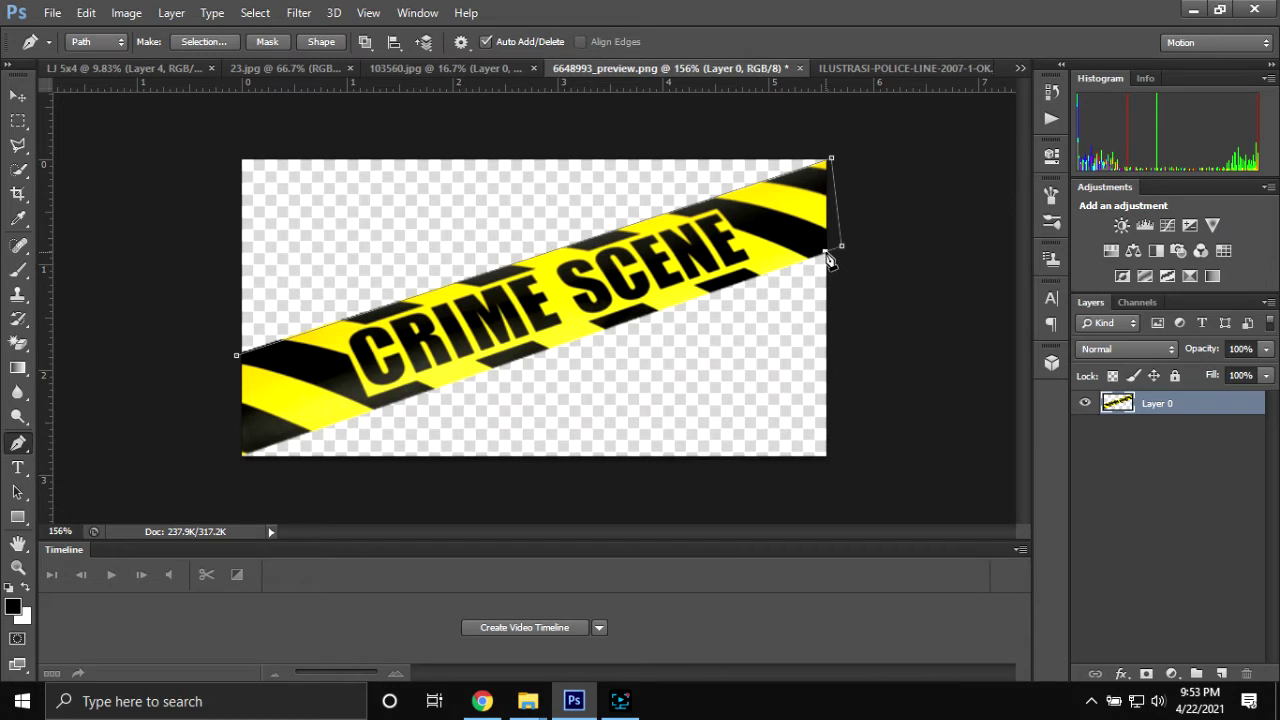
{"action": "left_click", "coordinate": [233, 459]}
{"action": "left_click", "coordinate": [237, 360]}
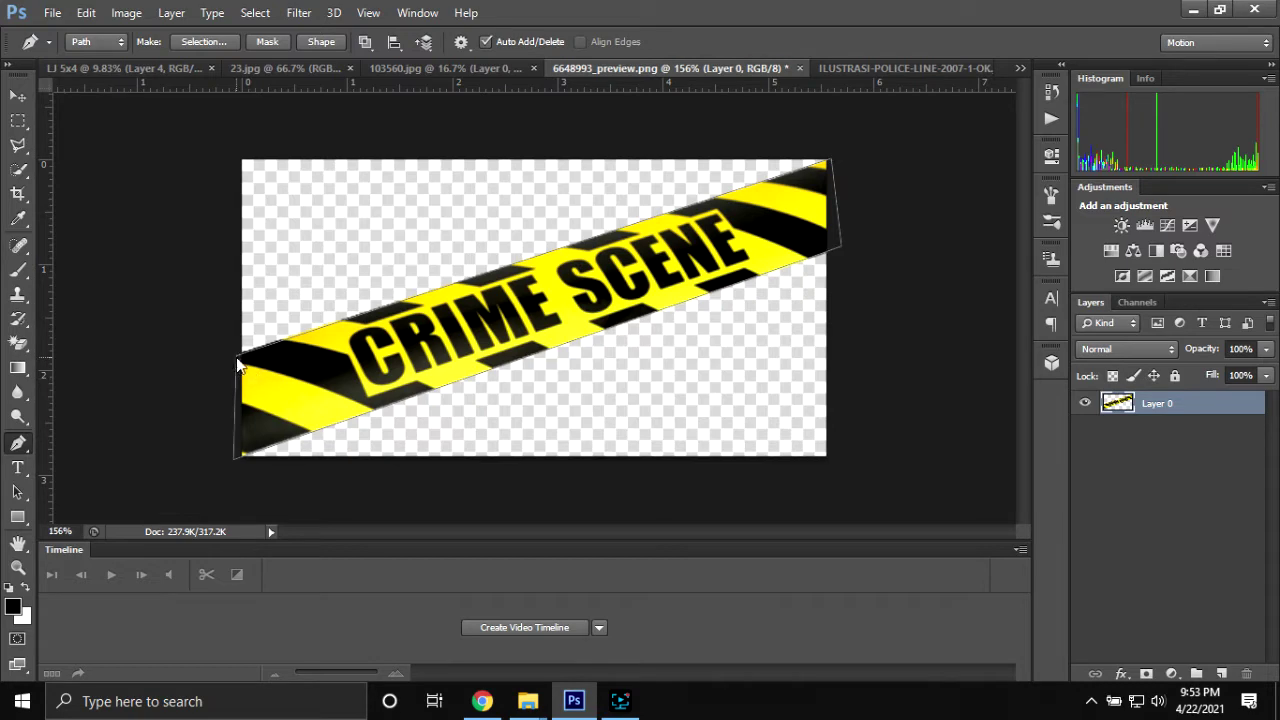
- Turn the path into a selection and add it as Layer 0's mask
{"action": "right_click", "coordinate": [238, 365]}
{"action": "left_click", "coordinate": [350, 345]}
{"action": "right_click", "coordinate": [350, 345]}
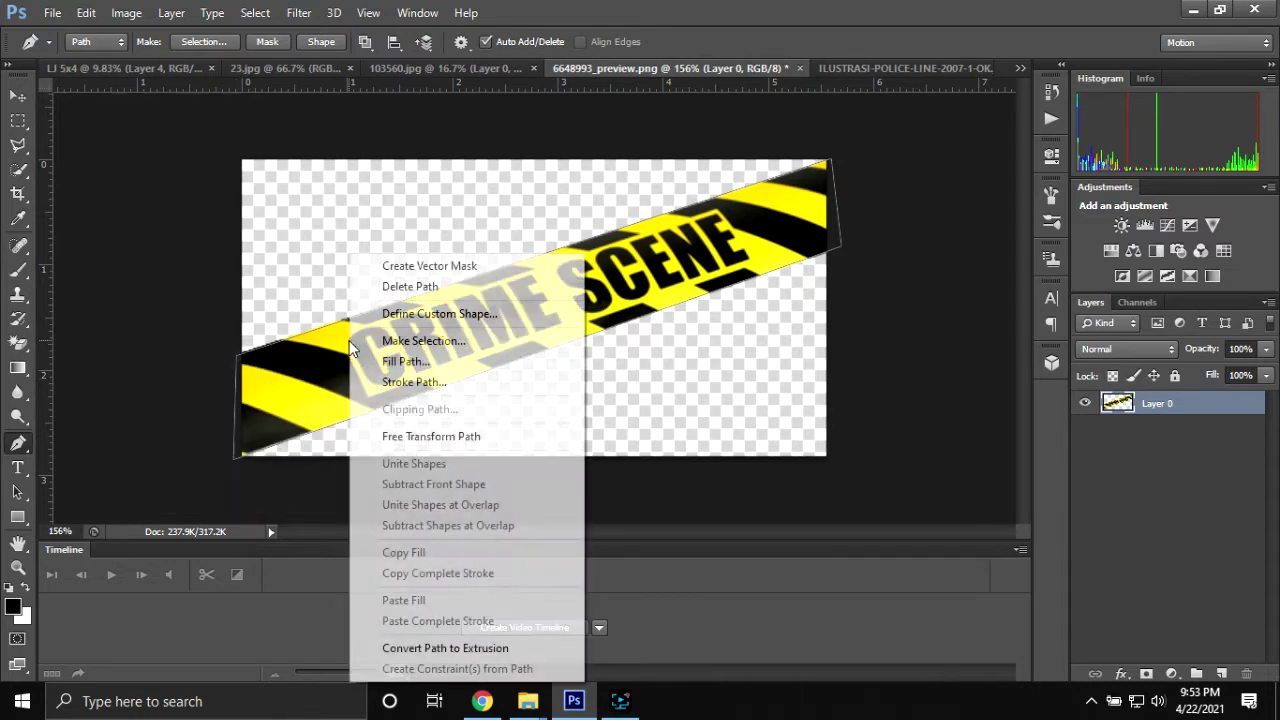
{"action": "left_click", "coordinate": [384, 345]}
{"action": "key", "text": "Return"}
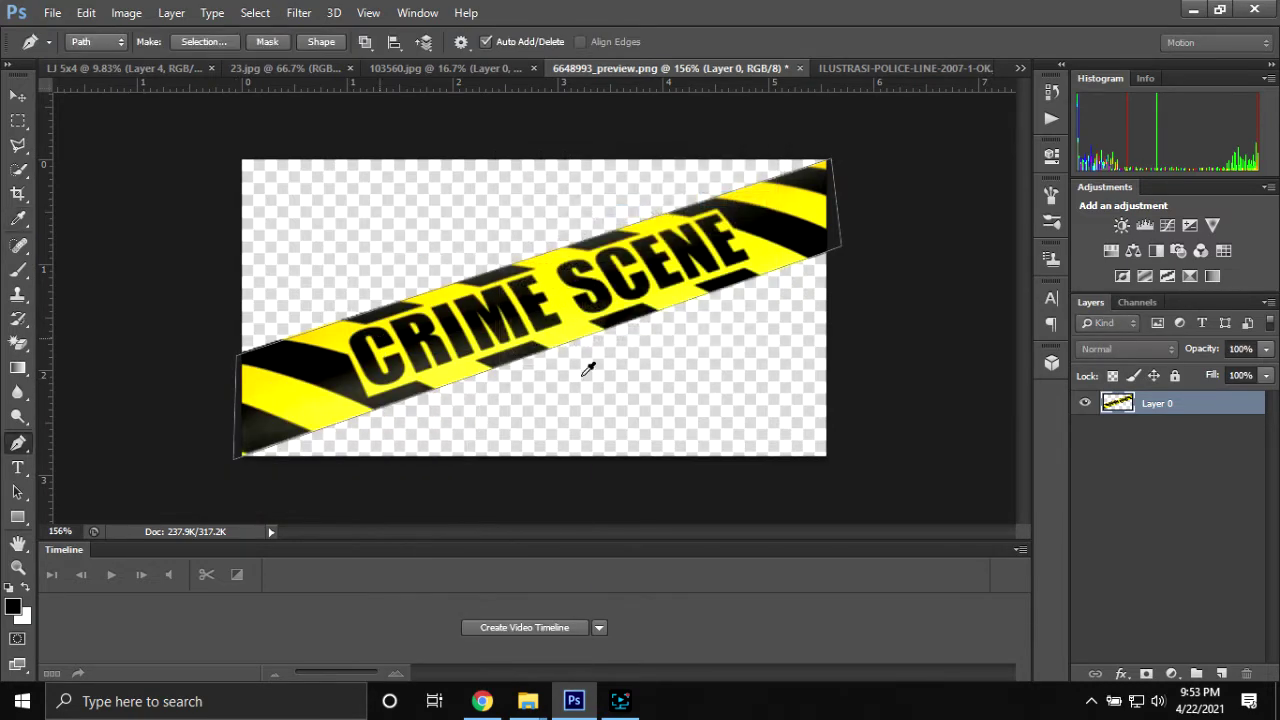
{"action": "left_click", "coordinate": [1146, 673]}
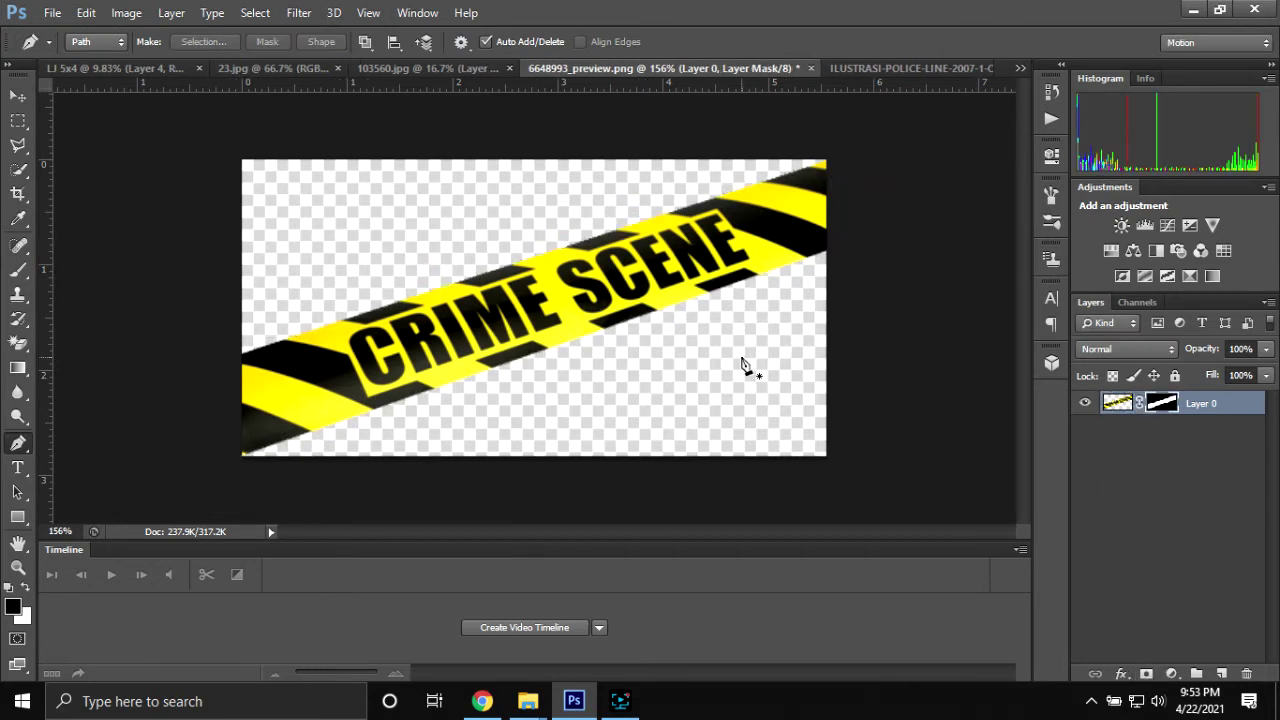
{"action": "key", "text": "v"}
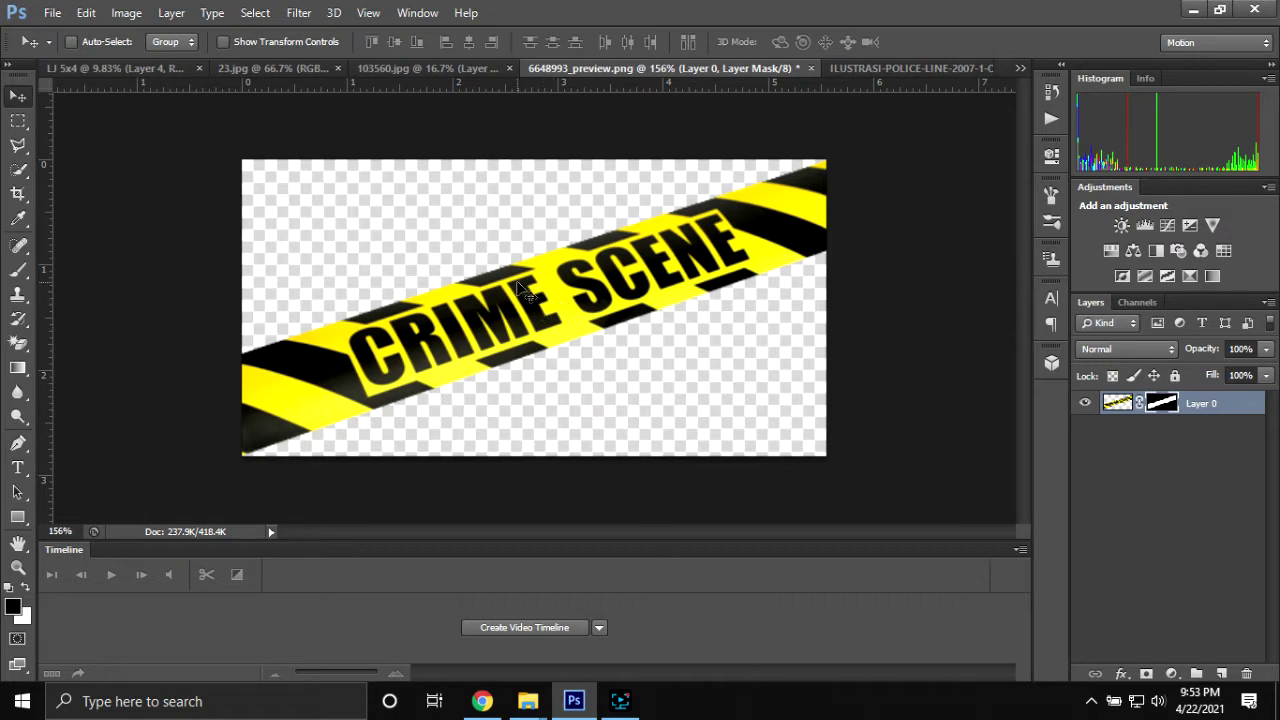
- Drag the CRIME SCENE tape into the LJ 5x4 composite and enlarge it about eightfold
{"action": "left_click_drag", "start_coordinate": [510, 295], "coordinate": [127, 78]}
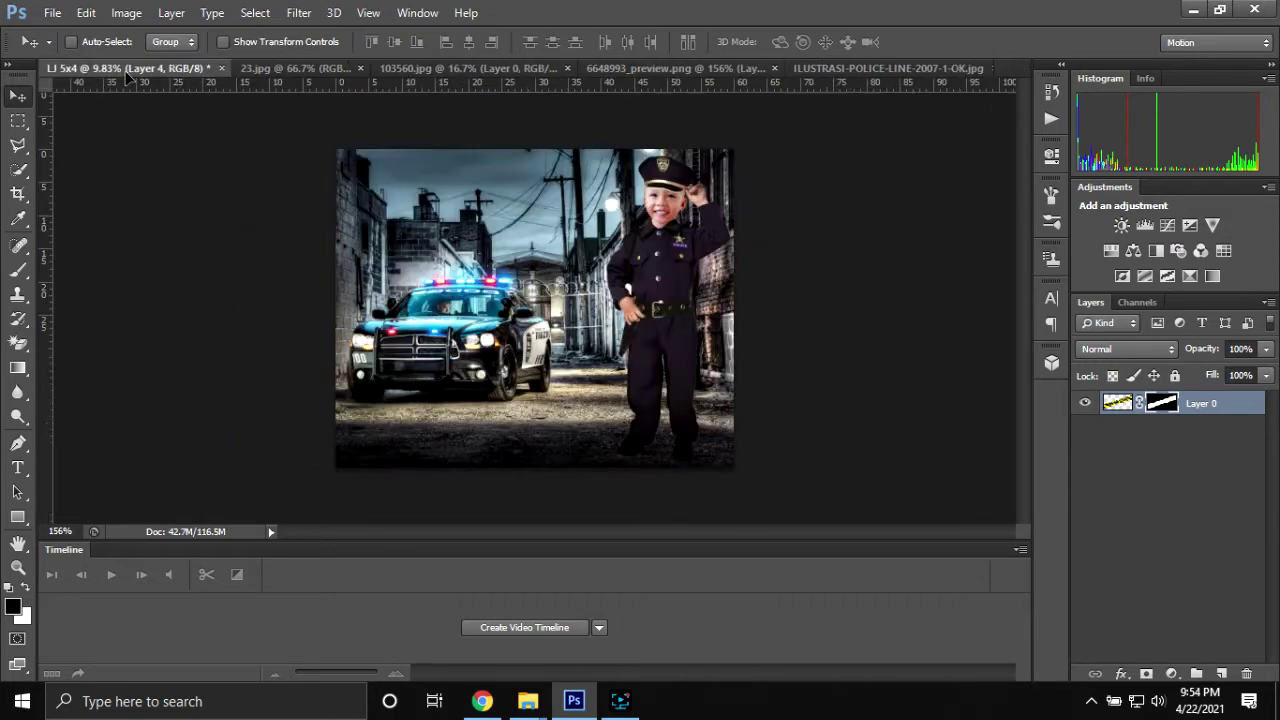
{"action": "left_click_drag", "start_coordinate": [127, 78], "coordinate": [406, 266]}
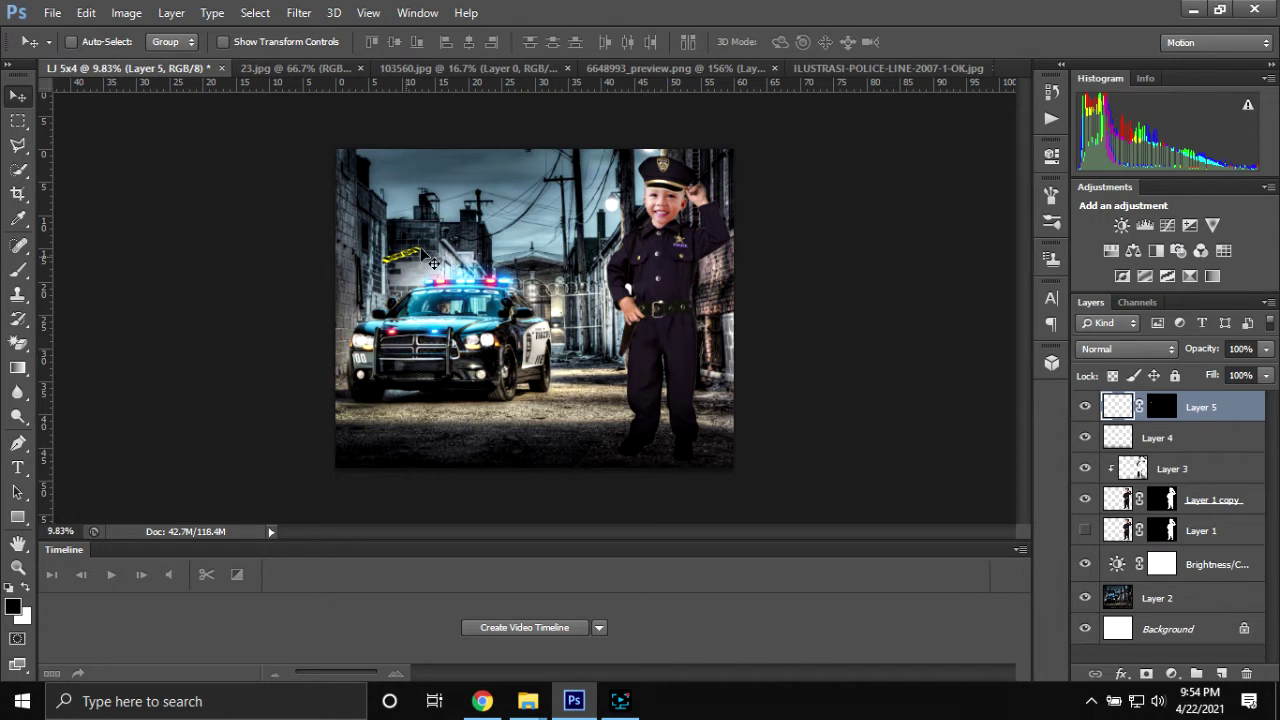
{"action": "key", "text": "ctrl+t"}
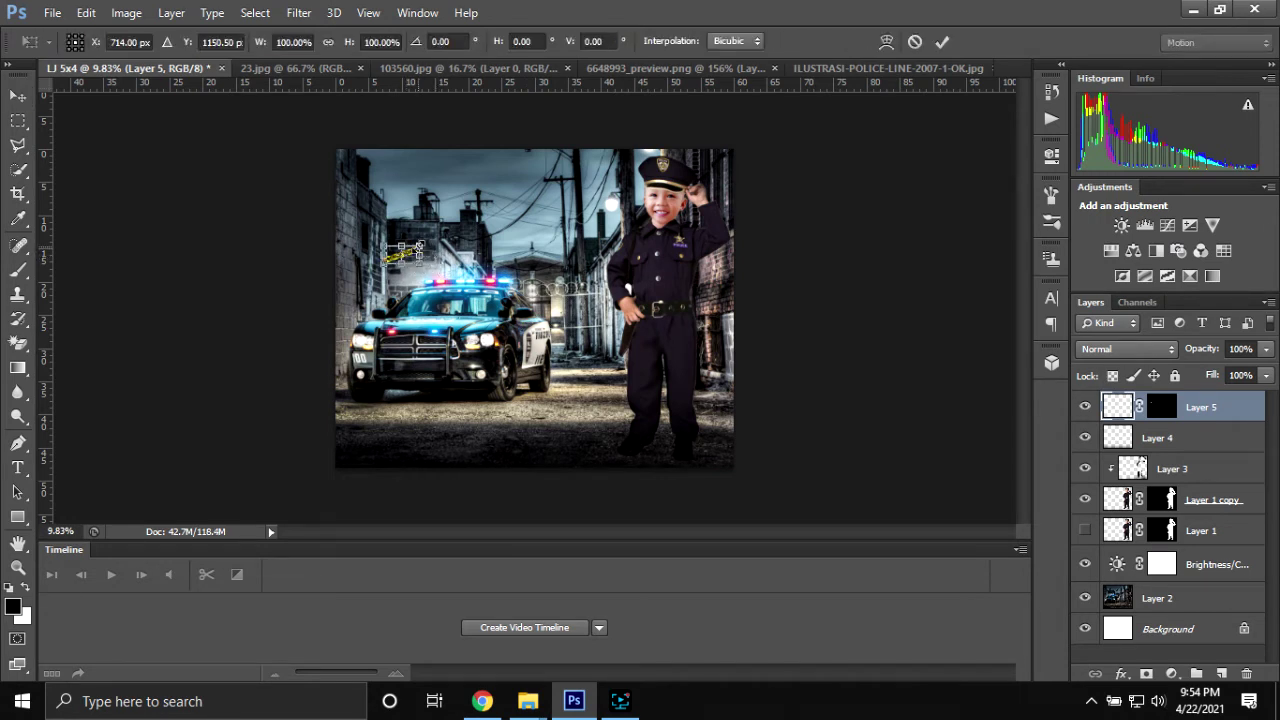
{"action": "left_click_drag", "start_coordinate": [419, 244], "coordinate": [531, 185]}
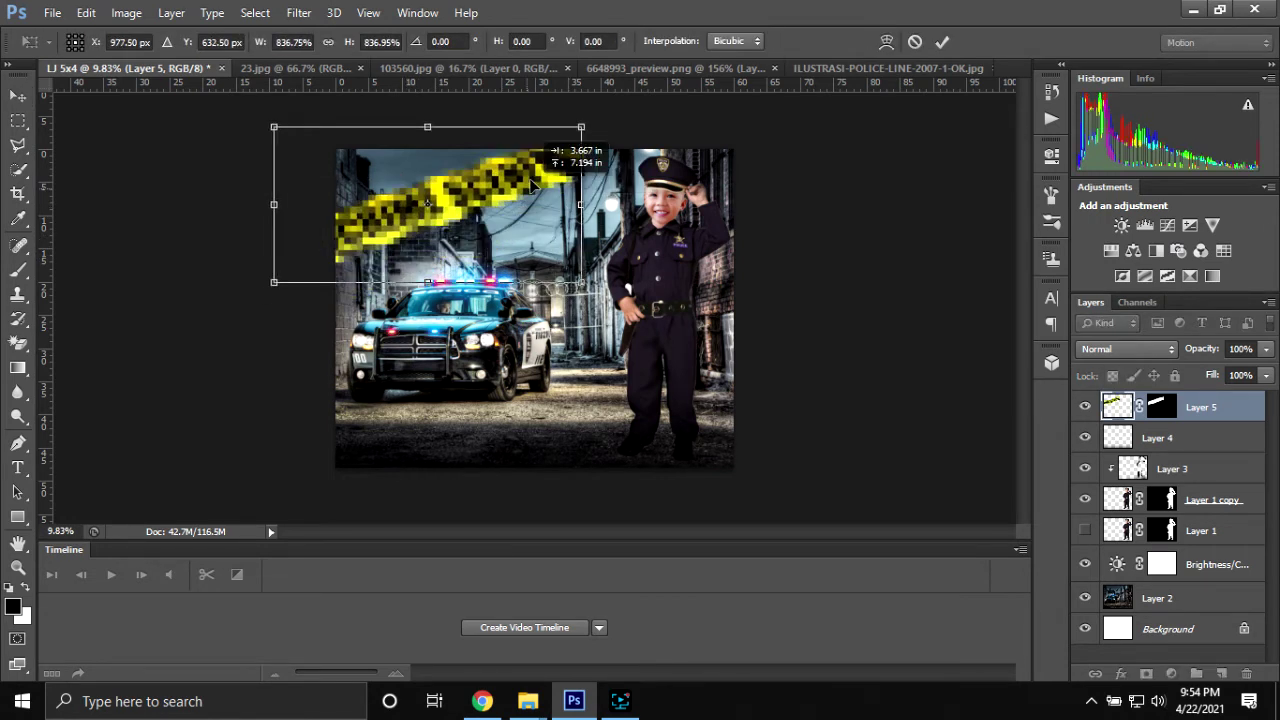
{"action": "left_click_drag", "start_coordinate": [531, 184], "coordinate": [564, 157]}
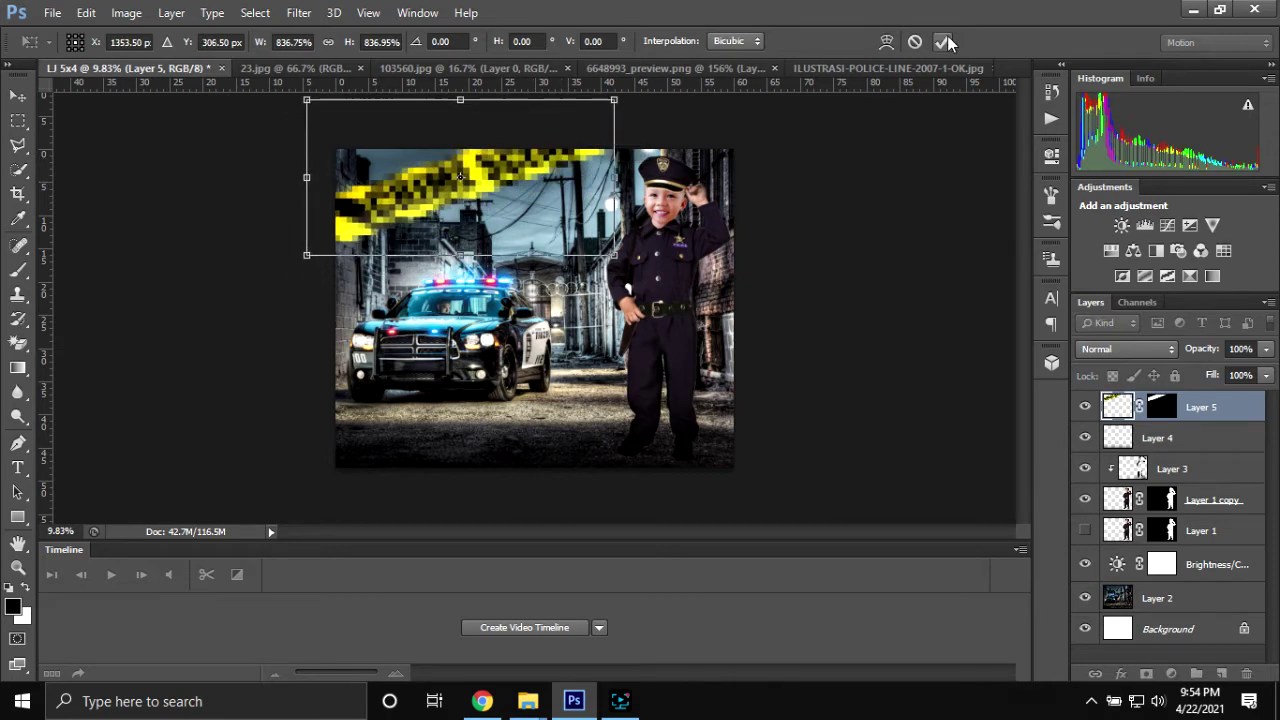
{"action": "left_click", "coordinate": [944, 42]}
- Move the CRIME SCENE tape down along the bottom of the composite
{"action": "left_click_drag", "start_coordinate": [510, 228], "coordinate": [516, 425]}
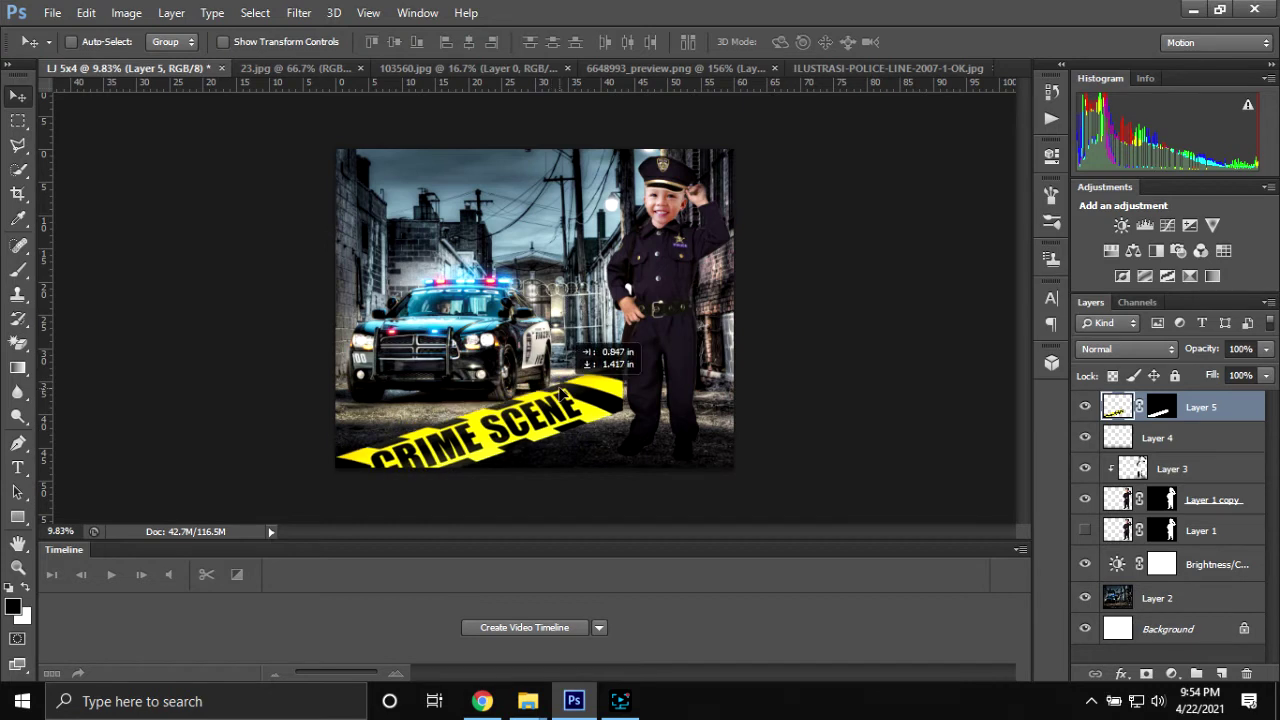
{"action": "left_click_drag", "start_coordinate": [516, 425], "coordinate": [530, 415]}
{"action": "left_click_drag", "start_coordinate": [609, 433], "coordinate": [600, 430]}
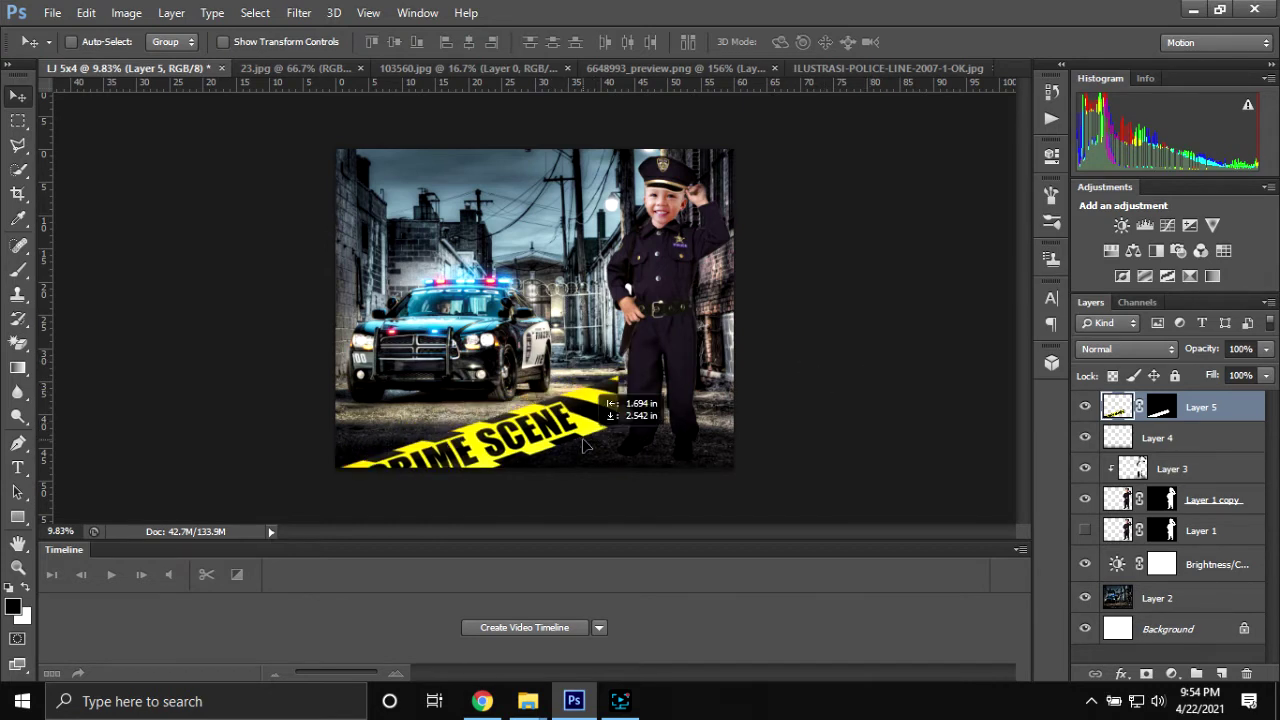
{"action": "left_click", "coordinate": [808, 70]}
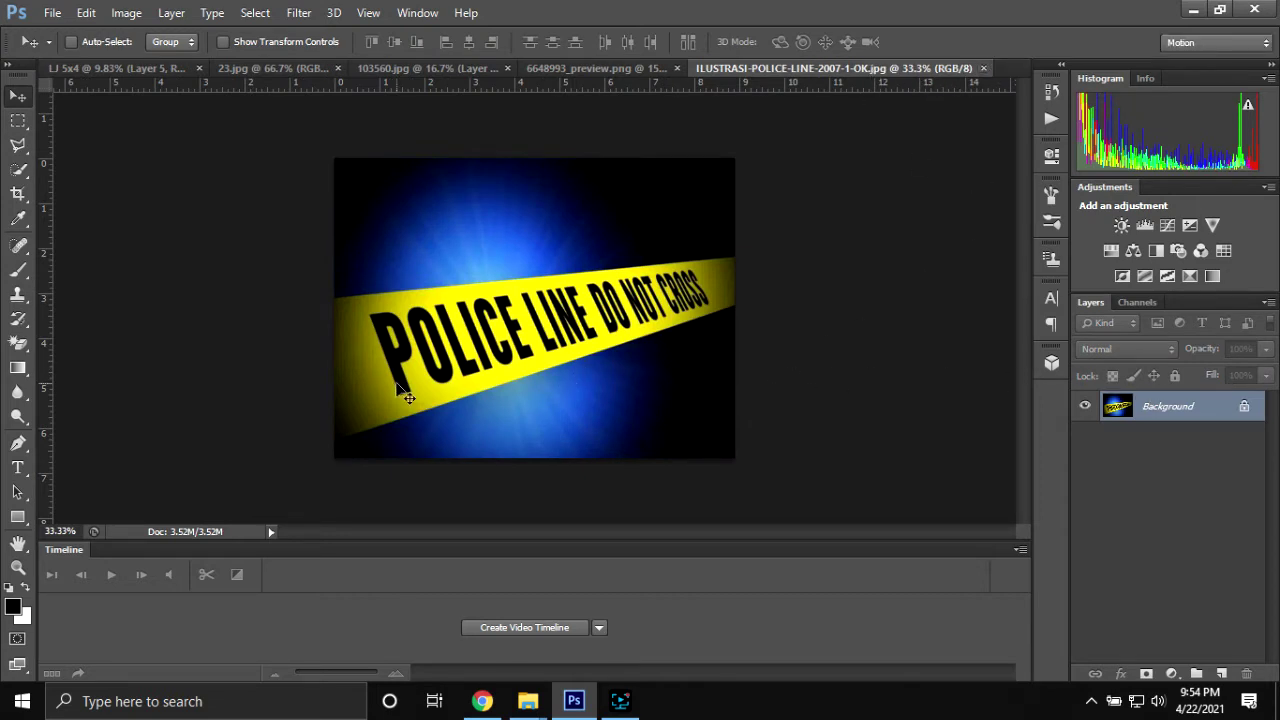
- Trace a four-point Pen path around the POLICE LINE DO NOT CROSS tape
{"action": "key", "text": "p"}
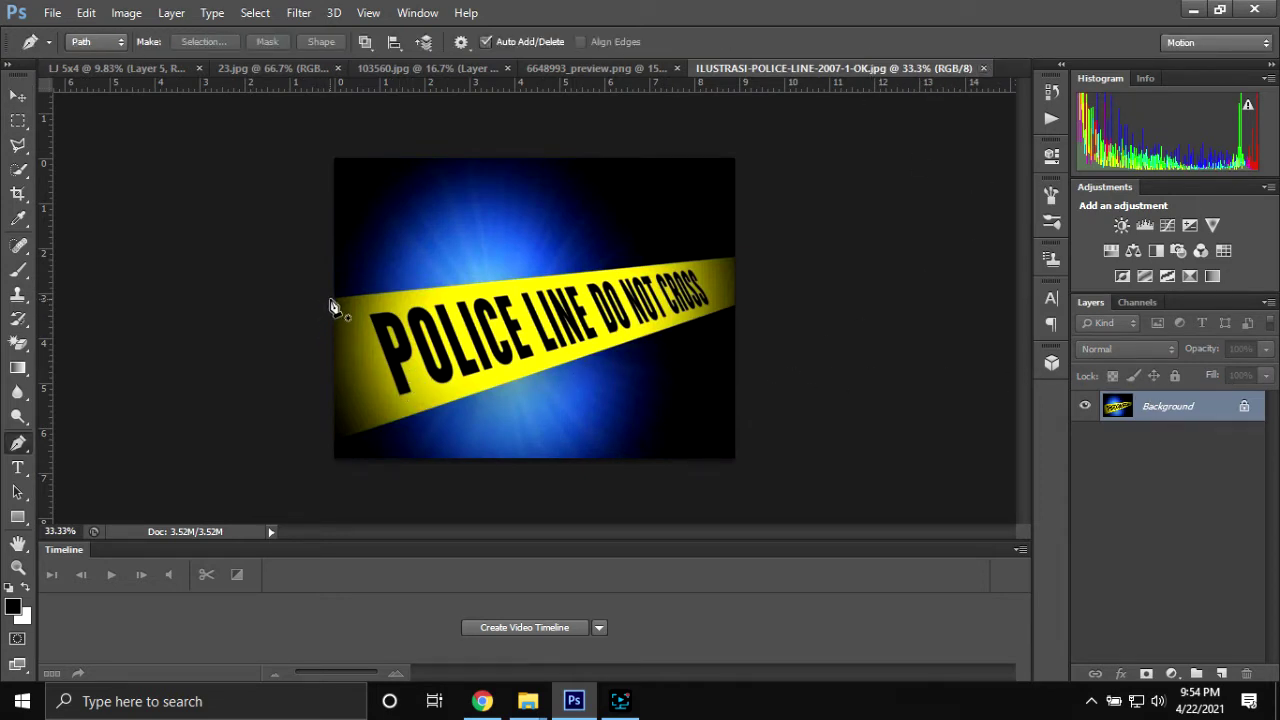
{"action": "left_click", "coordinate": [330, 298]}
{"action": "left_click", "coordinate": [743, 255]}
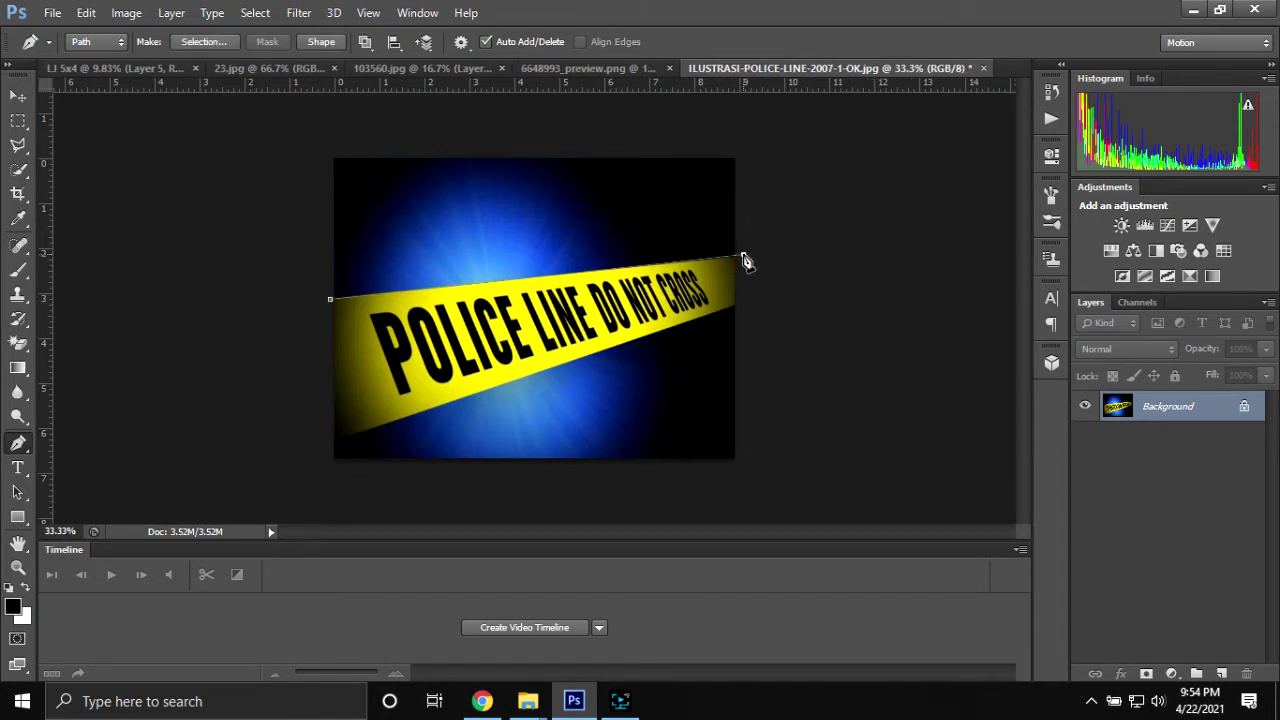
{"action": "left_click", "coordinate": [742, 301]}
{"action": "left_click", "coordinate": [328, 444]}
- Mask Layer 0 to the tape selection and drag it toward the LJ 5x4 composite
{"action": "right_click", "coordinate": [369, 330]}
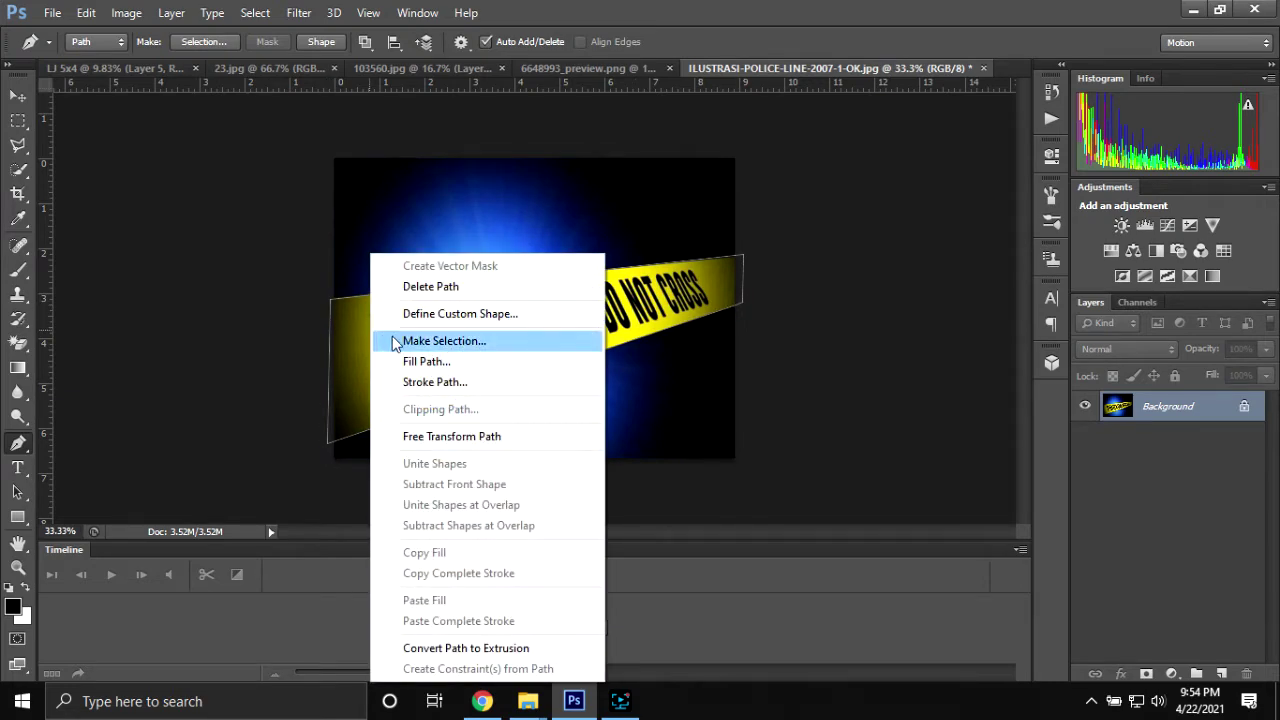
{"action": "left_click", "coordinate": [406, 348]}
{"action": "key", "text": "Return"}
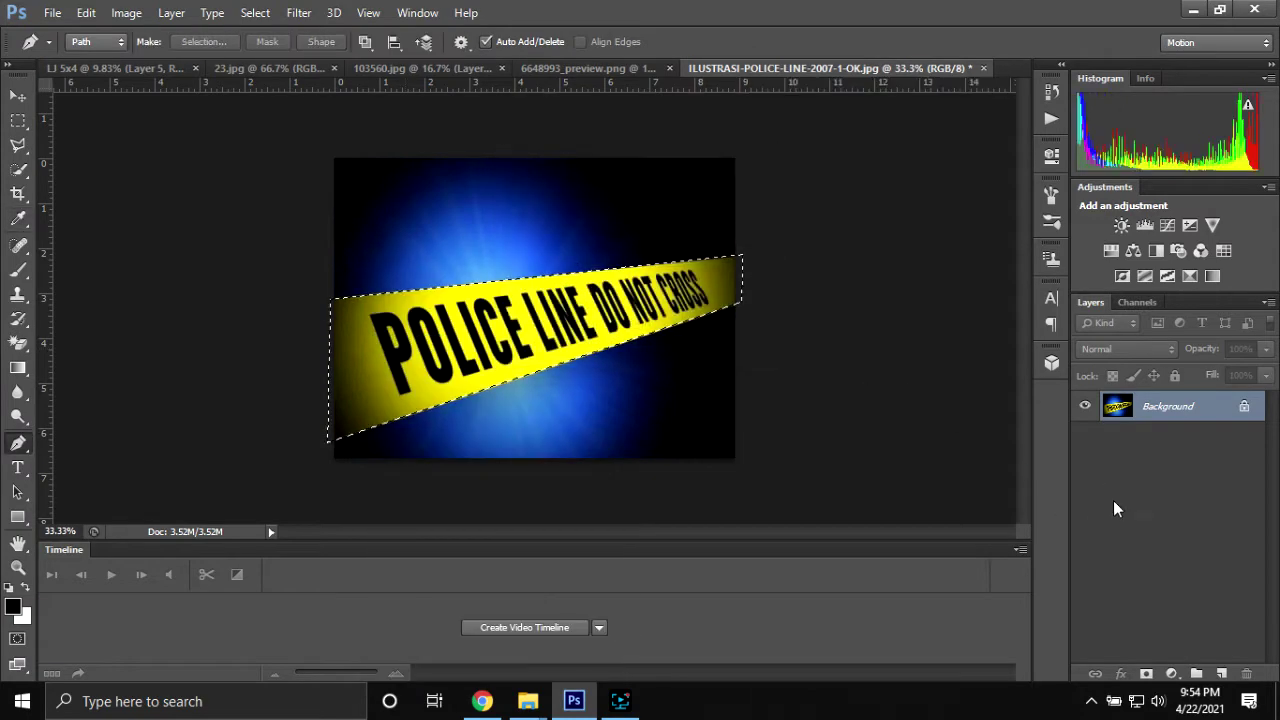
{"action": "left_click", "coordinate": [1147, 675]}
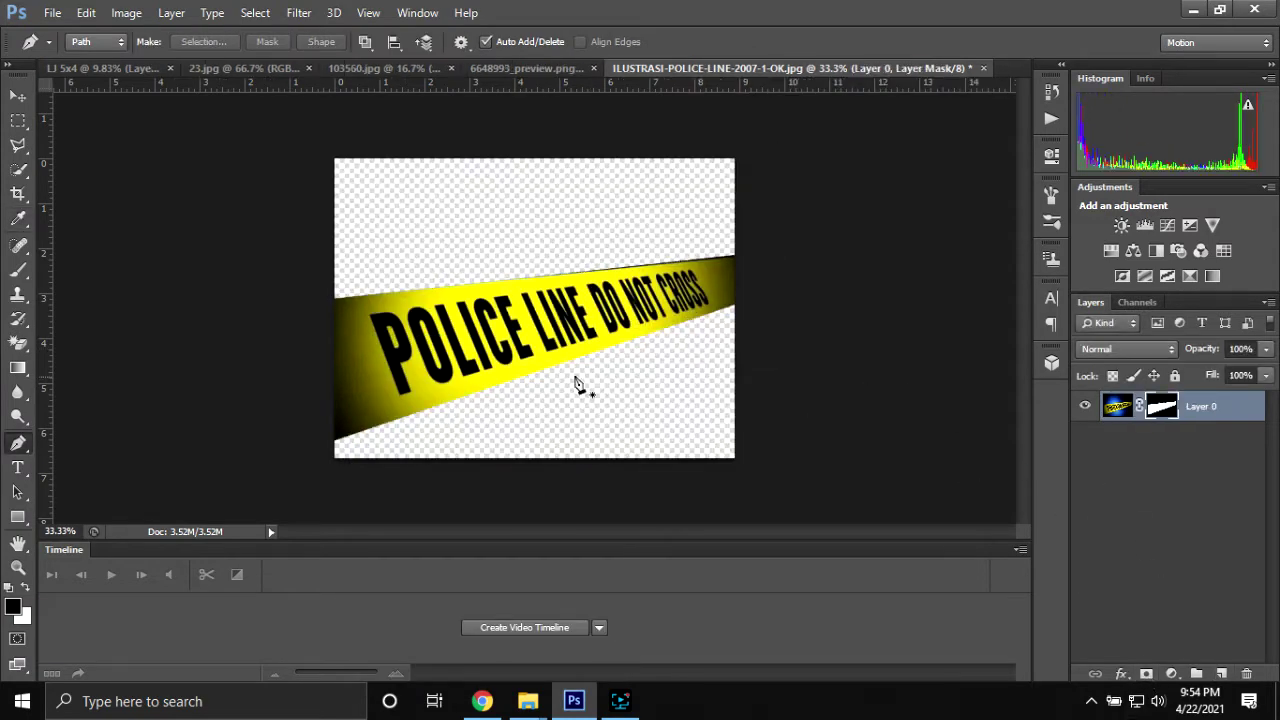
{"action": "key", "text": "v"}
{"action": "left_click_drag", "start_coordinate": [562, 372], "coordinate": [90, 76]}
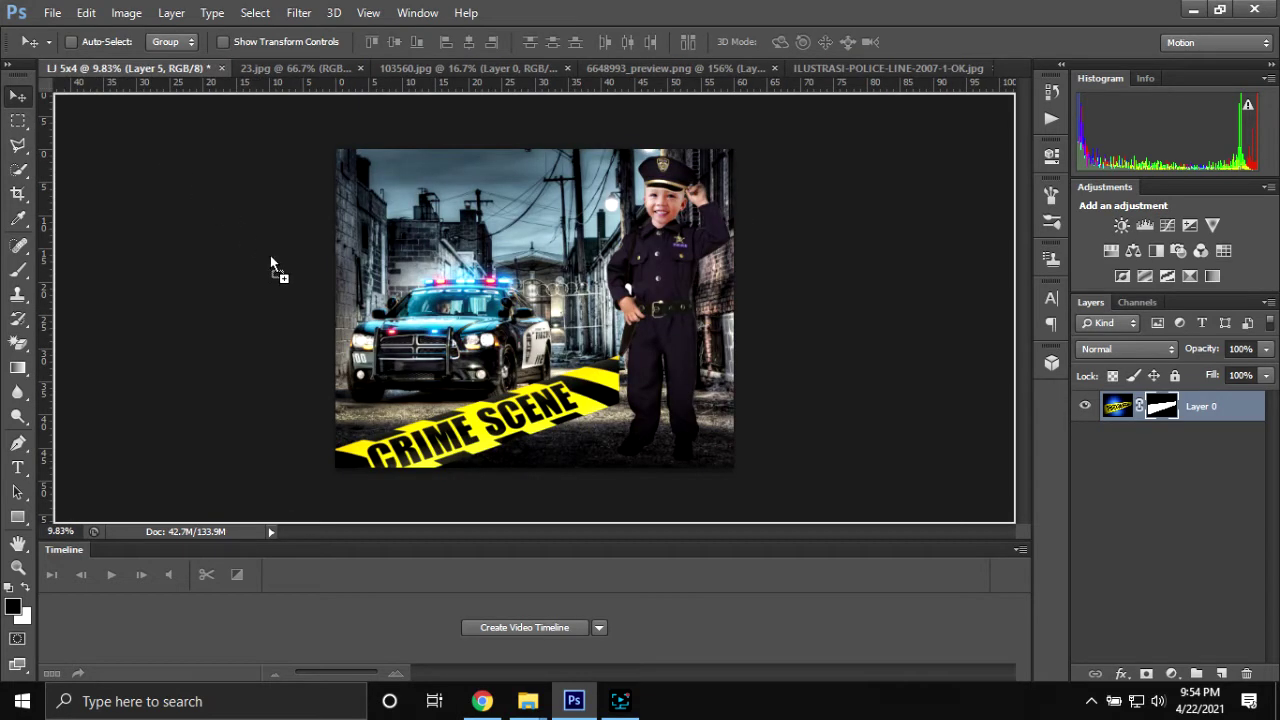
- Place and resize the POLICE LINE tape over the car, hiding the CRIME SCENE layer
{"action": "mouse_move", "coordinate": [90, 76]}
{"action": "left_mouse_down"}
{"action": "mouse_move", "coordinate": [460, 355]}
{"action": "mouse_move", "coordinate": [413, 360]}
{"action": "mouse_move", "coordinate": [483, 400]}
{"action": "left_mouse_up"}
{"action": "key", "text": "ctrl+t"}
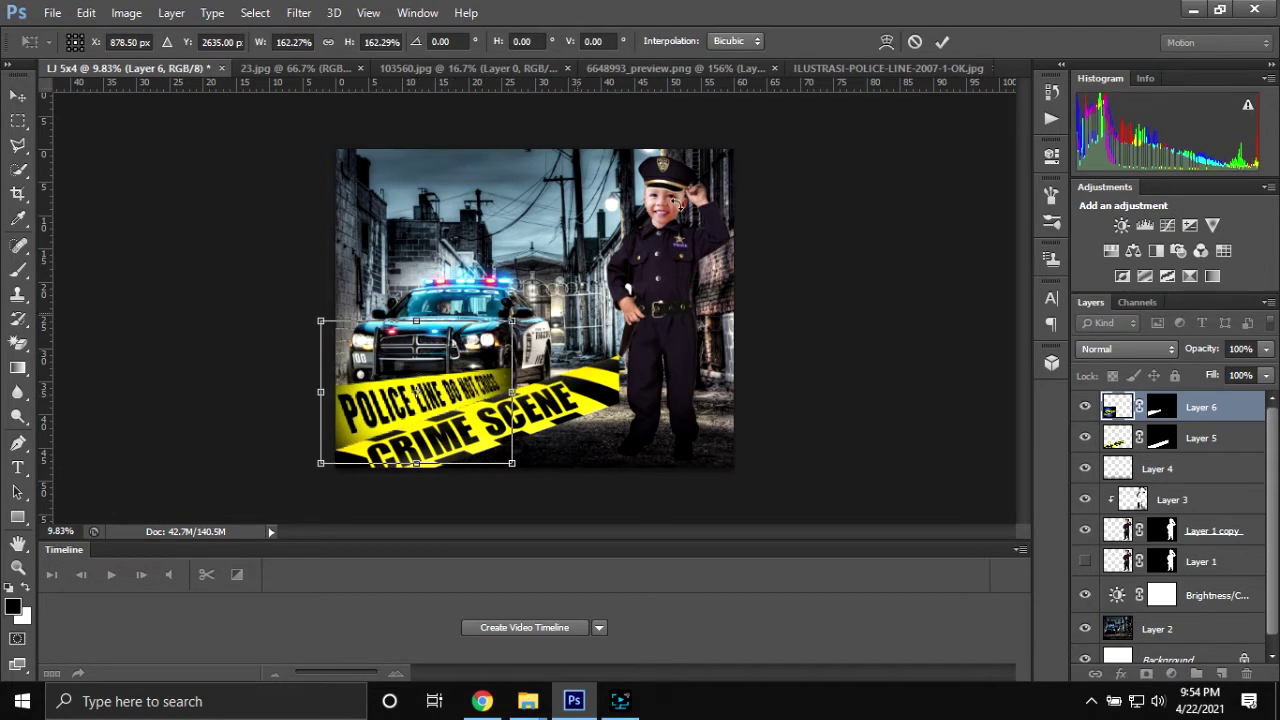
{"action": "key", "text": "Return"}
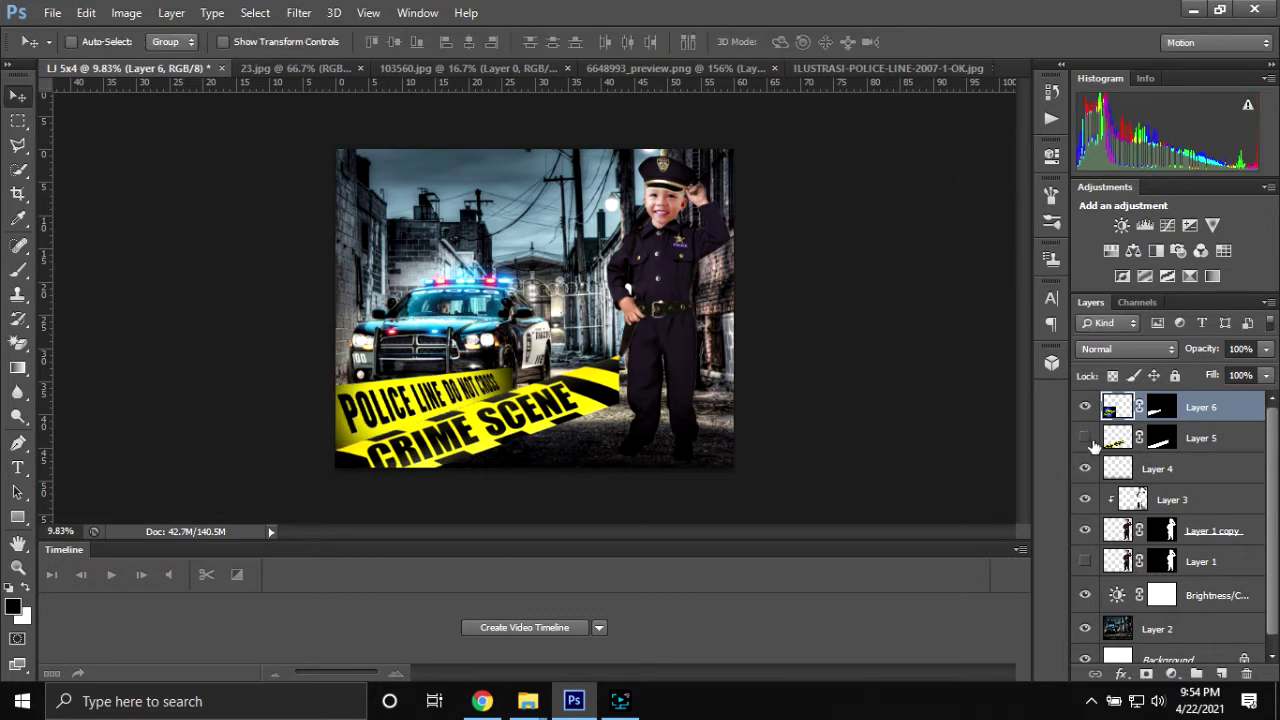
{"action": "left_click", "coordinate": [1086, 438]}
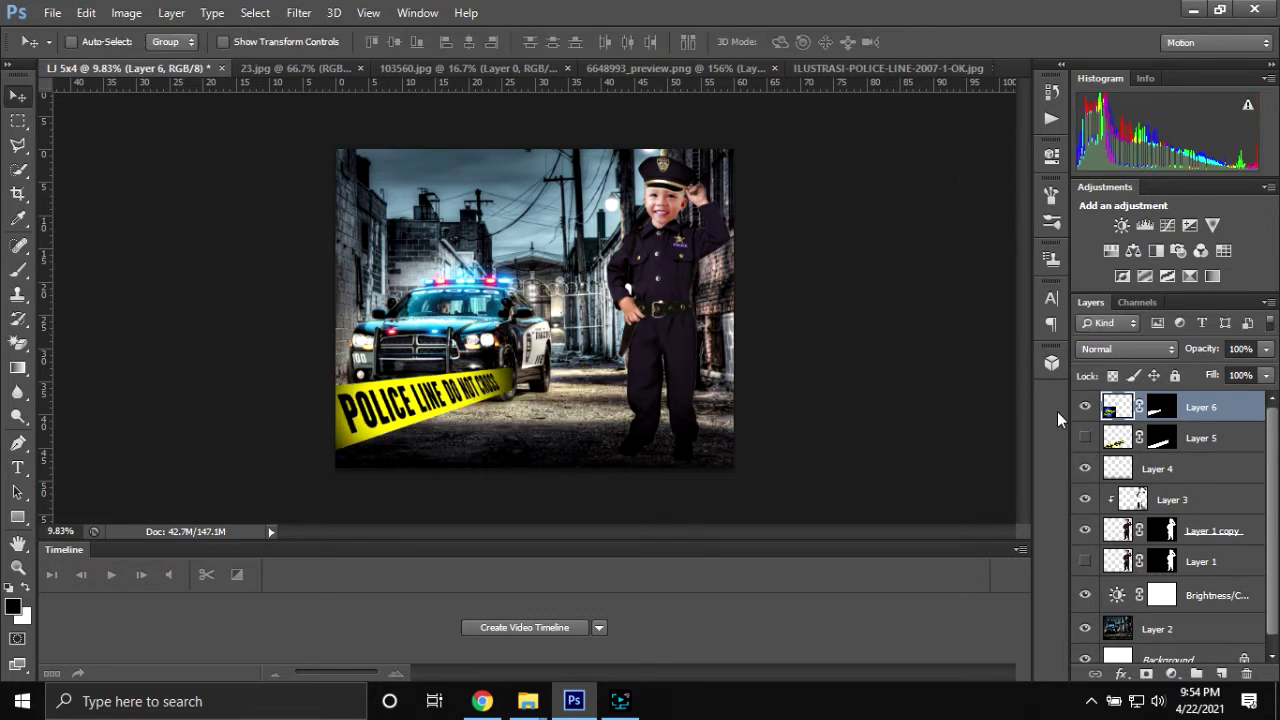
- Close 6648993_preview.png and 103560.jpg without saving changes
{"action": "left_click", "coordinate": [600, 67]}
{"action": "left_click", "coordinate": [810, 68]}
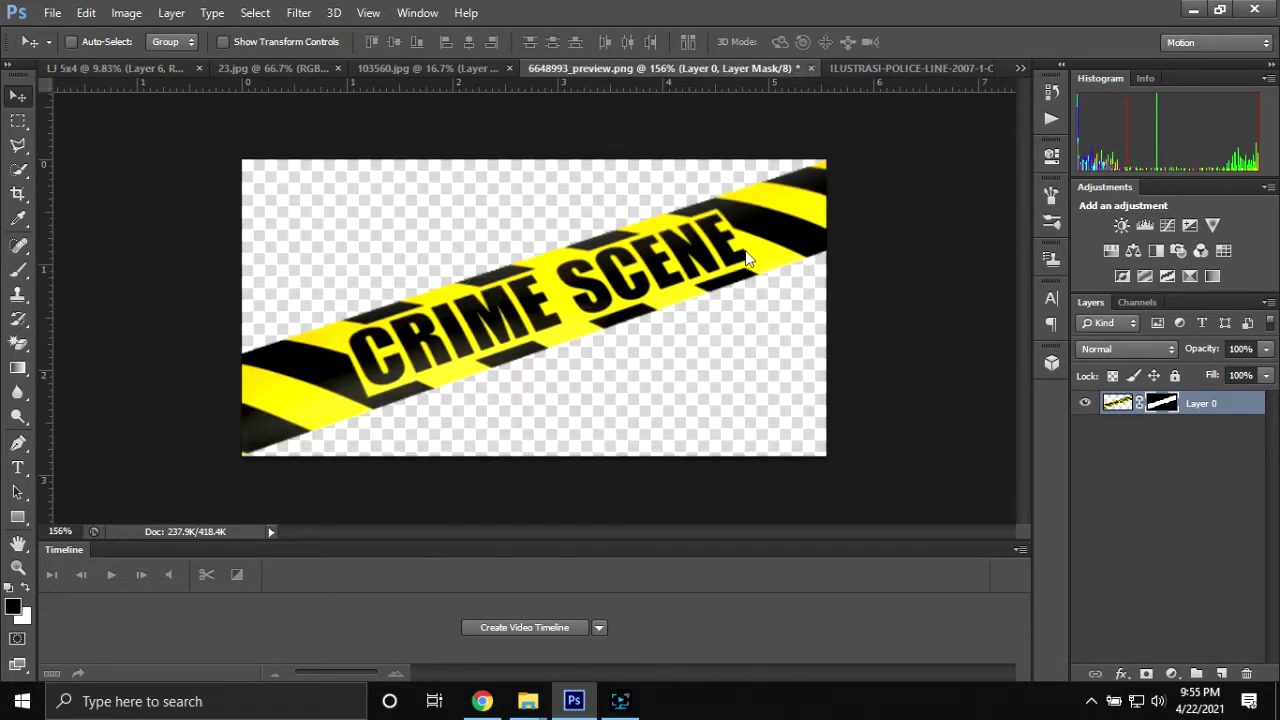
{"action": "left_click", "coordinate": [626, 277]}
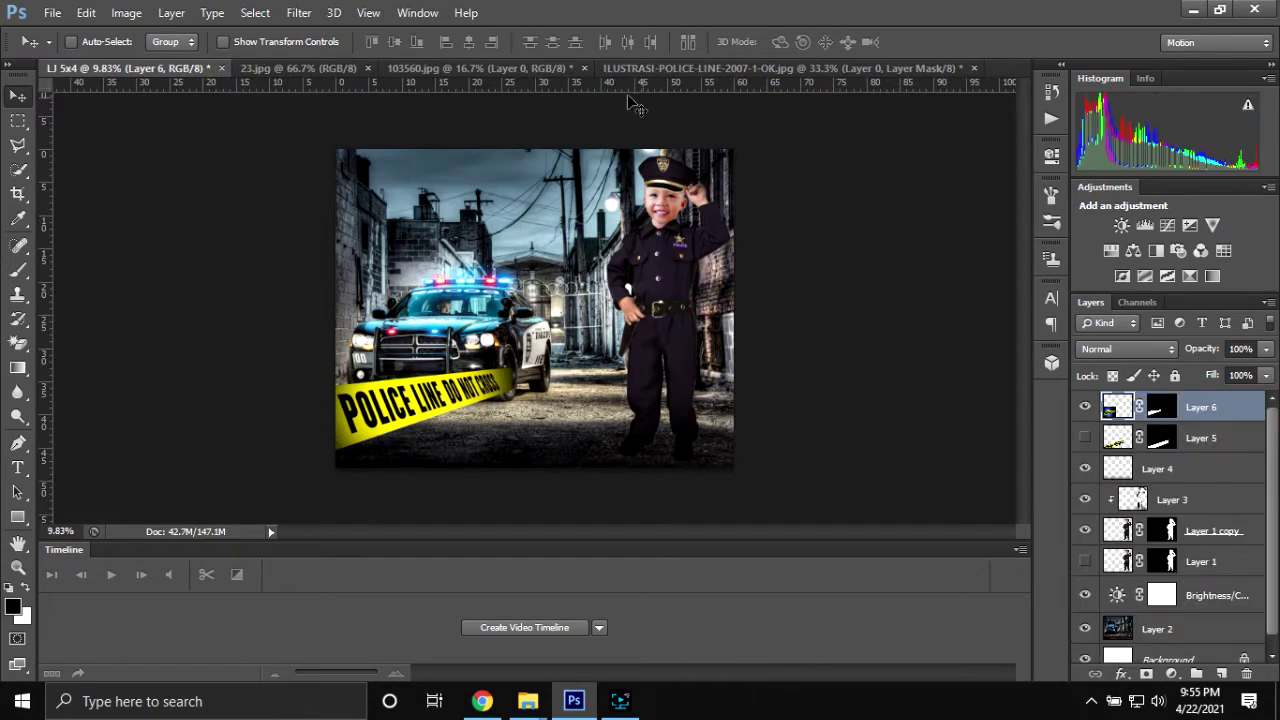
{"action": "left_click", "coordinate": [510, 70]}
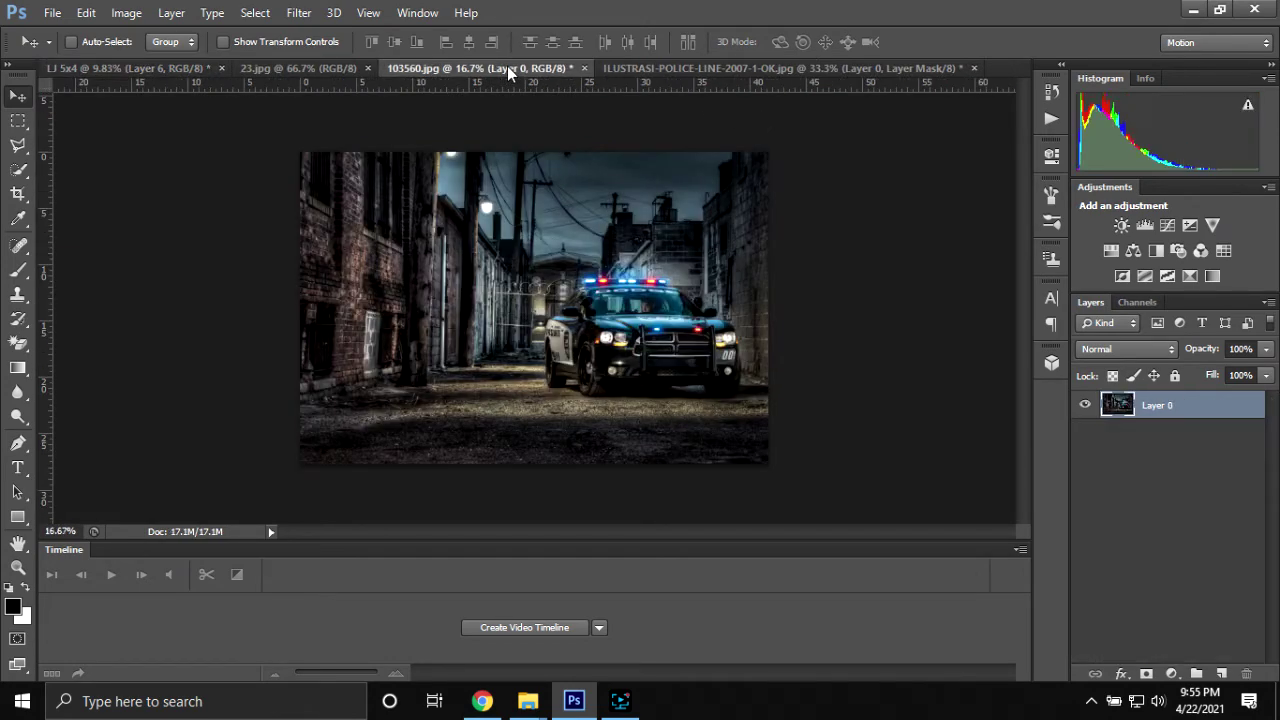
{"action": "left_click", "coordinate": [584, 68]}
{"action": "left_click", "coordinate": [630, 277]}
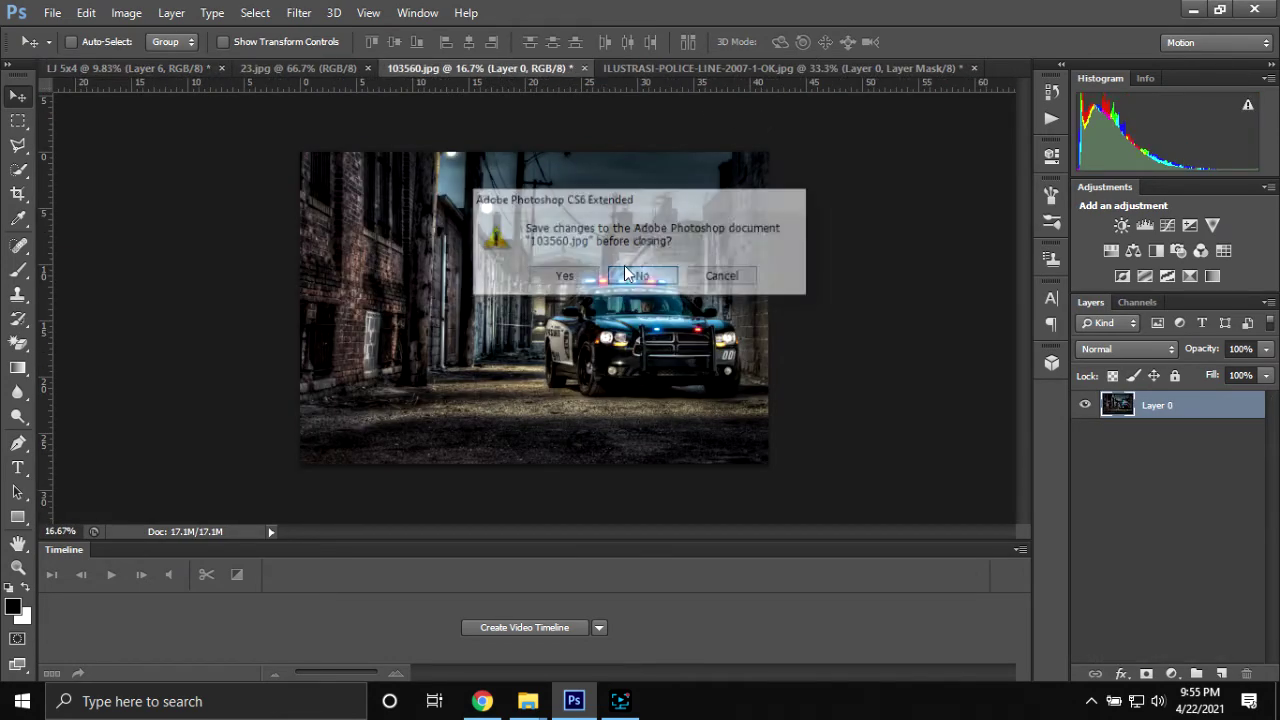
{"action": "left_click", "coordinate": [286, 69]}
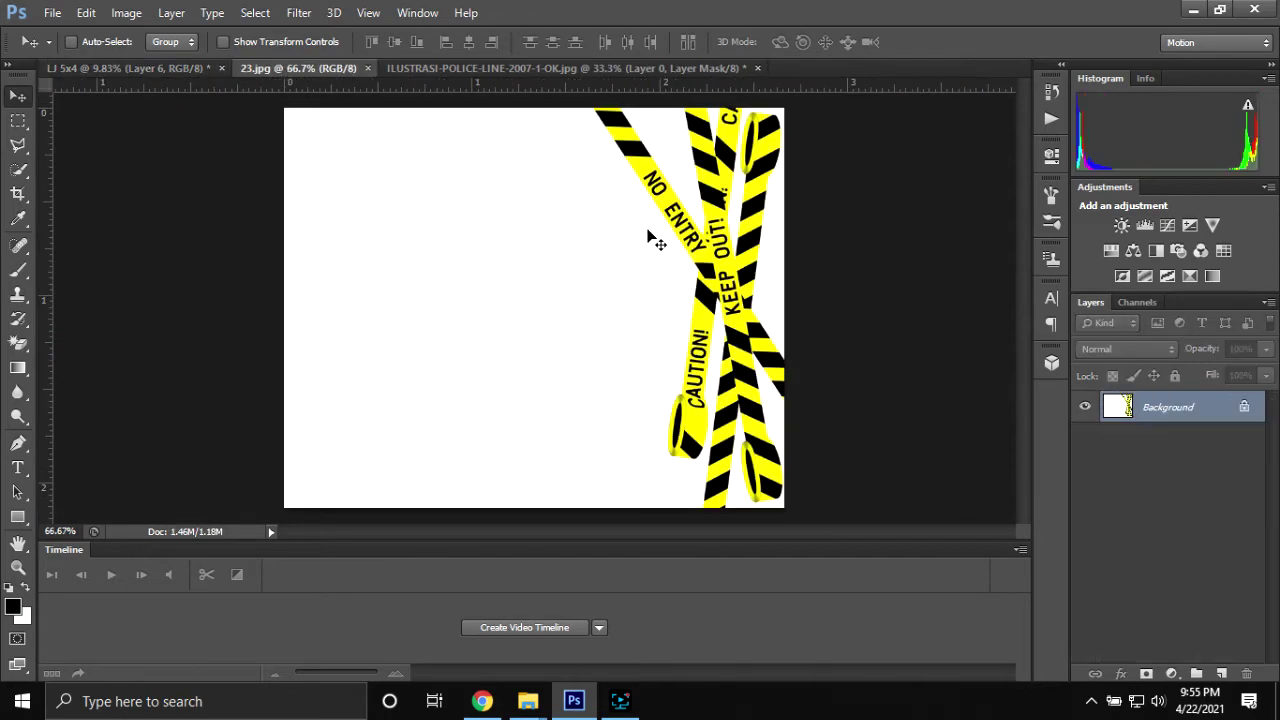
- Unlock 23.jpg's background layer and crop away the empty white left portion
{"action": "double_click", "coordinate": [1168, 407]}
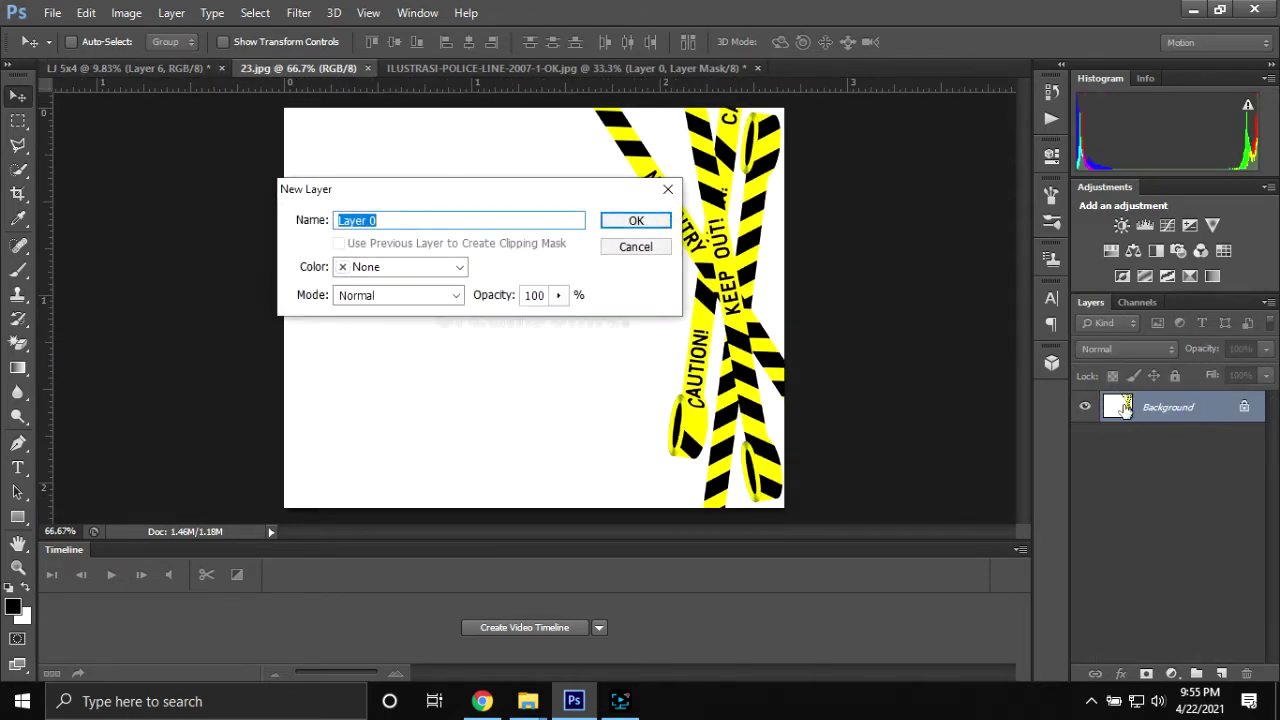
{"action": "key", "text": "Return"}
{"action": "key", "text": "c"}
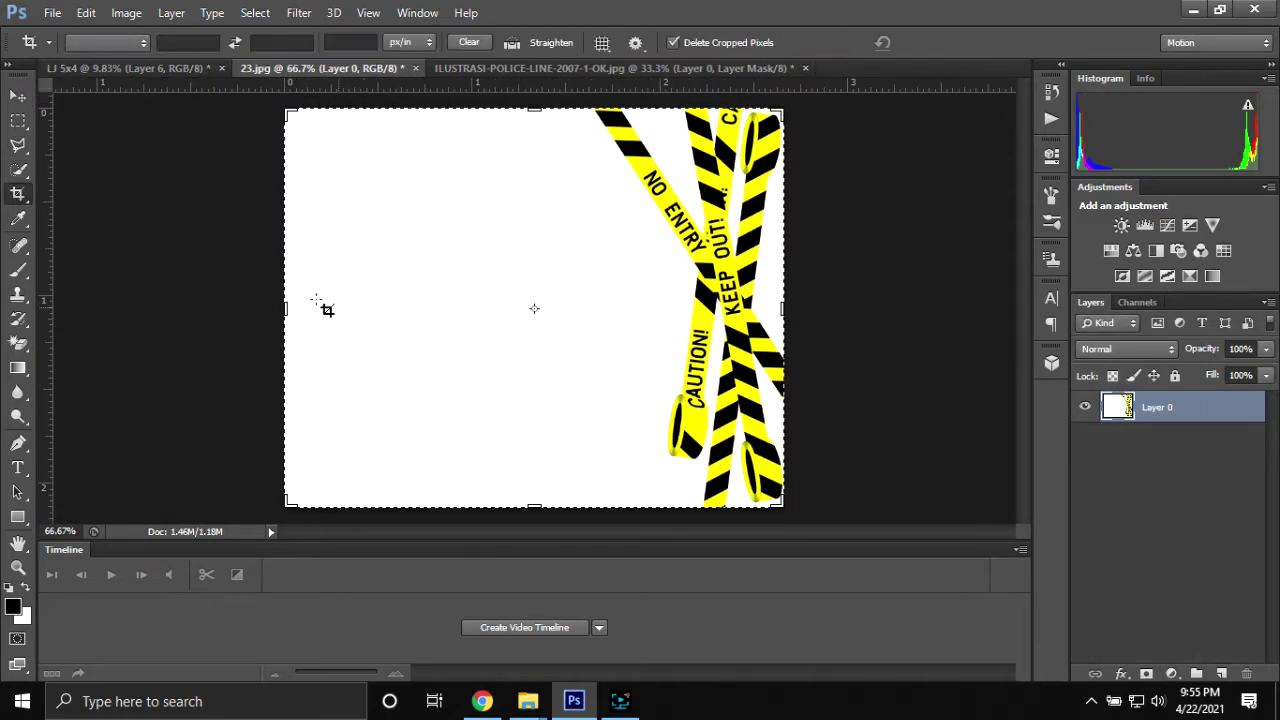
{"action": "left_click_drag", "start_coordinate": [286, 304], "coordinate": [440, 304]}
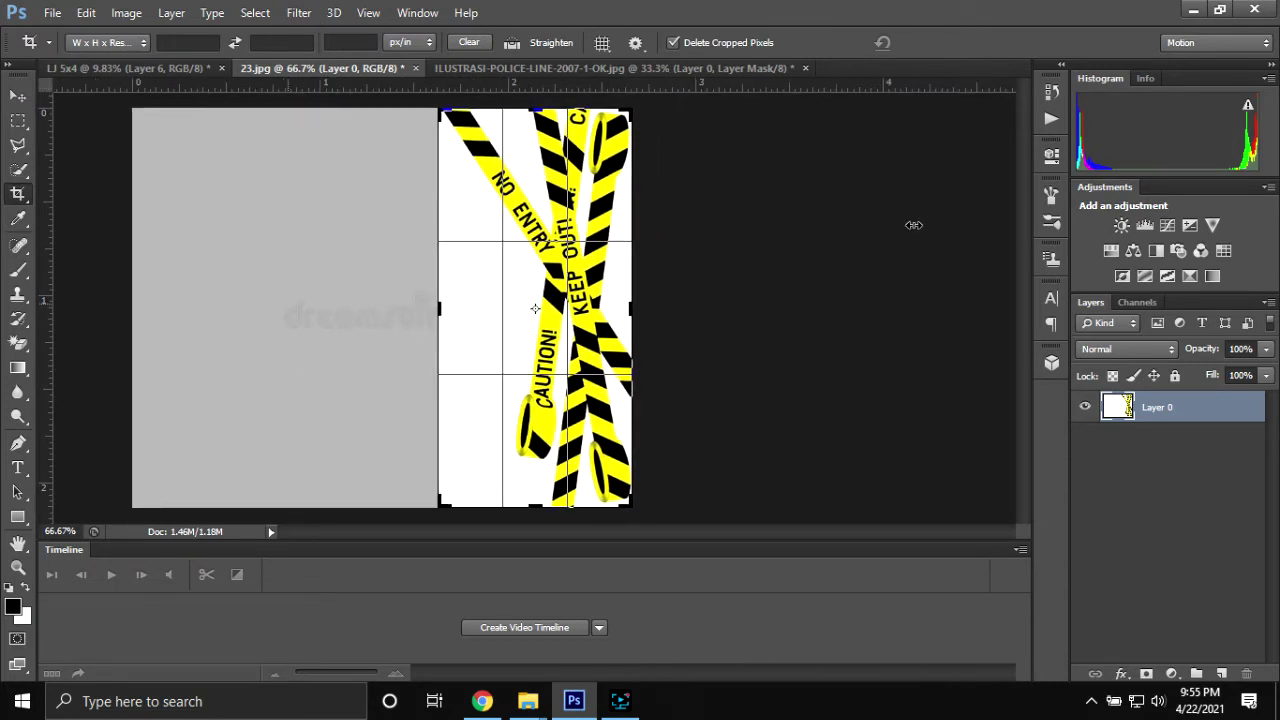
{"action": "key", "text": "Return"}
- Magic Erase the white areas left, right and above the yellow and black tapes
{"action": "key", "text": "e"}
{"action": "left_click", "coordinate": [497, 316]}
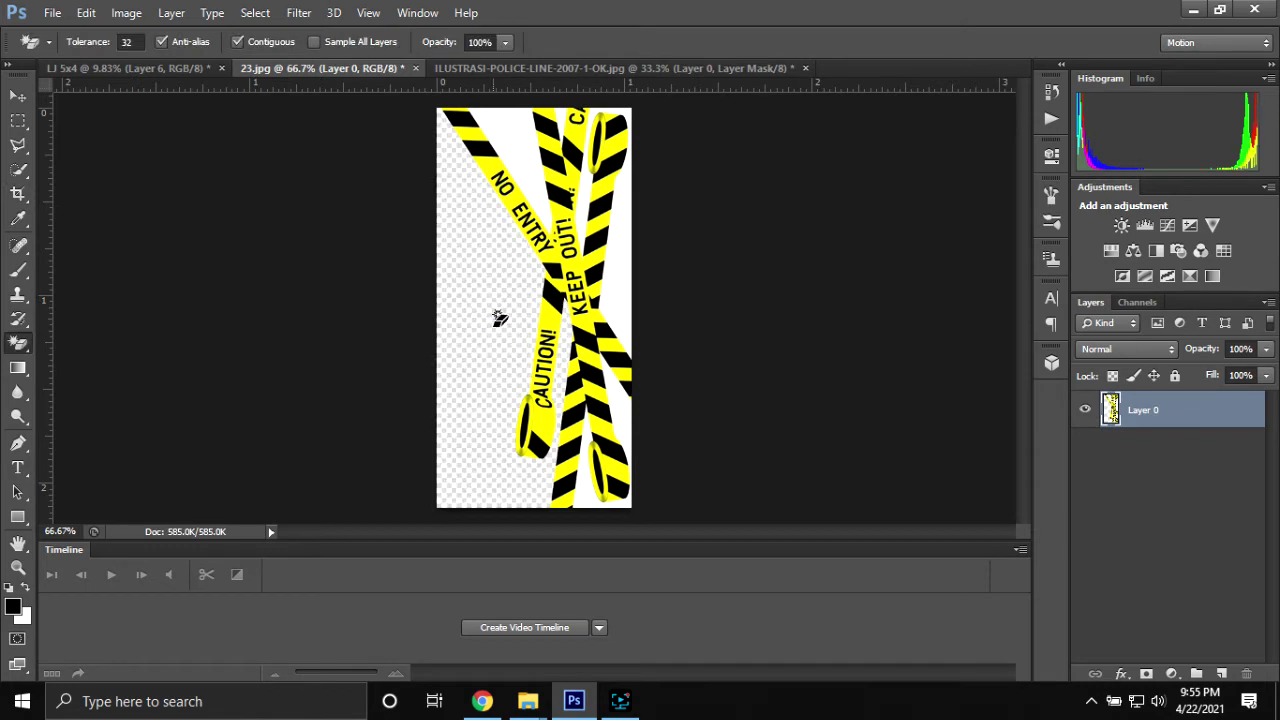
{"action": "left_click", "coordinate": [608, 280]}
{"action": "left_click", "coordinate": [509, 141]}
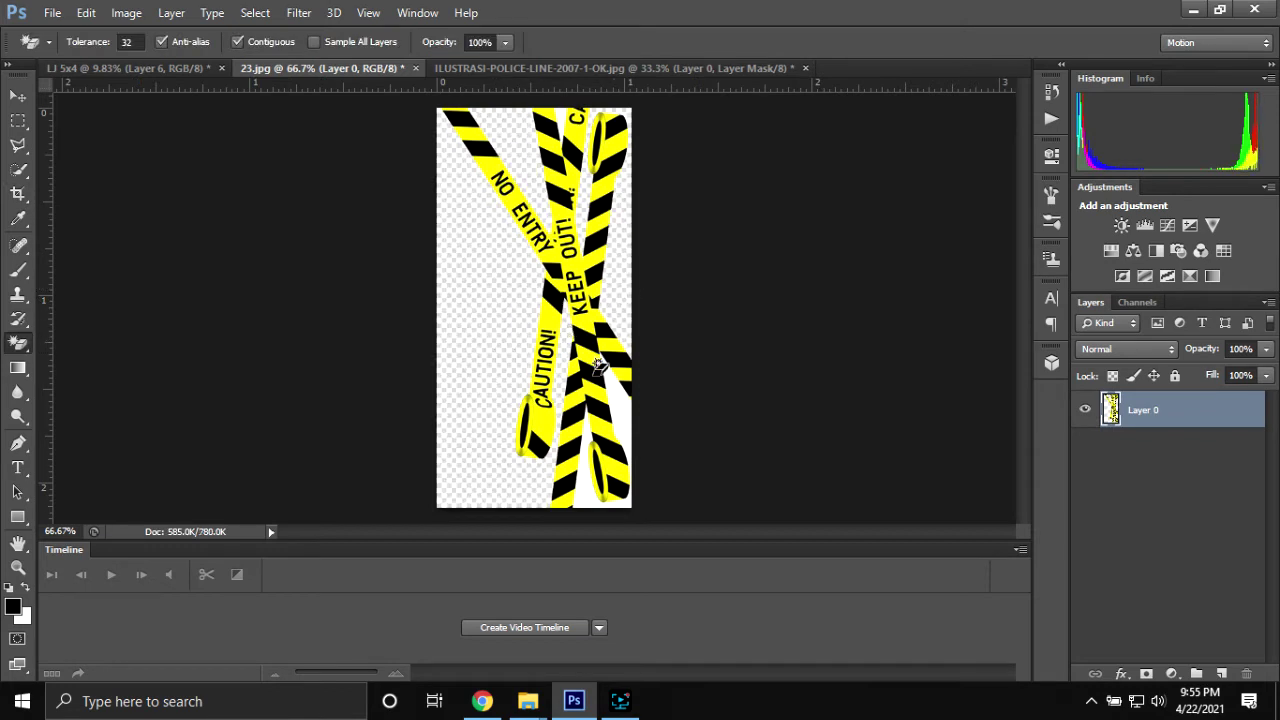
{"action": "scroll", "coordinate": [607, 417], "scroll_direction": "up", "scroll_amount": 1}
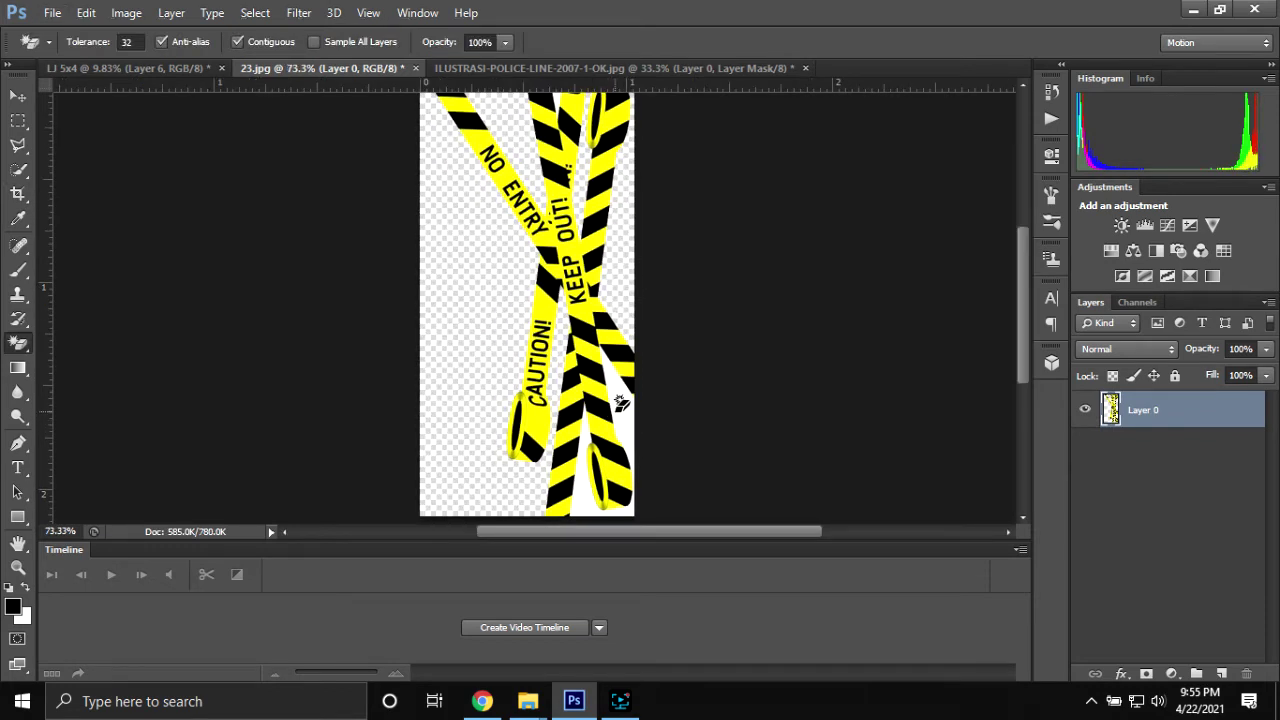
{"action": "scroll", "coordinate": [570, 505], "scroll_direction": "up", "scroll_amount": 1}
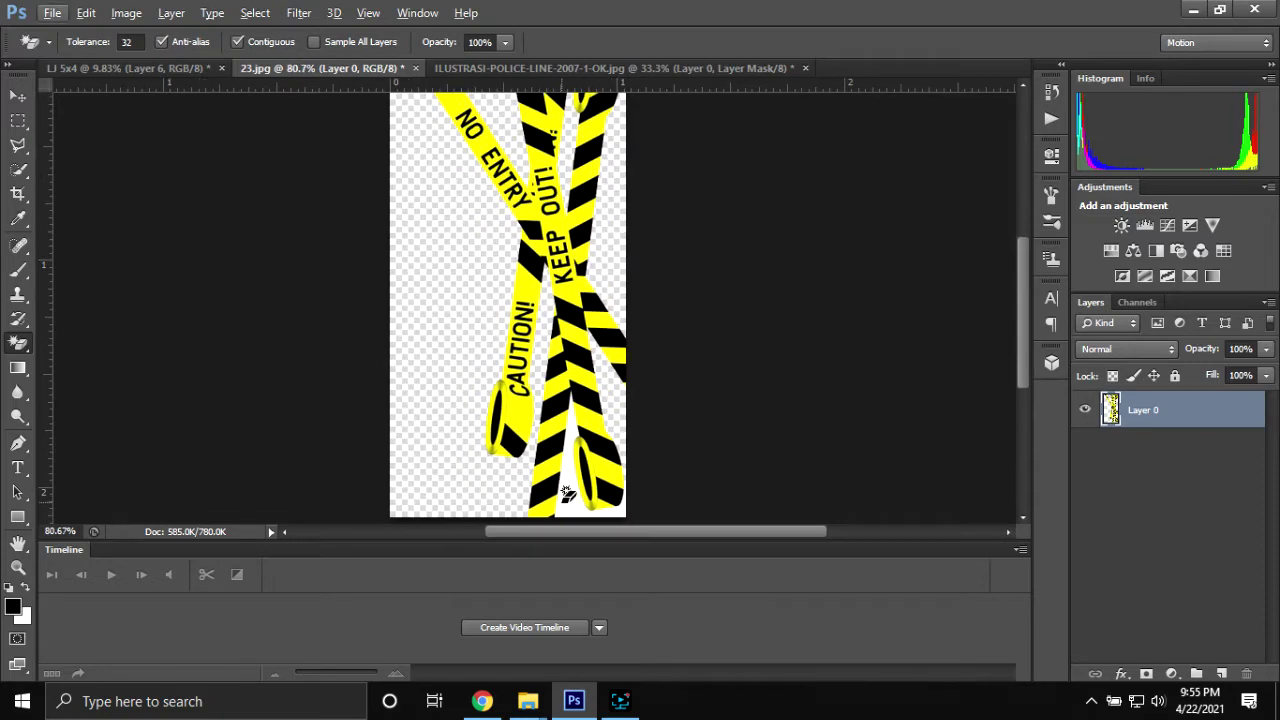
{"action": "scroll", "coordinate": [566, 480], "scroll_direction": "up", "scroll_amount": 3}
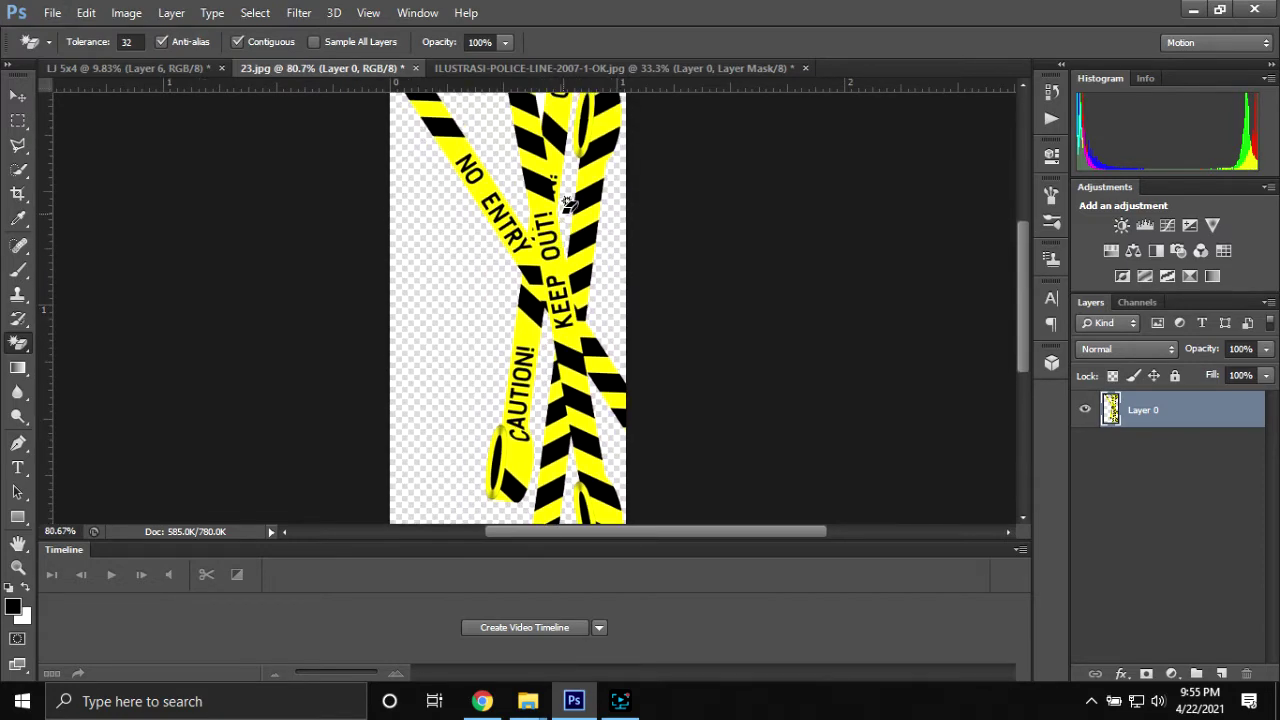
{"action": "scroll", "coordinate": [568, 204], "scroll_direction": "up", "scroll_amount": 1}
{"action": "scroll", "coordinate": [568, 180], "scroll_direction": "up", "scroll_amount": 1}
{"action": "scroll", "coordinate": [568, 150], "scroll_direction": "up", "scroll_amount": 1}
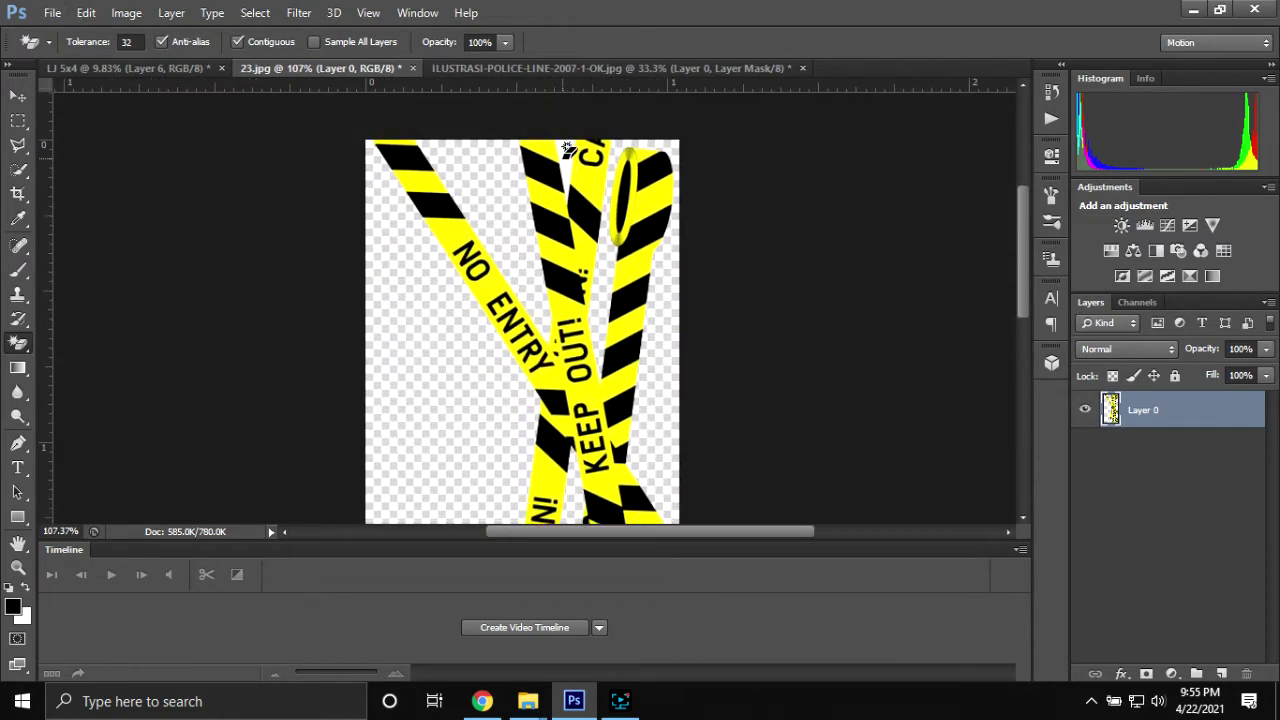
{"action": "scroll", "coordinate": [568, 152], "scroll_direction": "up", "scroll_amount": 1}
{"action": "scroll", "coordinate": [572, 162], "scroll_direction": "up", "scroll_amount": 1}
{"action": "scroll", "coordinate": [588, 288], "scroll_direction": "down", "scroll_amount": 2}
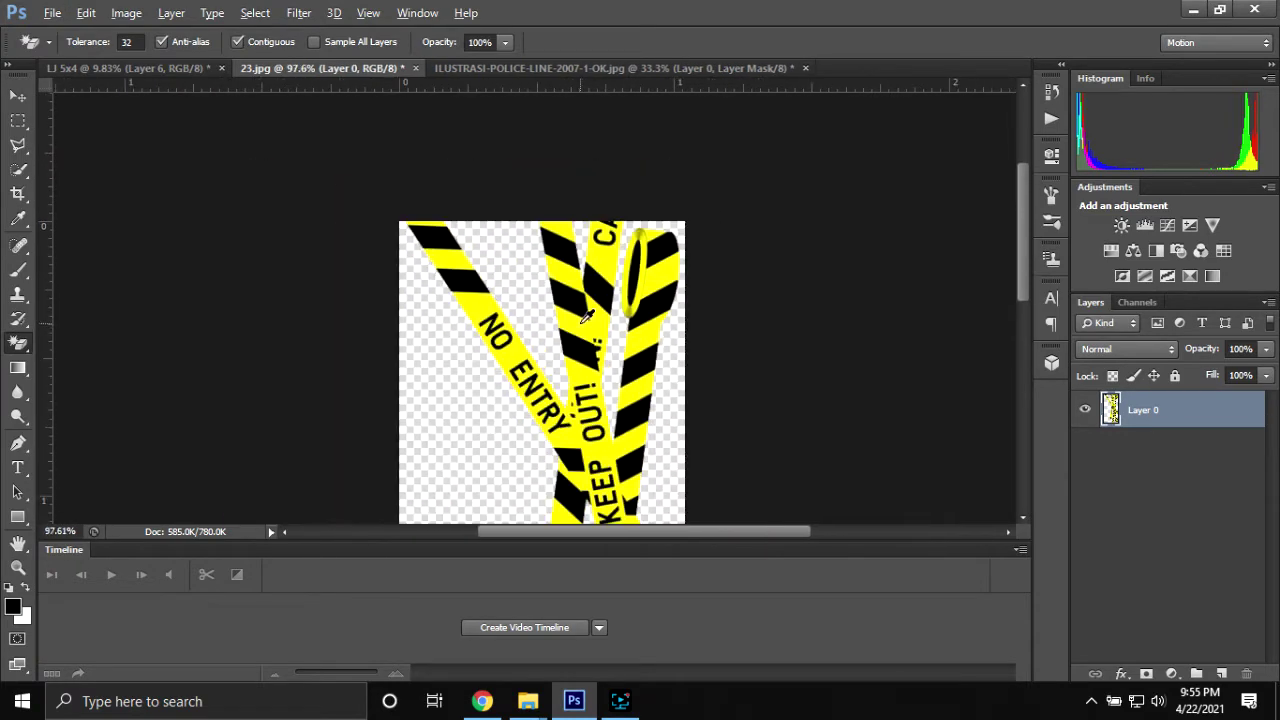
{"action": "scroll", "coordinate": [586, 318], "scroll_direction": "down", "scroll_amount": 1}
{"action": "scroll", "coordinate": [583, 340], "scroll_direction": "down", "scroll_amount": 1}
{"action": "scroll", "coordinate": [580, 345], "scroll_direction": "down", "scroll_amount": 1}
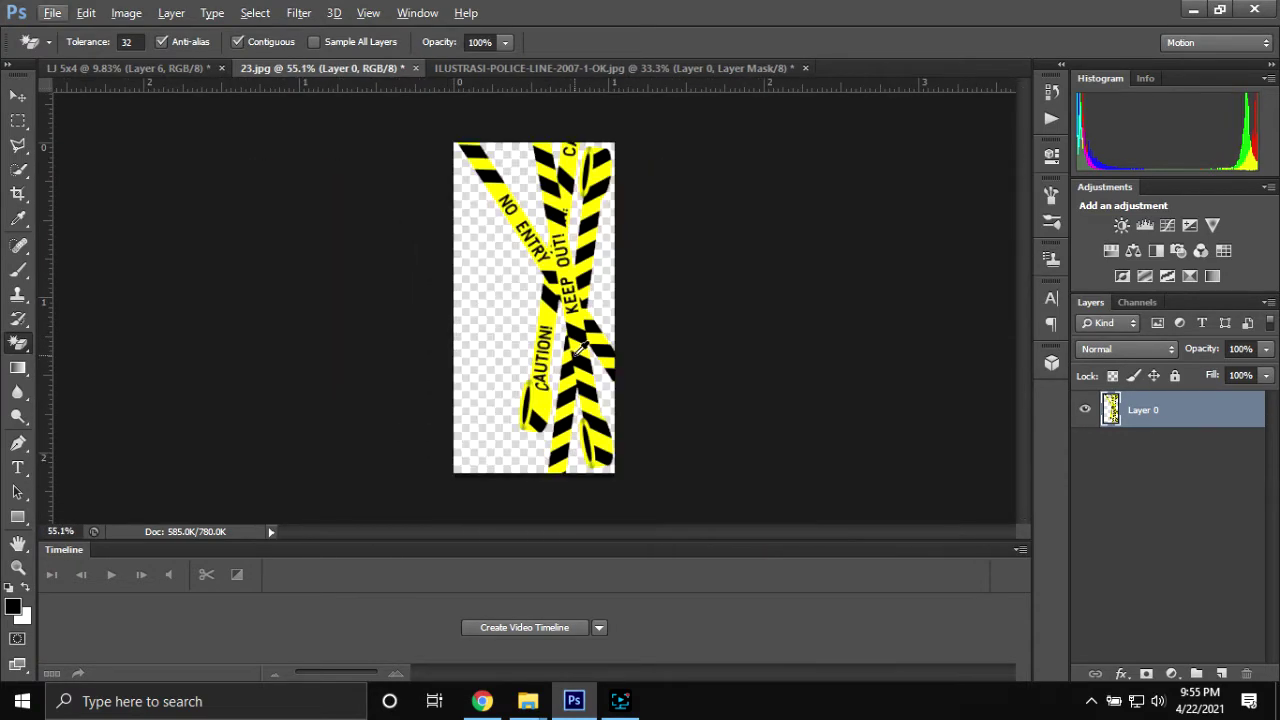
- Drag the caution tapes into the composite and enlarge them to about 556%
{"action": "key", "text": "v"}
{"action": "mouse_move", "coordinate": [575, 258]}
{"action": "left_mouse_down"}
{"action": "mouse_move", "coordinate": [210, 72]}
{"action": "mouse_move", "coordinate": [595, 263]}
{"action": "mouse_move", "coordinate": [706, 378]}
{"action": "left_mouse_up"}
{"action": "key", "text": "ctrl+t"}
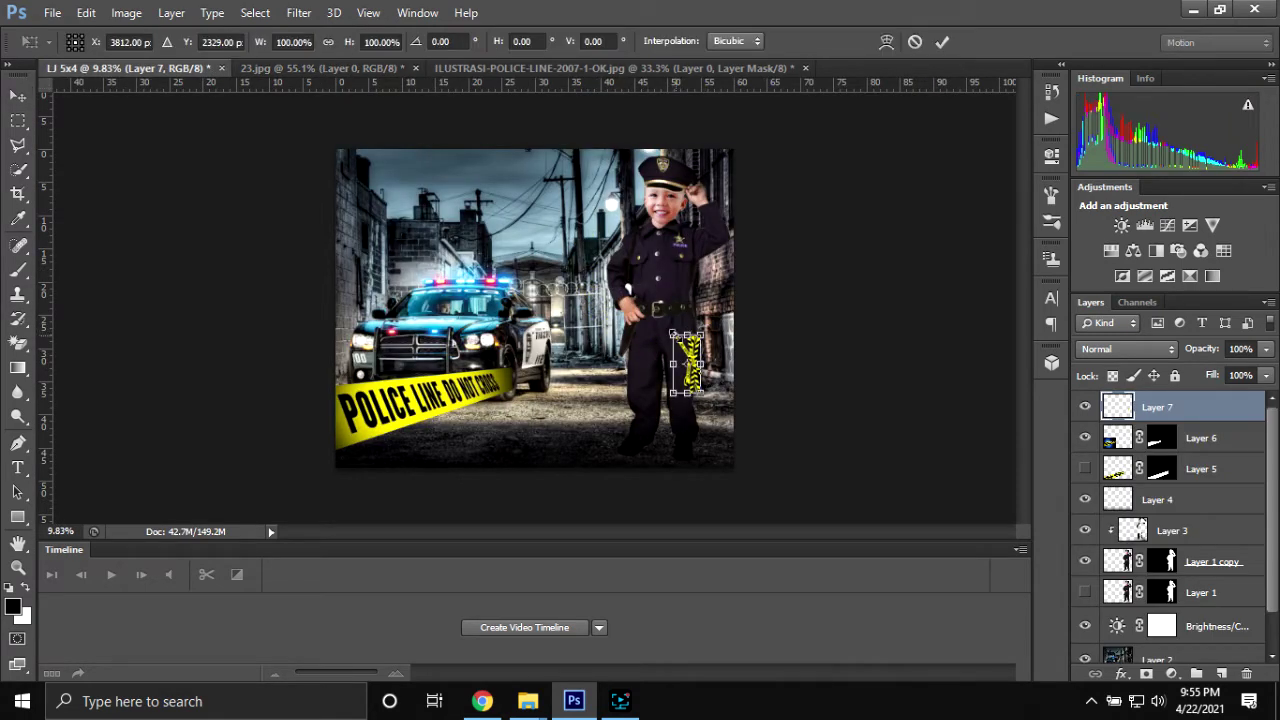
{"action": "left_click_drag", "start_coordinate": [673, 334], "coordinate": [620, 215]}
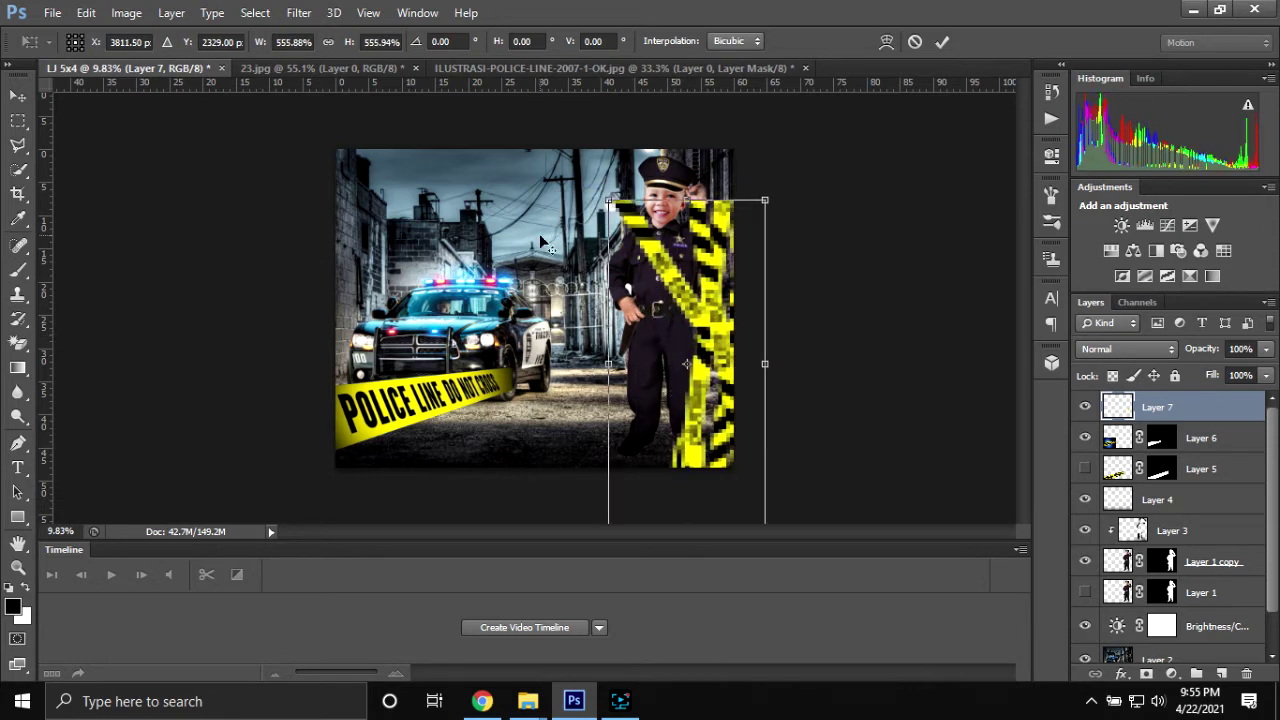
{"action": "left_click_drag", "start_coordinate": [665, 285], "coordinate": [656, 263]}
{"action": "left_click", "coordinate": [942, 41]}
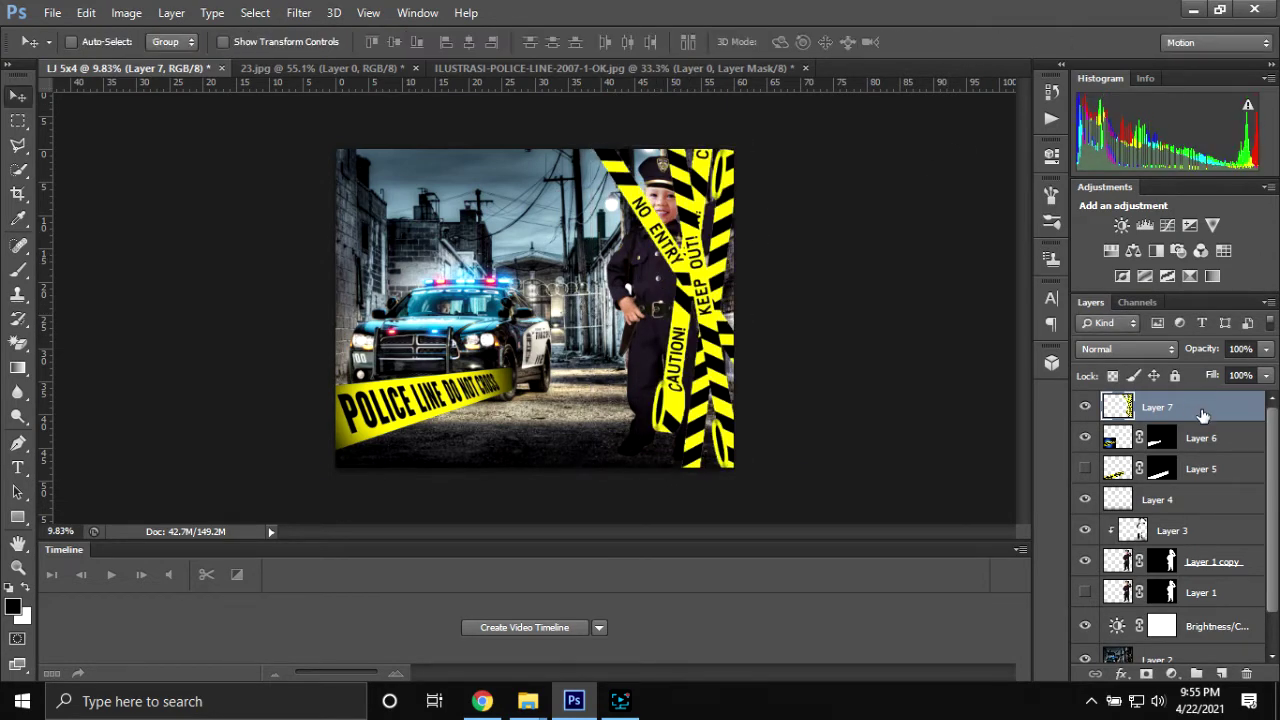
- Move Layer 7 below the boy's layers and shift the tapes to the right edge
{"action": "scroll", "coordinate": [1170, 540], "scroll_direction": "down", "scroll_amount": 1}
{"action": "left_click_drag", "start_coordinate": [1237, 714], "coordinate": [1217, 611]}
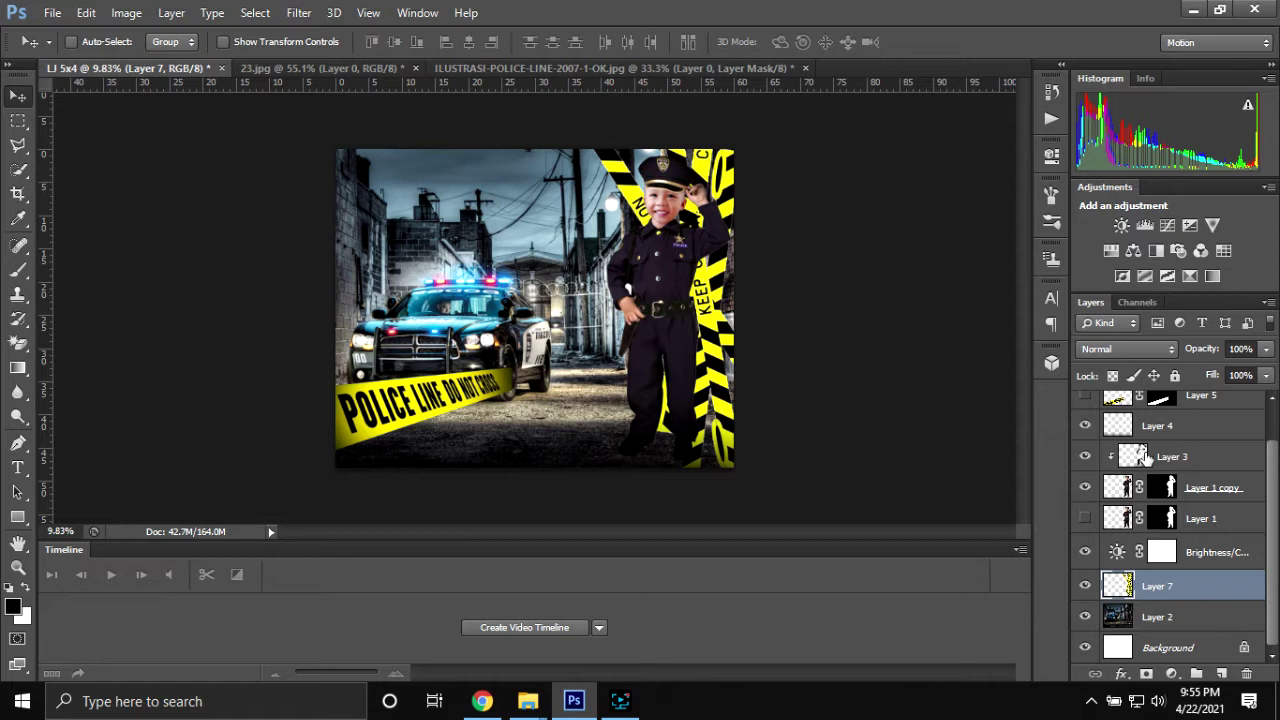
{"action": "left_click_drag", "start_coordinate": [720, 354], "coordinate": [740, 352]}
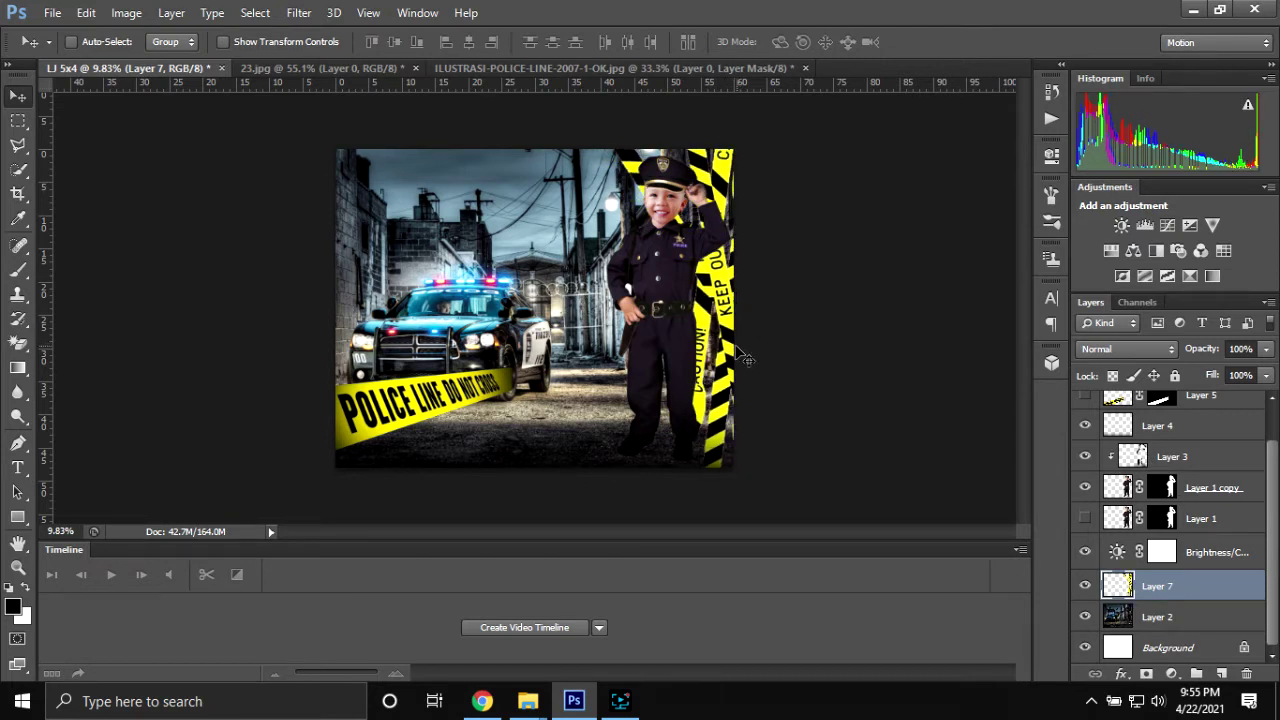
{"action": "left_click_drag", "start_coordinate": [742, 398], "coordinate": [737, 380]}
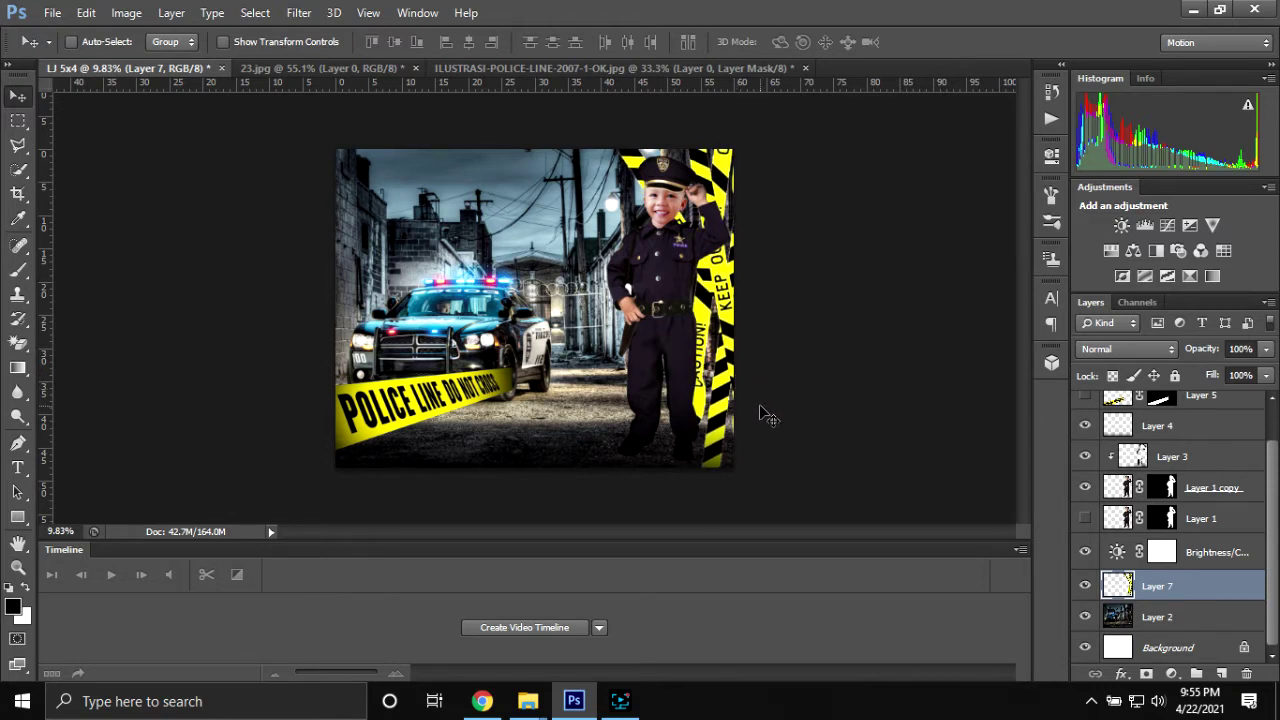
{"action": "scroll", "coordinate": [1203, 458], "scroll_direction": "up", "scroll_amount": 2}
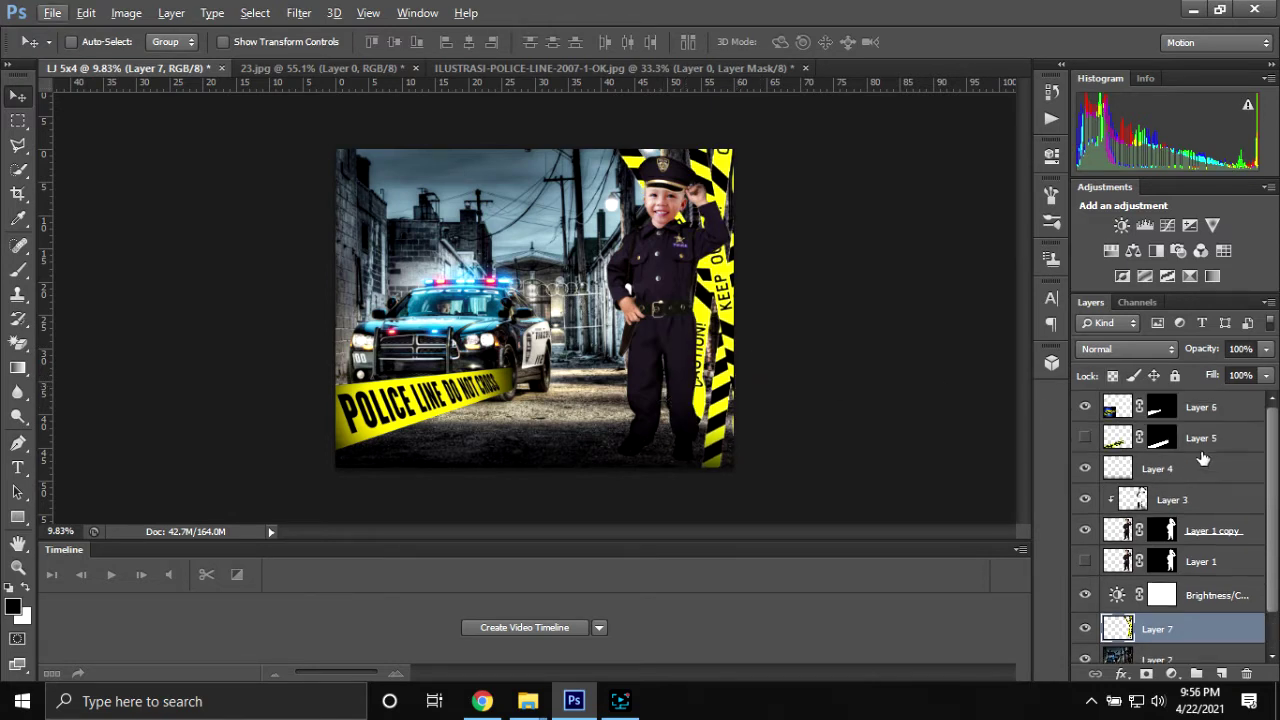
- Type 'Happy 3rd Birthday' near the top left, then move it right across the top
{"action": "left_click", "coordinate": [1233, 410]}
{"action": "key", "text": "w"}
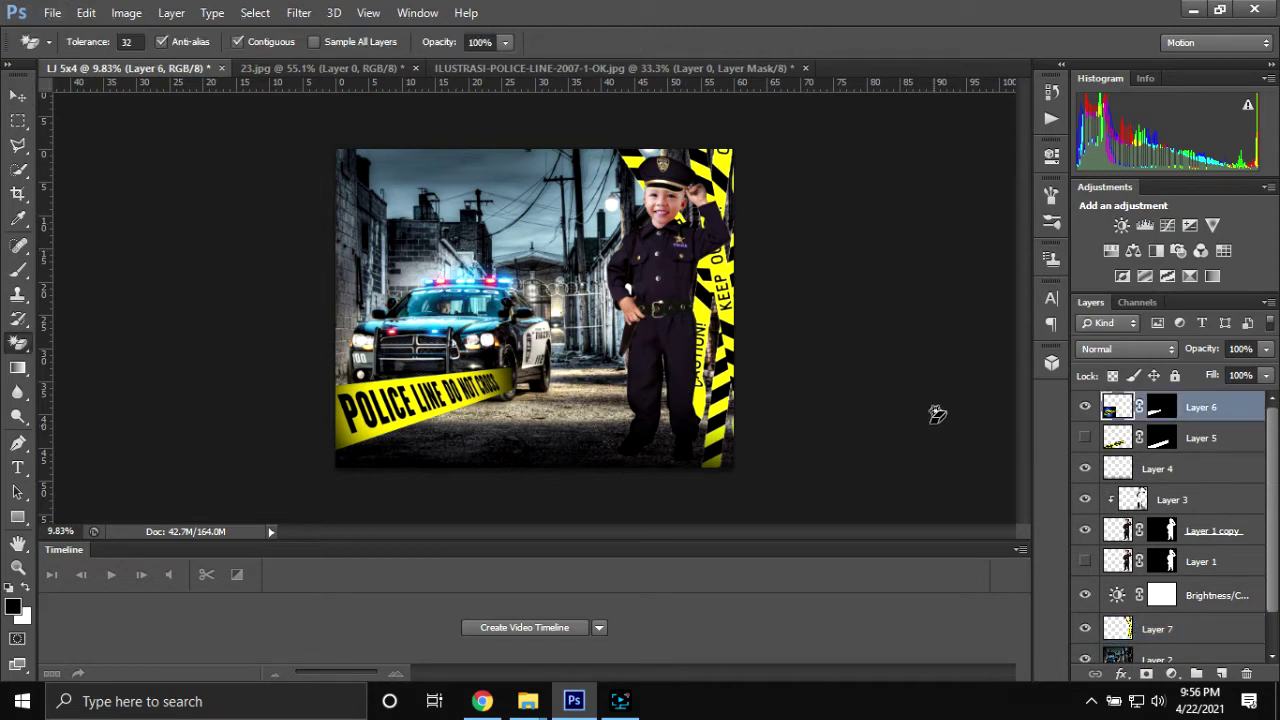
{"action": "key", "text": "t"}
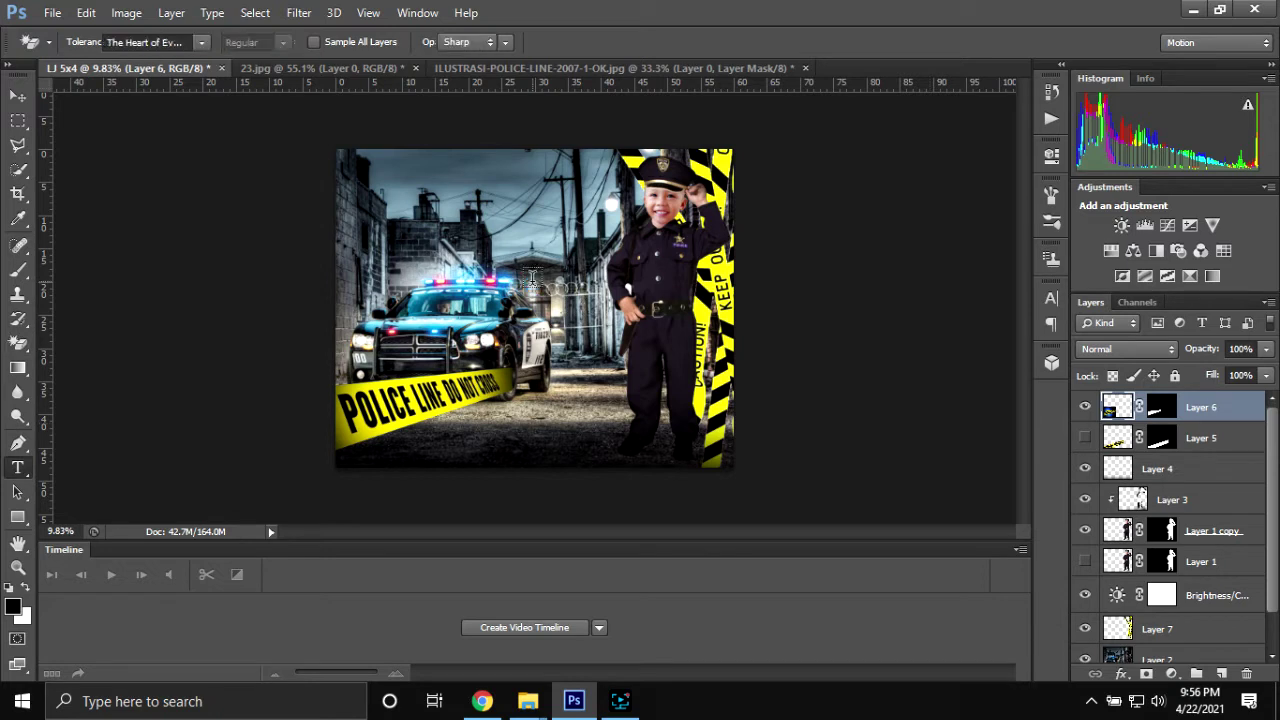
{"action": "left_click", "coordinate": [378, 200]}
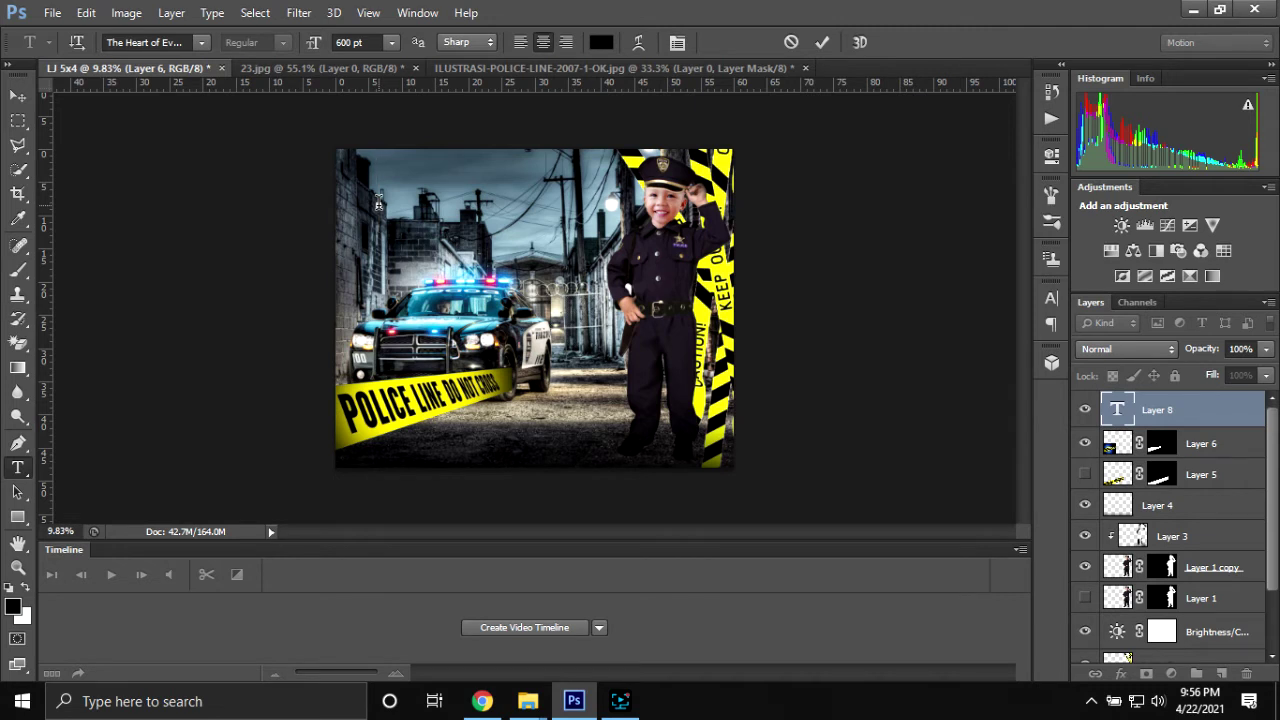
{"action": "type", "text": "Happy"}
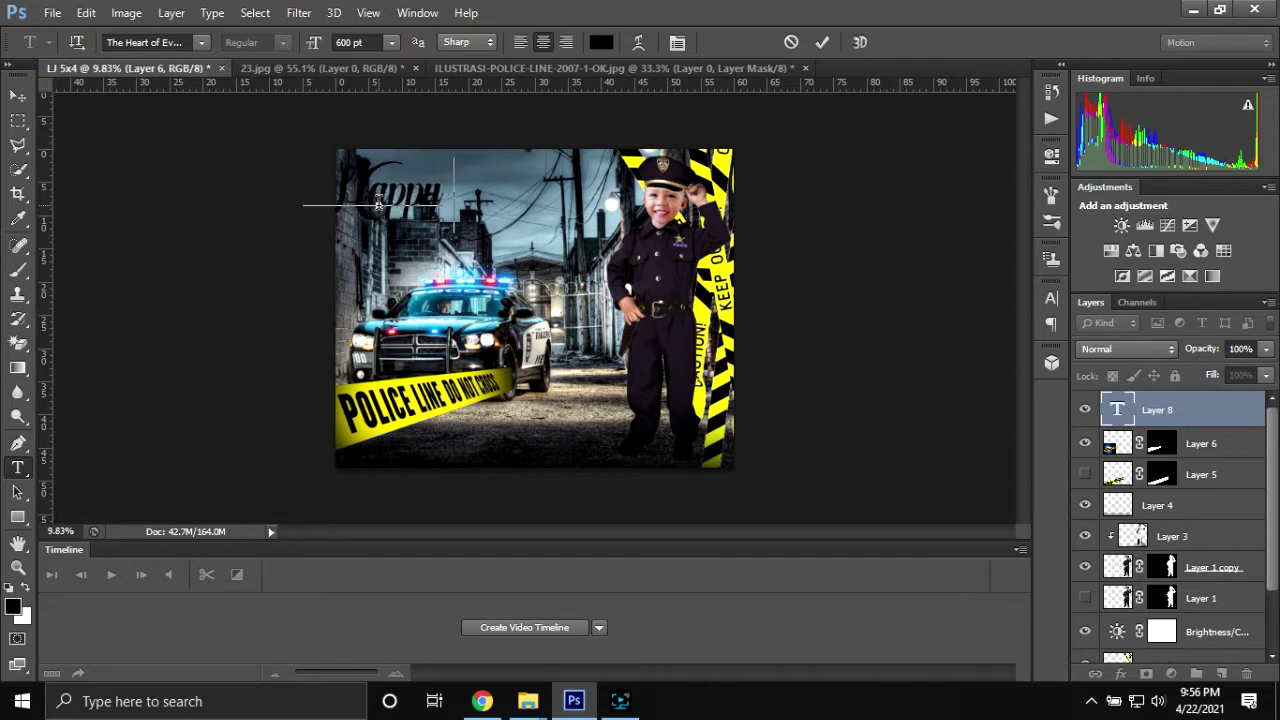
{"action": "type", "text": " 3rd"}
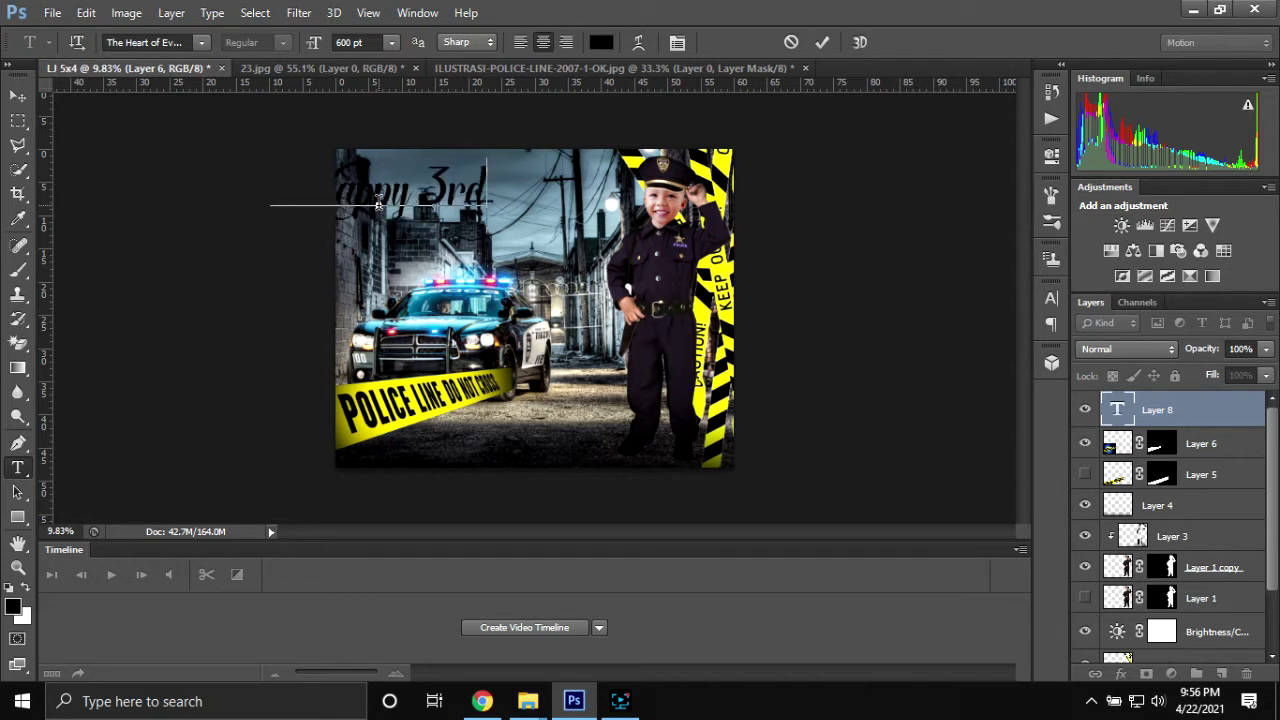
{"action": "type", "text": " Bir"}
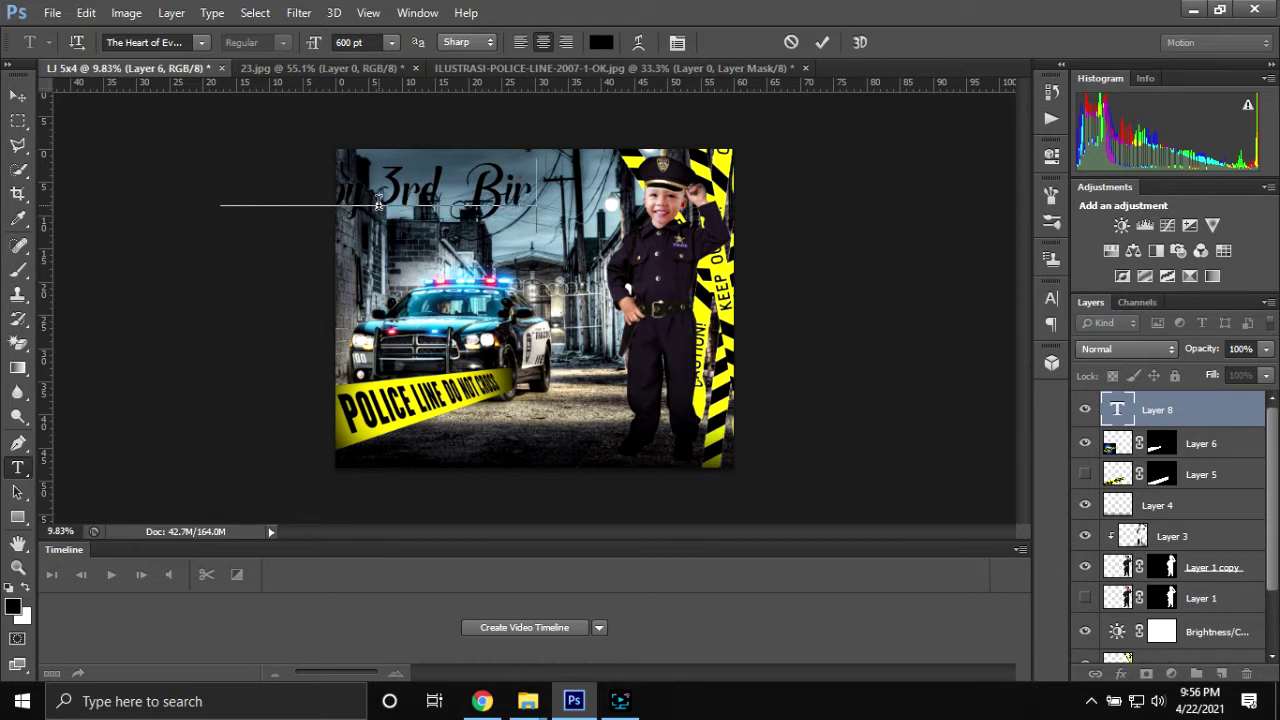
{"action": "type", "text": "thday"}
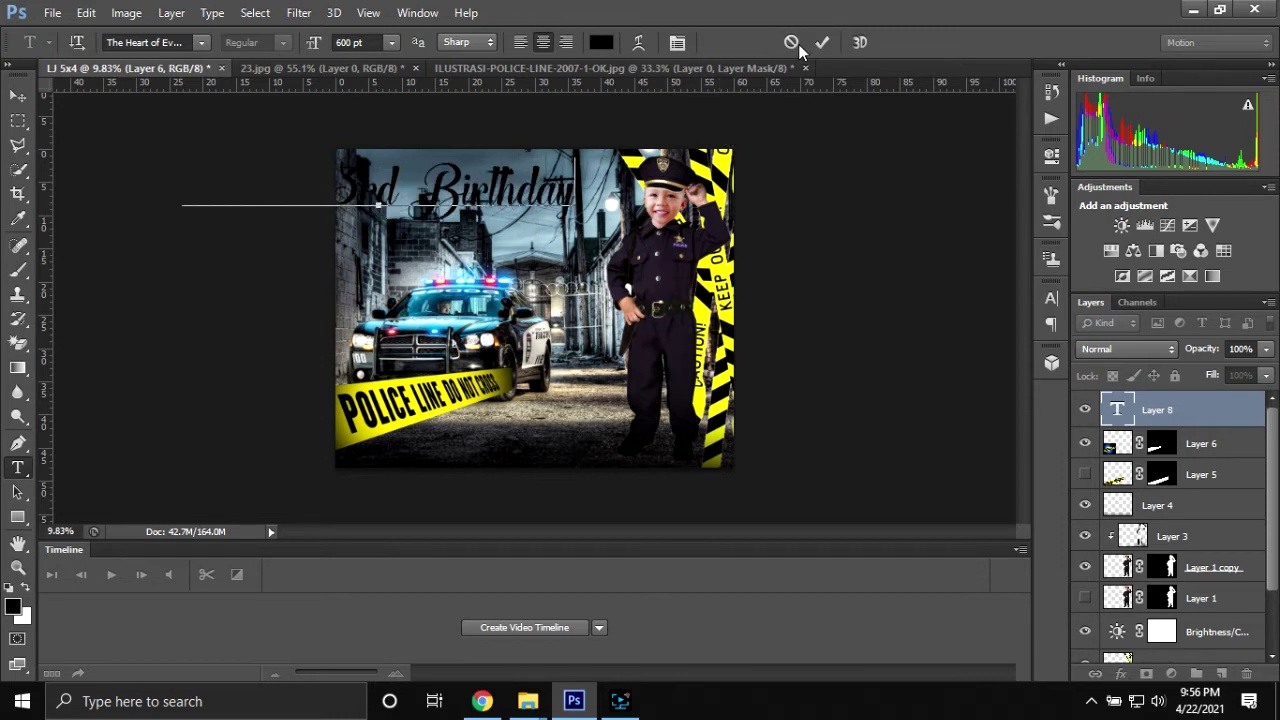
{"action": "left_click", "coordinate": [810, 101]}
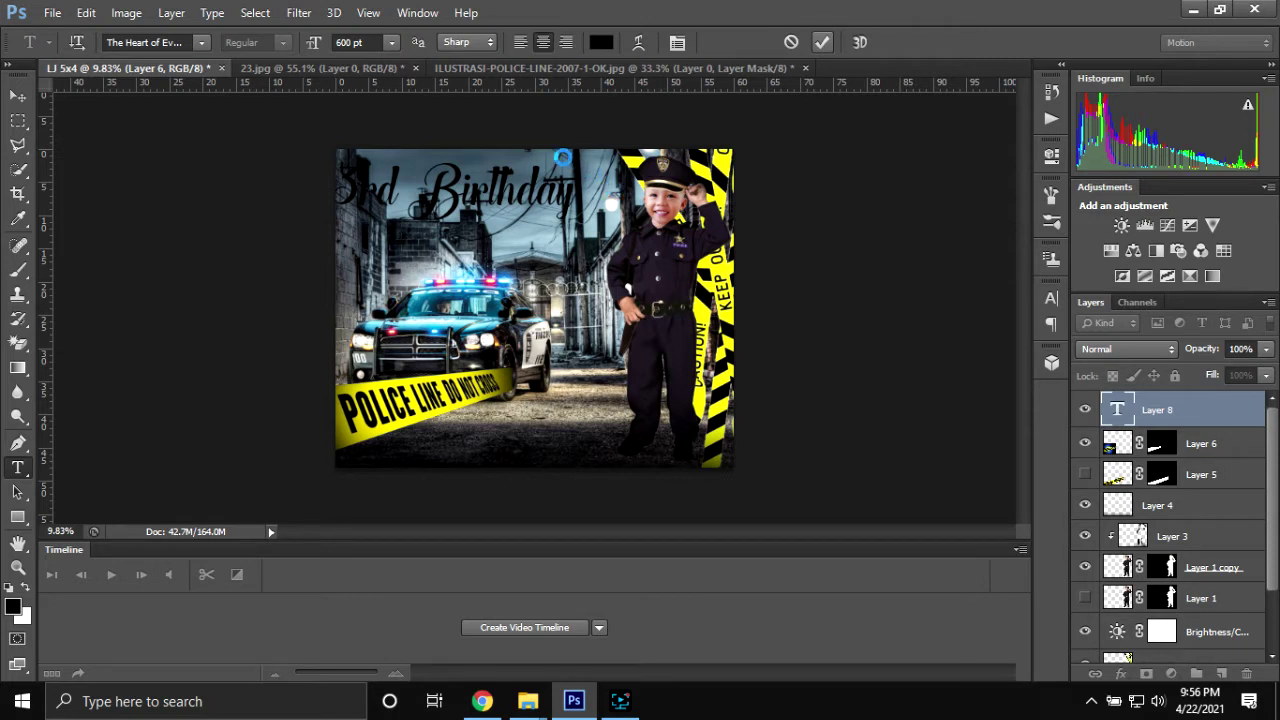
{"action": "type", "text": "Happy"}
{"action": "key", "text": "v"}
{"action": "mouse_move", "coordinate": [460, 184]}
{"action": "left_mouse_down"}
{"action": "mouse_move", "coordinate": [607, 190]}
{"action": "mouse_move", "coordinate": [619, 203]}
{"action": "left_mouse_up"}
- Change the title font to American Captain after trying Almond Nougat
{"action": "key", "text": "t"}
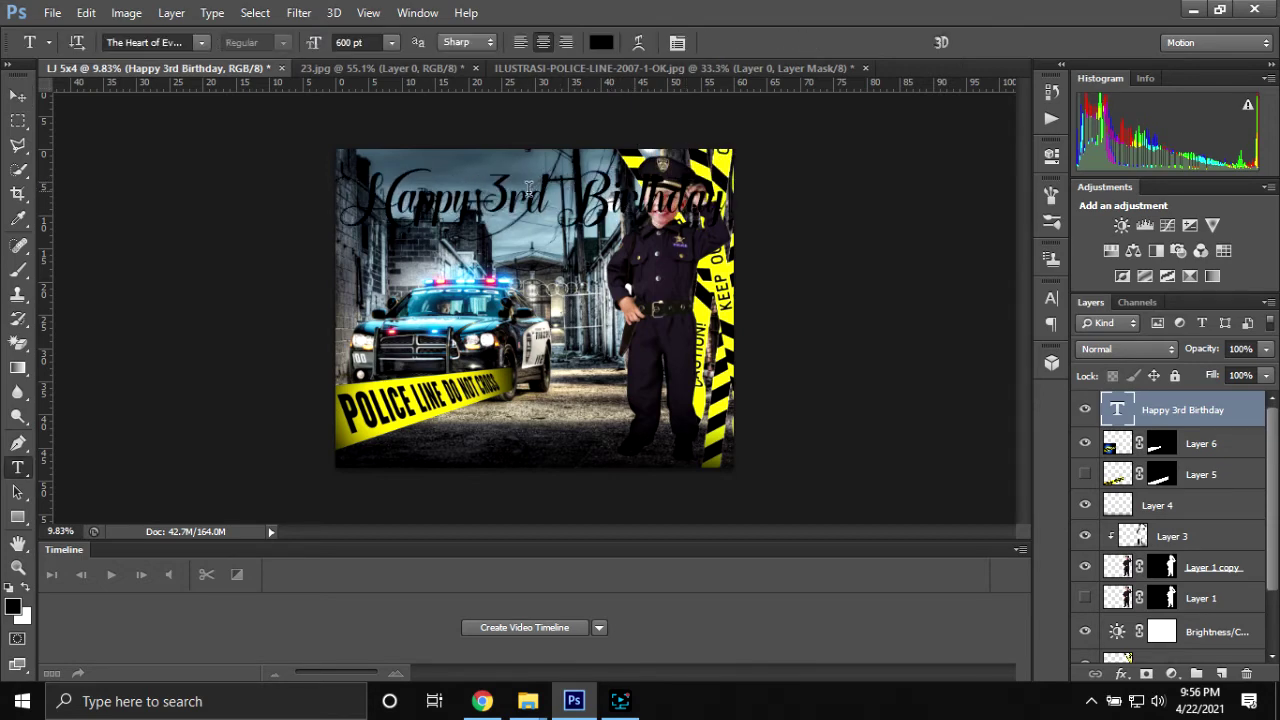
{"action": "left_click", "coordinate": [526, 188]}
{"action": "key", "text": "ctrl+a"}
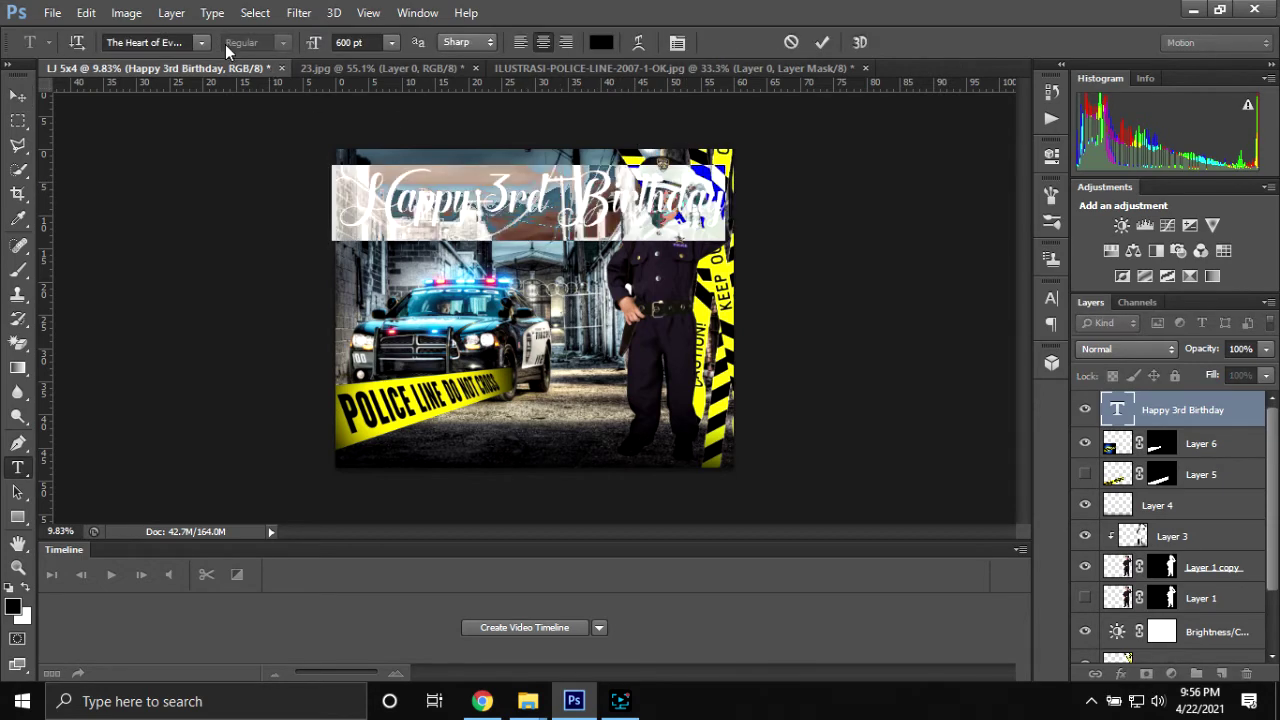
{"action": "left_click", "coordinate": [202, 42]}
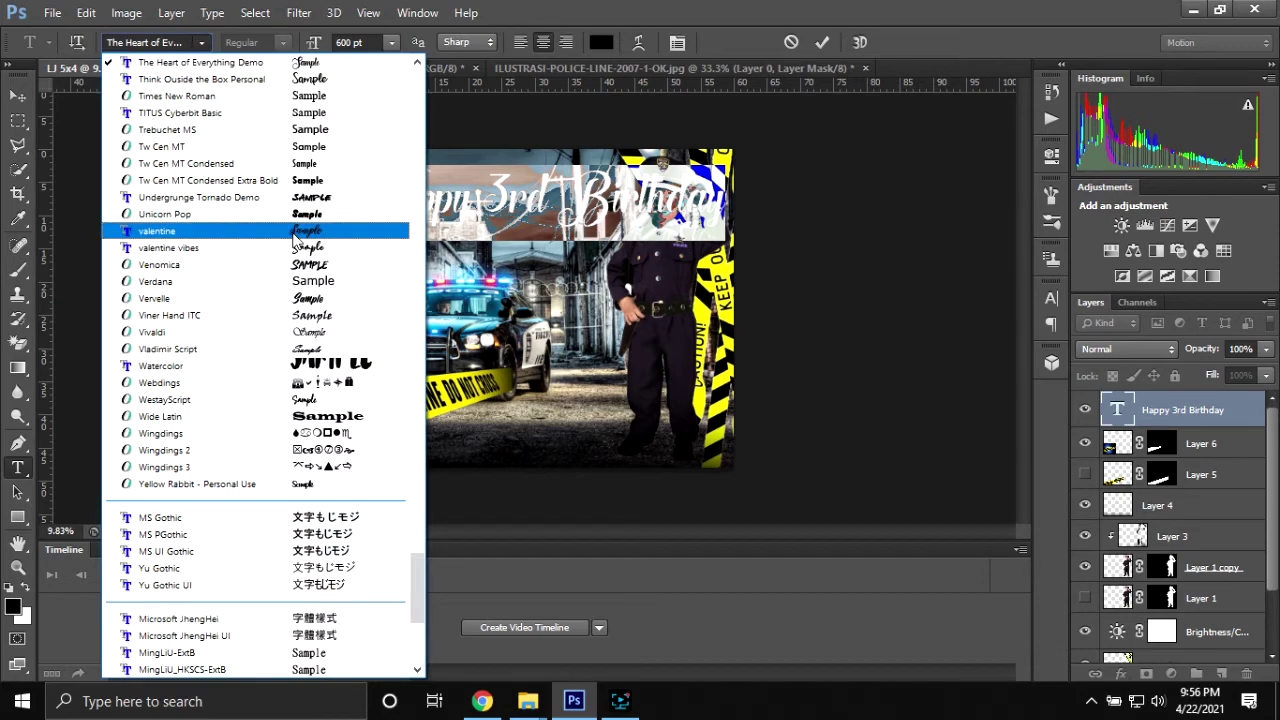
{"action": "scroll", "coordinate": [332, 303], "scroll_direction": "up", "scroll_amount": 1}
{"action": "left_click_drag", "start_coordinate": [416, 580], "coordinate": [448, 89]}
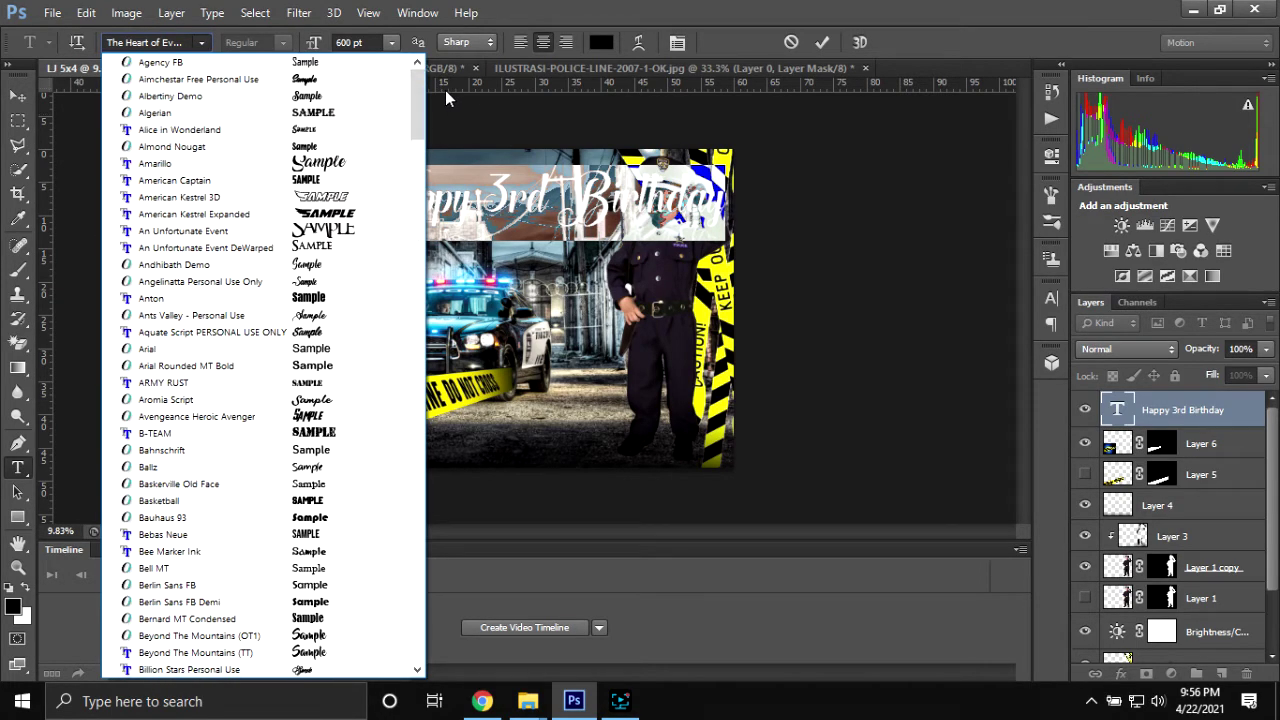
{"action": "left_click", "coordinate": [271, 146]}
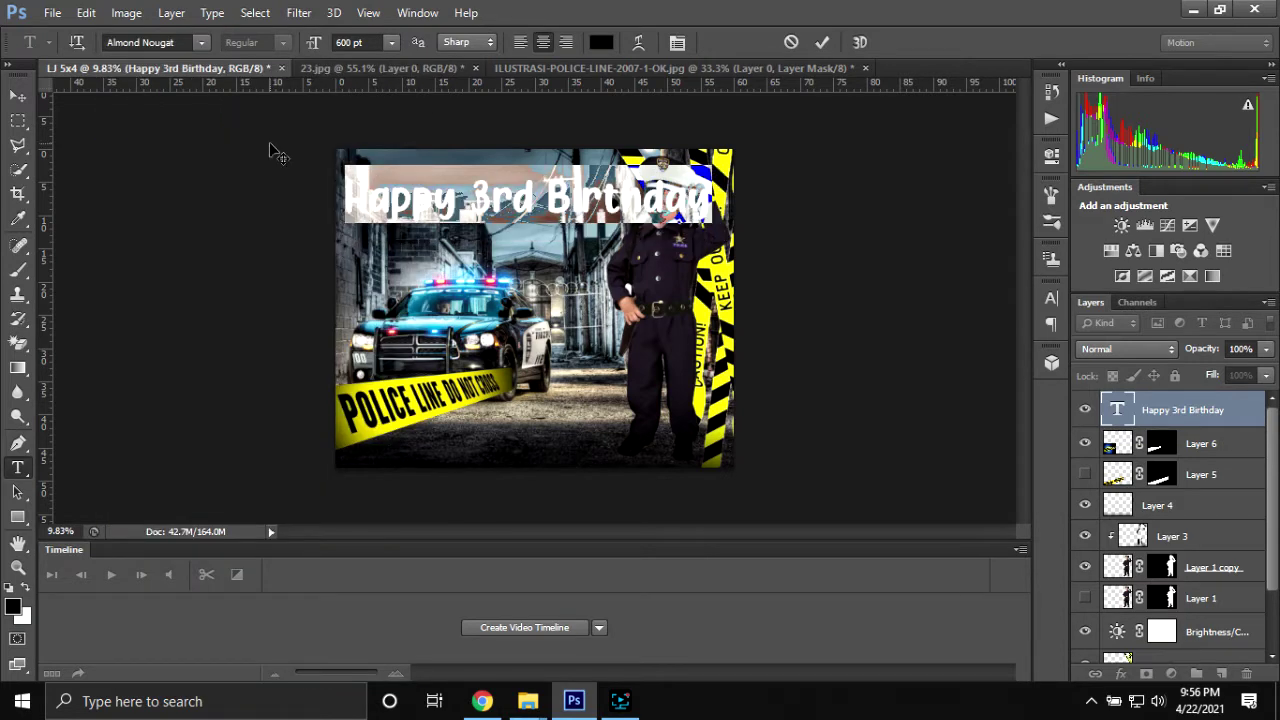
{"action": "left_click", "coordinate": [200, 44]}
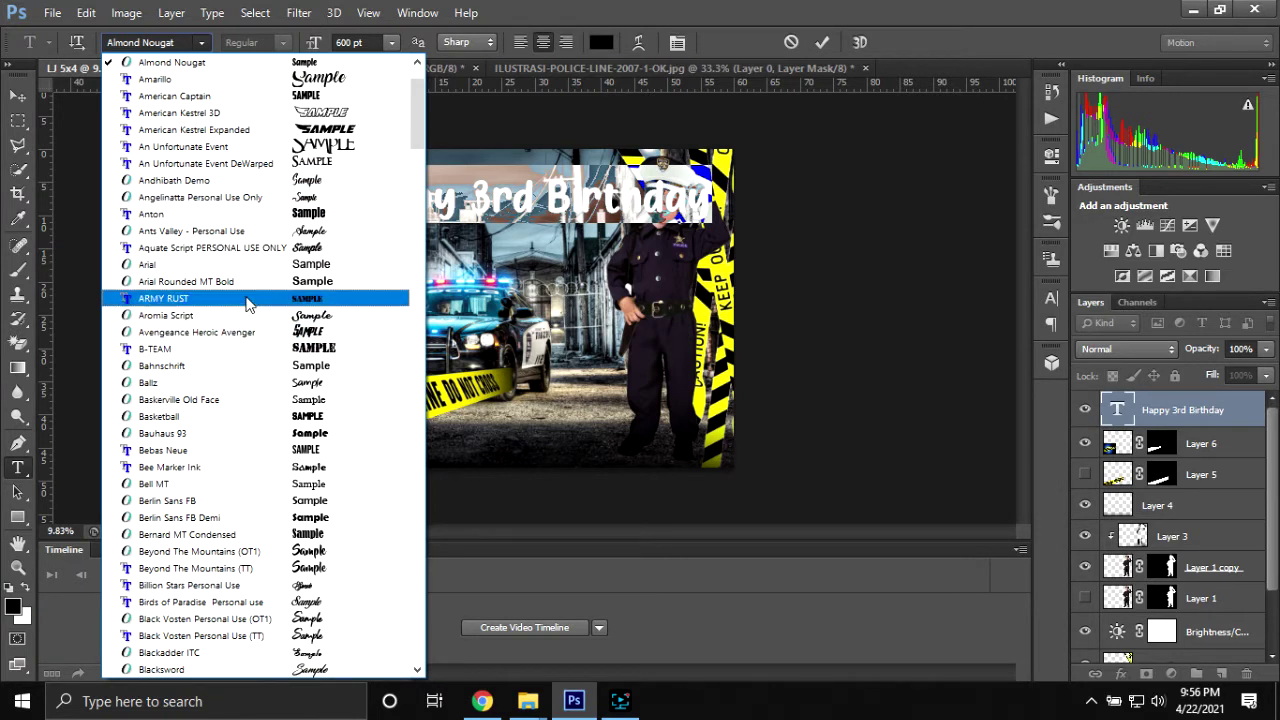
{"action": "left_click", "coordinate": [236, 96]}
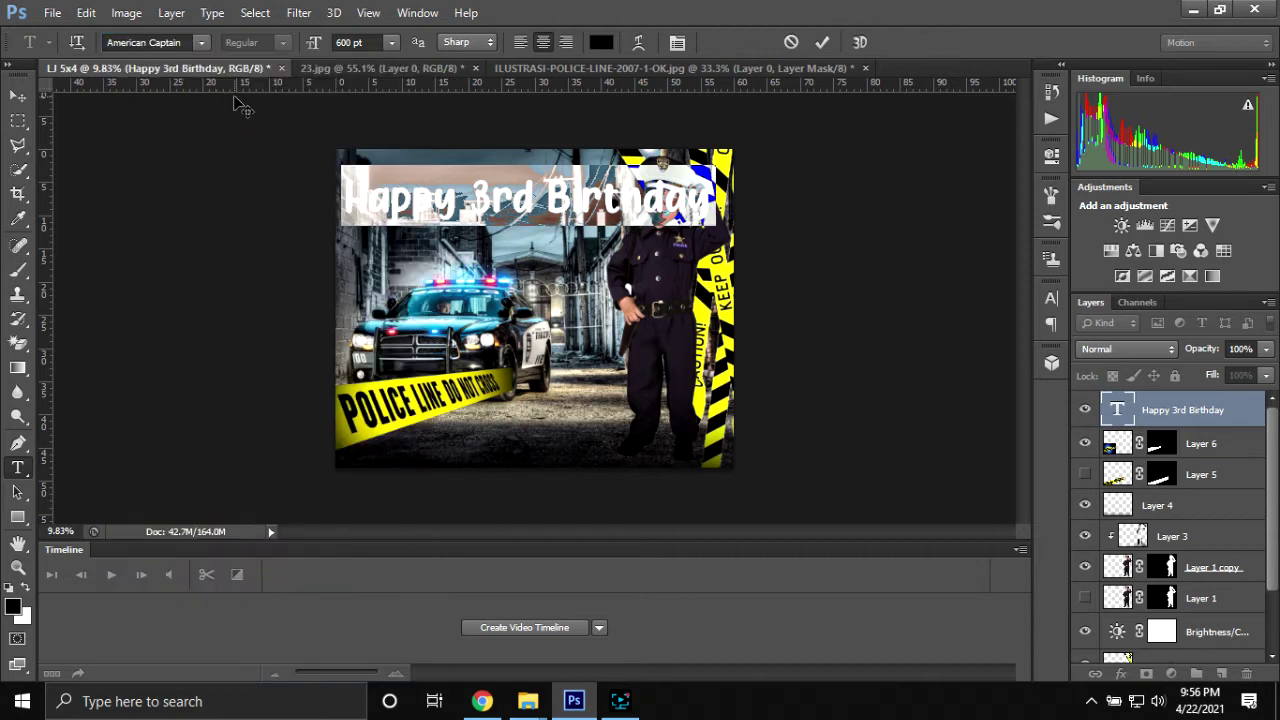
- Set the title size to 450 pt and move it to the top-left
{"action": "left_click", "coordinate": [311, 45]}
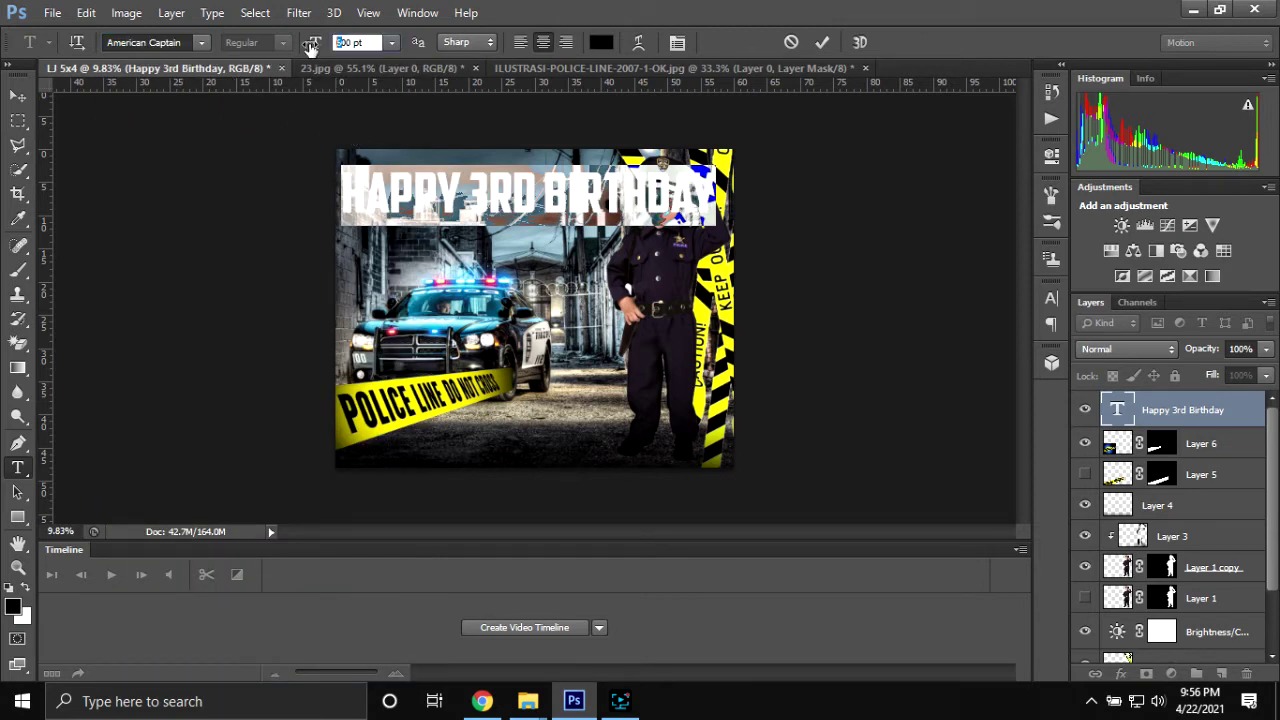
{"action": "type", "text": "5"}
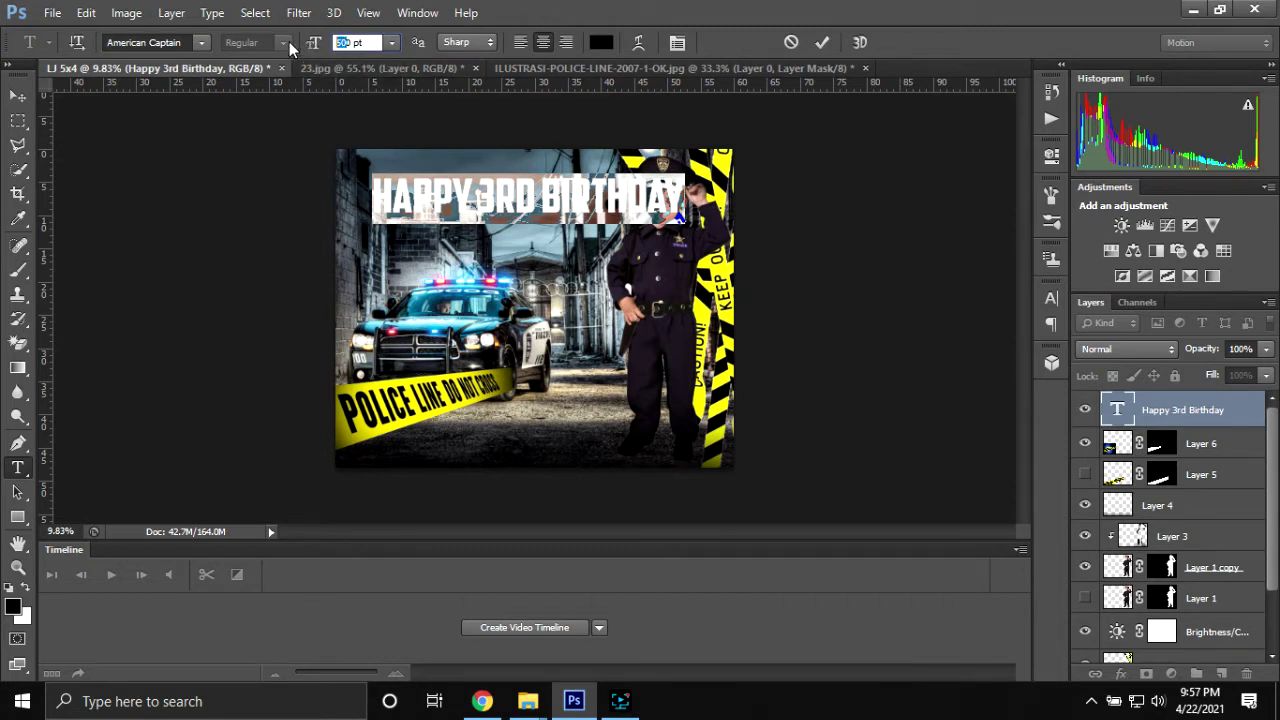
{"action": "type", "text": "450"}
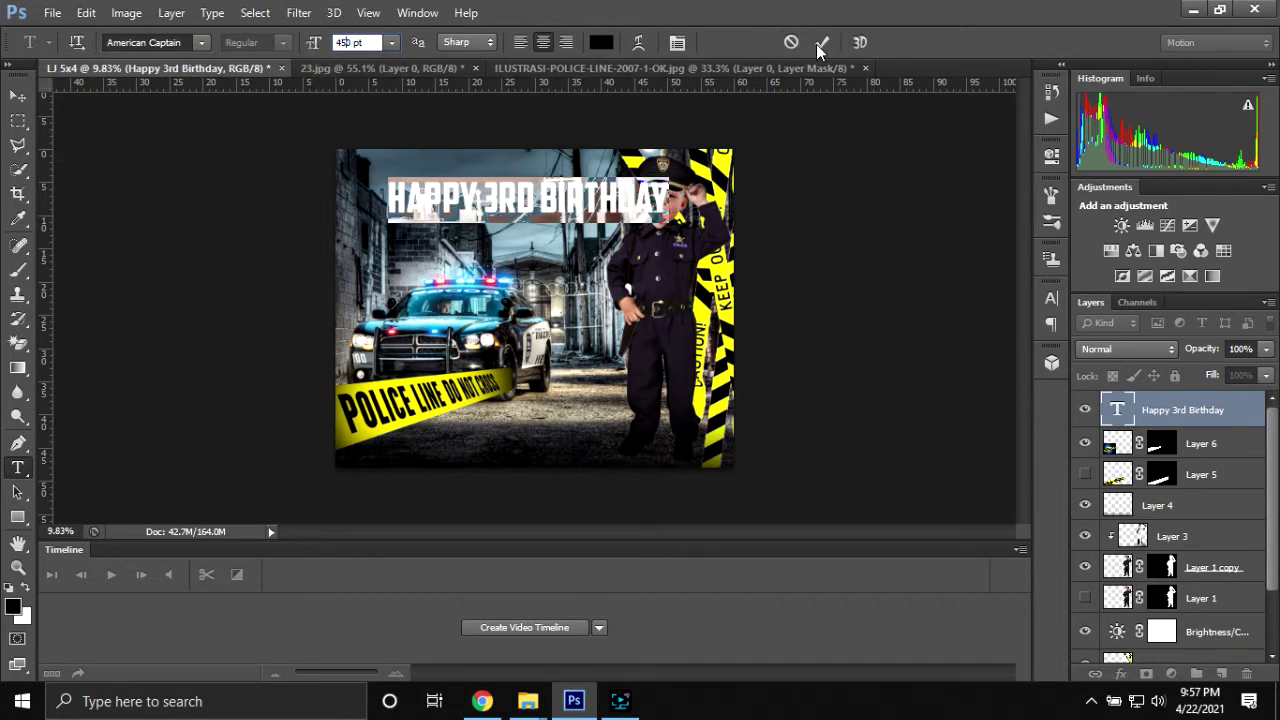
{"action": "left_click", "coordinate": [821, 45]}
{"action": "key", "text": "v"}
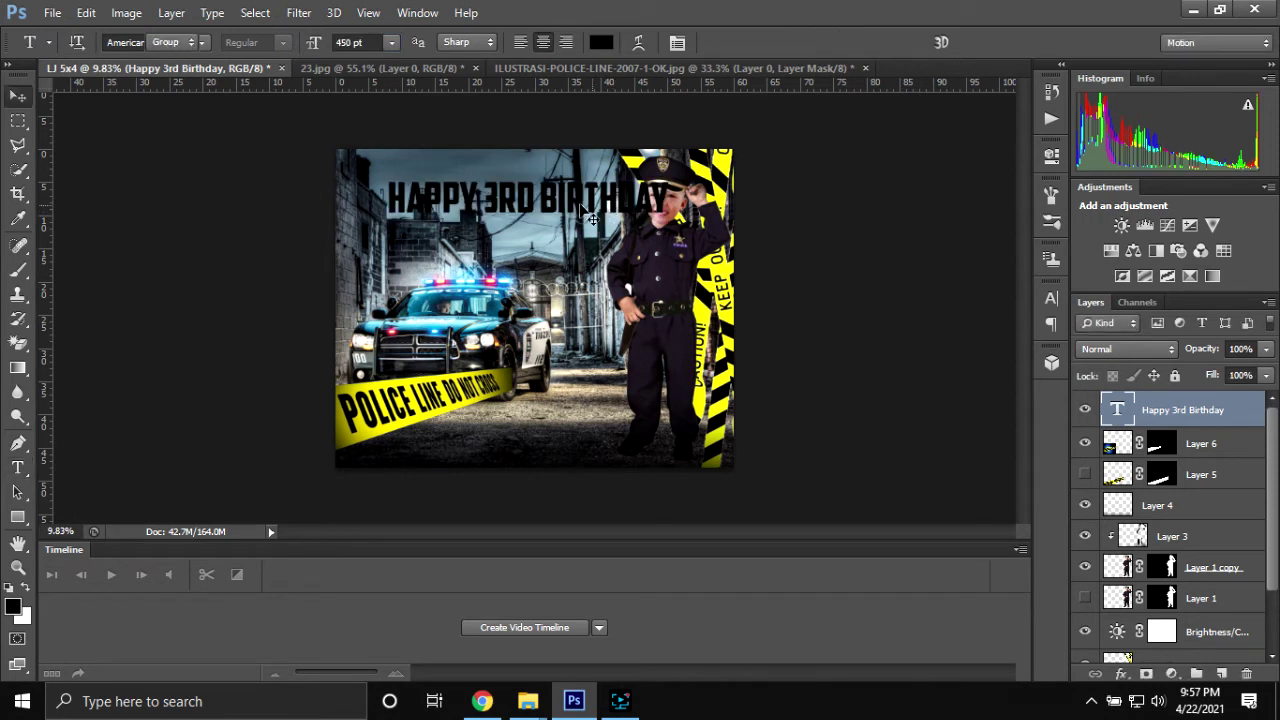
{"action": "left_click_drag", "start_coordinate": [580, 204], "coordinate": [538, 188]}
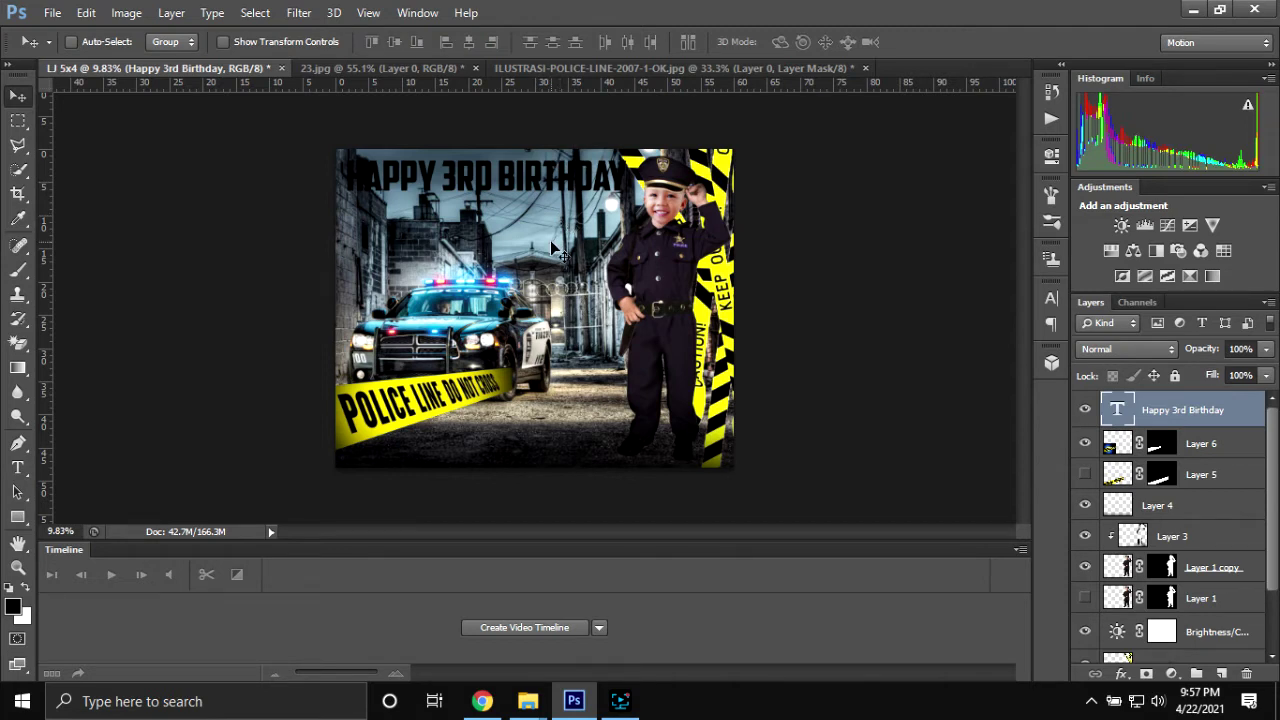
- Type the boy's first names as a new text line on the picture
{"action": "key", "text": "t"}
{"action": "left_click", "coordinate": [370, 273]}
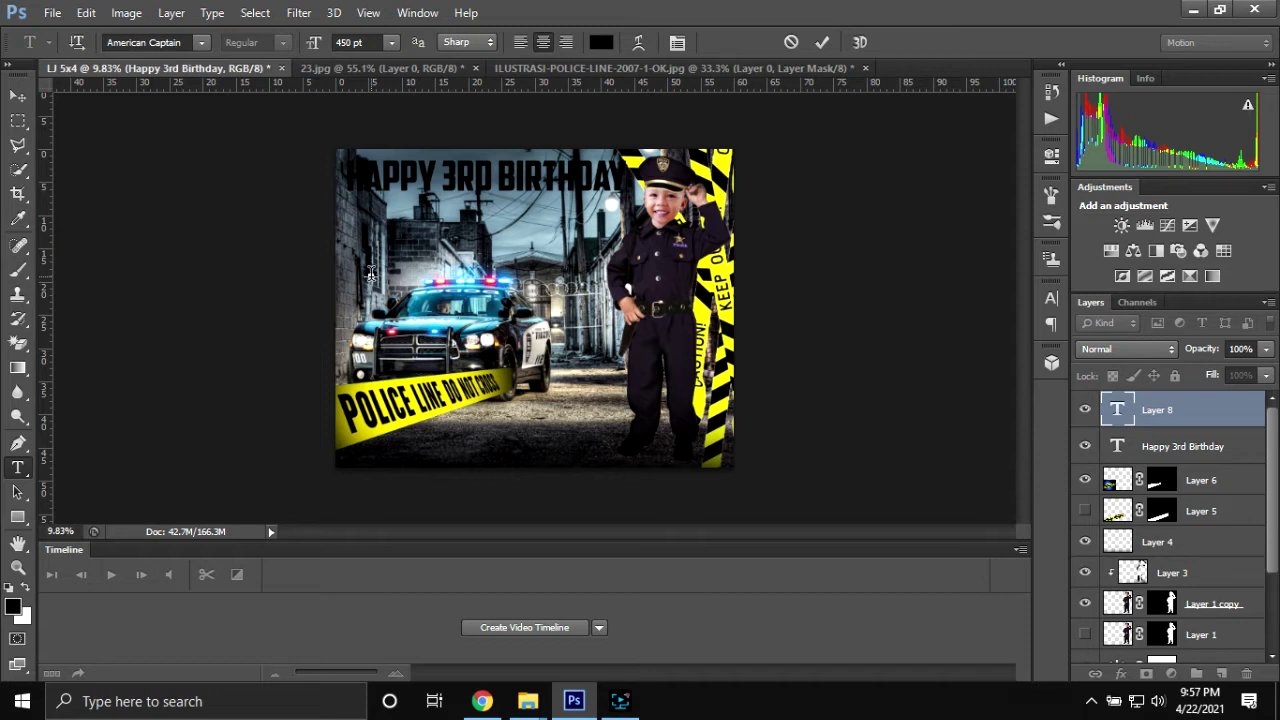
{"action": "type", "text": "AYR"}
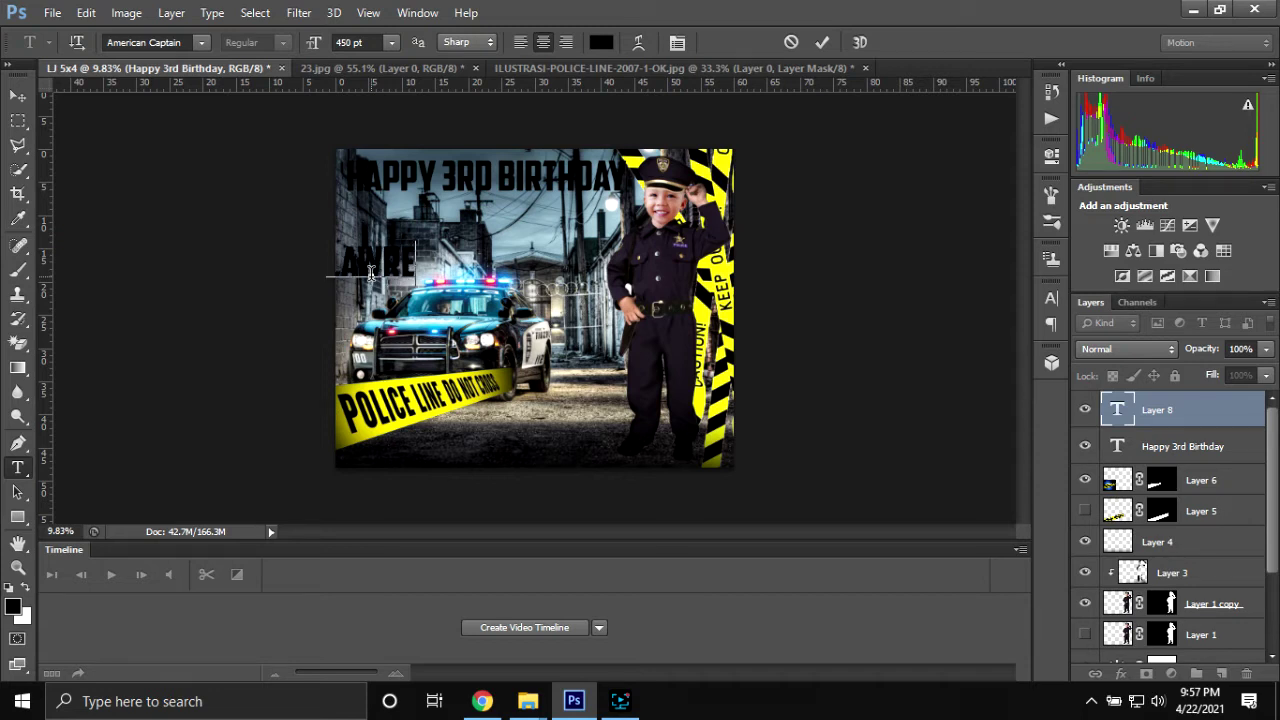
{"action": "type", "text": "ENCE"}
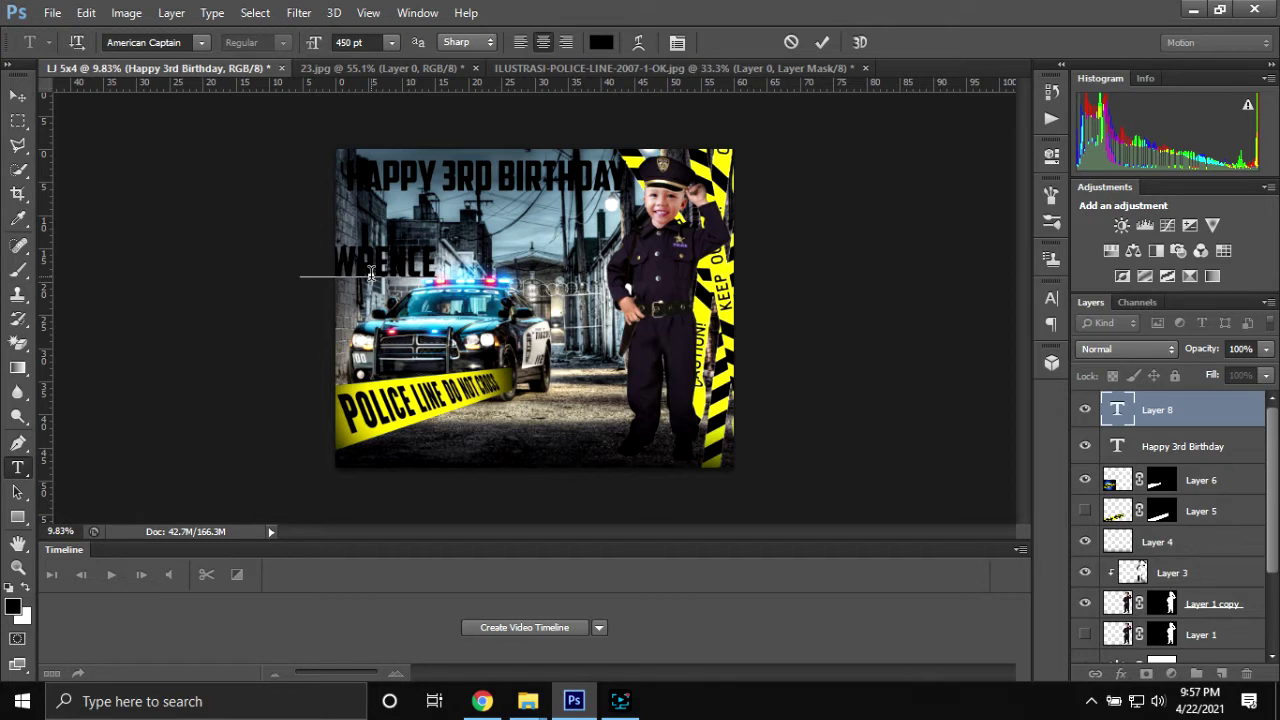
{"action": "type", "text": " JA"}
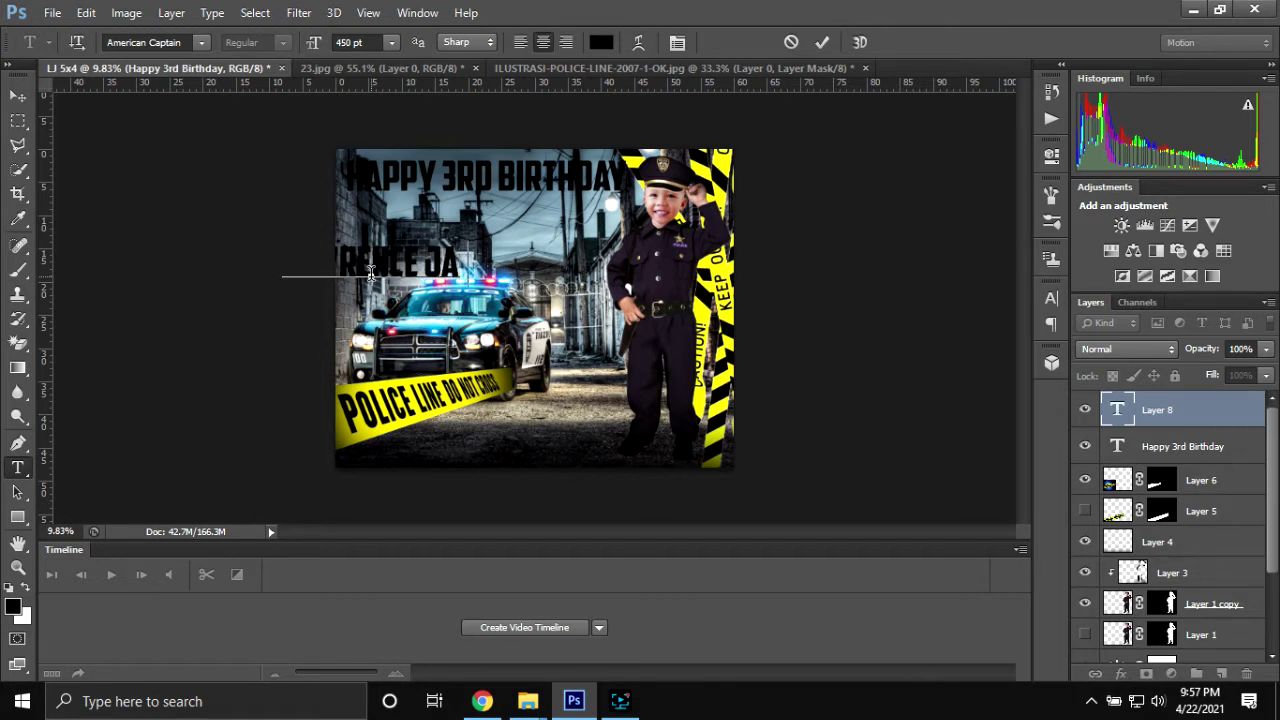
{"action": "type", "text": "DE"}
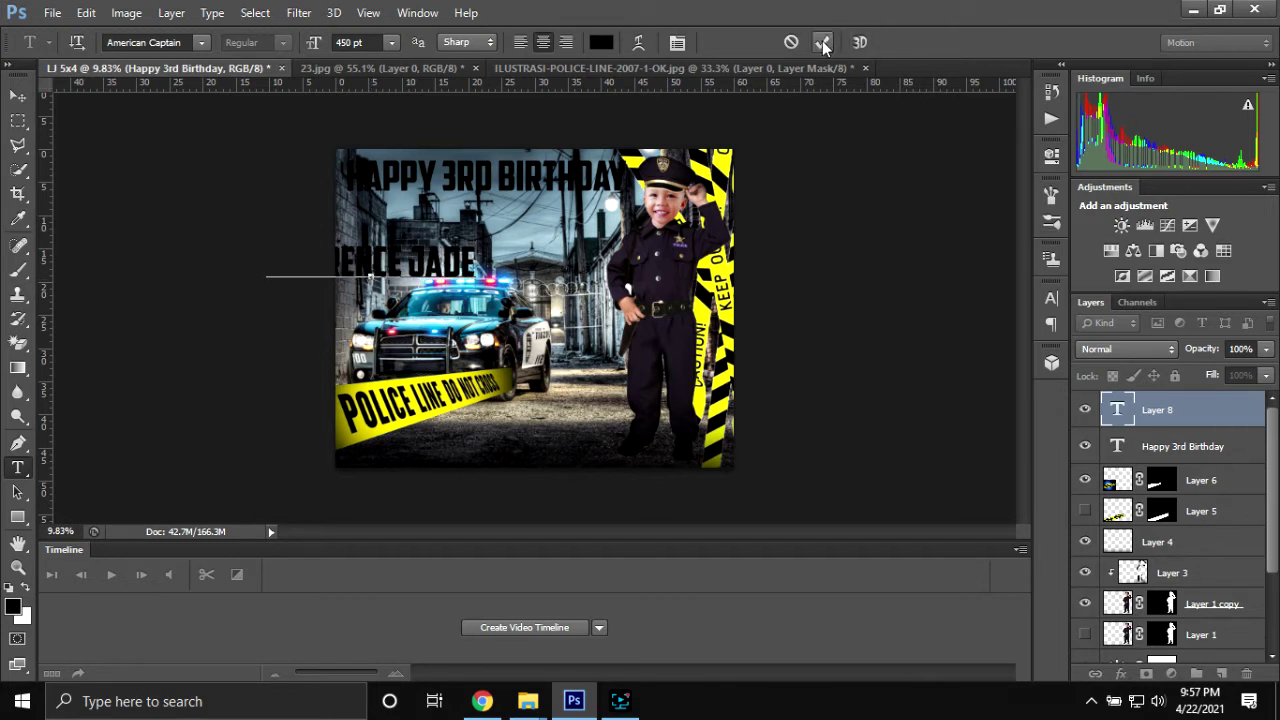
{"action": "left_click", "coordinate": [822, 44]}
- Move the name under the title and scale it to about 123%
{"action": "key", "text": "v"}
{"action": "mouse_move", "coordinate": [445, 262]}
{"action": "left_mouse_down"}
{"action": "mouse_move", "coordinate": [537, 245]}
{"action": "mouse_move", "coordinate": [532, 235]}
{"action": "mouse_move", "coordinate": [609, 203]}
{"action": "left_mouse_up"}
{"action": "key", "text": "ctrl+t"}
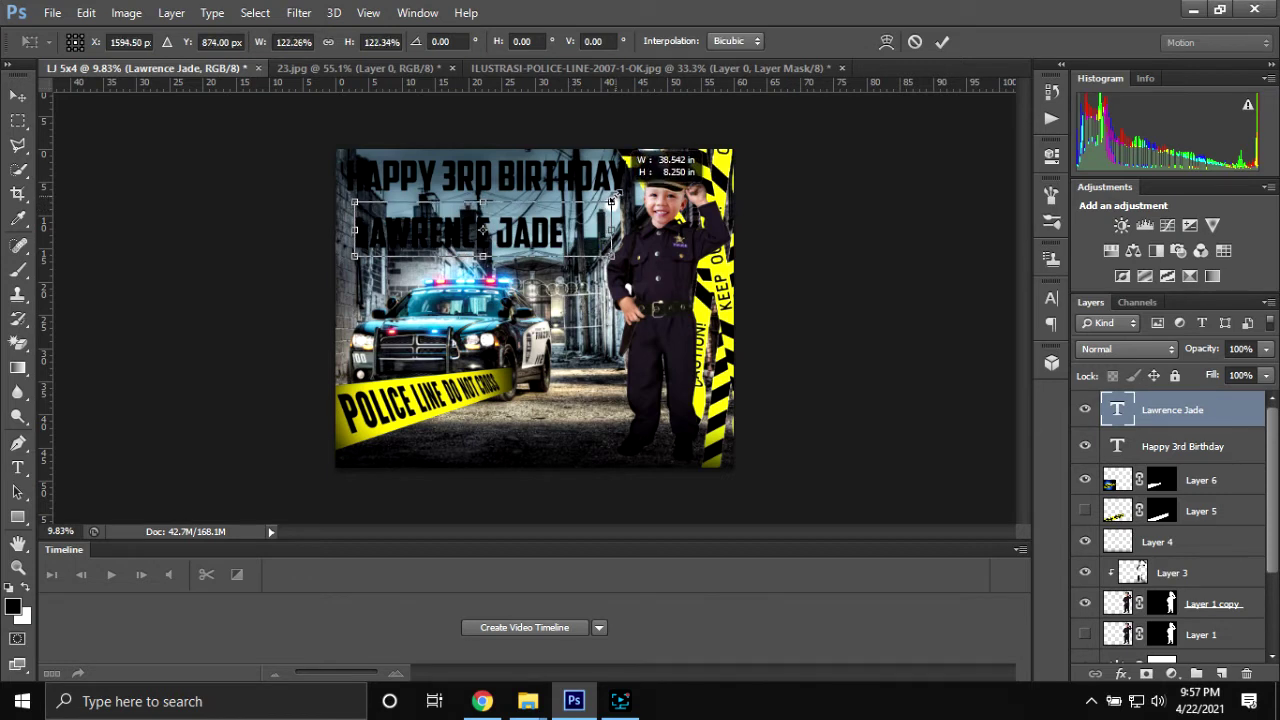
{"action": "left_click_drag", "start_coordinate": [609, 203], "coordinate": [612, 200]}
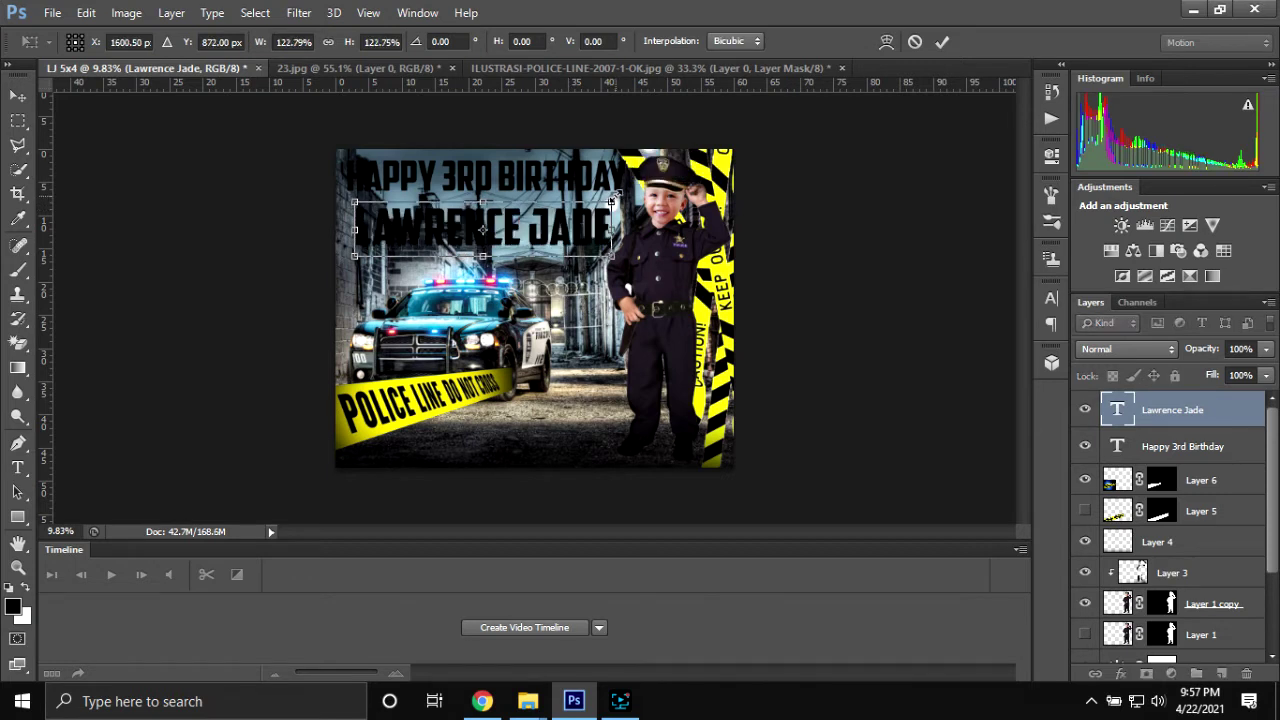
{"action": "left_click", "coordinate": [942, 42]}
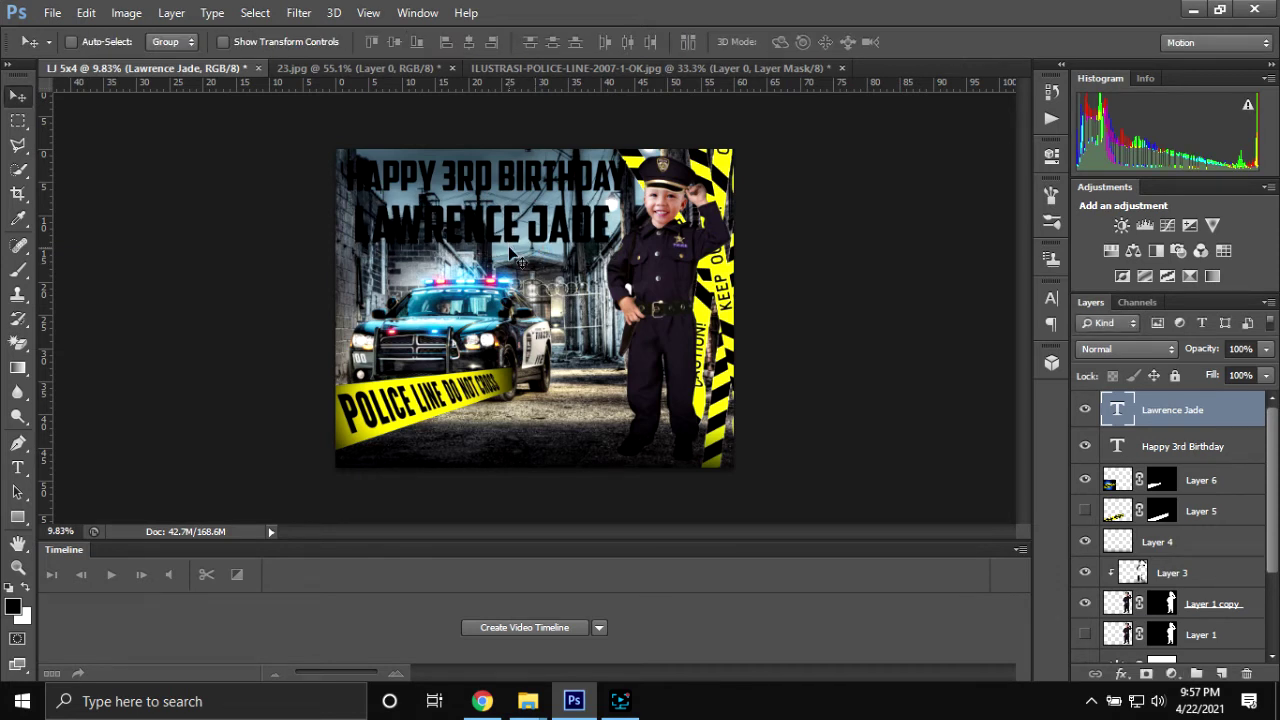
- Type the boy's surname with initial as a new text line below the name
{"action": "key", "text": "t"}
{"action": "left_click", "coordinate": [450, 312]}
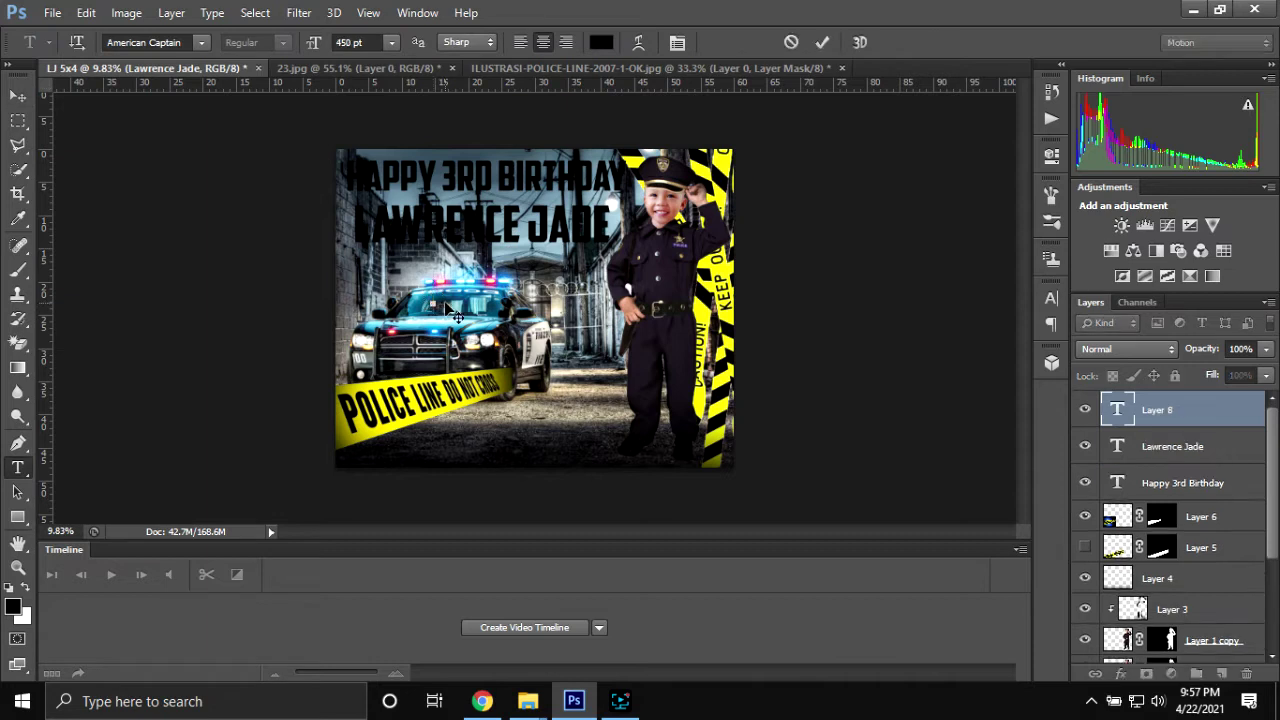
{"action": "type", "text": "A."}
{"action": "type", "text": "A"}
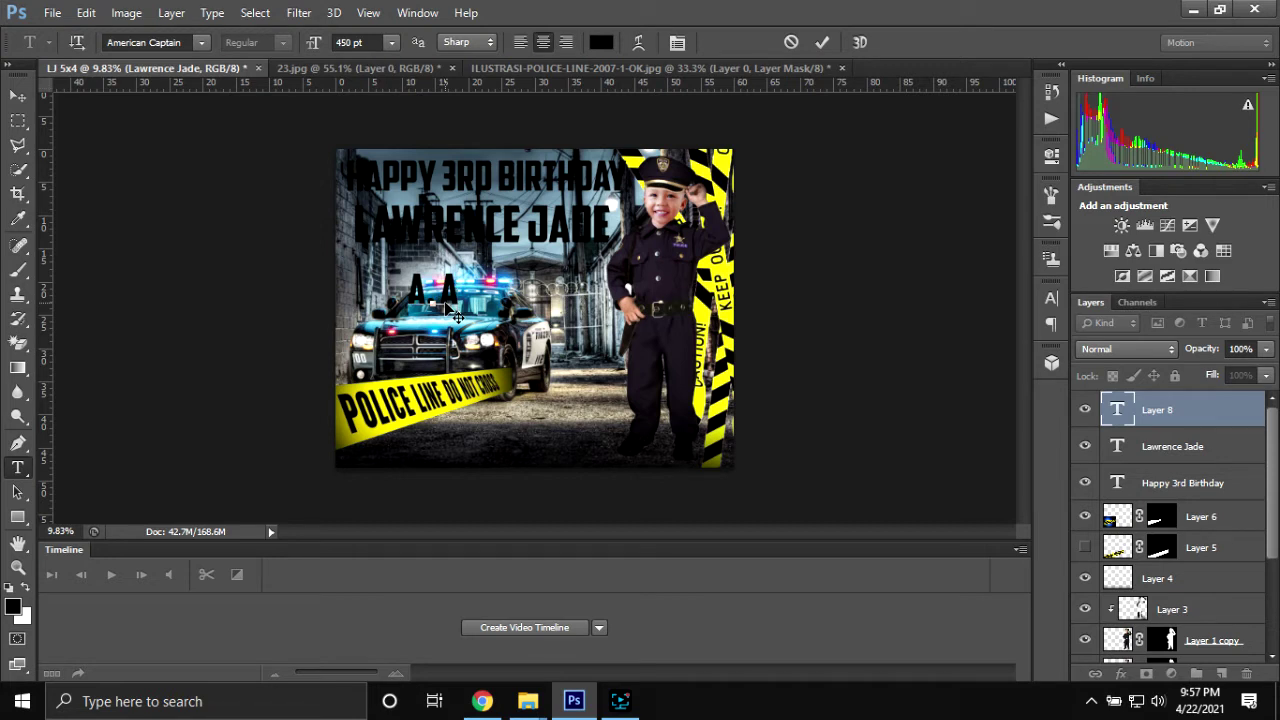
{"action": "key", "text": "BackSpace"}
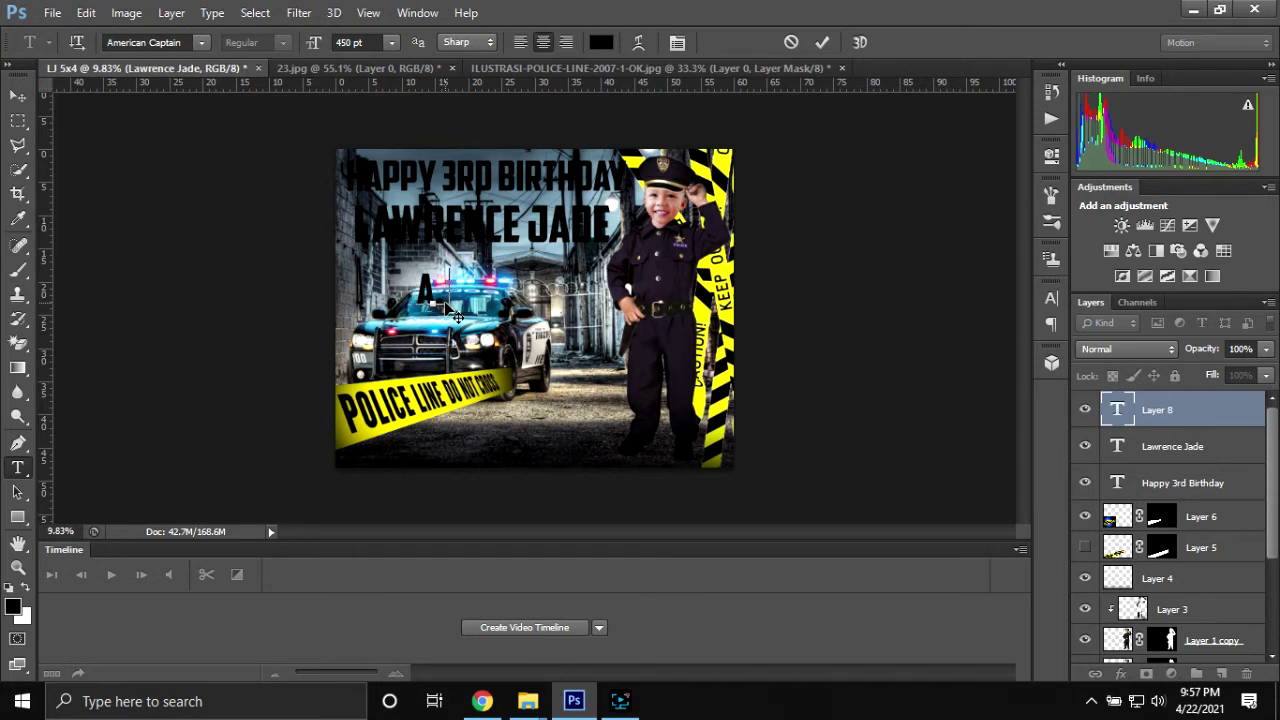
{"action": "type", "text": ". CAUN"}
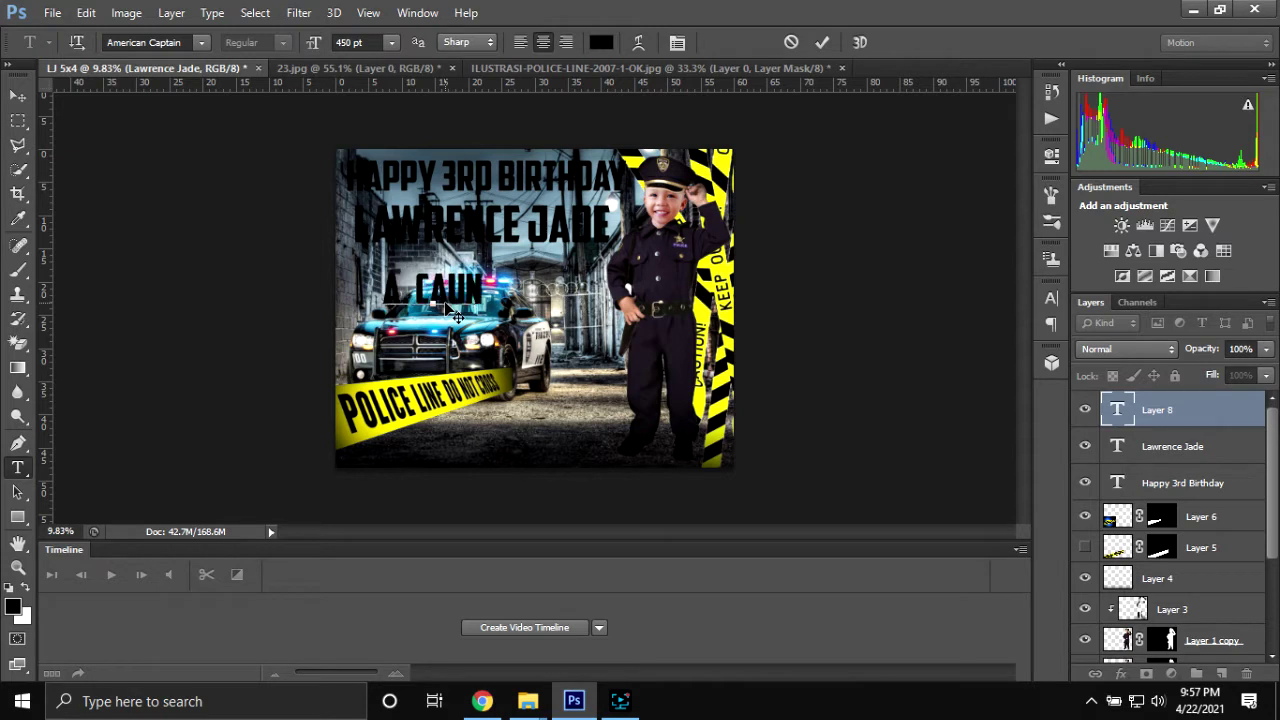
{"action": "type", "text": "AN"}
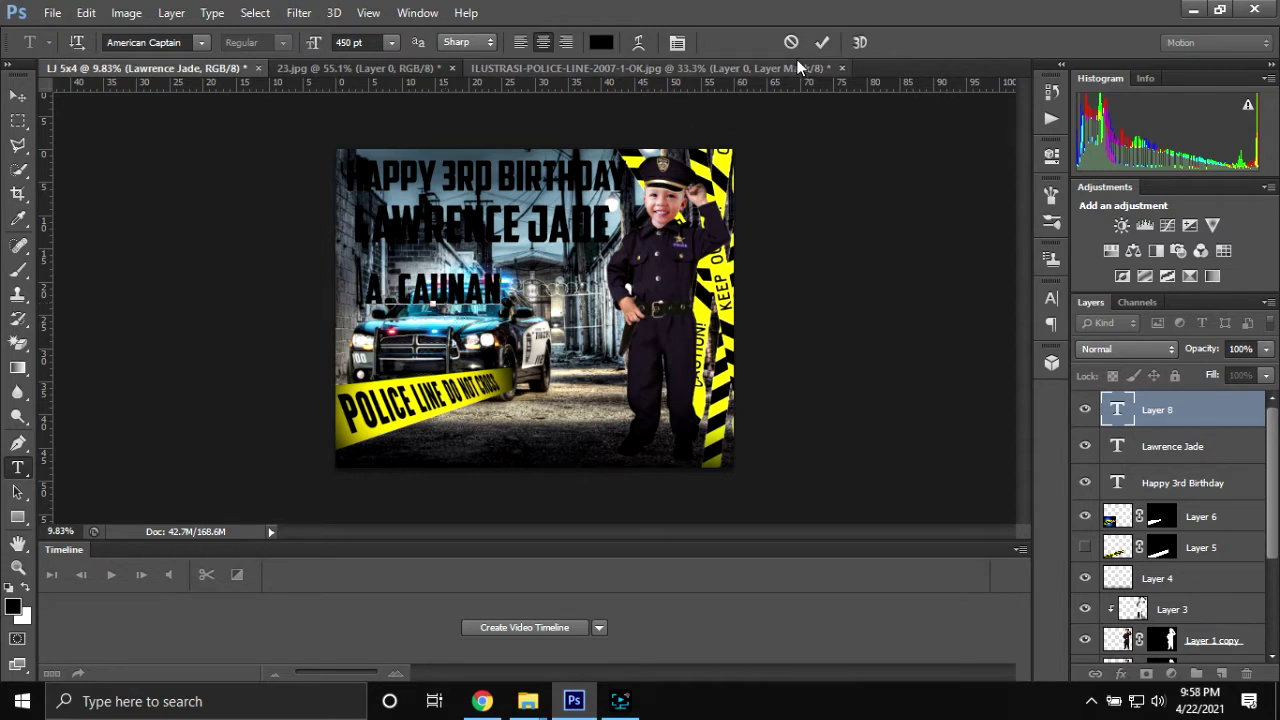
{"action": "key", "text": "ctrl+Return"}
- Move the surname under the name's right end and shrink it to about 86%
{"action": "key", "text": "v"}
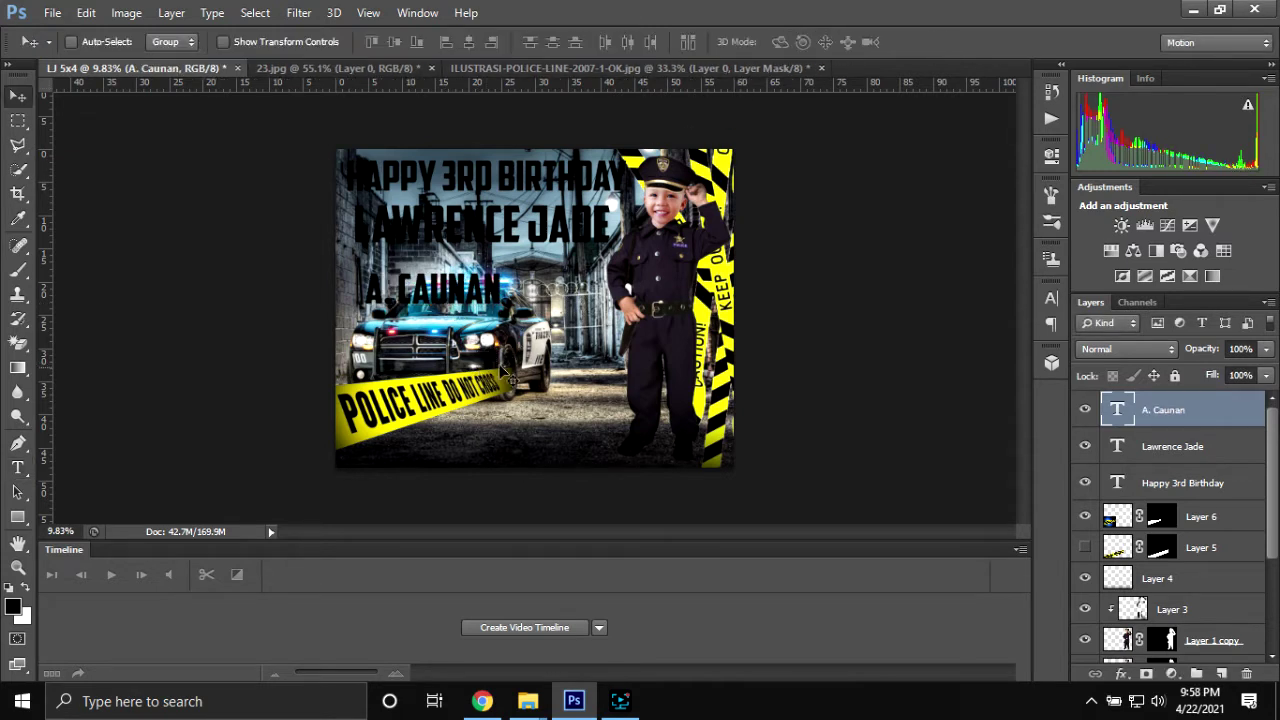
{"action": "mouse_move", "coordinate": [497, 297]}
{"action": "left_mouse_down"}
{"action": "mouse_move", "coordinate": [530, 280]}
{"action": "mouse_move", "coordinate": [598, 280]}
{"action": "left_mouse_up"}
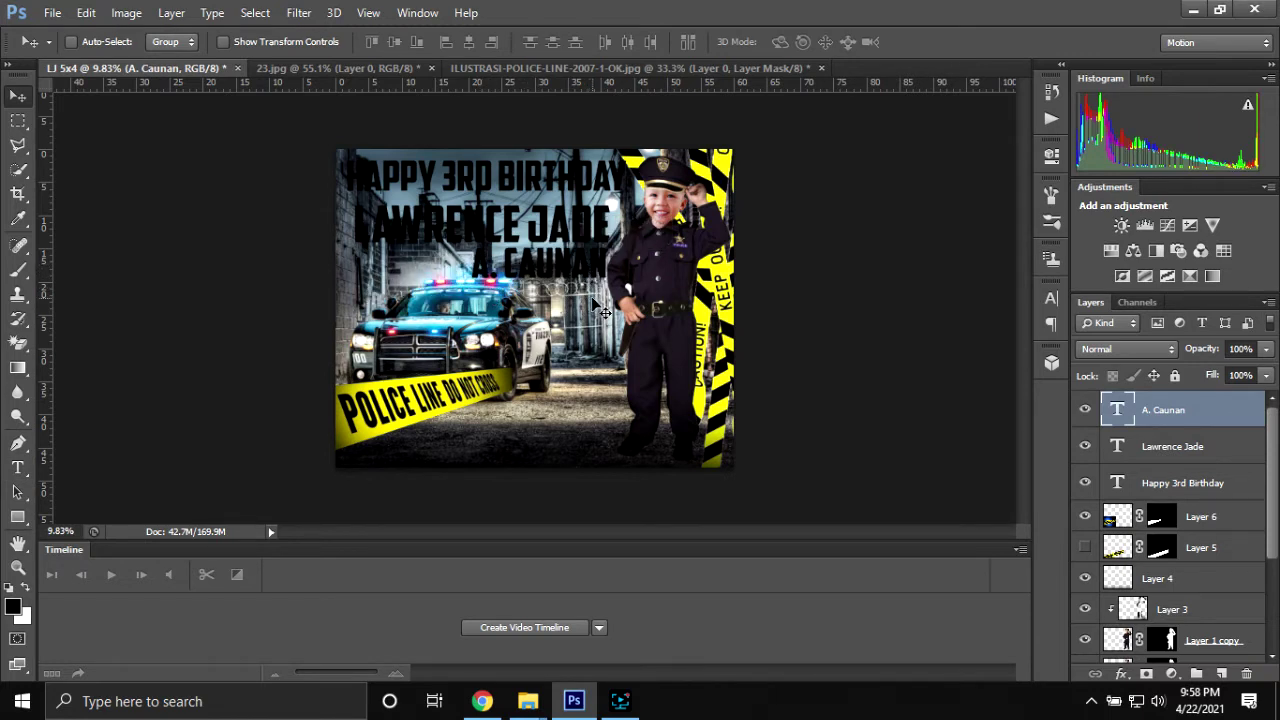
{"action": "key", "text": "ctrl+t"}
{"action": "left_click_drag", "start_coordinate": [476, 292], "coordinate": [491, 268]}
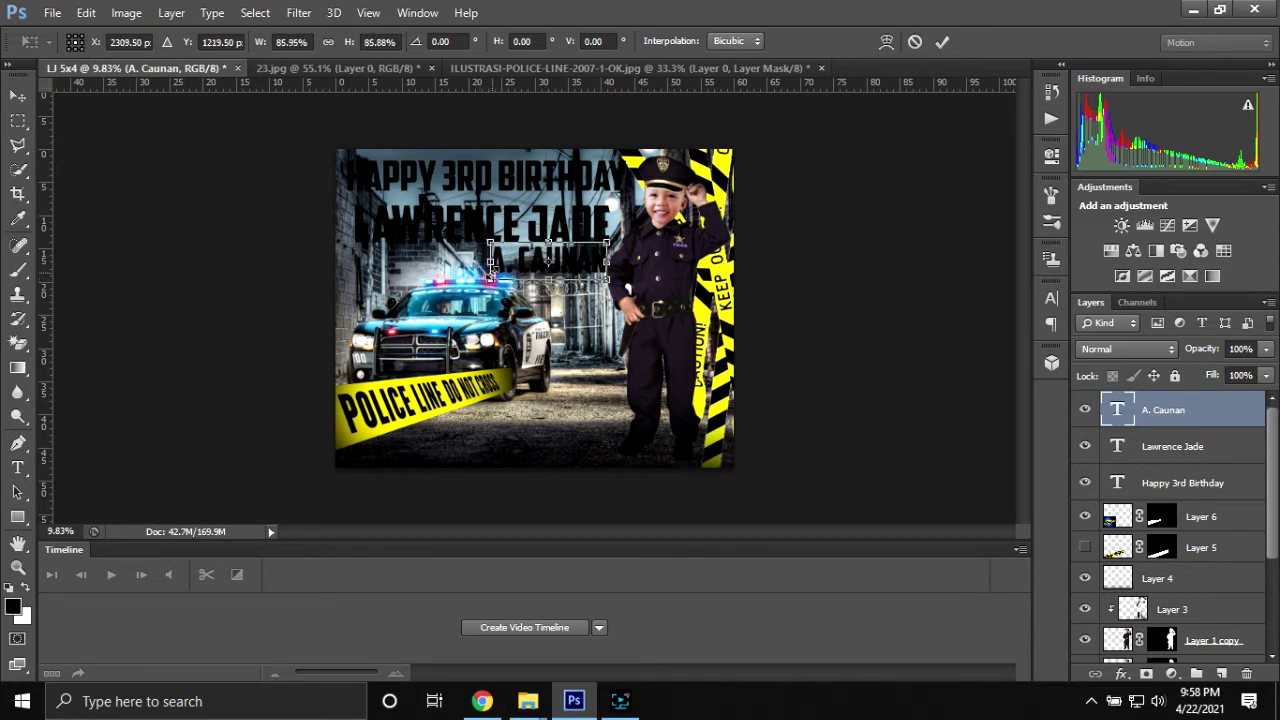
{"action": "left_click", "coordinate": [942, 41]}
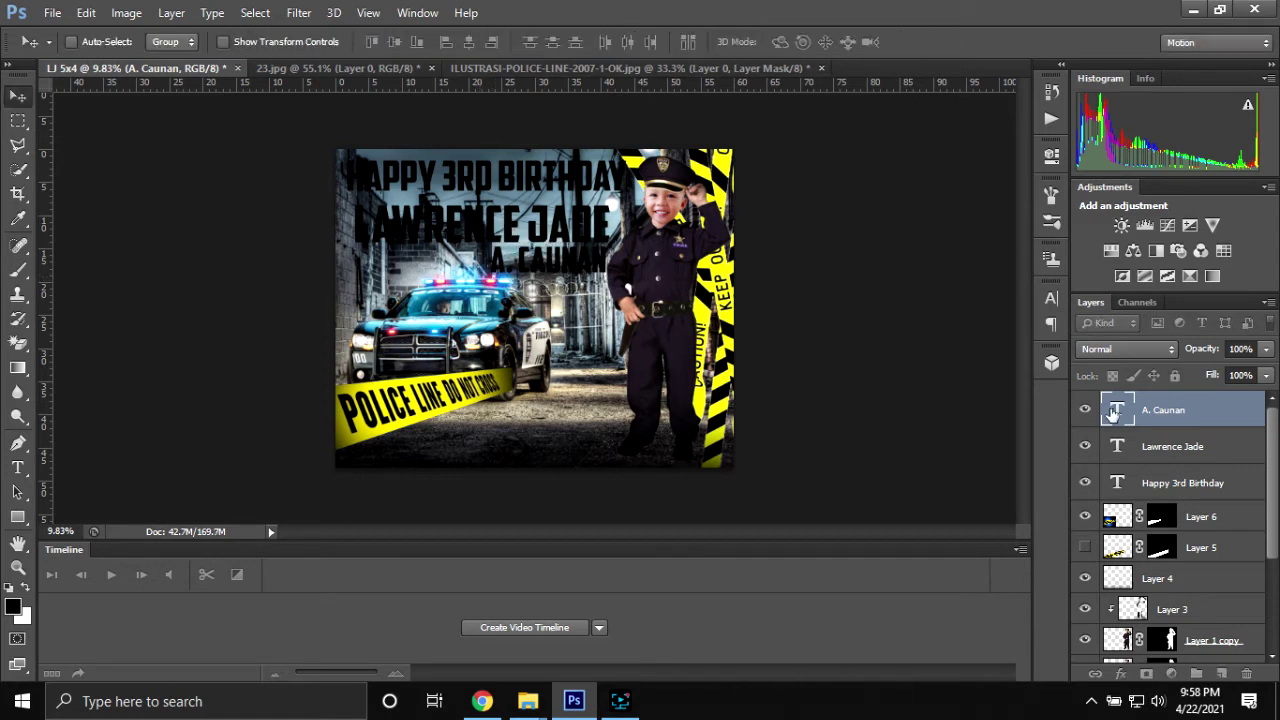
- Select both name lines together and nudge them slightly into place
{"action": "left_click", "coordinate": [1212, 443], "text": "shift"}
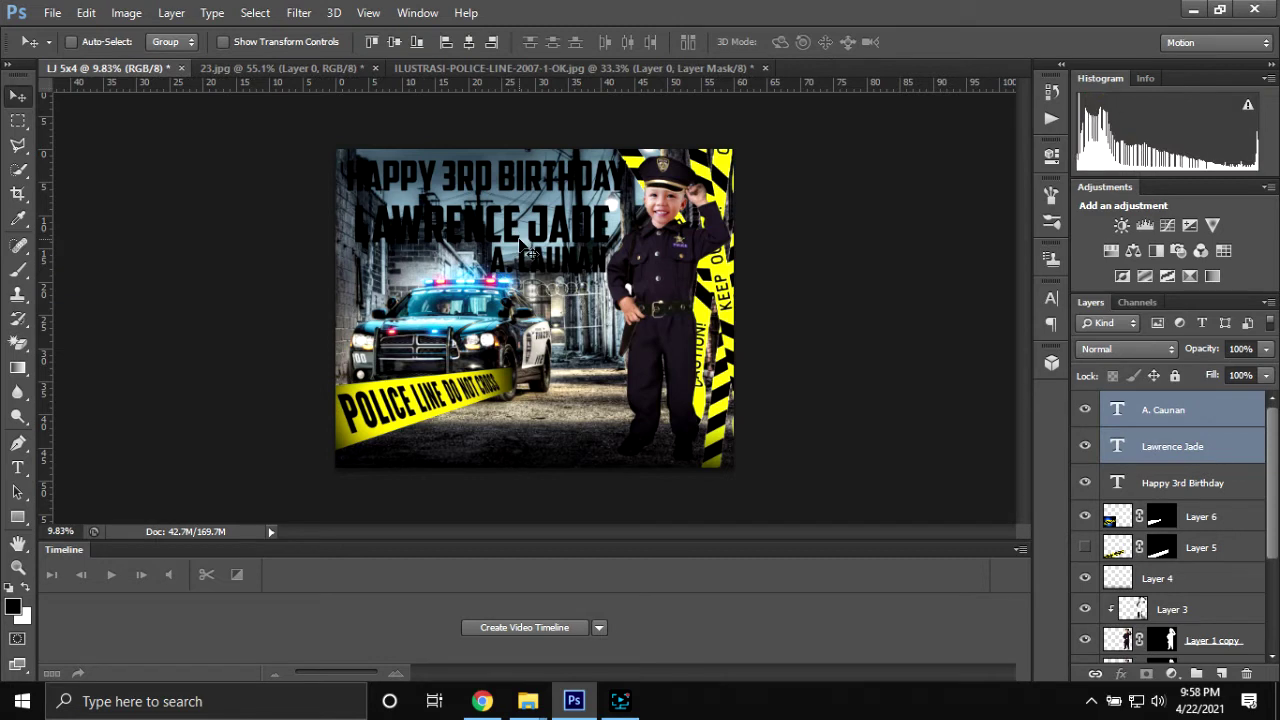
{"action": "left_click_drag", "start_coordinate": [522, 245], "coordinate": [520, 246]}
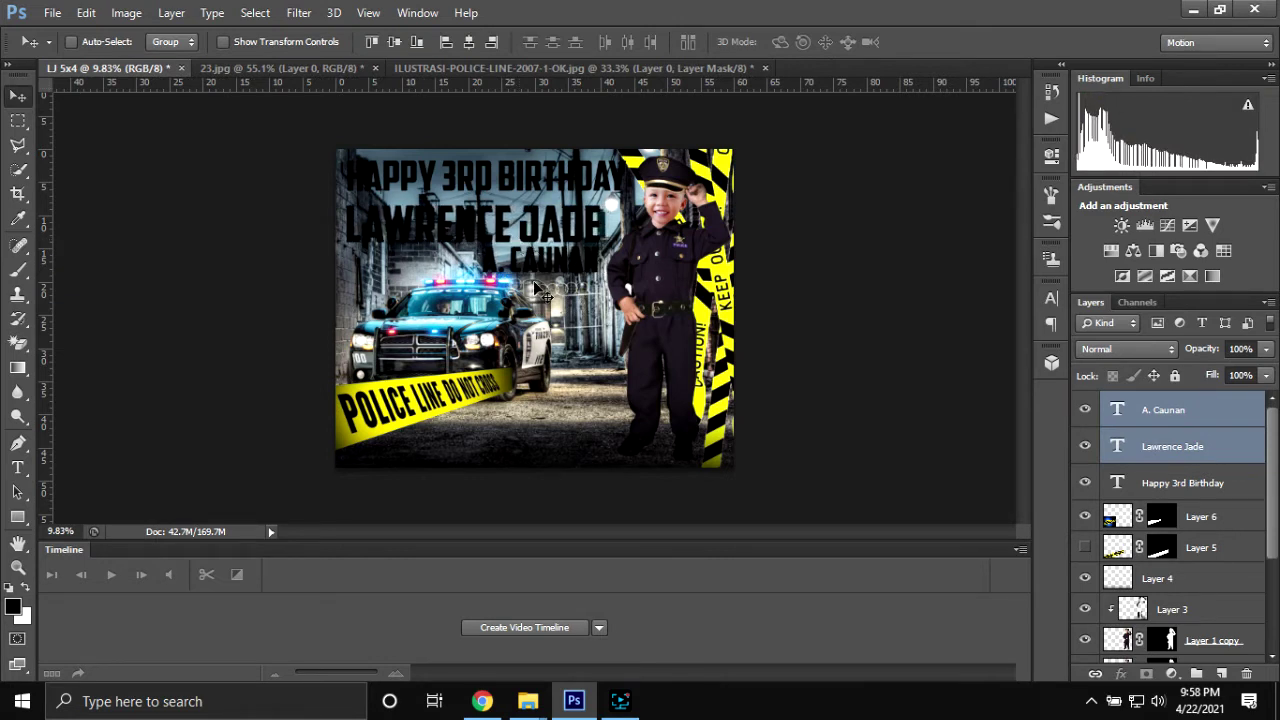
{"action": "scroll", "coordinate": [520, 245], "scroll_direction": "up", "scroll_amount": 1, "text": "alt"}
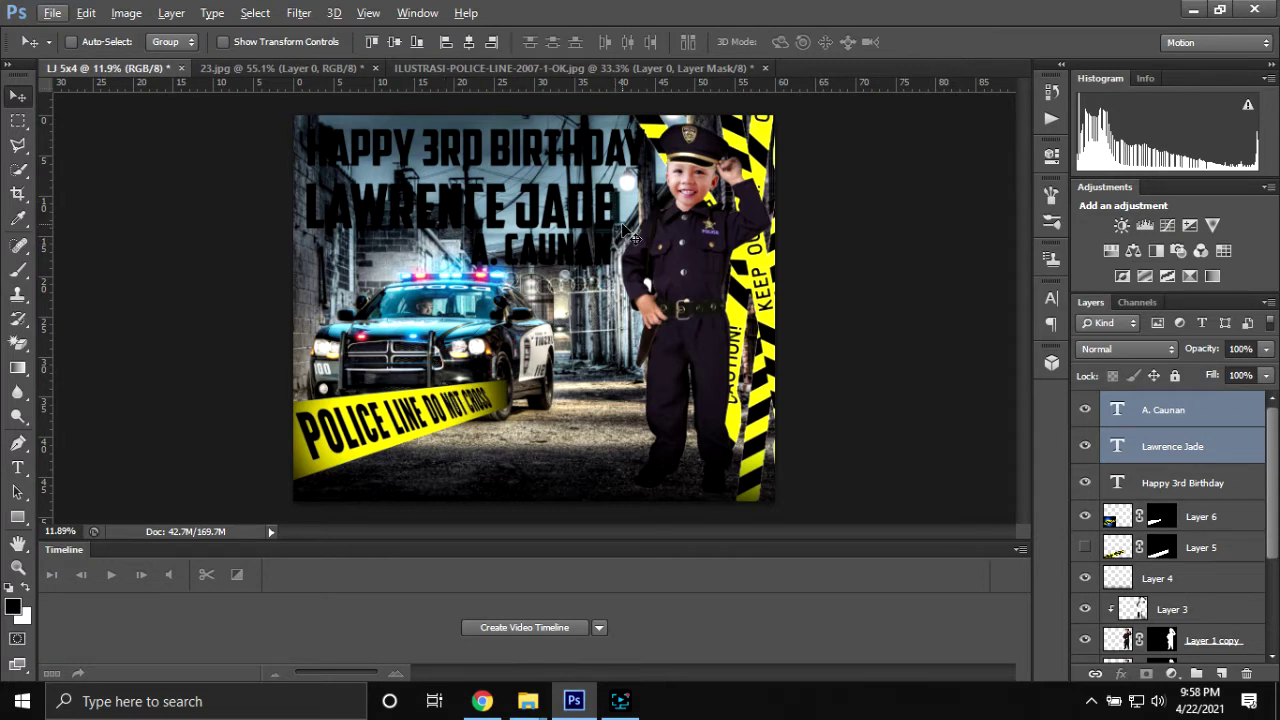
- Recolour the name line yellow sampled from the police tape
{"action": "key", "text": "Left"}
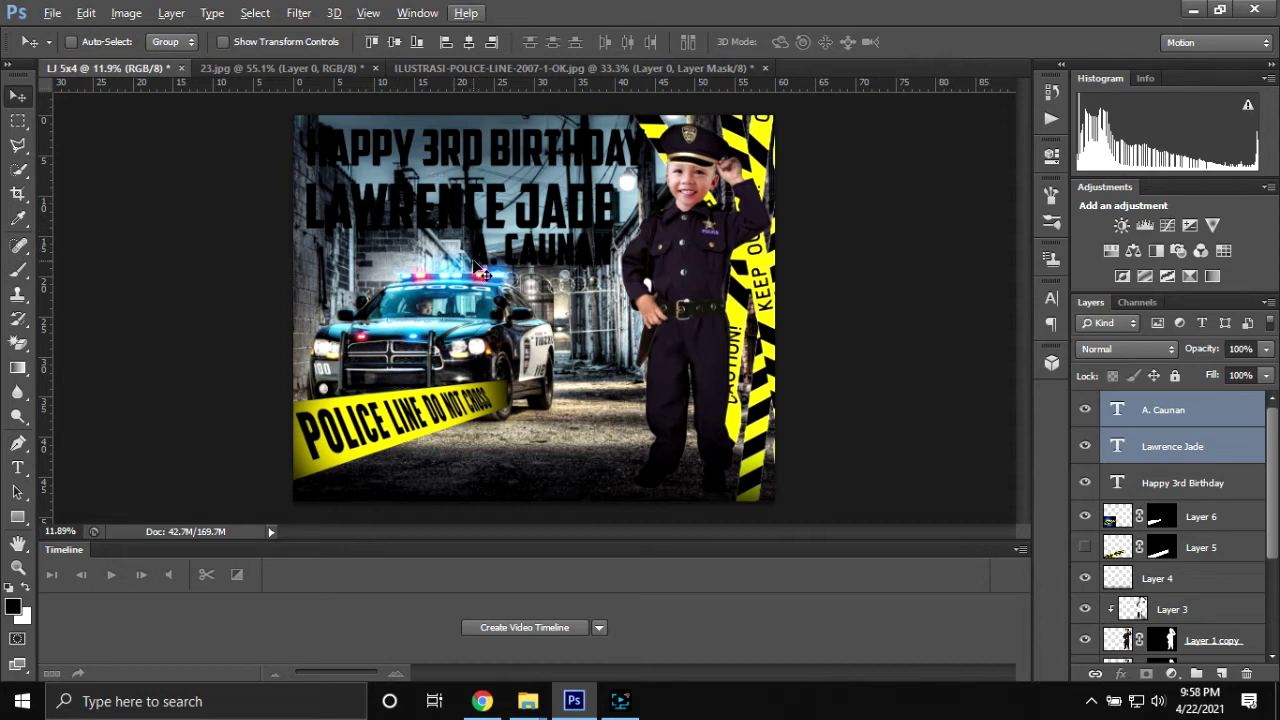
{"action": "key", "text": "t"}
{"action": "key", "text": "alt+t"}
{"action": "key", "text": "Escape"}
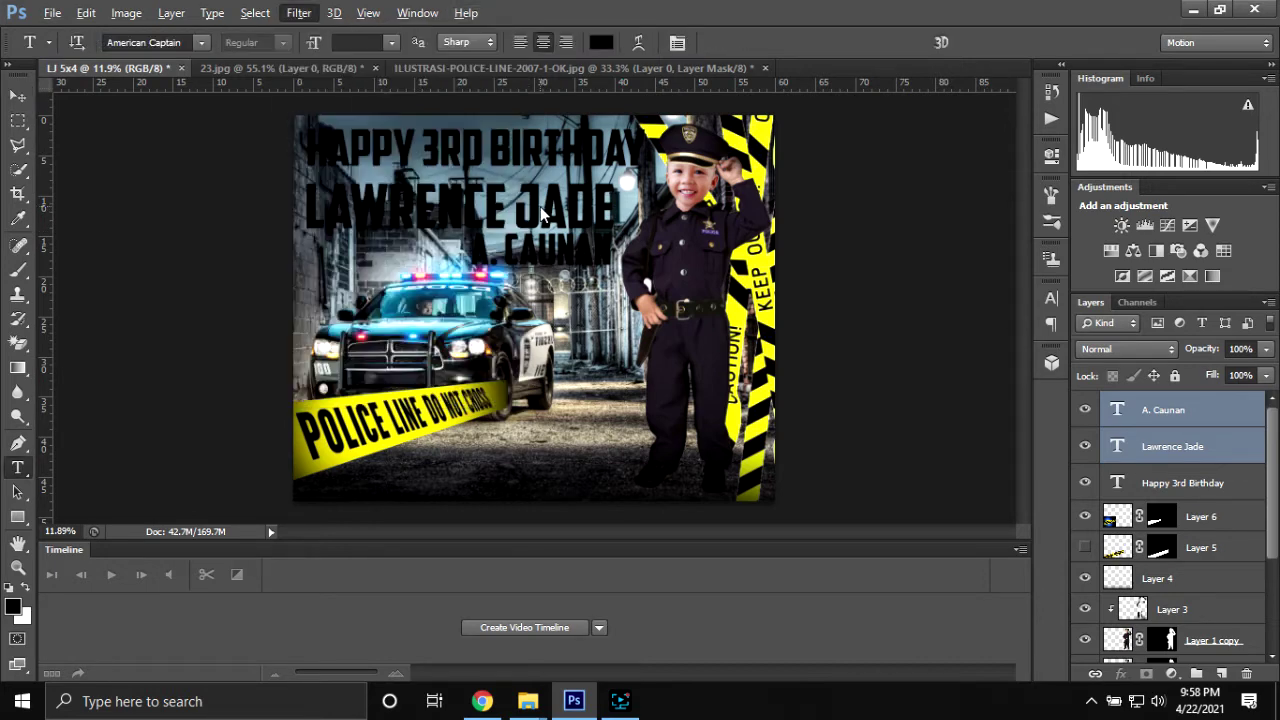
{"action": "left_click", "coordinate": [540, 208]}
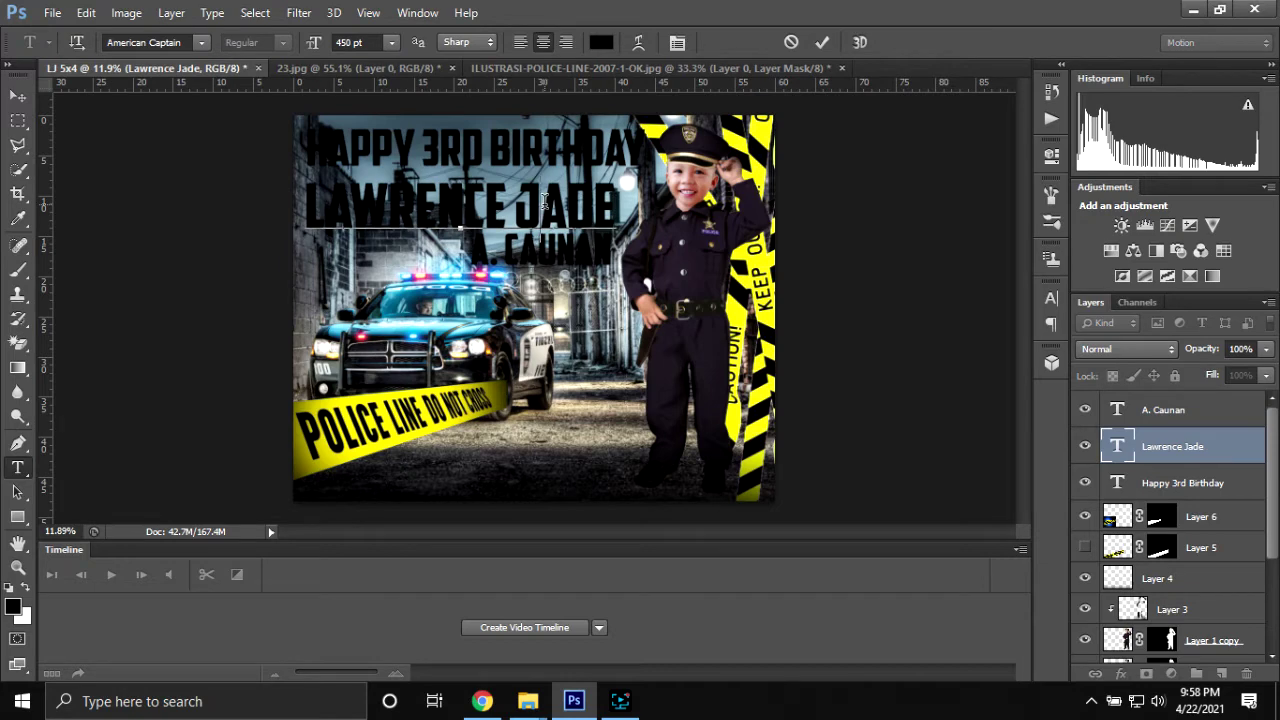
{"action": "key", "text": "ctrl+a"}
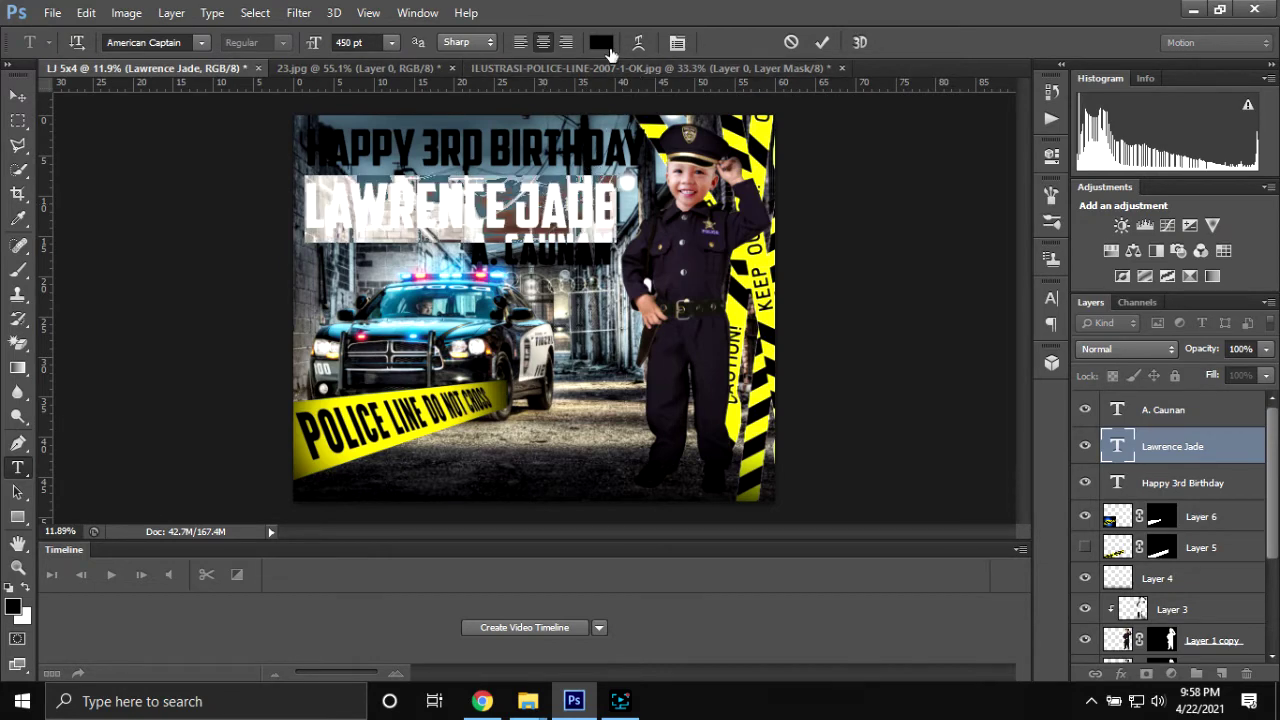
{"action": "left_click", "coordinate": [601, 42]}
{"action": "left_click", "coordinate": [770, 254]}
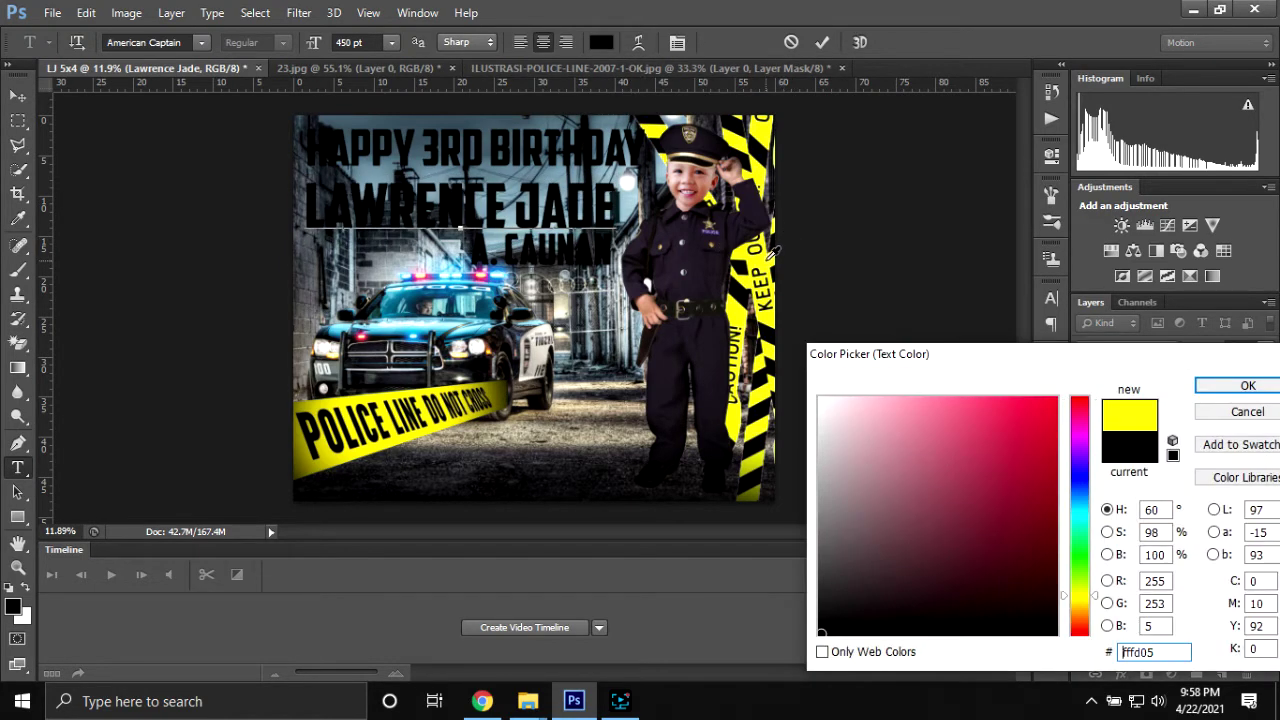
{"action": "left_click", "coordinate": [1240, 386]}
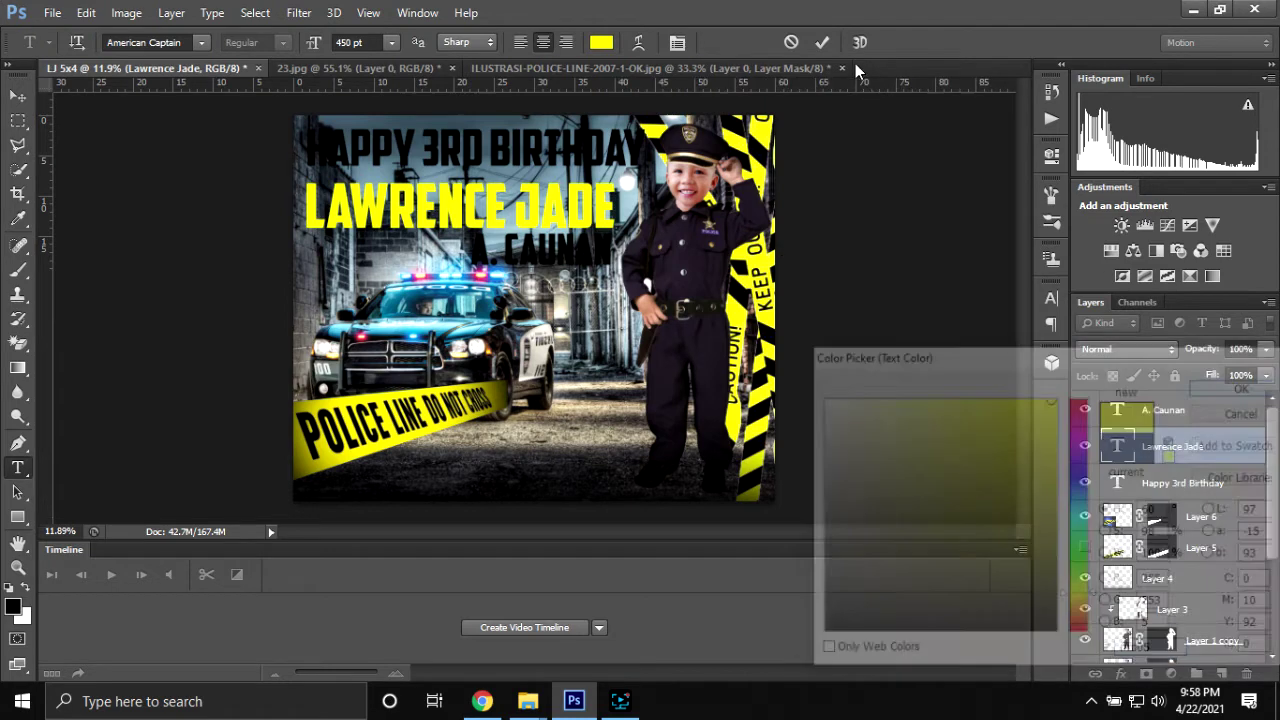
{"action": "left_click", "coordinate": [818, 43]}
- Give the surname line the same yellow and select both name layers
{"action": "left_click", "coordinate": [560, 250]}
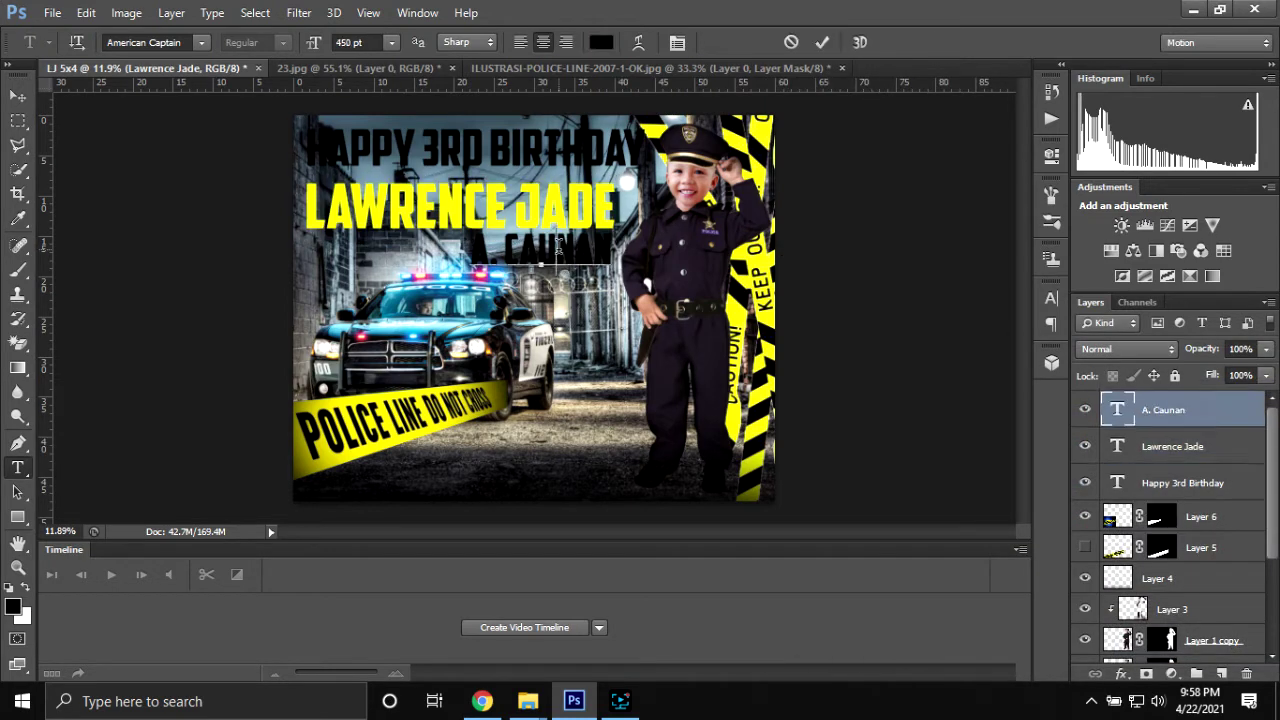
{"action": "key", "text": "ctrl+a"}
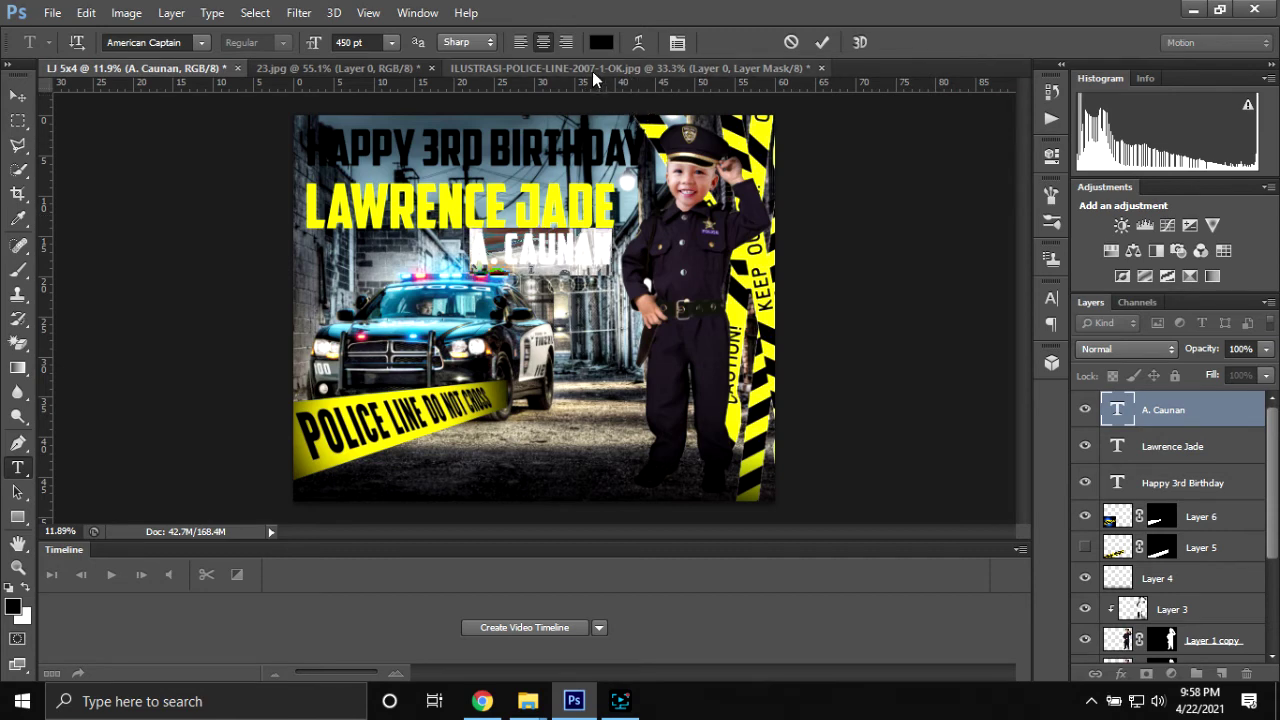
{"action": "left_click", "coordinate": [603, 43]}
{"action": "left_click", "coordinate": [562, 195]}
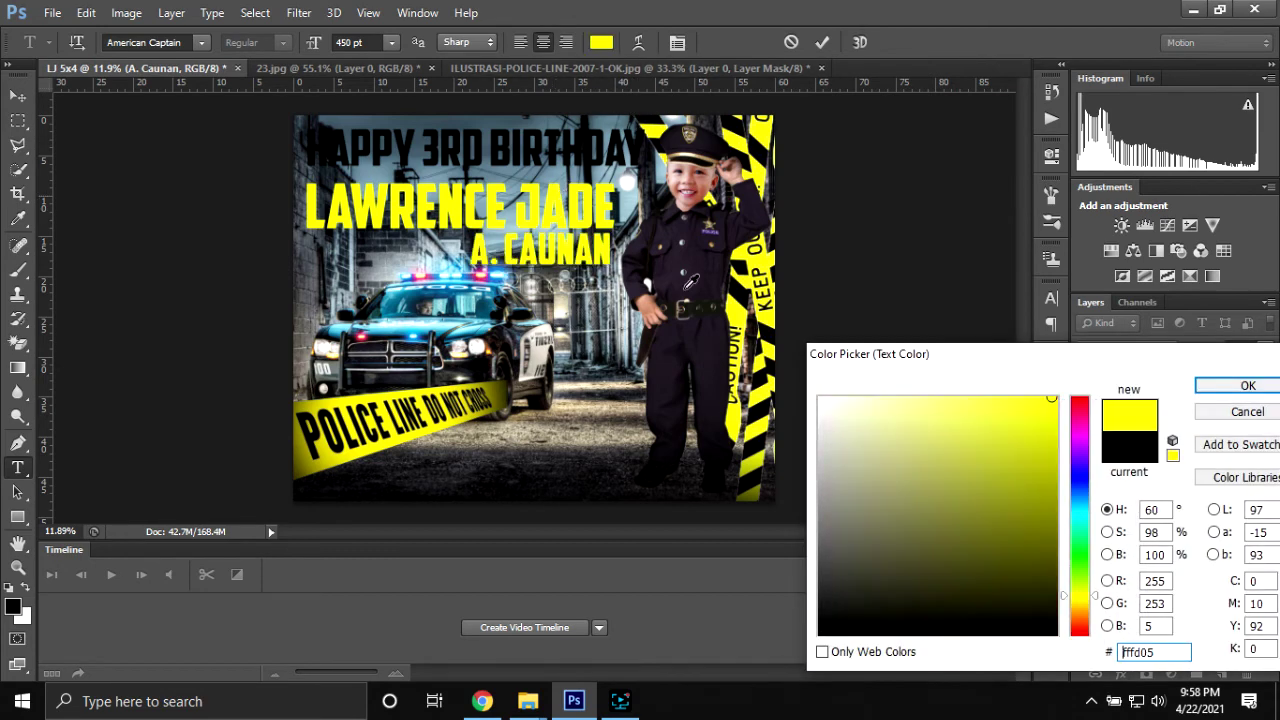
{"action": "left_click", "coordinate": [1203, 390]}
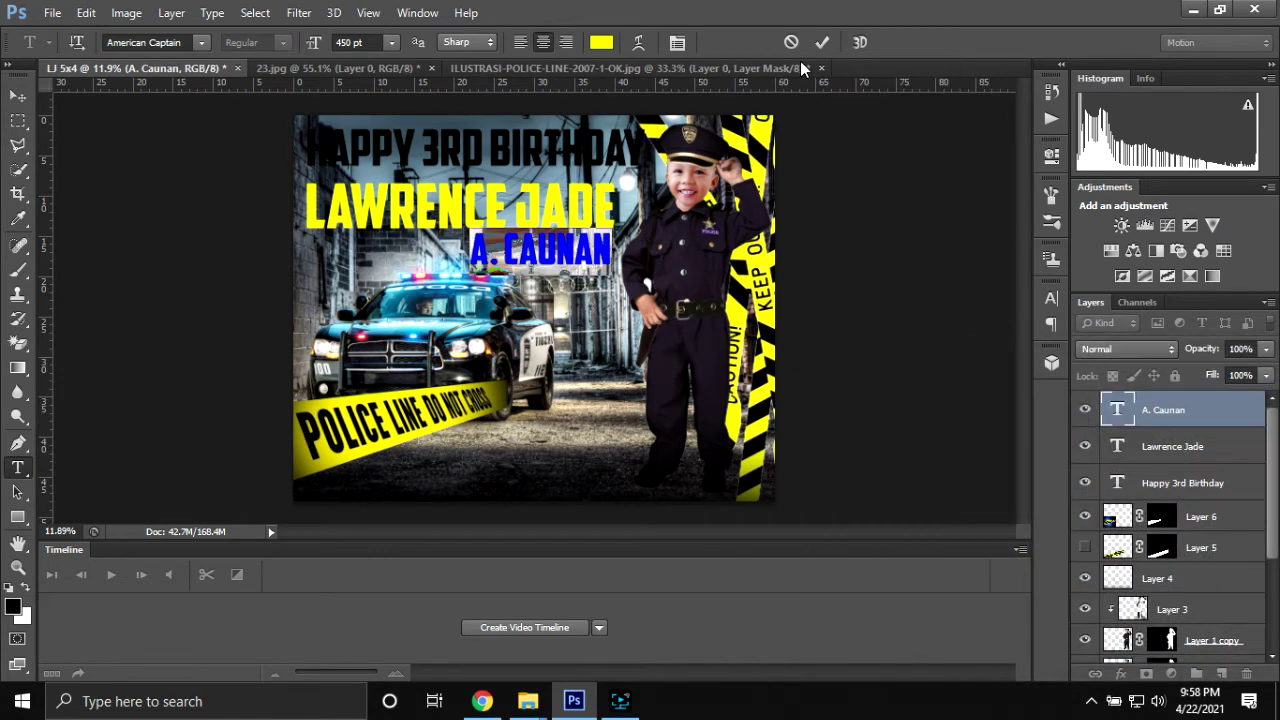
{"action": "left_click", "coordinate": [822, 42]}
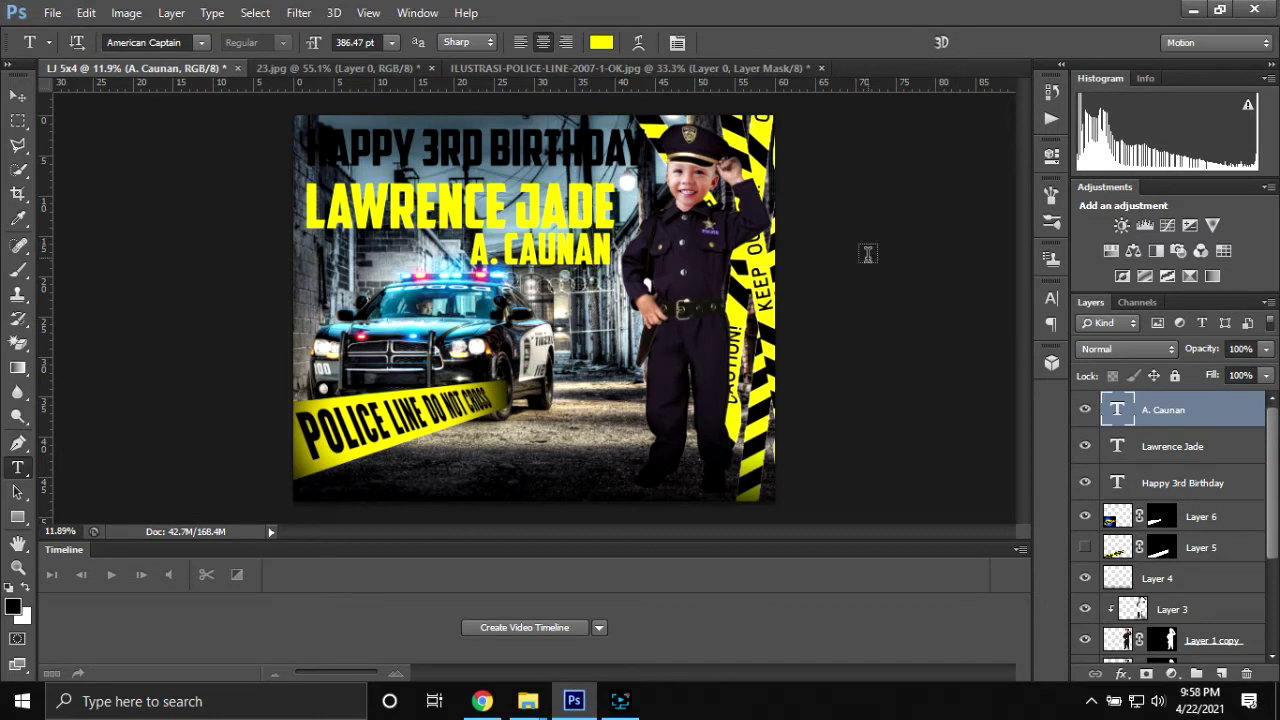
{"action": "left_click", "coordinate": [1231, 449], "text": "shift"}
- Group the two name text layers into Group 1, discarding the duplicates
{"action": "key", "text": "ctrl+j"}
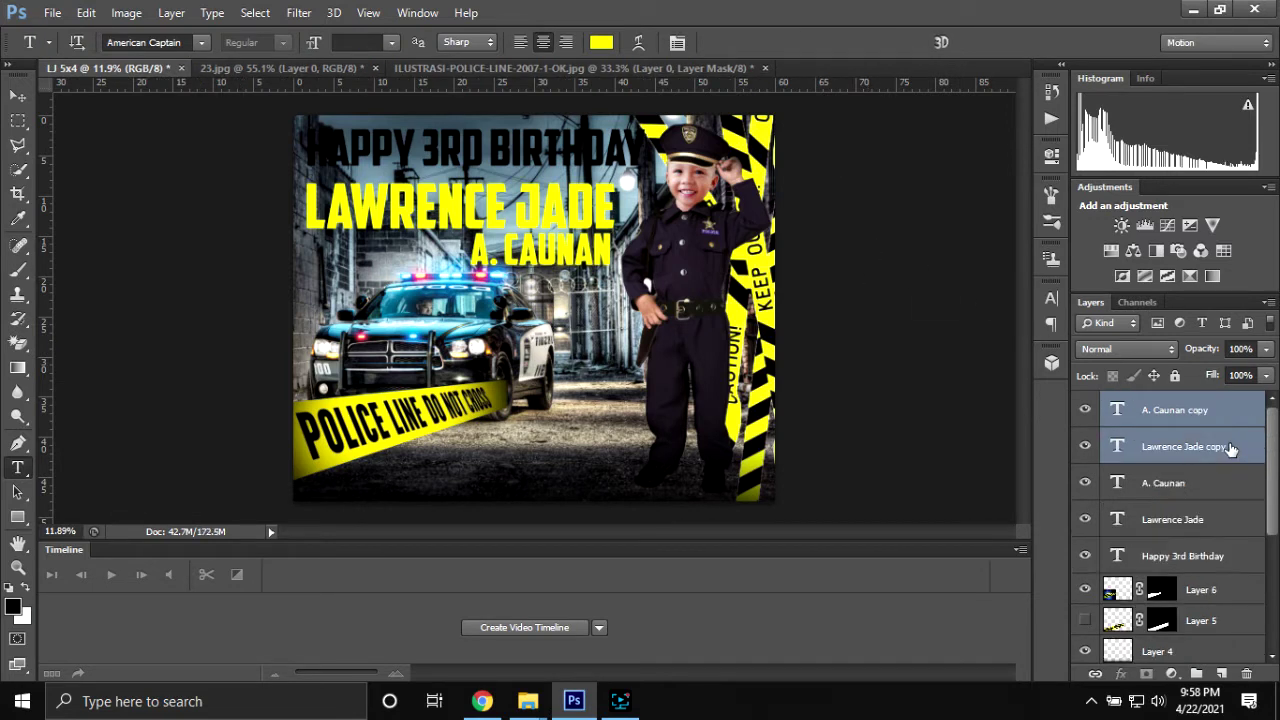
{"action": "key", "text": "ctrl+z"}
{"action": "key", "text": "v"}
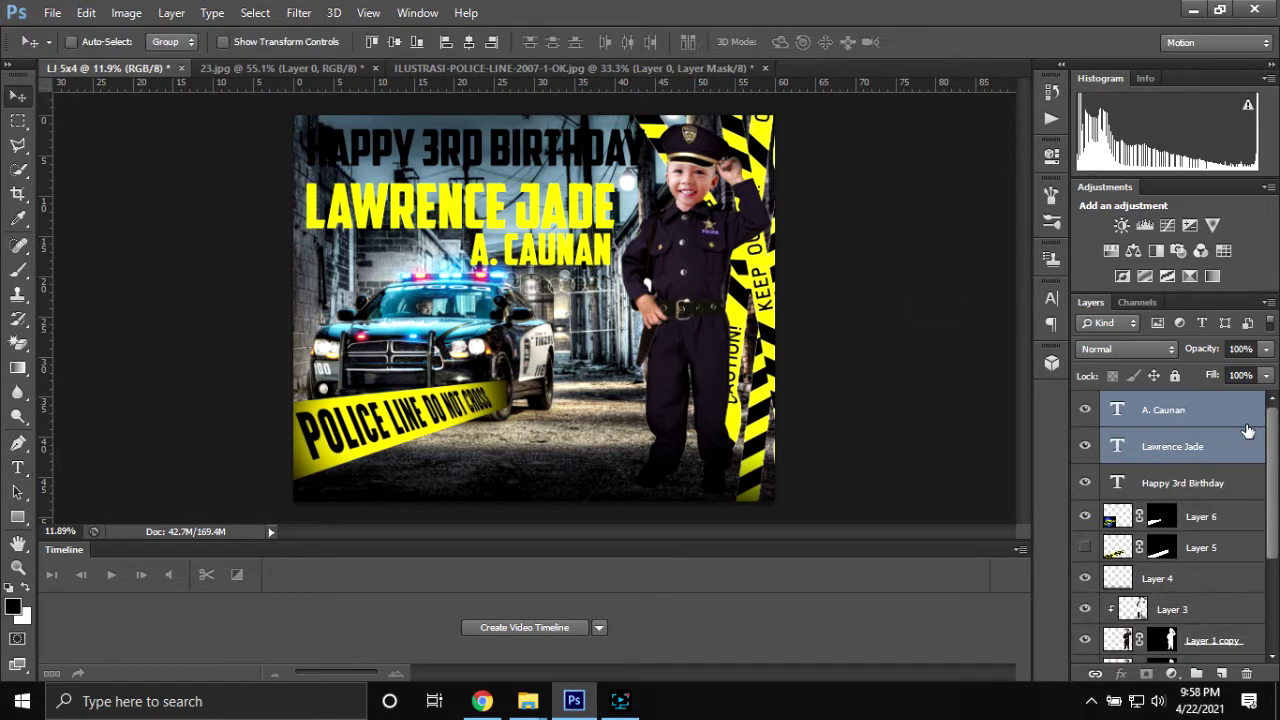
{"action": "key", "text": "ctrl+g"}
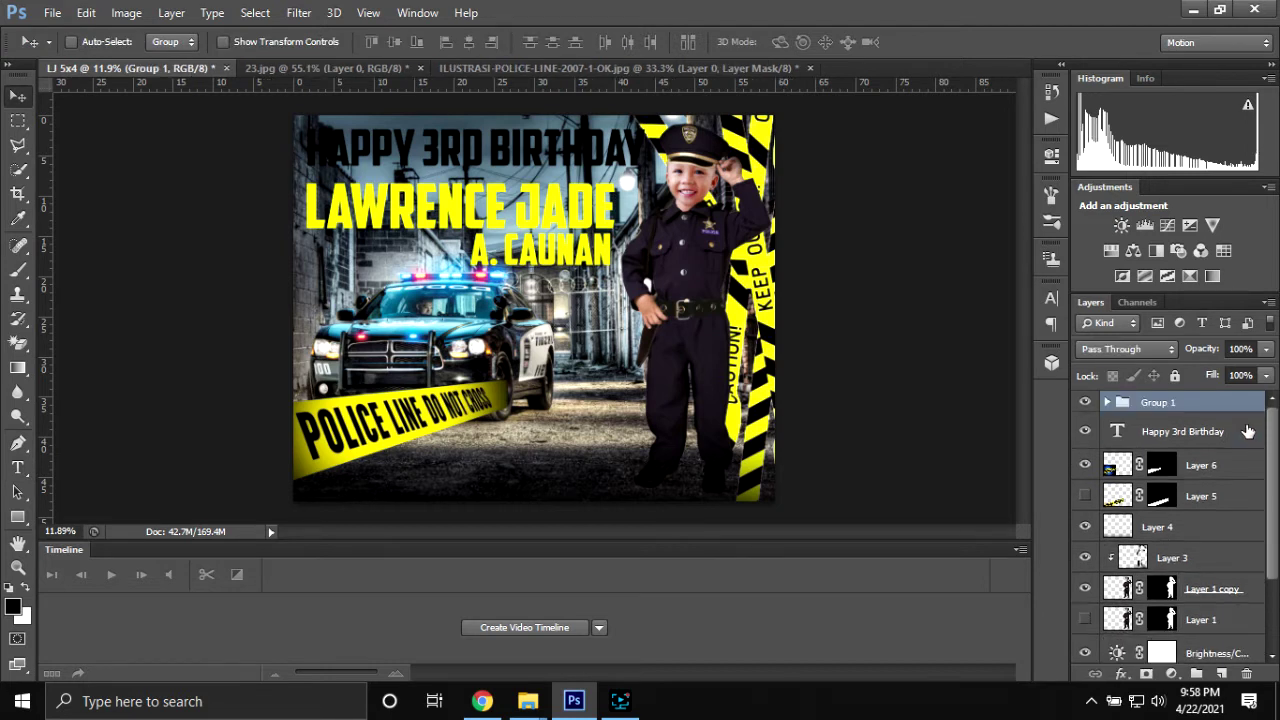
- Add a black 21 px Stroke to Group 1
{"action": "left_click", "coordinate": [1107, 402]}
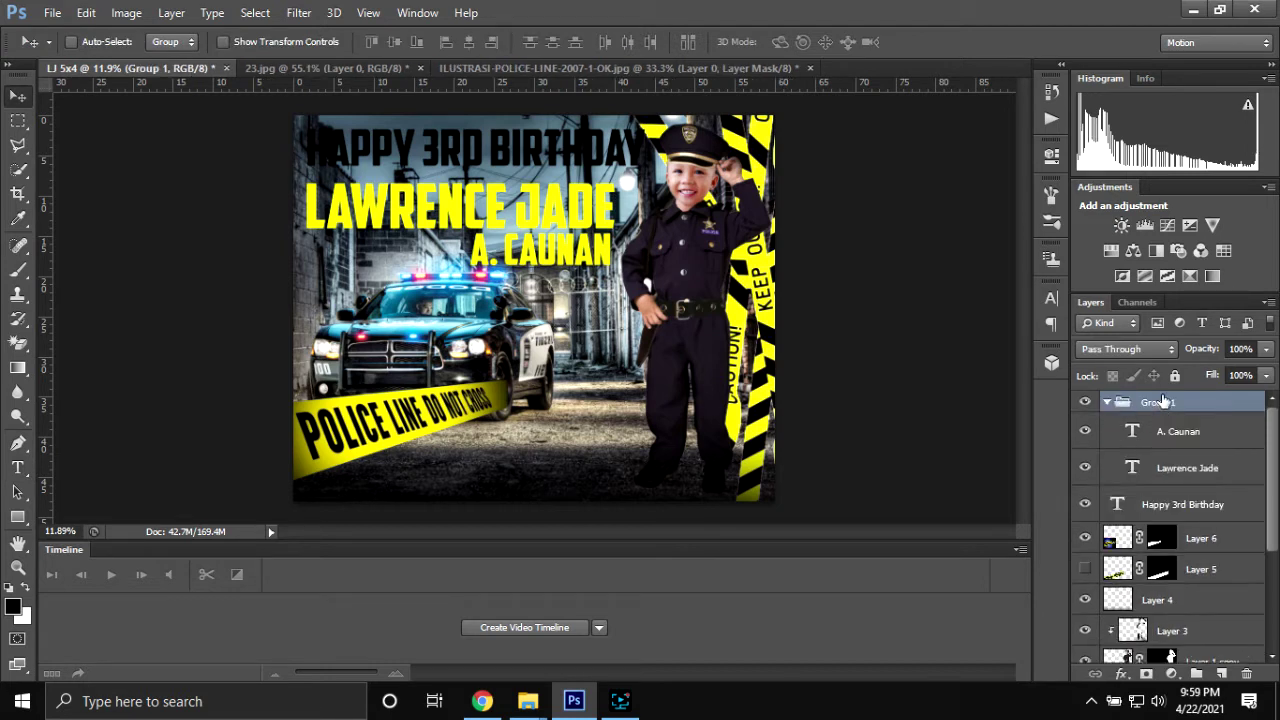
{"action": "double_click", "coordinate": [1234, 412]}
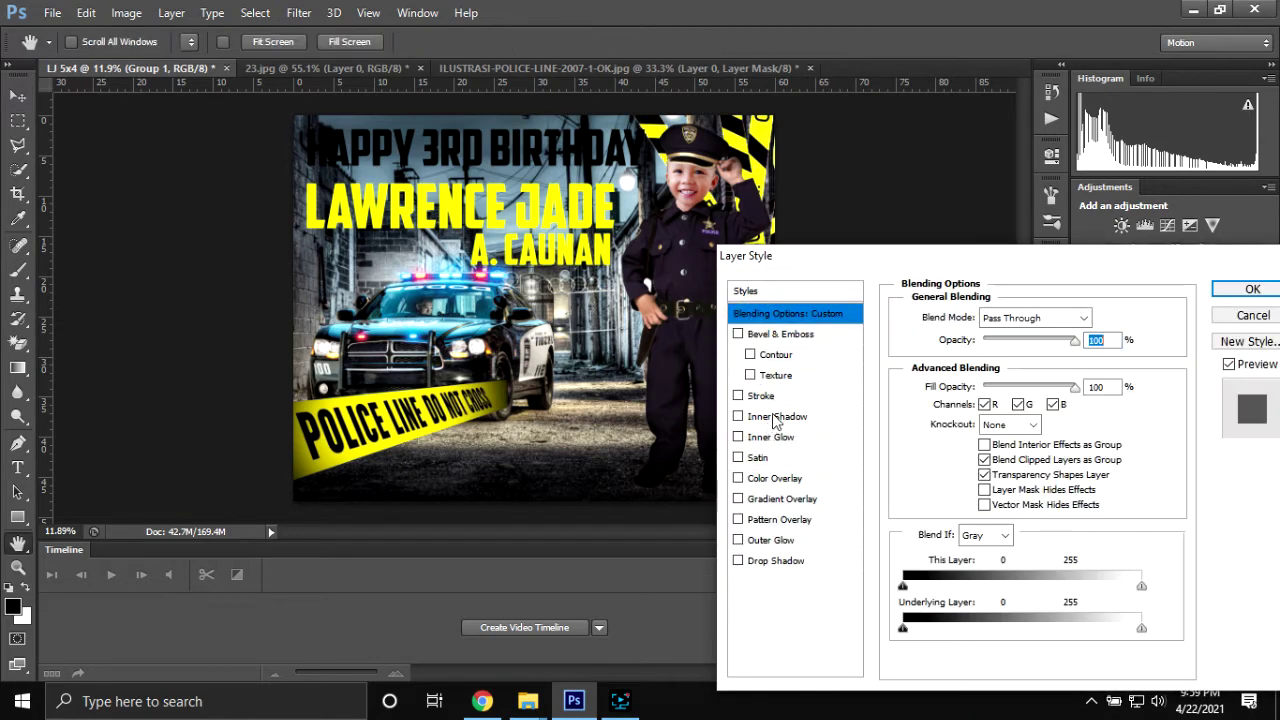
{"action": "left_click", "coordinate": [783, 400]}
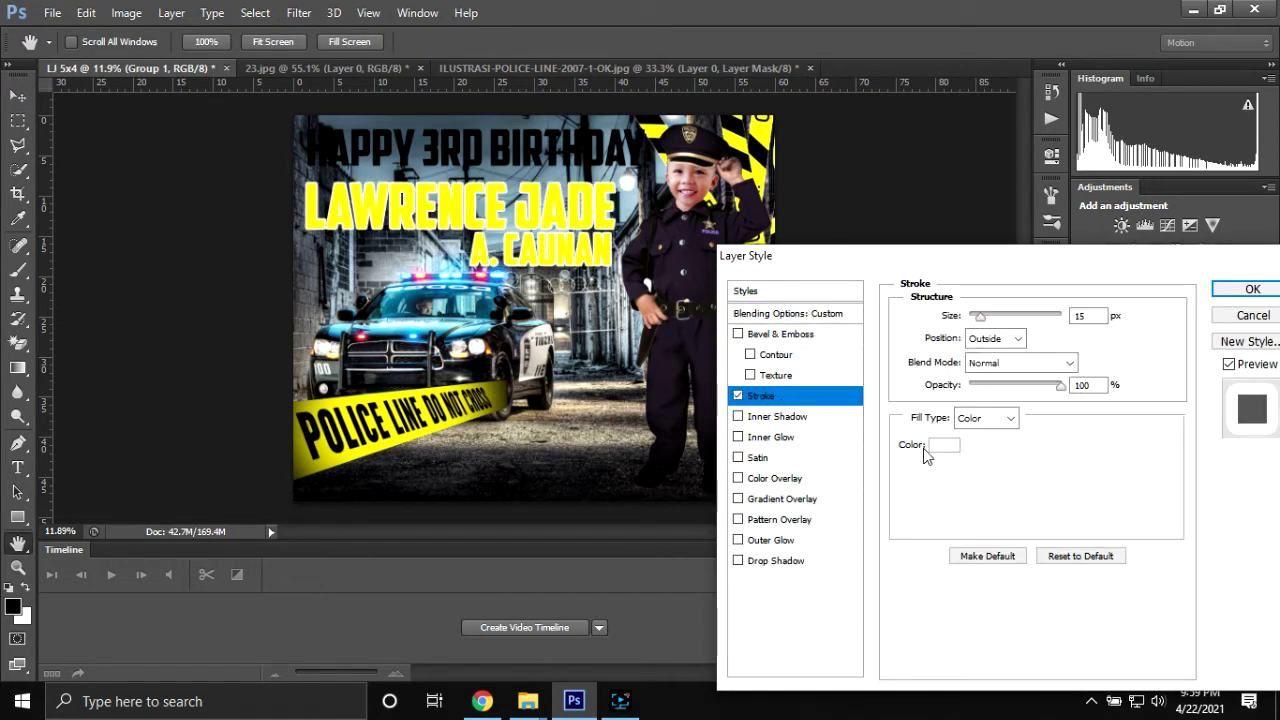
{"action": "left_click", "coordinate": [943, 444]}
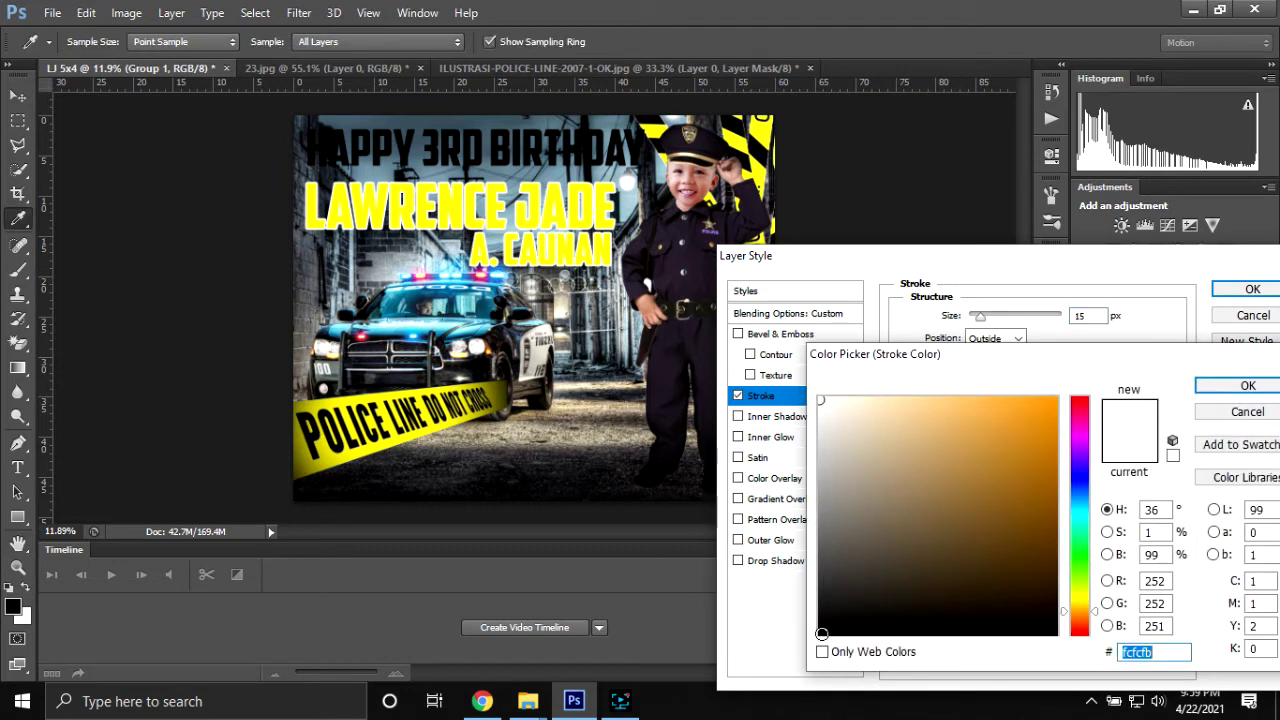
{"action": "left_click", "coordinate": [821, 633]}
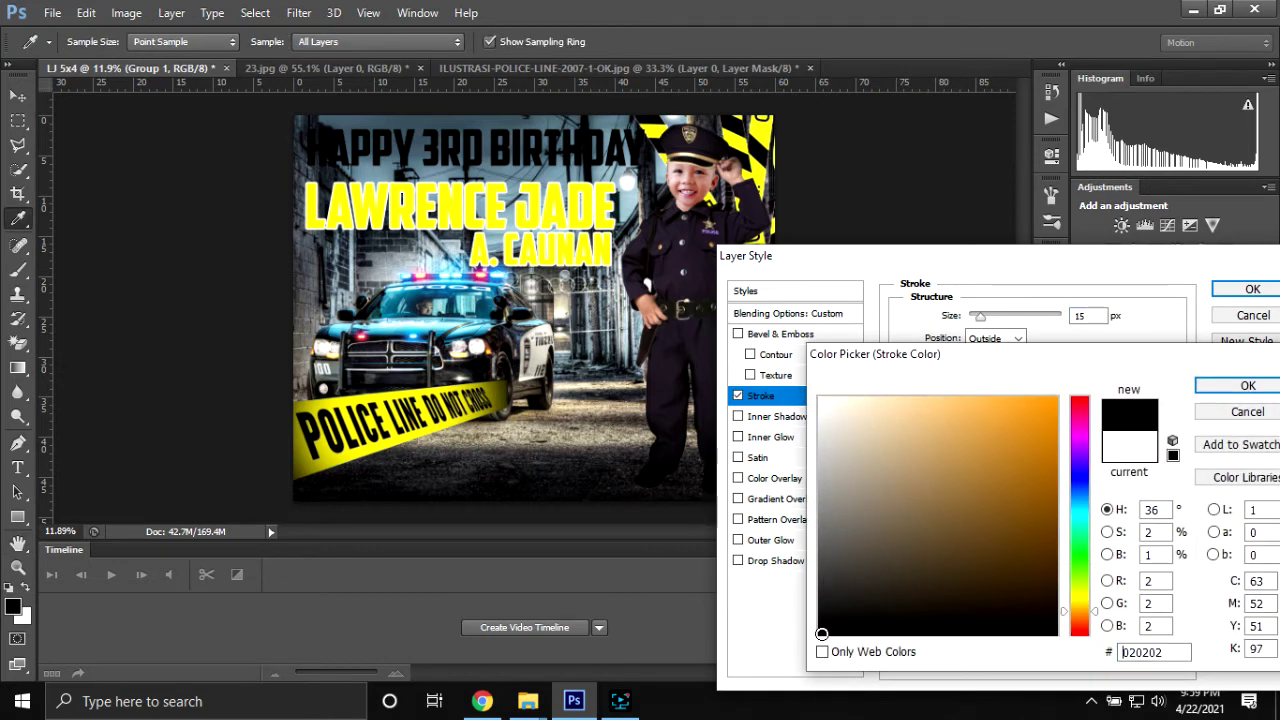
{"action": "left_click", "coordinate": [1235, 386]}
{"action": "key", "text": "Up"}
{"action": "key", "text": "Up"}
{"action": "key", "text": "Up"}
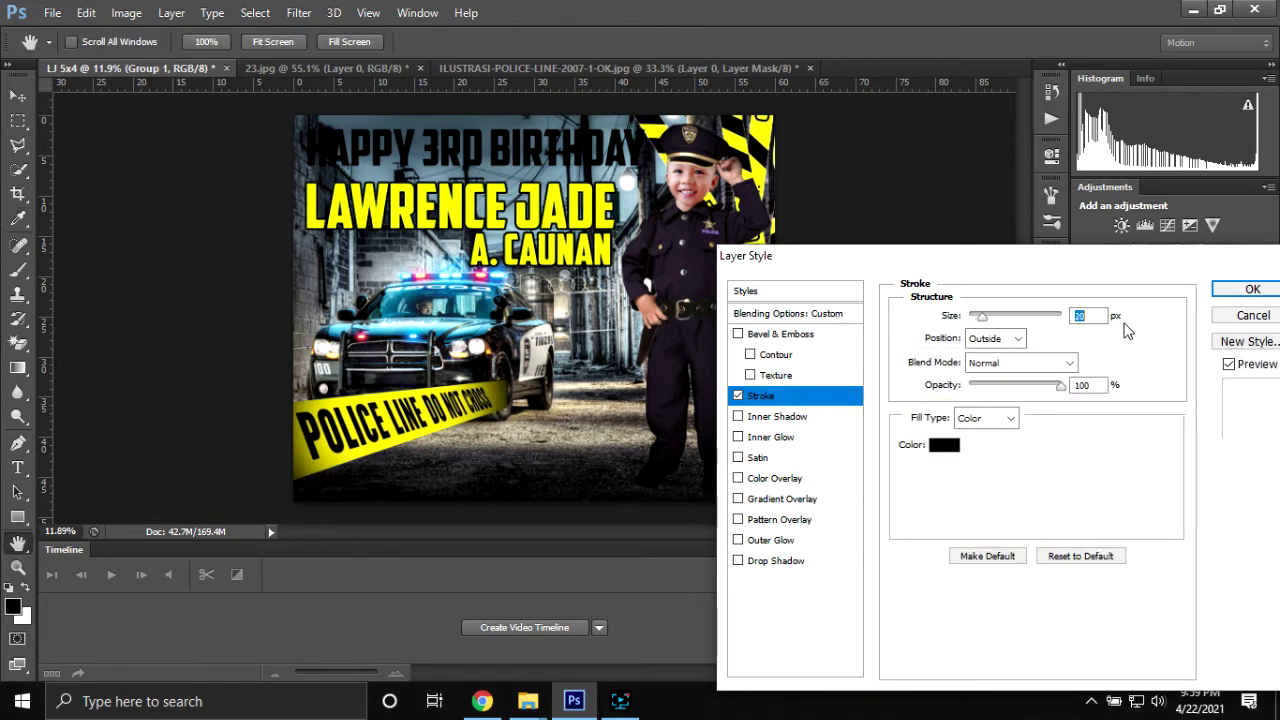
{"action": "key", "text": "Up"}
{"action": "key", "text": "Up"}
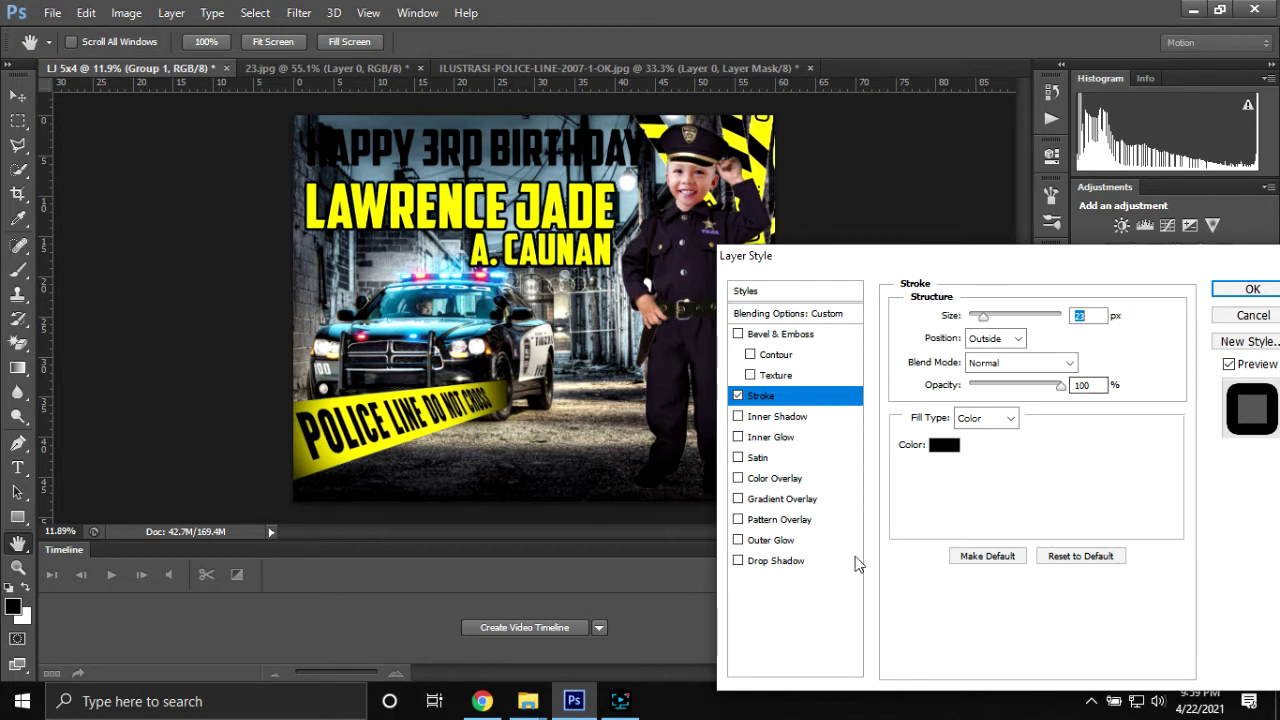
- Add an 88% opacity Drop Shadow with larger distance and apply the effects
{"action": "left_click", "coordinate": [808, 560]}
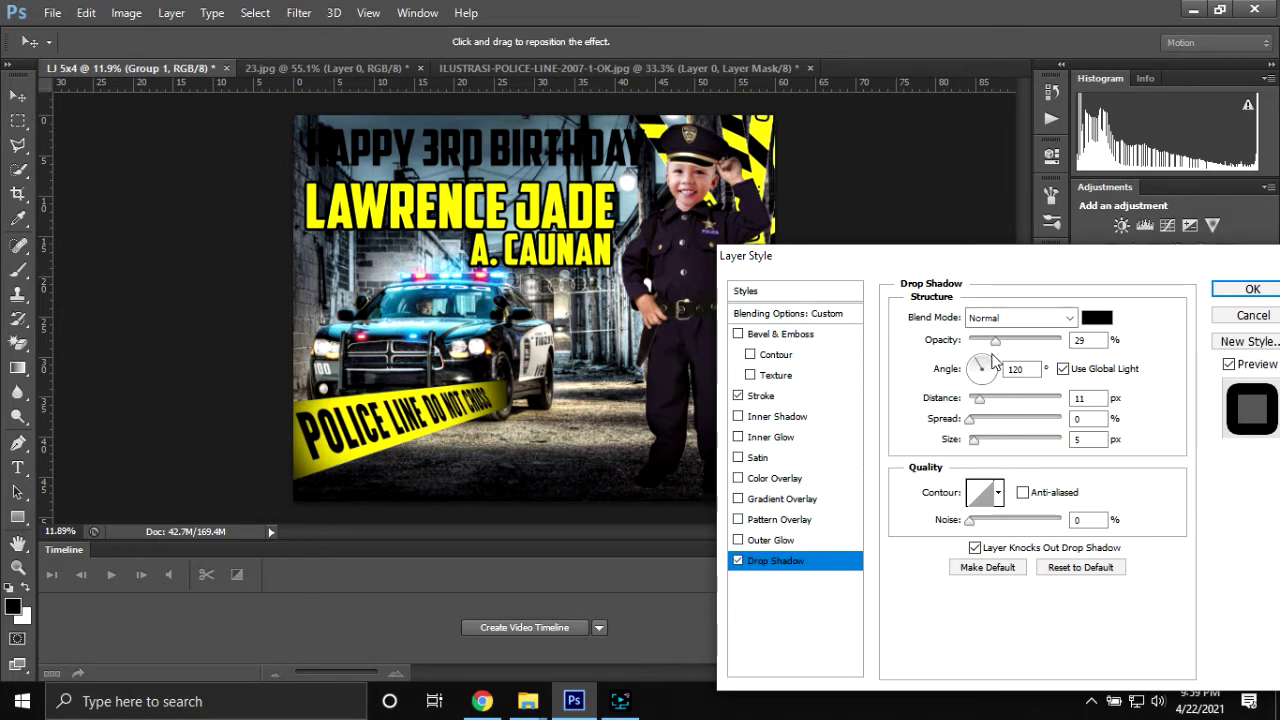
{"action": "left_click_drag", "start_coordinate": [995, 341], "coordinate": [1050, 342]}
{"action": "left_click_drag", "start_coordinate": [977, 405], "coordinate": [1023, 405]}
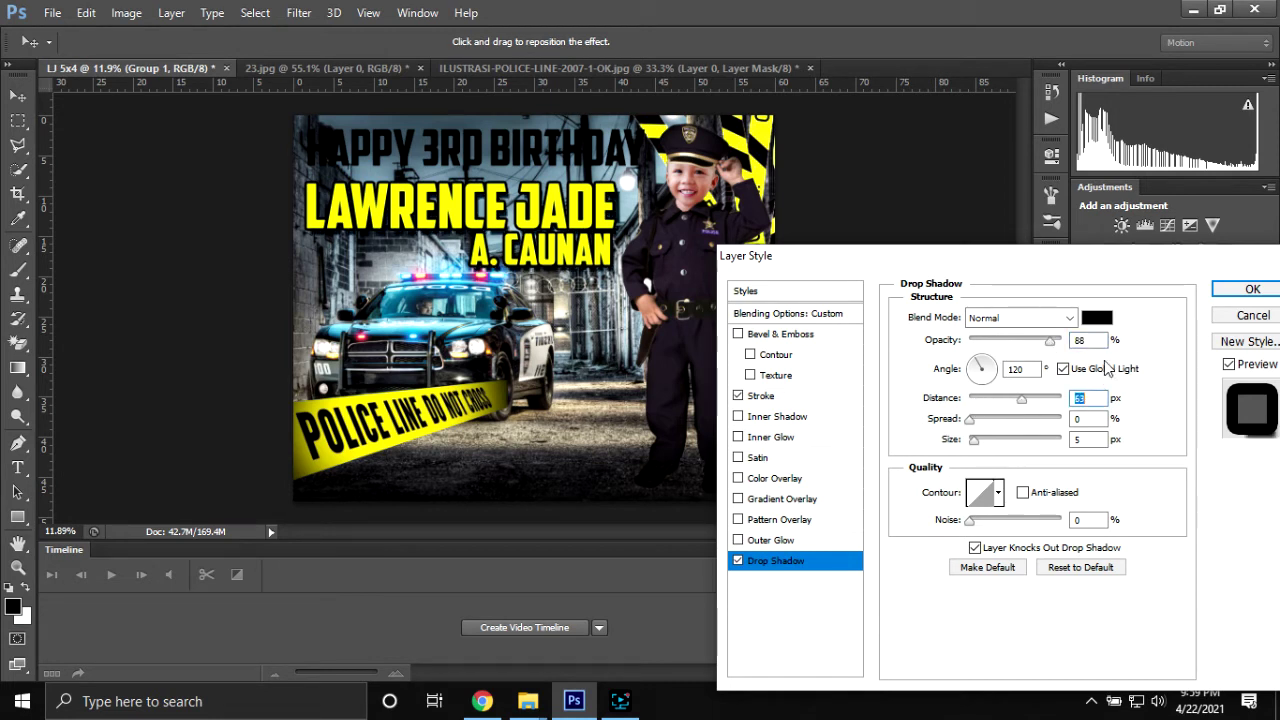
{"action": "left_click", "coordinate": [1222, 292]}
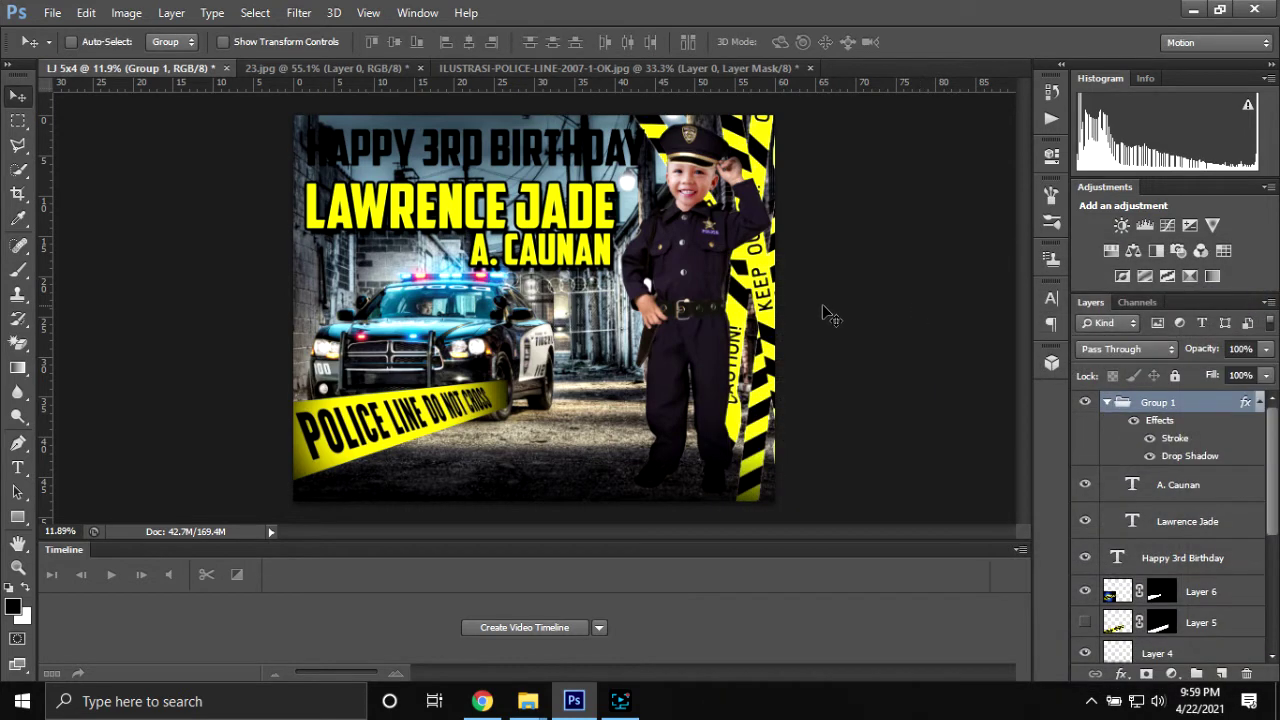
- Select the large name line and try several yellow shades for it
{"action": "key", "text": "t"}
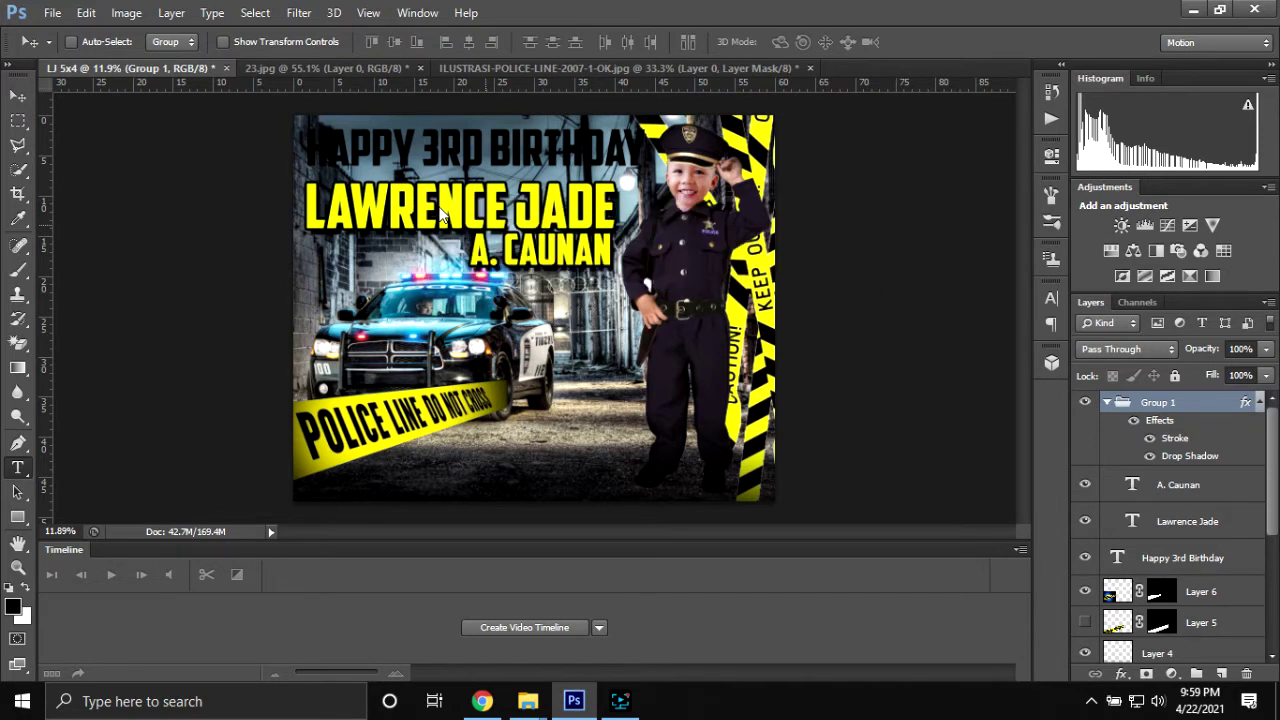
{"action": "left_click", "coordinate": [428, 213]}
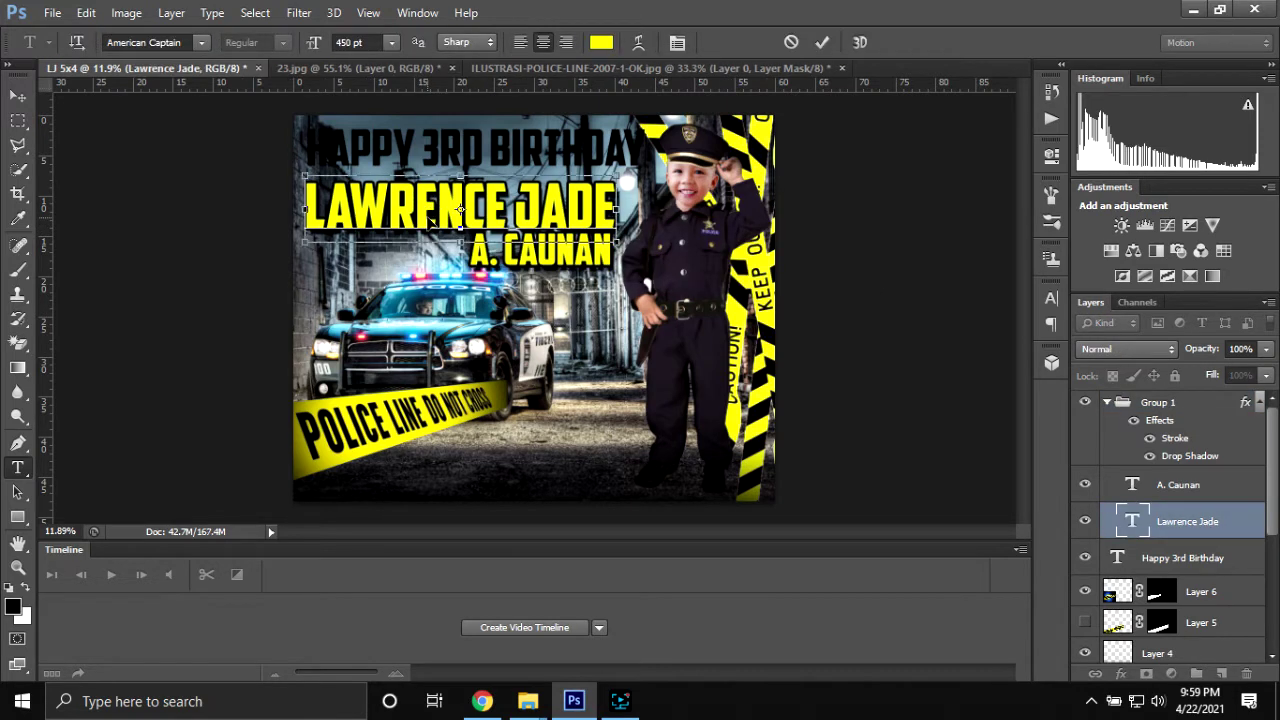
{"action": "key", "text": "ctrl+a"}
{"action": "left_click", "coordinate": [600, 43]}
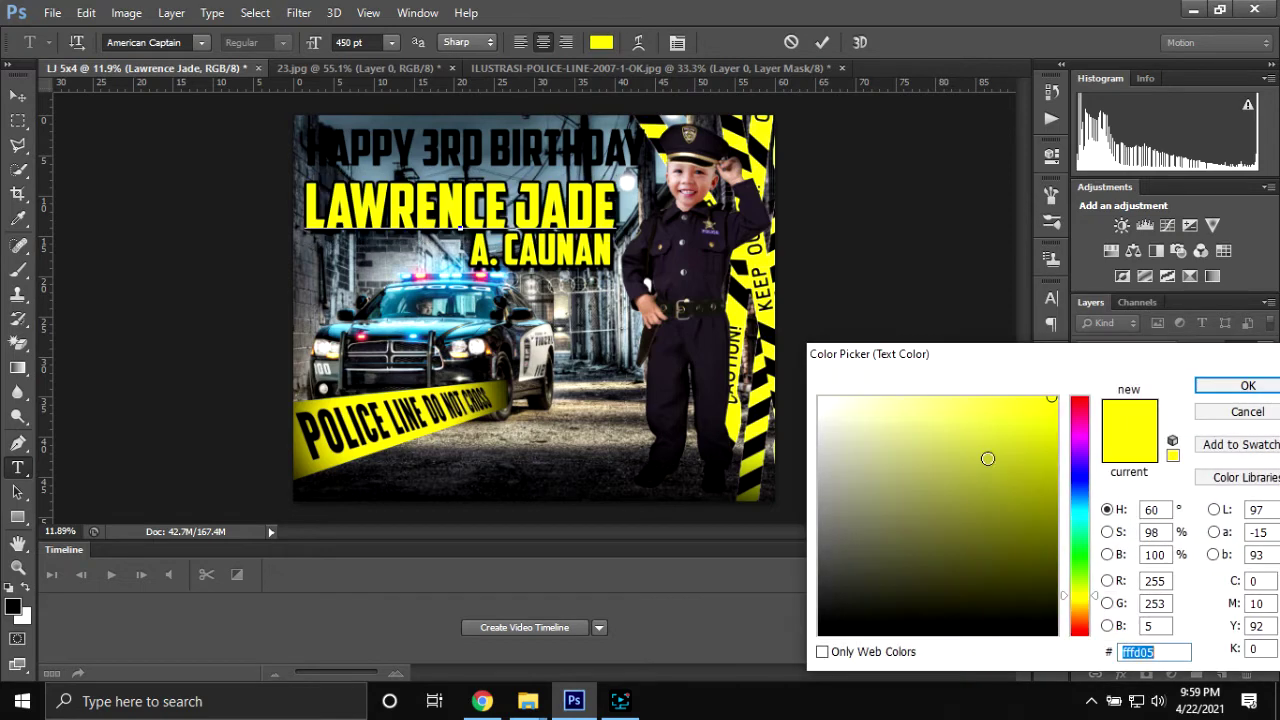
{"action": "left_click", "coordinate": [1053, 441]}
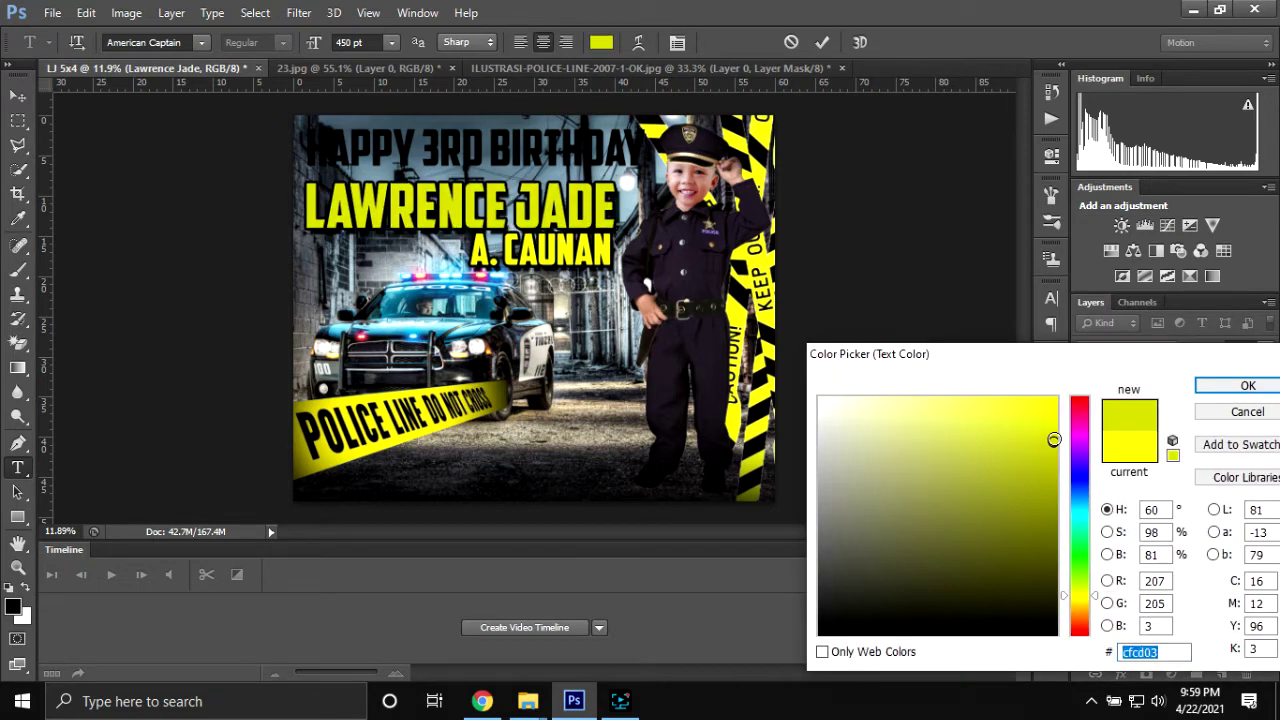
{"action": "left_click_drag", "start_coordinate": [1054, 440], "coordinate": [986, 410]}
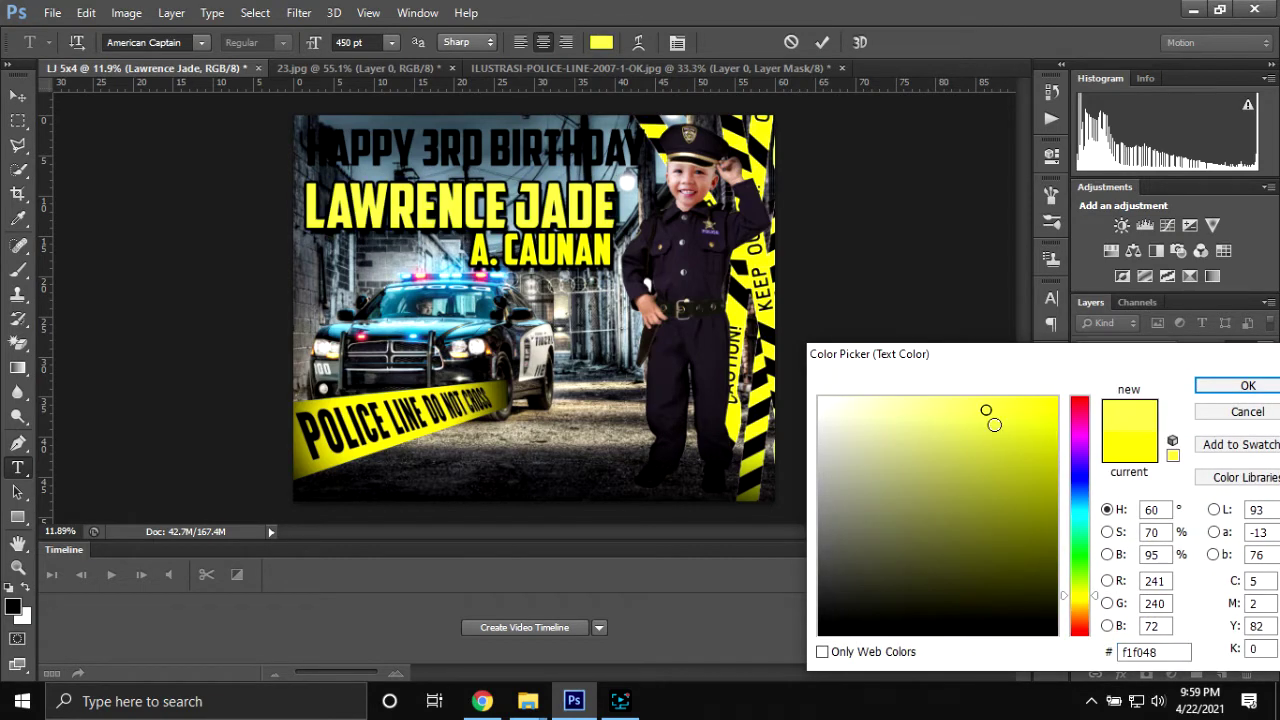
{"action": "left_click", "coordinate": [994, 424]}
{"action": "left_click", "coordinate": [1026, 436]}
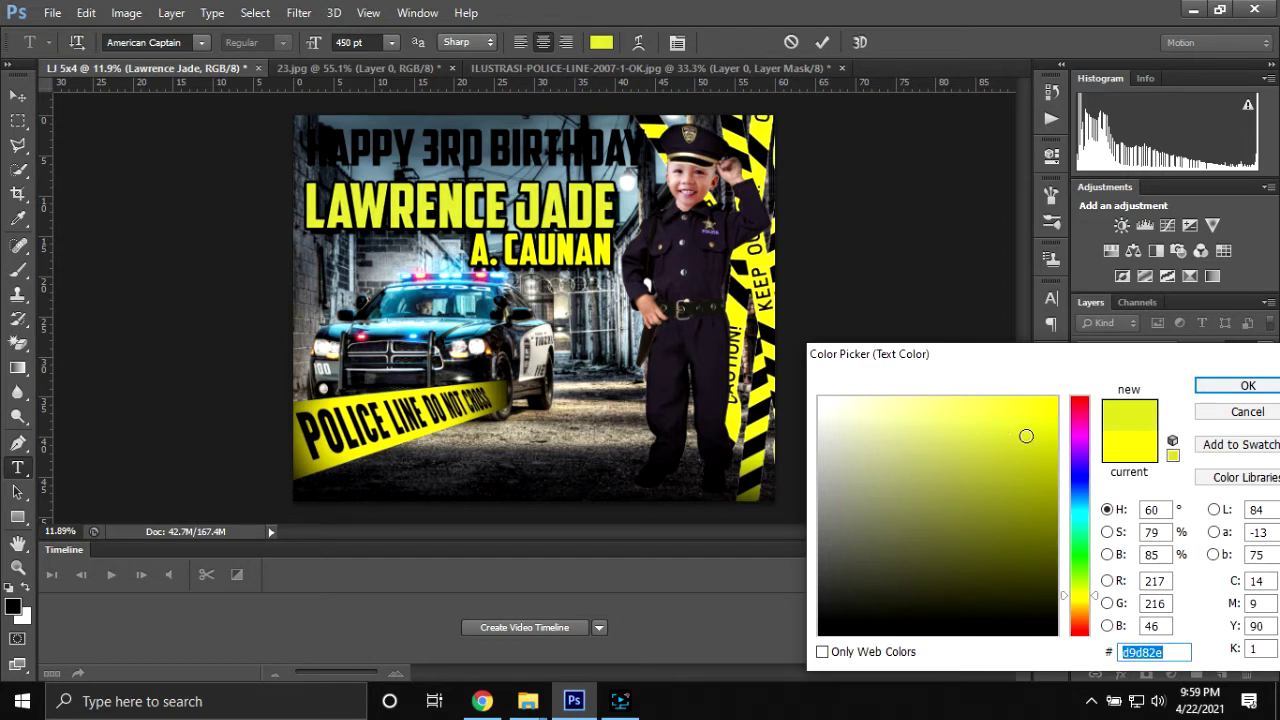
{"action": "left_click", "coordinate": [1026, 436]}
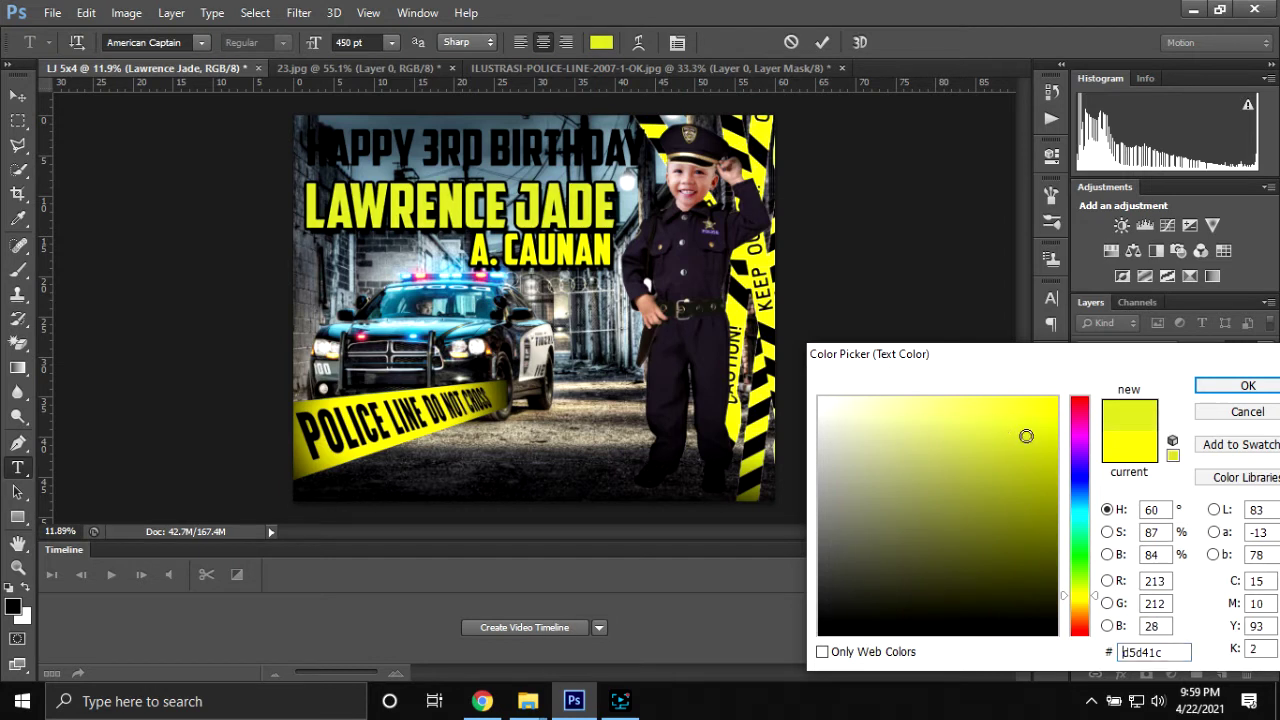
{"action": "left_click", "coordinate": [1017, 426]}
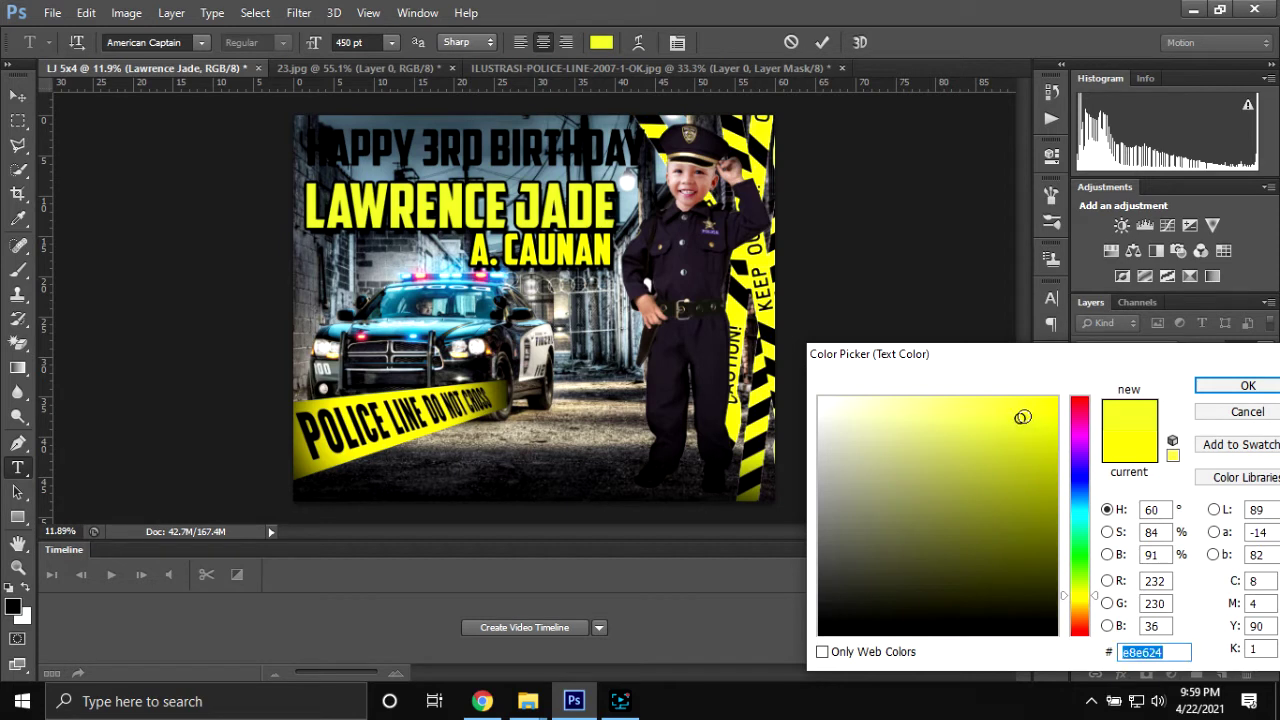
{"action": "left_click", "coordinate": [1028, 414]}
{"action": "left_click", "coordinate": [1031, 414]}
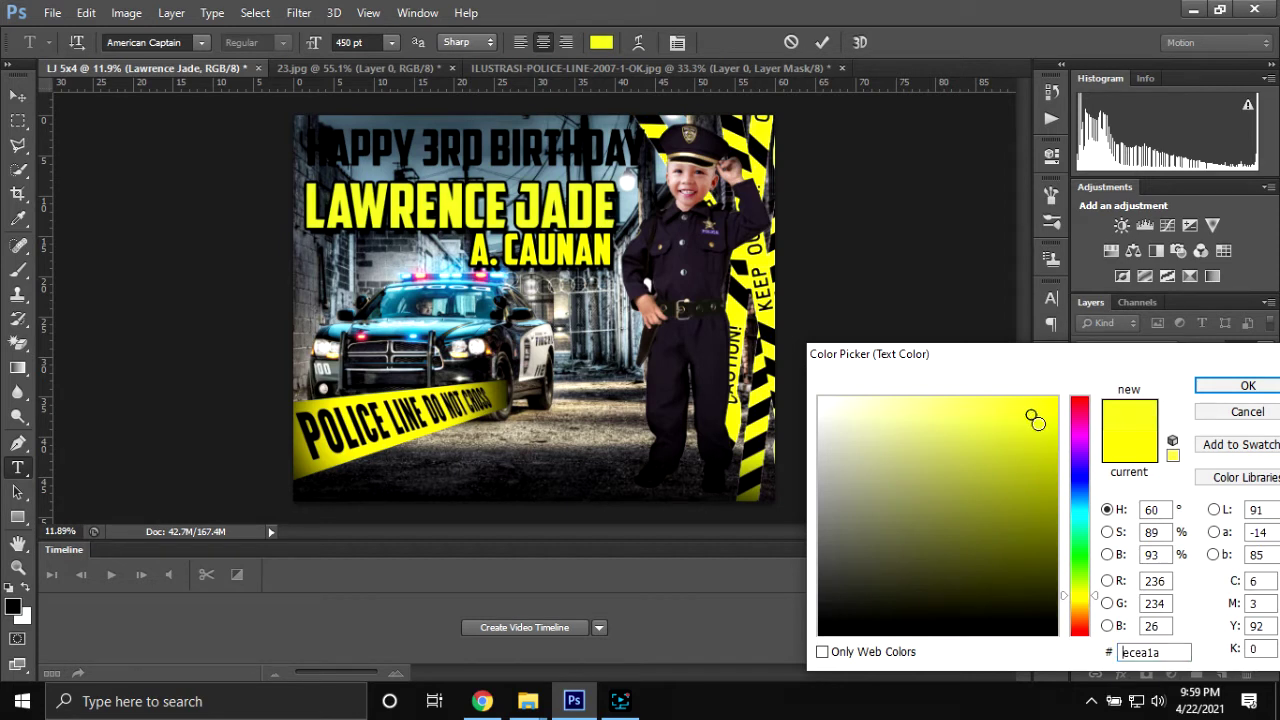
- Preview orange, red and blue hues, then settle on bright yellow for the name
{"action": "left_click_drag", "start_coordinate": [1098, 597], "coordinate": [1096, 605]}
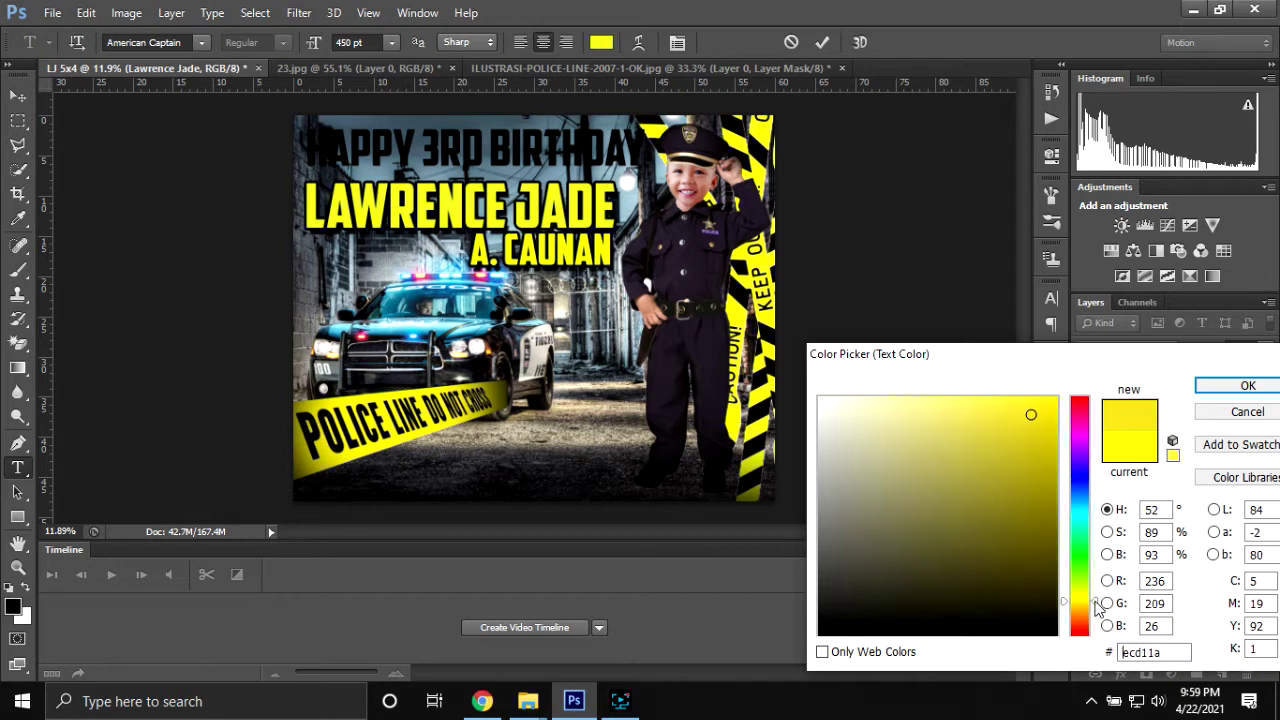
{"action": "left_click", "coordinate": [1051, 400]}
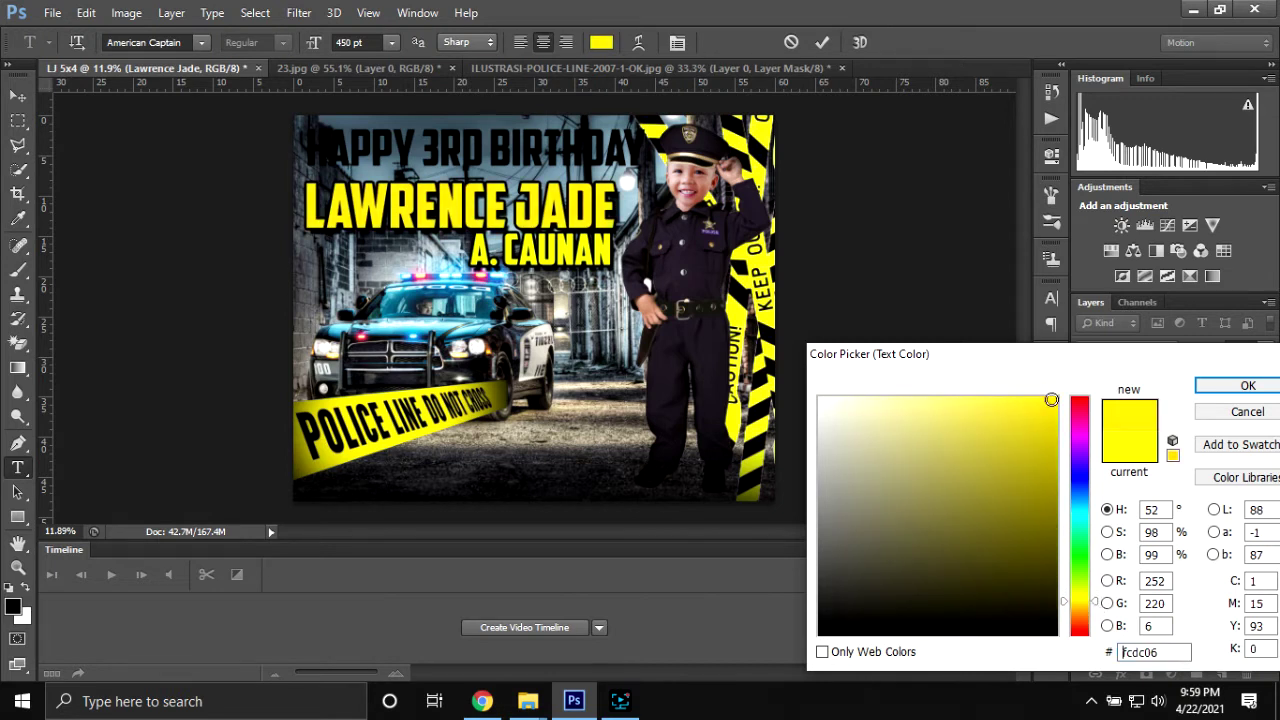
{"action": "left_click", "coordinate": [1095, 602]}
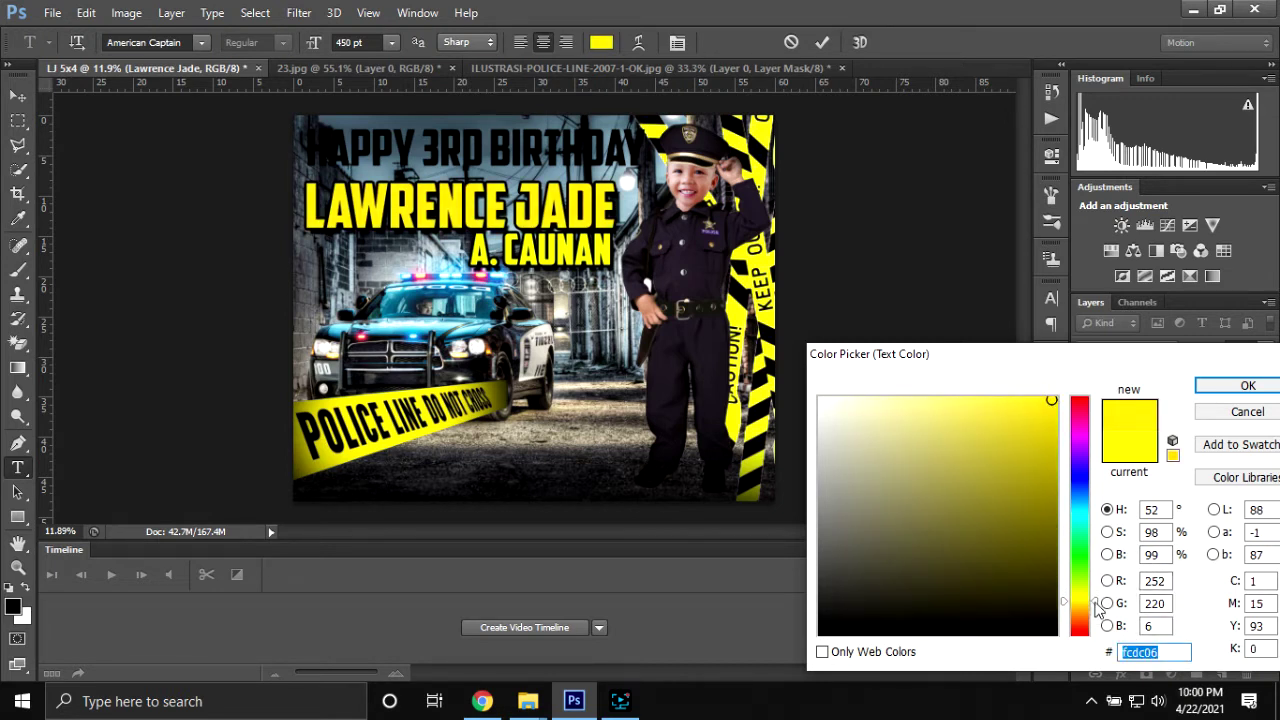
{"action": "left_click_drag", "start_coordinate": [1097, 610], "coordinate": [1096, 614]}
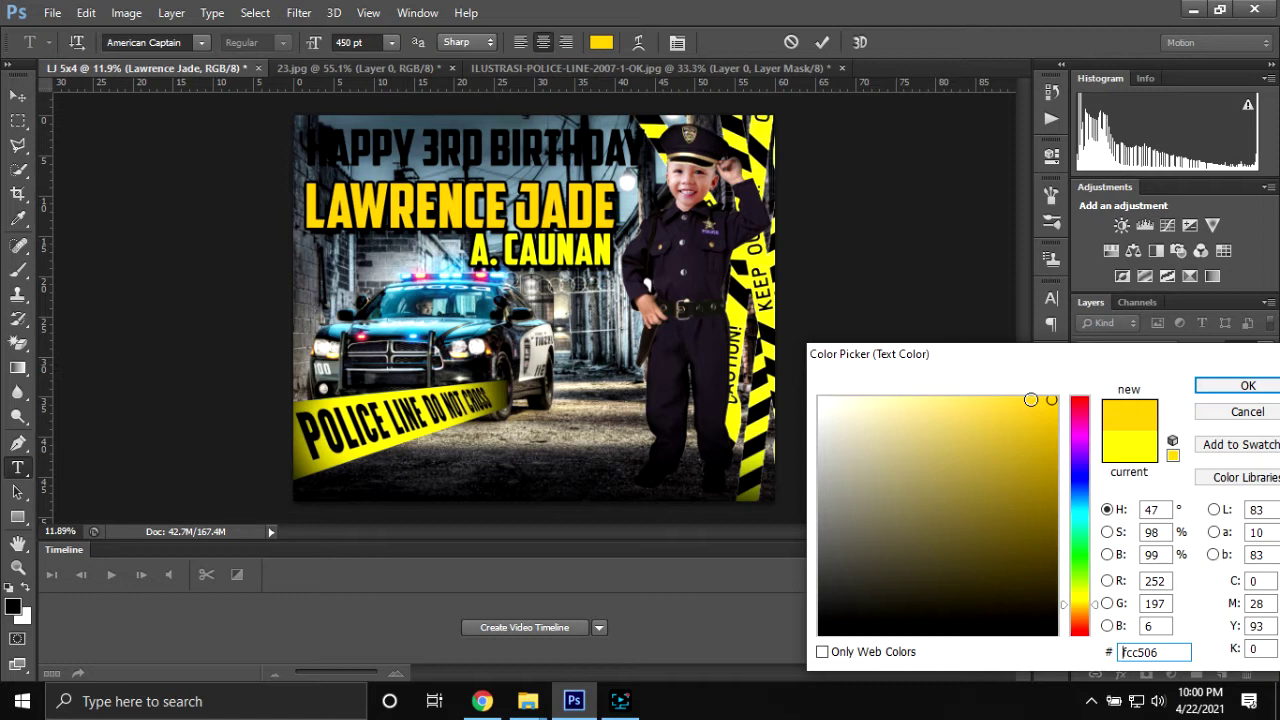
{"action": "left_click", "coordinate": [1085, 404]}
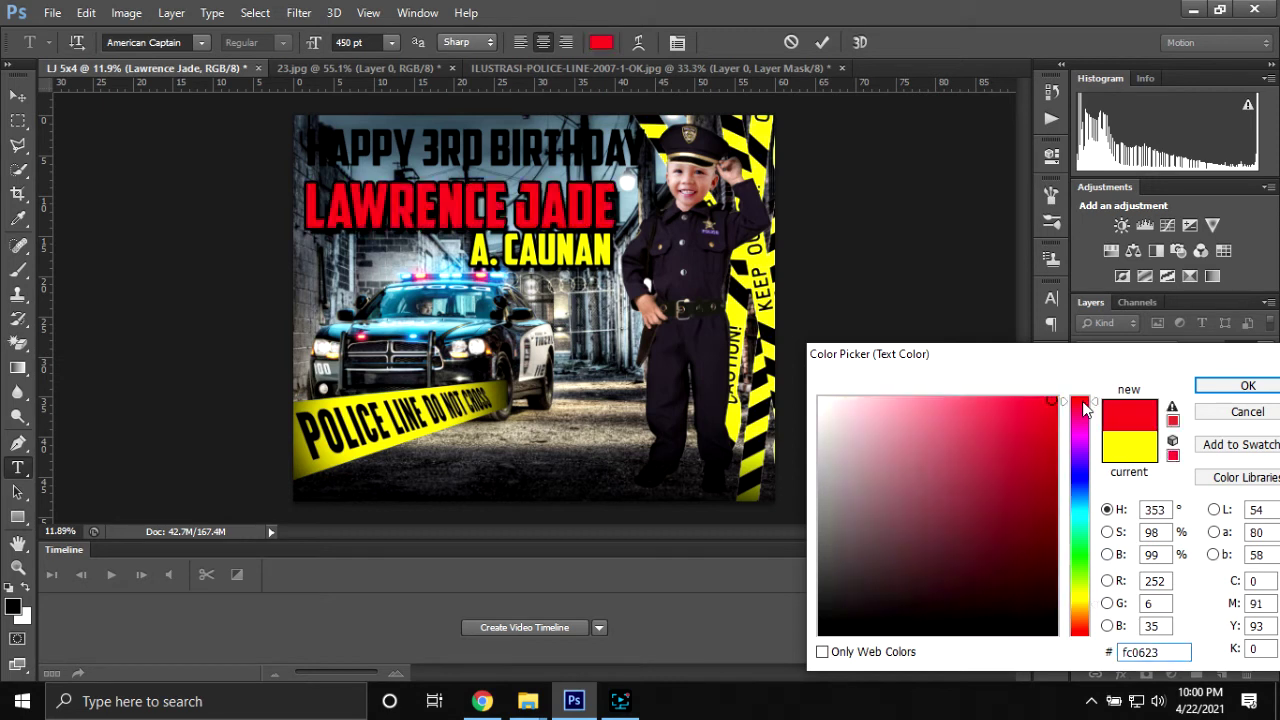
{"action": "left_click", "coordinate": [1082, 494]}
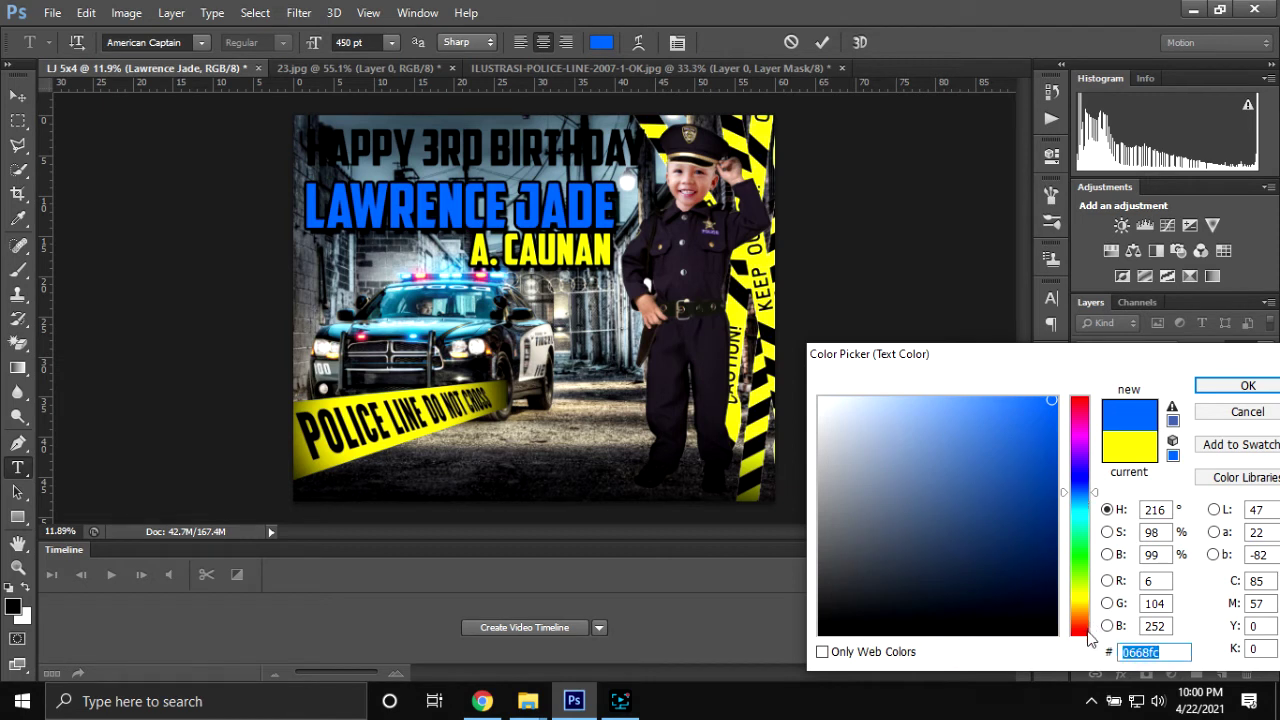
{"action": "left_click", "coordinate": [1086, 630]}
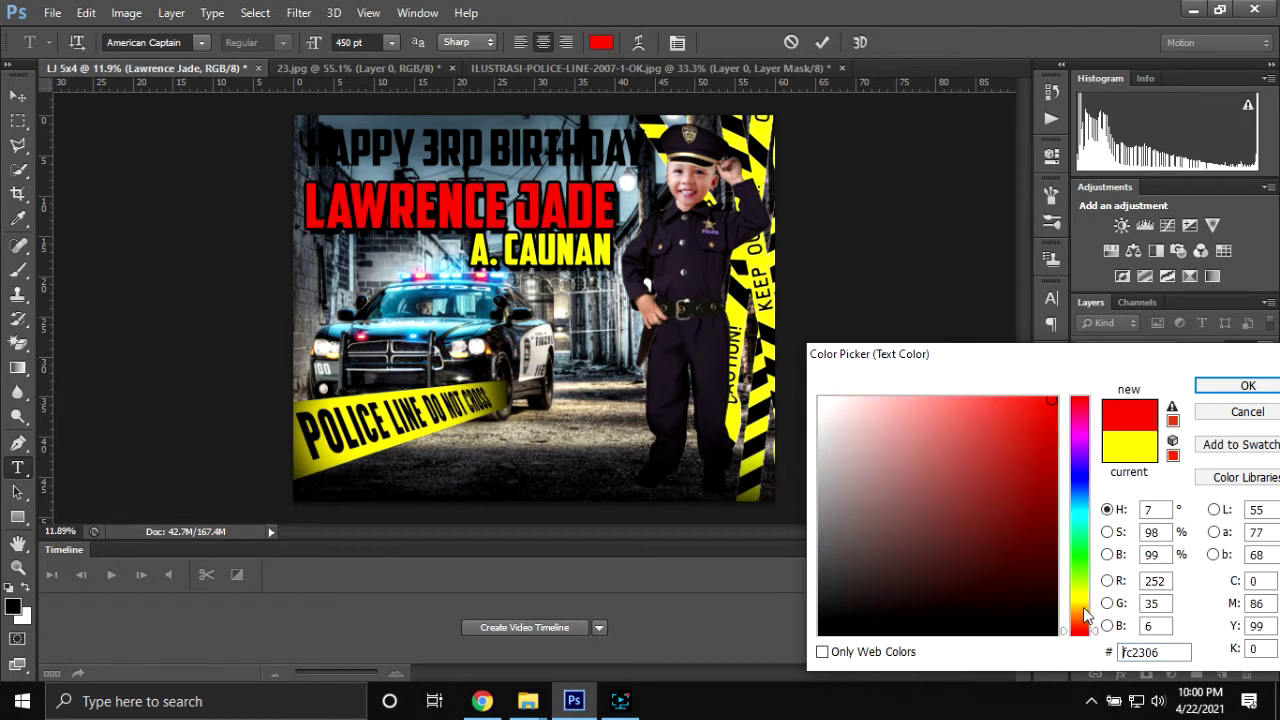
{"action": "left_click", "coordinate": [1084, 607]}
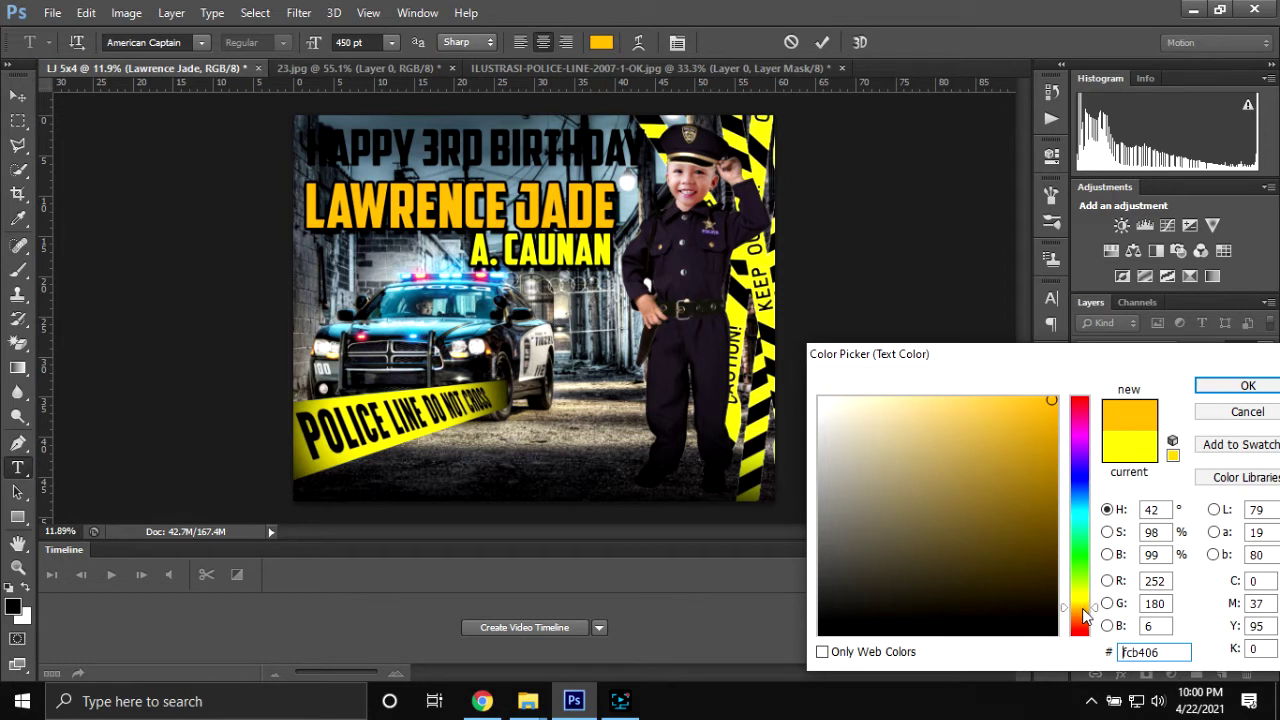
{"action": "left_click", "coordinate": [1083, 608]}
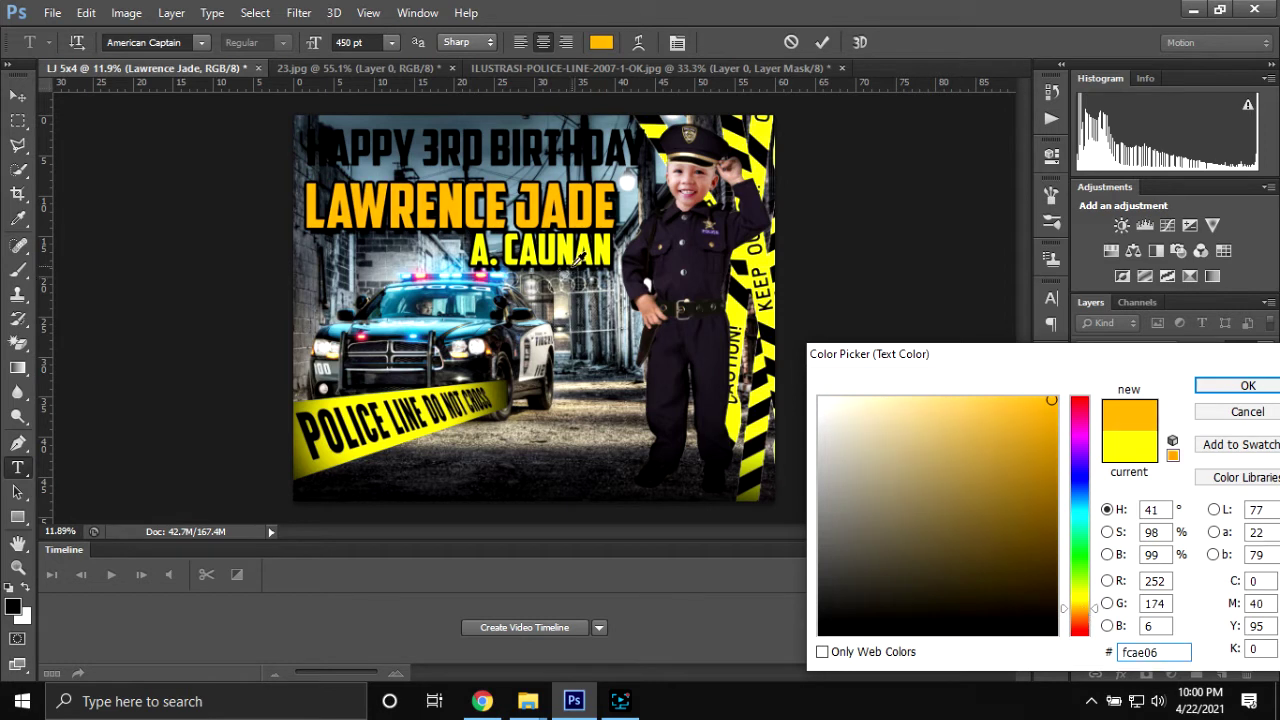
{"action": "left_click", "coordinate": [574, 242]}
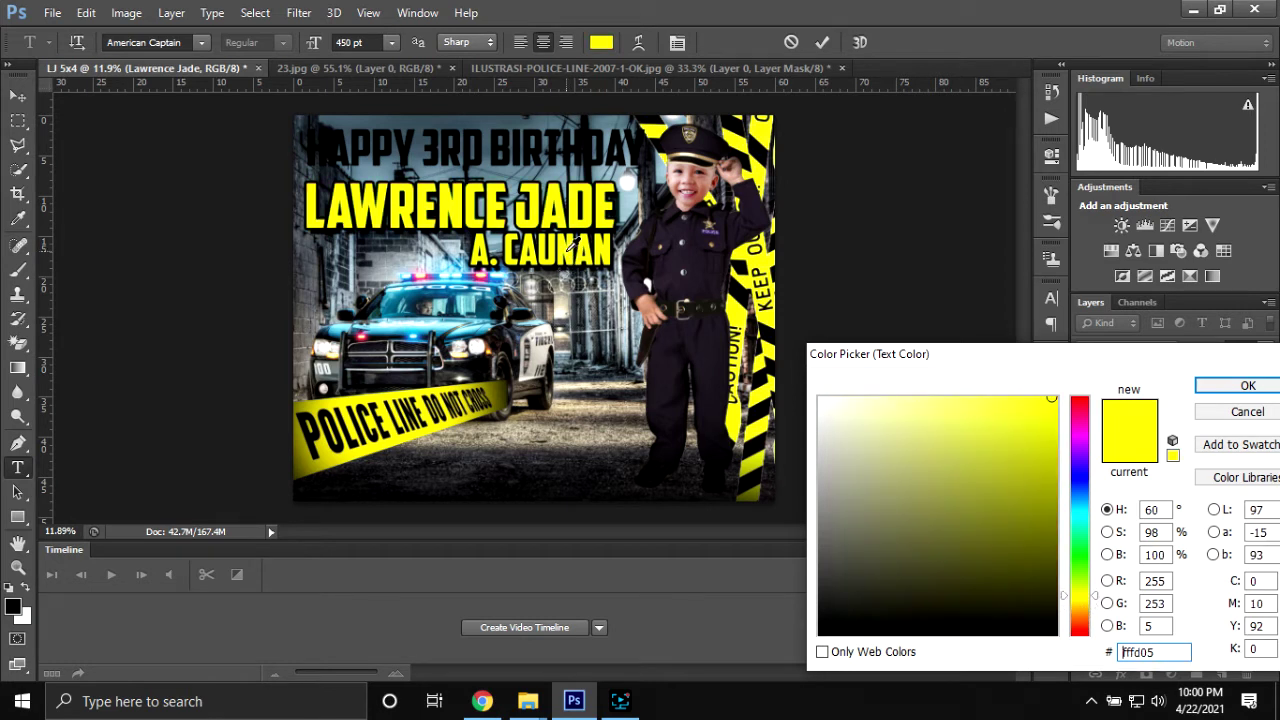
{"action": "left_click", "coordinate": [1226, 385]}
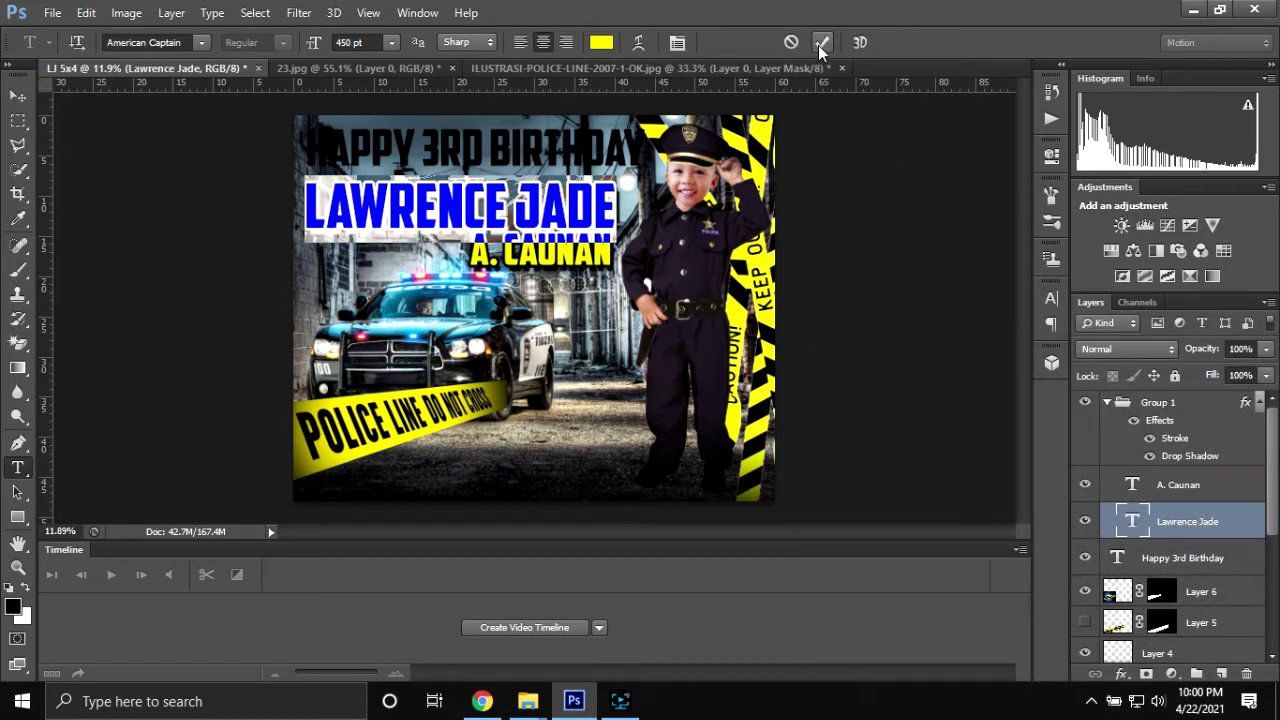
{"action": "left_click", "coordinate": [820, 44]}
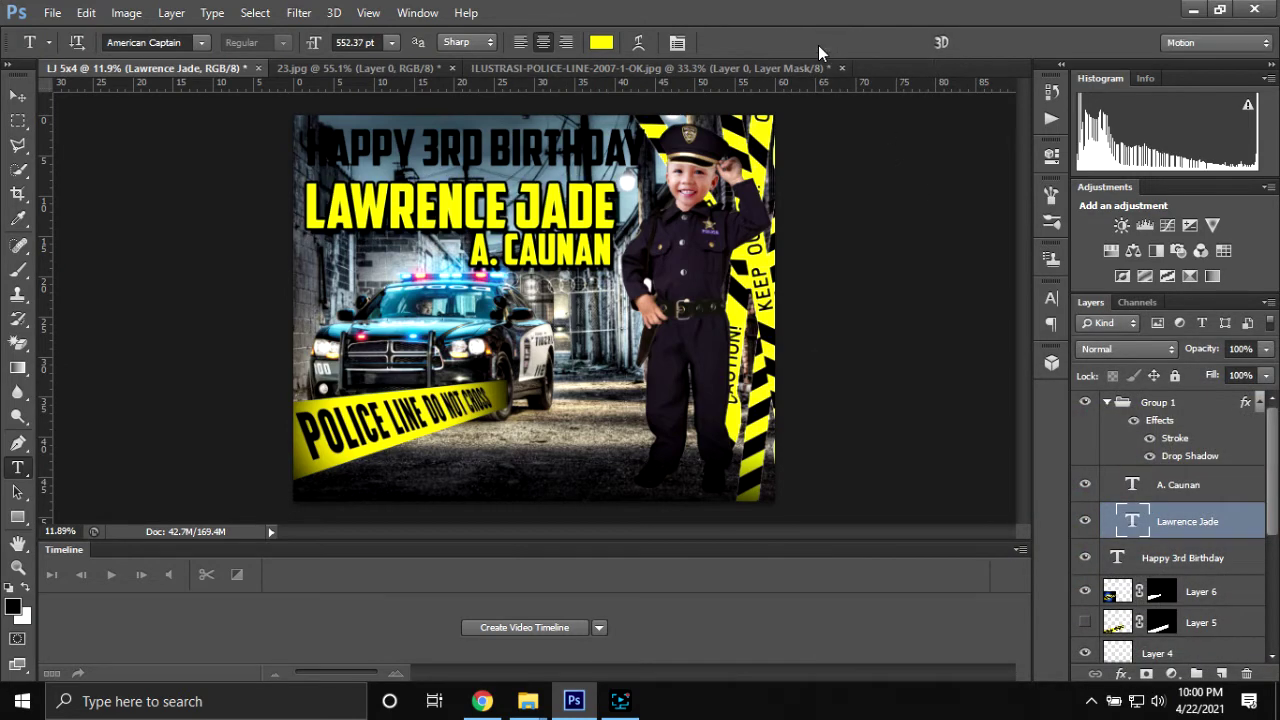
- Colour the HAPPY 3RD BIRTHDAY title cyan blue #03b9fe
{"action": "left_click", "coordinate": [498, 148]}
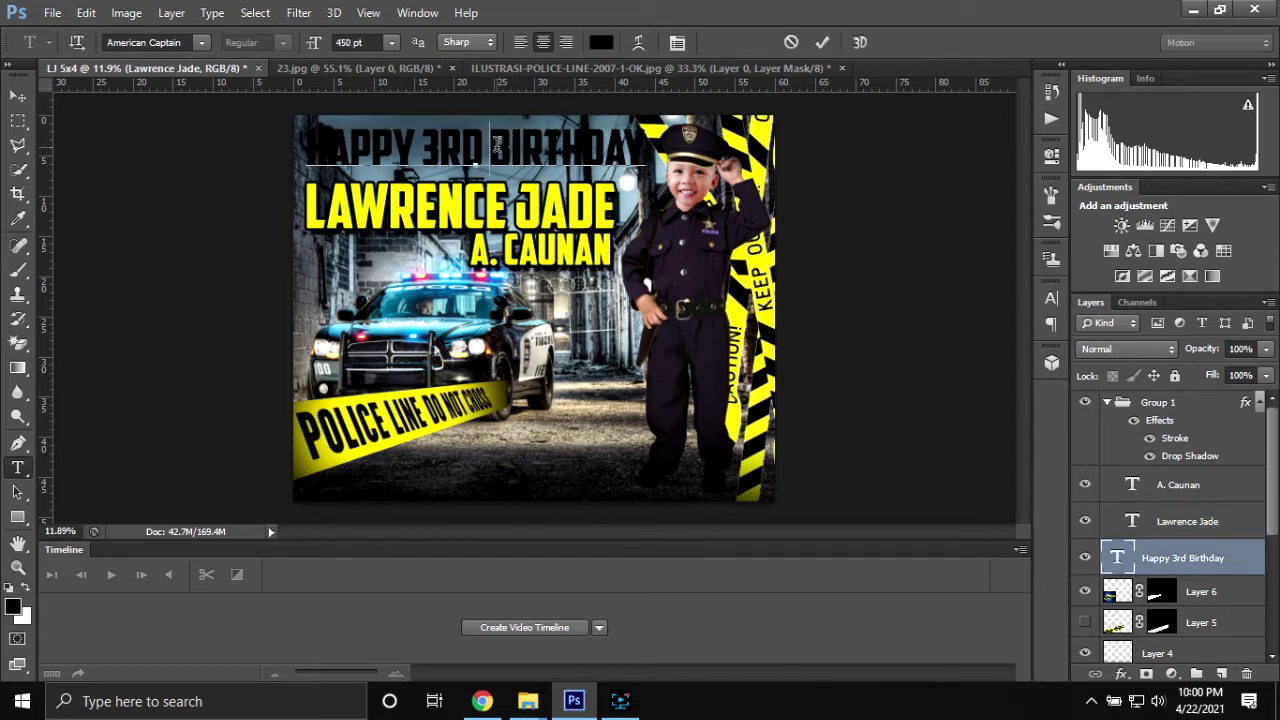
{"action": "key", "text": "ctrl+a"}
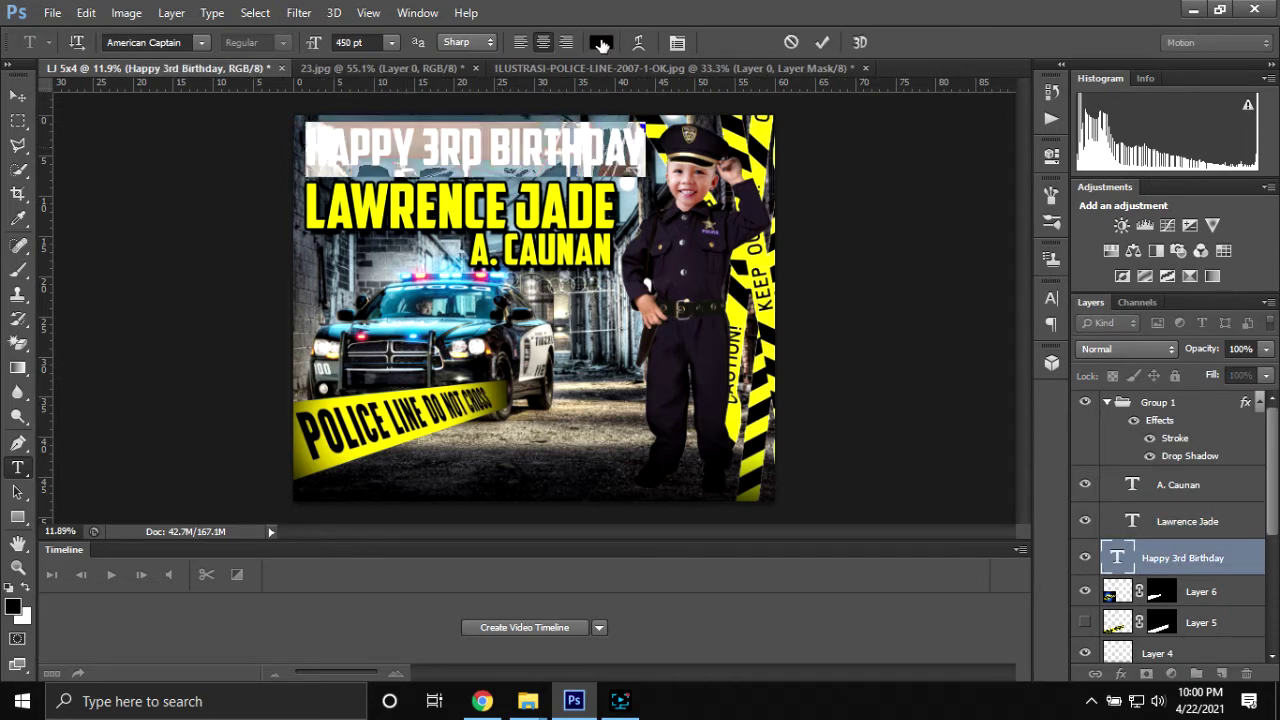
{"action": "left_click", "coordinate": [601, 42]}
{"action": "type", "text": "5cc6ee"}
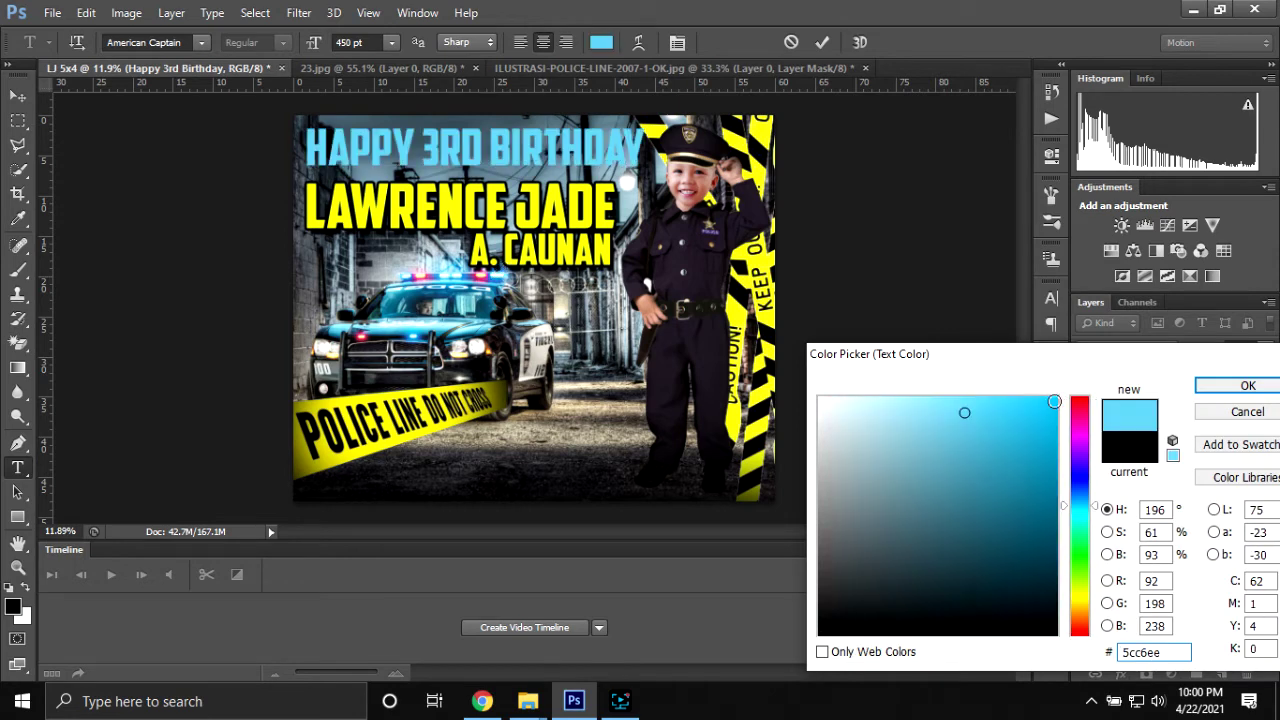
{"action": "type", "text": "03b9fe"}
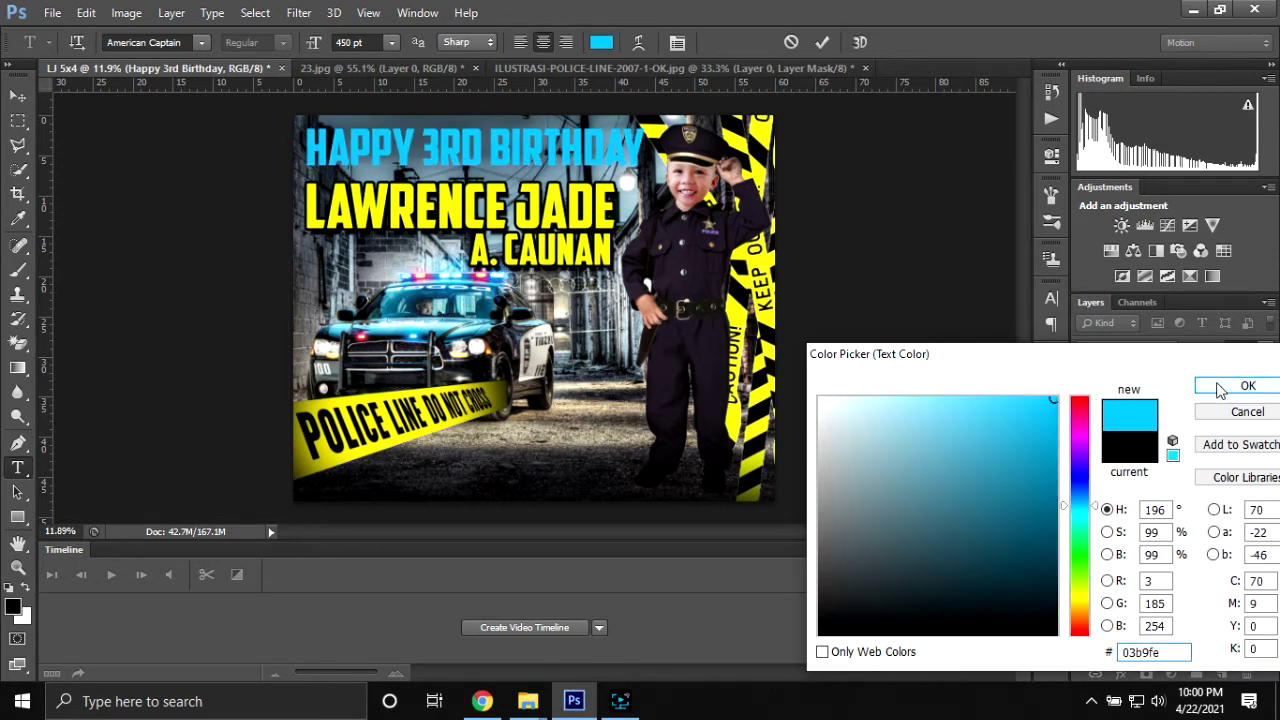
{"action": "left_click", "coordinate": [1238, 386]}
{"action": "left_click", "coordinate": [822, 42]}
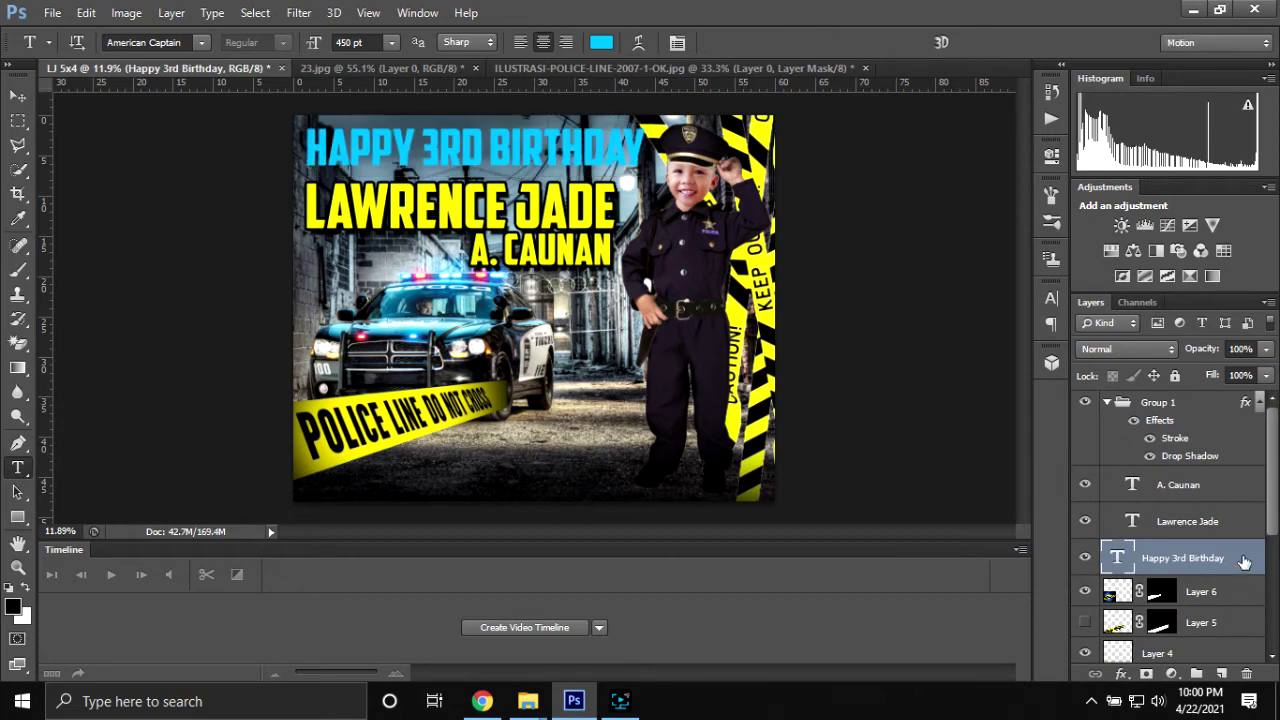
- Add a 15 px white outside Stroke to the birthday title layer
{"action": "double_click", "coordinate": [1244, 560]}
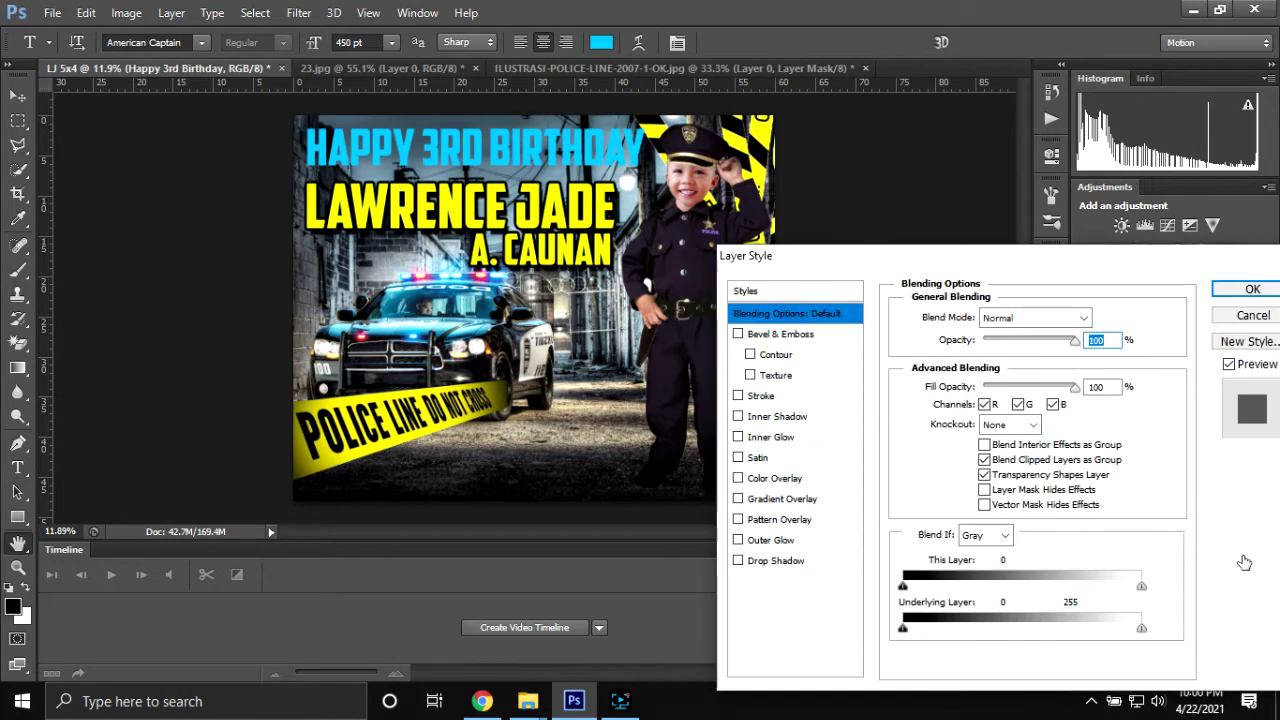
{"action": "left_click", "coordinate": [783, 401]}
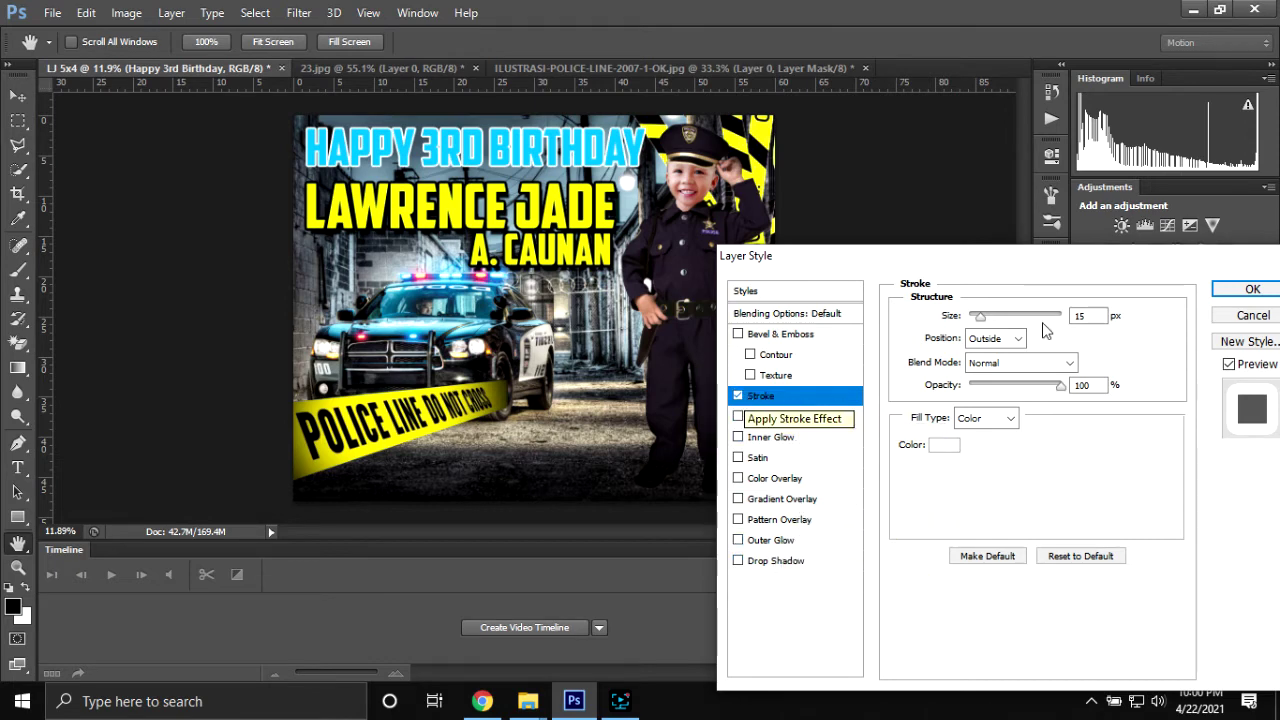
{"action": "left_click", "coordinate": [1252, 289]}
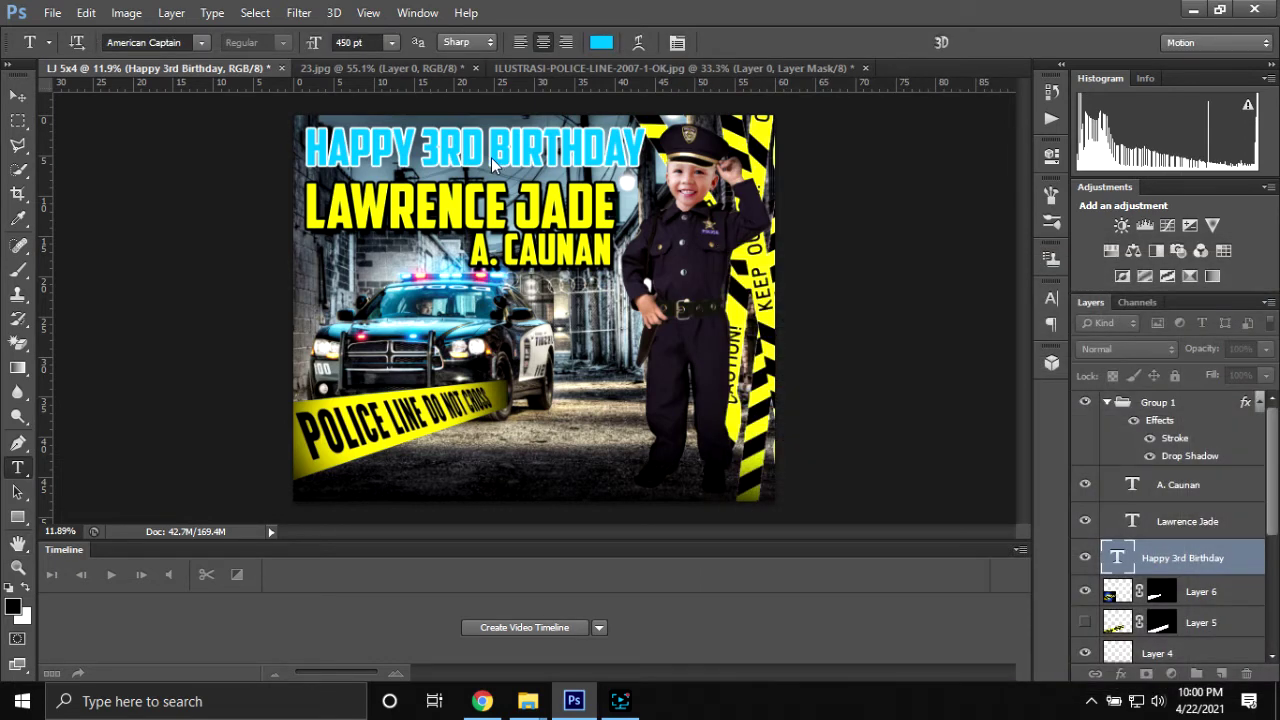
- Recolour the title with pale beige #d0cabe sampled from the picture
{"action": "key", "text": "v"}
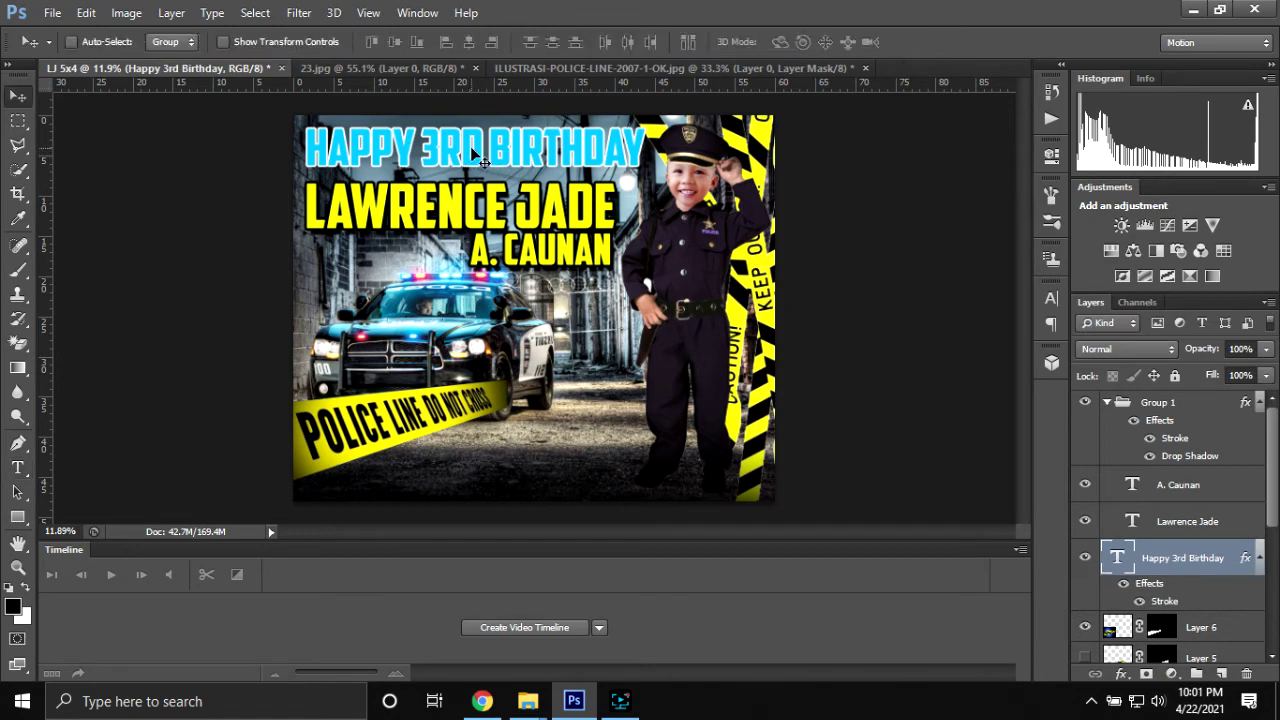
{"action": "double_click", "coordinate": [470, 146]}
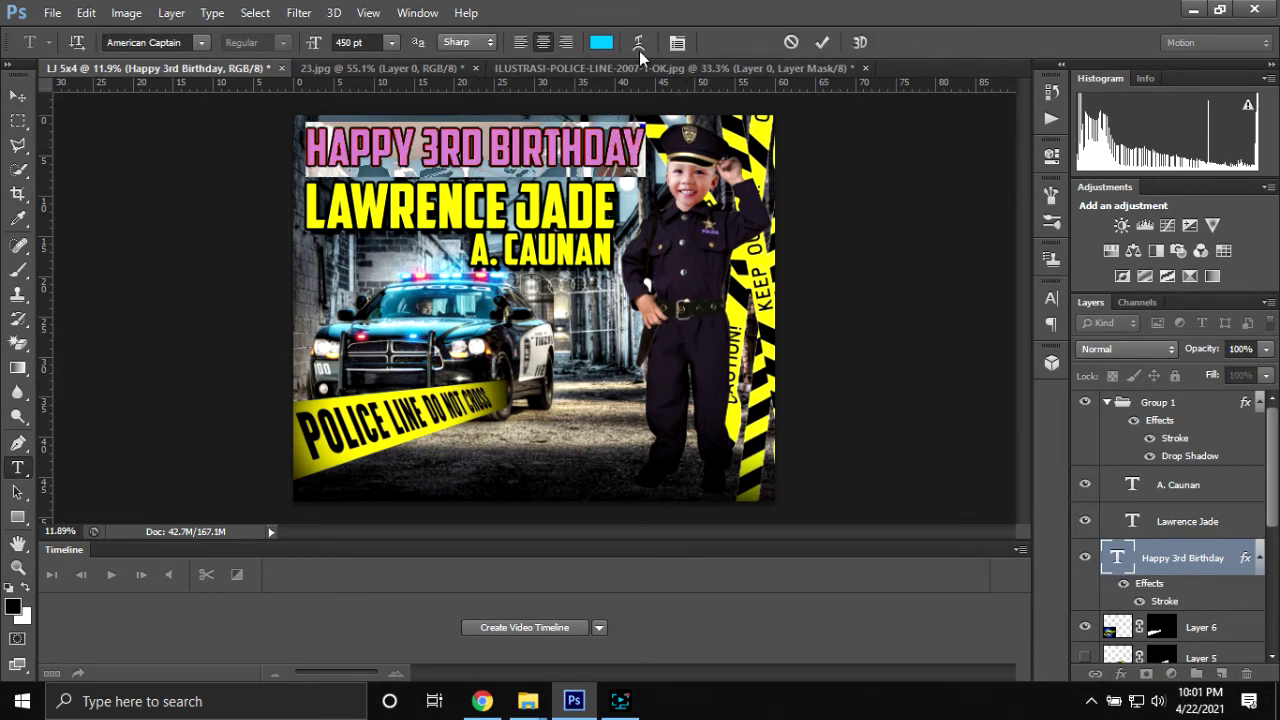
{"action": "left_click", "coordinate": [601, 42]}
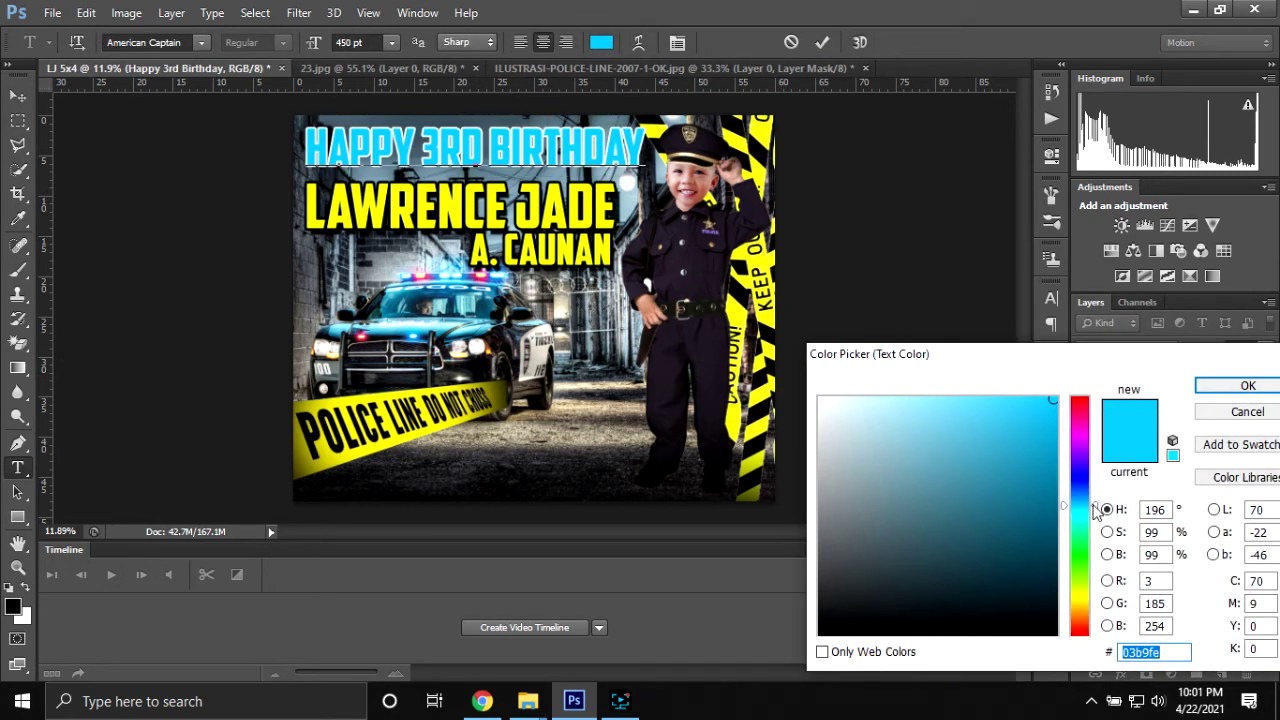
{"action": "left_click_drag", "start_coordinate": [1095, 510], "coordinate": [1093, 483]}
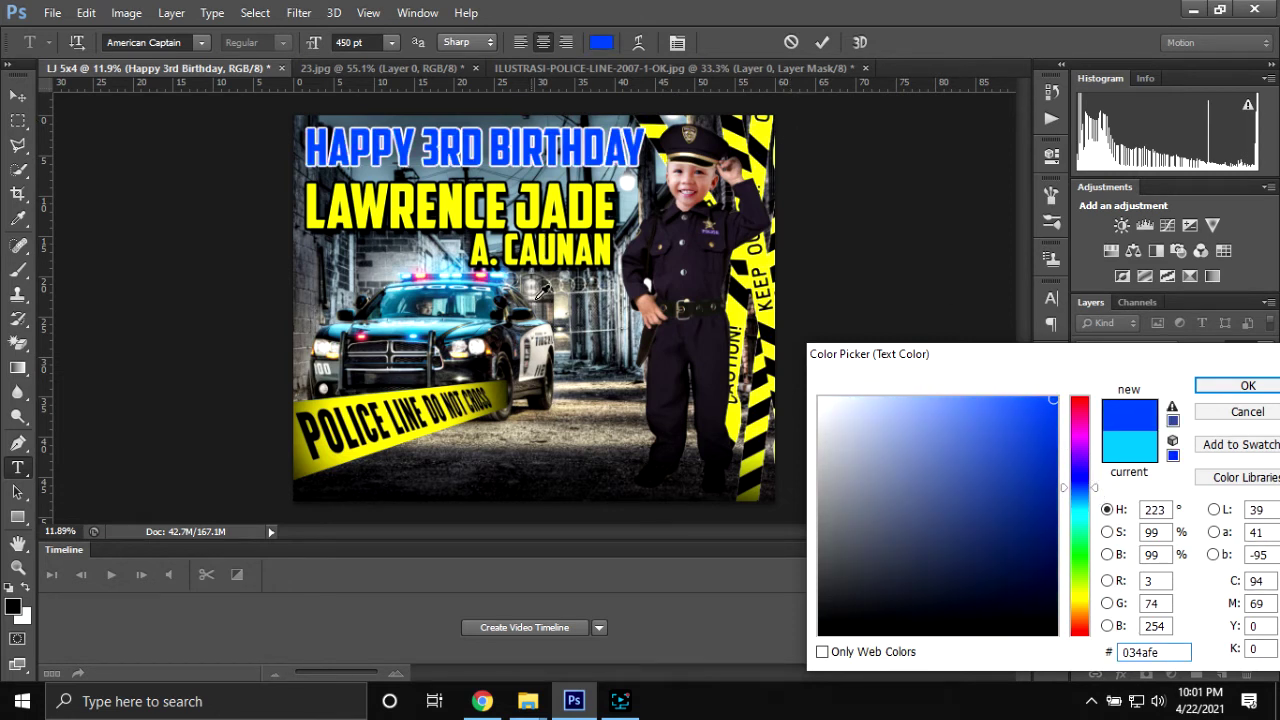
{"action": "left_click", "coordinate": [539, 355]}
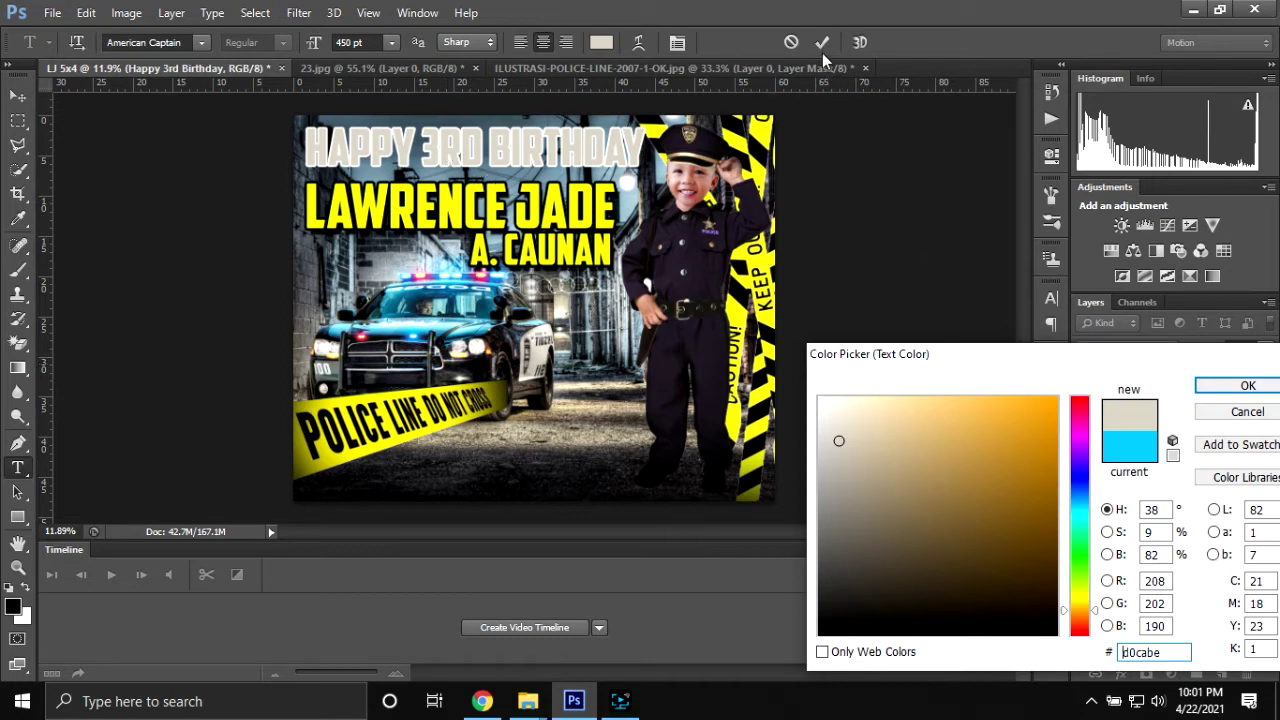
{"action": "left_click", "coordinate": [1247, 386]}
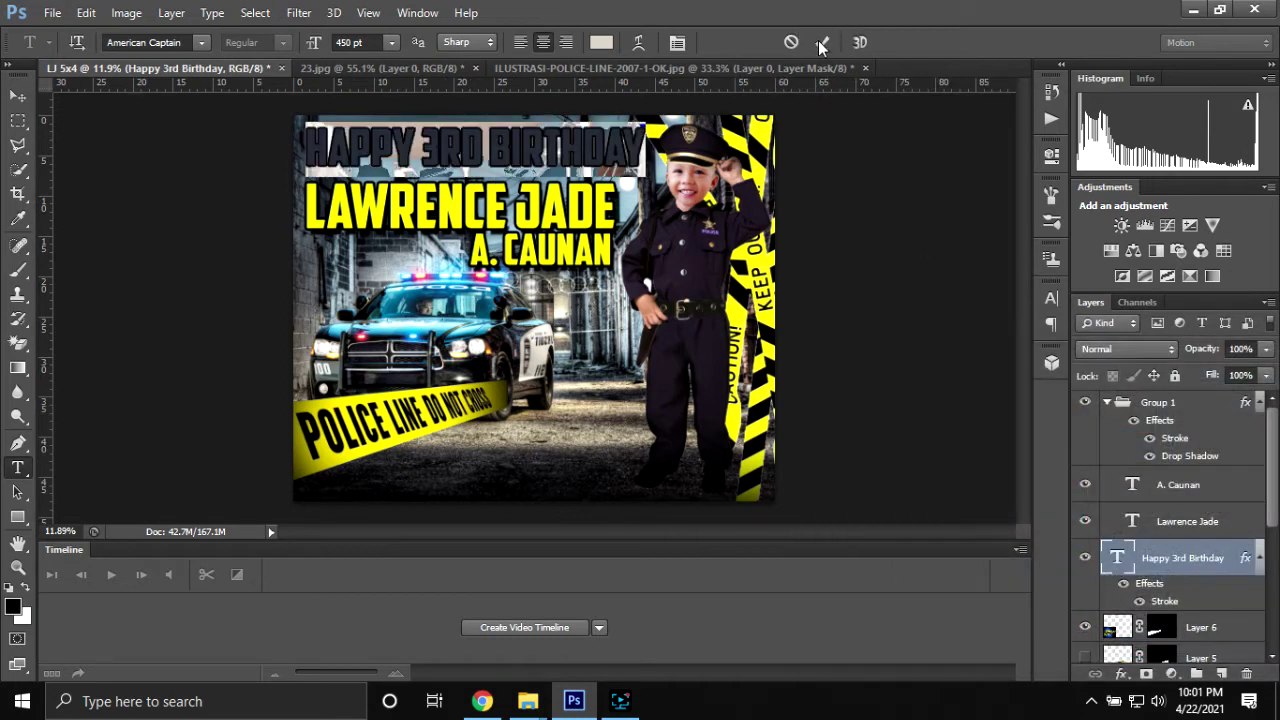
{"action": "left_click", "coordinate": [822, 42]}
- Make the RD of 3RD superscript
{"action": "left_click_drag", "start_coordinate": [441, 147], "coordinate": [484, 147]}
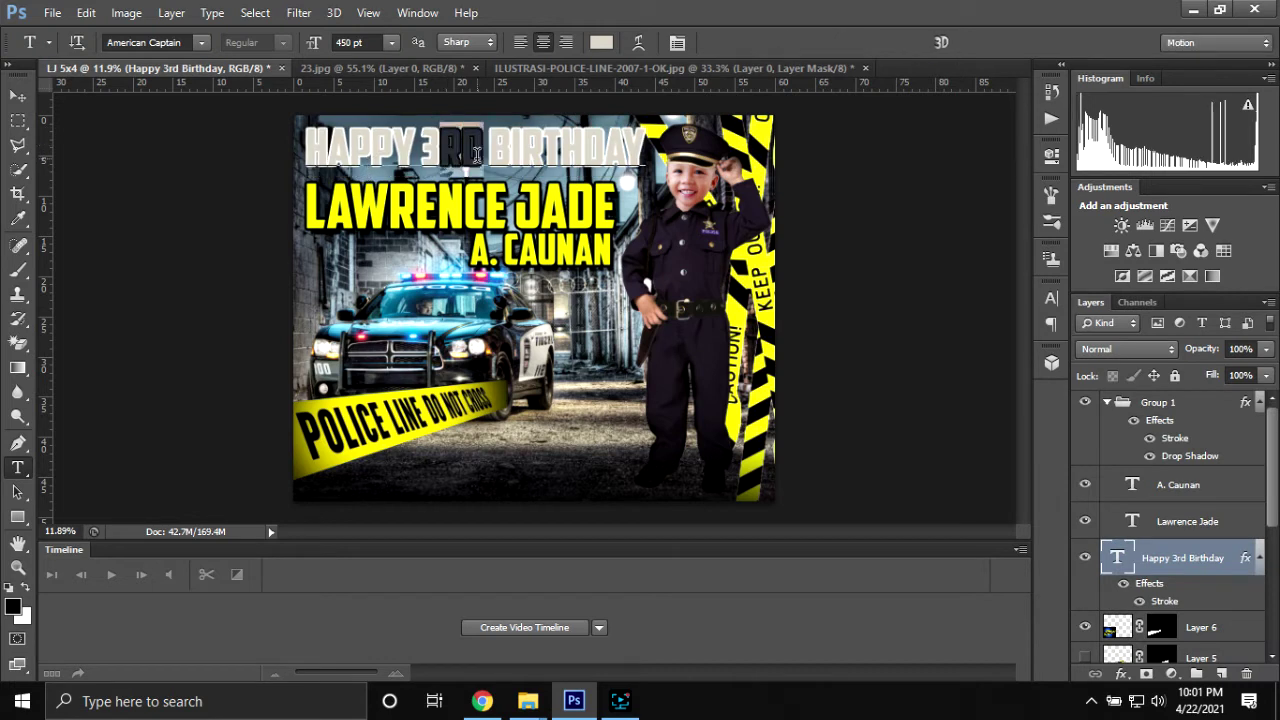
{"action": "left_click", "coordinate": [677, 42]}
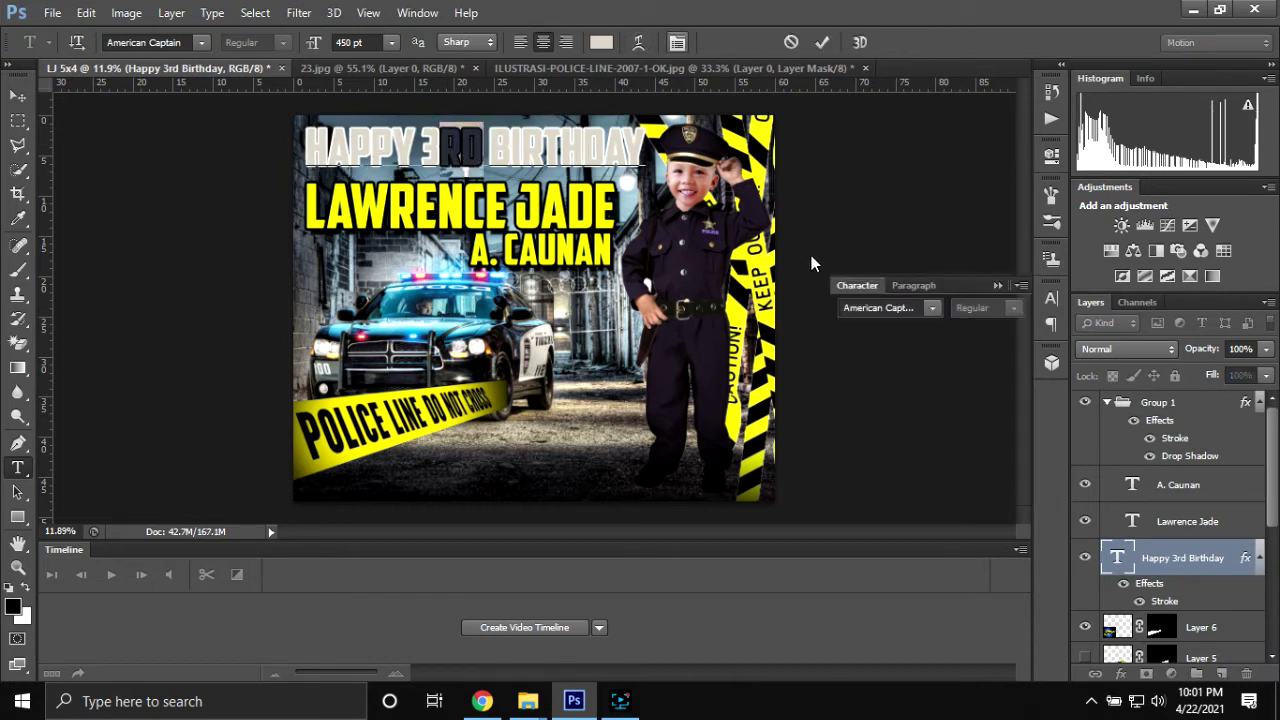
{"action": "left_click", "coordinate": [932, 439]}
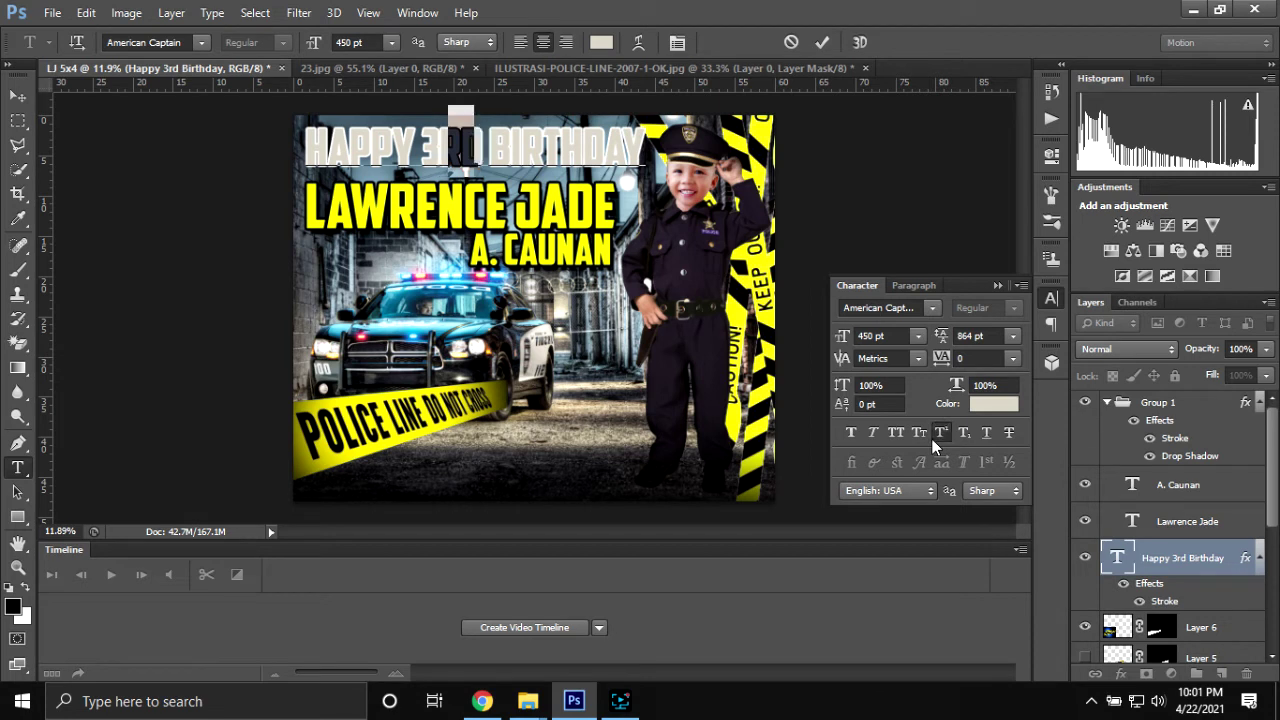
{"action": "left_click", "coordinate": [820, 43]}
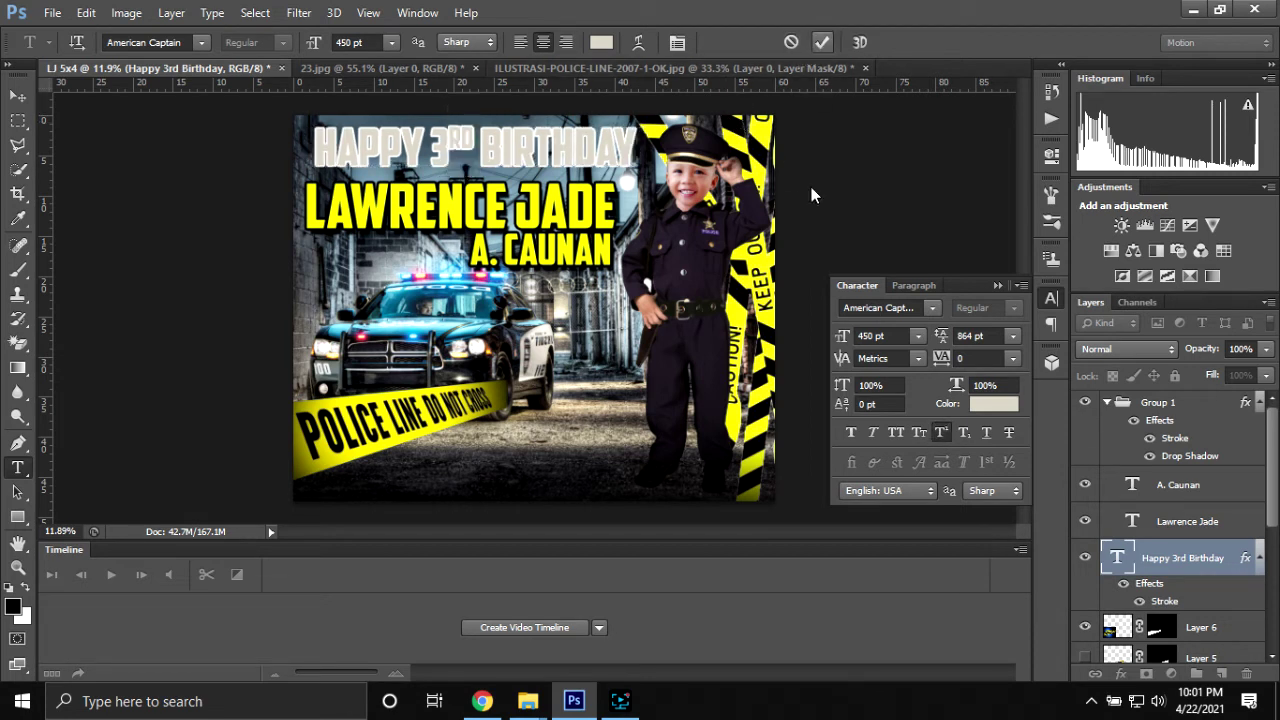
{"action": "left_click", "coordinate": [996, 286]}
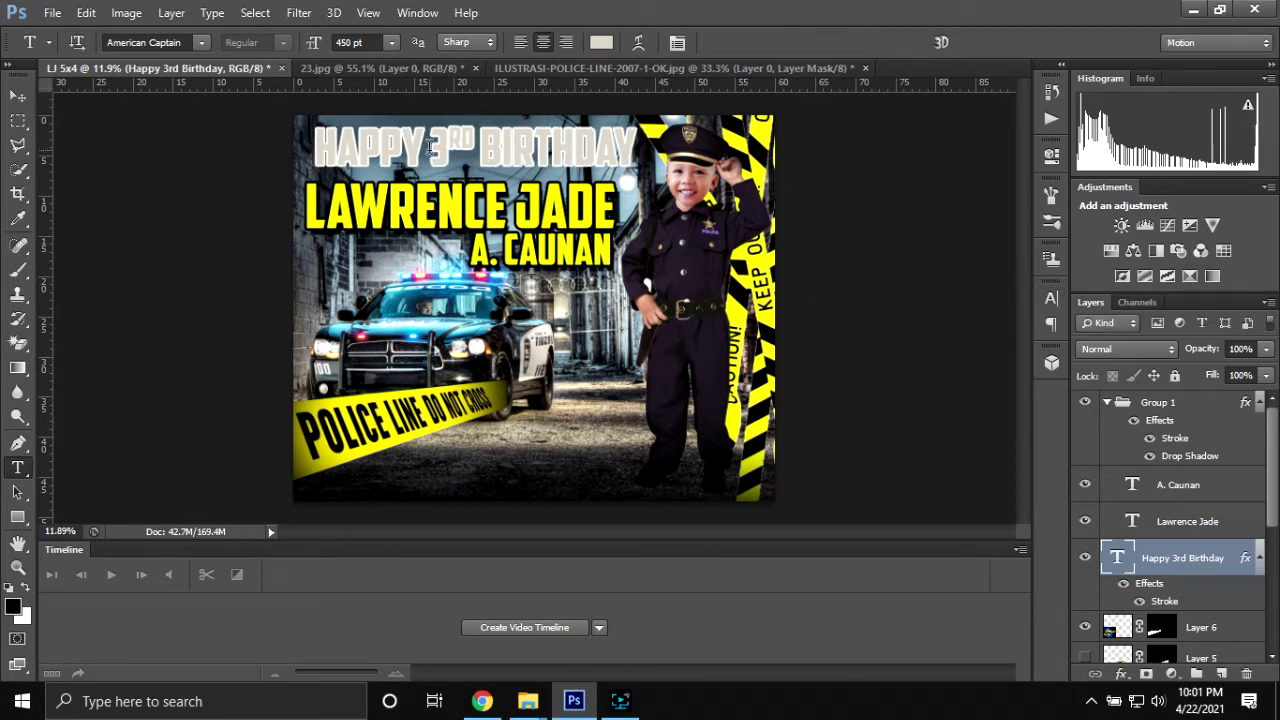
- Nudge the birthday title slightly to the left
{"action": "key", "text": "v"}
{"action": "key", "text": "shift+Left"}
{"action": "key", "text": "shift+Left"}
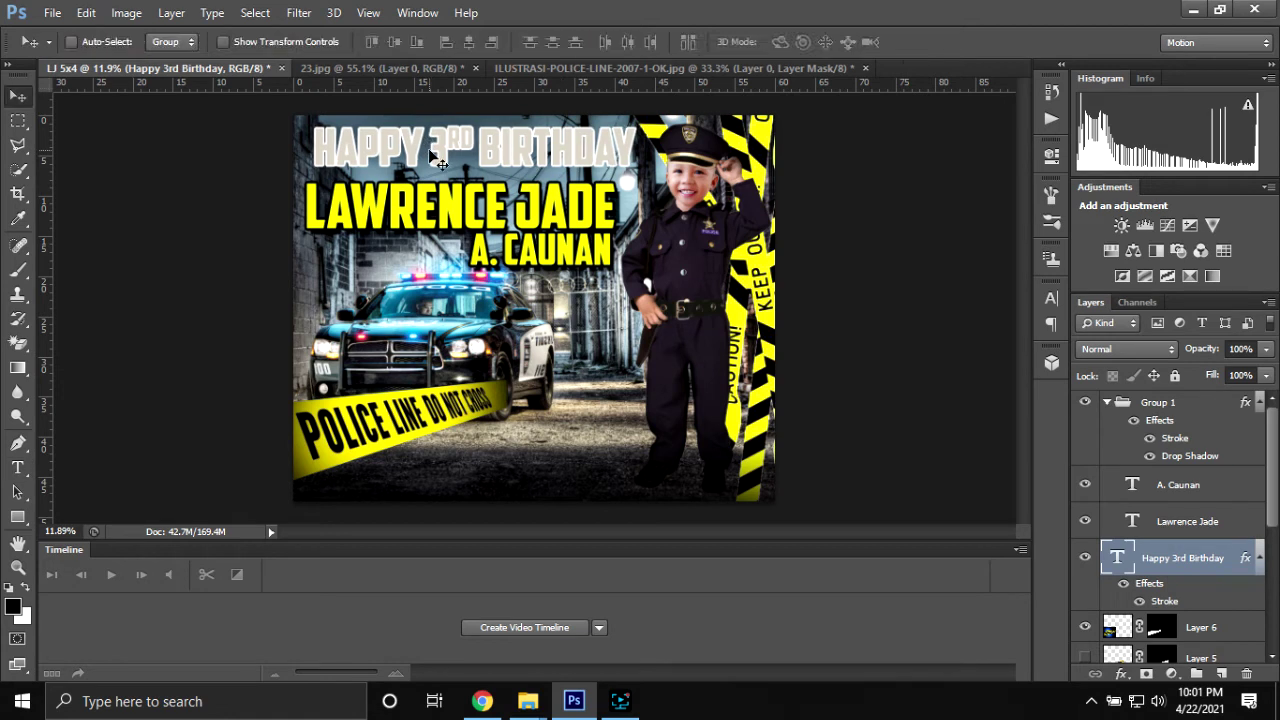
{"action": "key", "text": "shift+Left"}
{"action": "key", "text": "shift+Left"}
{"action": "key", "text": "shift+Left"}
{"action": "key", "text": "shift+Left"}
{"action": "key", "text": "shift+Left"}
{"action": "key", "text": "shift+Left"}
{"action": "key", "text": "shift+Left"}
{"action": "key", "text": "shift+Left"}
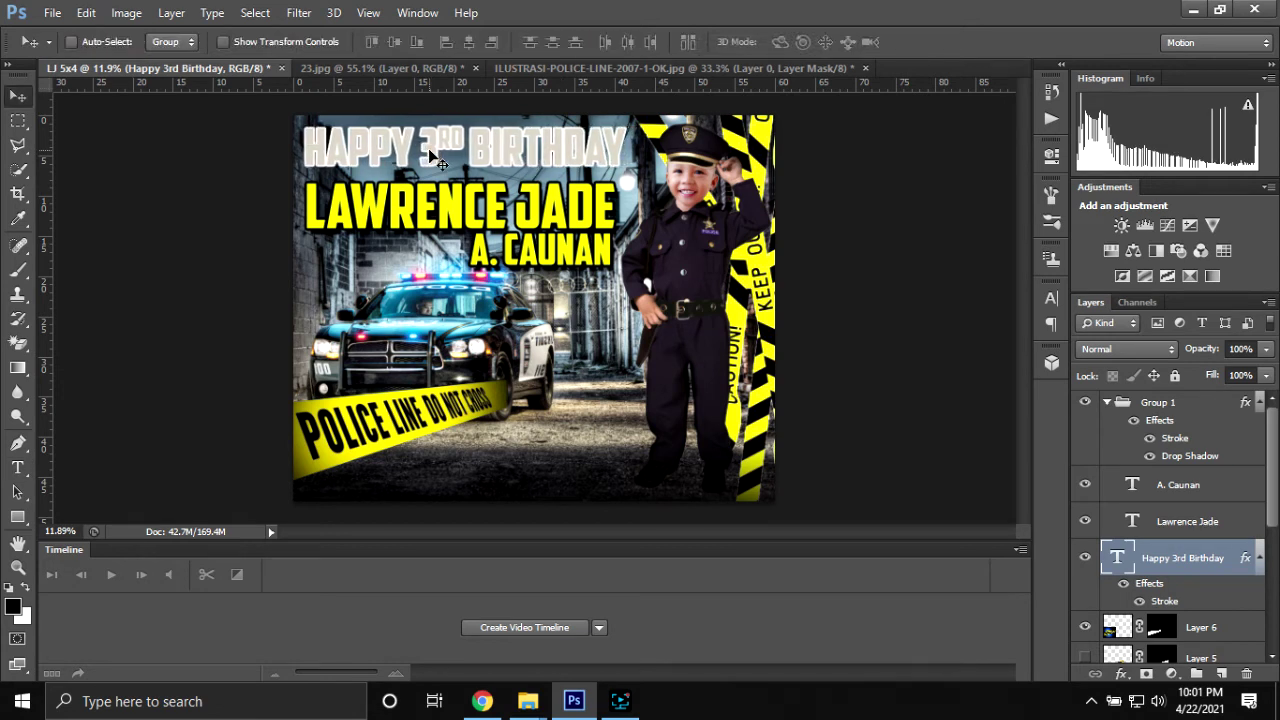
- Recolour all the HAPPY 3RD BIRTHDAY title text from pale beige to bright red (#ff0404)
{"action": "key", "text": "t"}
{"action": "left_click", "coordinate": [432, 150]}
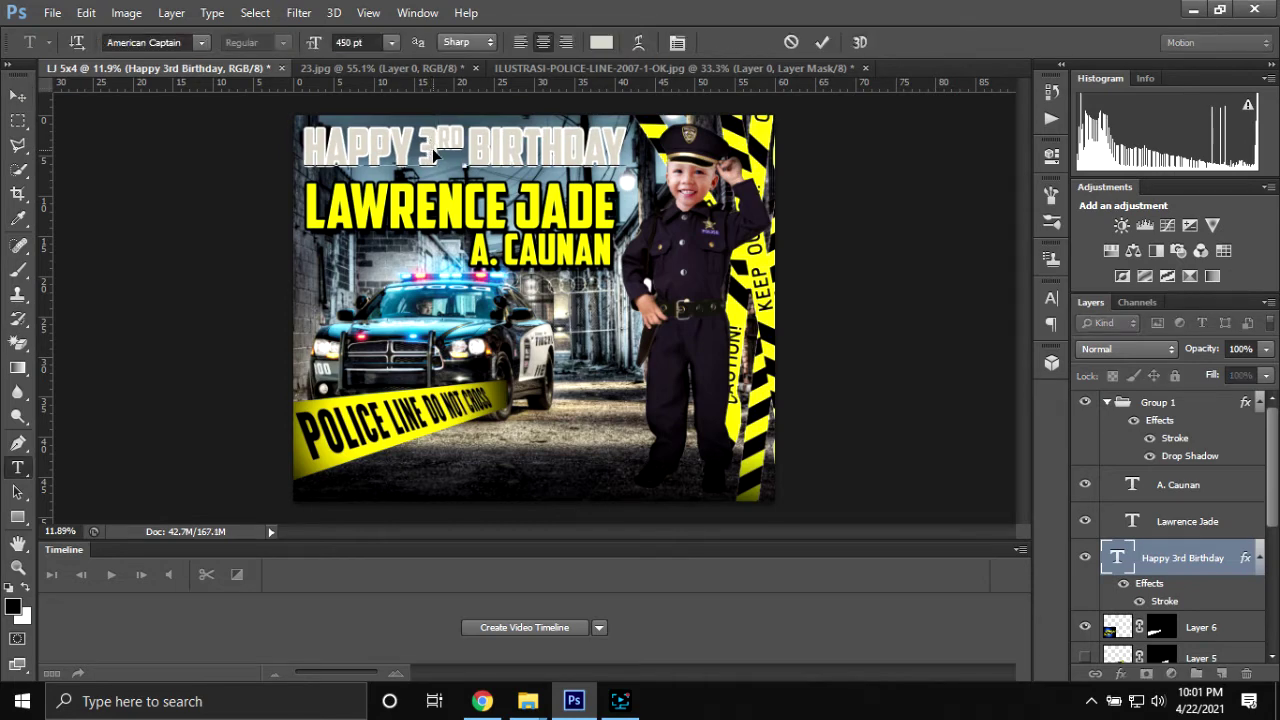
{"action": "key", "text": "ctrl+a"}
{"action": "left_click", "coordinate": [598, 43]}
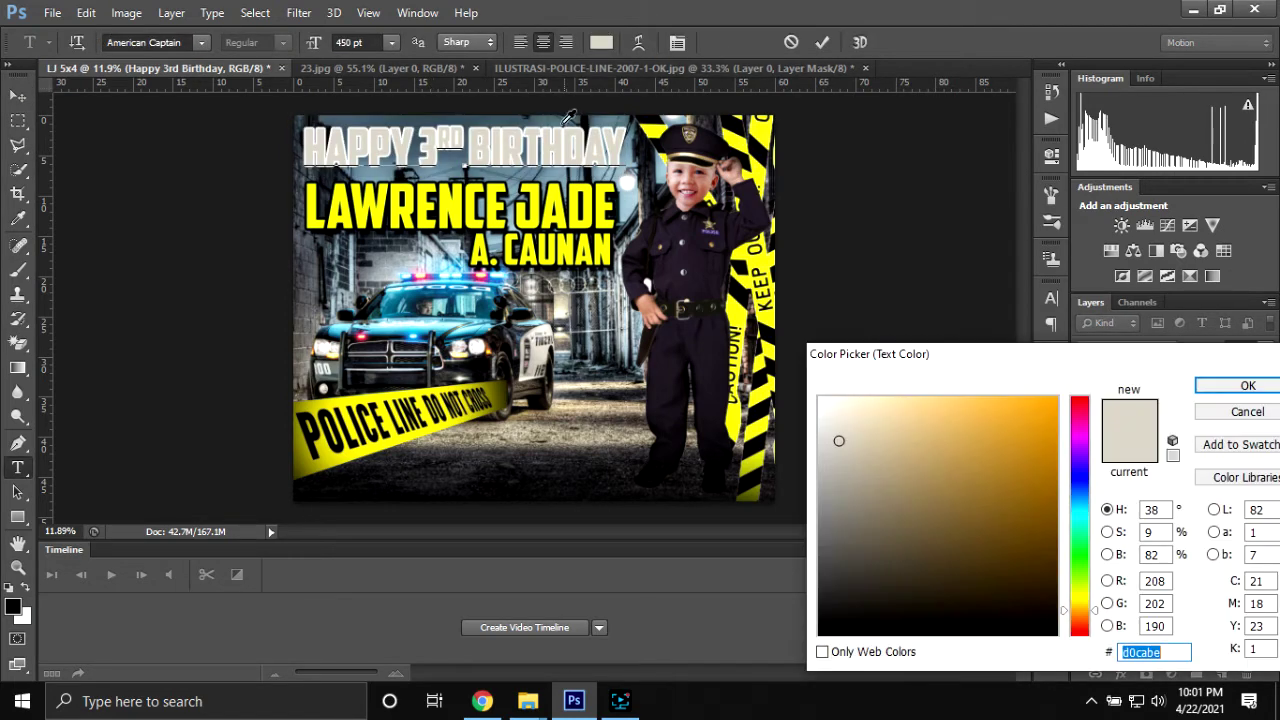
{"action": "left_click", "coordinate": [1086, 406]}
{"action": "left_click_drag", "start_coordinate": [1086, 404], "coordinate": [1082, 397]}
{"action": "left_click", "coordinate": [1053, 397]}
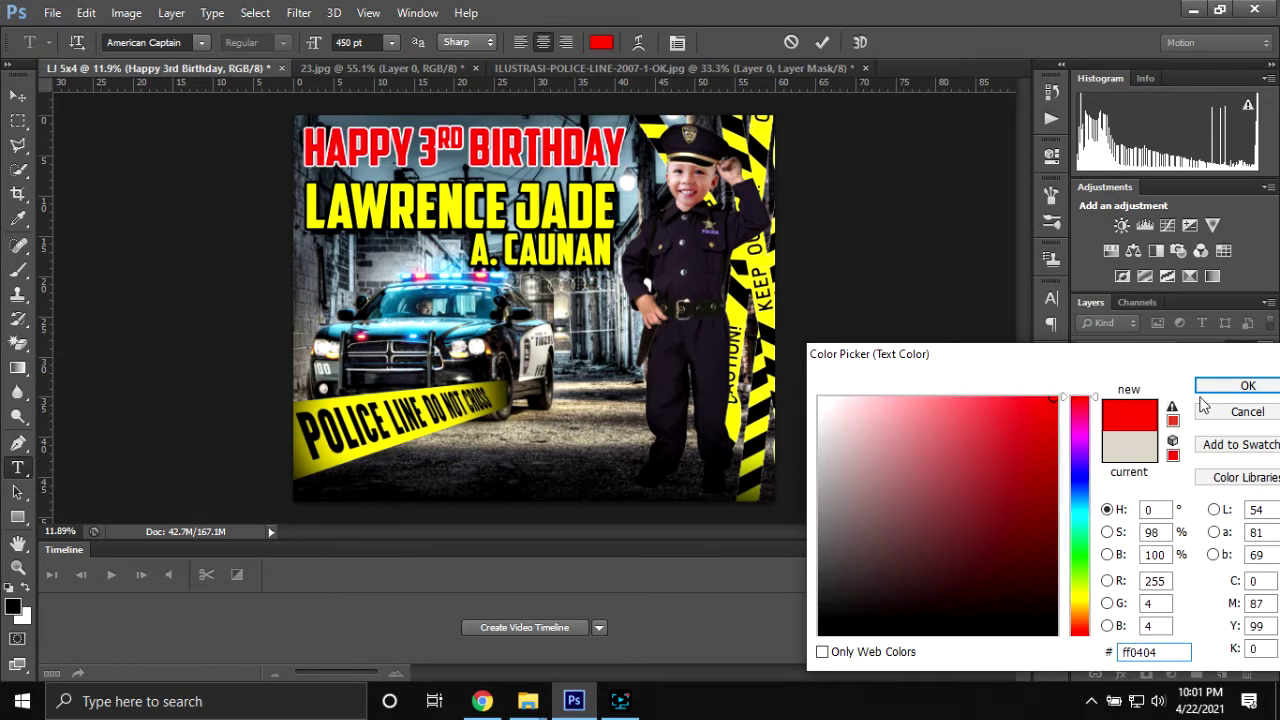
{"action": "left_click", "coordinate": [1247, 386]}
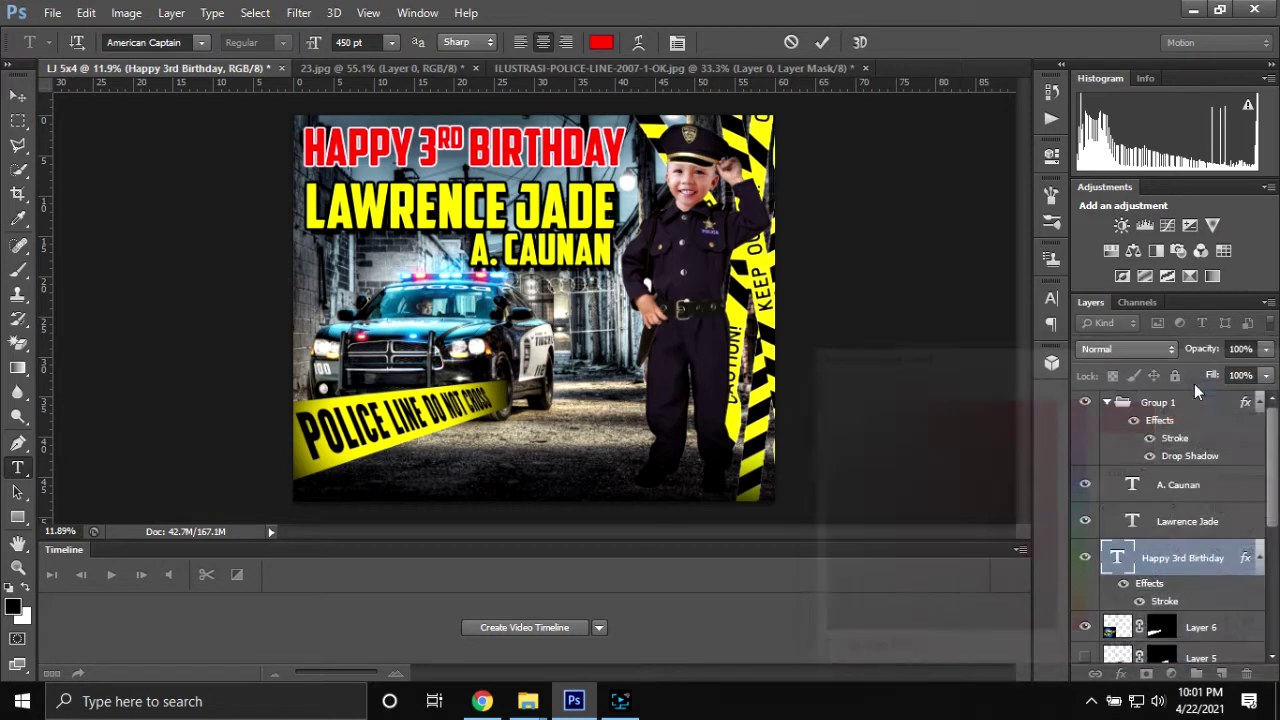
{"action": "left_click", "coordinate": [1208, 603]}
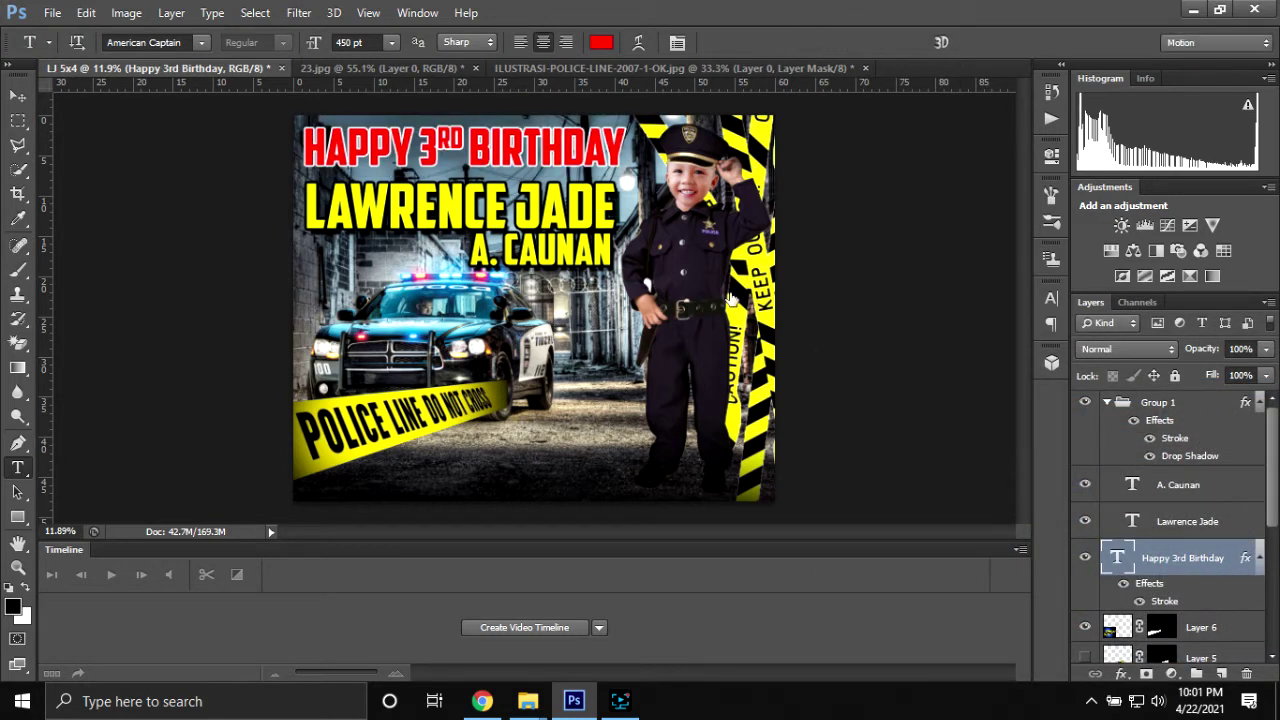
{"action": "double_click", "coordinate": [1170, 601]}
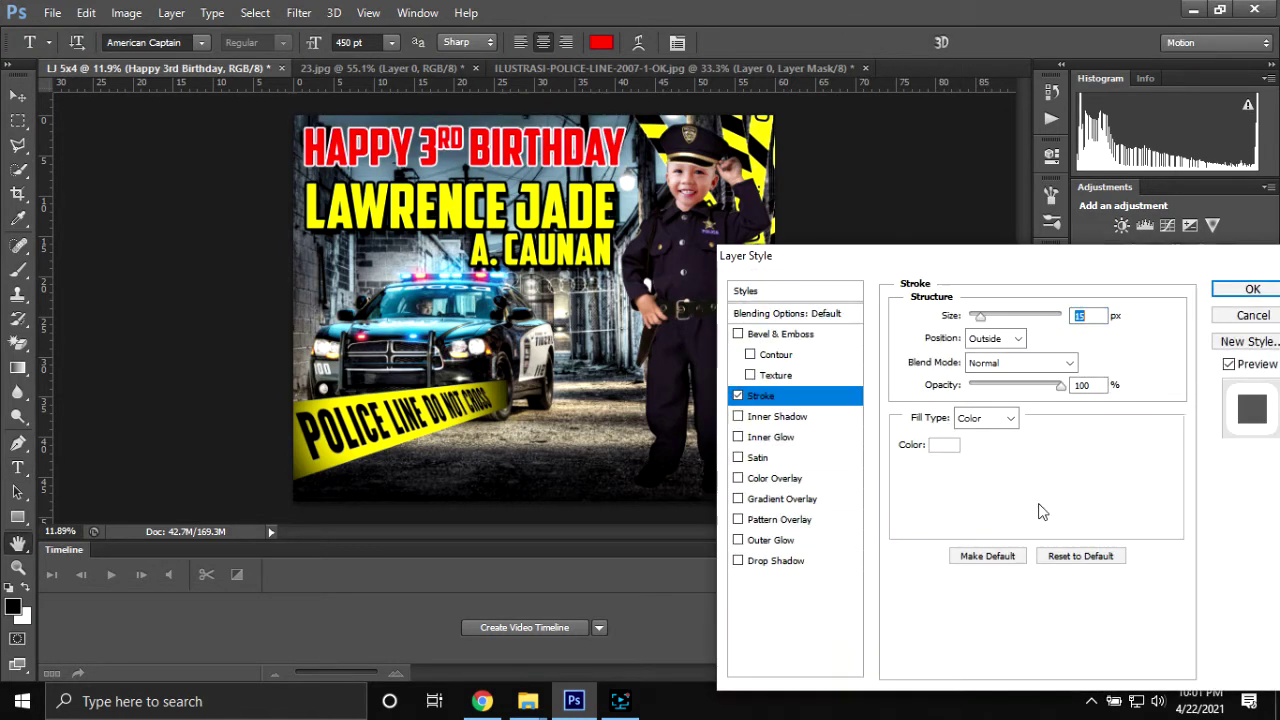
{"action": "left_click", "coordinate": [944, 445]}
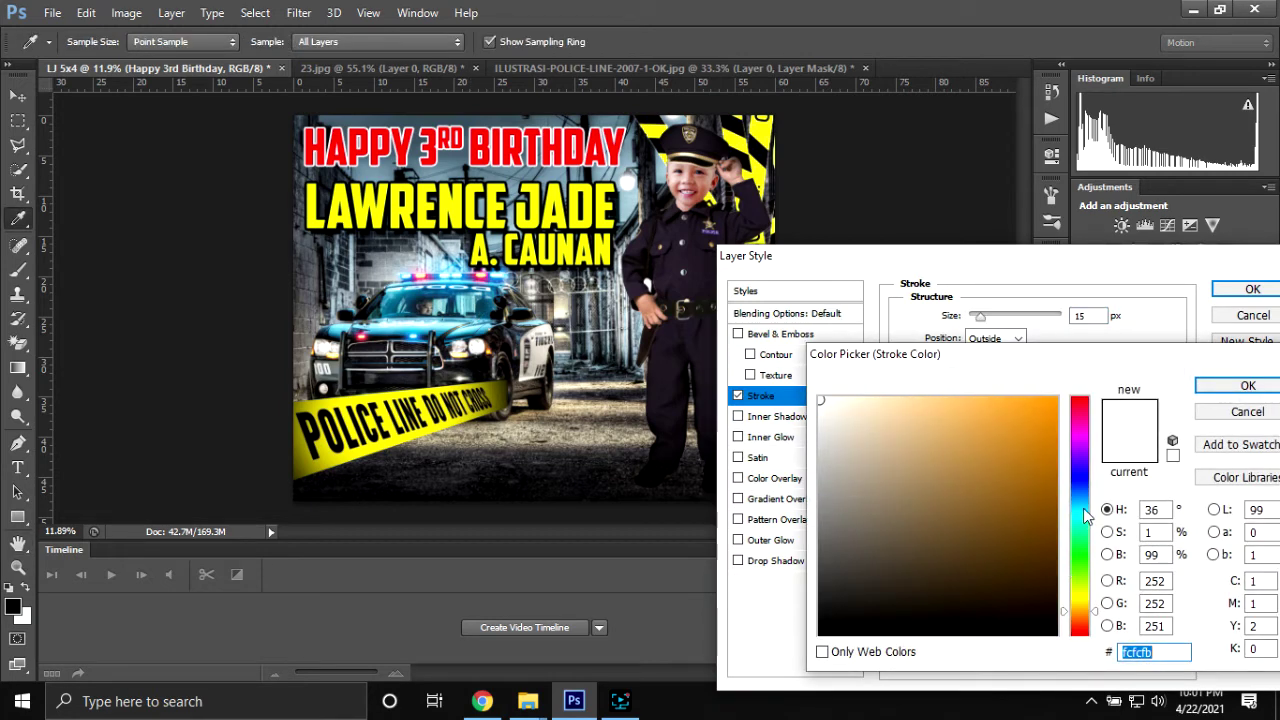
{"action": "left_click_drag", "start_coordinate": [1072, 484], "coordinate": [1072, 478]}
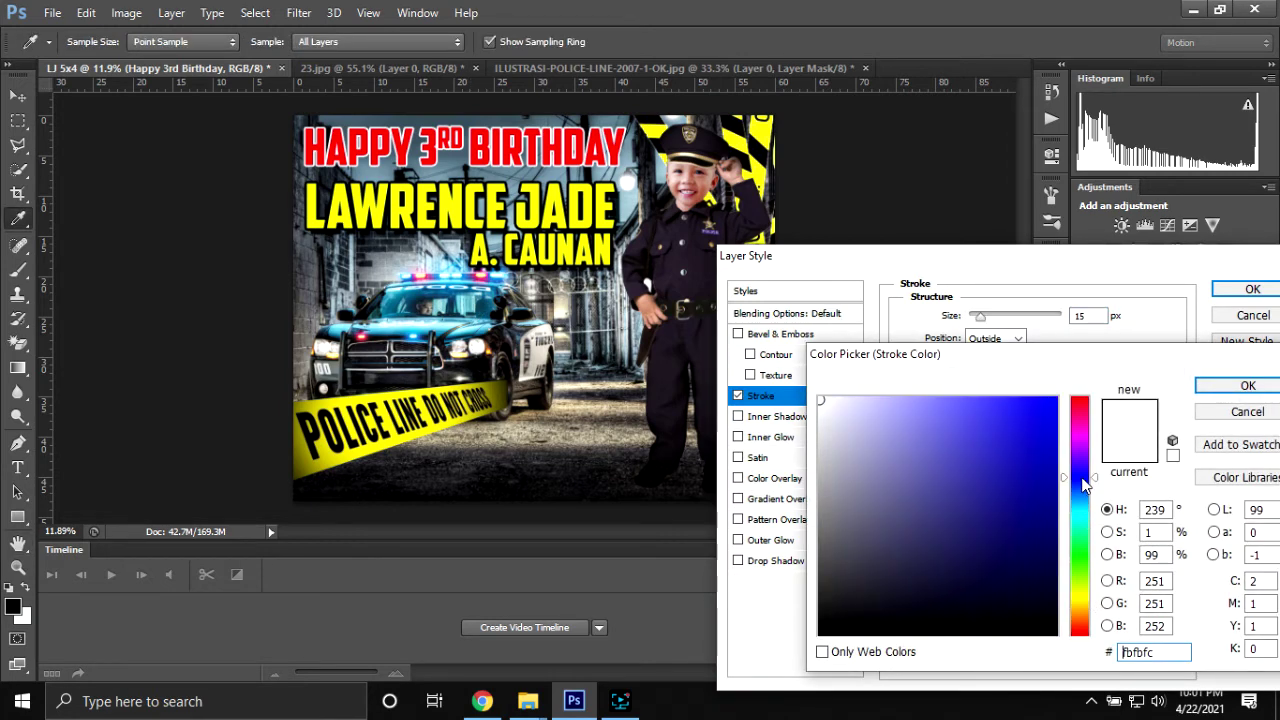
{"action": "left_click", "coordinate": [1056, 400]}
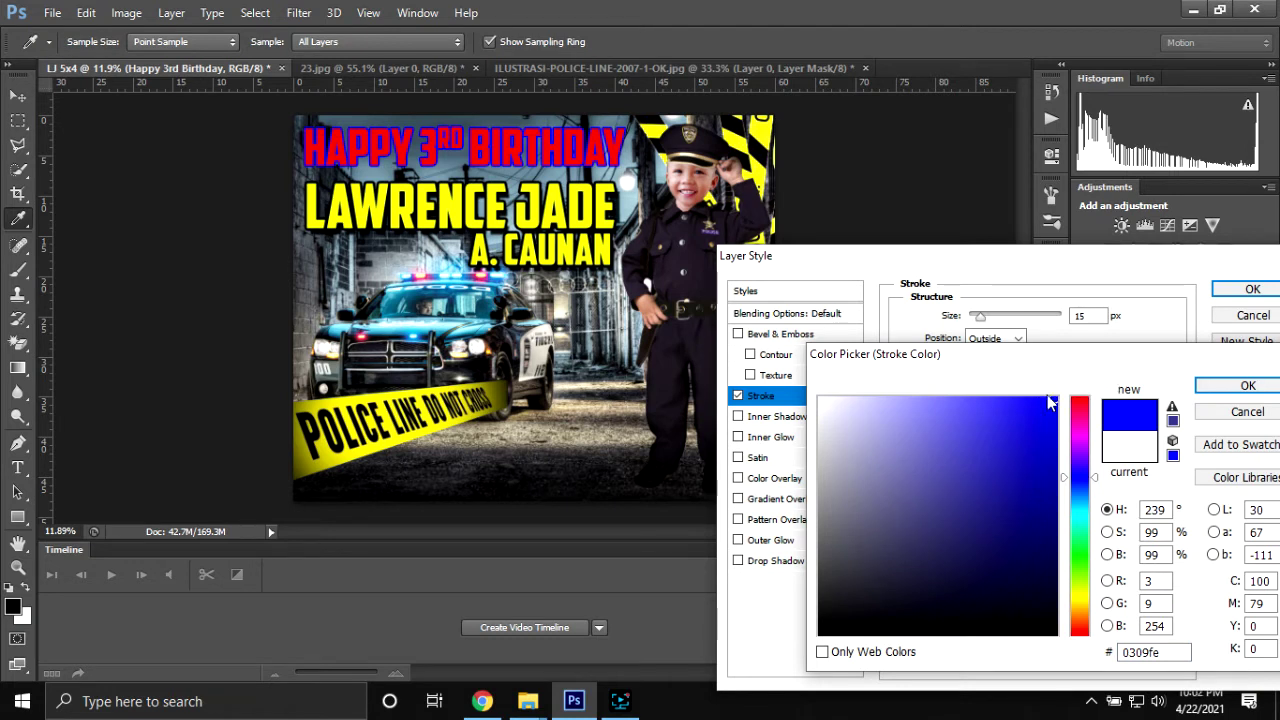
{"action": "left_click", "coordinate": [823, 397]}
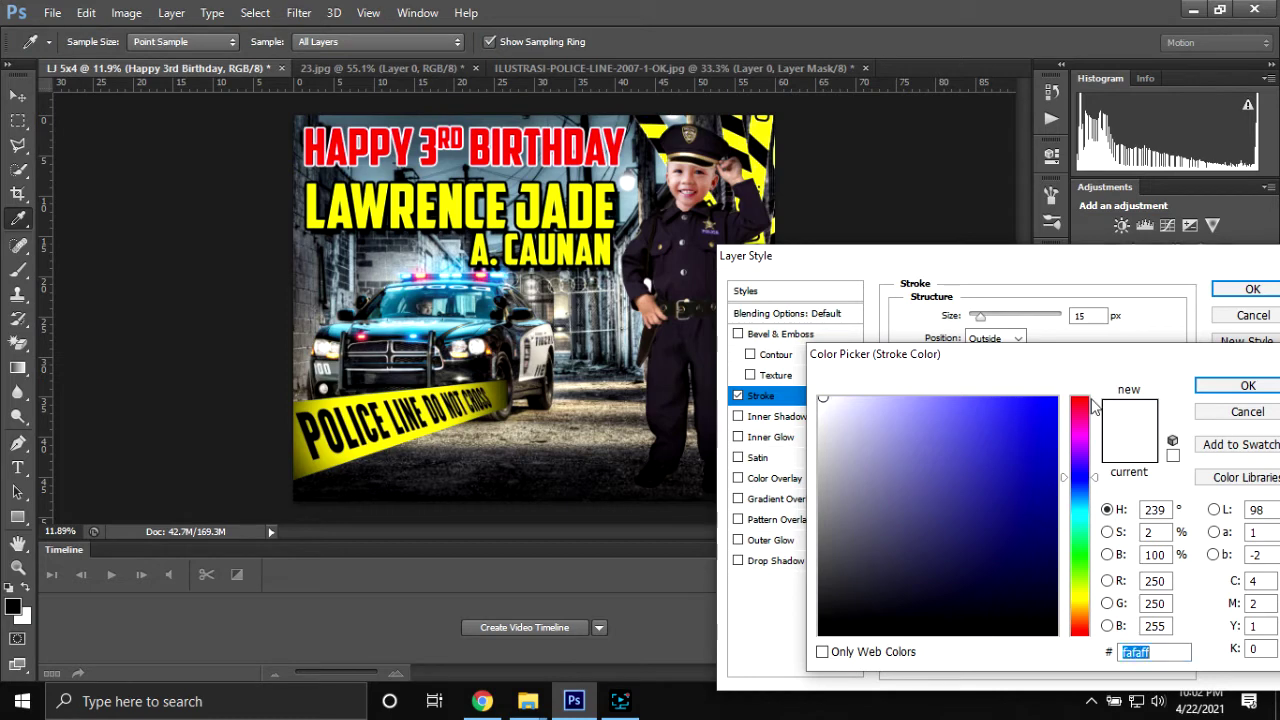
{"action": "left_click", "coordinate": [1248, 386]}
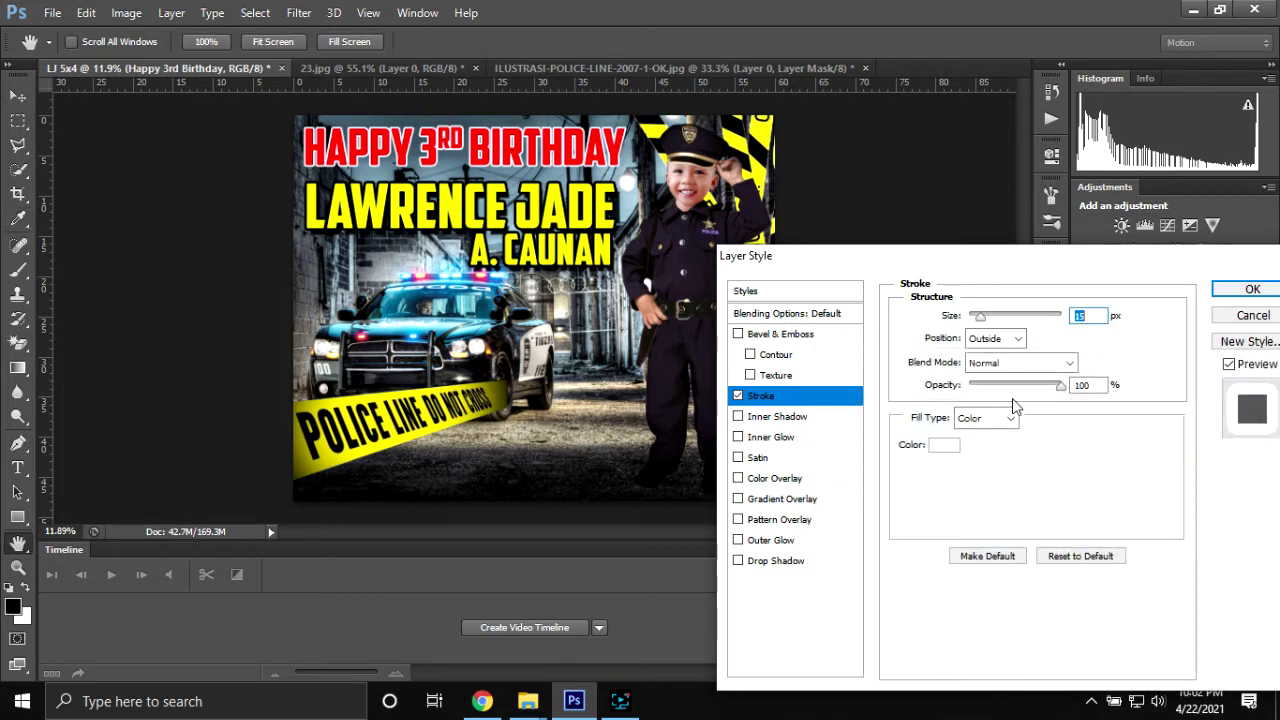
{"action": "left_click", "coordinate": [816, 441]}
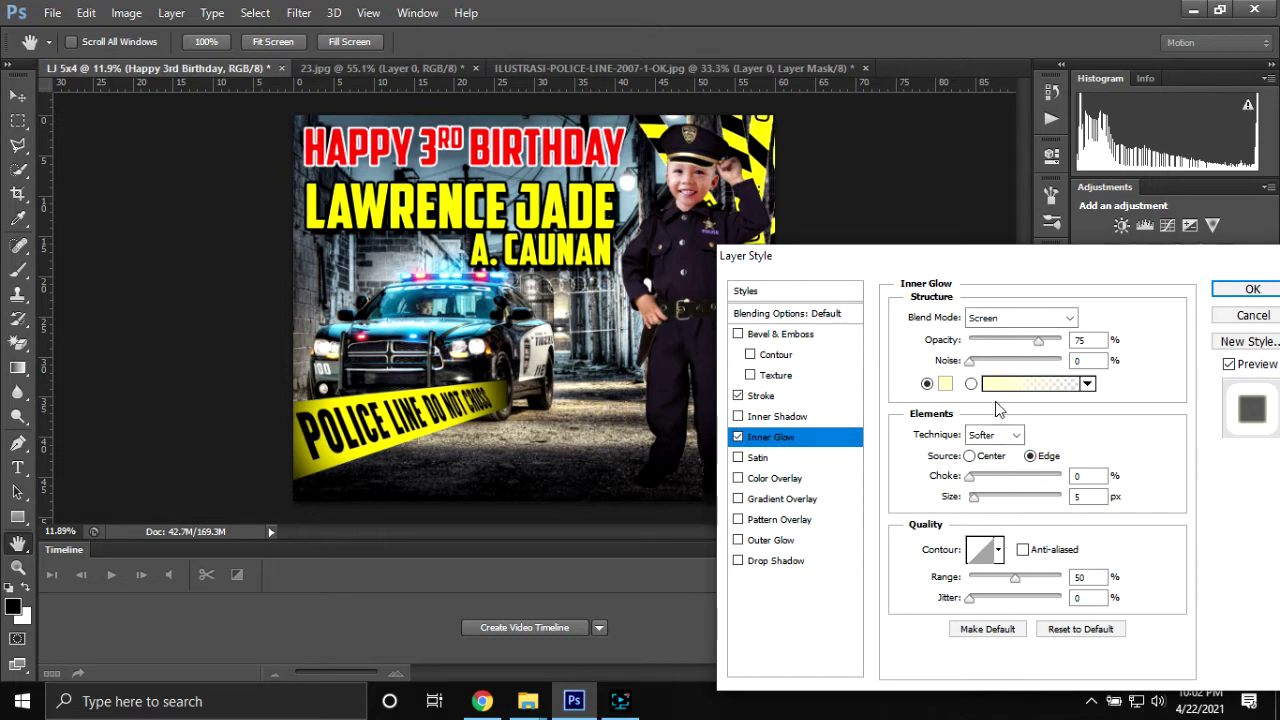
{"action": "left_click", "coordinate": [1252, 316]}
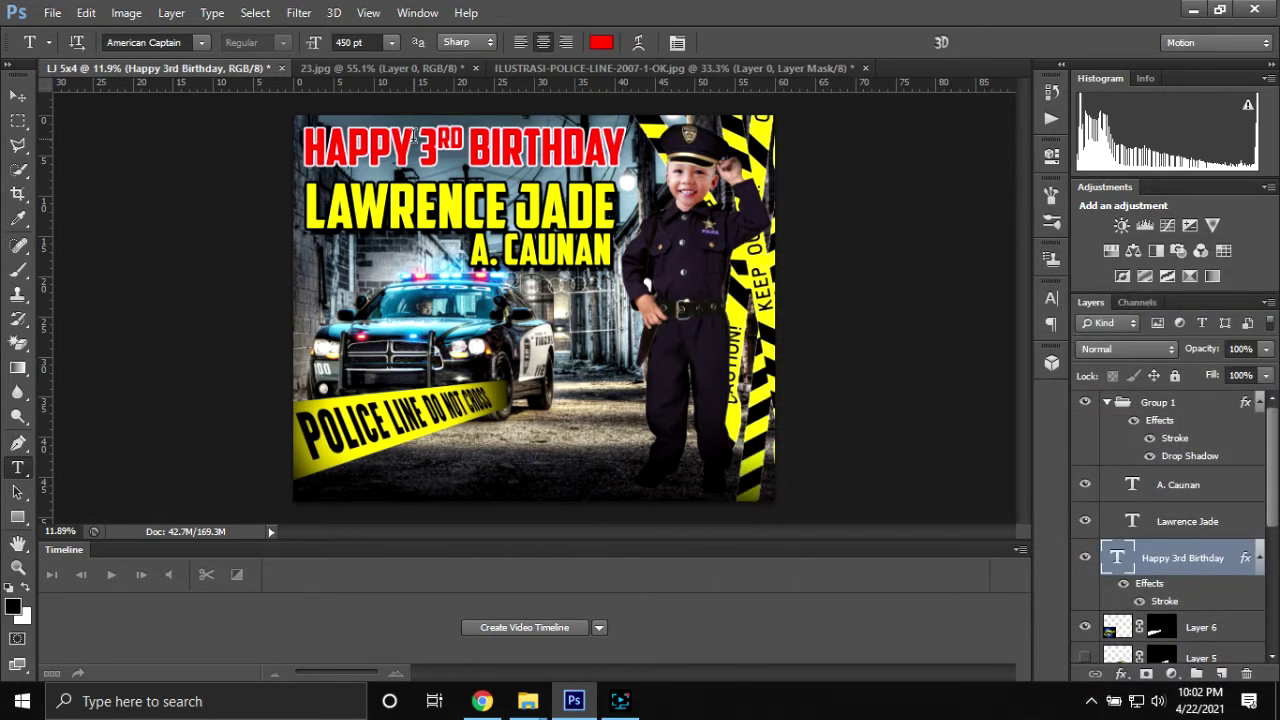
- Change the whole birthday title text colour to black, sampled from the image
{"action": "left_click", "coordinate": [411, 137]}
{"action": "key", "text": "ctrl+a"}
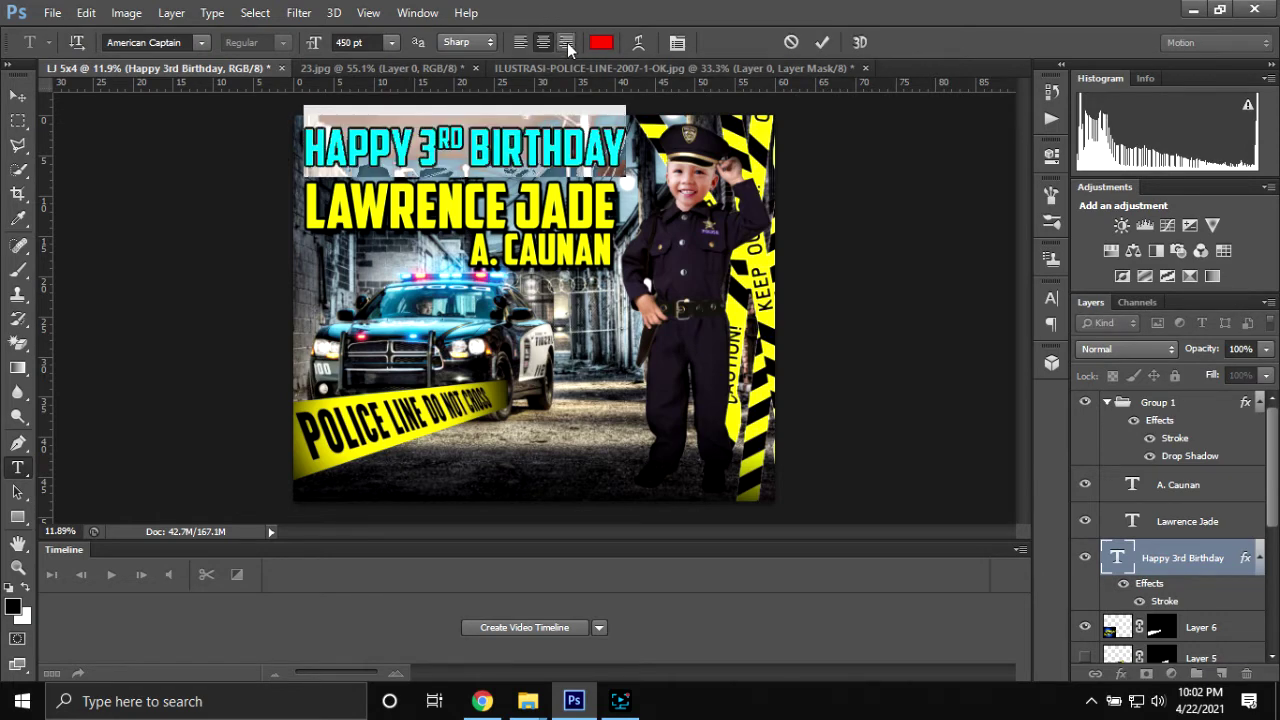
{"action": "left_click", "coordinate": [601, 42]}
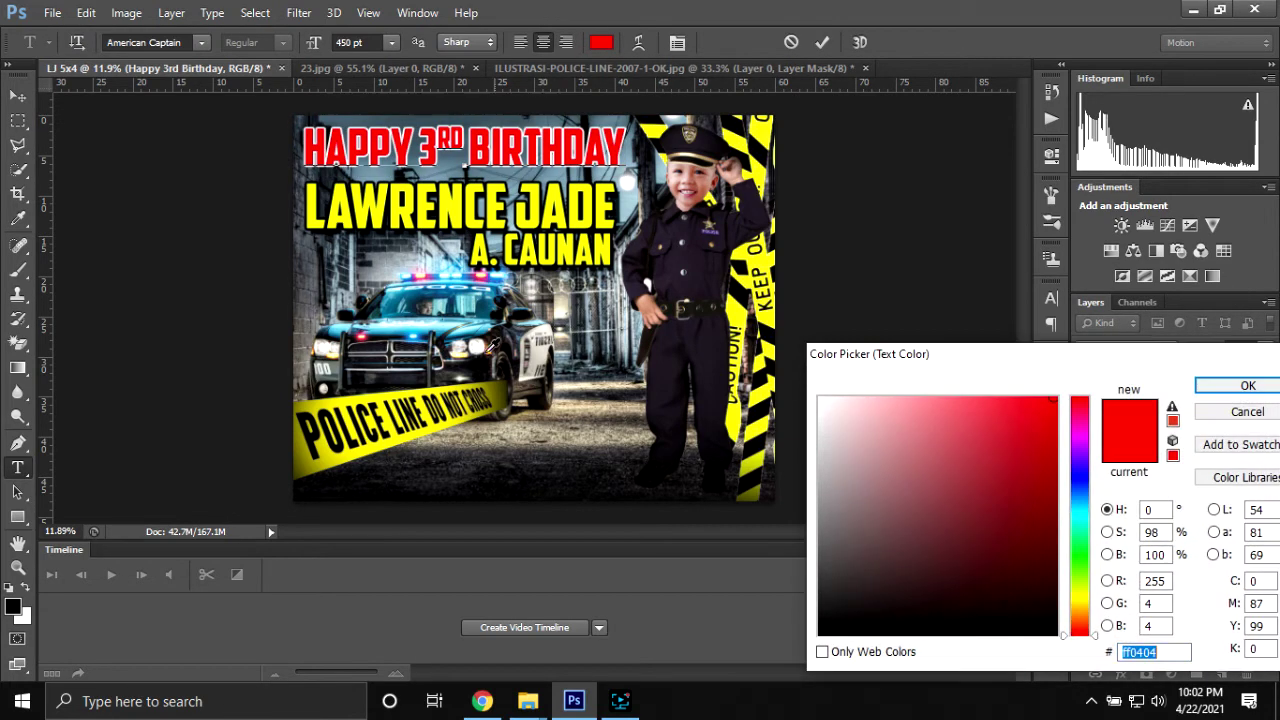
{"action": "left_click", "coordinate": [778, 400]}
{"action": "left_click", "coordinate": [1240, 386]}
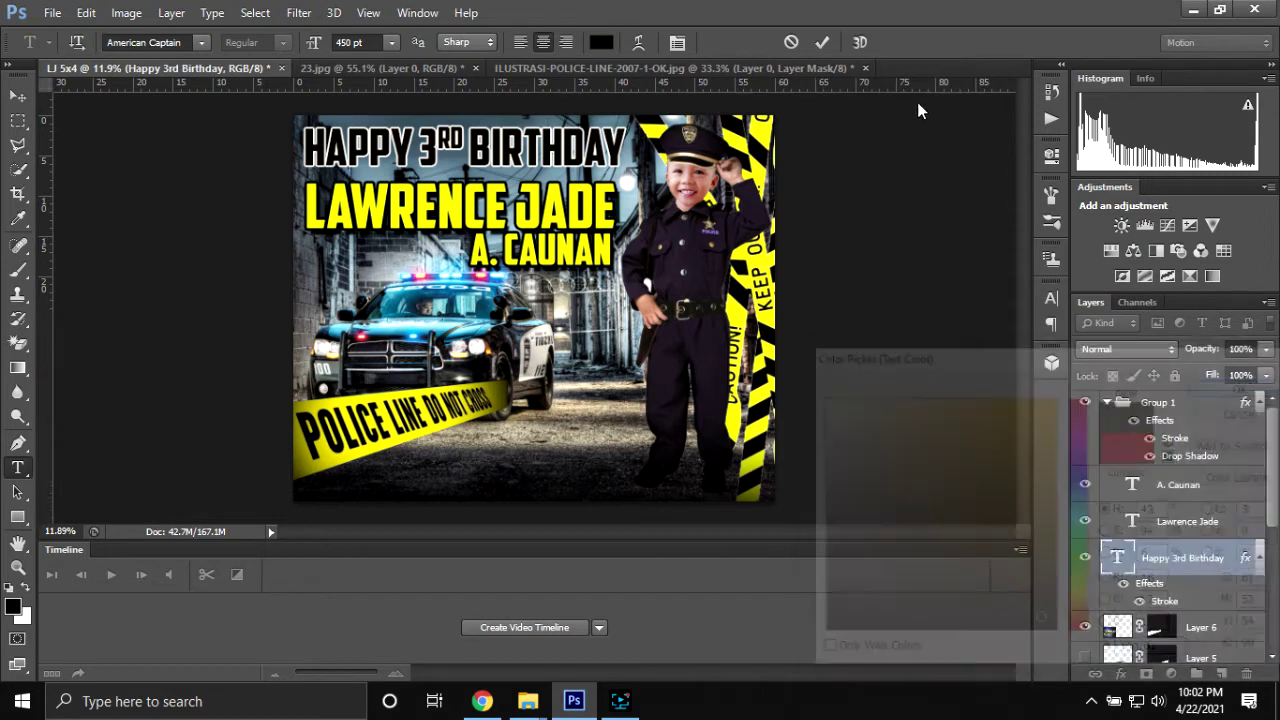
{"action": "left_click", "coordinate": [822, 42]}
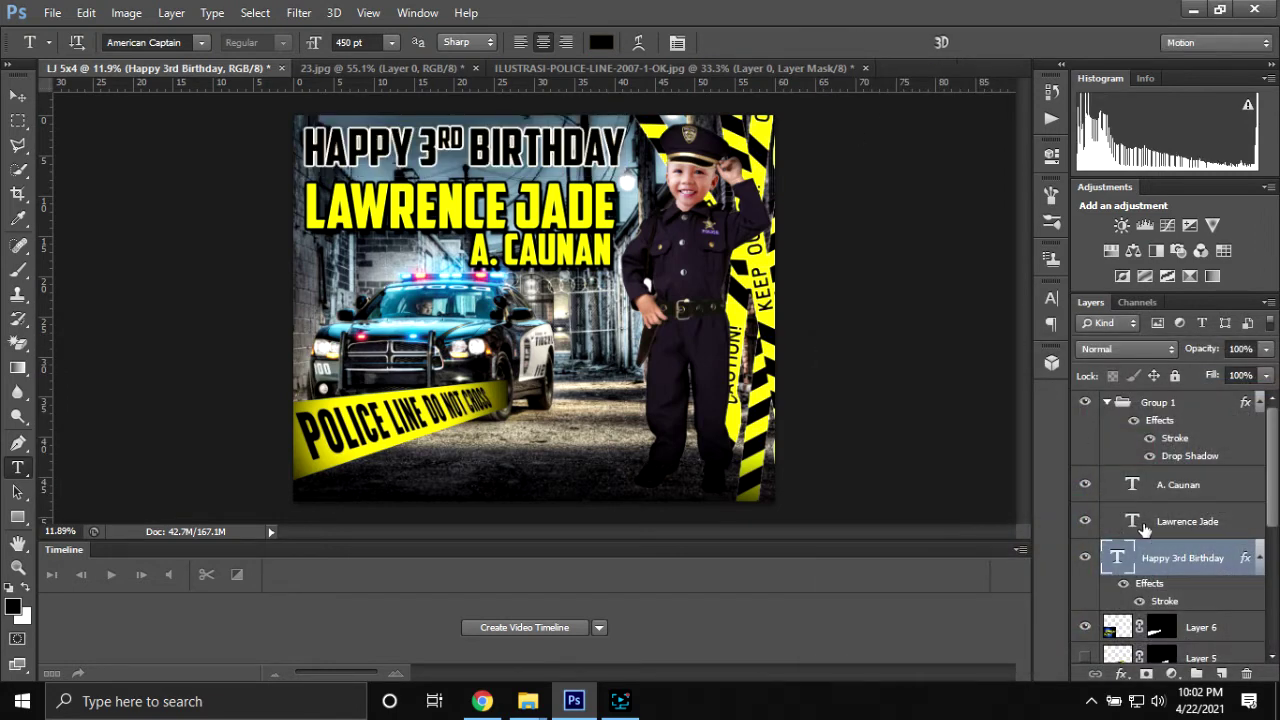
- Make the title's Stroke yellow (#fffc26) sampled from the caution tape, at 20 px
{"action": "double_click", "coordinate": [1205, 592]}
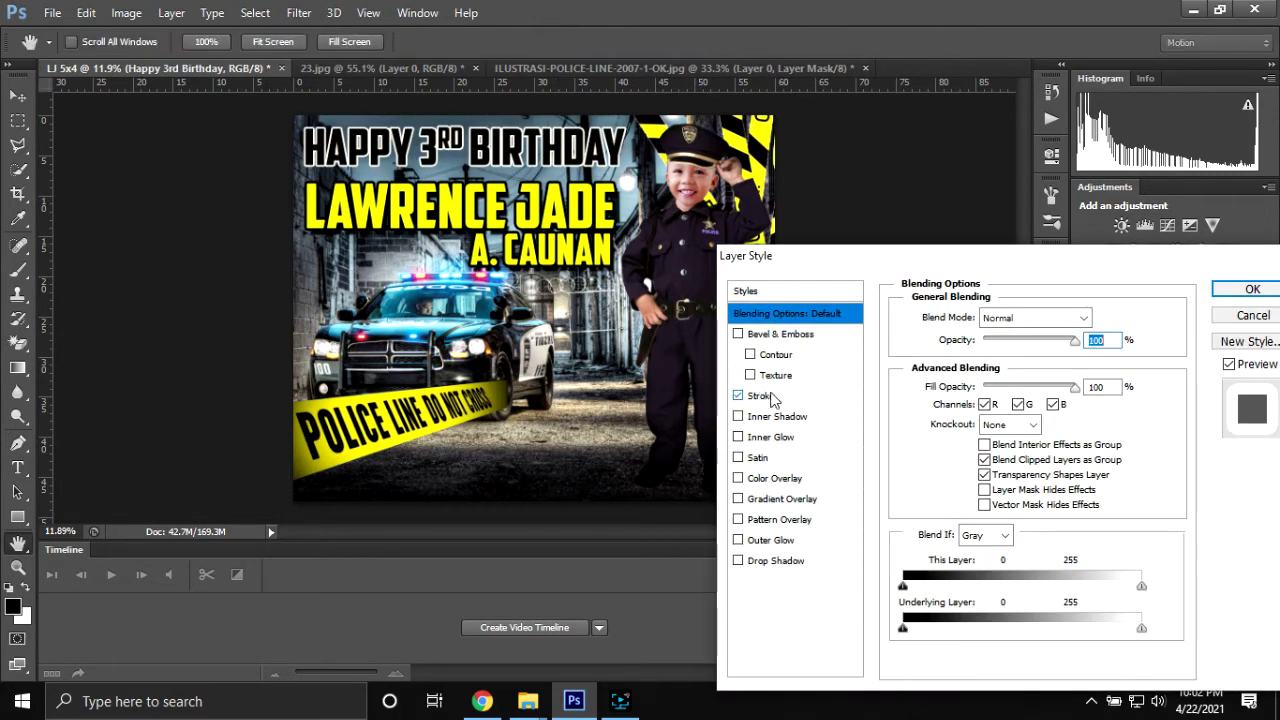
{"action": "left_click", "coordinate": [760, 396]}
{"action": "left_click", "coordinate": [925, 443]}
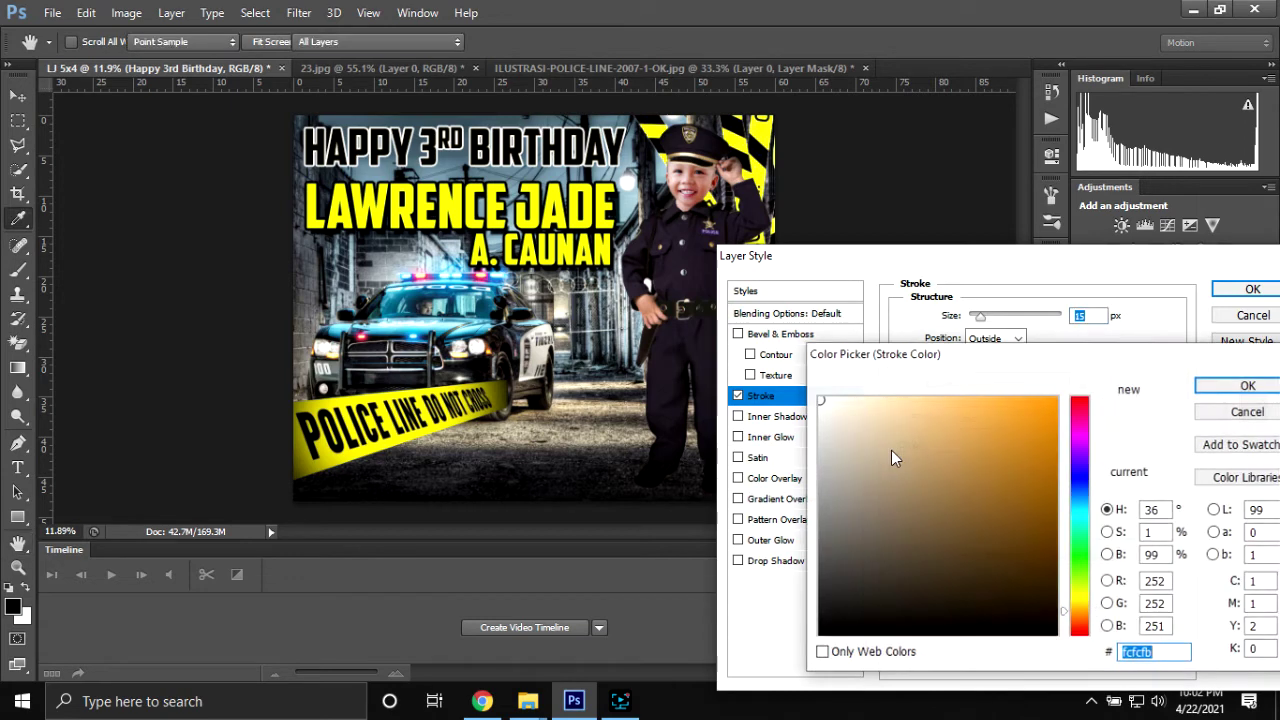
{"action": "left_click", "coordinate": [772, 131]}
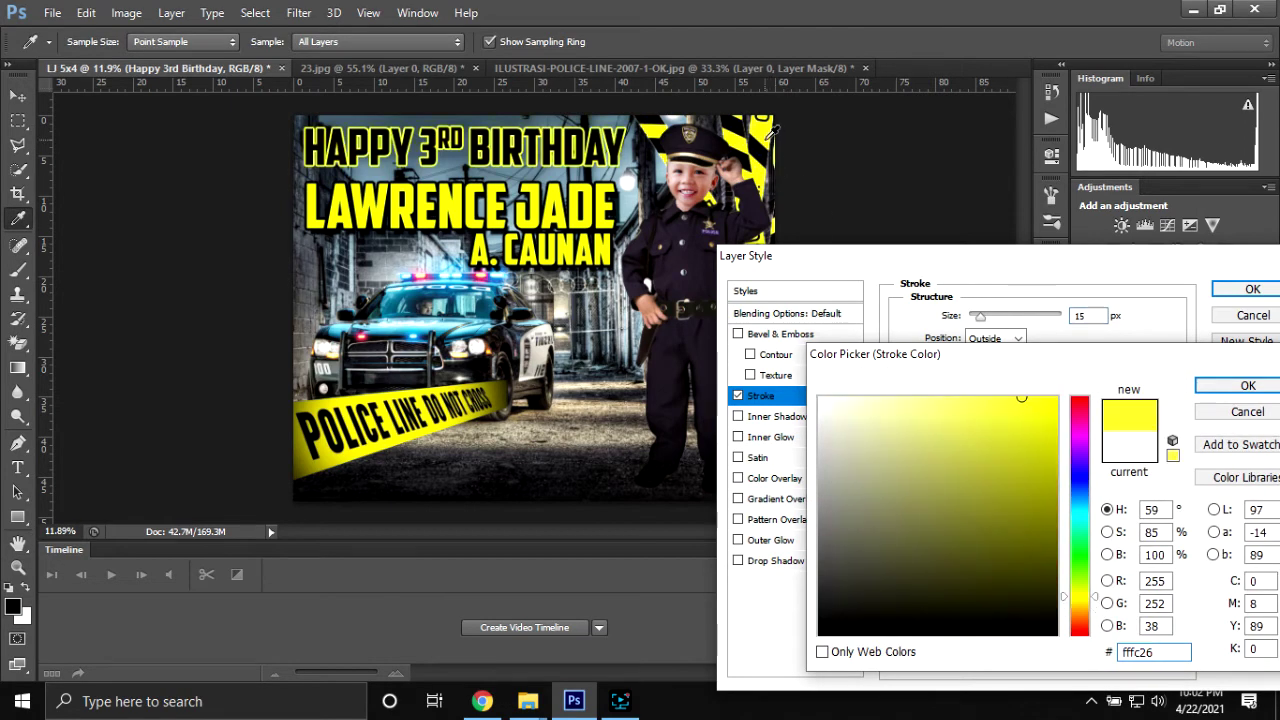
{"action": "left_click", "coordinate": [1226, 390]}
{"action": "key", "text": "Up"}
{"action": "key", "text": "Up"}
{"action": "key", "text": "Up"}
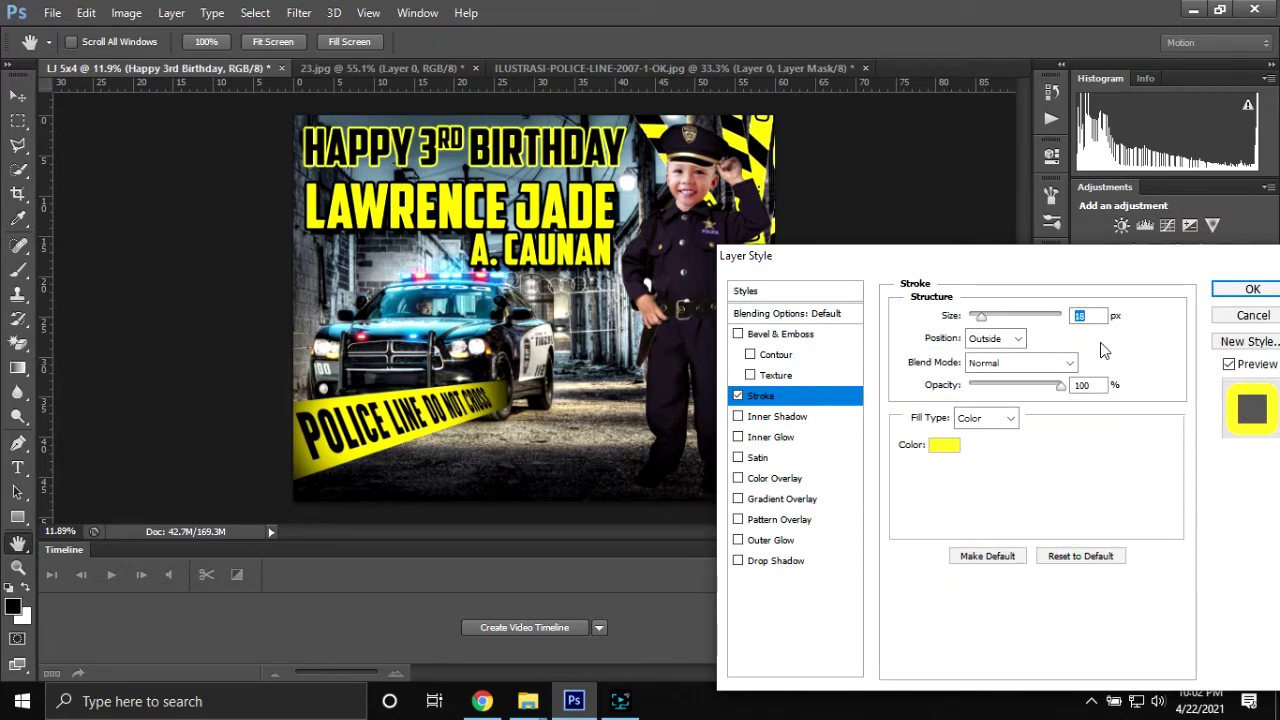
{"action": "key", "text": "Up"}
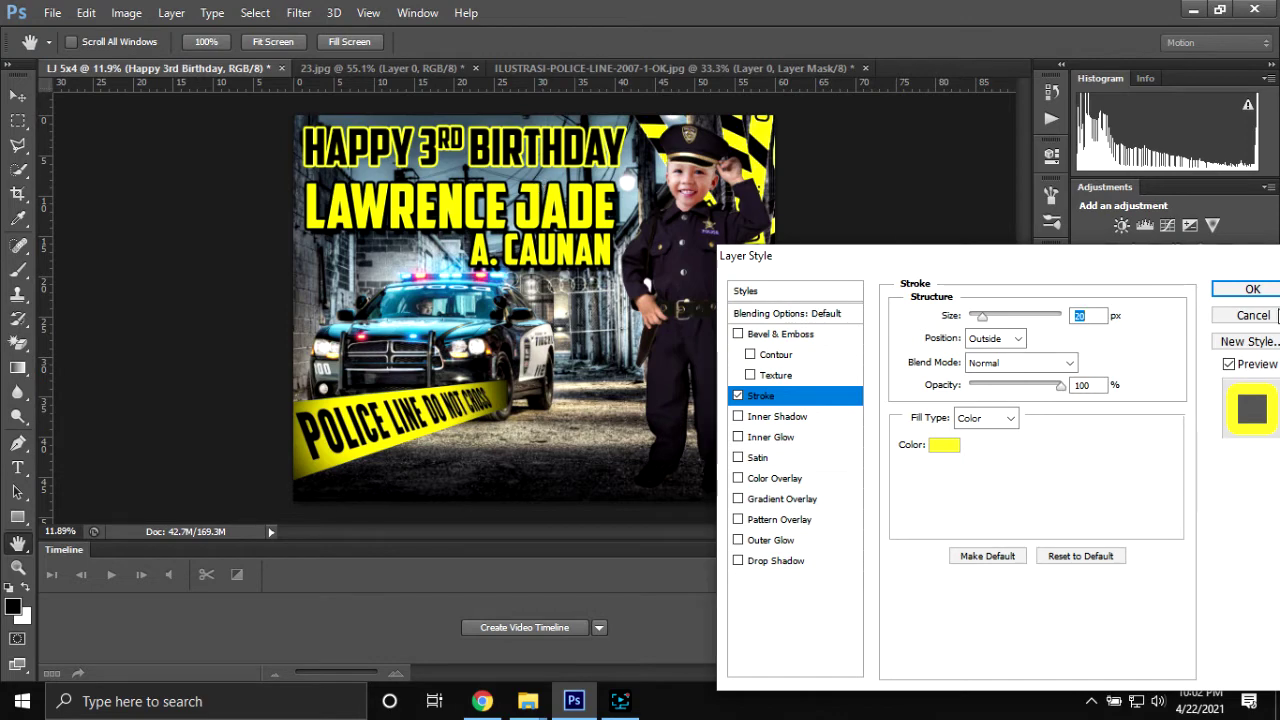
{"action": "left_click", "coordinate": [1252, 289]}
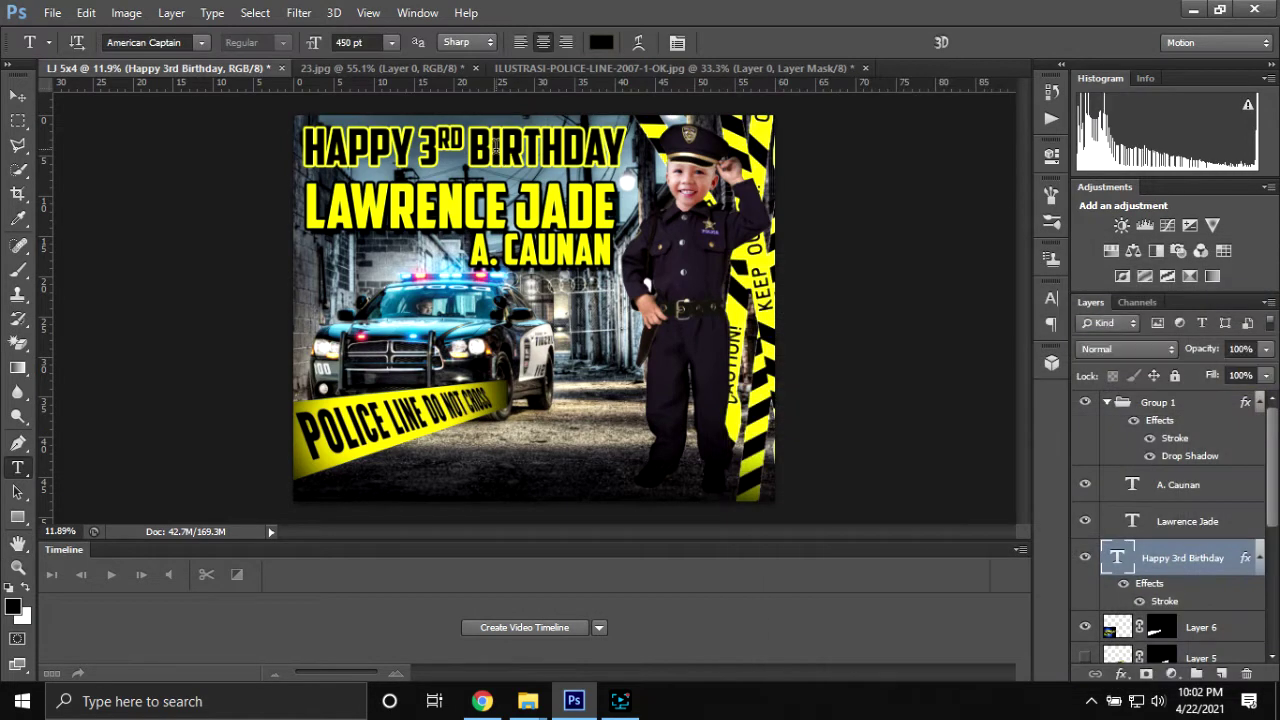
- Recolour all the HAPPY 3RD BIRTHDAY lettering from black to red (#fa0107)
{"action": "left_click", "coordinate": [493, 147]}
{"action": "key", "text": "ctrl+a"}
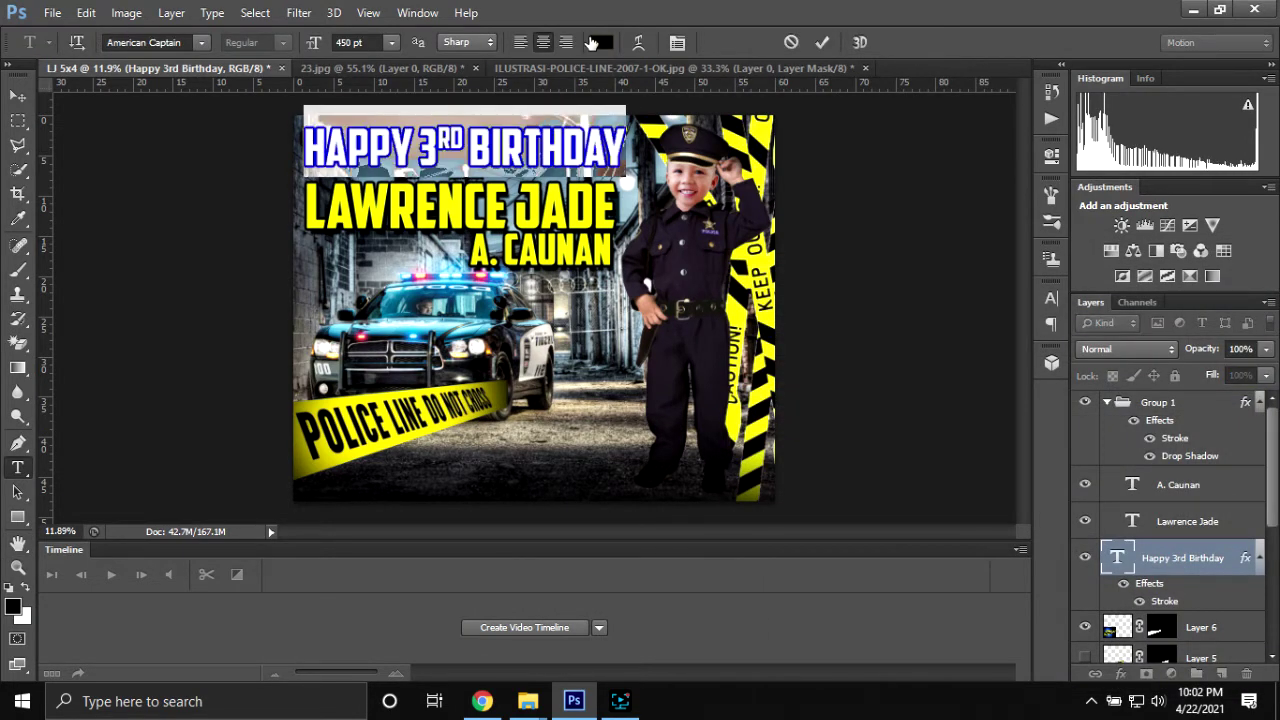
{"action": "left_click", "coordinate": [598, 42]}
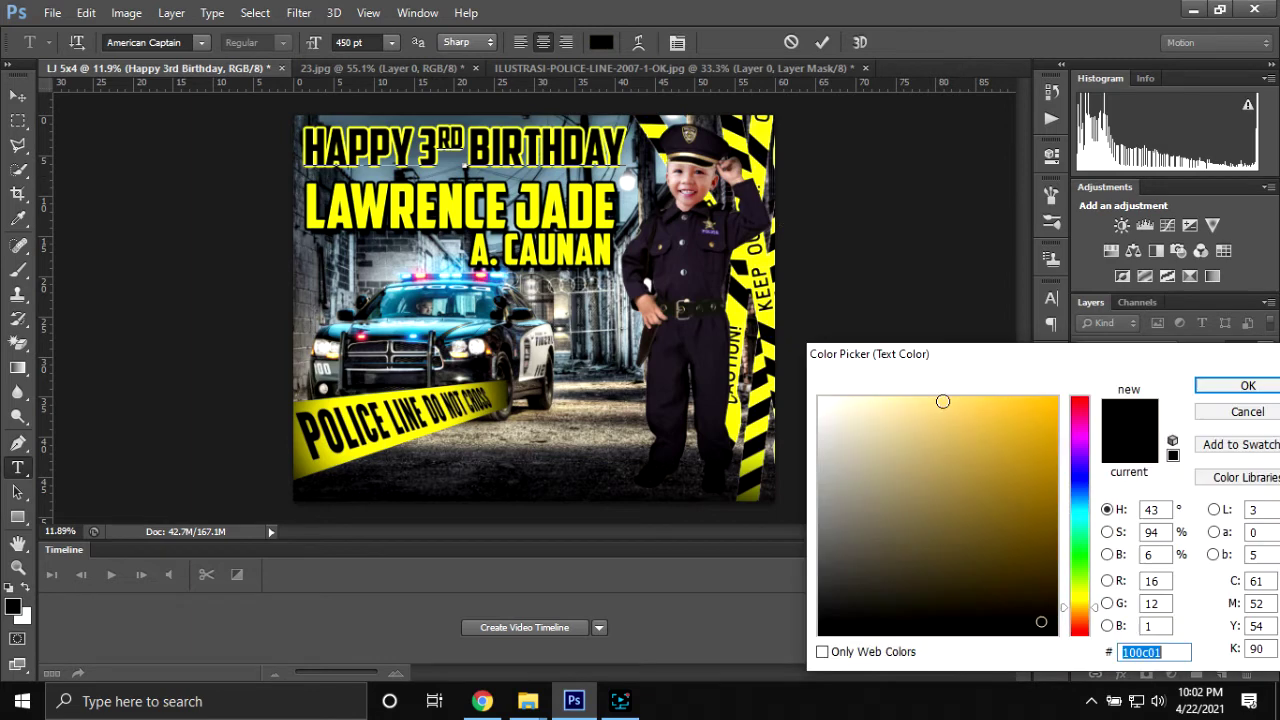
{"action": "left_click", "coordinate": [1080, 398]}
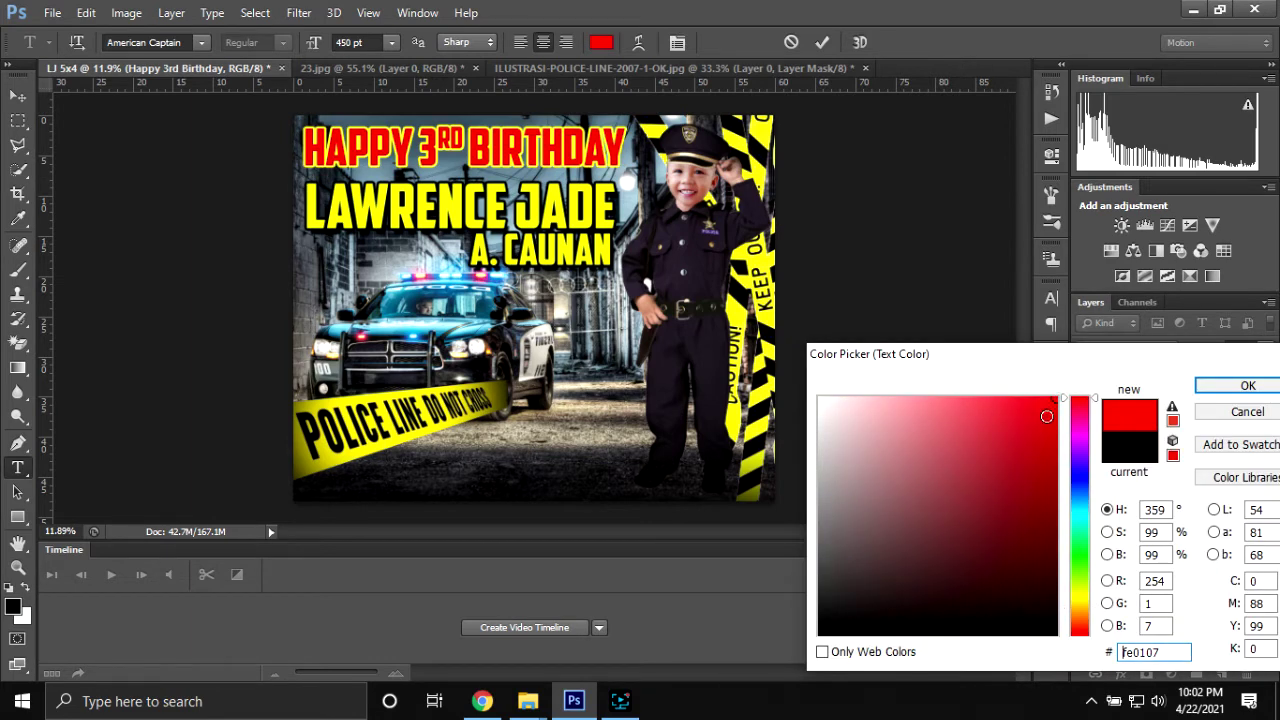
{"action": "mouse_move", "coordinate": [1056, 398]}
{"action": "left_mouse_down"}
{"action": "mouse_move", "coordinate": [1057, 422]}
{"action": "mouse_move", "coordinate": [1055, 400]}
{"action": "left_mouse_up"}
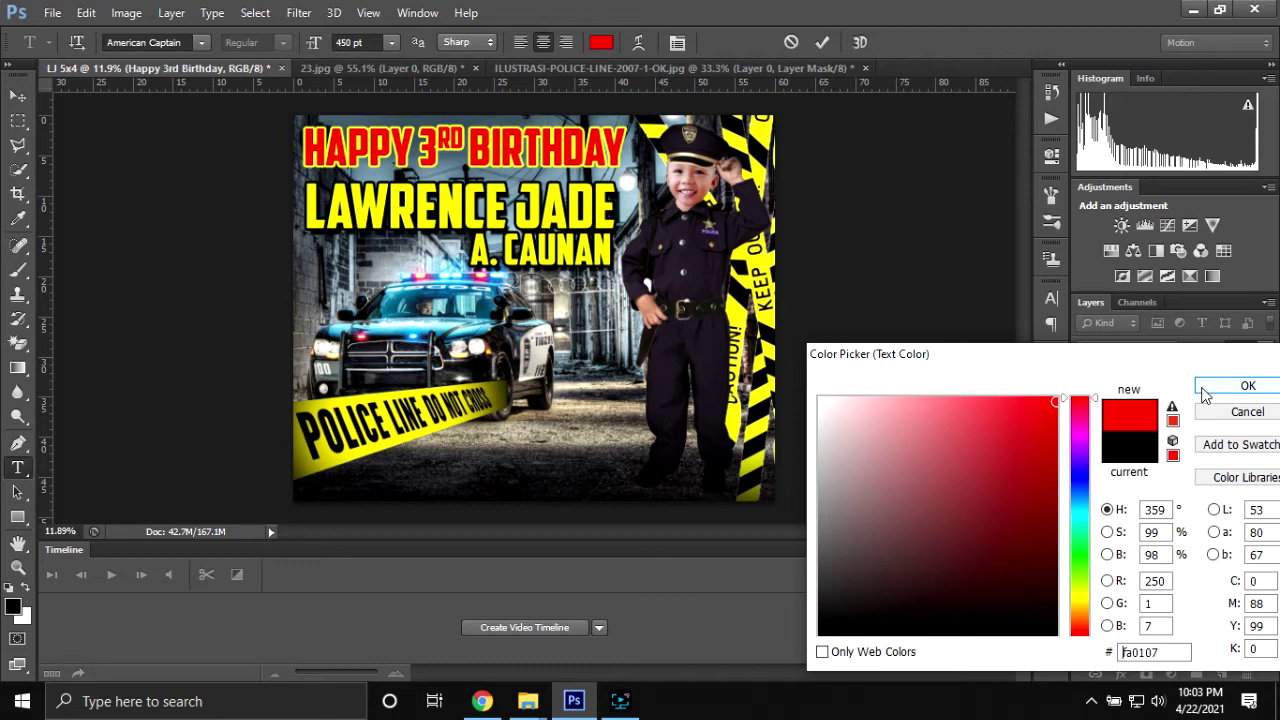
{"action": "left_click", "coordinate": [1204, 395]}
{"action": "left_click", "coordinate": [822, 42]}
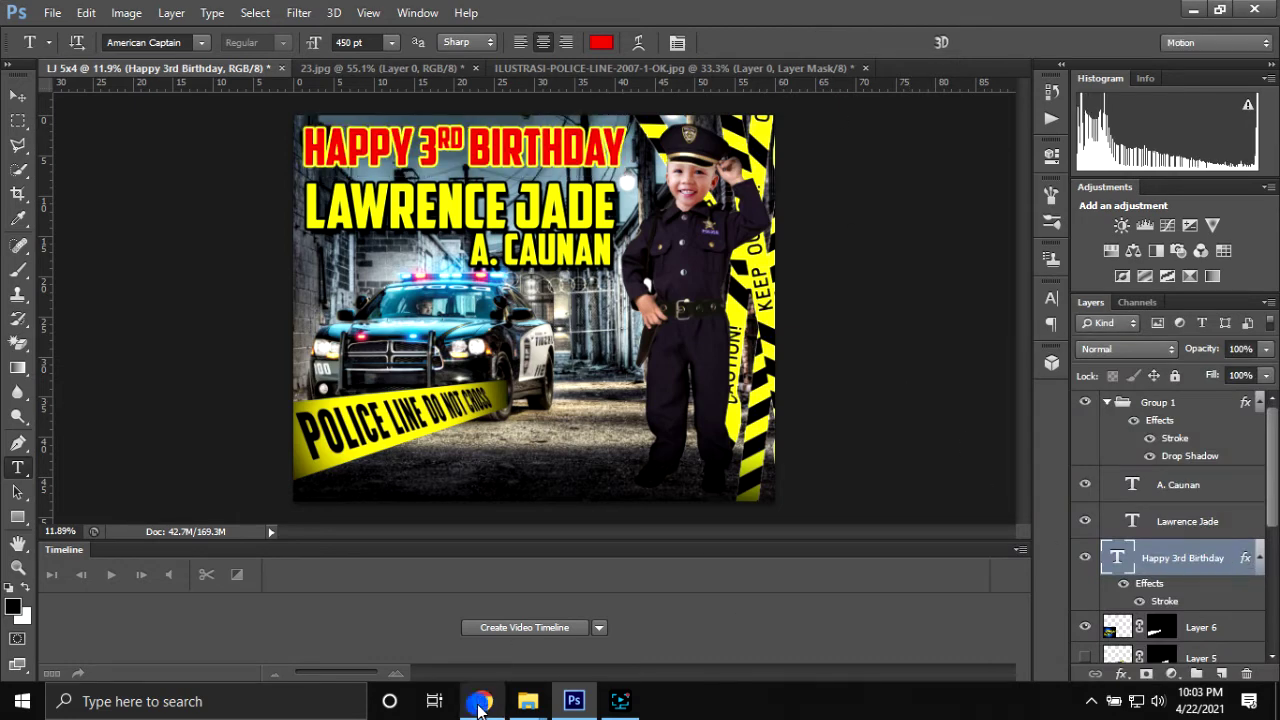
{"action": "key", "text": "alt+Tab"}
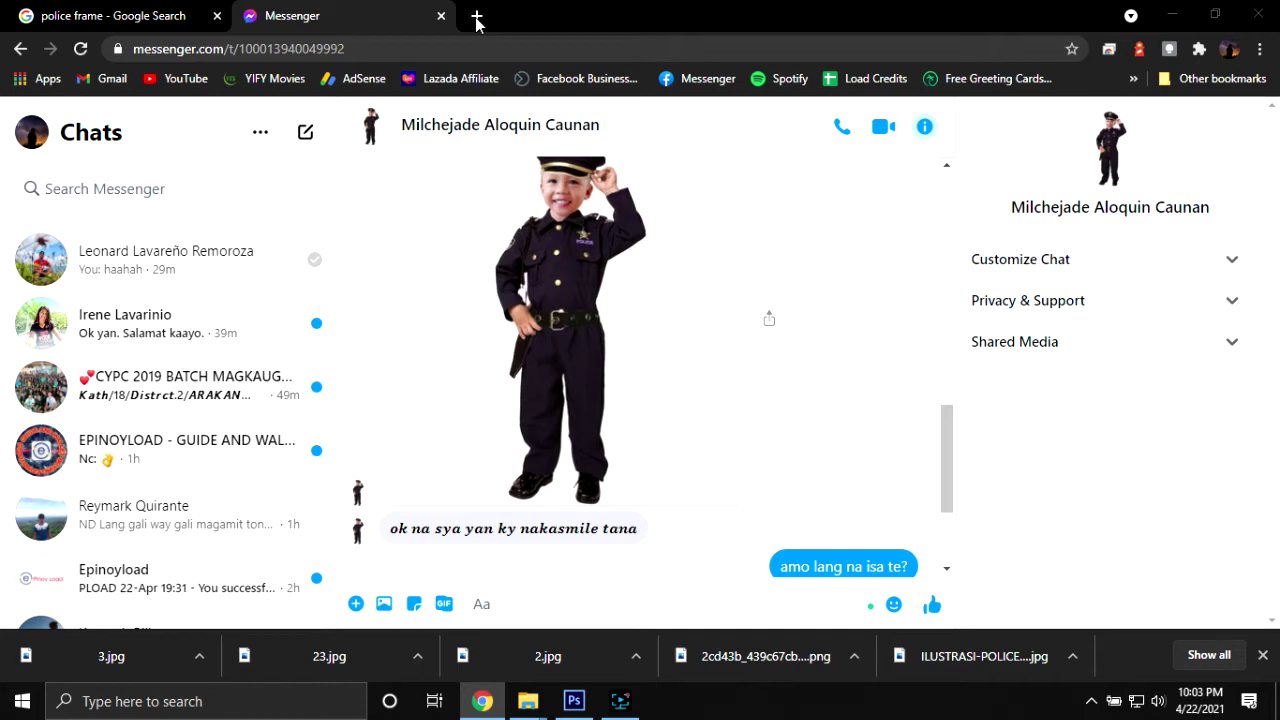
{"action": "left_click", "coordinate": [573, 701]}
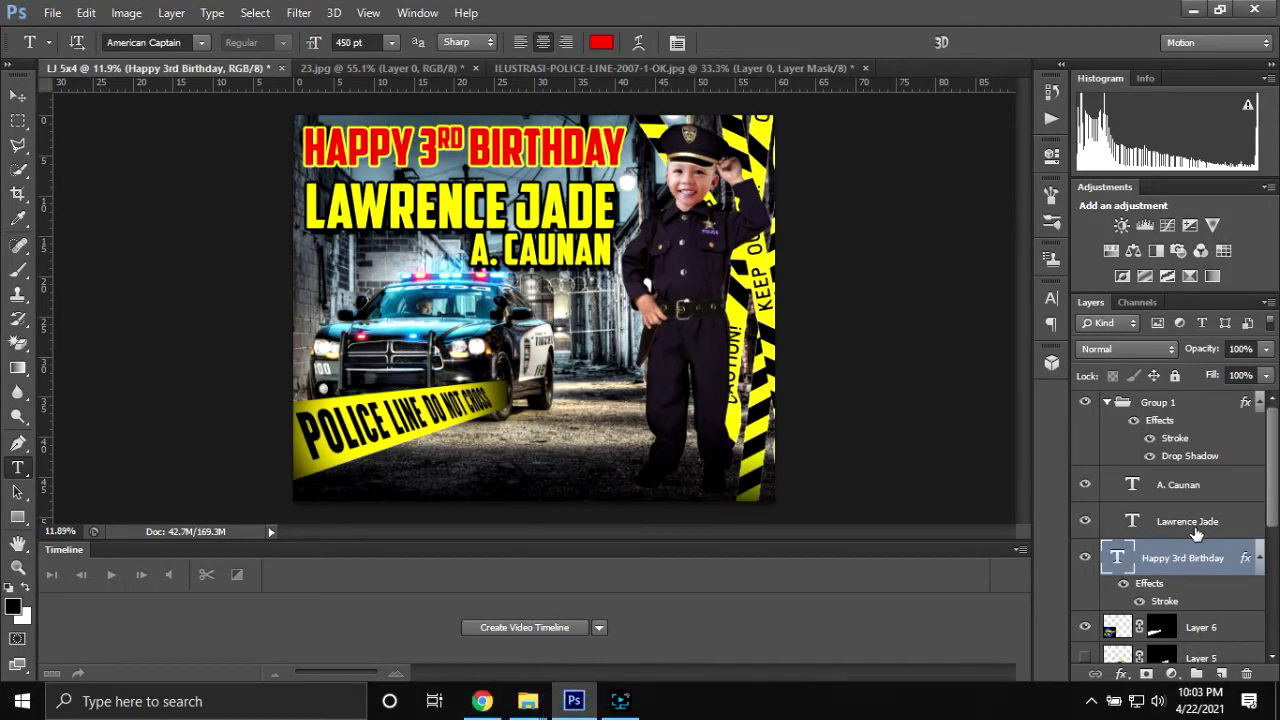
- Search Google Images for 'police tarpaulin design', browse the results, then return to Photoshop
{"action": "left_click", "coordinate": [490, 701]}
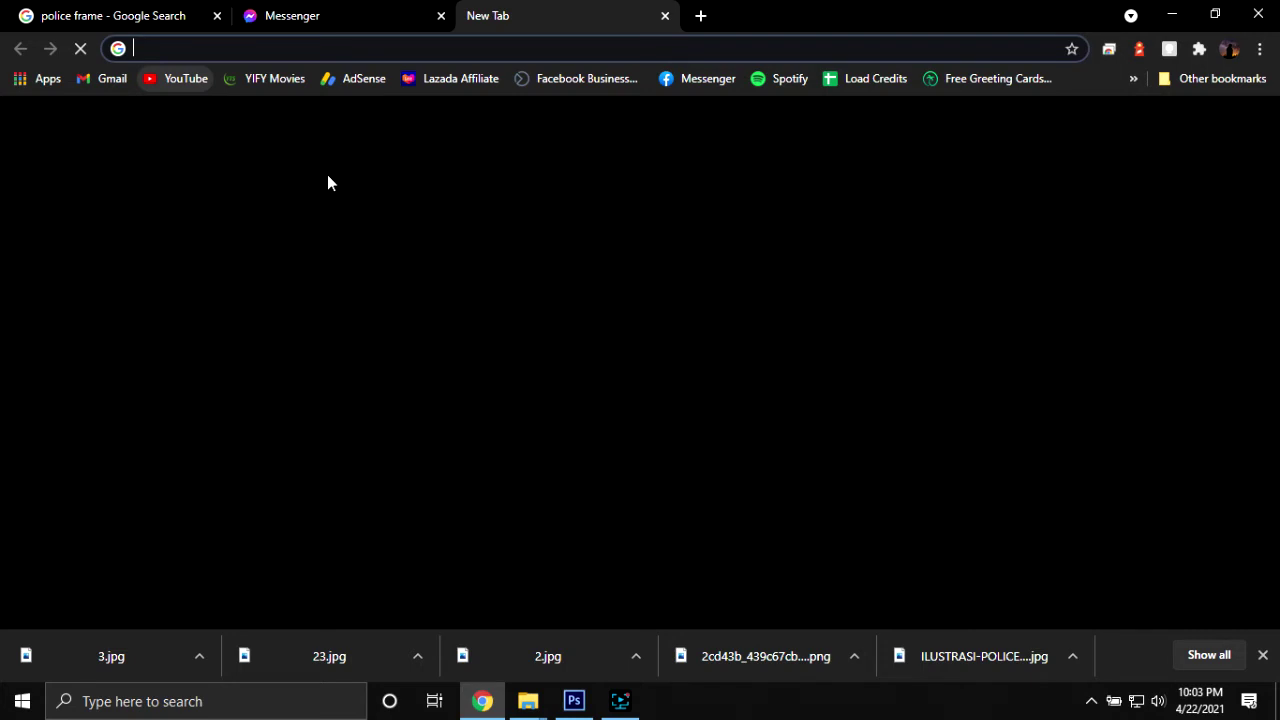
{"action": "type", "text": "police tarpaulin des"}
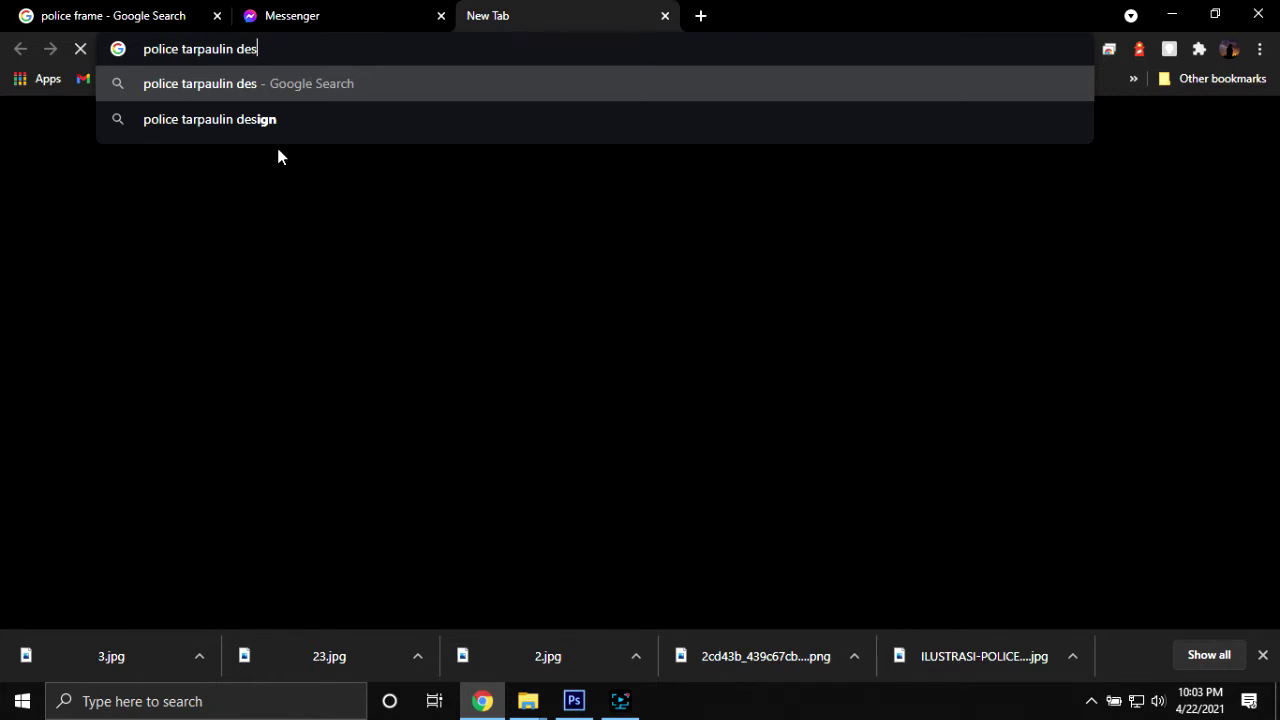
{"action": "left_click", "coordinate": [209, 120]}
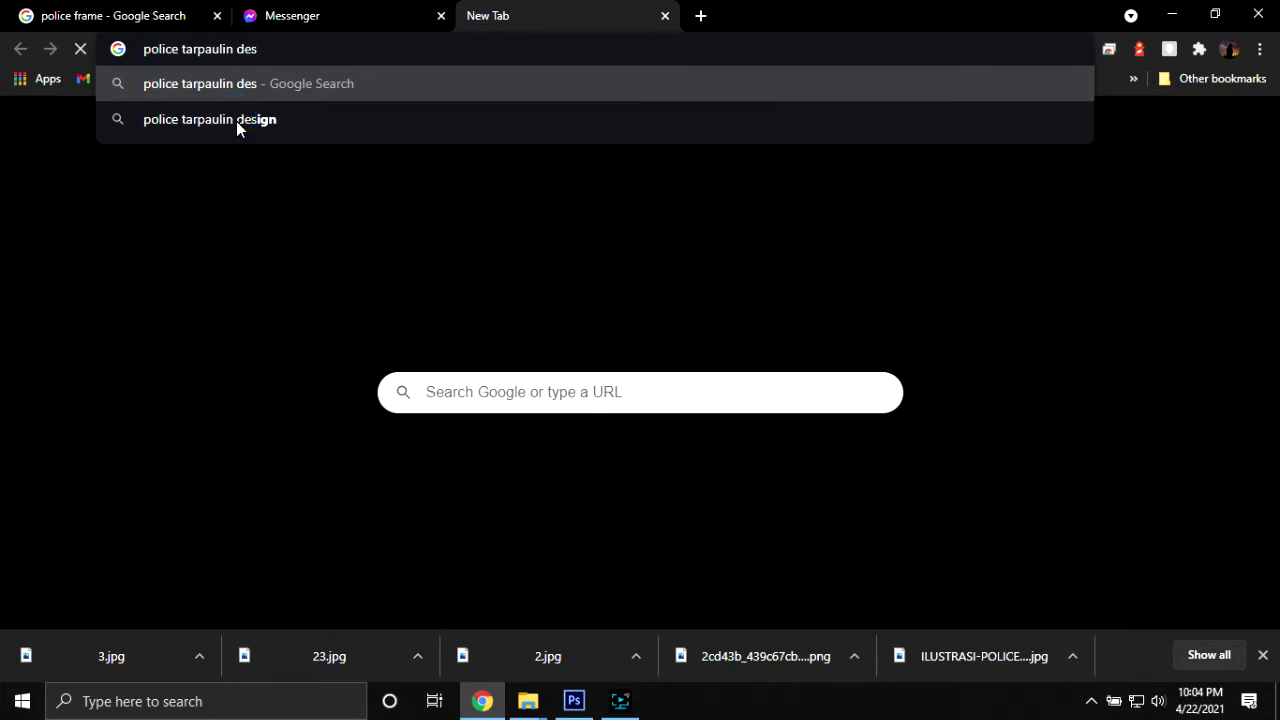
{"action": "left_click", "coordinate": [236, 121]}
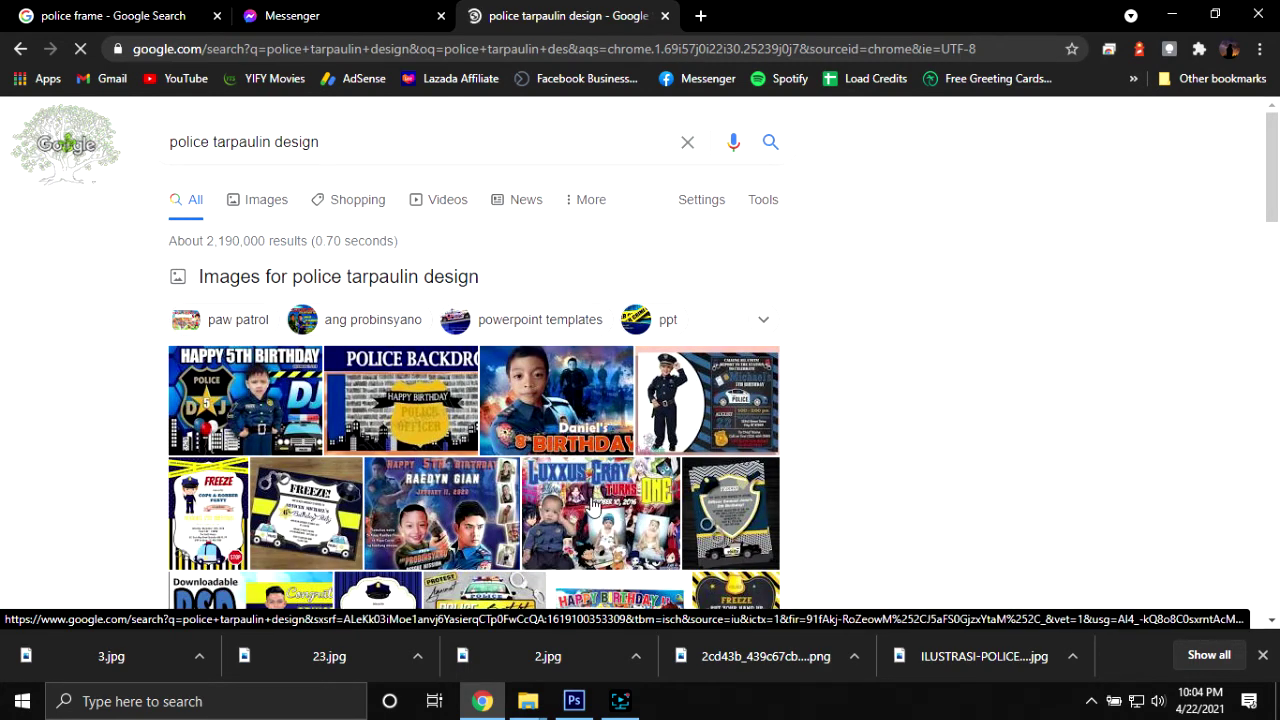
{"action": "scroll", "coordinate": [600, 520], "scroll_direction": "down", "scroll_amount": 1}
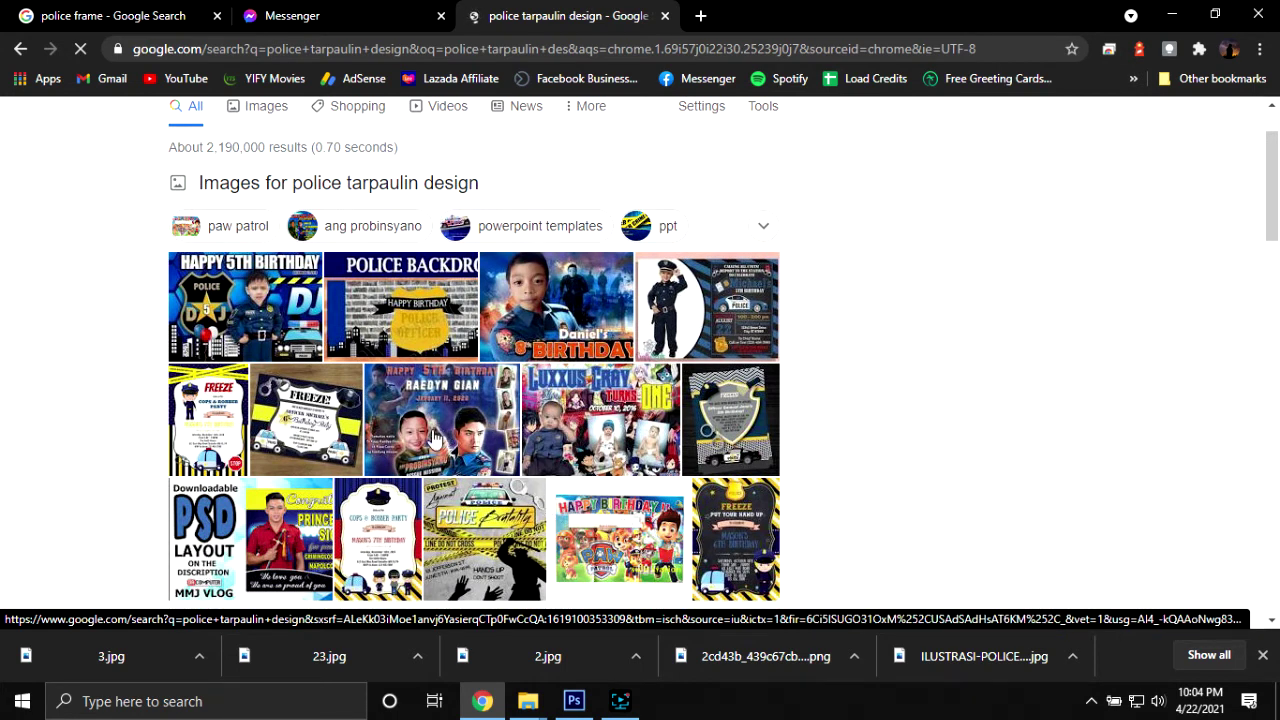
{"action": "left_click", "coordinate": [574, 701]}
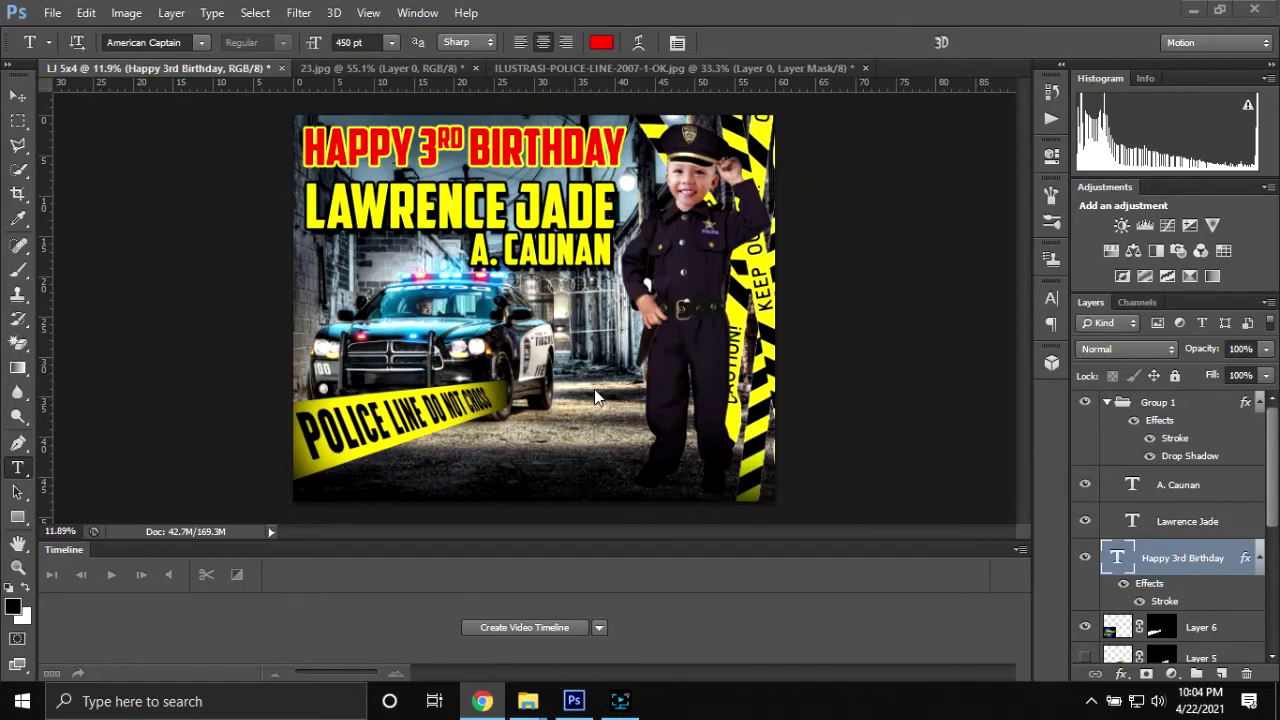
- Give the title layer a white 22 px Stroke and an Inner Shadow at 51% opacity
{"action": "left_click", "coordinate": [384, 146]}
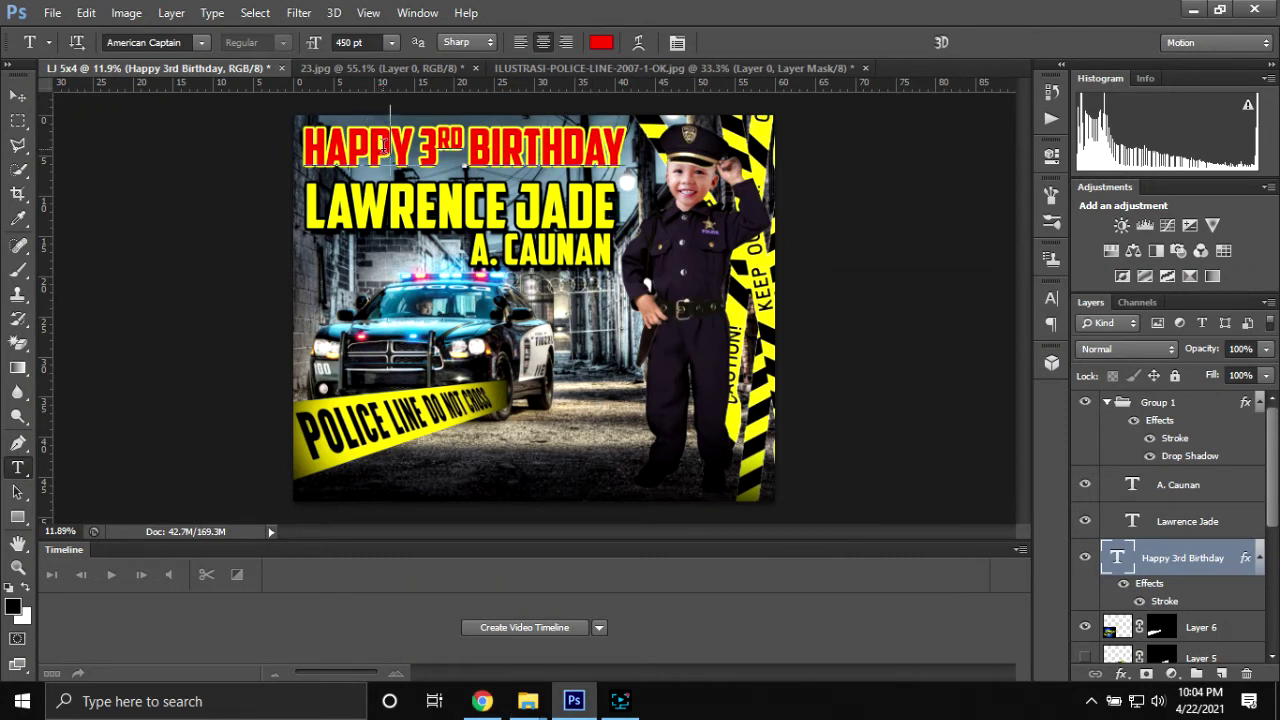
{"action": "left_click", "coordinate": [1220, 556]}
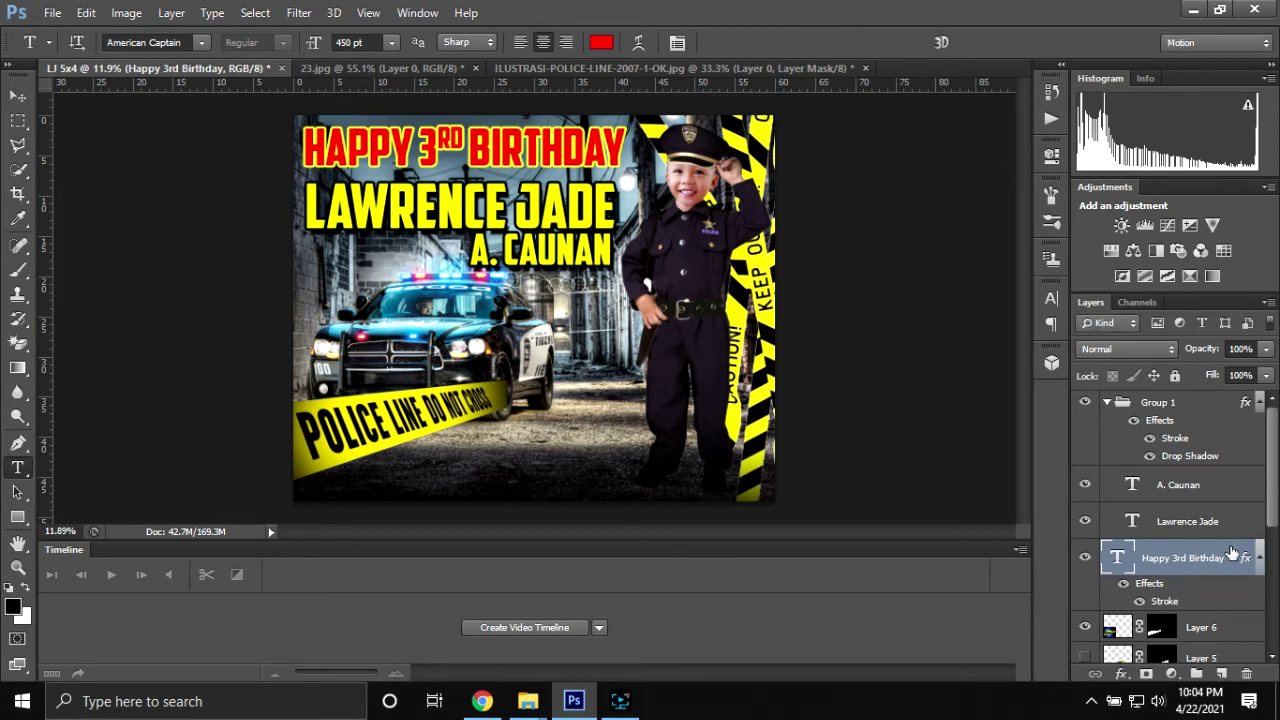
{"action": "double_click", "coordinate": [1232, 556]}
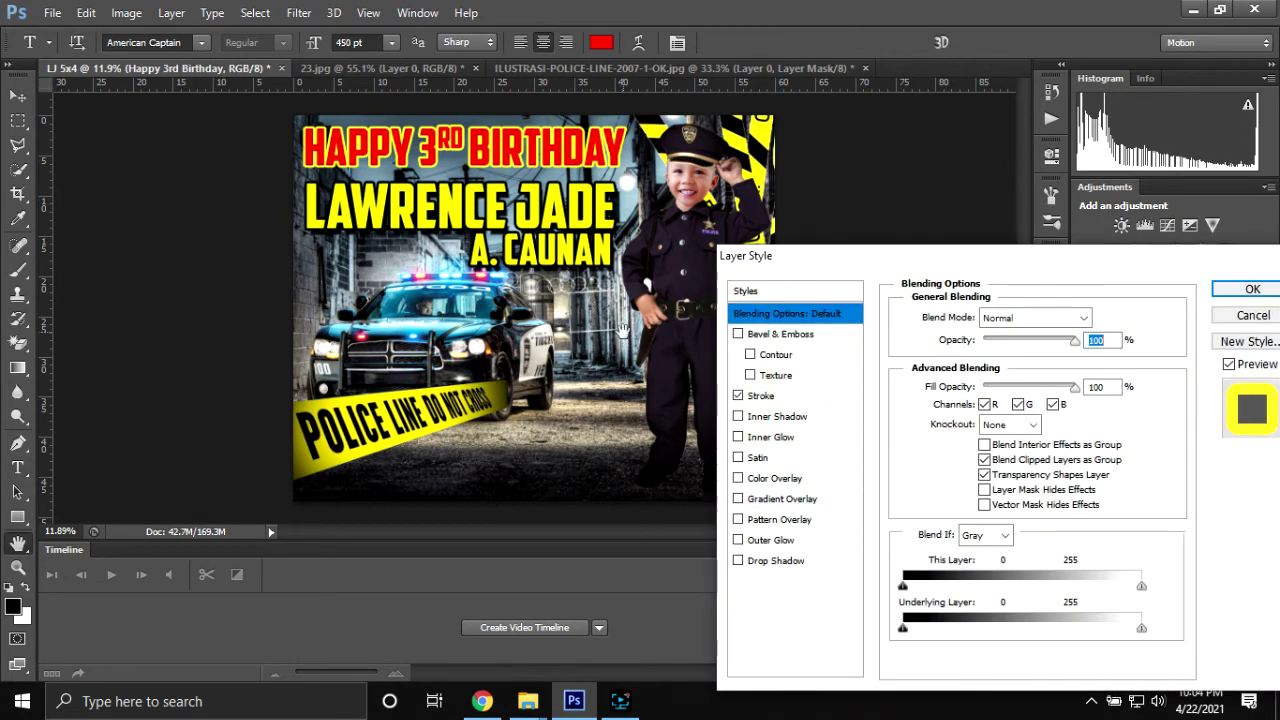
{"action": "left_click", "coordinate": [775, 396]}
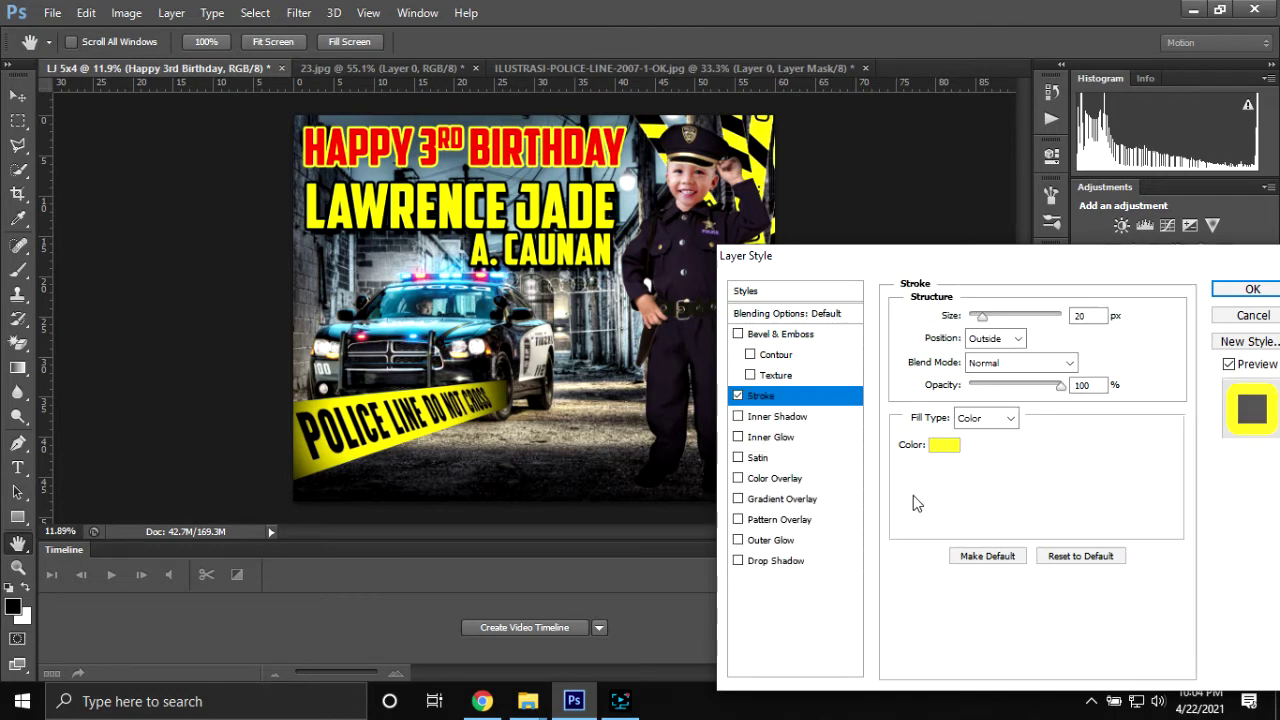
{"action": "left_click", "coordinate": [939, 447]}
{"action": "left_click", "coordinate": [822, 397]}
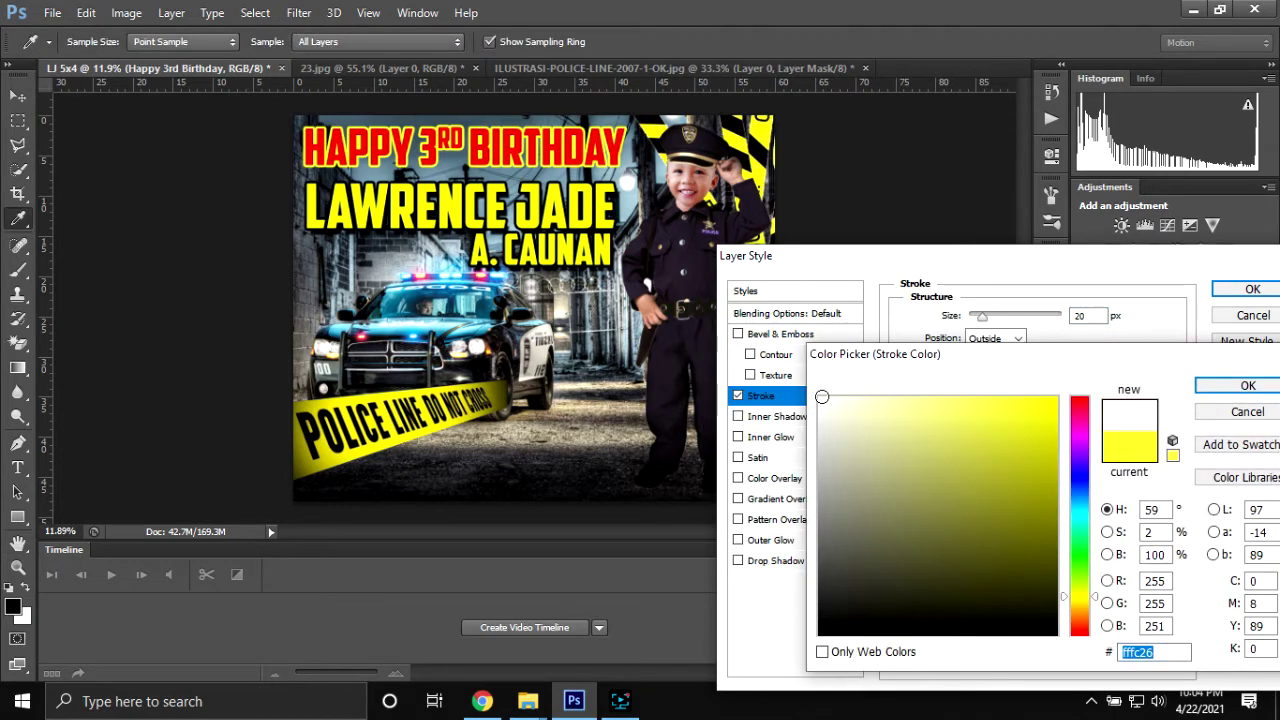
{"action": "left_click", "coordinate": [1245, 386]}
{"action": "key", "text": "Up"}
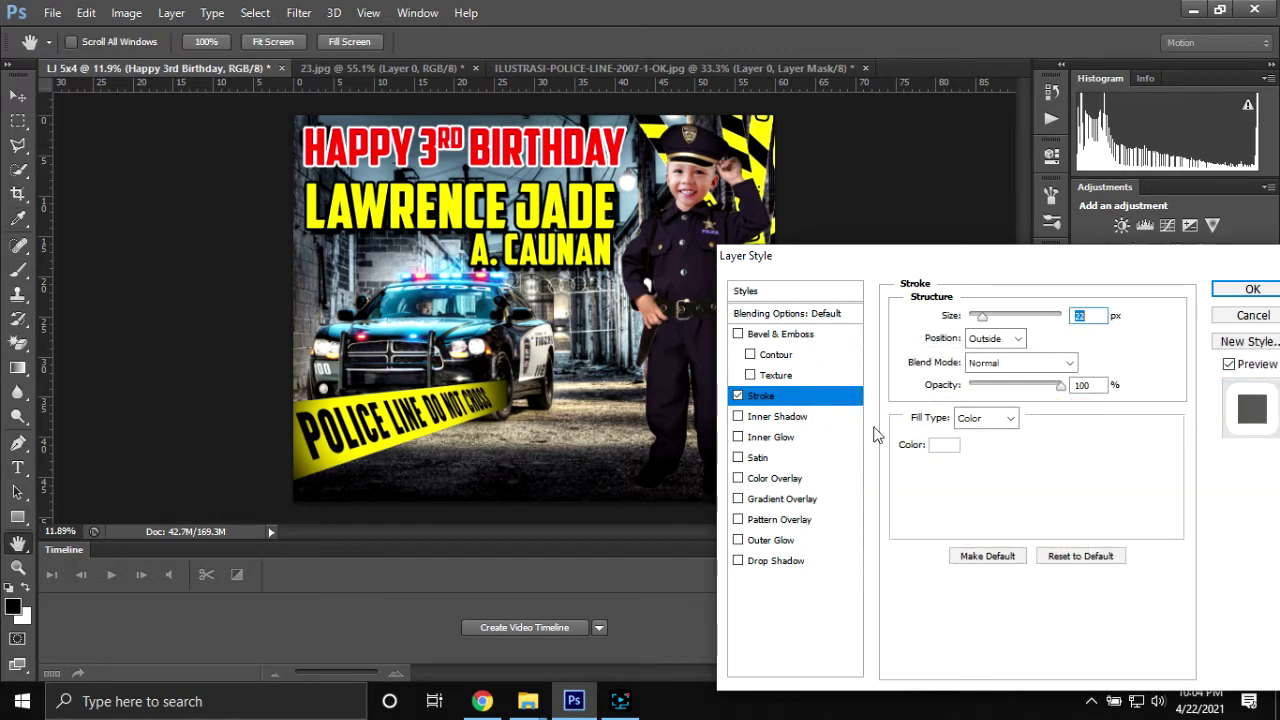
{"action": "left_click", "coordinate": [808, 417]}
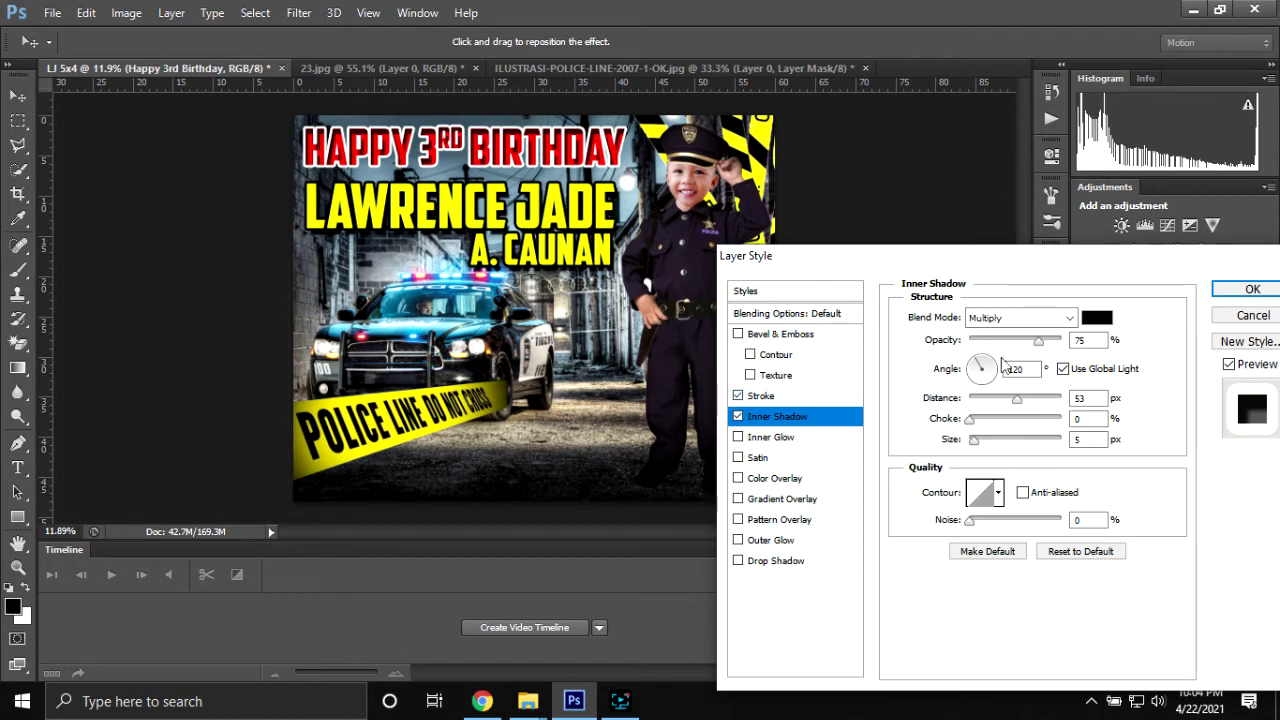
{"action": "left_click_drag", "start_coordinate": [1024, 341], "coordinate": [1016, 341]}
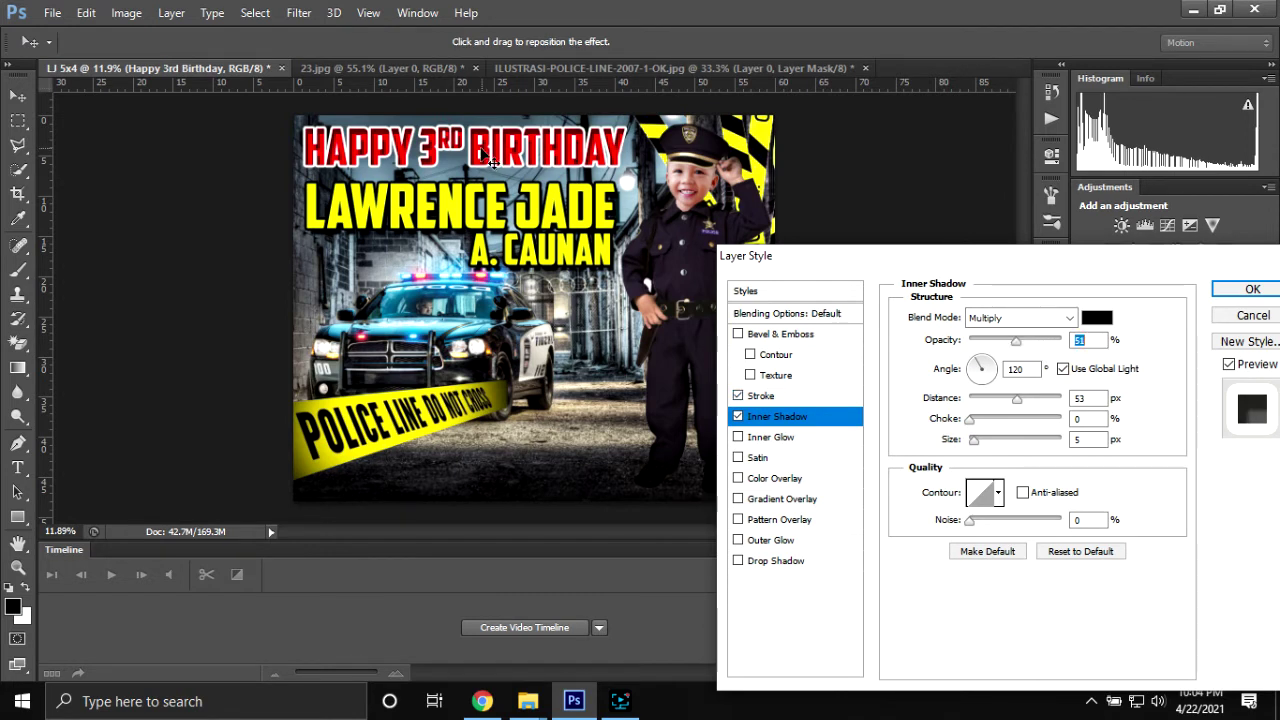
{"action": "key", "text": "Return"}
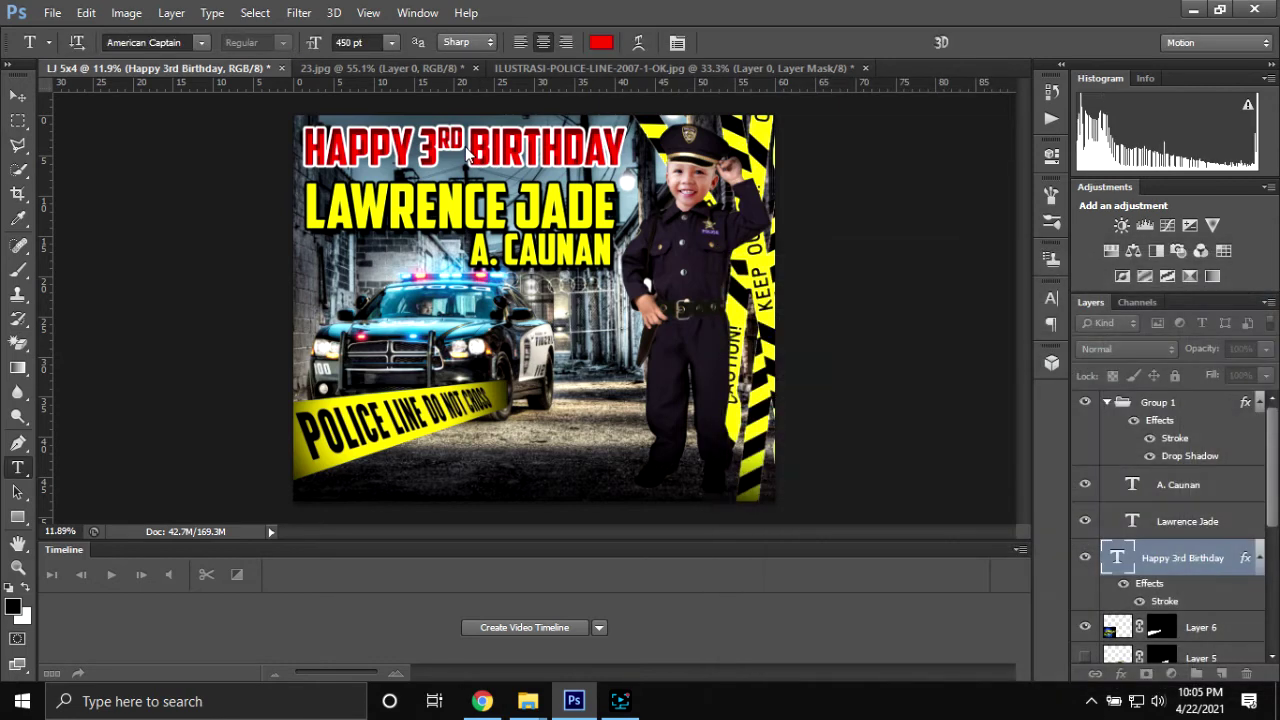
- Recolour the HAPPY 3RD BIRTHDAY title text to light blue #2d9aff and hide its Inner Shadow
{"action": "left_click_drag", "start_coordinate": [465, 146], "coordinate": [448, 140]}
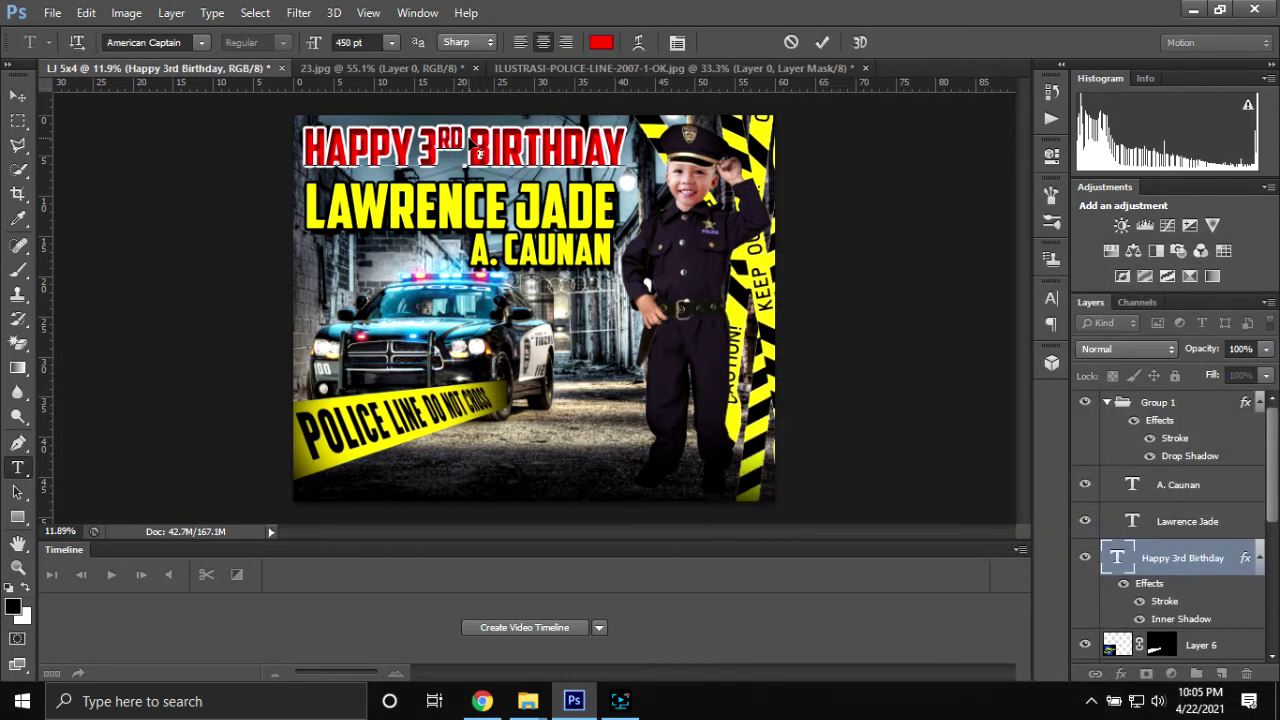
{"action": "key", "text": "ctrl+a"}
{"action": "left_click", "coordinate": [601, 42]}
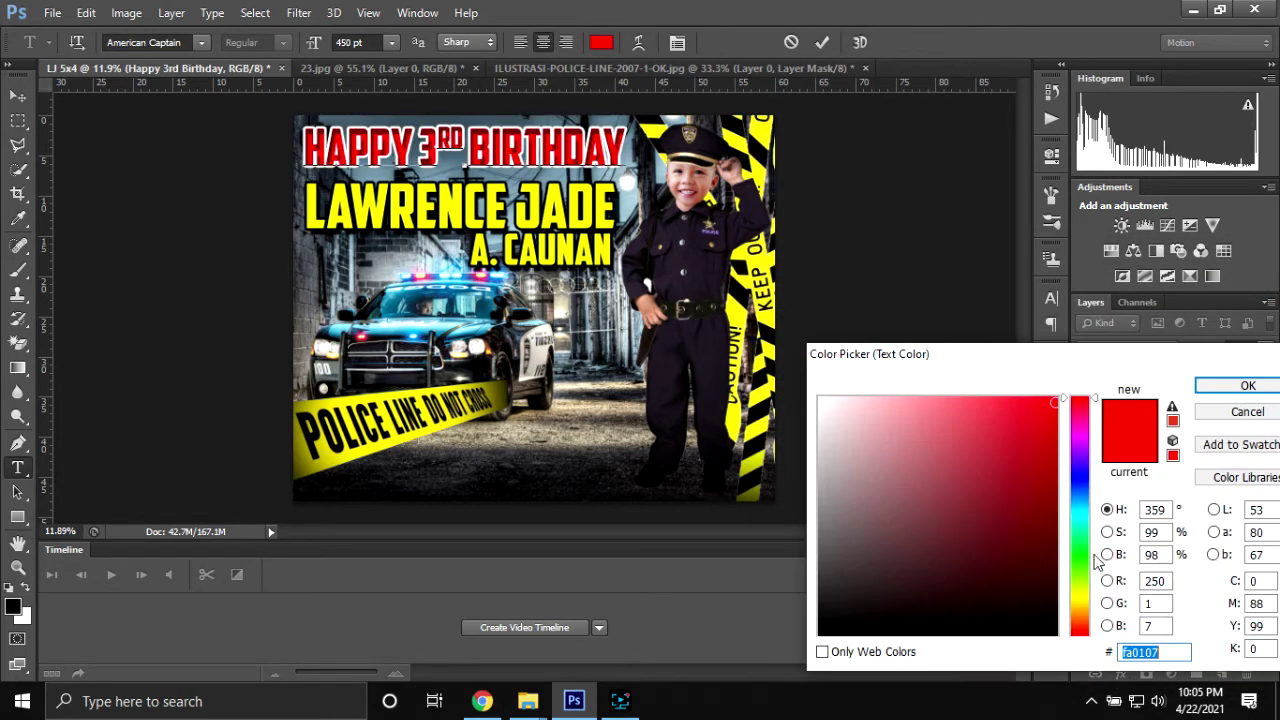
{"action": "left_click", "coordinate": [1080, 493]}
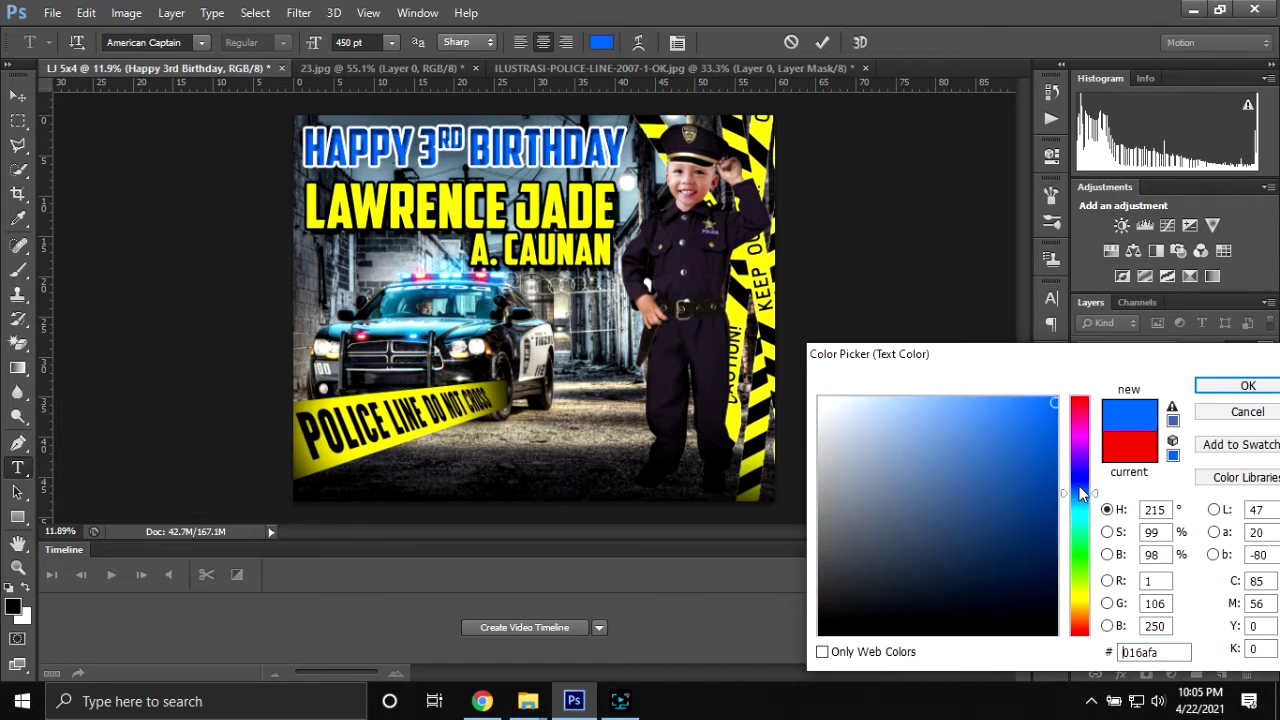
{"action": "left_click", "coordinate": [1026, 398]}
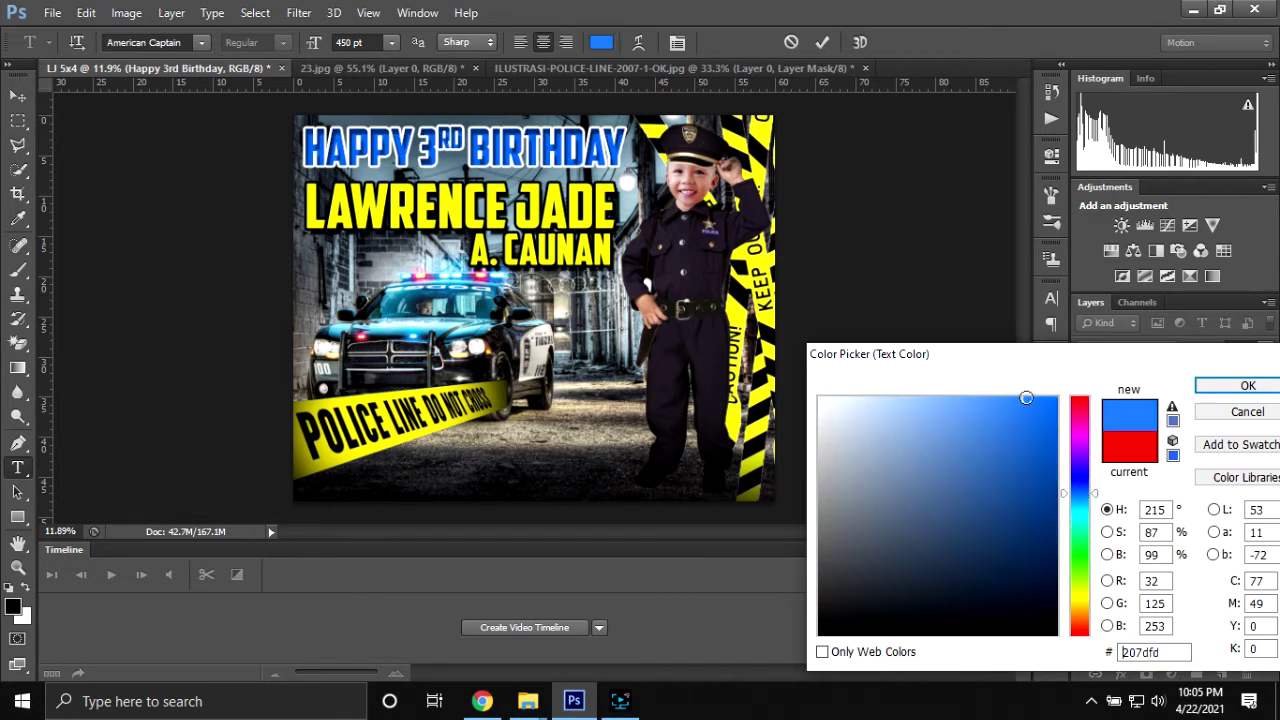
{"action": "left_click", "coordinate": [1015, 397]}
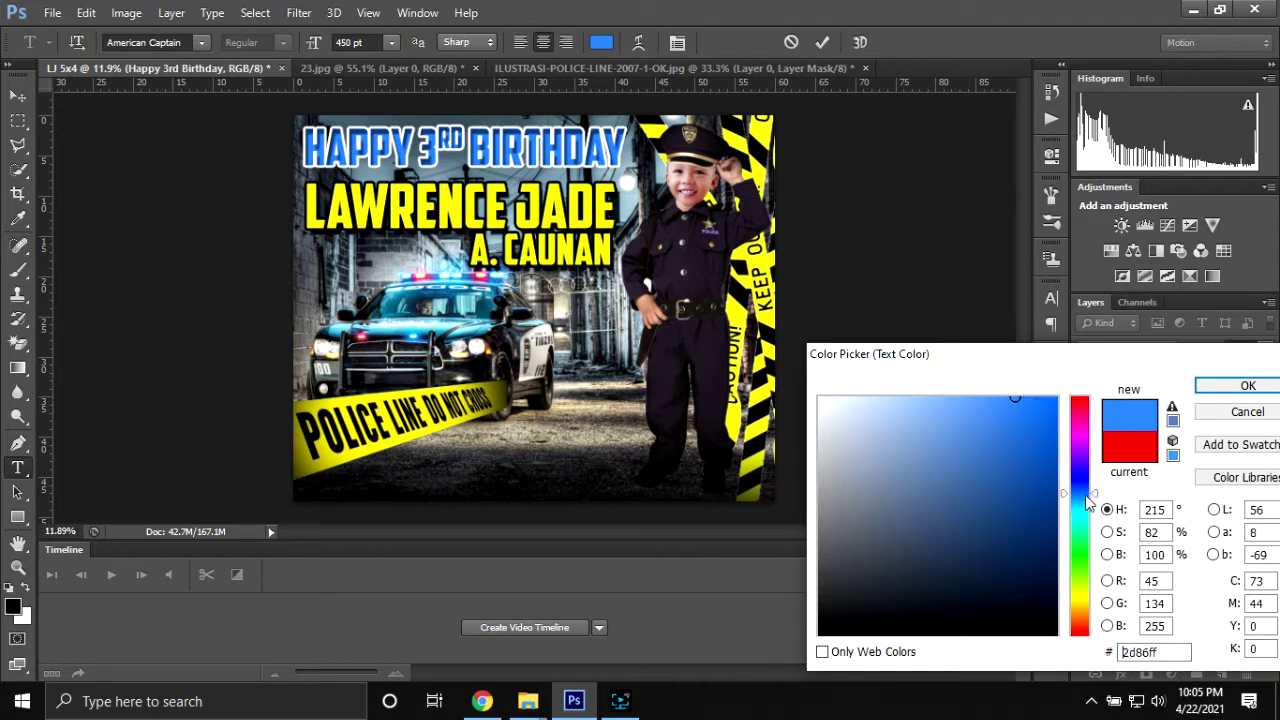
{"action": "left_click_drag", "start_coordinate": [1094, 491], "coordinate": [1096, 508]}
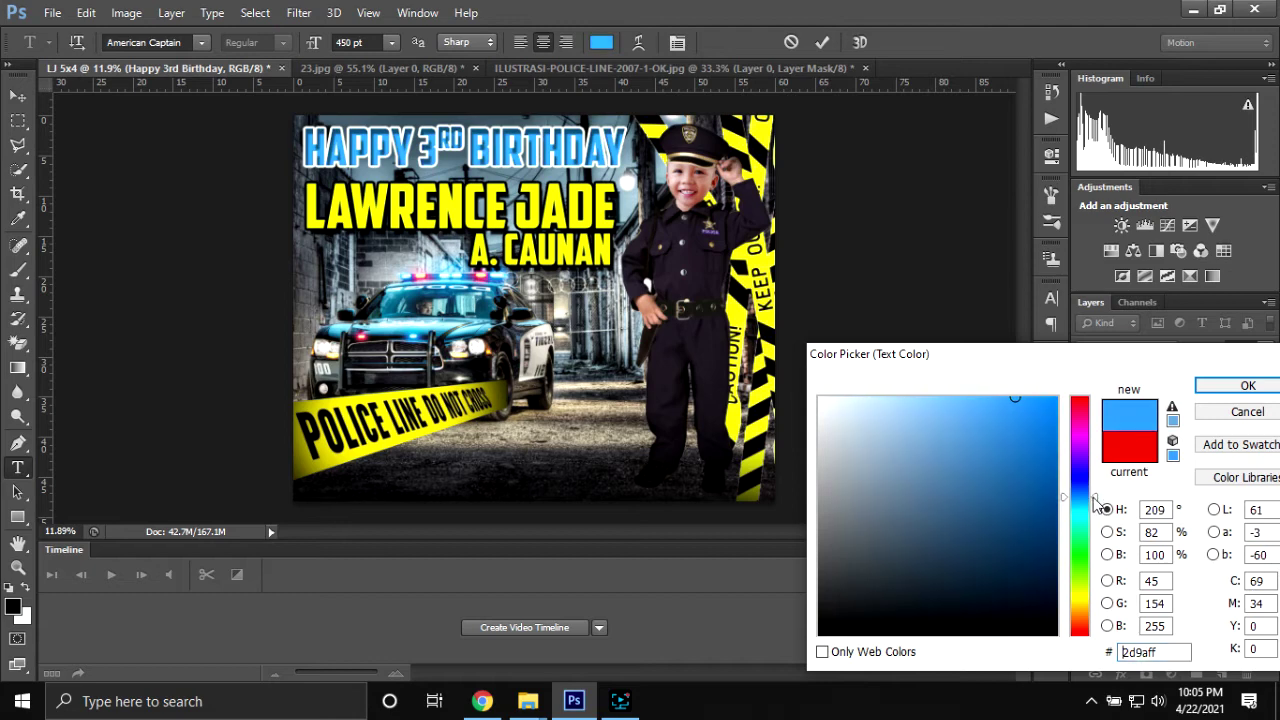
{"action": "left_click", "coordinate": [1220, 388]}
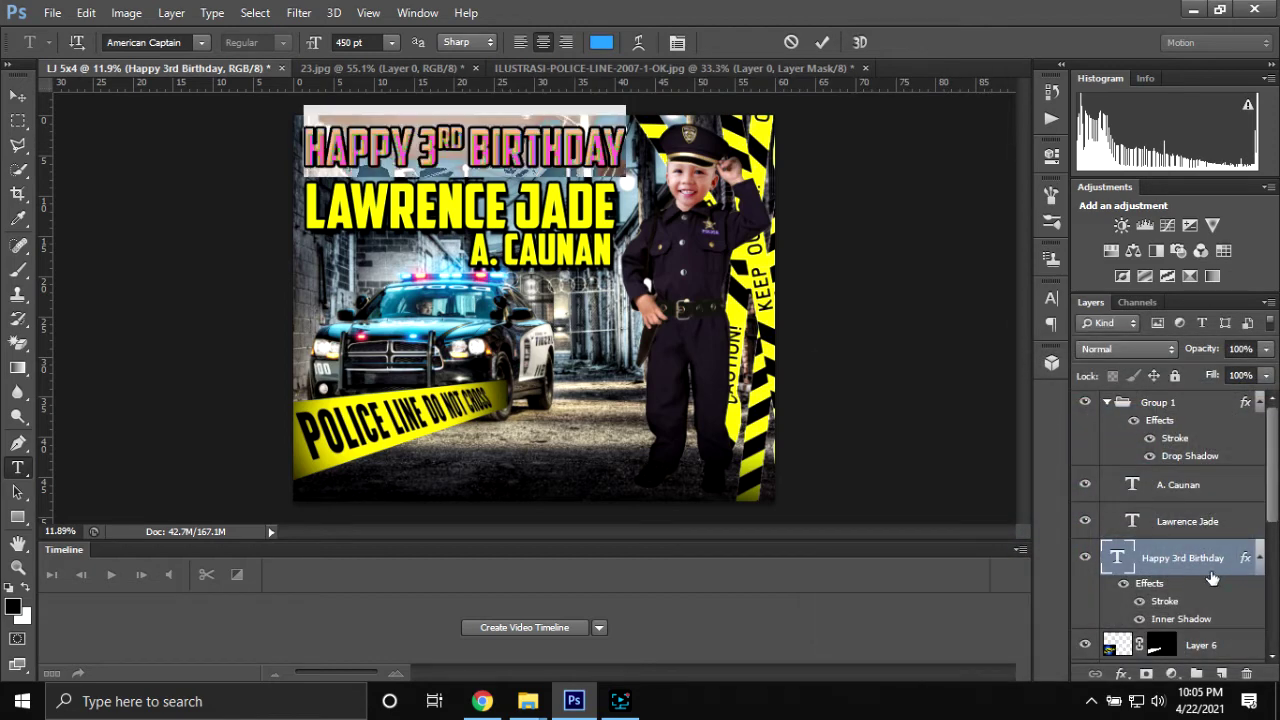
{"action": "left_click", "coordinate": [1141, 620]}
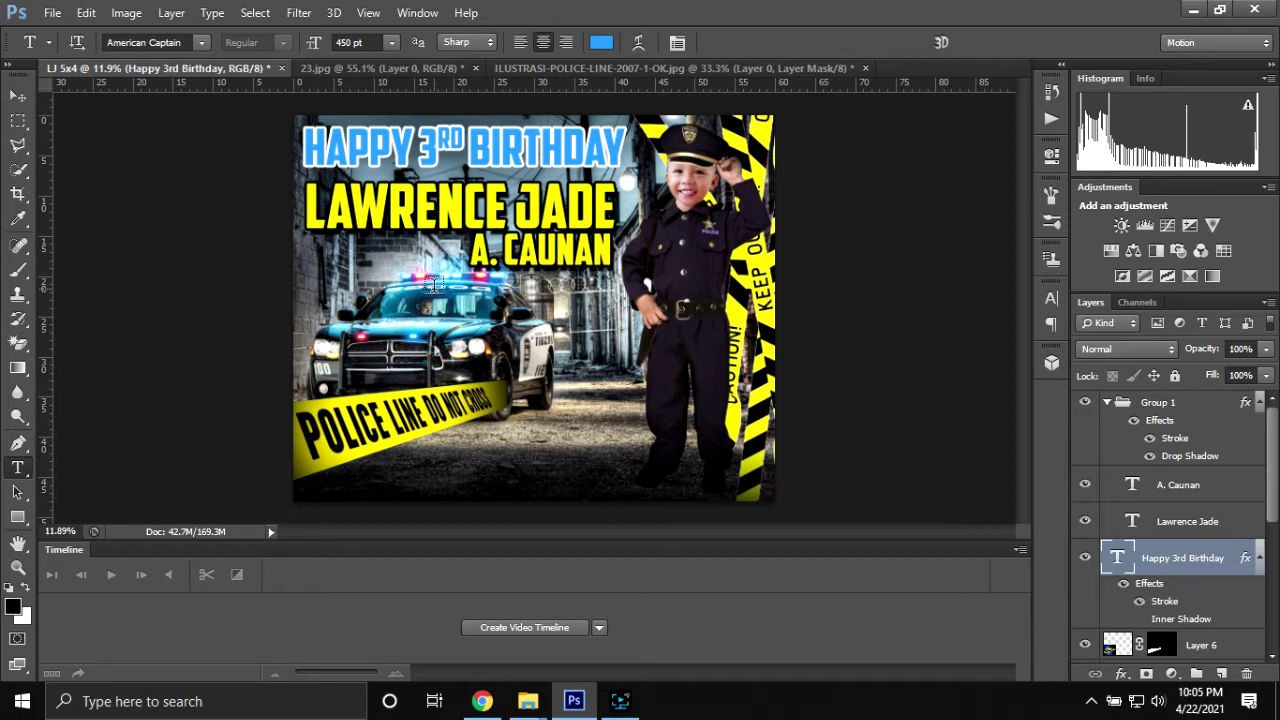
- Try the Avengeance Heroic Avenger and Bebas Neue fonts on the Happy 3rd Birthday title
{"action": "left_click", "coordinate": [354, 152]}
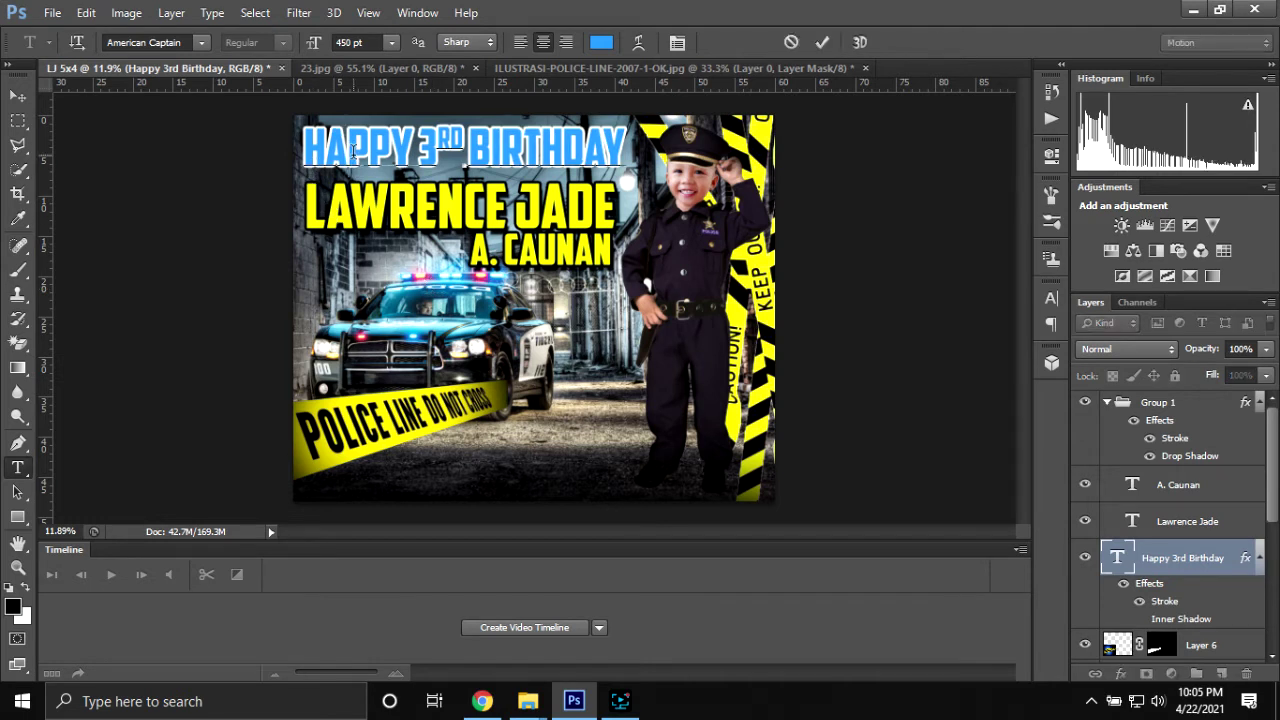
{"action": "left_click", "coordinate": [204, 43]}
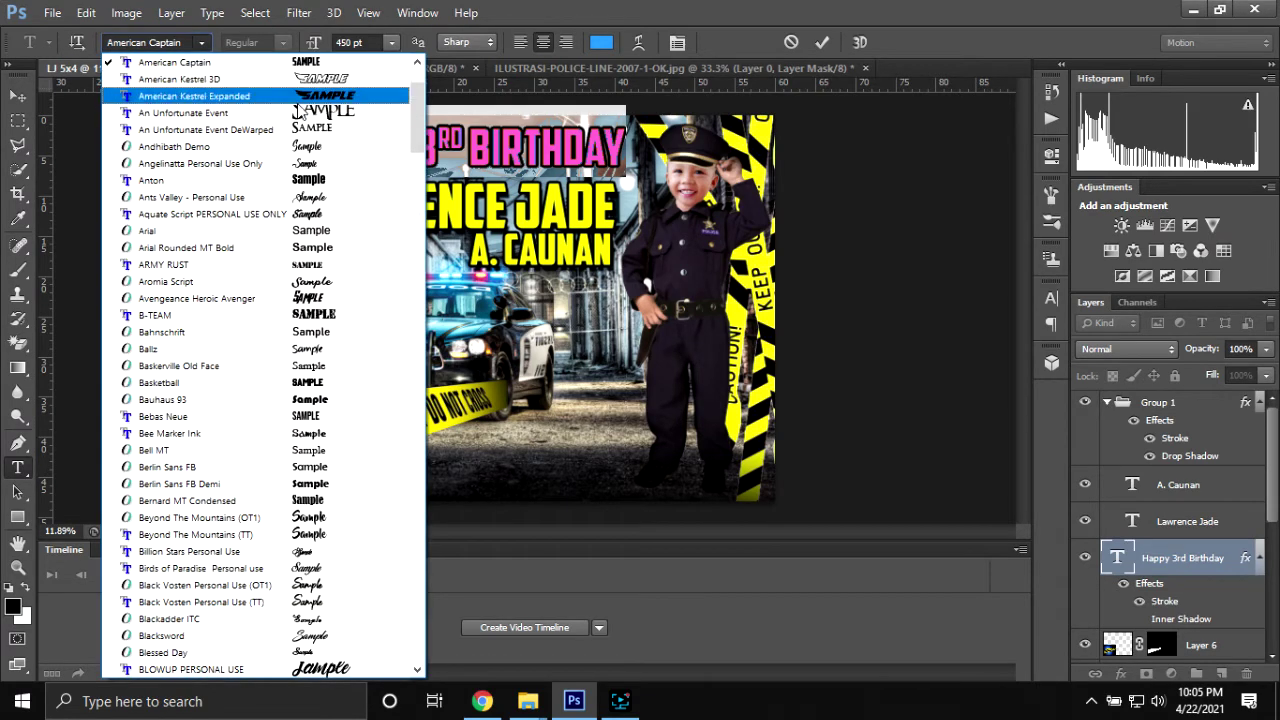
{"action": "left_click", "coordinate": [338, 298]}
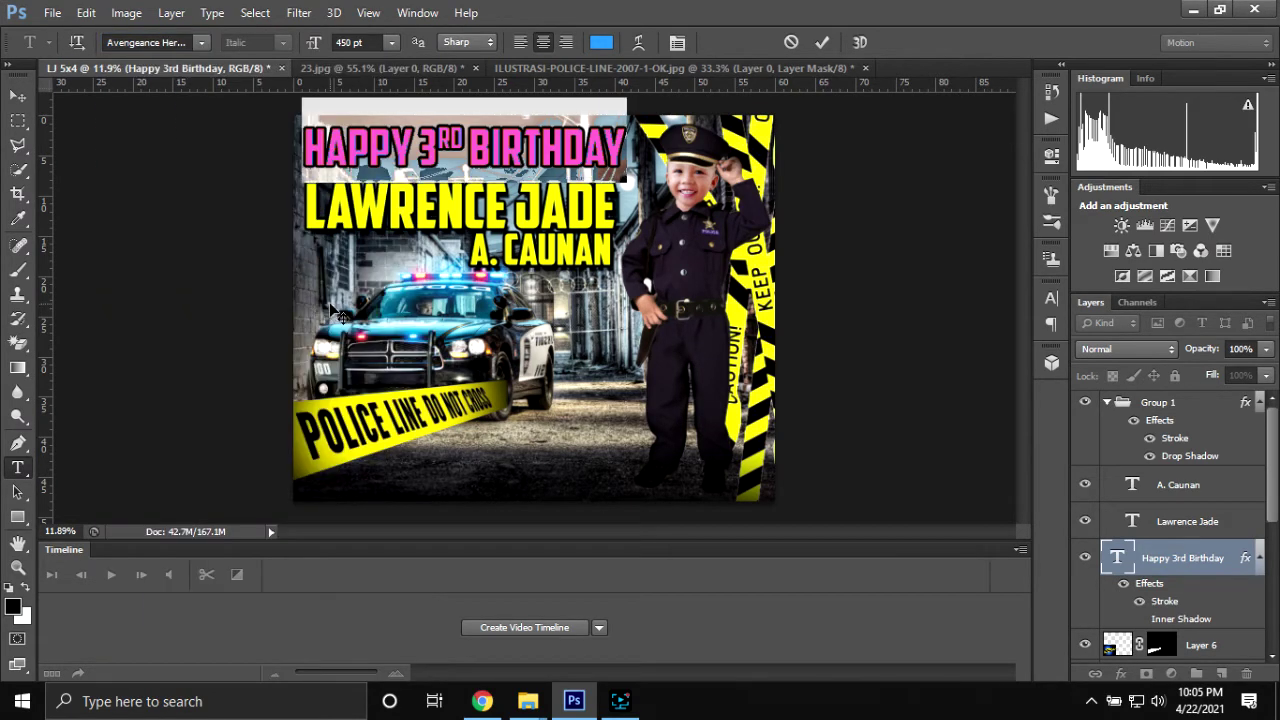
{"action": "left_click", "coordinate": [206, 45]}
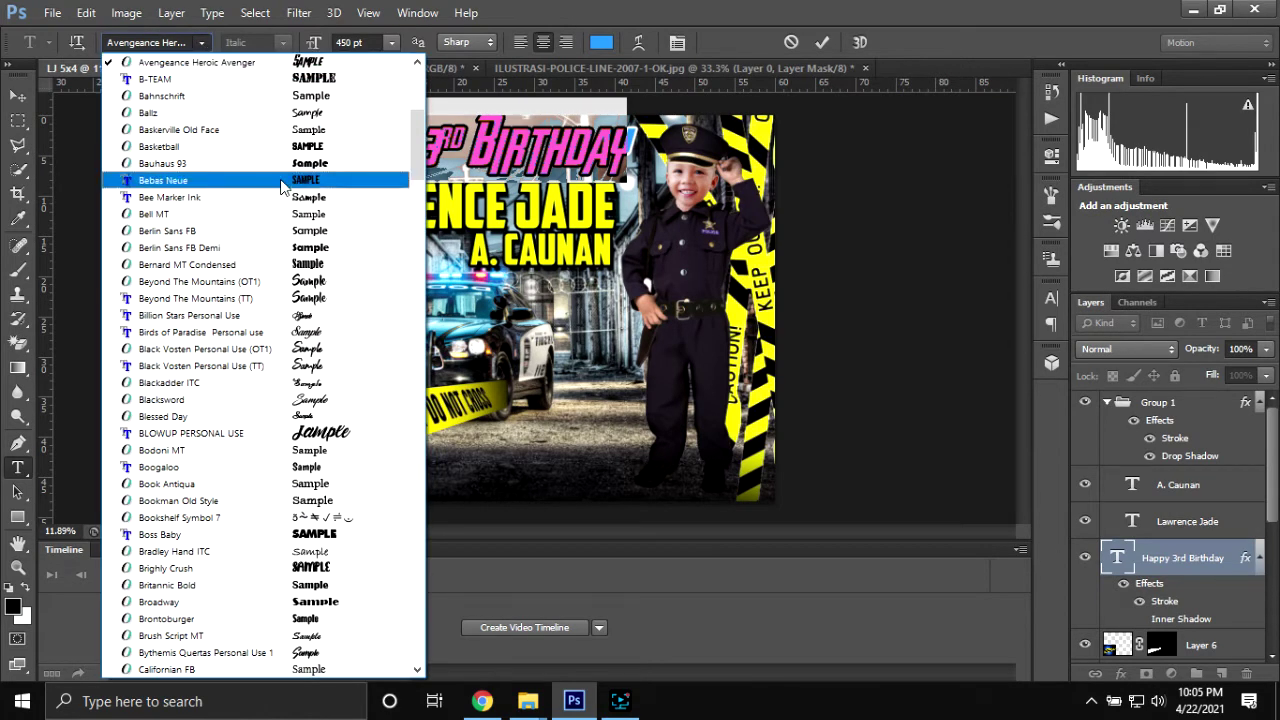
{"action": "left_click", "coordinate": [282, 185]}
{"action": "left_click", "coordinate": [203, 44]}
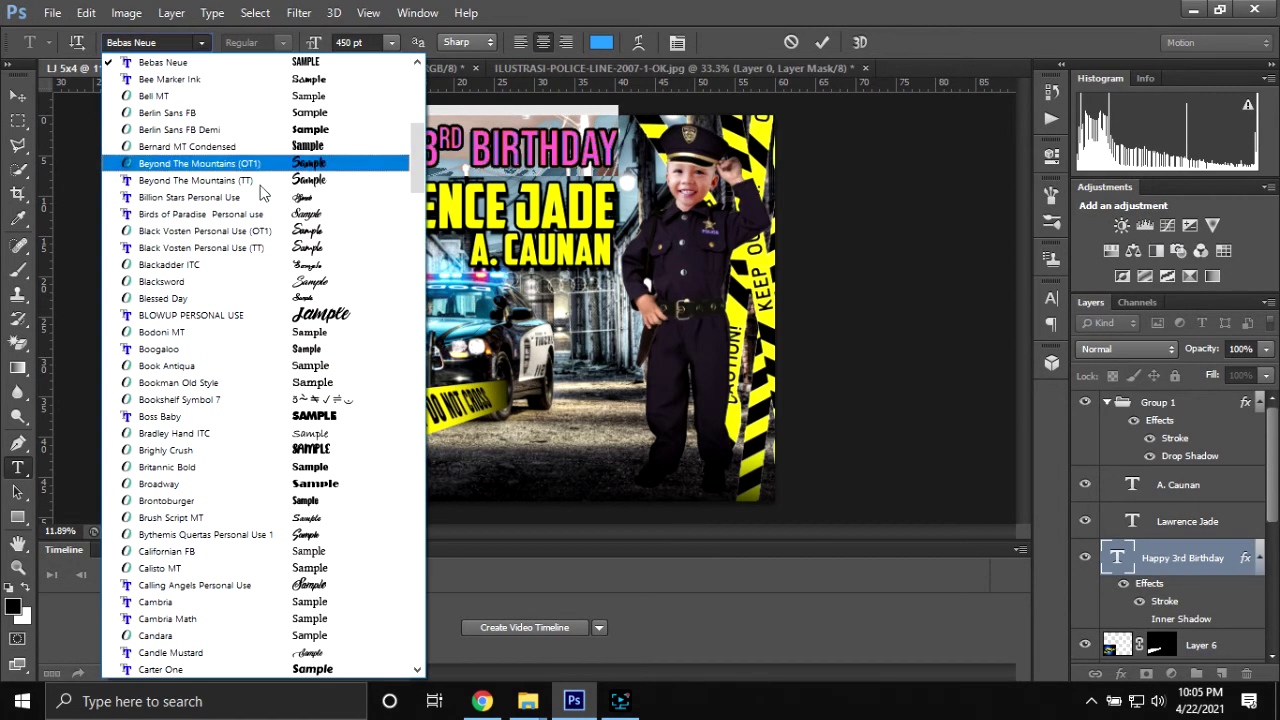
{"action": "scroll", "coordinate": [278, 231], "scroll_direction": "up", "scroll_amount": 1}
{"action": "scroll", "coordinate": [278, 231], "scroll_direction": "up", "scroll_amount": 1}
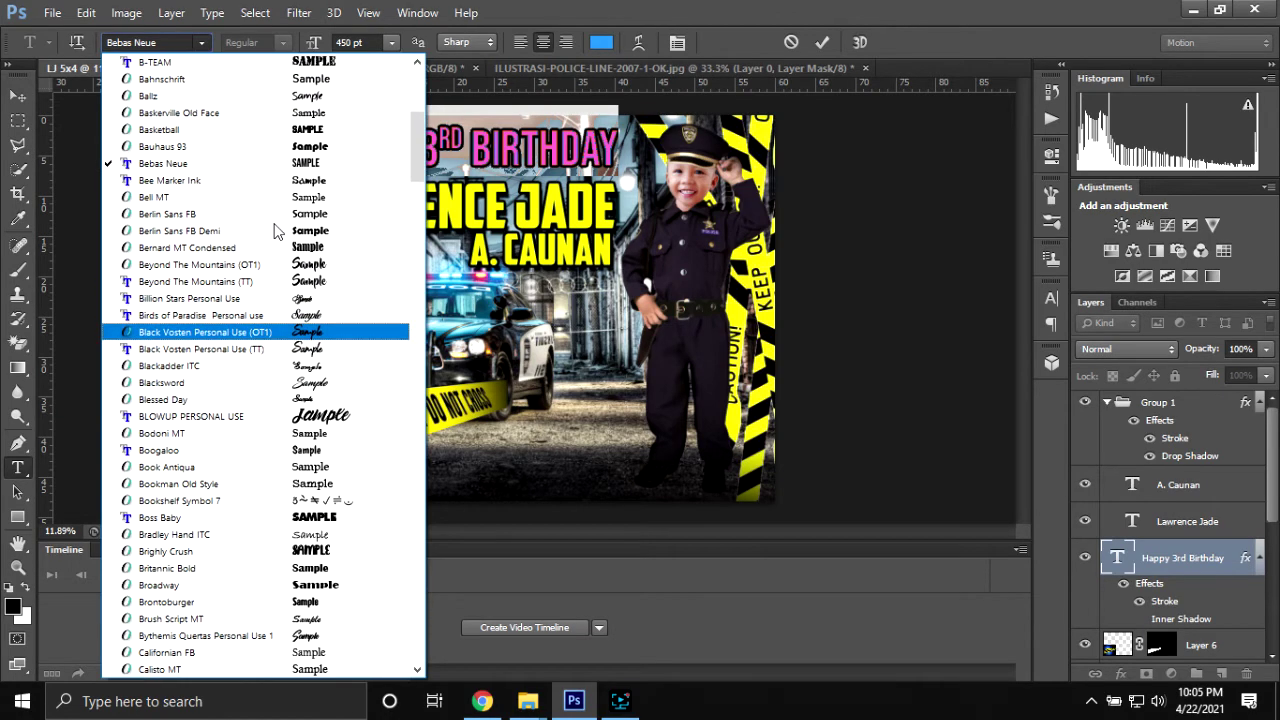
{"action": "scroll", "coordinate": [278, 231], "scroll_direction": "up", "scroll_amount": 1}
{"action": "scroll", "coordinate": [278, 231], "scroll_direction": "up", "scroll_amount": 5}
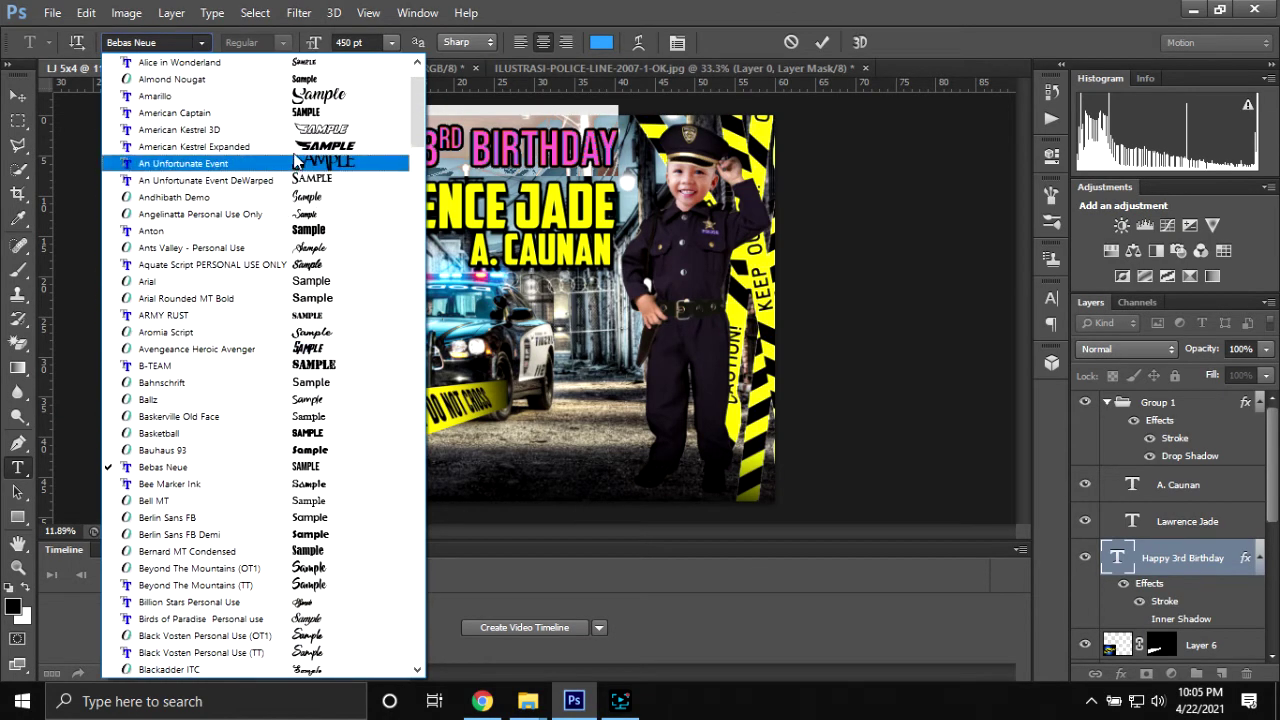
{"action": "scroll", "coordinate": [290, 210], "scroll_direction": "up", "scroll_amount": 1}
{"action": "key", "text": "Escape"}
- Try American Kestrel 3D, Brighly Crush and Coconut House on the title, committing the result
{"action": "type", "text": "am"}
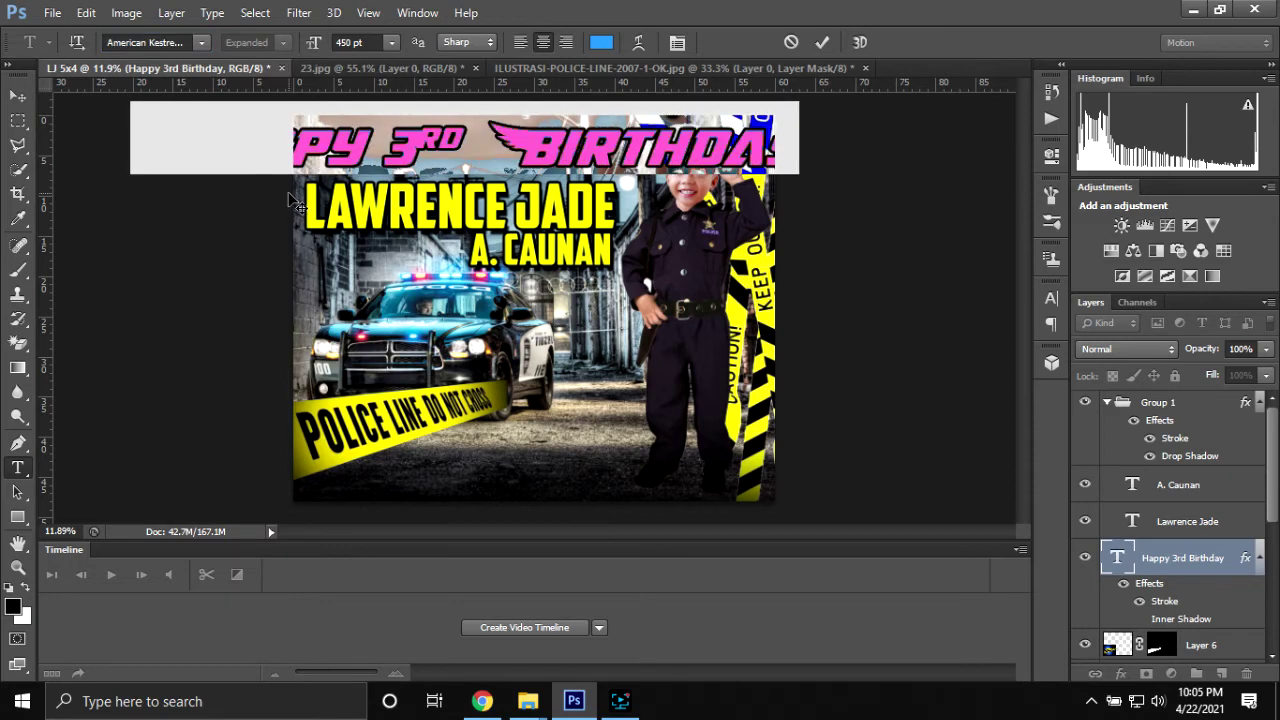
{"action": "left_click", "coordinate": [201, 42]}
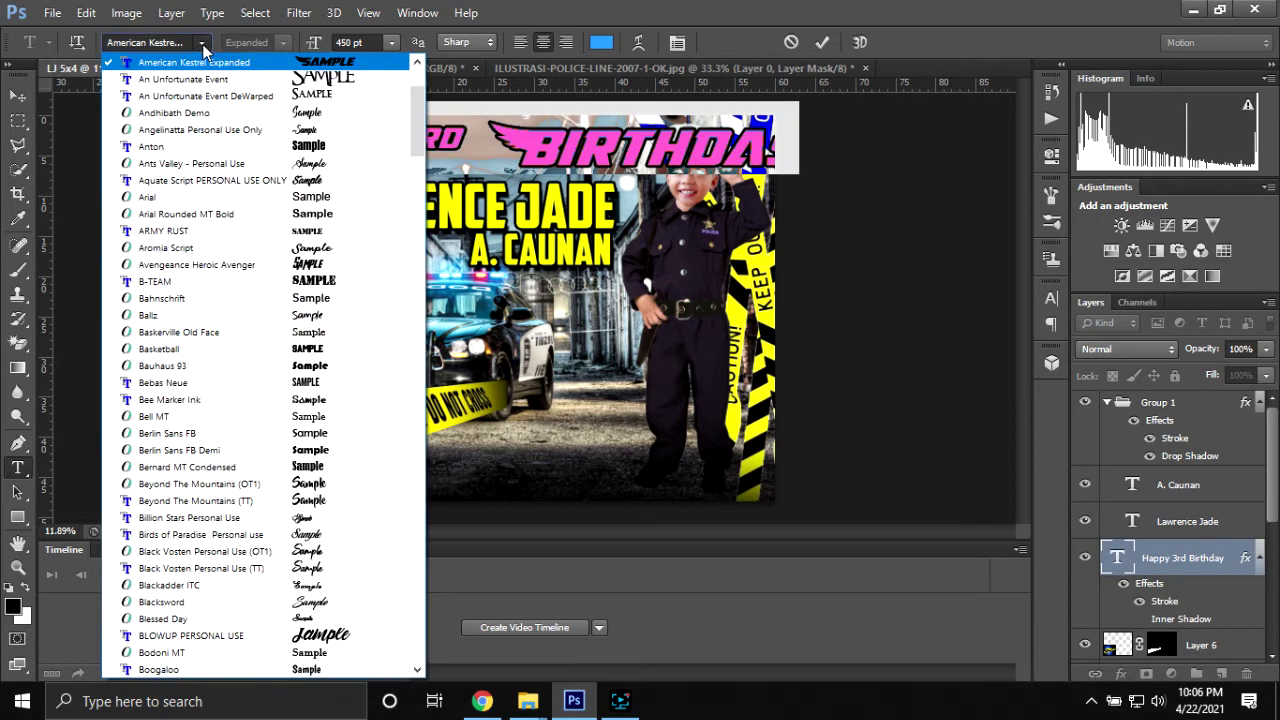
{"action": "scroll", "coordinate": [290, 101], "scroll_direction": "up", "scroll_amount": 1}
{"action": "left_click", "coordinate": [291, 97]}
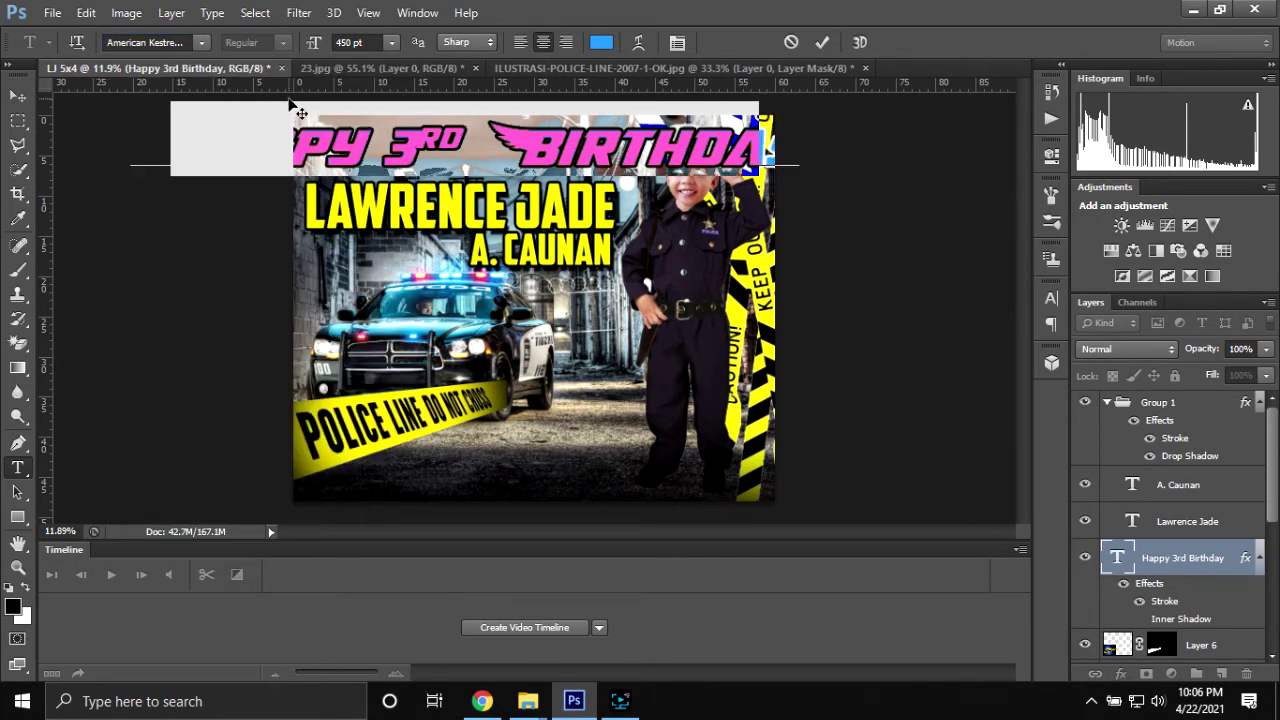
{"action": "left_click", "coordinate": [198, 42]}
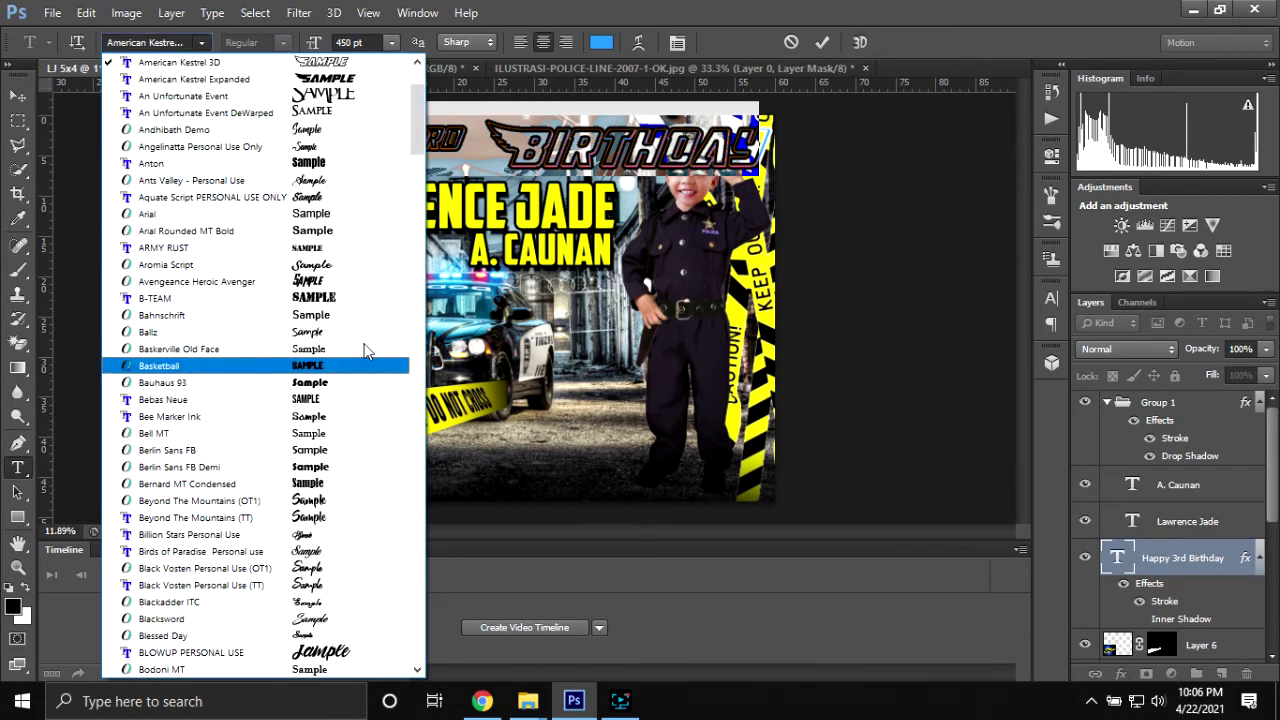
{"action": "scroll", "coordinate": [342, 280], "scroll_direction": "down", "scroll_amount": 1}
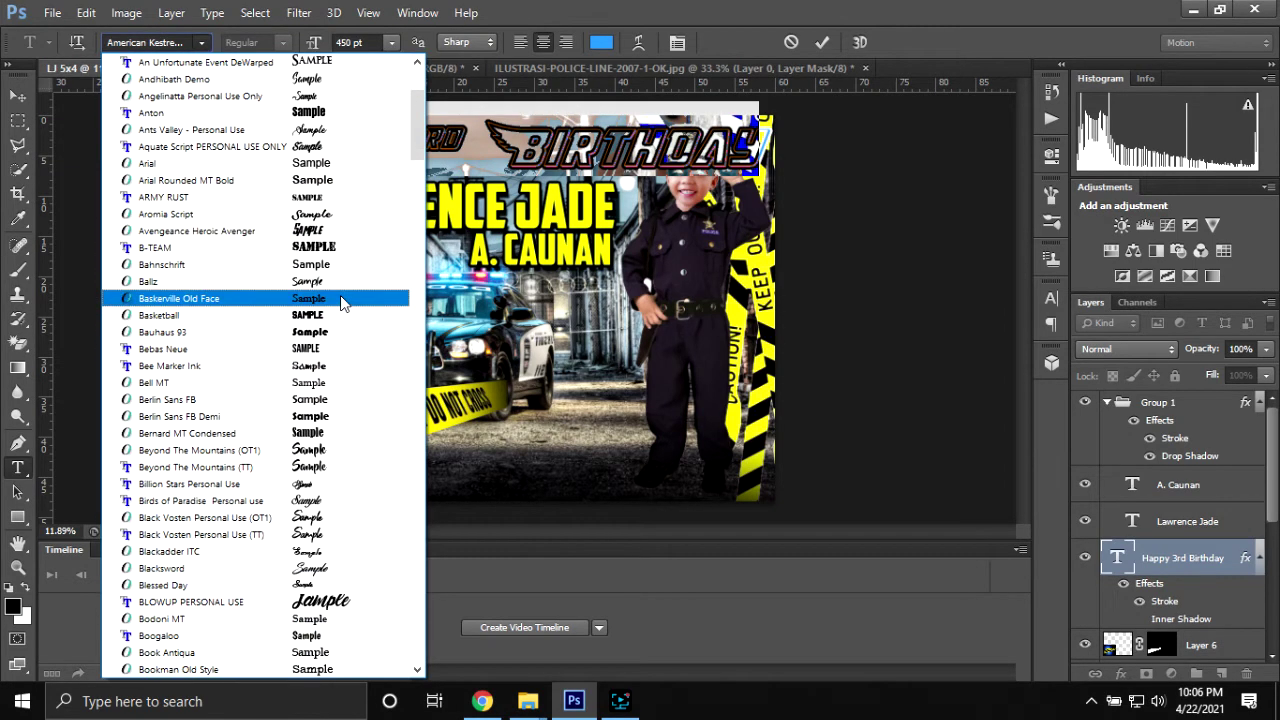
{"action": "scroll", "coordinate": [343, 418], "scroll_direction": "down", "scroll_amount": 3}
{"action": "scroll", "coordinate": [330, 440], "scroll_direction": "down", "scroll_amount": 1}
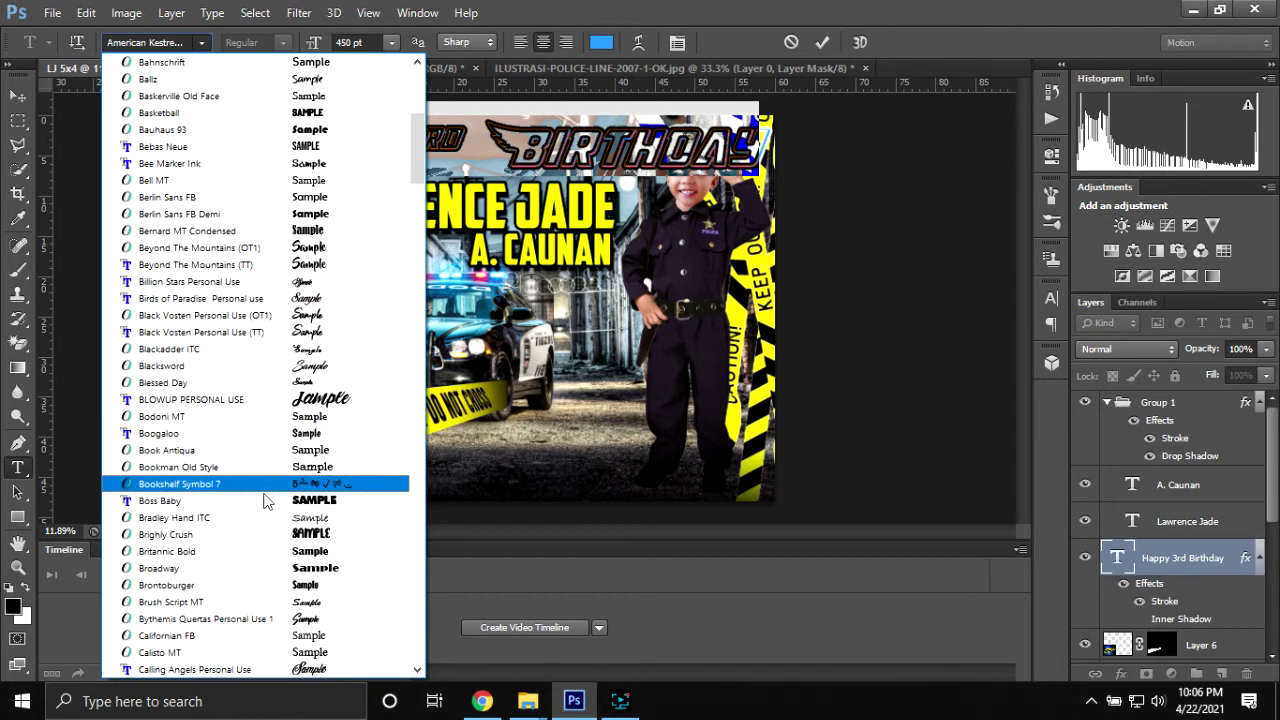
{"action": "left_click", "coordinate": [260, 537]}
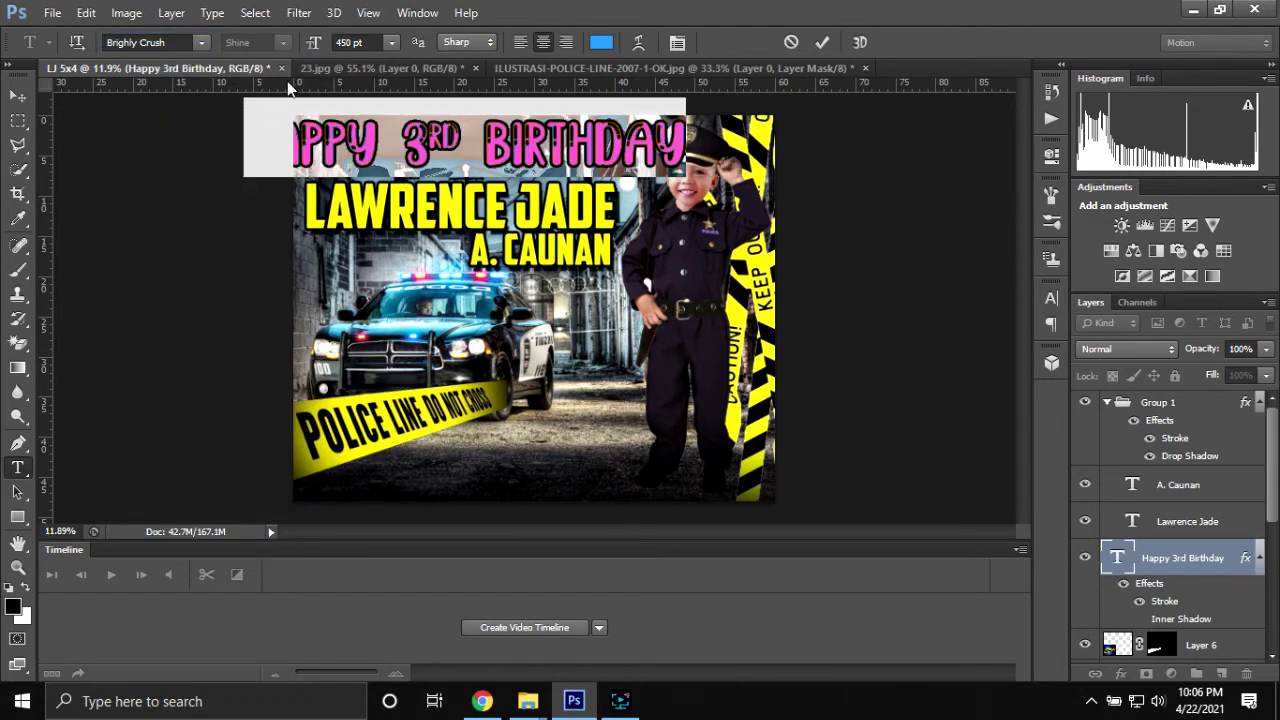
{"action": "left_click", "coordinate": [201, 42]}
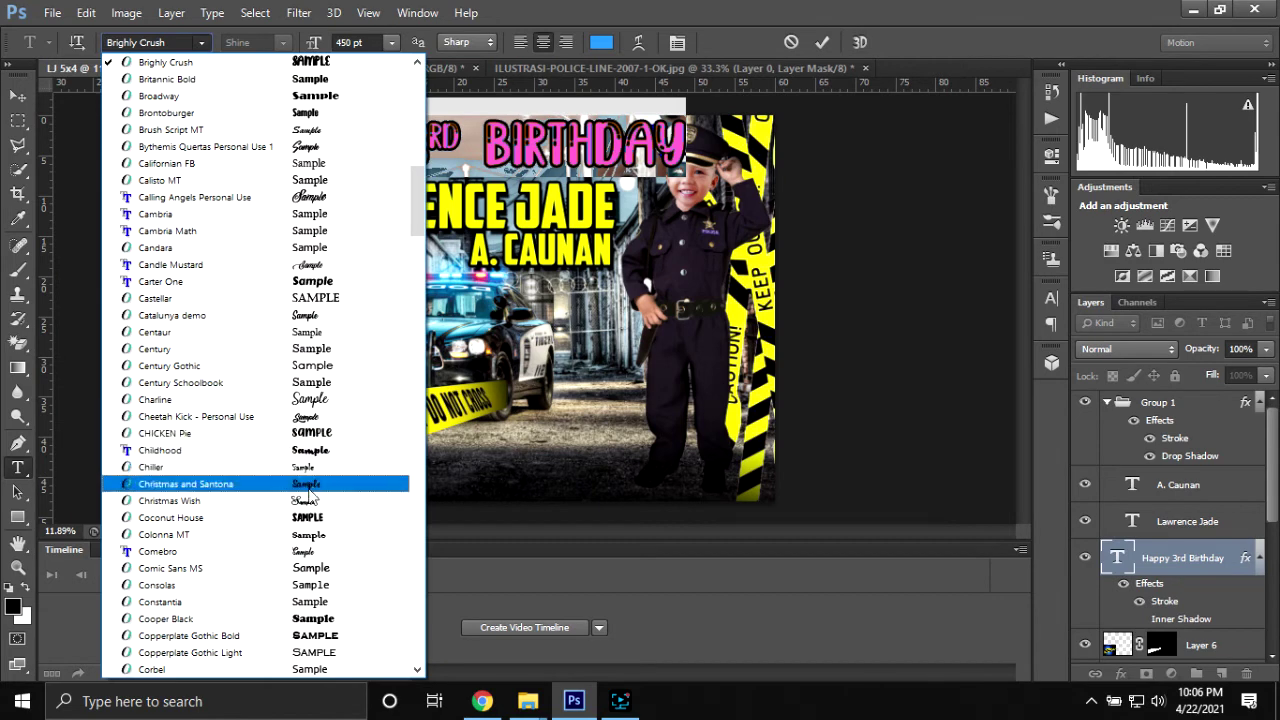
{"action": "left_click", "coordinate": [307, 520]}
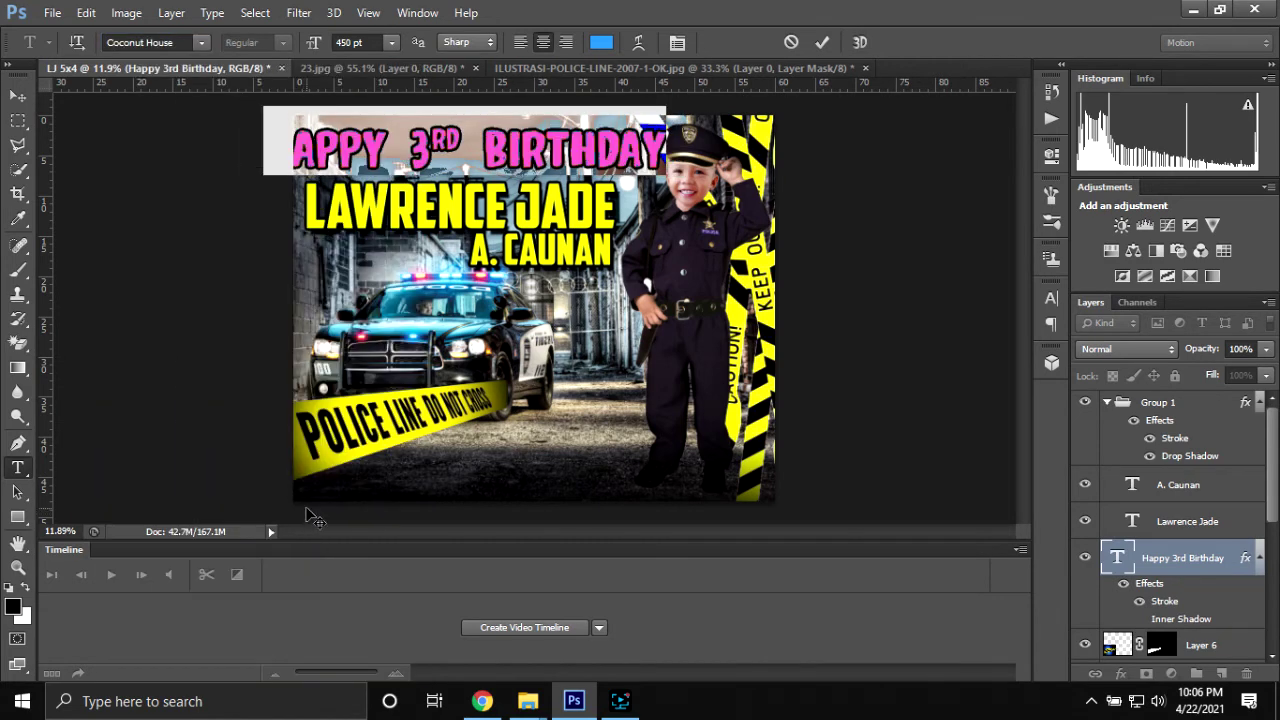
{"action": "left_click", "coordinate": [822, 42]}
- Select all the title text, apply Jungle Adventurer, and commit the edit
{"action": "left_click", "coordinate": [410, 155]}
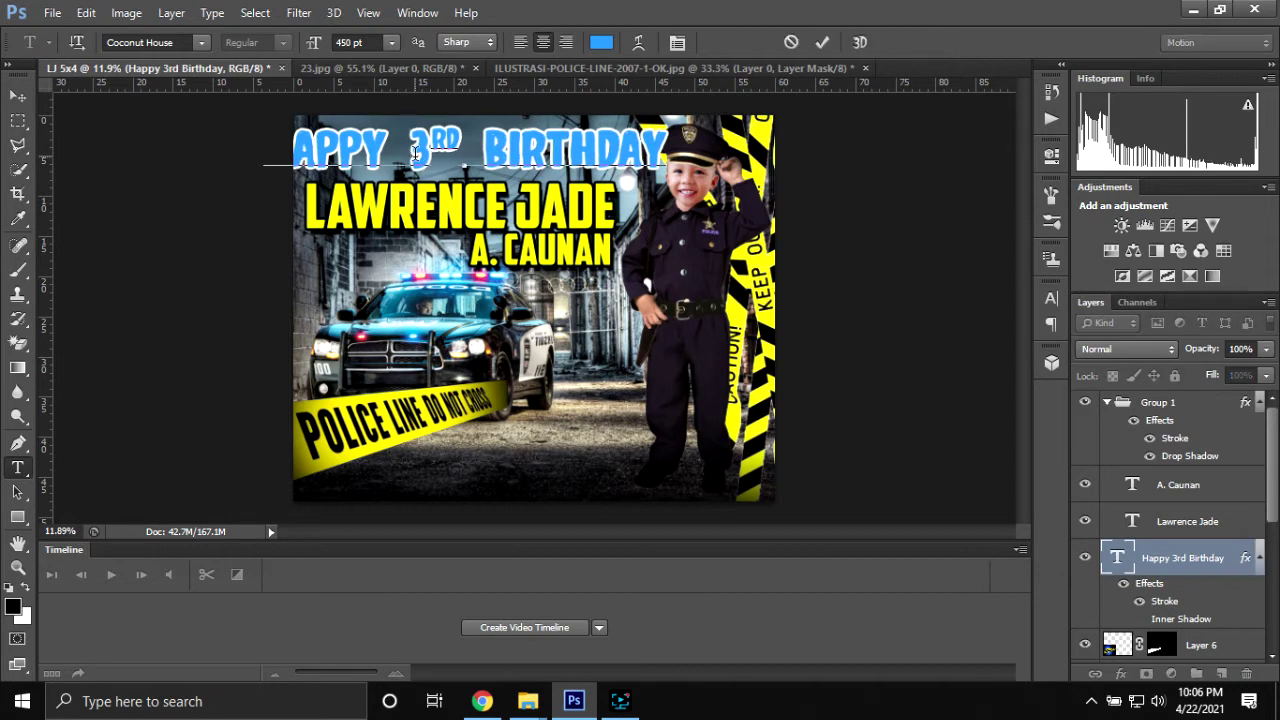
{"action": "key", "text": "ctrl+a"}
{"action": "left_click", "coordinate": [201, 42]}
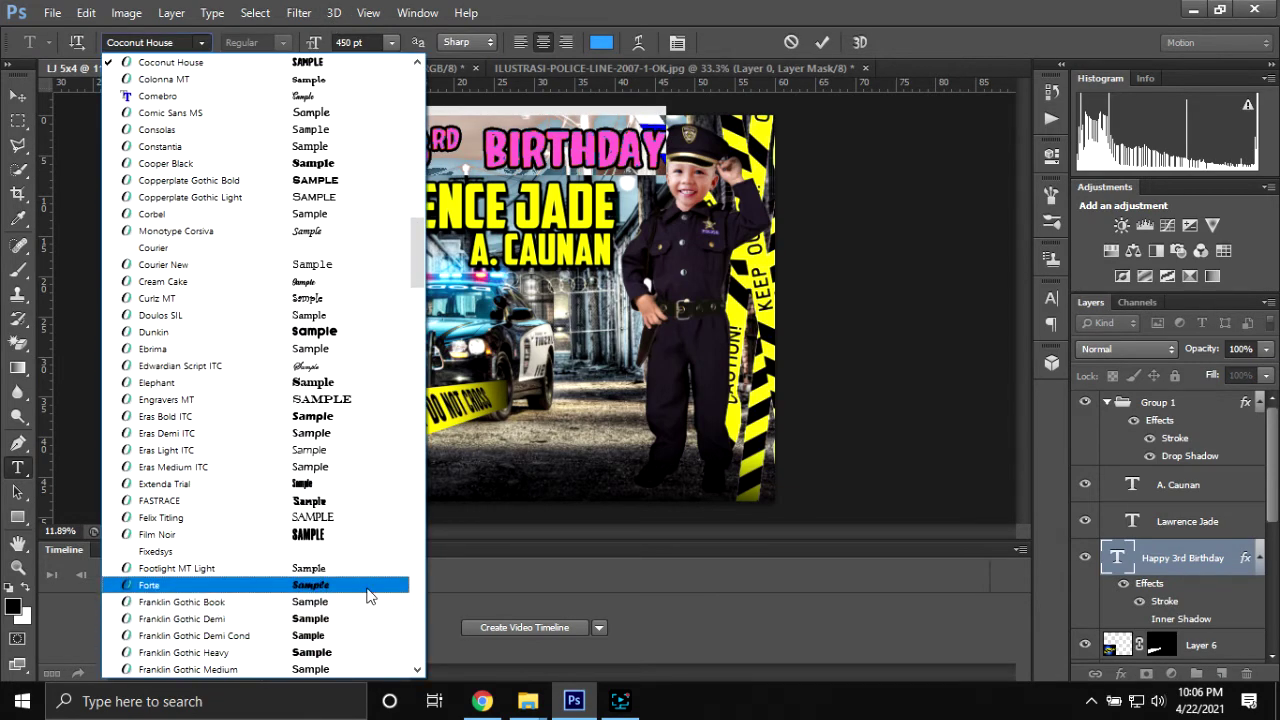
{"action": "scroll", "coordinate": [367, 598], "scroll_direction": "down", "scroll_amount": 2}
{"action": "scroll", "coordinate": [367, 598], "scroll_direction": "down", "scroll_amount": 3}
{"action": "scroll", "coordinate": [367, 598], "scroll_direction": "down", "scroll_amount": 1}
{"action": "scroll", "coordinate": [367, 598], "scroll_direction": "down", "scroll_amount": 2}
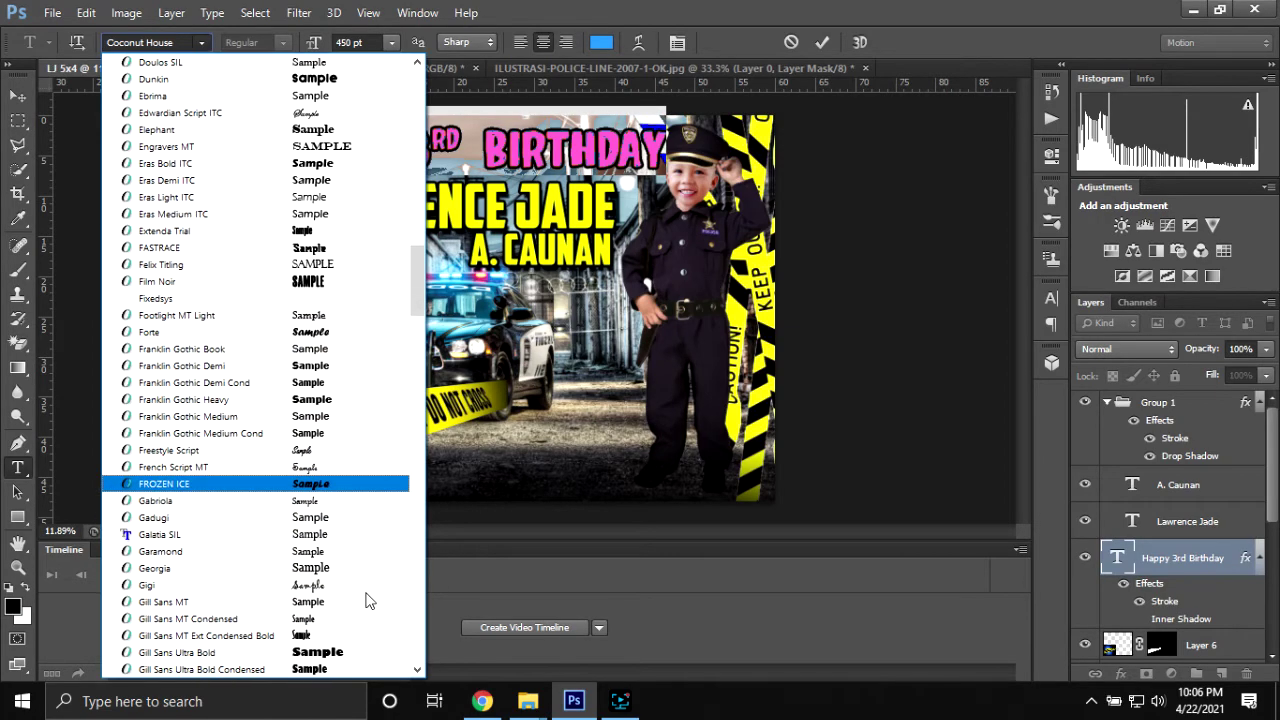
{"action": "scroll", "coordinate": [367, 598], "scroll_direction": "down", "scroll_amount": 3}
{"action": "scroll", "coordinate": [367, 598], "scroll_direction": "down", "scroll_amount": 1}
{"action": "scroll", "coordinate": [367, 598], "scroll_direction": "down", "scroll_amount": 6}
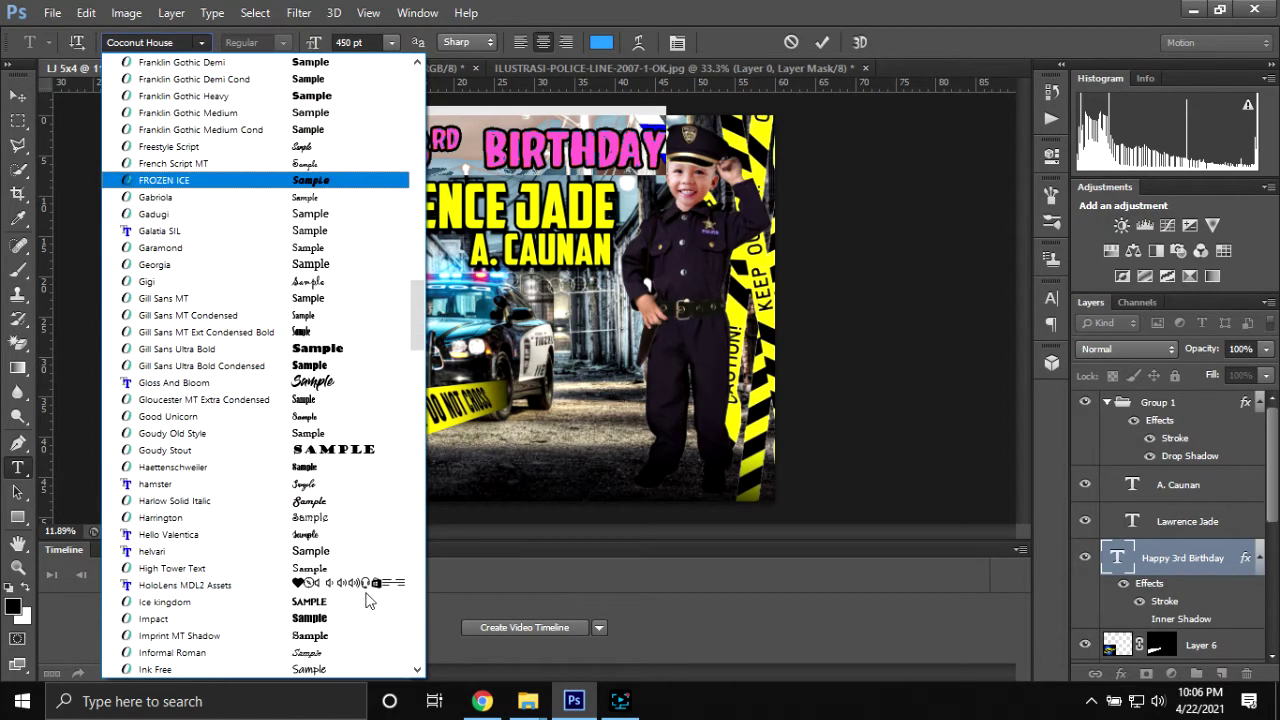
{"action": "scroll", "coordinate": [367, 598], "scroll_direction": "down", "scroll_amount": 2}
{"action": "scroll", "coordinate": [367, 598], "scroll_direction": "down", "scroll_amount": 7}
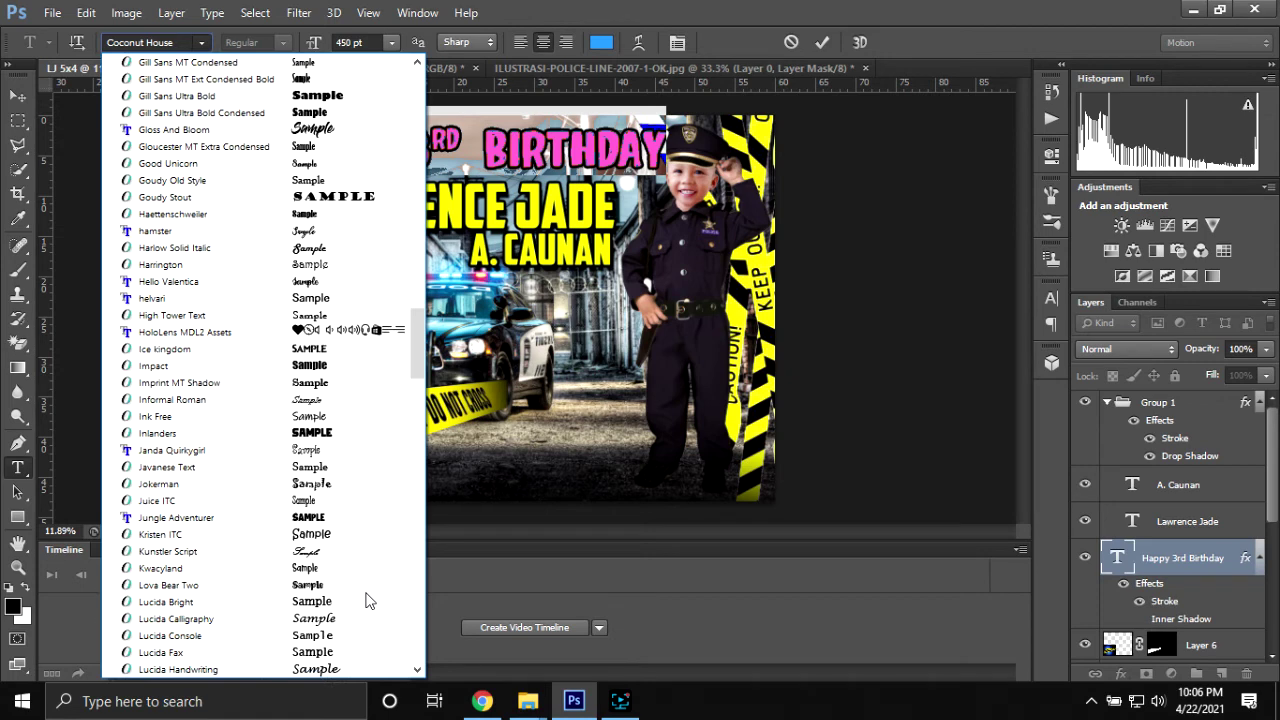
{"action": "left_click", "coordinate": [245, 519]}
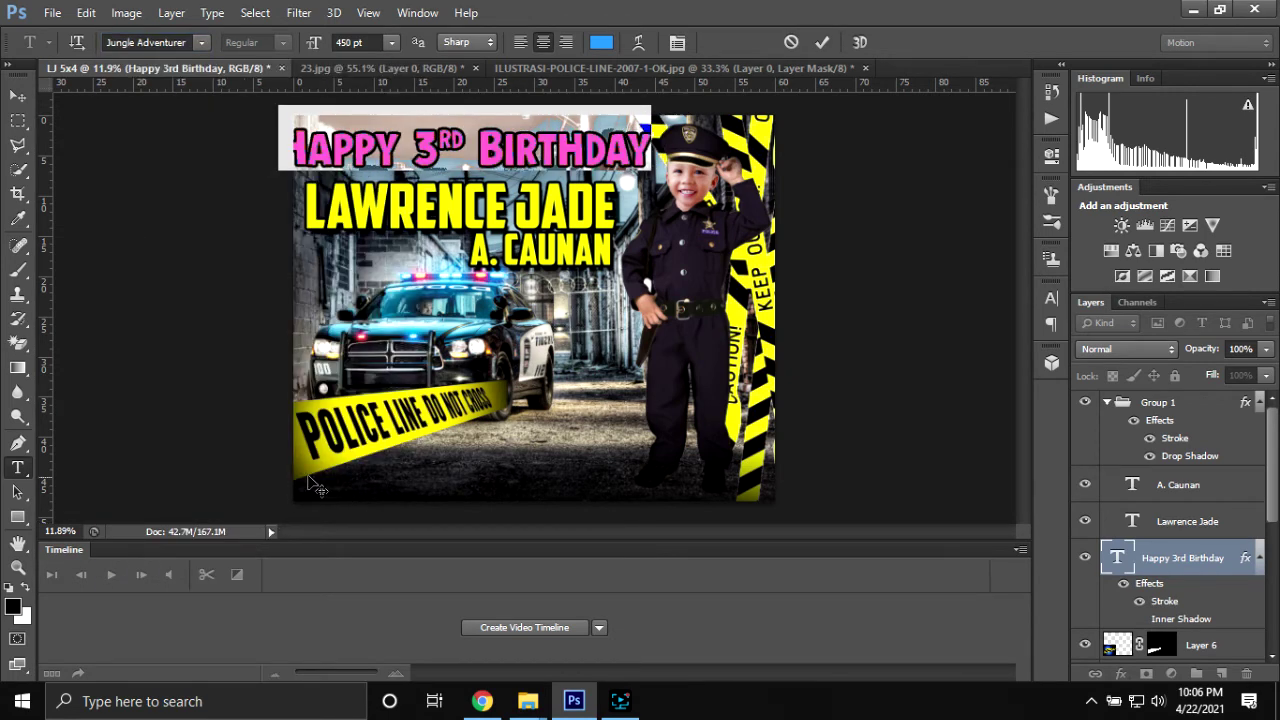
{"action": "left_click", "coordinate": [822, 42]}
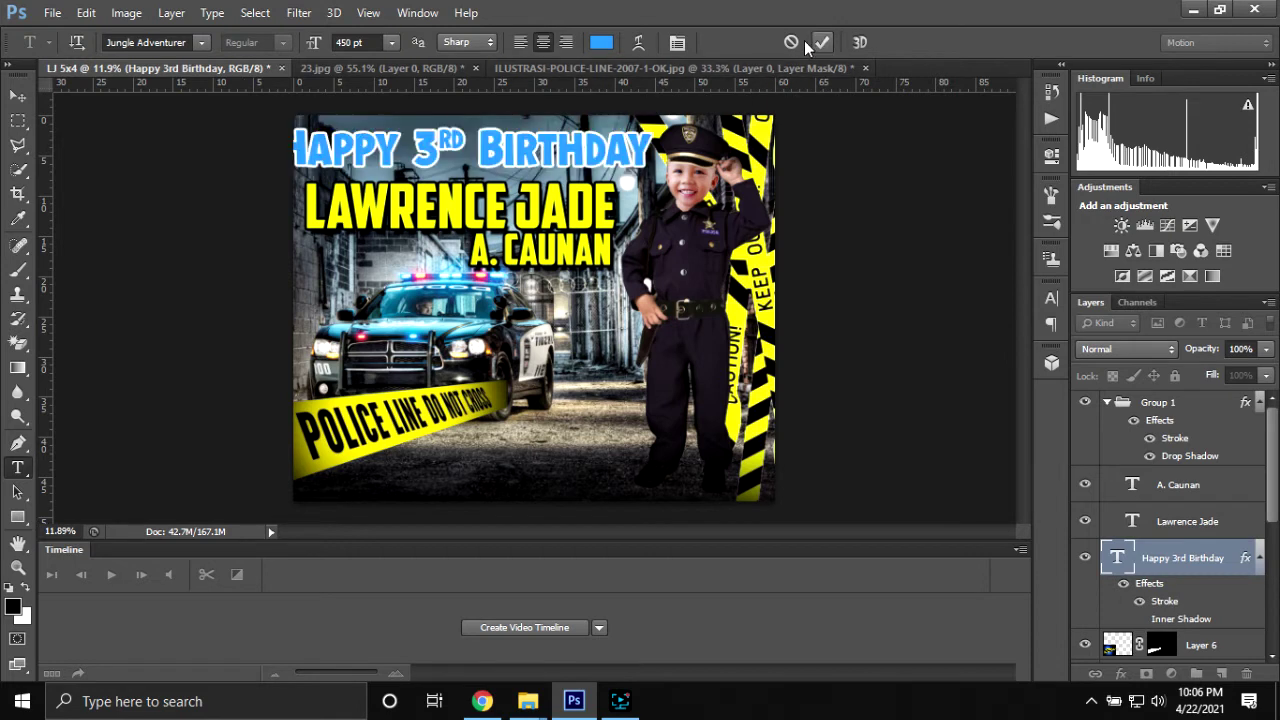
- Scale the Happy 3rd Birthday title down to about 92% and nudge it up and left
{"action": "left_click", "coordinate": [428, 145]}
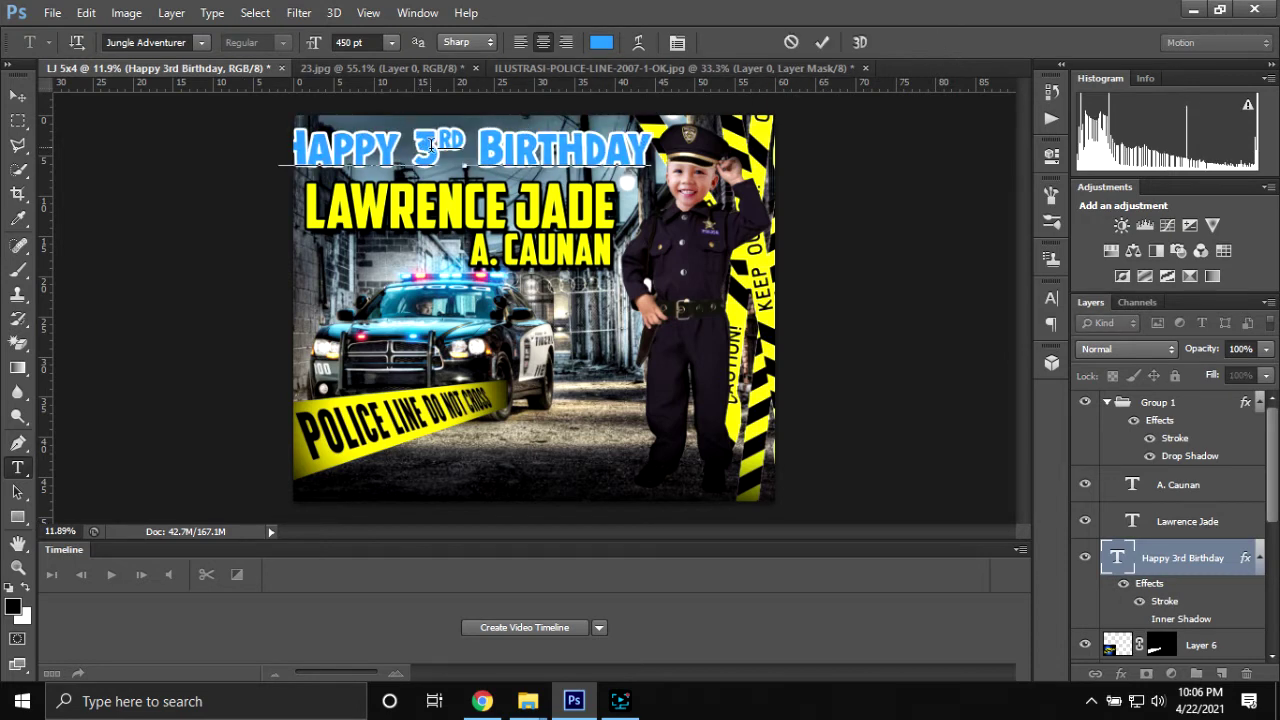
{"action": "left_click", "coordinate": [822, 42]}
{"action": "key", "text": "ctrl+t"}
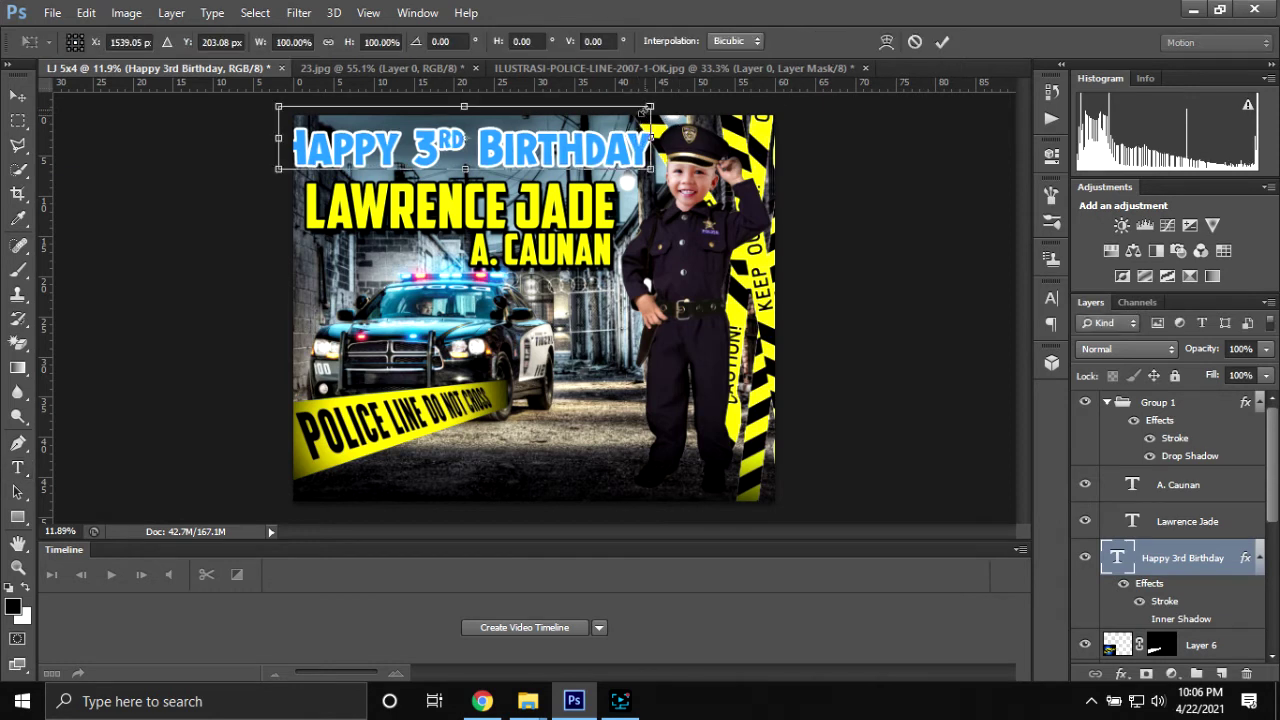
{"action": "mouse_move", "coordinate": [645, 110]}
{"action": "left_mouse_down"}
{"action": "mouse_move", "coordinate": [627, 112]}
{"action": "mouse_move", "coordinate": [617, 140]}
{"action": "left_mouse_up"}
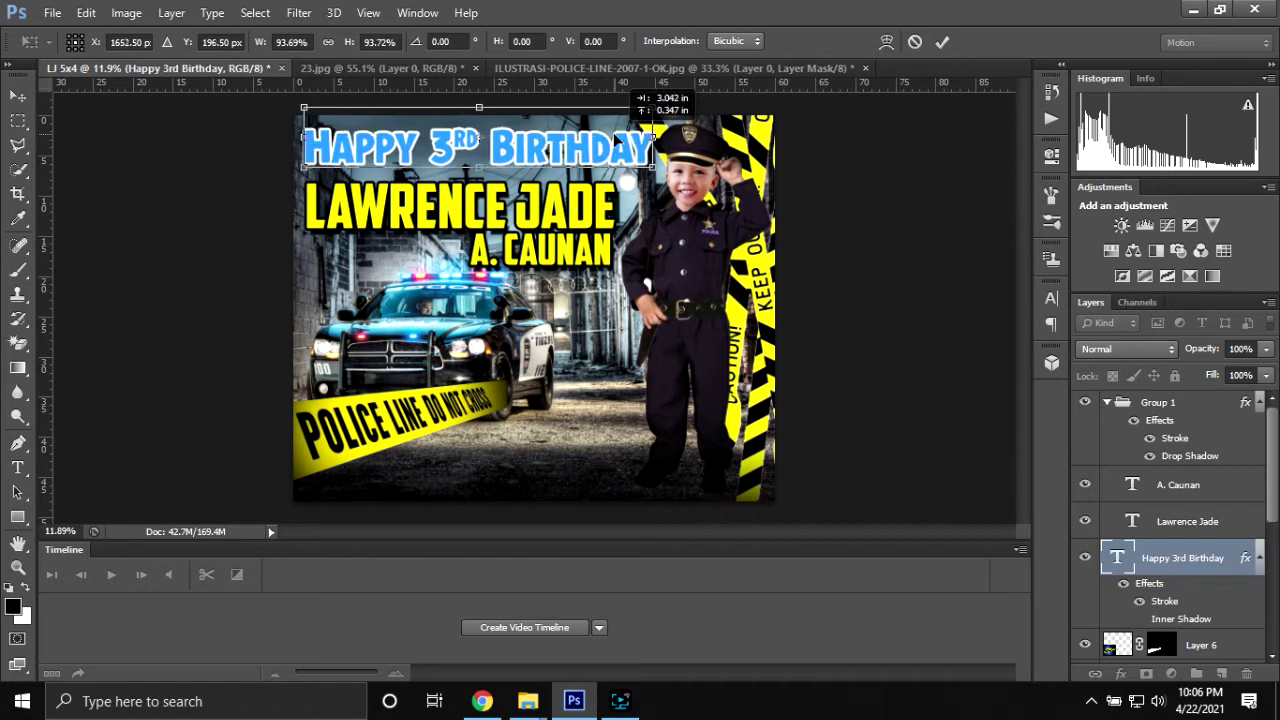
{"action": "left_click_drag", "start_coordinate": [652, 107], "coordinate": [649, 108]}
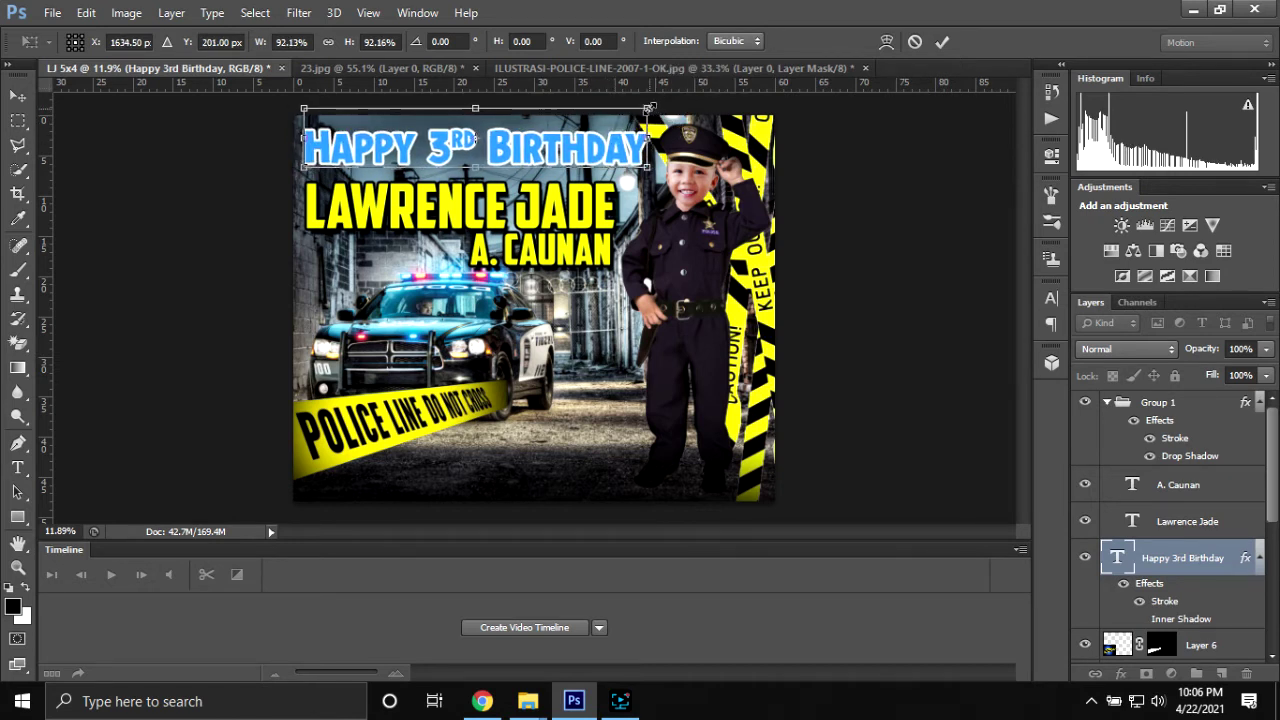
{"action": "left_click_drag", "start_coordinate": [472, 137], "coordinate": [470, 136]}
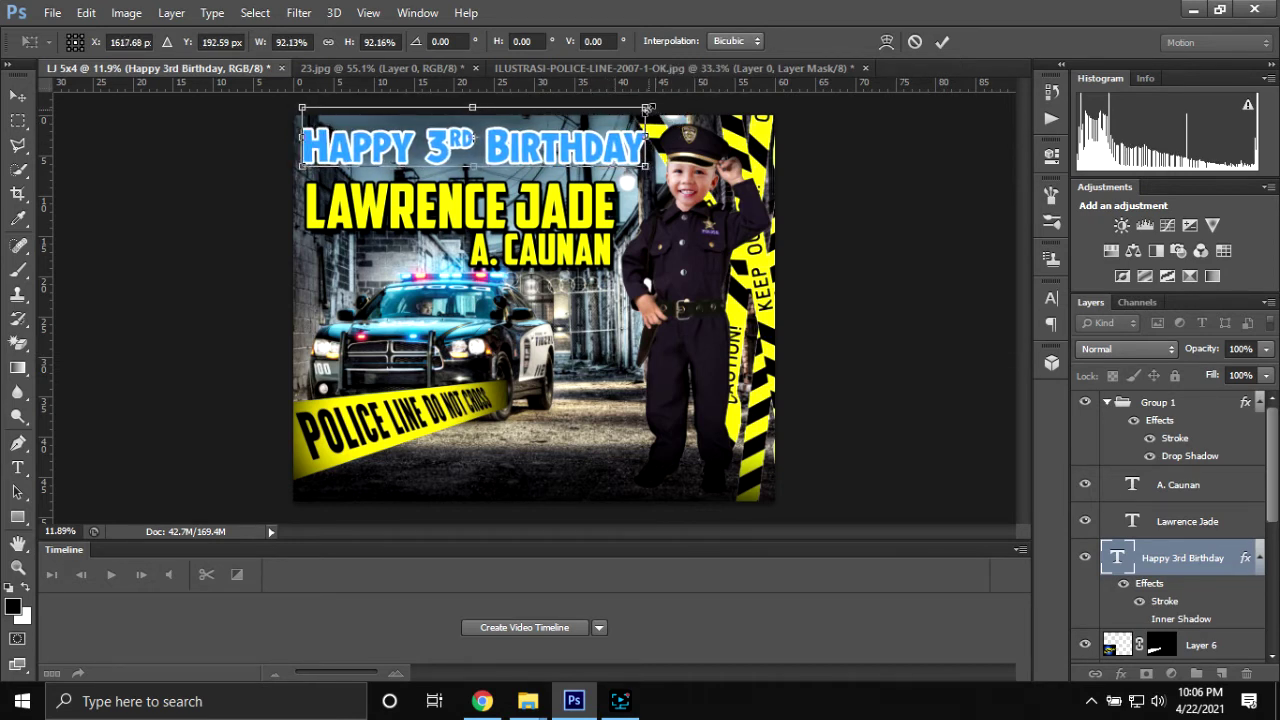
{"action": "left_click", "coordinate": [941, 42]}
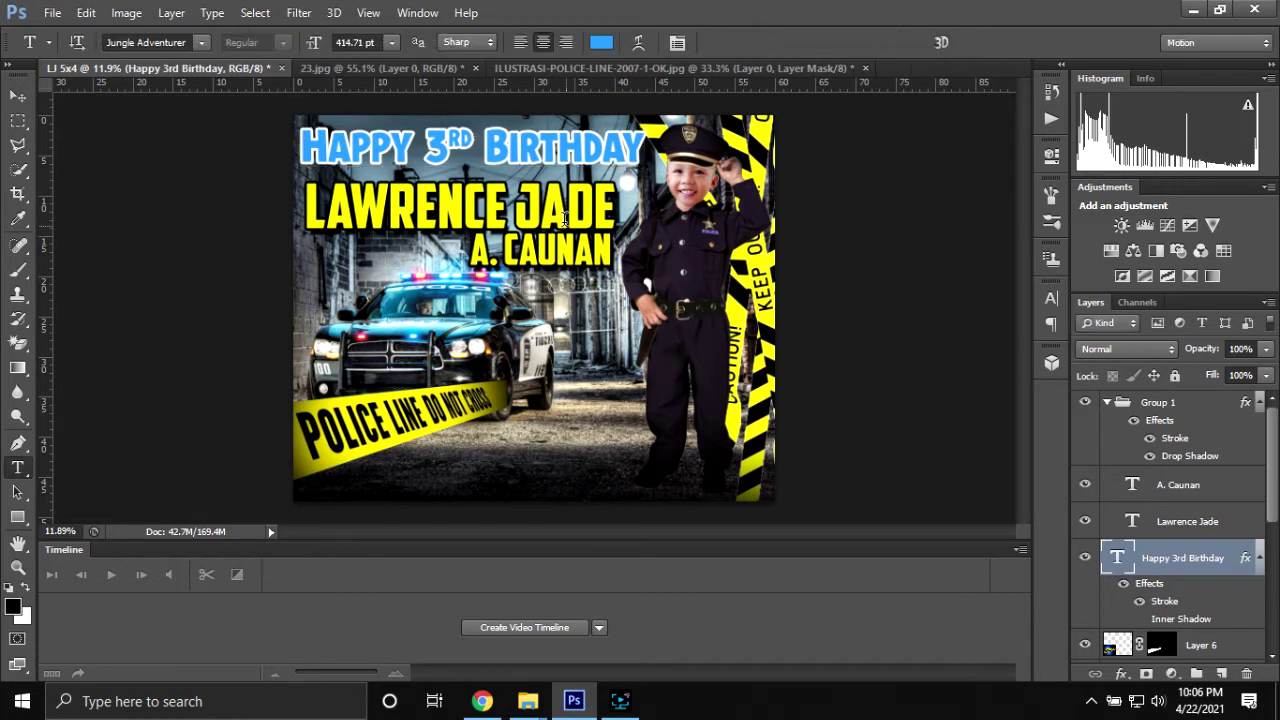
- Select all the title text again and re-enter text editing on the title
{"action": "left_click", "coordinate": [418, 138]}
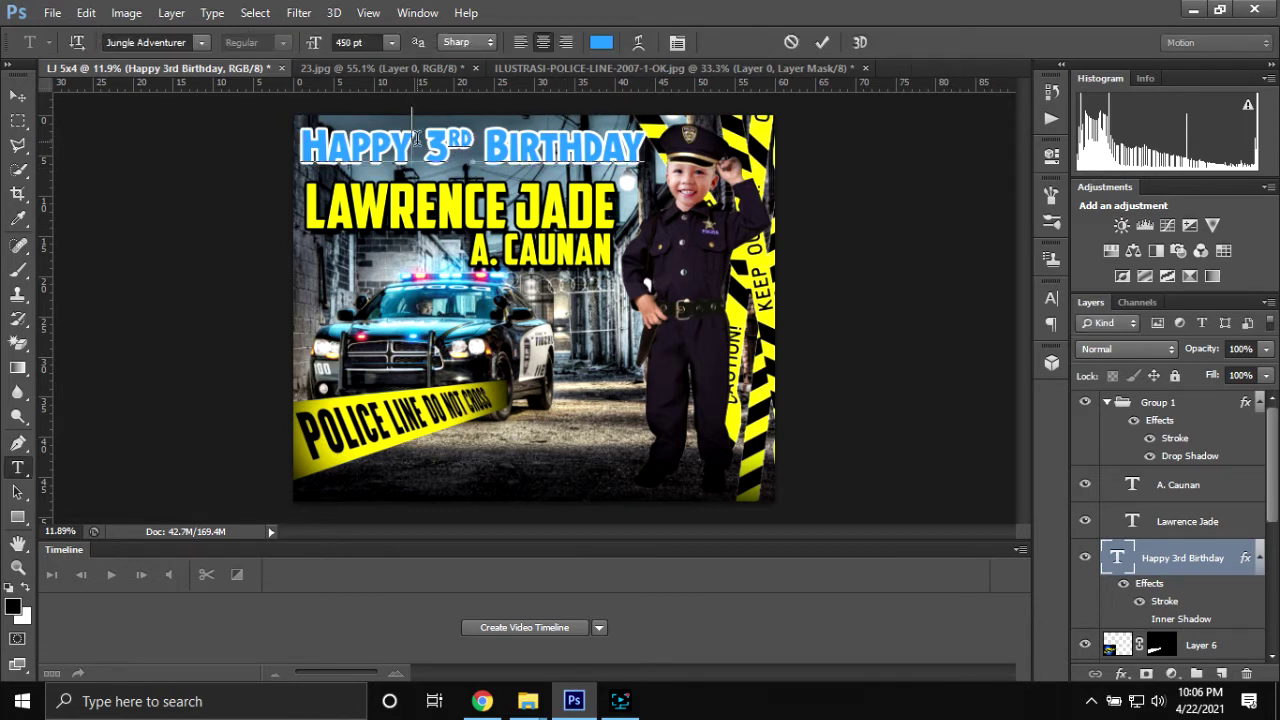
{"action": "key", "text": "ctrl+a"}
{"action": "left_click", "coordinate": [822, 42]}
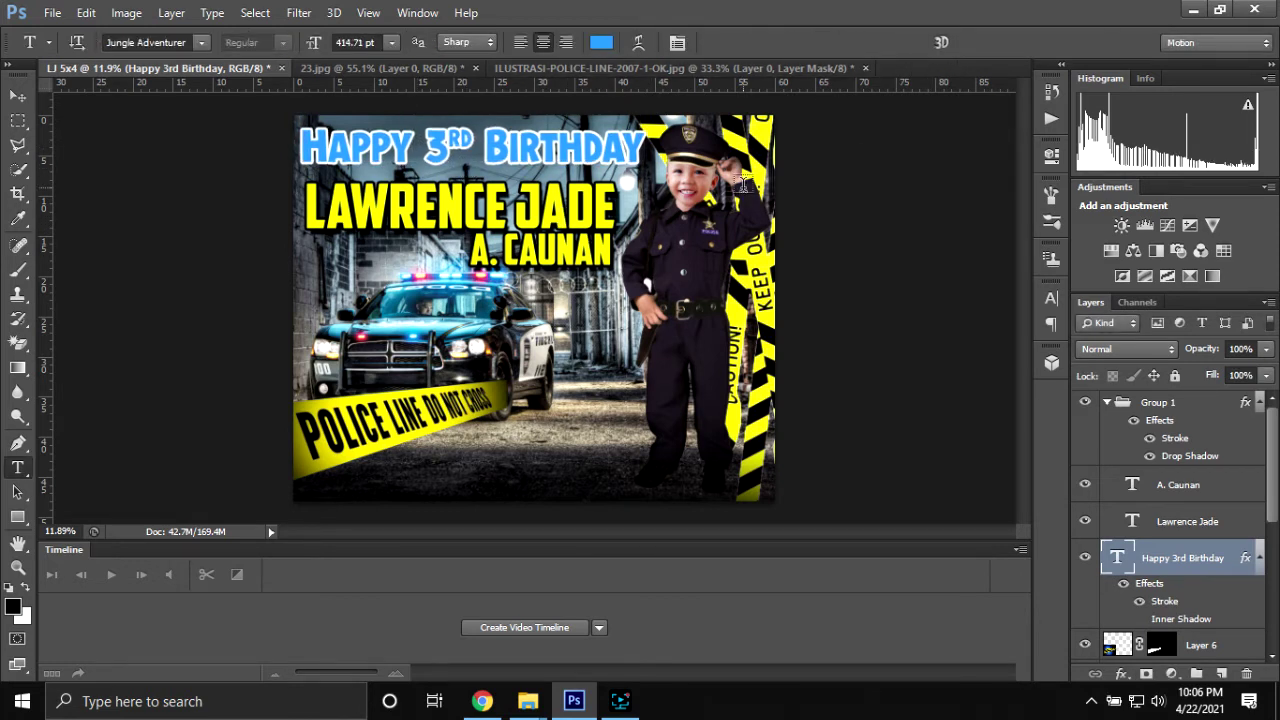
{"action": "left_click", "coordinate": [521, 152]}
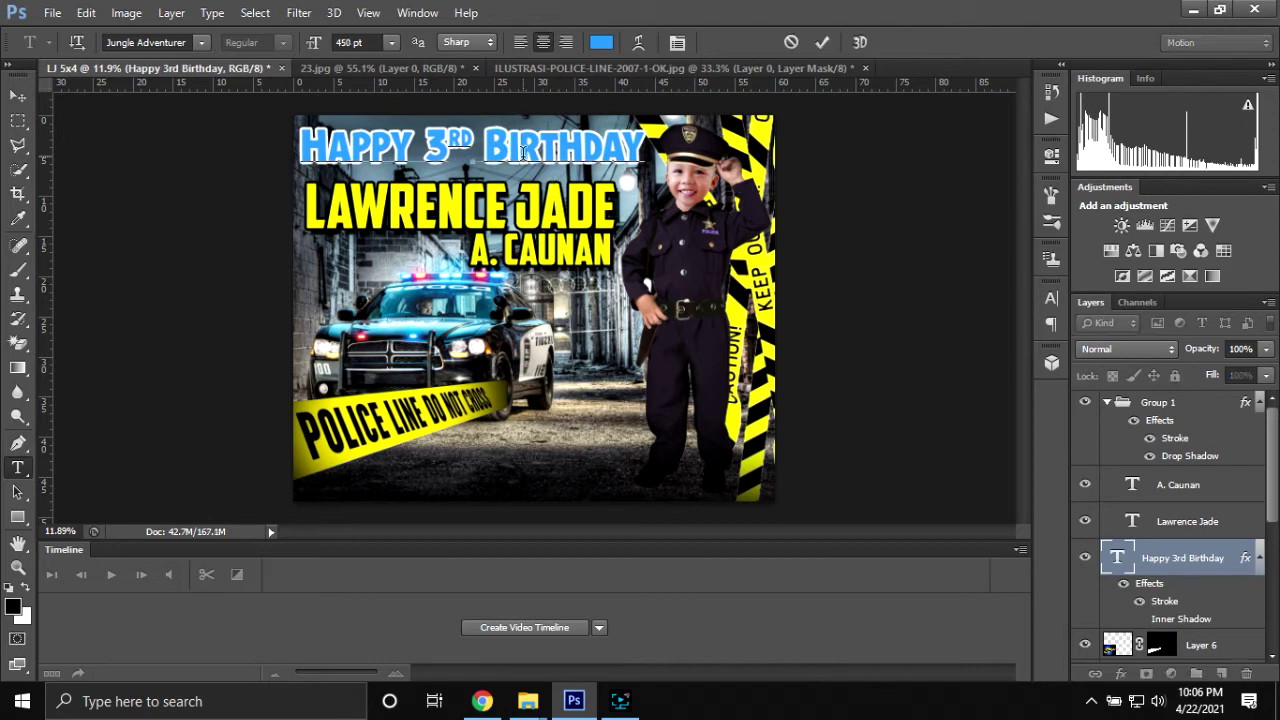
- Set all the title text's colour to pure red (#fe0101) and commit
{"action": "key", "text": "ctrl+a"}
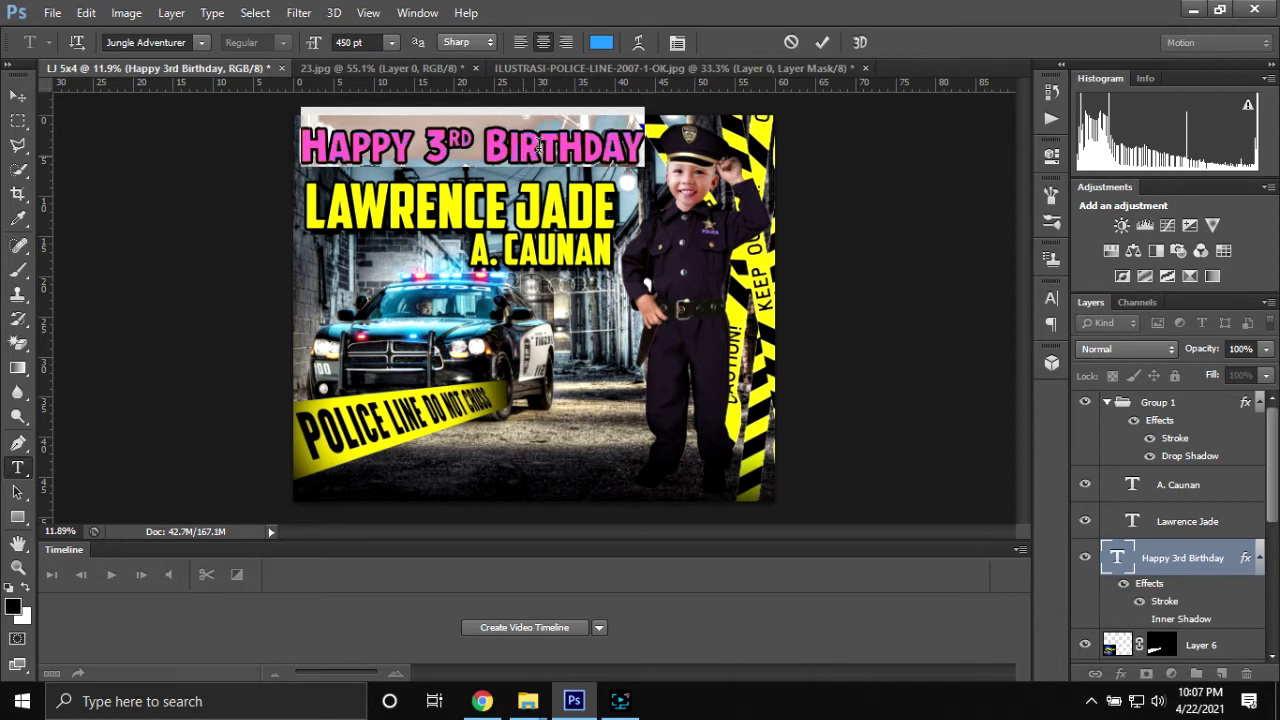
{"action": "left_click", "coordinate": [601, 42]}
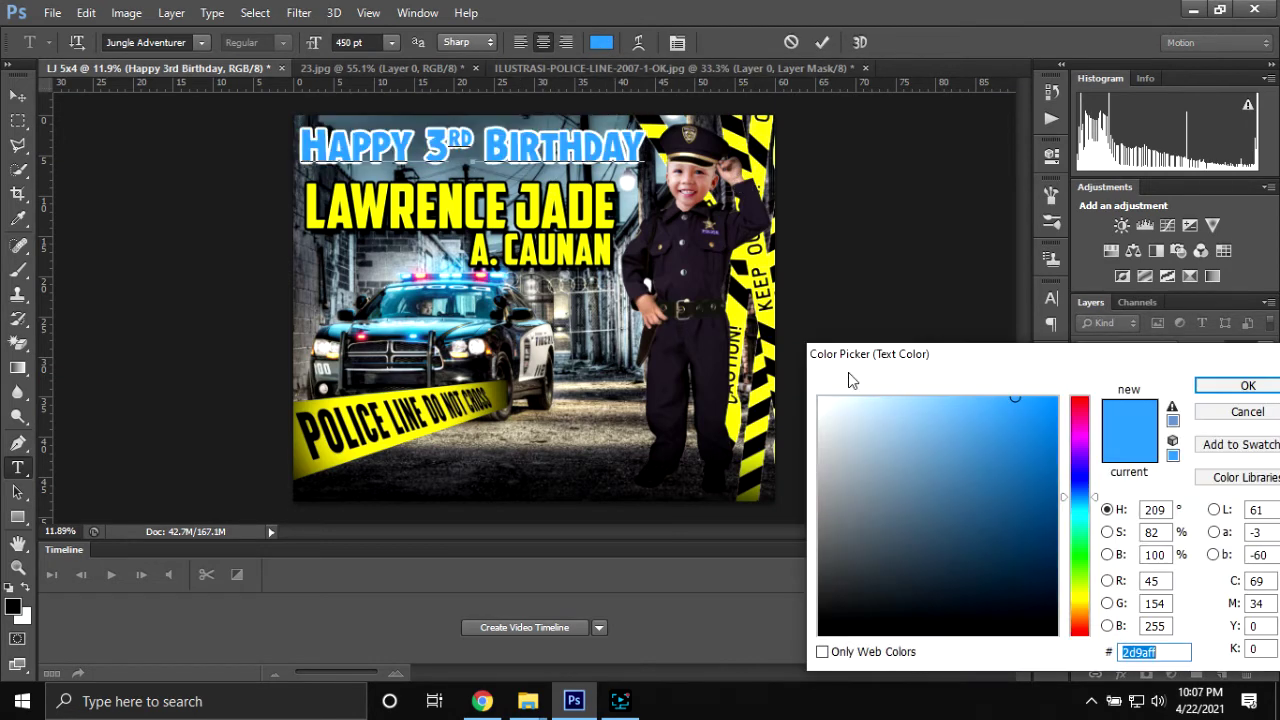
{"action": "left_click", "coordinate": [1082, 620]}
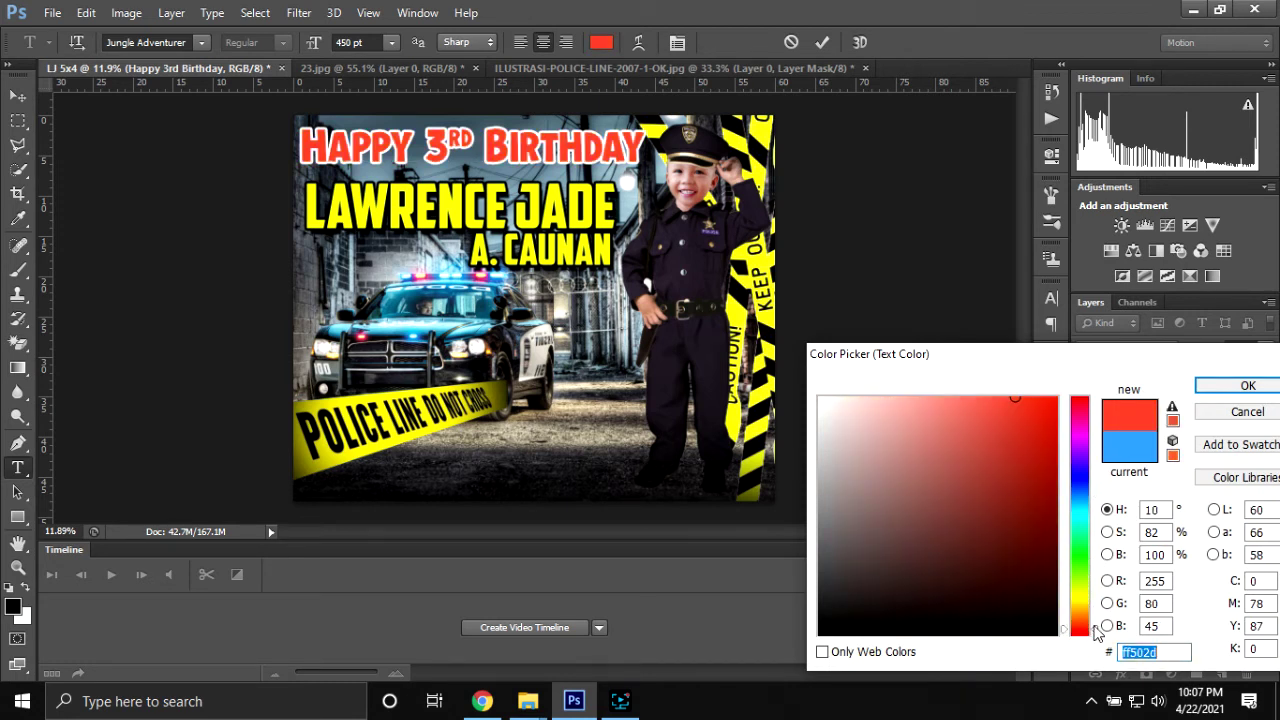
{"action": "left_click", "coordinate": [1092, 633]}
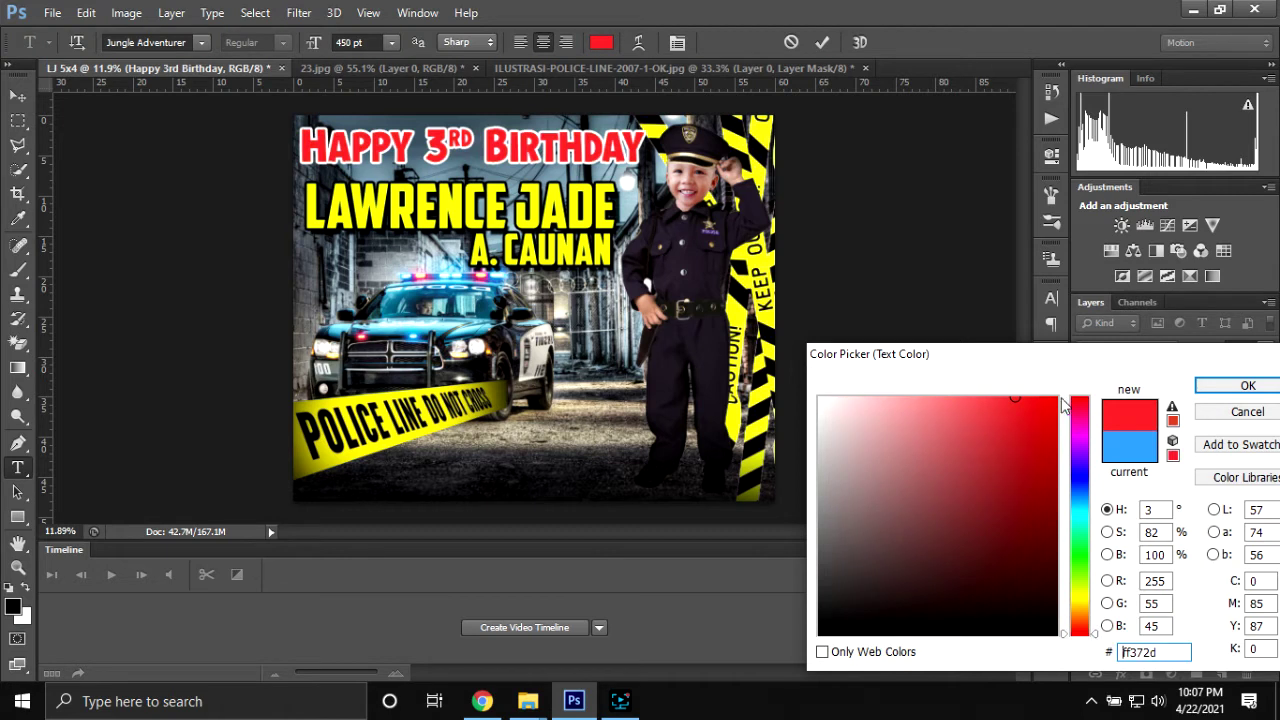
{"action": "left_click", "coordinate": [1055, 398]}
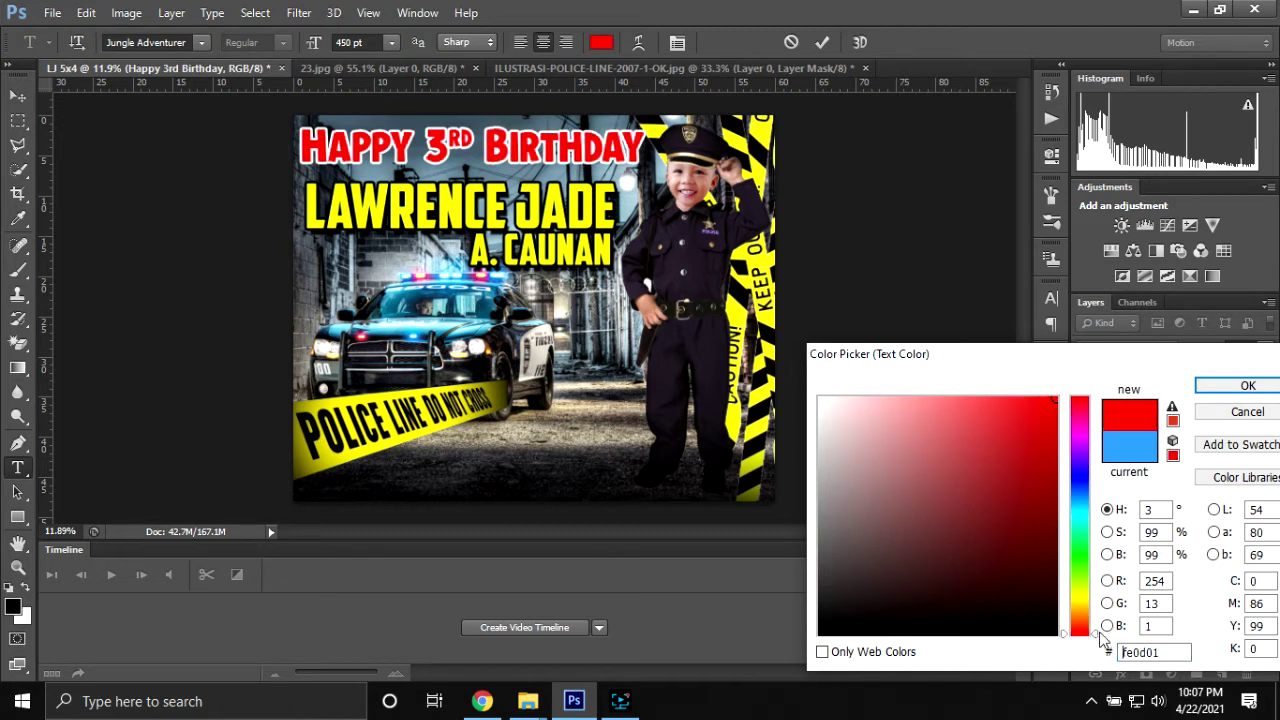
{"action": "left_click_drag", "start_coordinate": [1097, 643], "coordinate": [1090, 400]}
{"action": "left_click", "coordinate": [1242, 385]}
{"action": "left_click", "coordinate": [824, 42]}
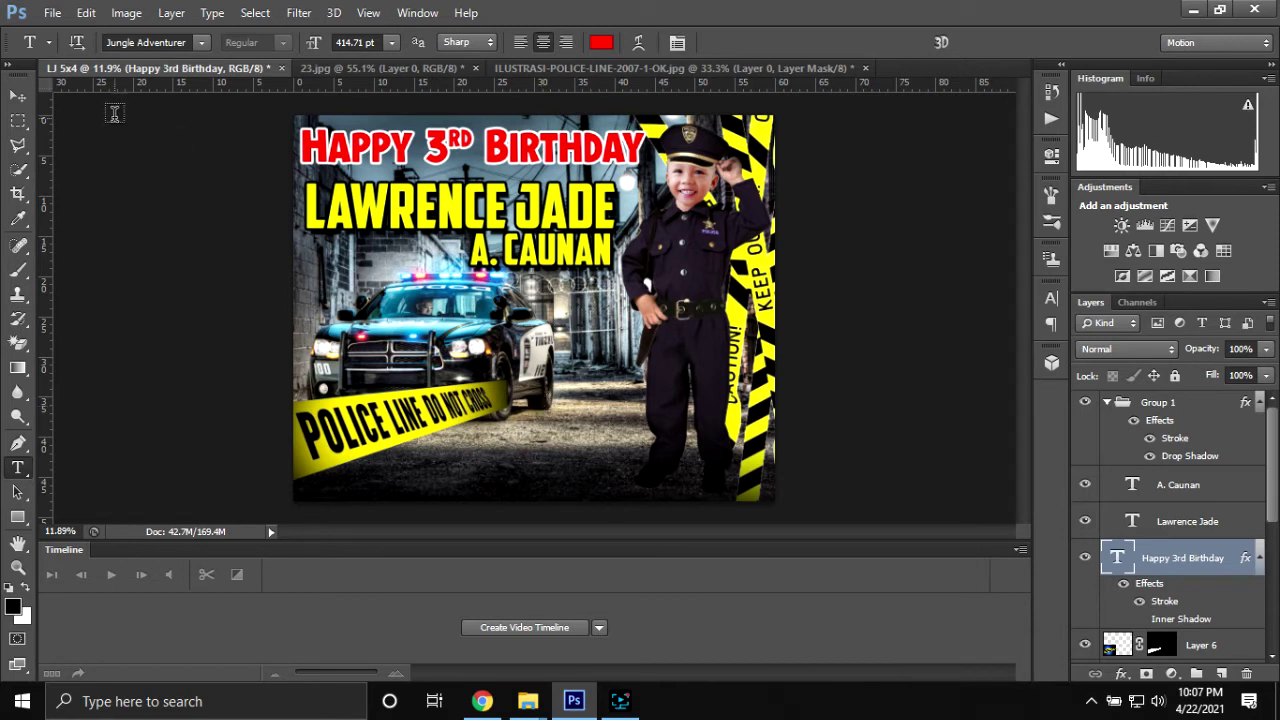
- Reselect the title text, check the font list keeping Jungle Adventurer, and commit
{"action": "left_click", "coordinate": [350, 147]}
{"action": "key", "text": "ctrl+a"}
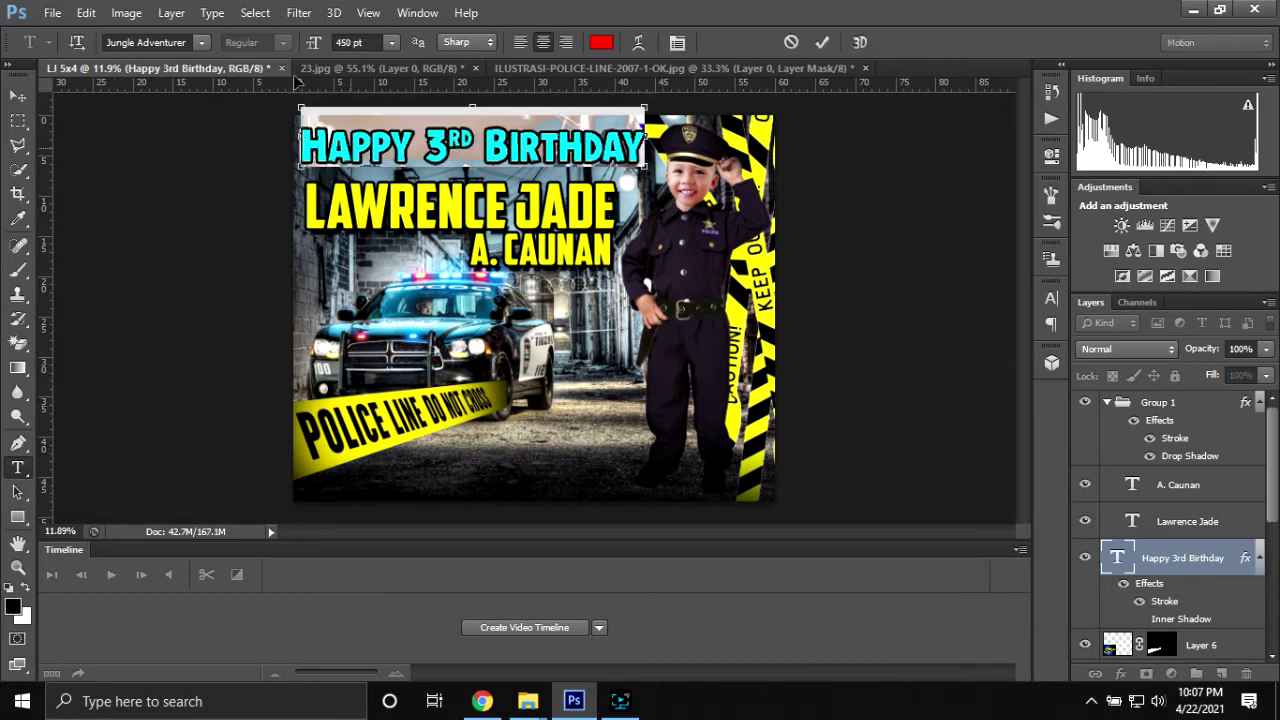
{"action": "left_click", "coordinate": [201, 42]}
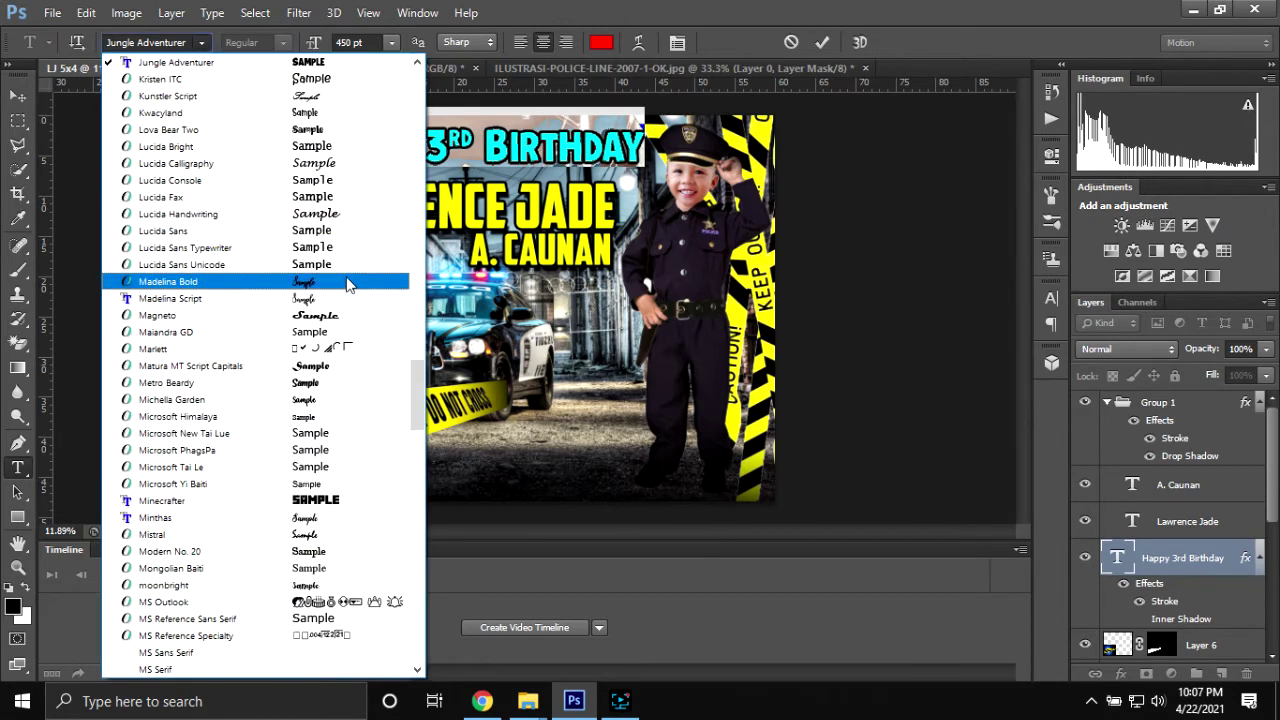
{"action": "left_click", "coordinate": [594, 160]}
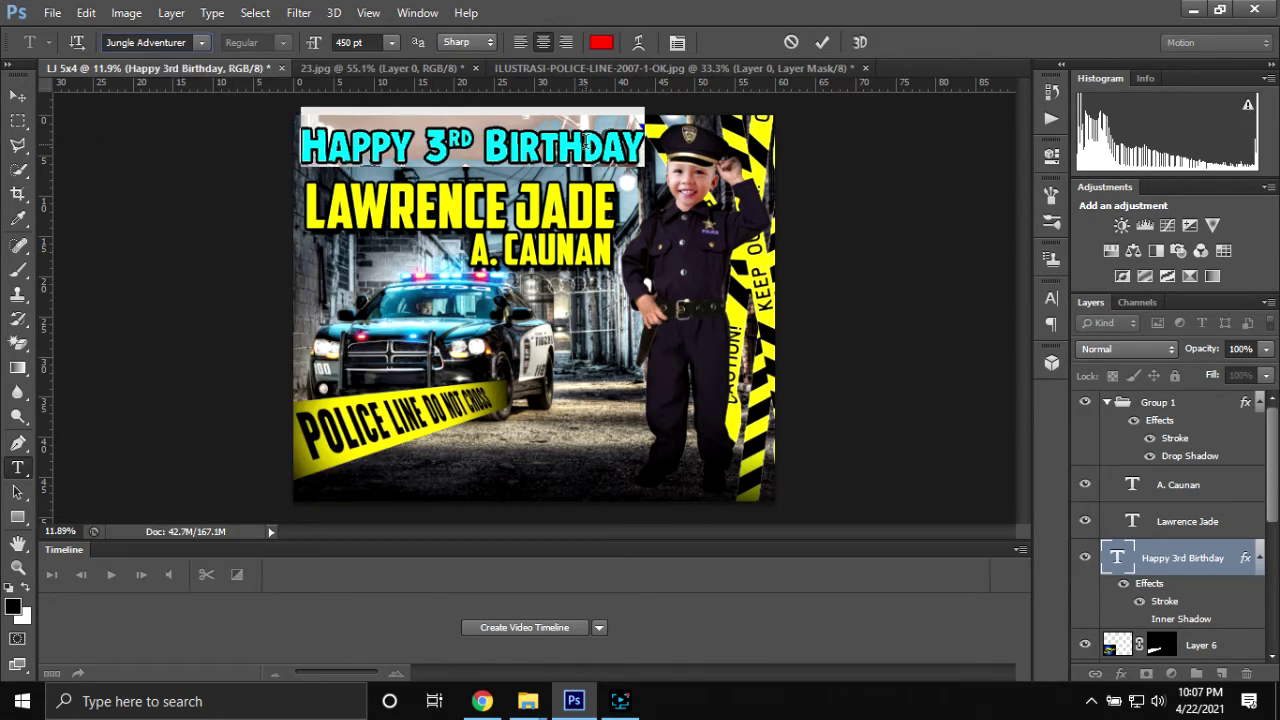
{"action": "left_click", "coordinate": [823, 42]}
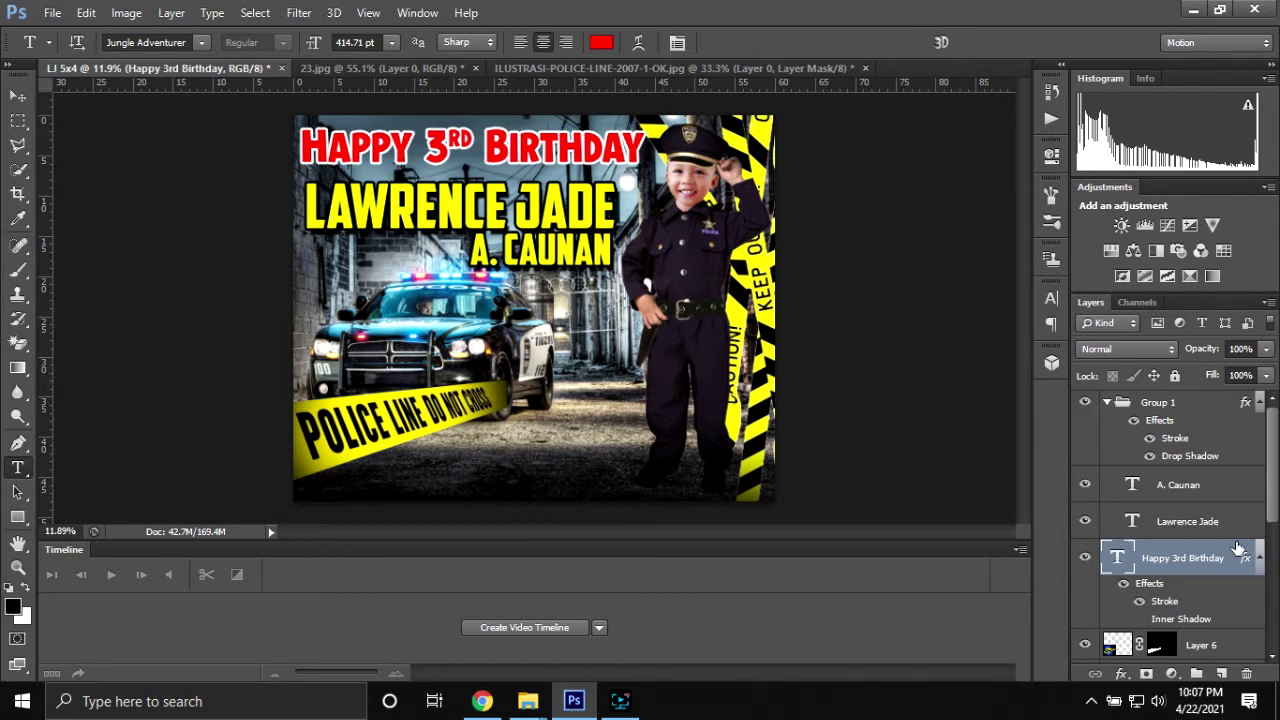
- Make the title's Inner Shadow effect visible, zoom in, and open its Inner Shadow settings in Layer Style
{"action": "left_click", "coordinate": [1139, 619]}
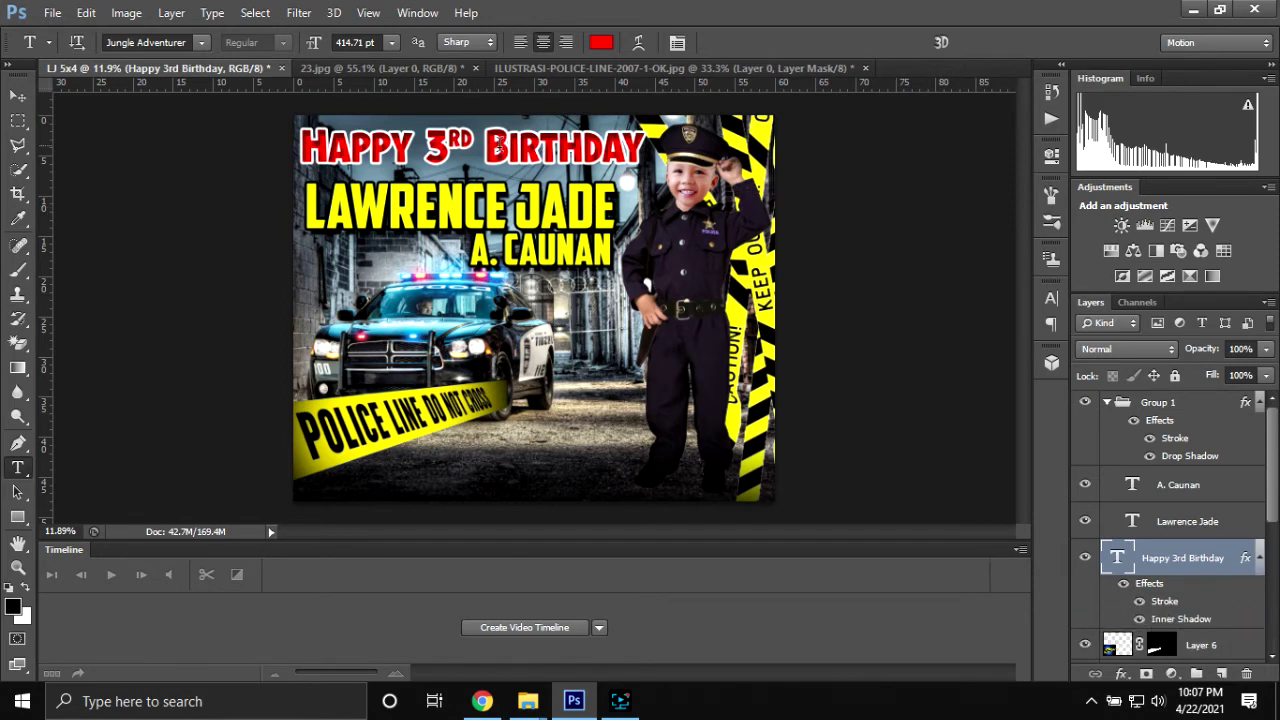
{"action": "scroll", "coordinate": [490, 145], "scroll_direction": "up", "scroll_amount": 1}
{"action": "scroll", "coordinate": [470, 148], "scroll_direction": "up", "scroll_amount": 1}
{"action": "scroll", "coordinate": [464, 148], "scroll_direction": "up", "scroll_amount": 1}
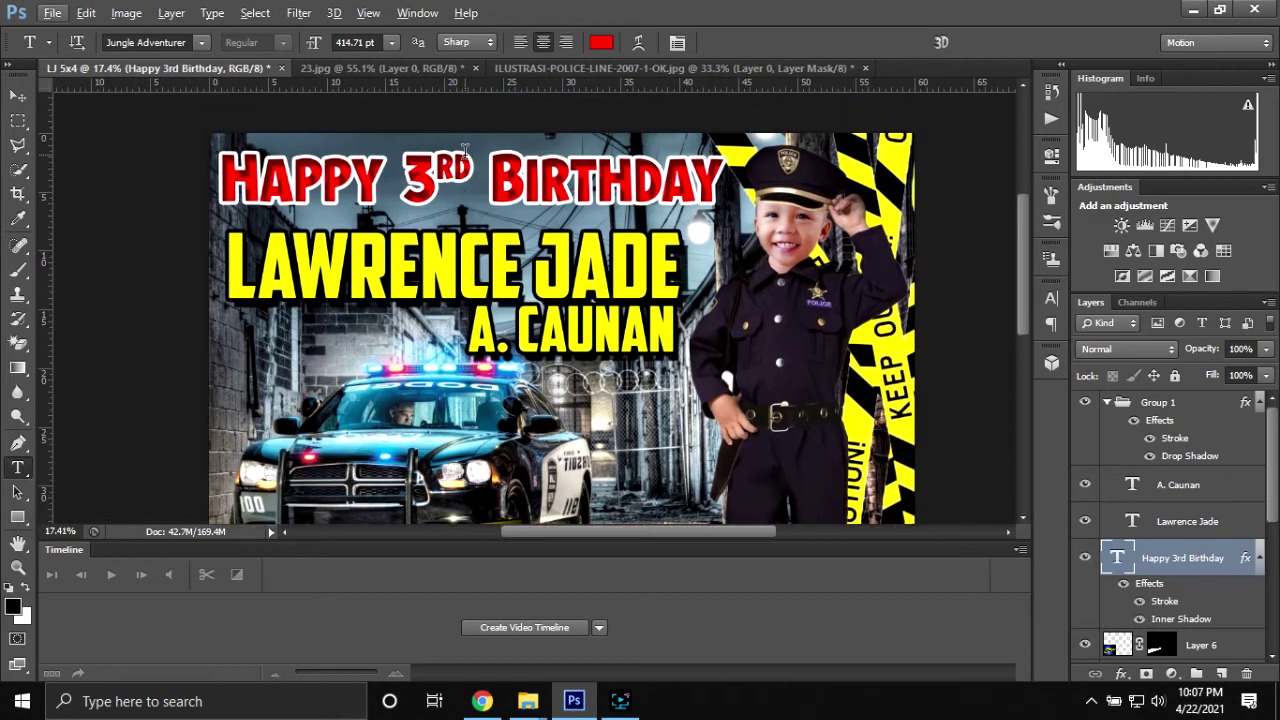
{"action": "scroll", "coordinate": [478, 170], "scroll_direction": "up", "scroll_amount": 1}
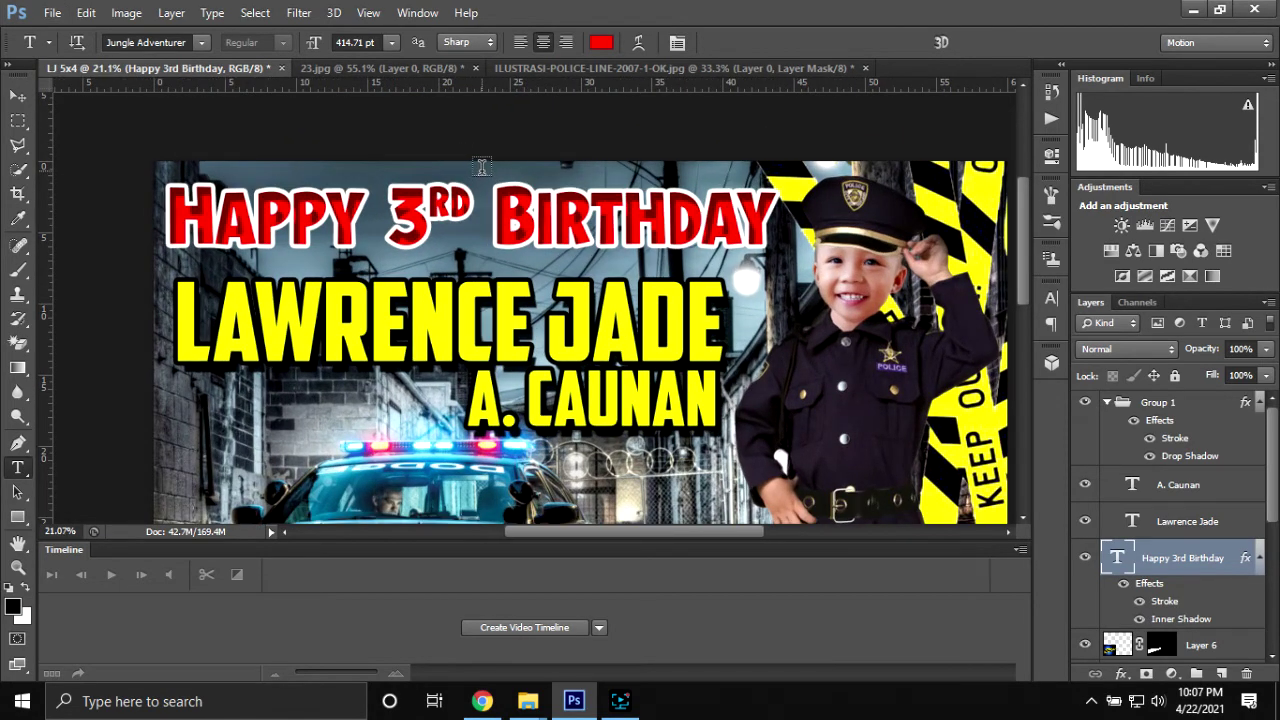
{"action": "scroll", "coordinate": [480, 168], "scroll_direction": "up", "scroll_amount": 1}
{"action": "scroll", "coordinate": [482, 162], "scroll_direction": "up", "scroll_amount": 1}
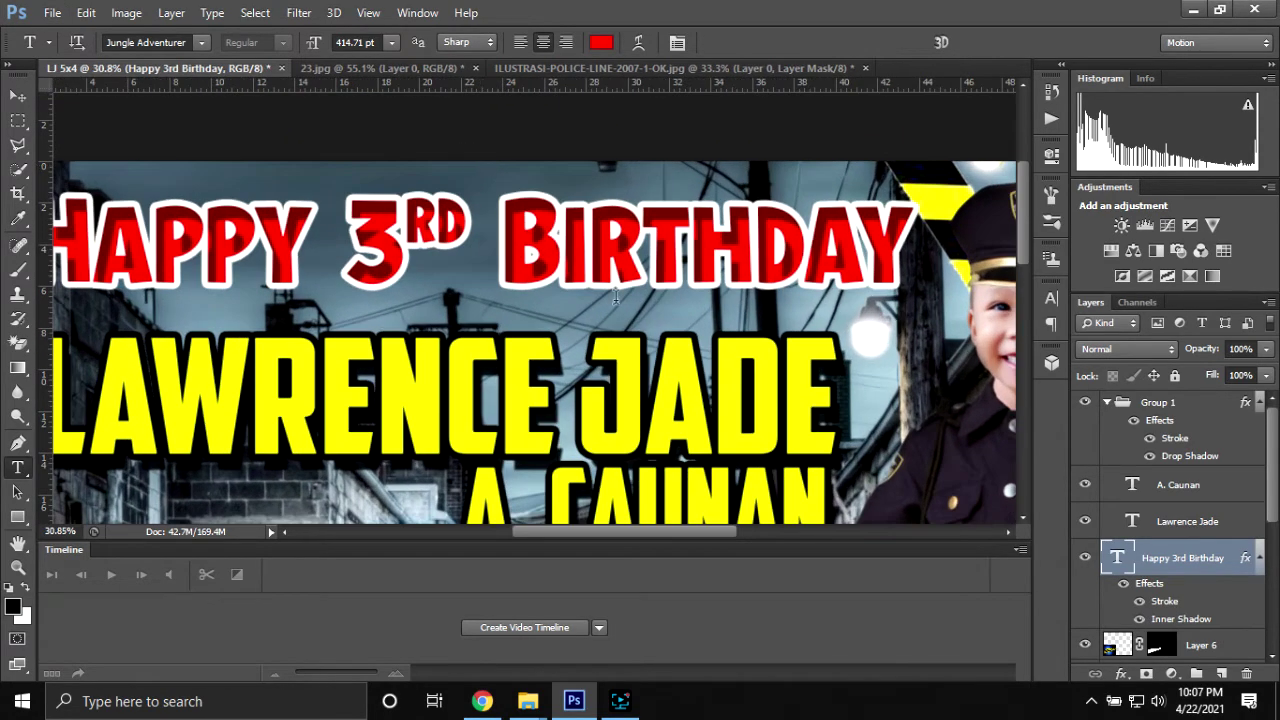
{"action": "double_click", "coordinate": [1170, 620]}
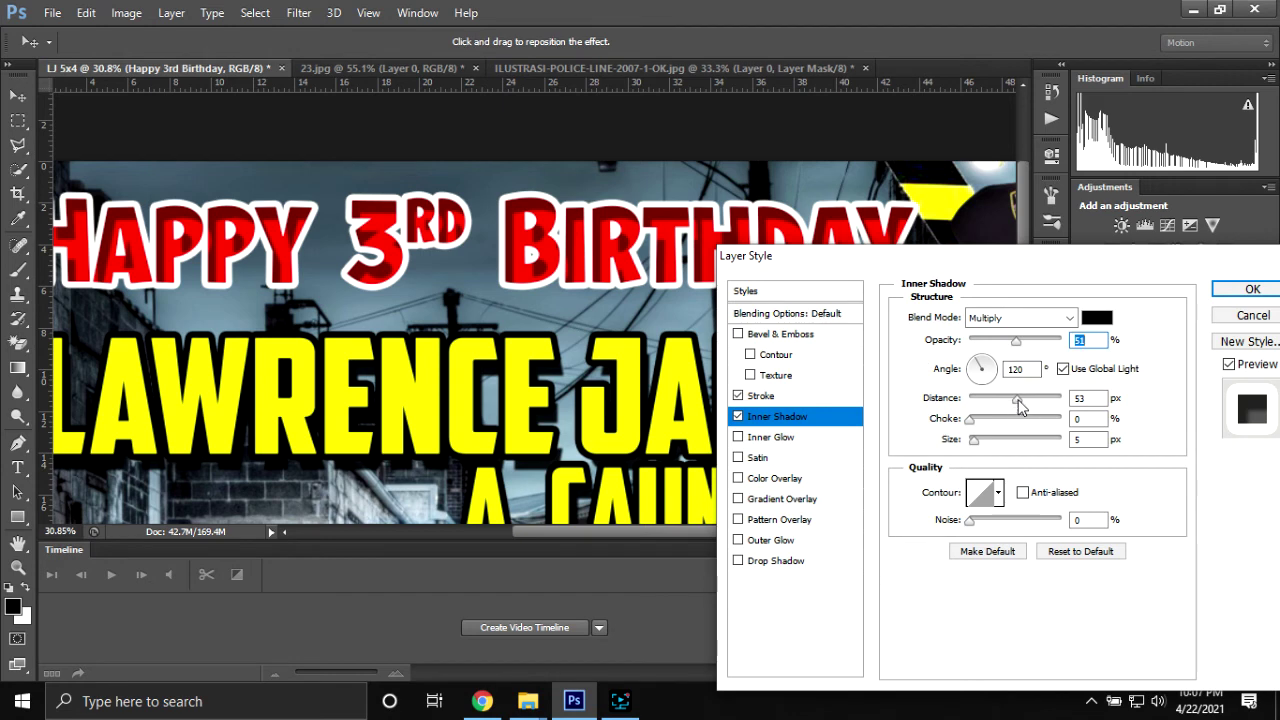
- Set the inner shadow distance to 27 px, apply it, and zoom back out
{"action": "left_click_drag", "start_coordinate": [1016, 399], "coordinate": [994, 401]}
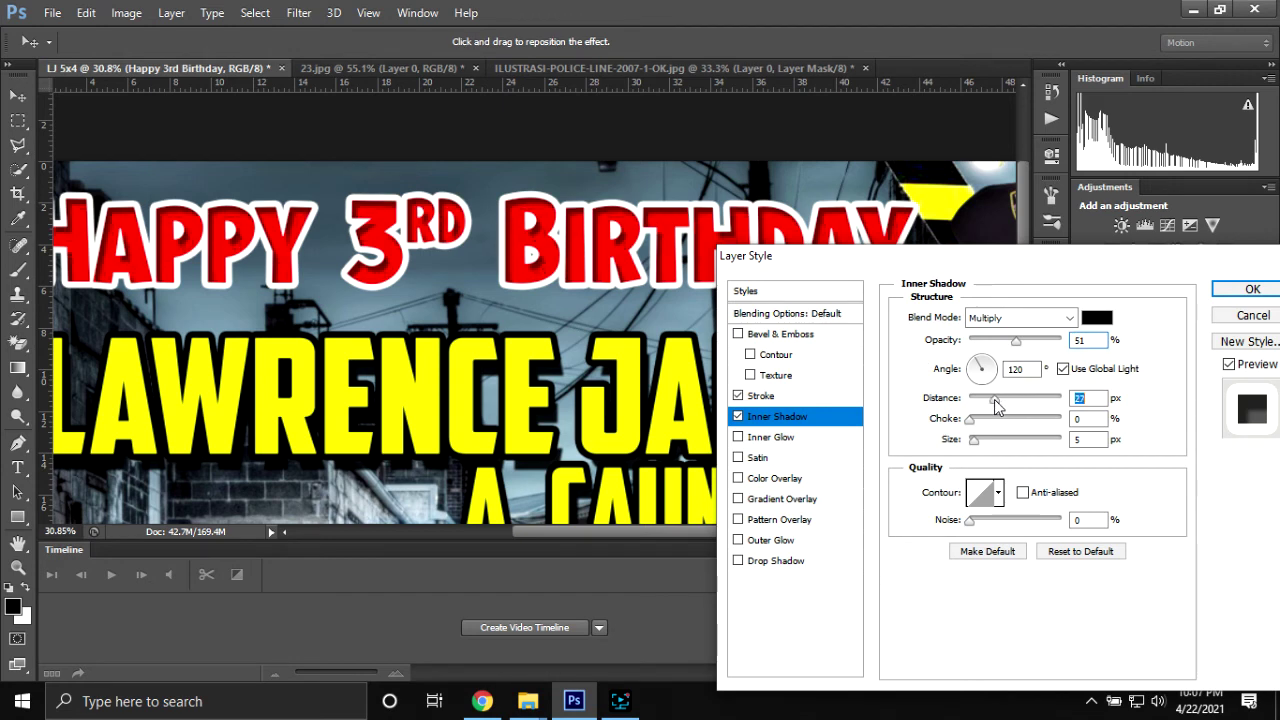
{"action": "left_click", "coordinate": [1252, 289]}
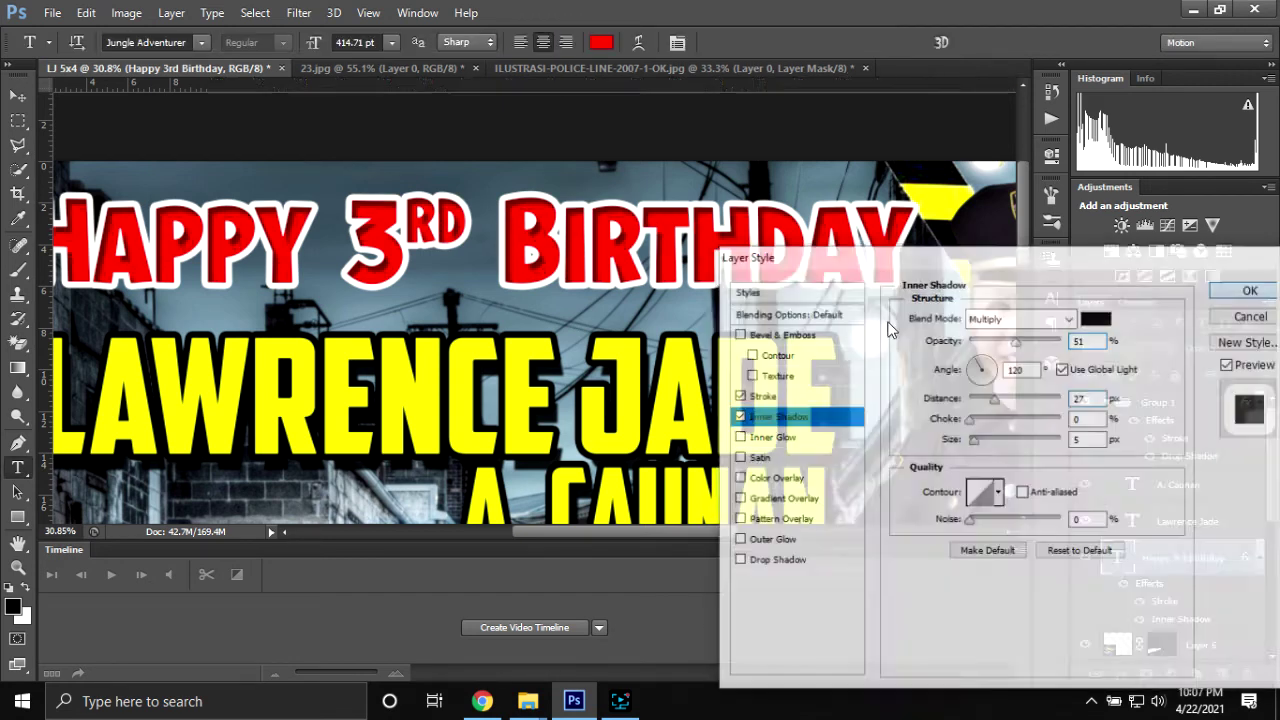
{"action": "scroll", "coordinate": [790, 262], "scroll_direction": "down", "scroll_amount": 1}
{"action": "scroll", "coordinate": [545, 276], "scroll_direction": "down", "scroll_amount": 1}
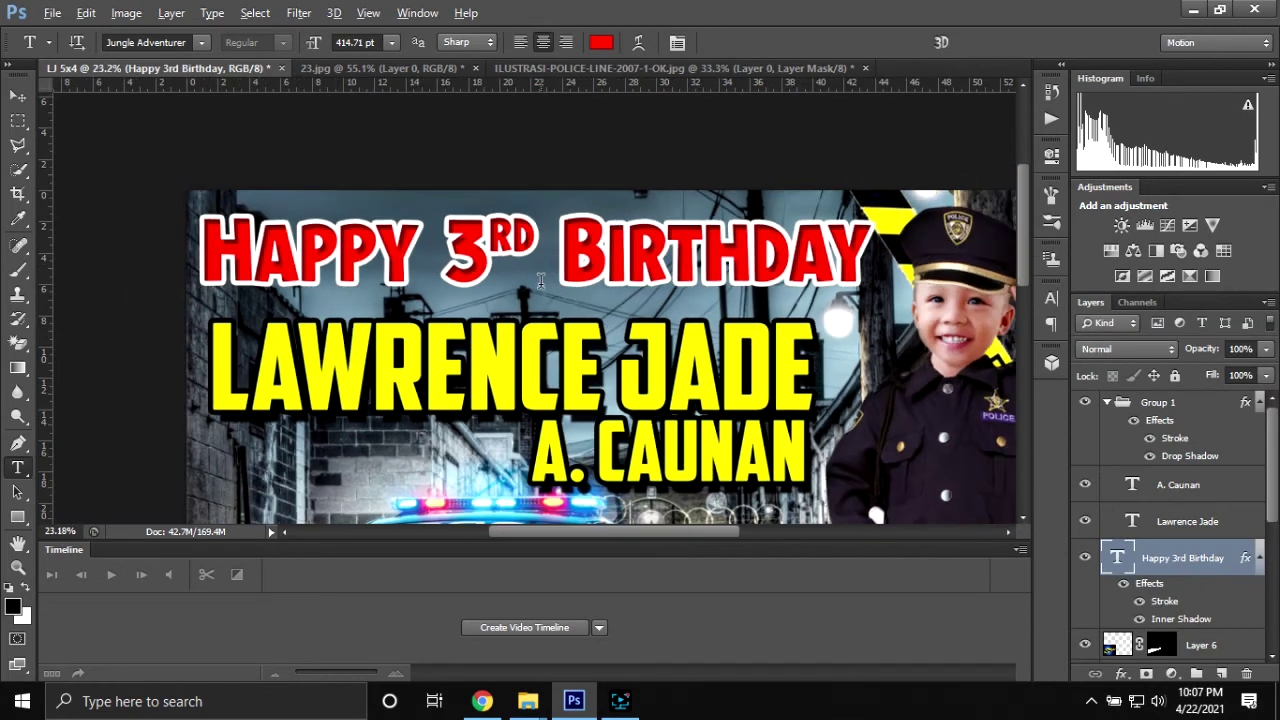
{"action": "scroll", "coordinate": [538, 285], "scroll_direction": "down", "scroll_amount": 1}
{"action": "scroll", "coordinate": [530, 300], "scroll_direction": "down", "scroll_amount": 1}
{"action": "scroll", "coordinate": [530, 300], "scroll_direction": "down", "scroll_amount": 1}
{"action": "scroll", "coordinate": [530, 300], "scroll_direction": "down", "scroll_amount": 1}
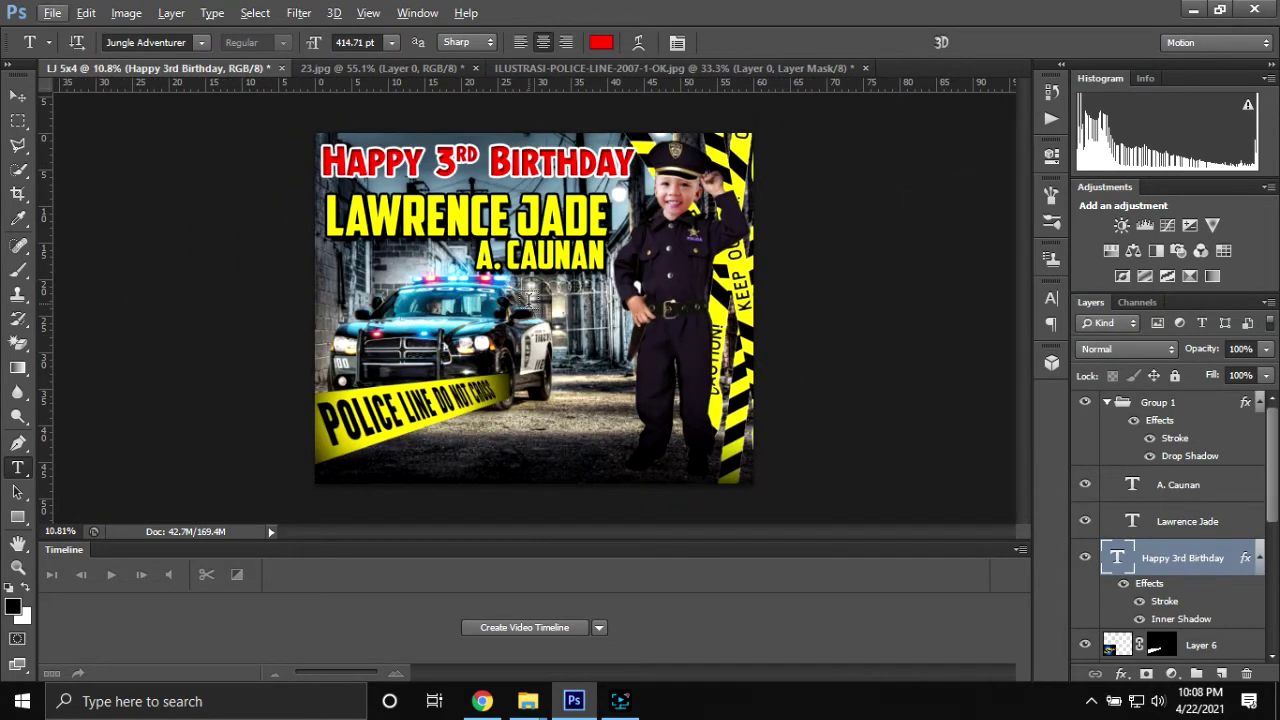
- Close 23.jpg and ILUSTRASI-POLICE-LINE, discarding changes to each
{"action": "left_click", "coordinate": [376, 68]}
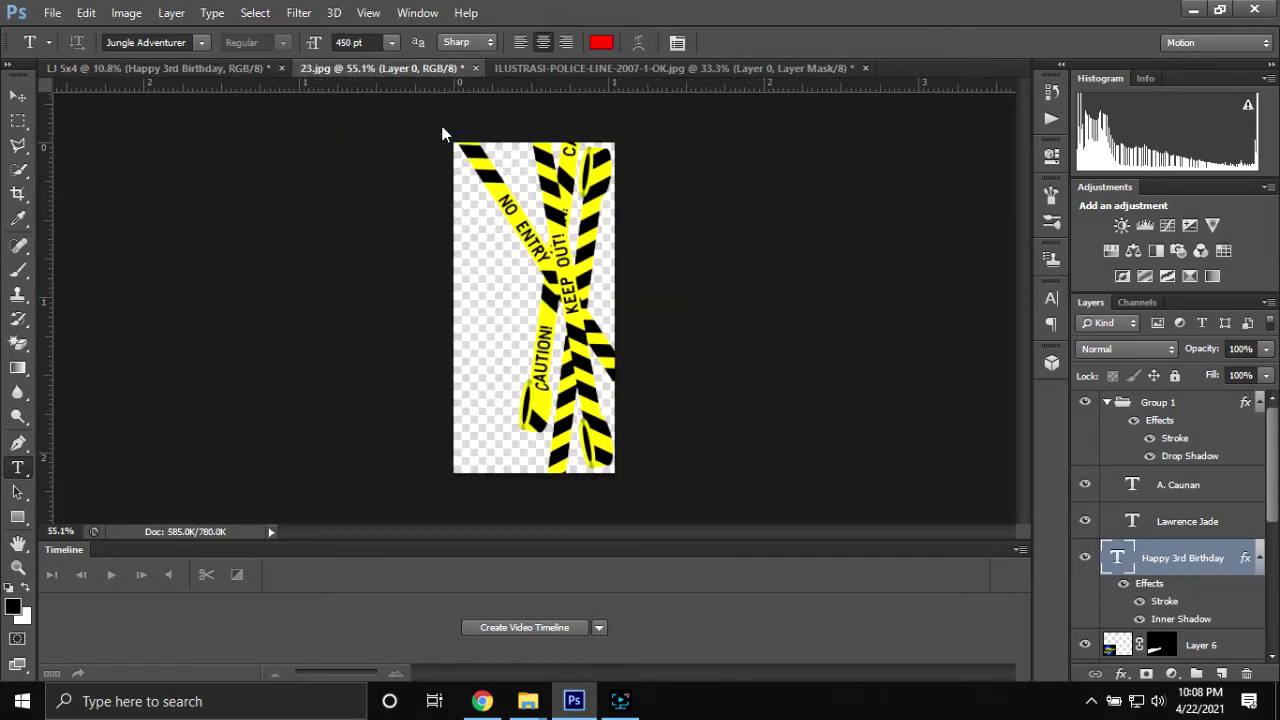
{"action": "left_click", "coordinate": [476, 68]}
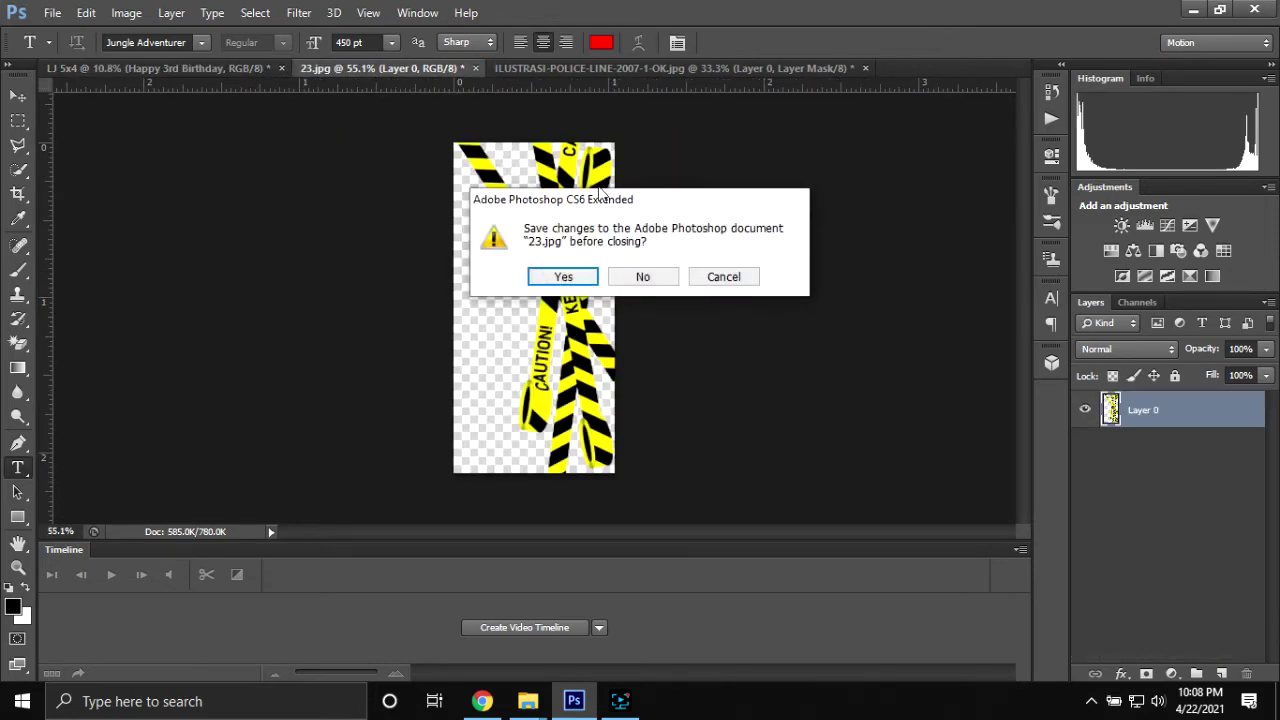
{"action": "left_click", "coordinate": [646, 276]}
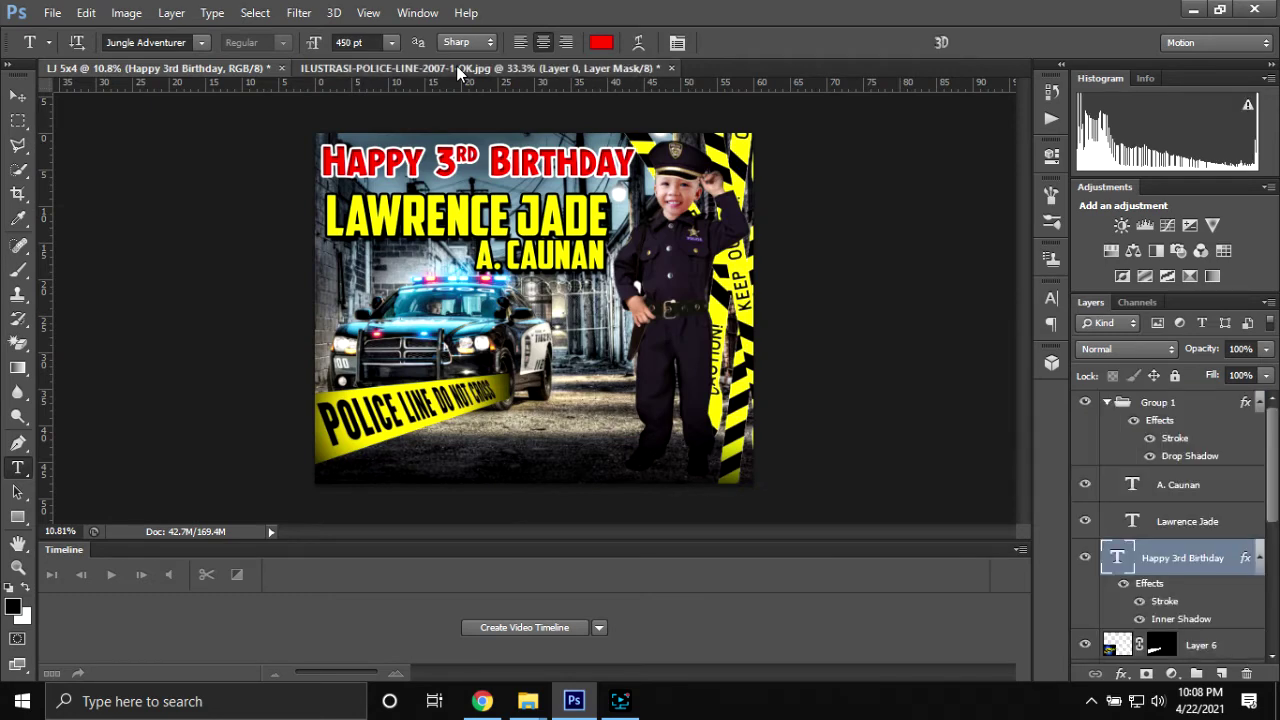
{"action": "left_click", "coordinate": [456, 67]}
{"action": "left_click", "coordinate": [671, 68]}
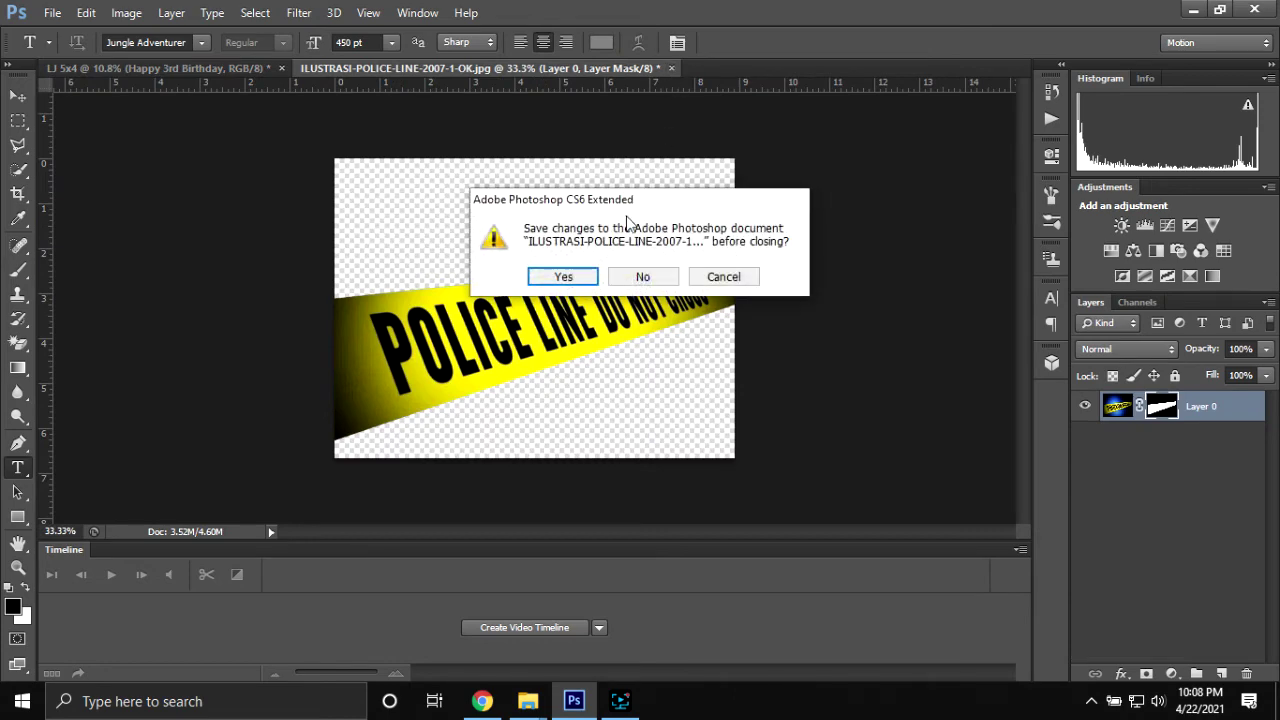
{"action": "left_click", "coordinate": [655, 280]}
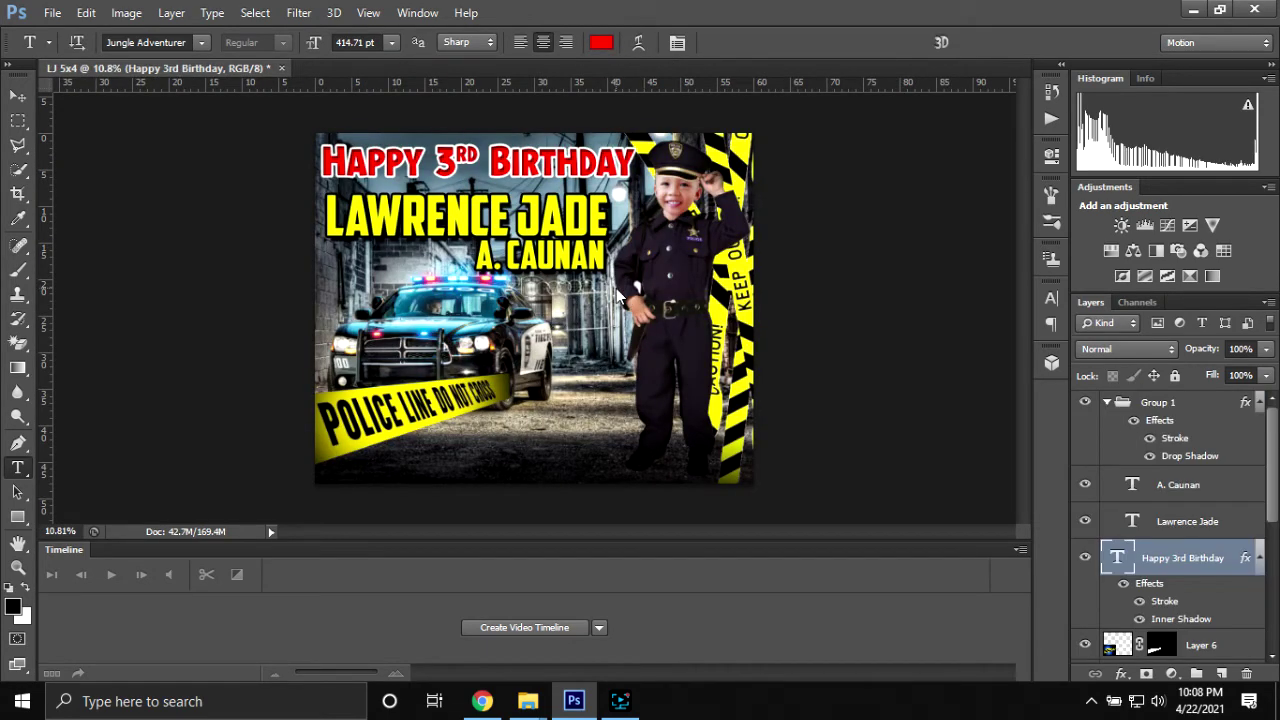
- In Save As, navigate to Local Disk (E:) > Tarpaulin Design
{"action": "key", "text": "ctrl+shift+s"}
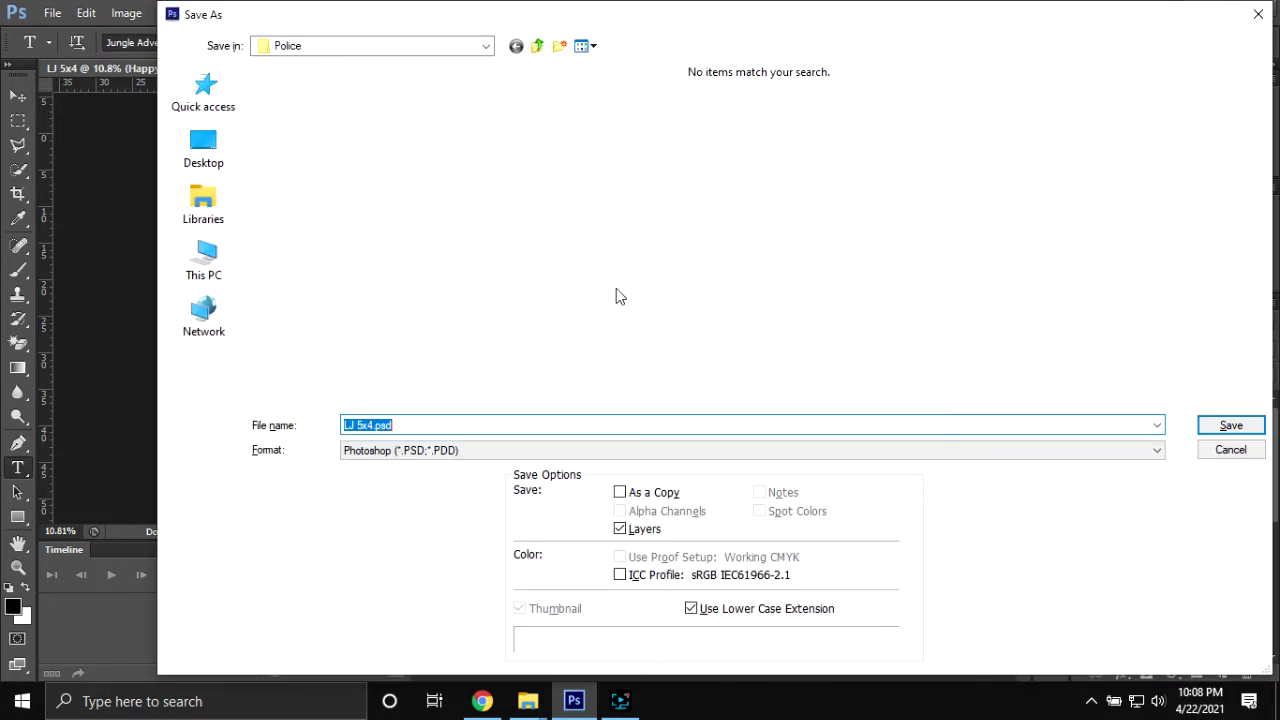
{"action": "left_click", "coordinate": [213, 258]}
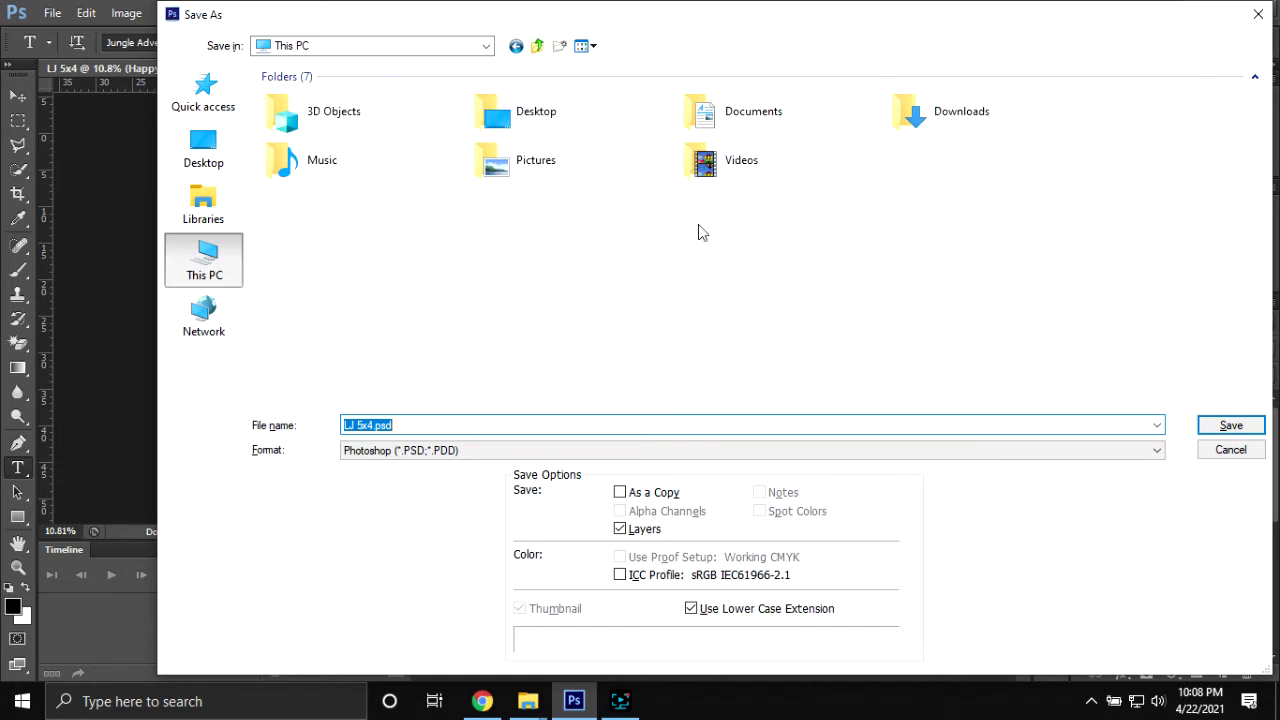
{"action": "double_click", "coordinate": [565, 232]}
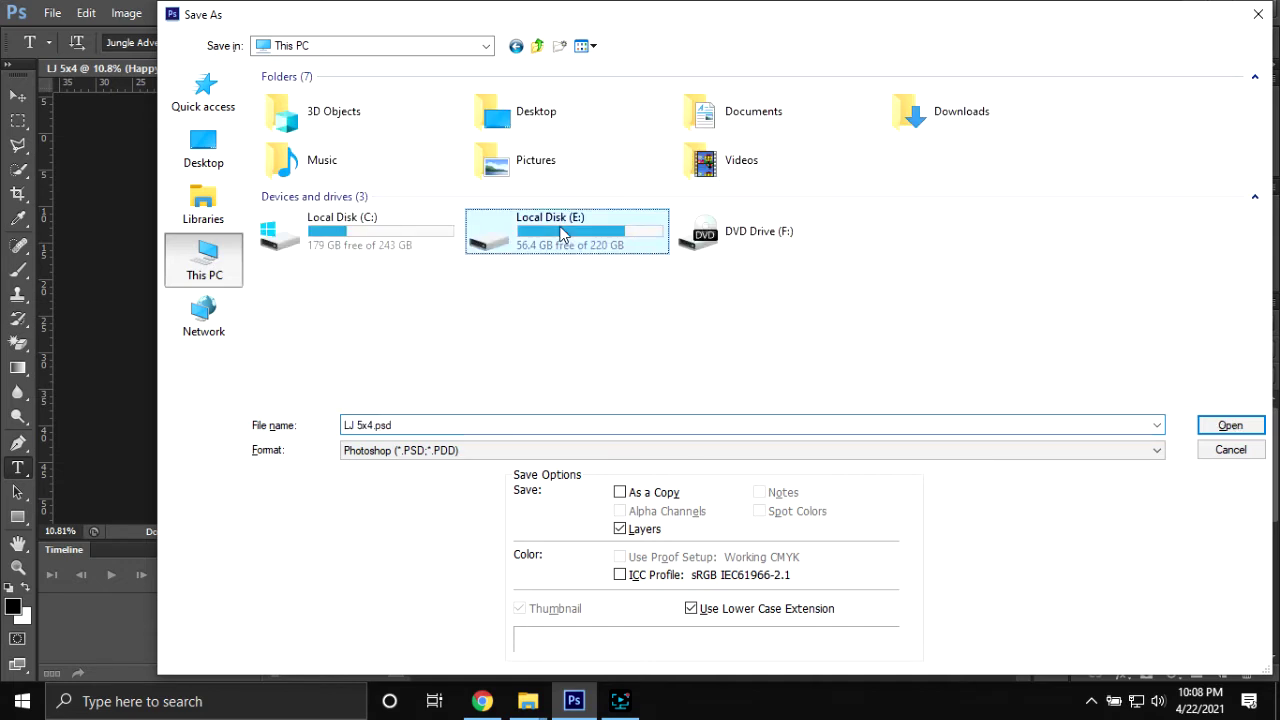
{"action": "left_click", "coordinate": [366, 228]}
{"action": "double_click", "coordinate": [366, 228]}
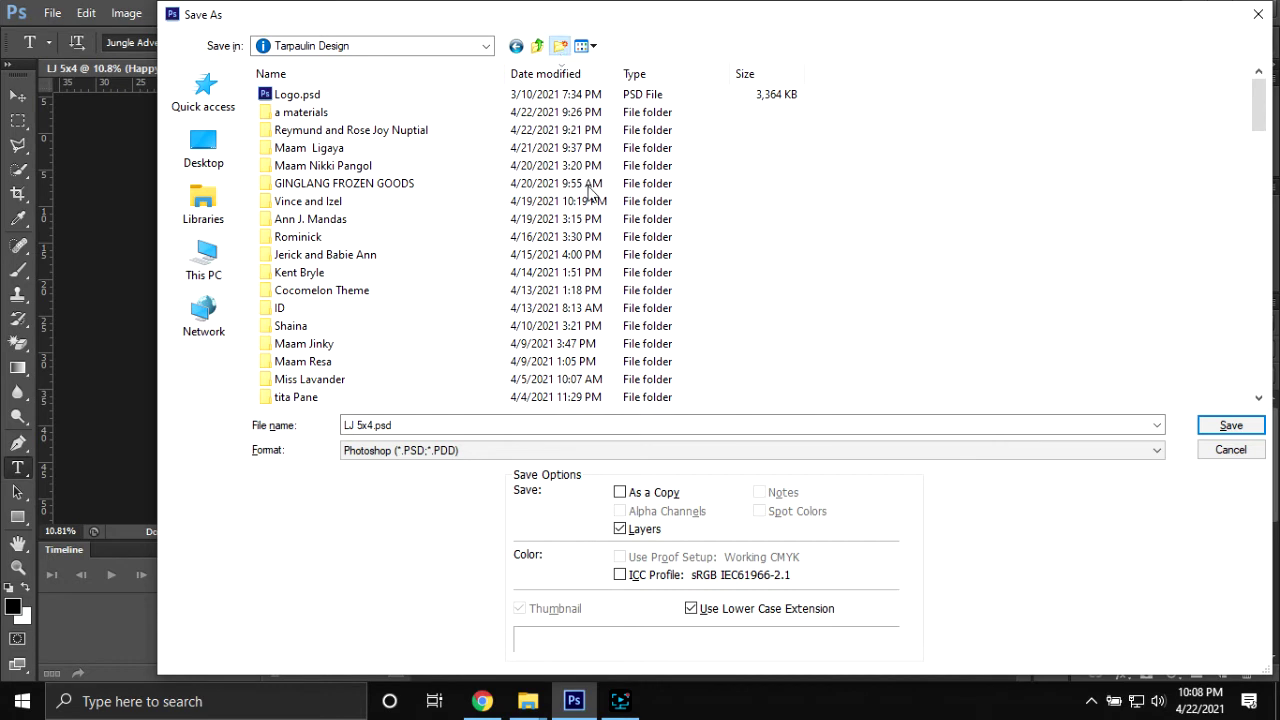
- Create a new LJ folder and save LJ 5x4.psd inside it, accepting the format options
{"action": "key", "text": "ctrl+shift+n"}
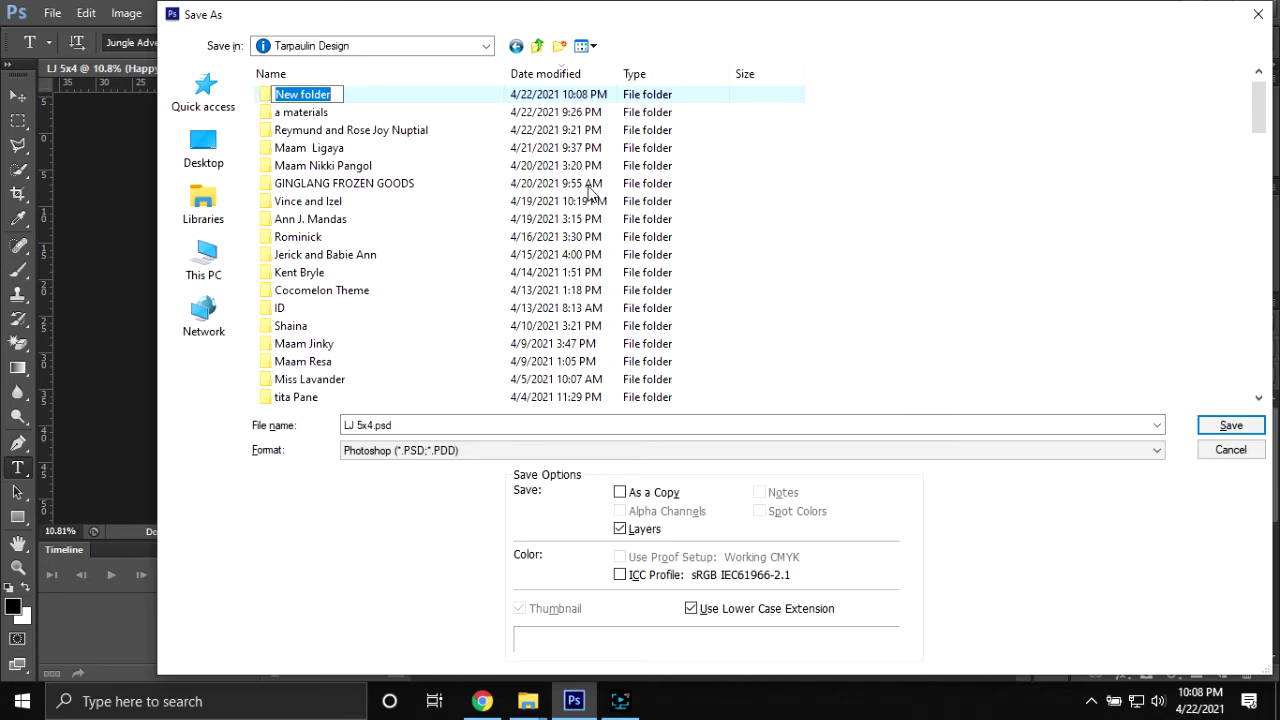
{"action": "type", "text": "LJ"}
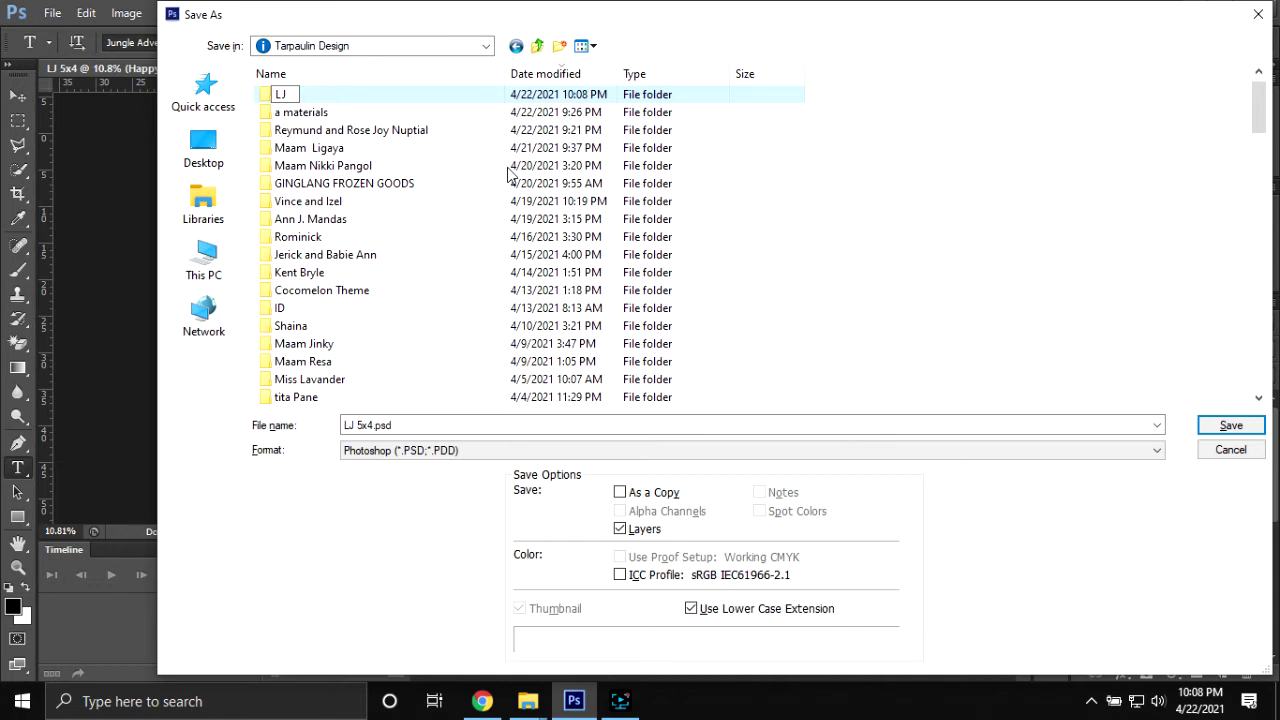
{"action": "double_click", "coordinate": [583, 98]}
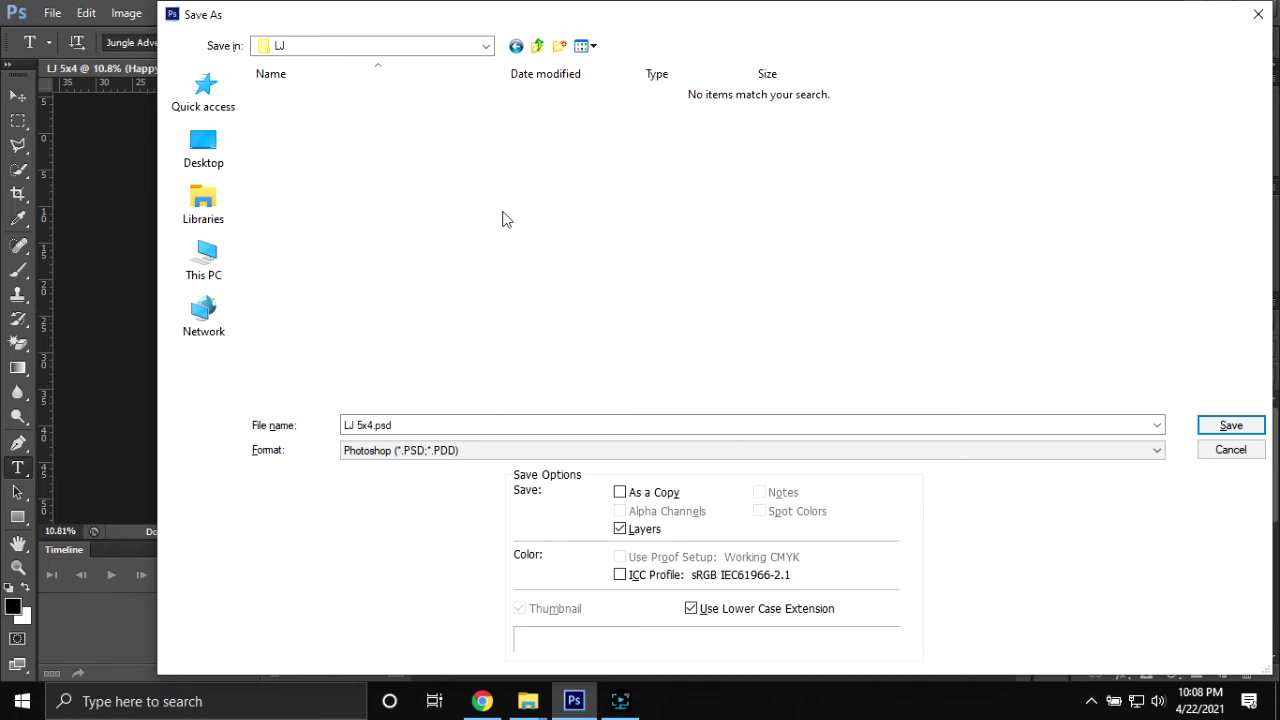
{"action": "left_click", "coordinate": [1231, 425]}
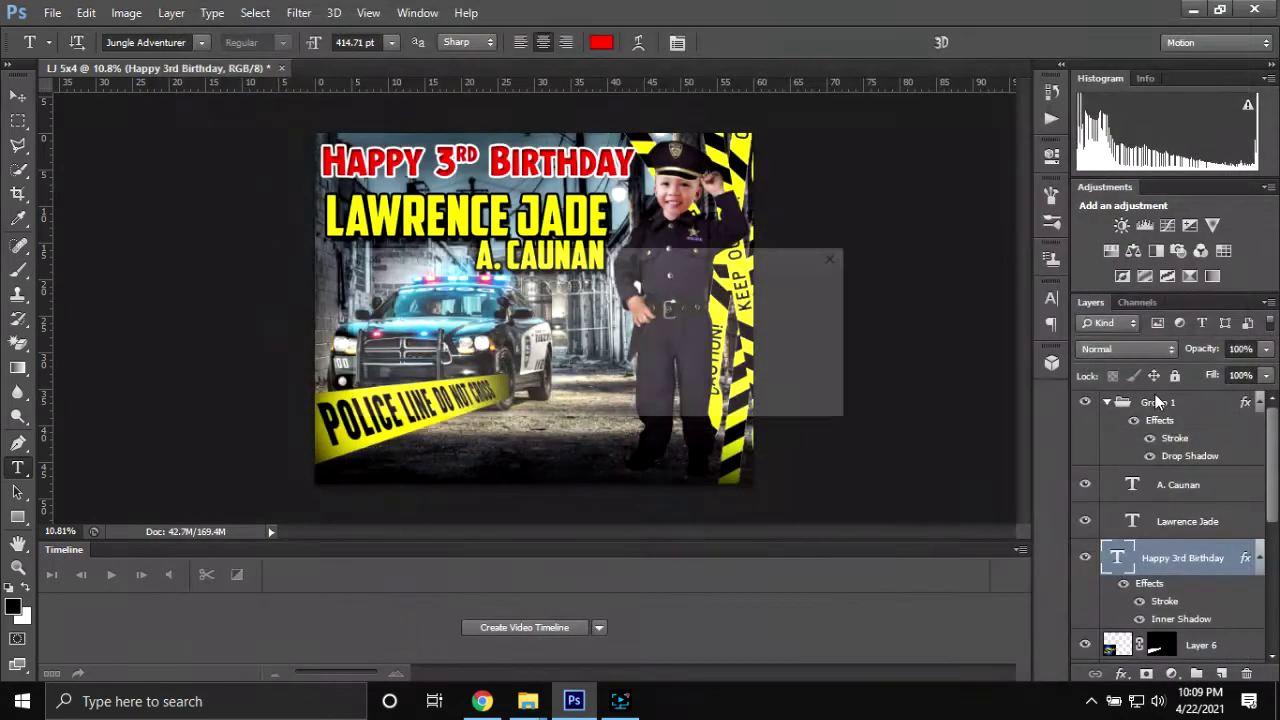
{"action": "left_click", "coordinate": [776, 288]}
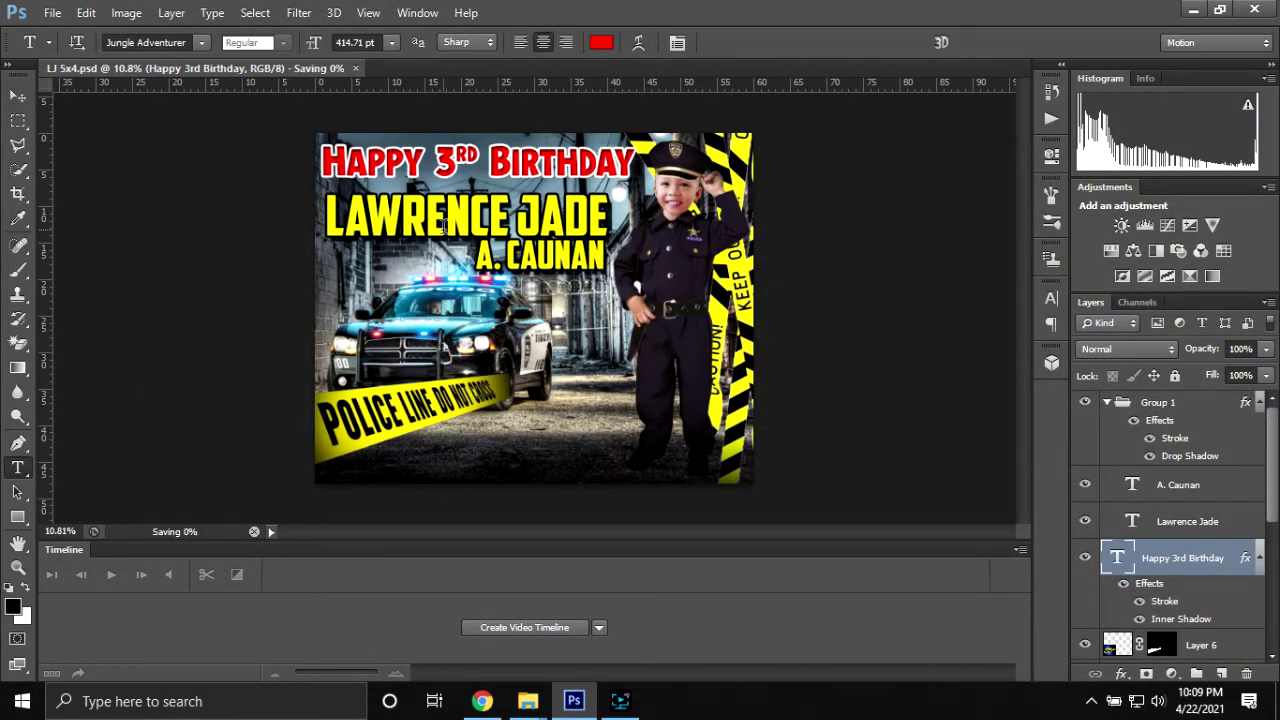
{"action": "scroll", "coordinate": [469, 243], "scroll_direction": "up", "scroll_amount": 1, "text": "alt"}
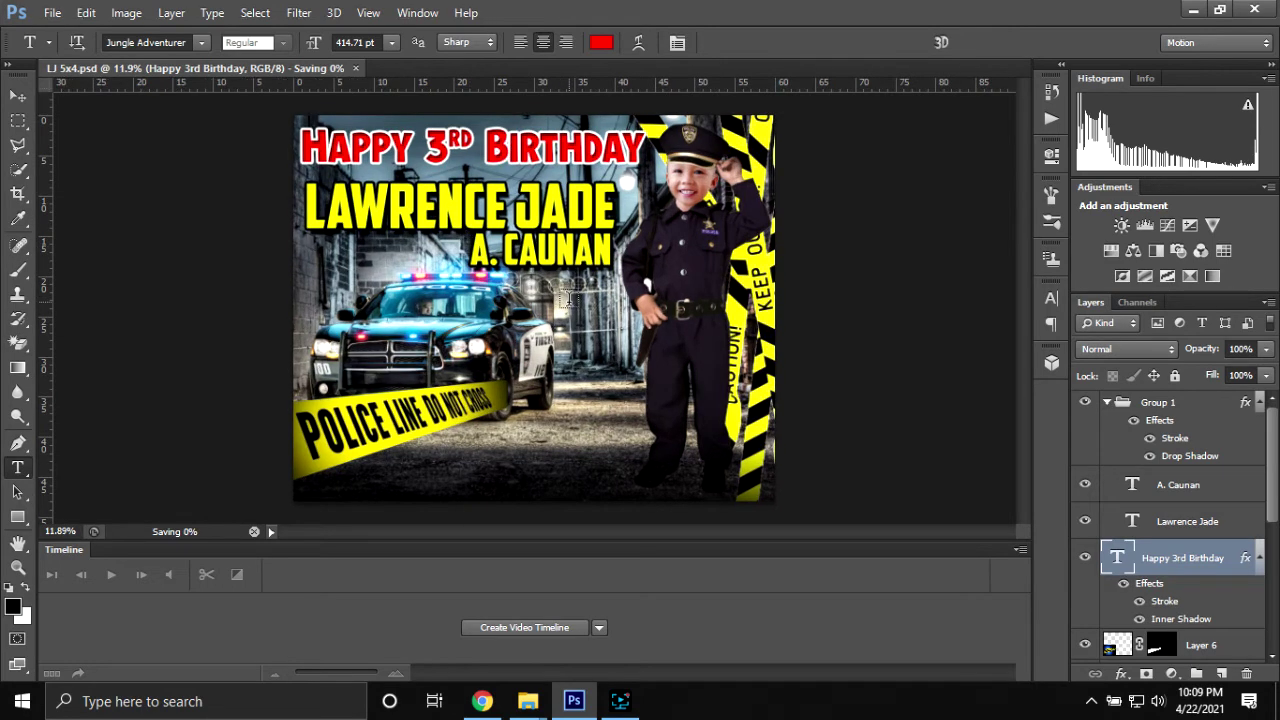
{"action": "scroll", "coordinate": [567, 297], "scroll_direction": "up", "scroll_amount": 1, "text": "alt"}
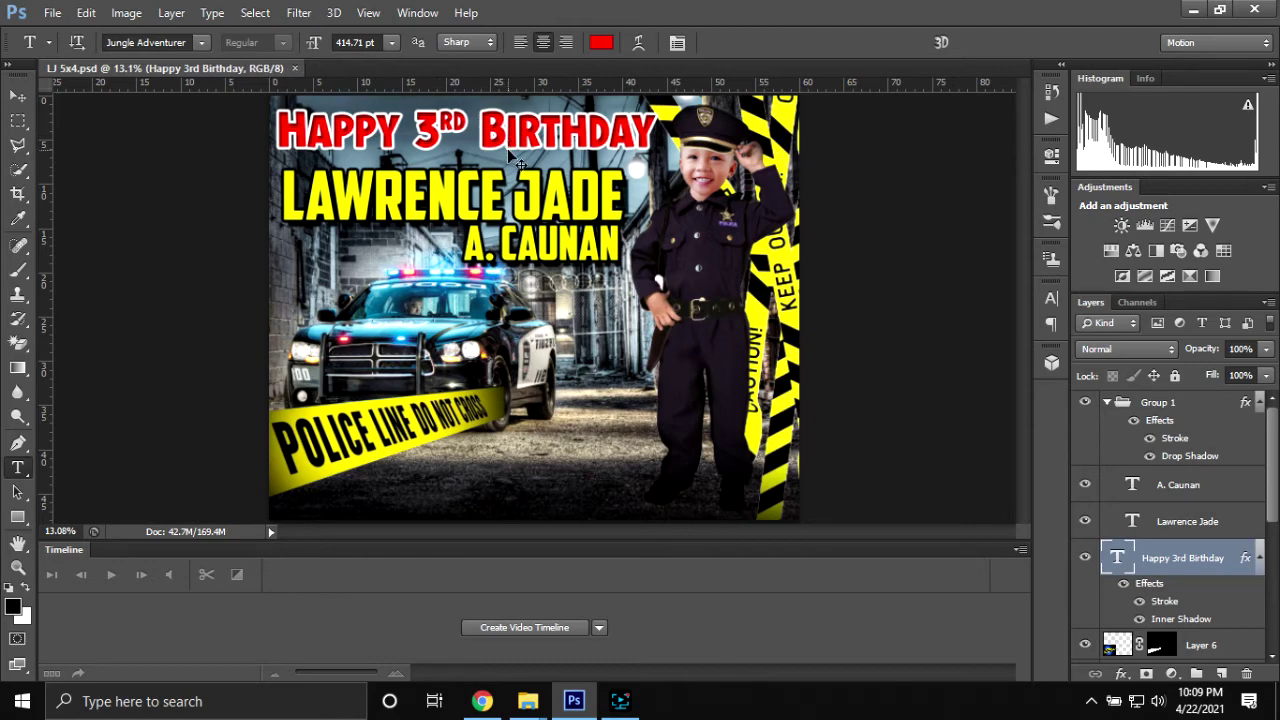
- Browse to Local Disk (E:) > Tarpaulin Design > a materials > Police in Open
{"action": "key", "text": "ctrl+o"}
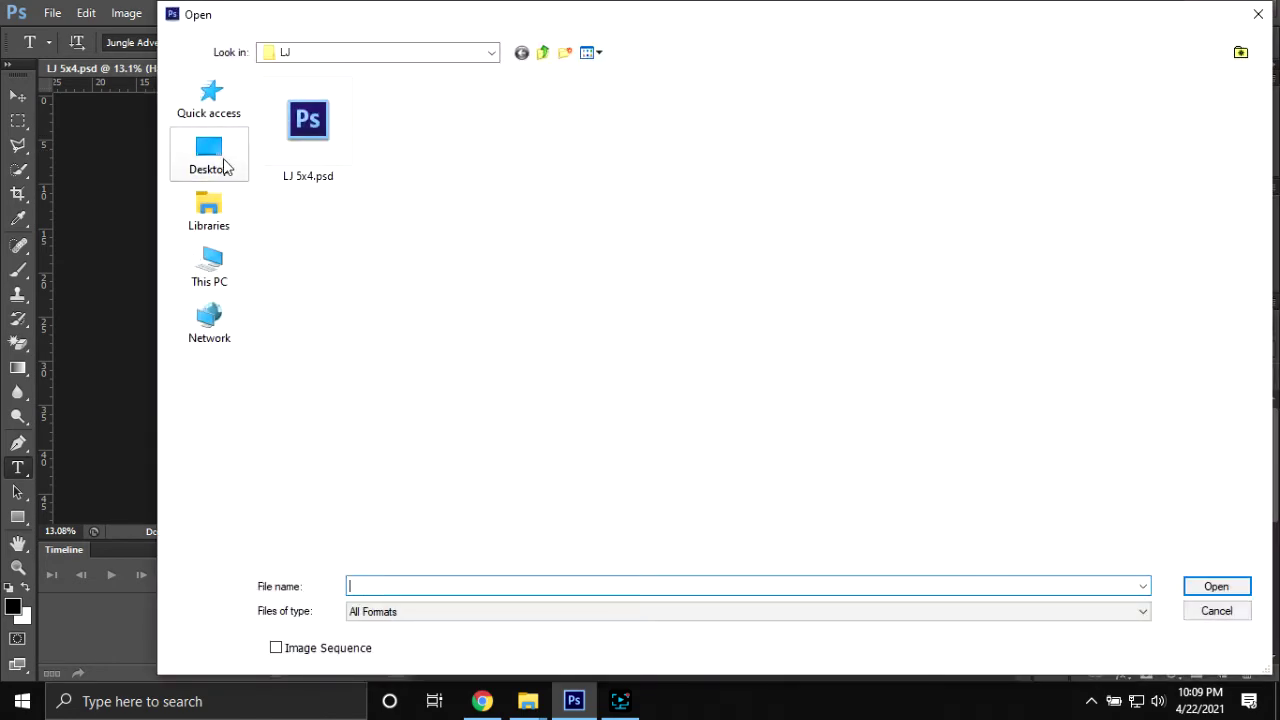
{"action": "left_click", "coordinate": [224, 167]}
{"action": "left_click", "coordinate": [210, 282]}
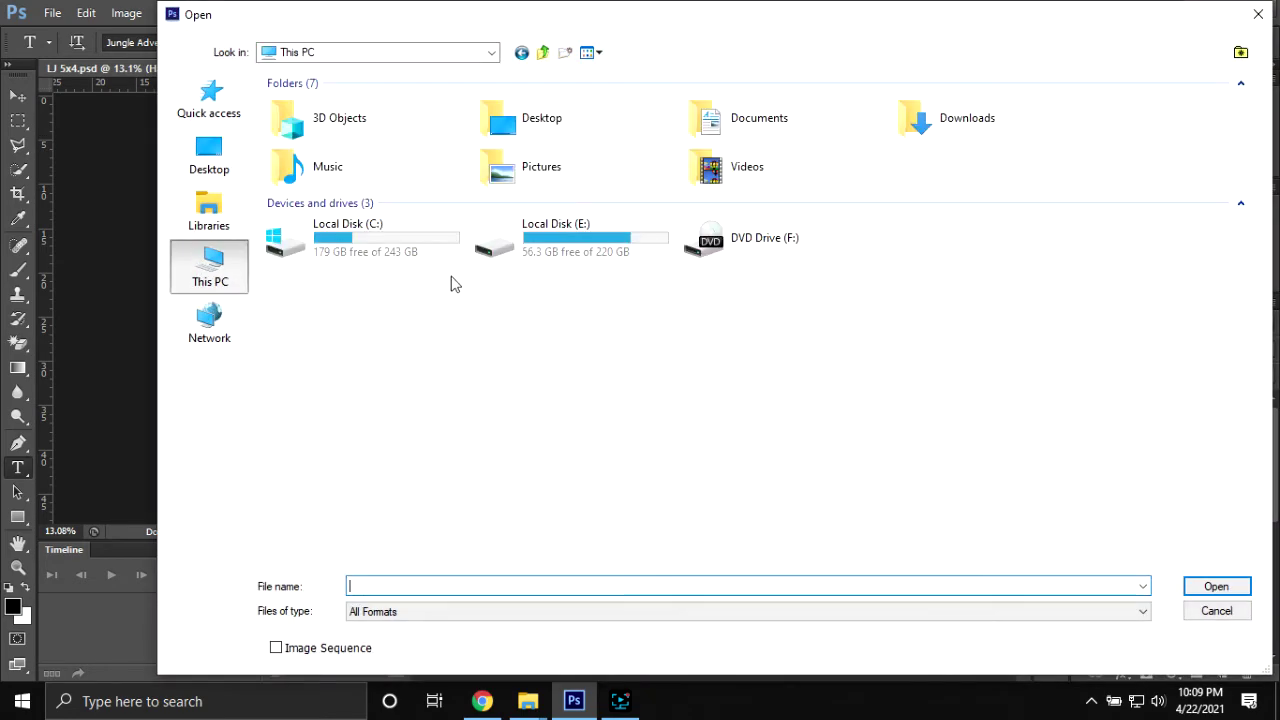
{"action": "double_click", "coordinate": [522, 245]}
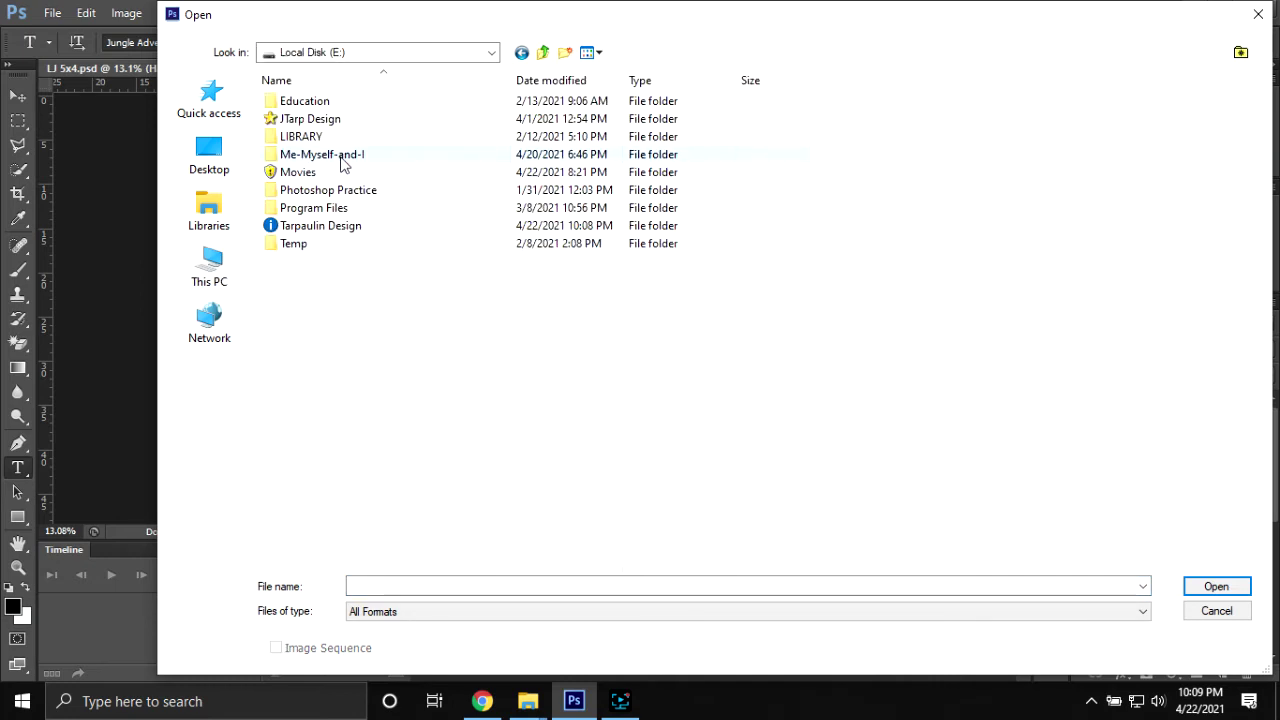
{"action": "left_click", "coordinate": [338, 228]}
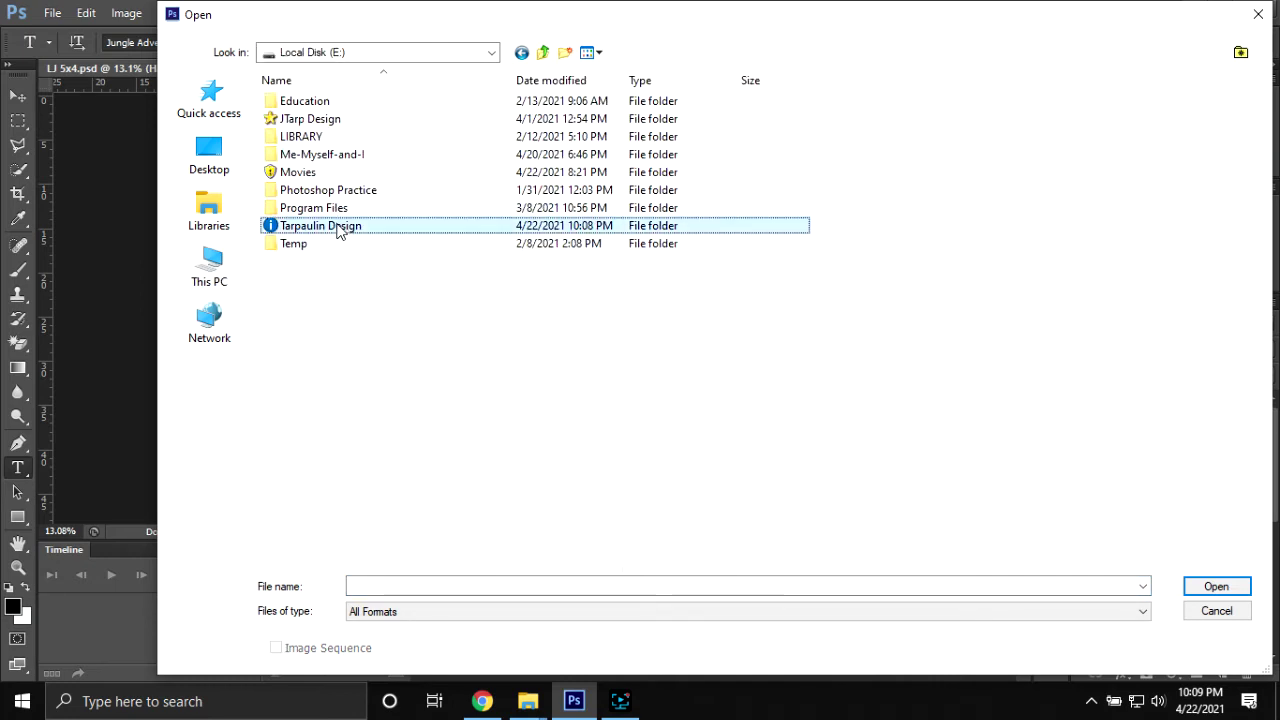
{"action": "double_click", "coordinate": [340, 226]}
{"action": "double_click", "coordinate": [345, 206]}
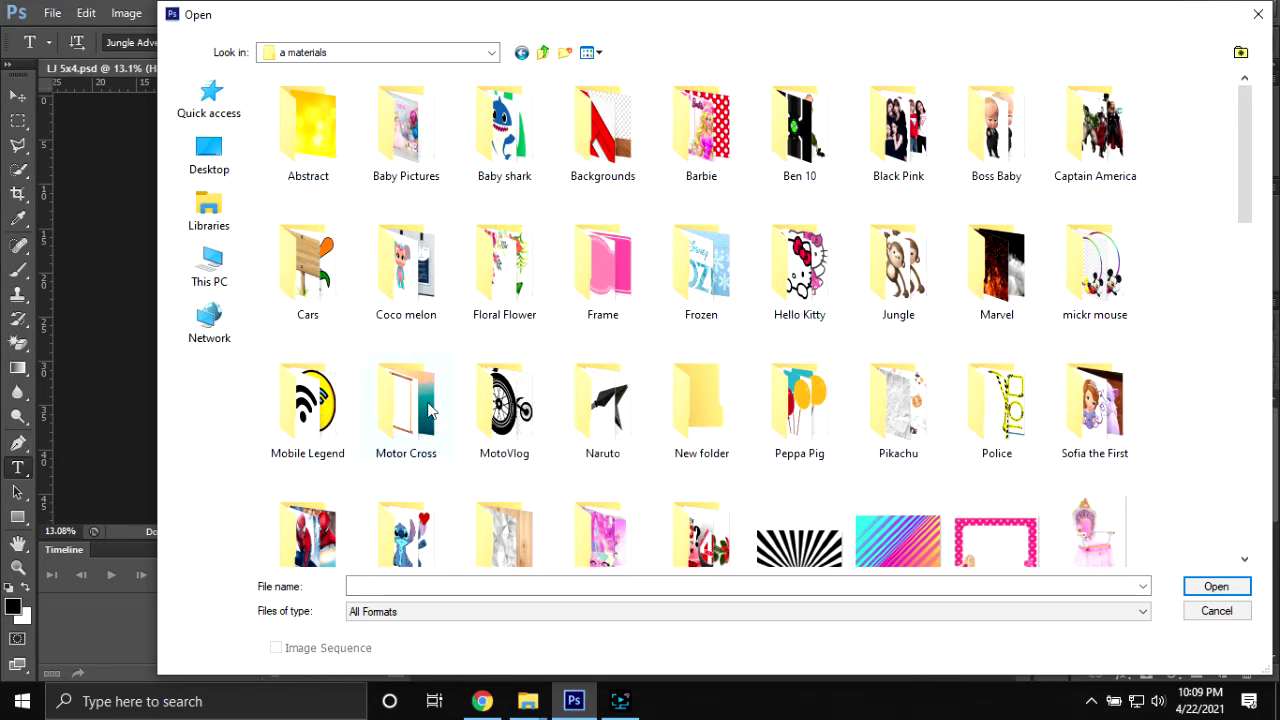
{"action": "double_click", "coordinate": [1036, 410]}
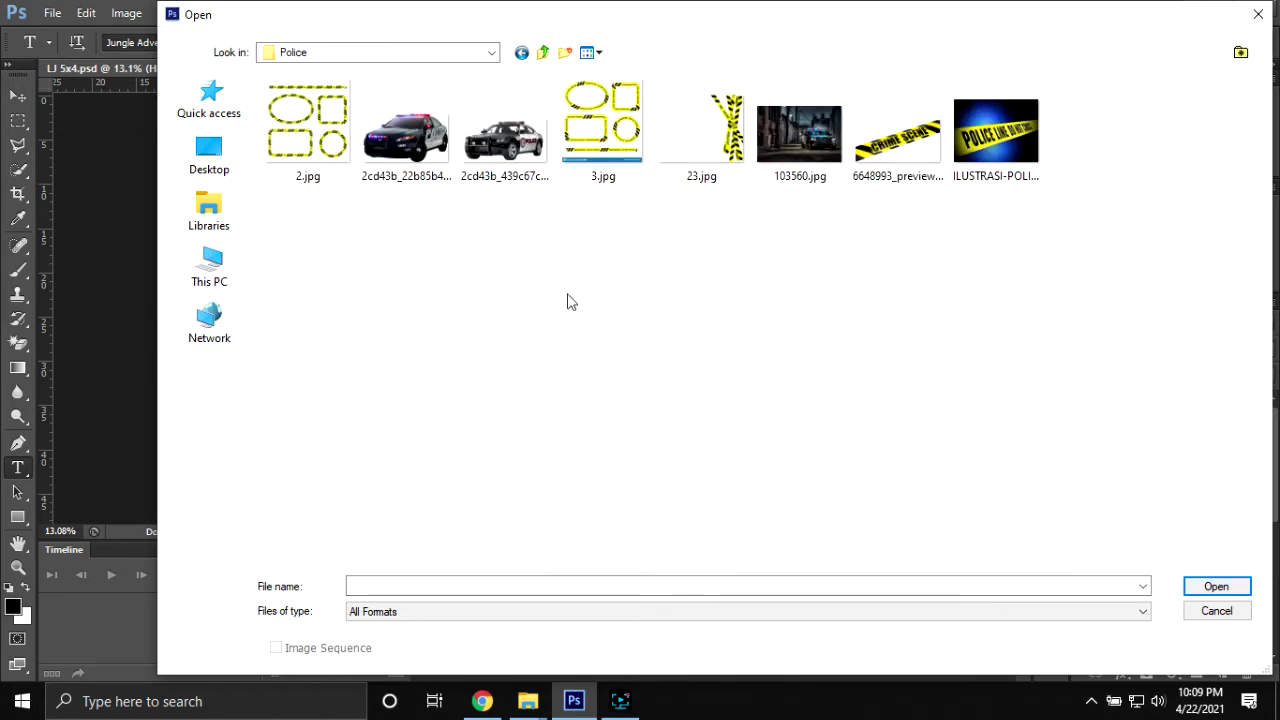
- Open the 3.jpg caution-tape frames image
{"action": "scroll", "coordinate": [600, 290], "scroll_direction": "up", "scroll_amount": 1, "text": "ctrl"}
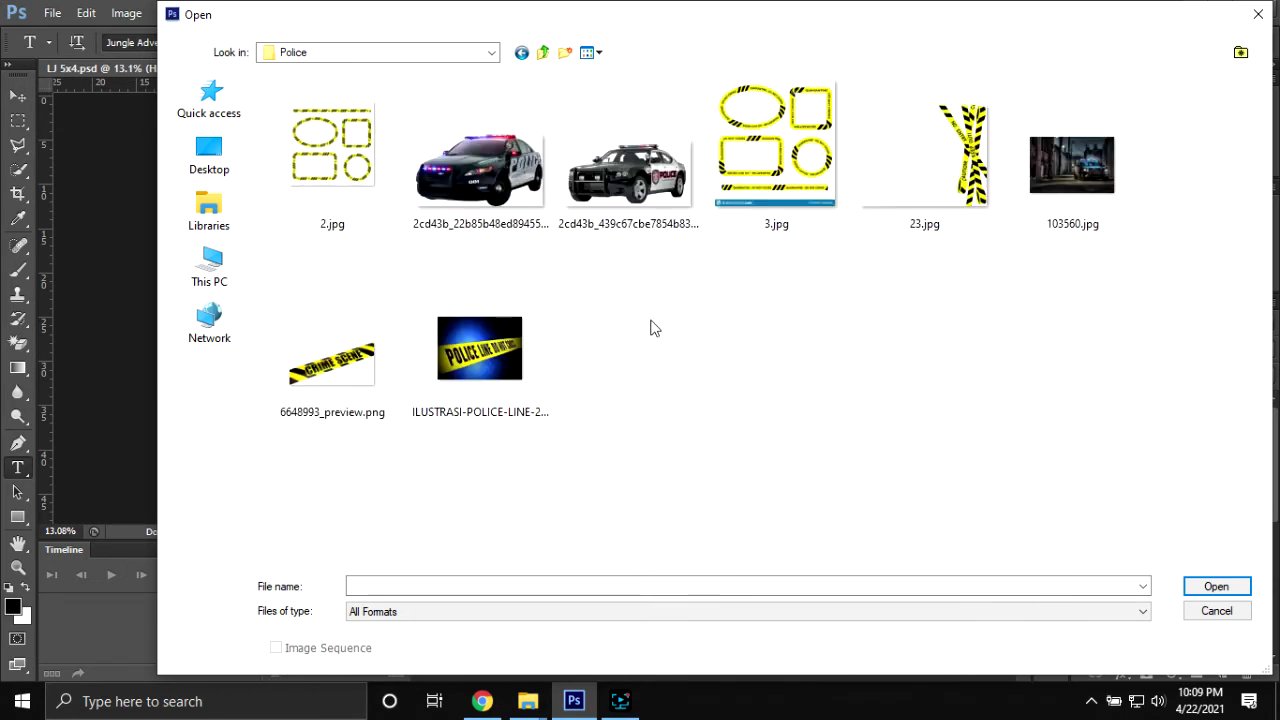
{"action": "scroll", "coordinate": [645, 323], "scroll_direction": "up", "scroll_amount": 2, "text": "ctrl"}
{"action": "left_click", "coordinate": [402, 183]}
{"action": "left_click", "coordinate": [960, 170]}
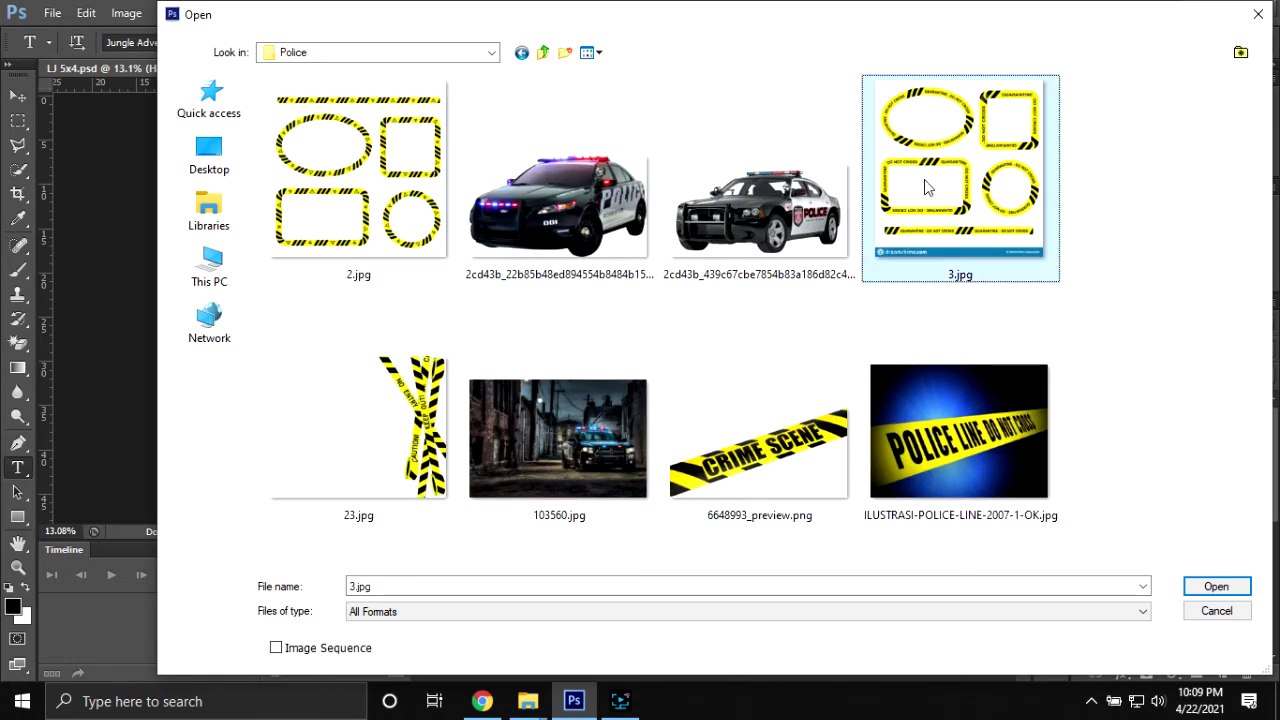
{"action": "left_click", "coordinate": [1216, 586]}
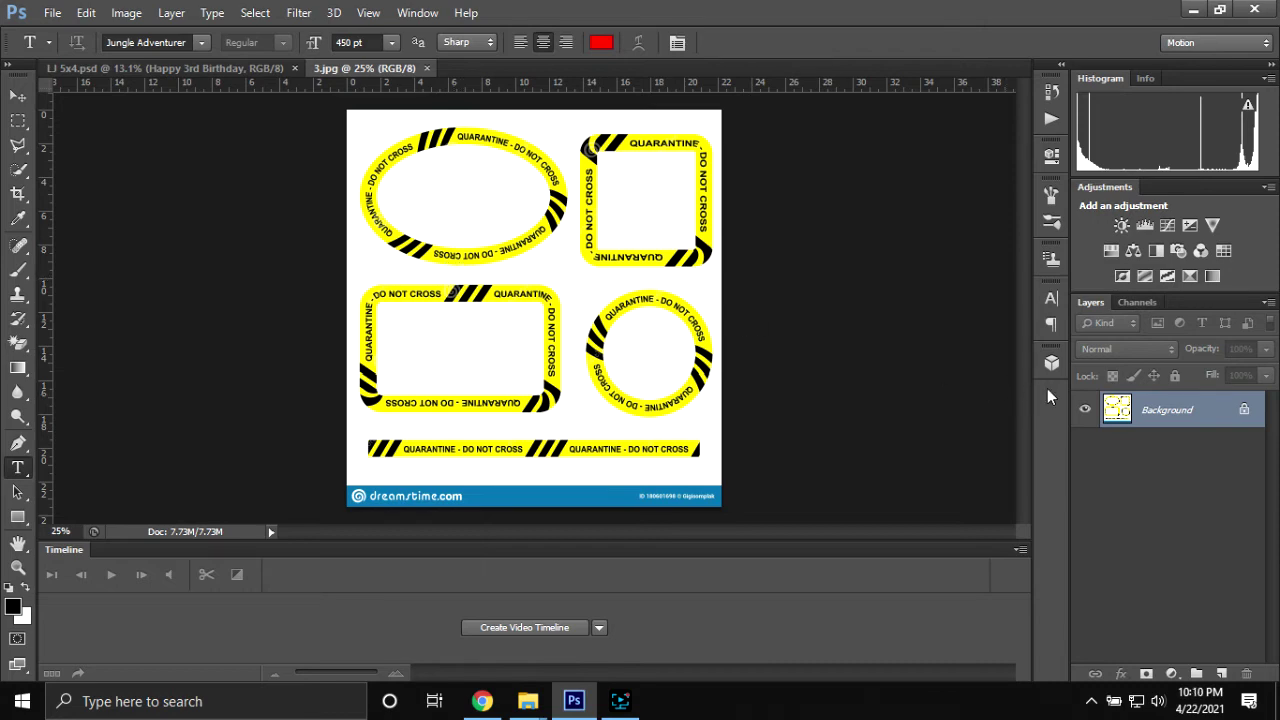
- Convert the 3.jpg Background into an editable Layer 0
{"action": "double_click", "coordinate": [1215, 423]}
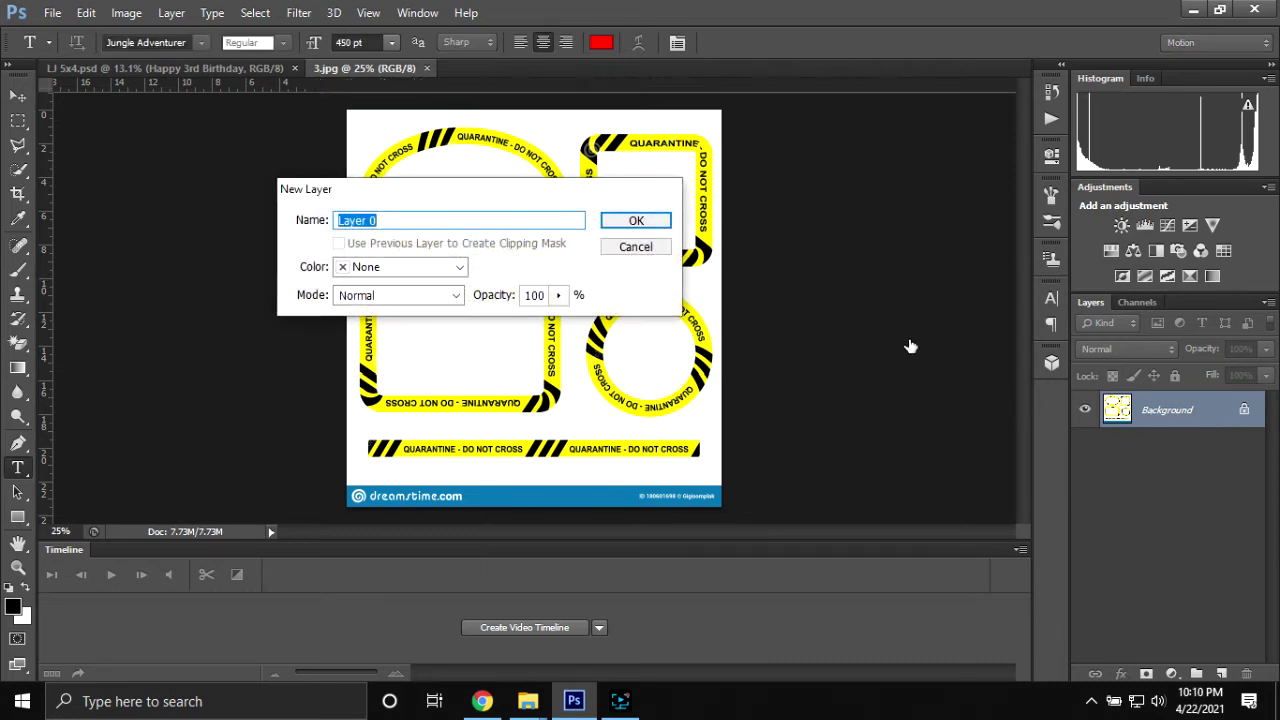
{"action": "left_click", "coordinate": [655, 212]}
{"action": "scroll", "coordinate": [720, 270], "scroll_direction": "up", "scroll_amount": 1}
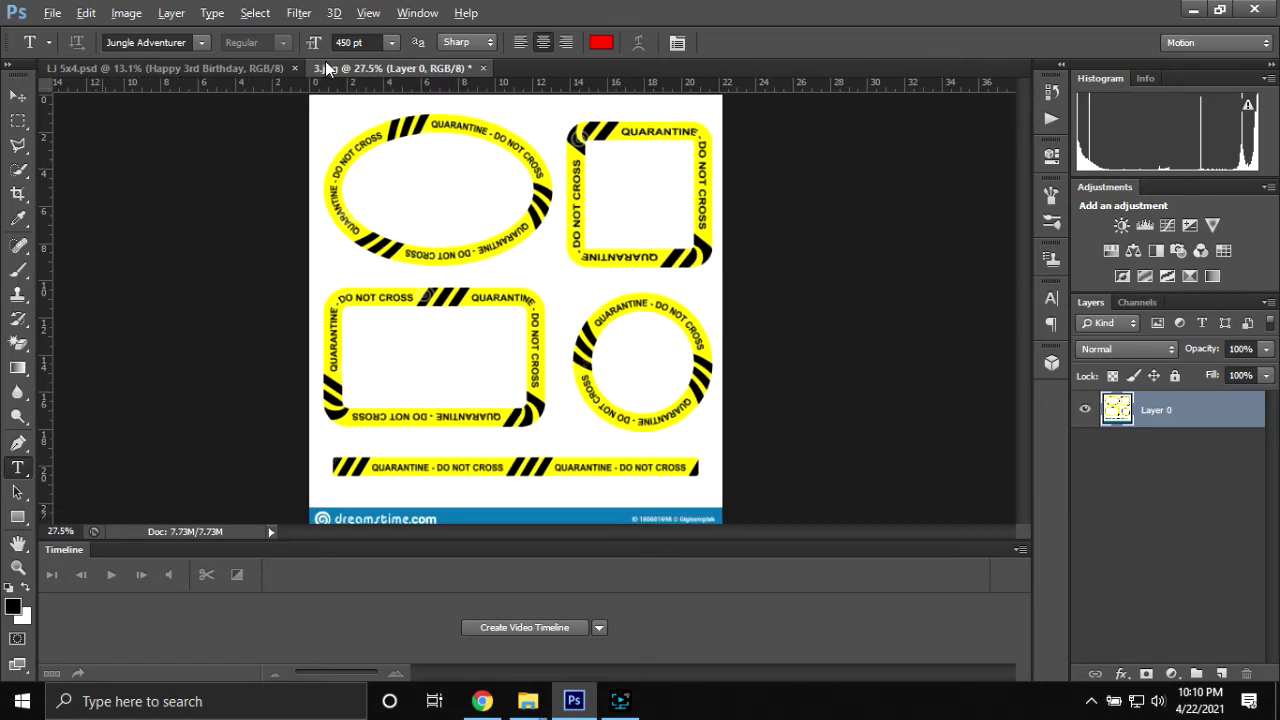
{"action": "left_click", "coordinate": [215, 68]}
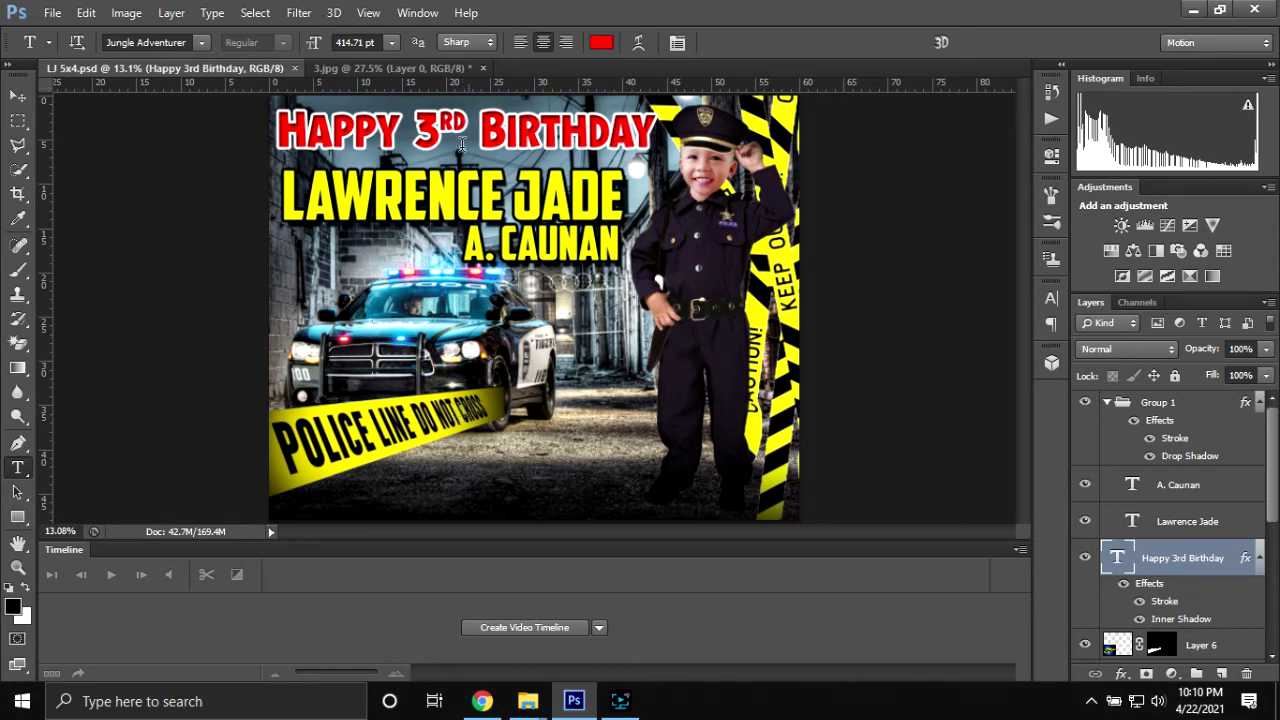
{"action": "left_click", "coordinate": [375, 70]}
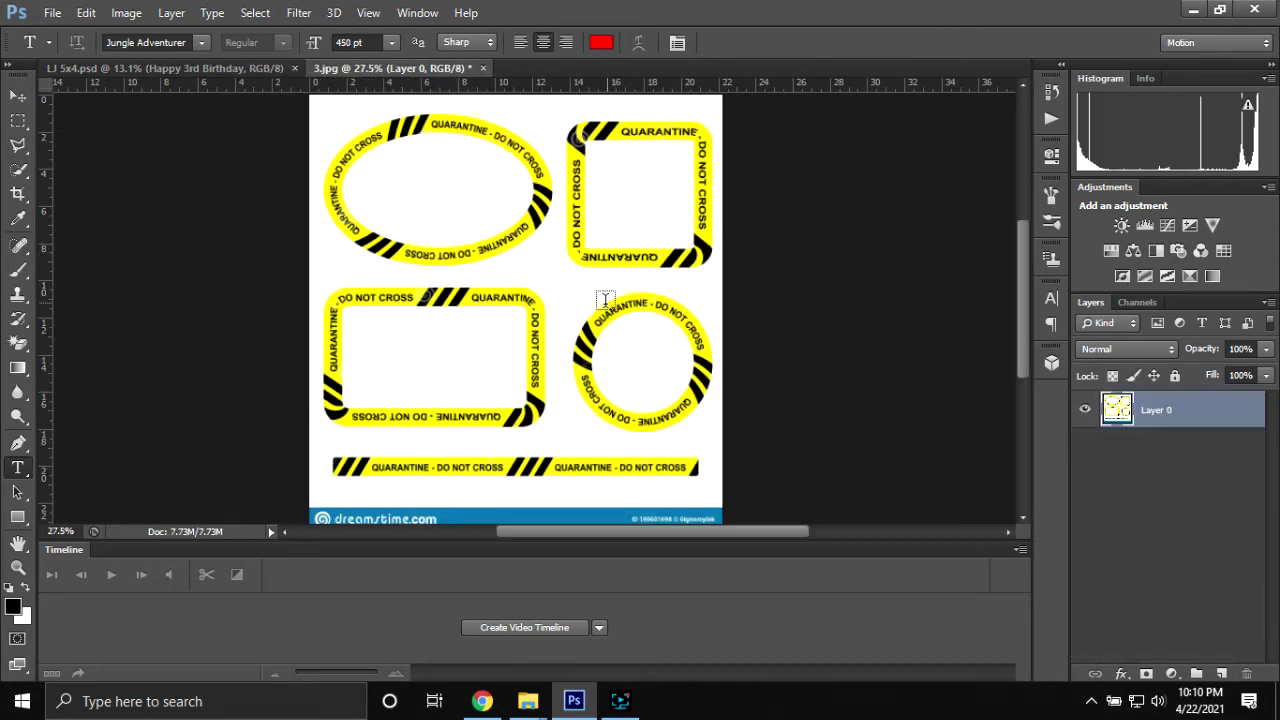
- Magic-erase the white around the frames and crop off the bottom tape strip
{"action": "key", "text": "e"}
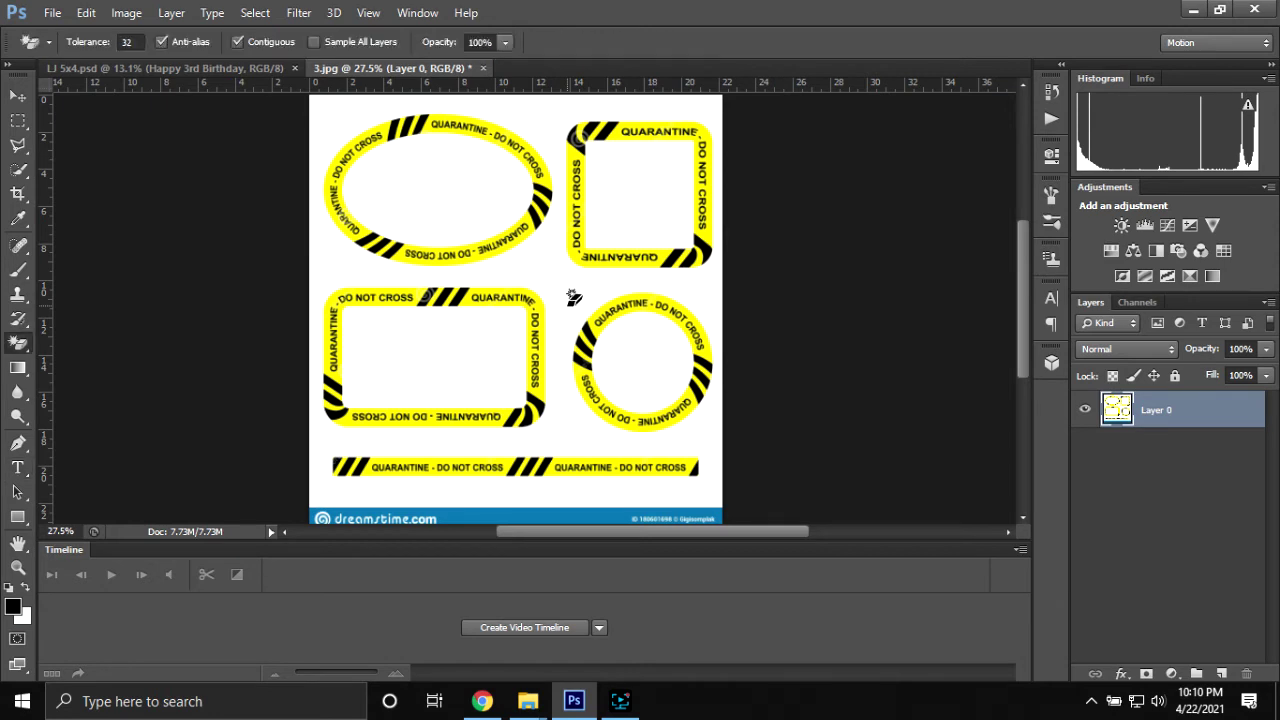
{"action": "left_click", "coordinate": [563, 308]}
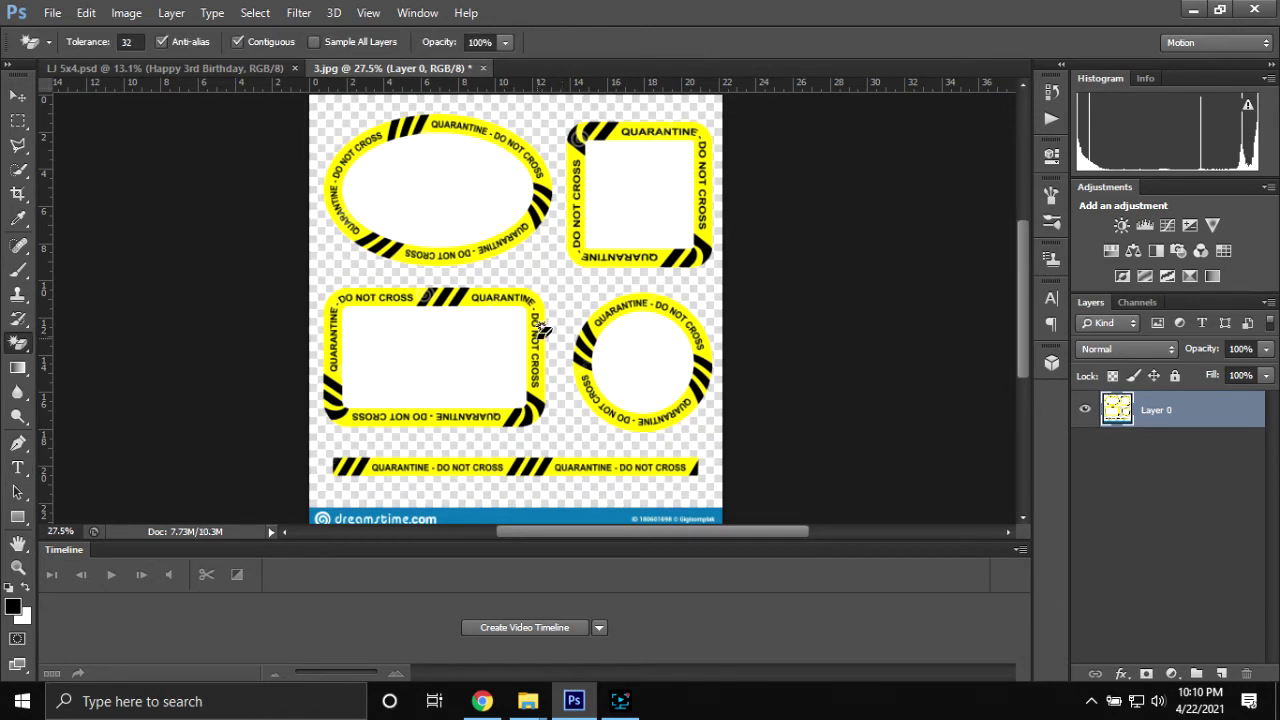
{"action": "key", "text": "c"}
{"action": "scroll", "coordinate": [520, 512], "scroll_direction": "down", "scroll_amount": 1}
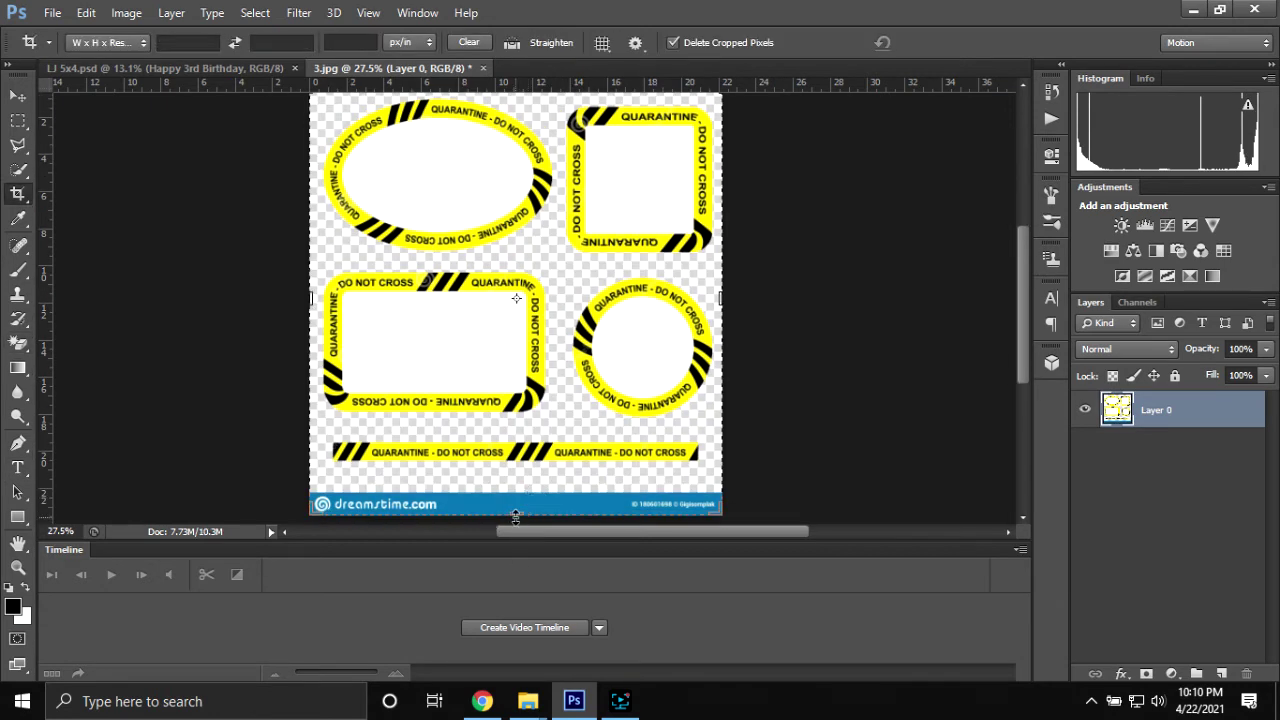
{"action": "left_click_drag", "start_coordinate": [494, 522], "coordinate": [491, 472]}
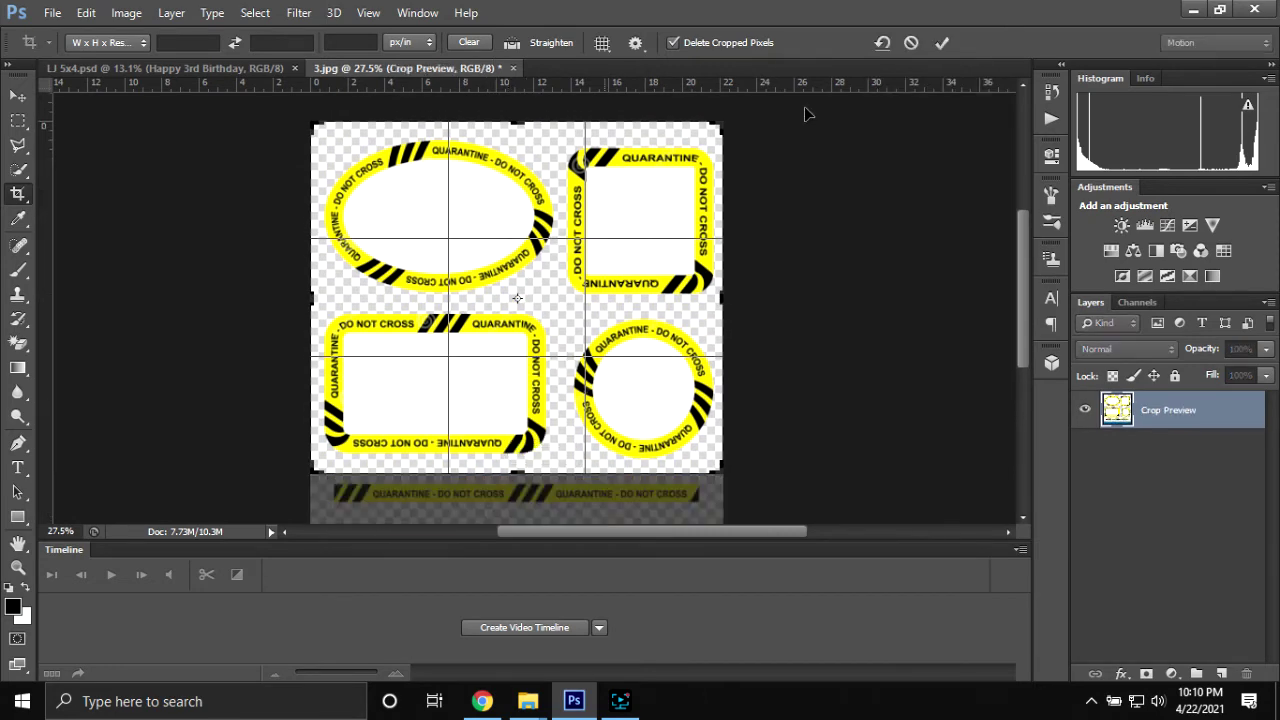
{"action": "left_click", "coordinate": [950, 49]}
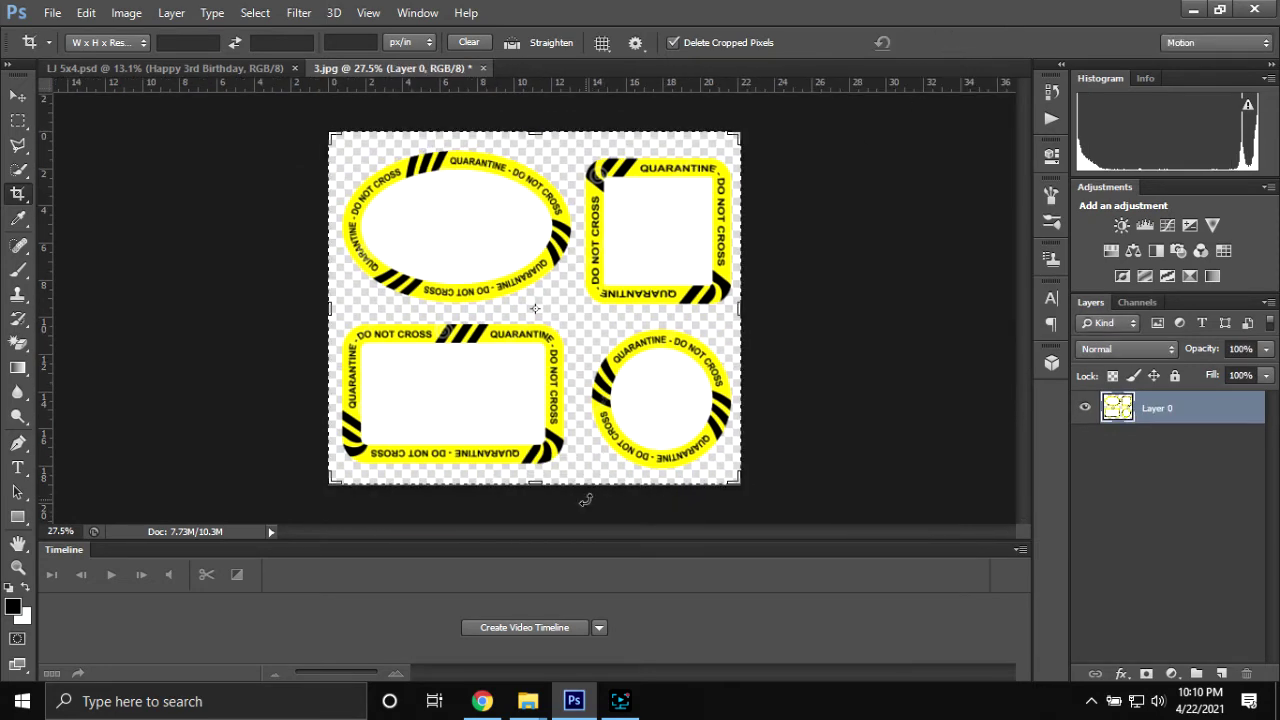
- Open 2.jpg and convert its Background into Layer 0
{"action": "key", "text": "ctrl+o"}
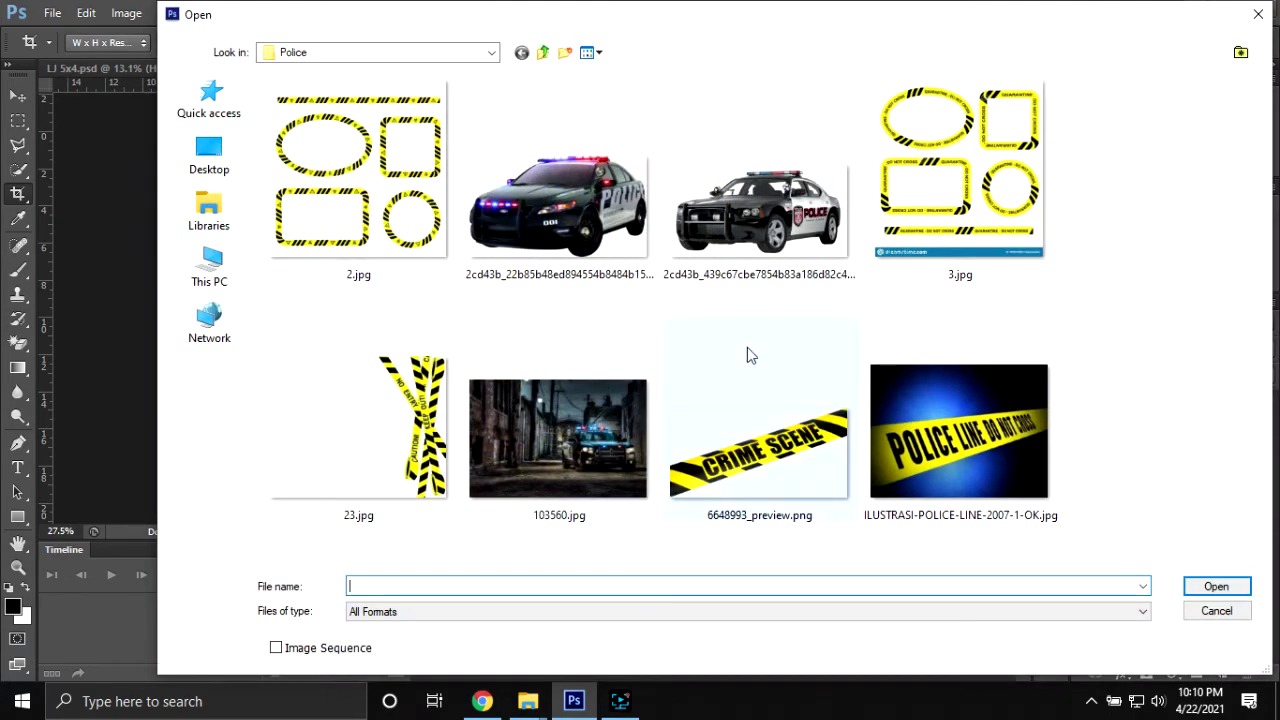
{"action": "left_click", "coordinate": [362, 178]}
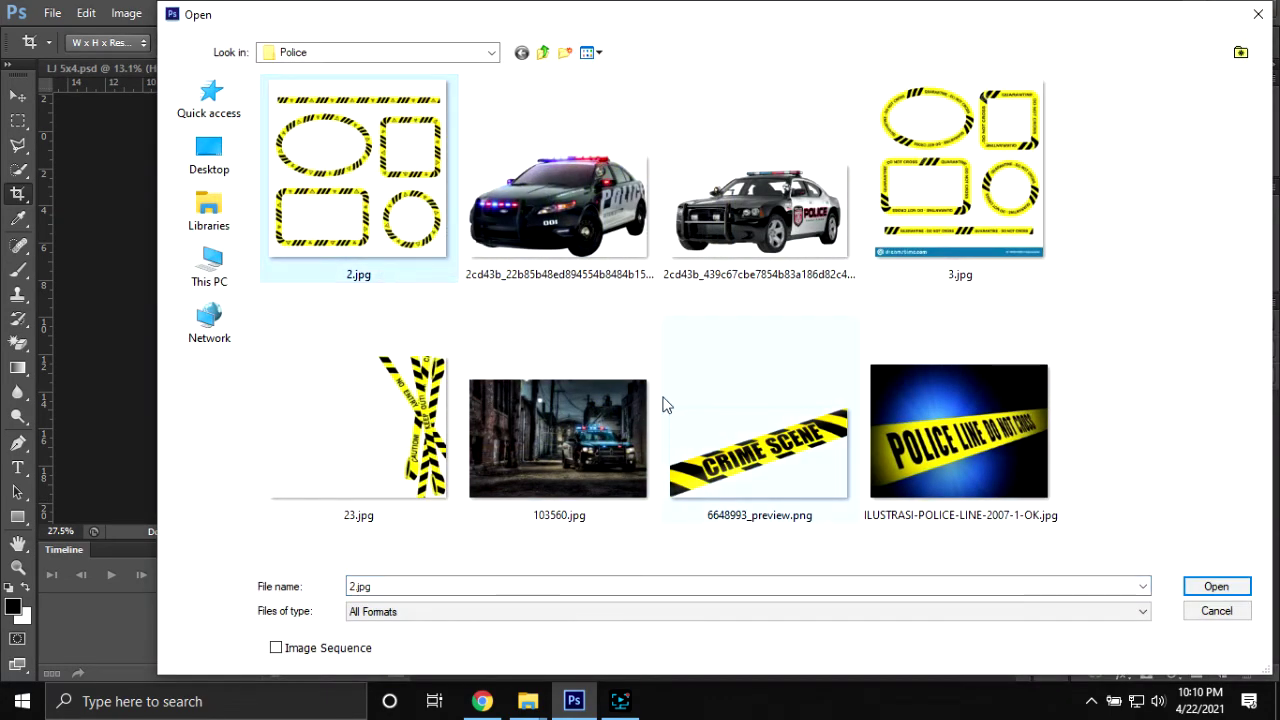
{"action": "double_click", "coordinate": [365, 180]}
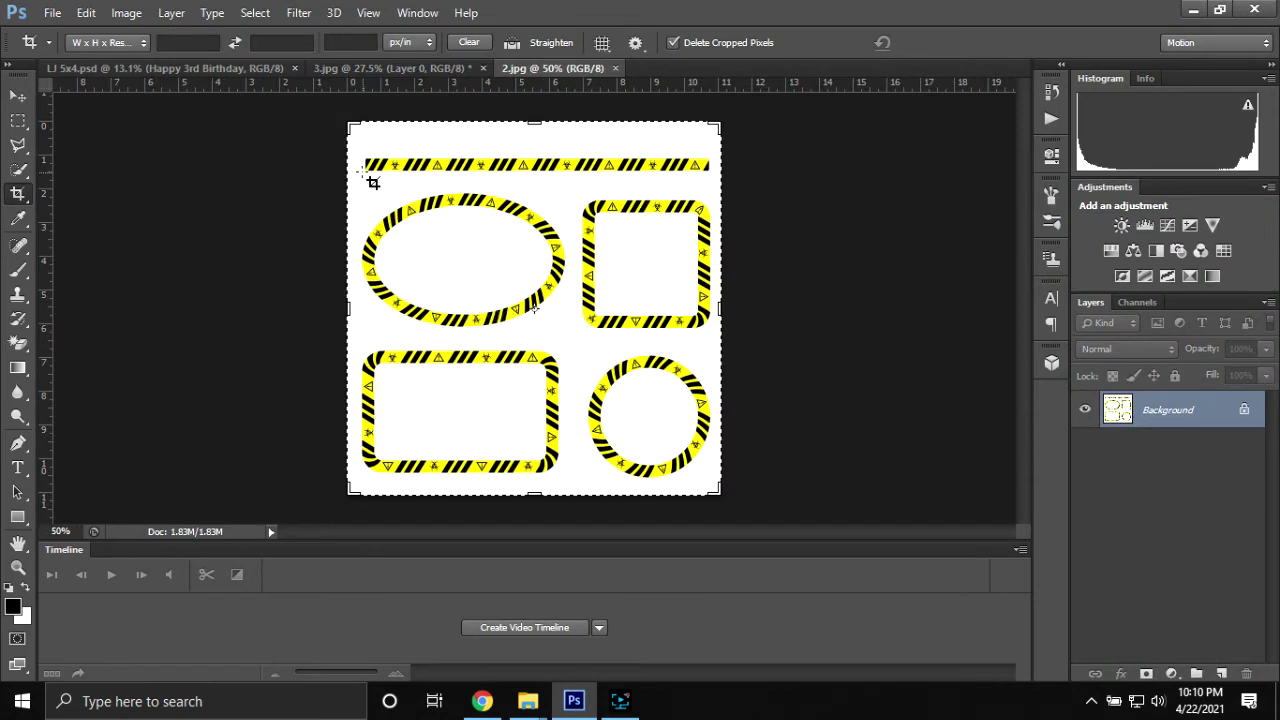
{"action": "double_click", "coordinate": [1215, 428]}
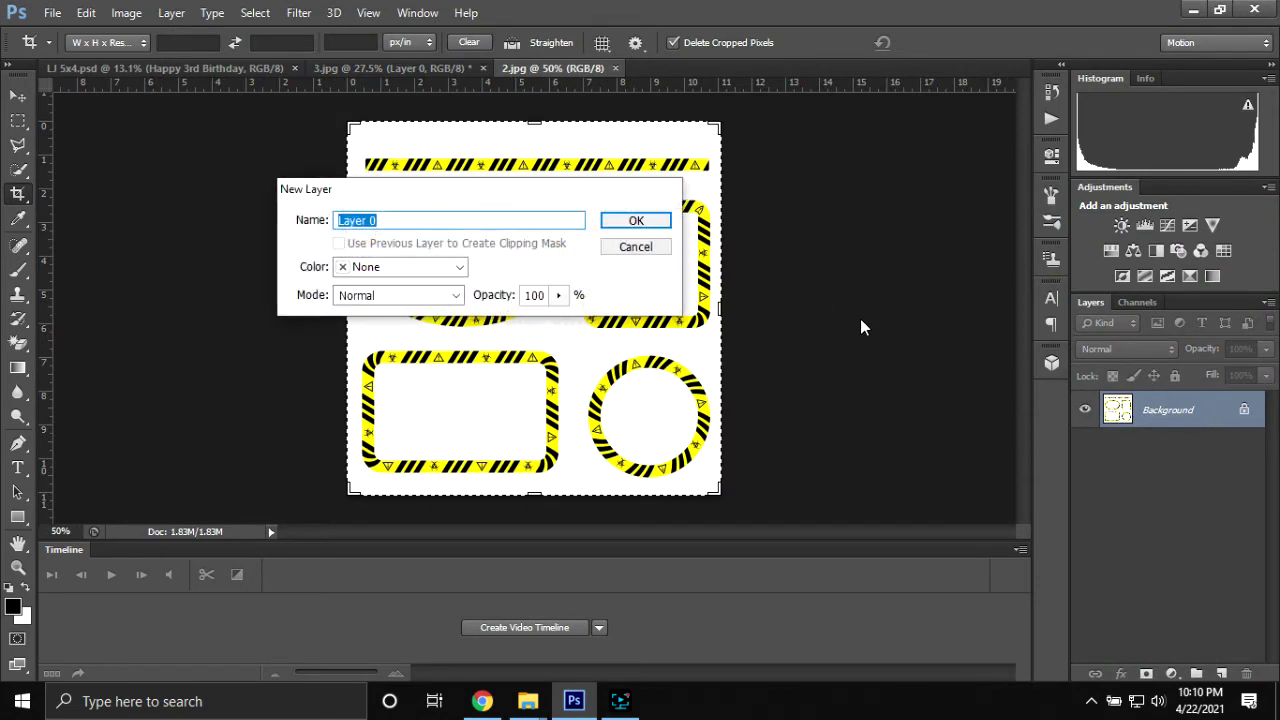
{"action": "key", "text": "Return"}
- Crop 2.jpg to the two right-hand frames, dropping the top tape strip
{"action": "key", "text": "e"}
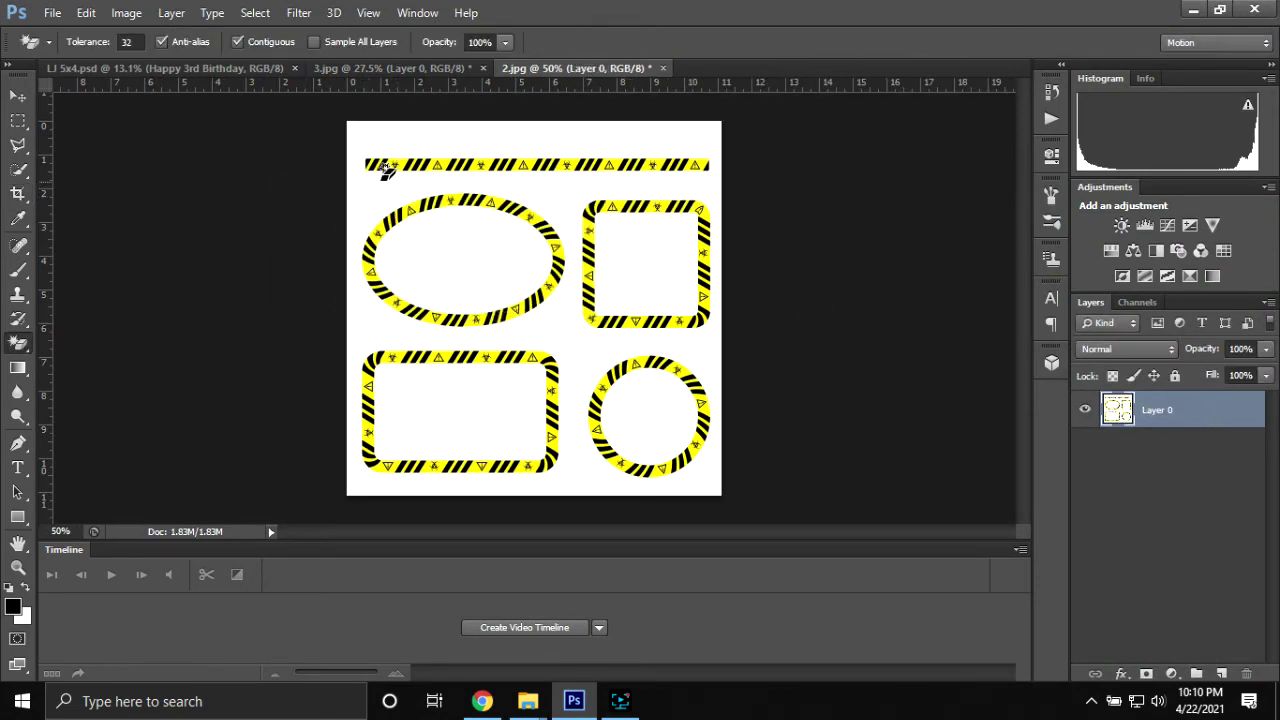
{"action": "key", "text": "c"}
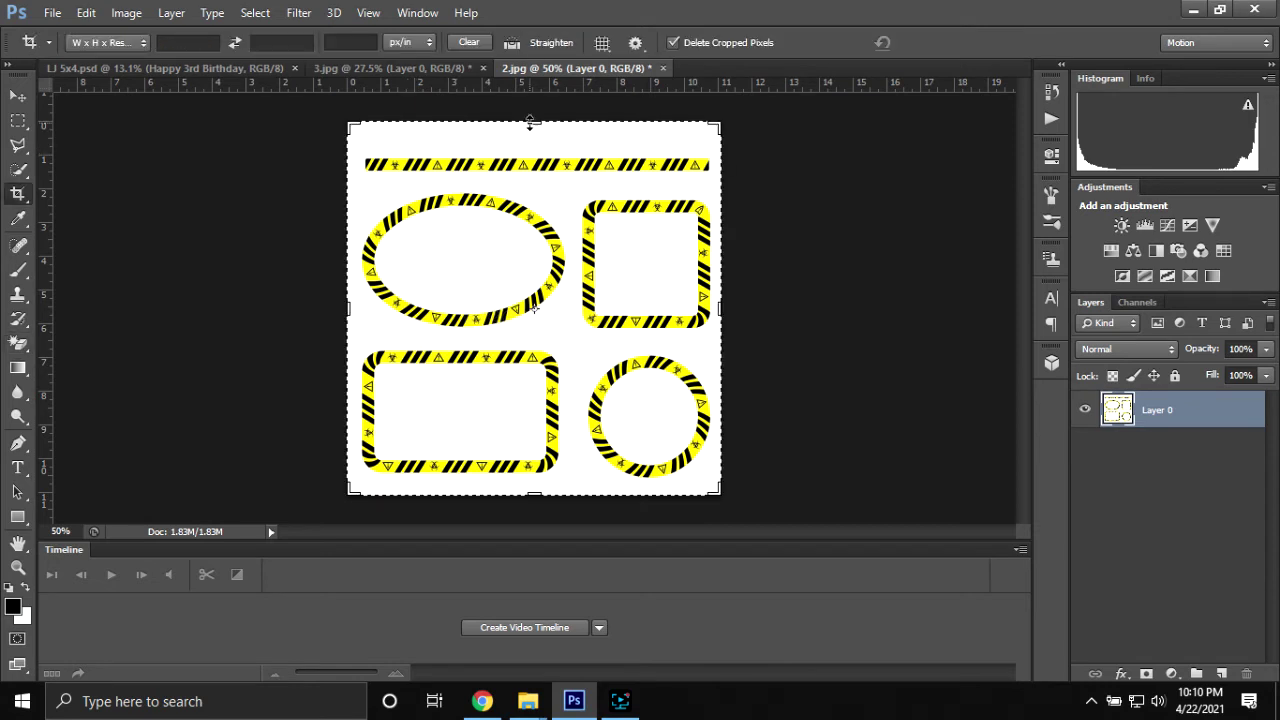
{"action": "left_click_drag", "start_coordinate": [534, 122], "coordinate": [522, 152]}
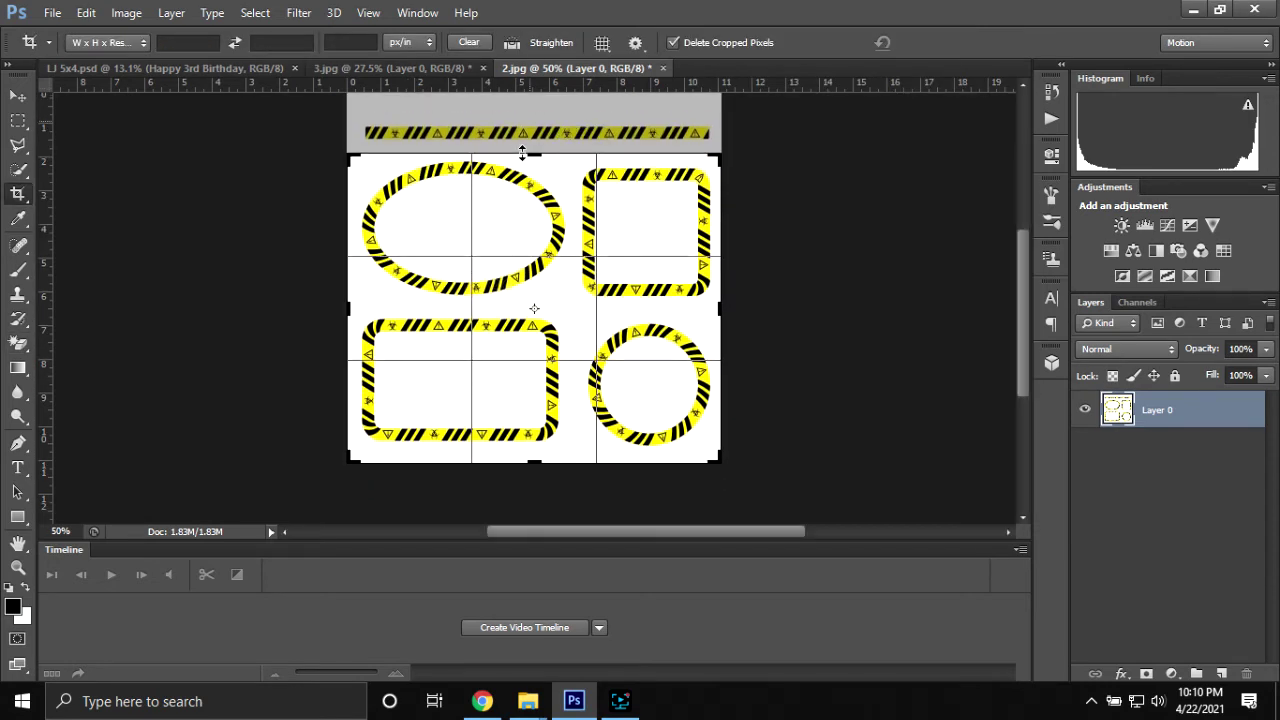
{"action": "left_click_drag", "start_coordinate": [522, 150], "coordinate": [522, 155]}
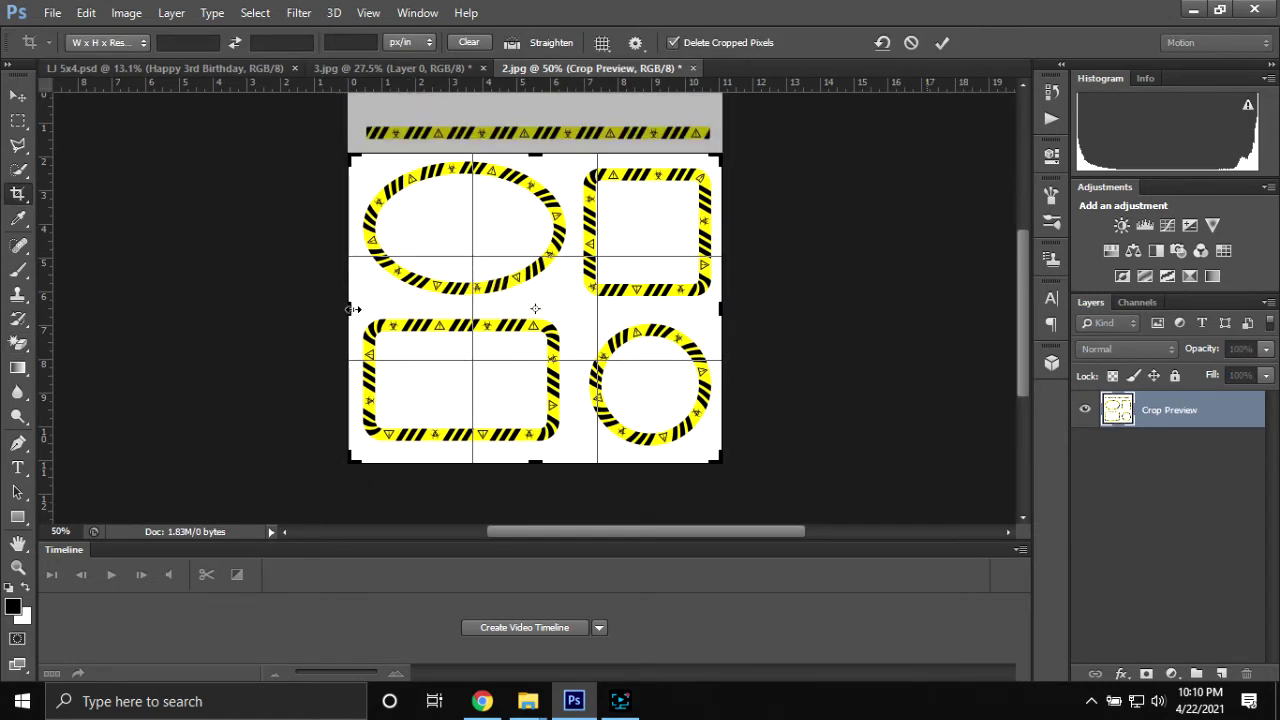
{"action": "left_click_drag", "start_coordinate": [357, 307], "coordinate": [465, 322]}
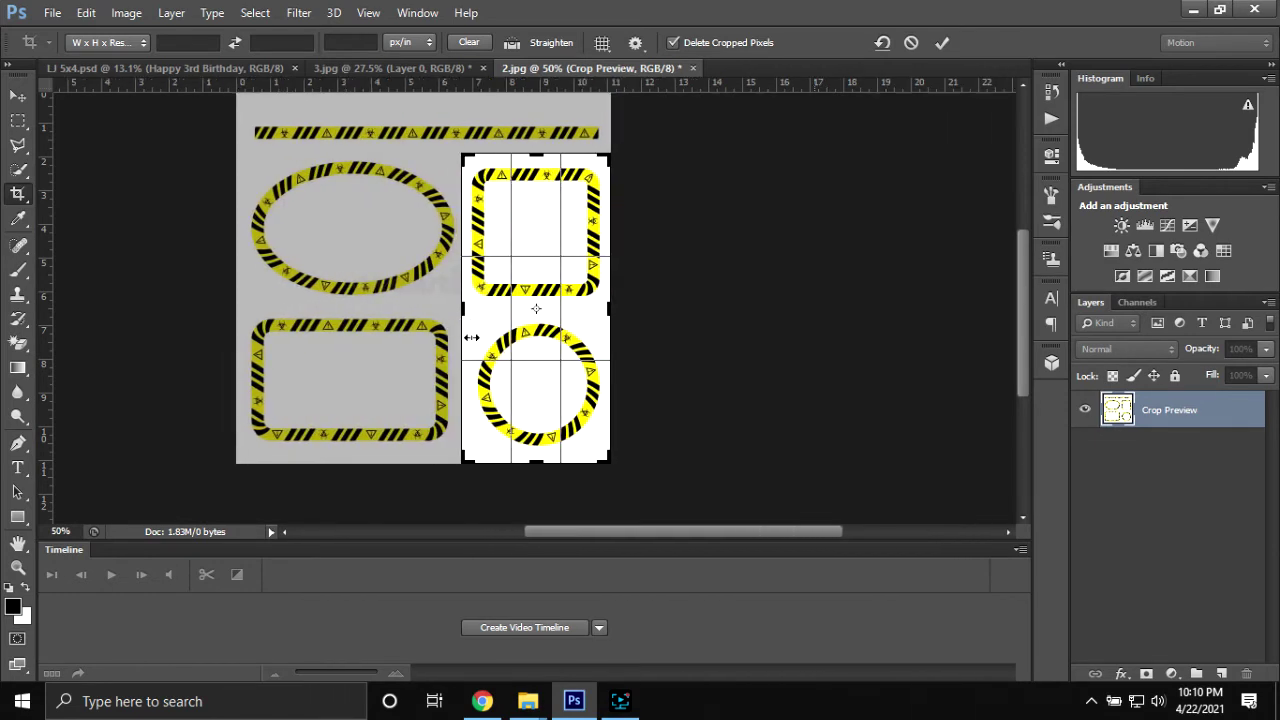
{"action": "left_click", "coordinate": [938, 44]}
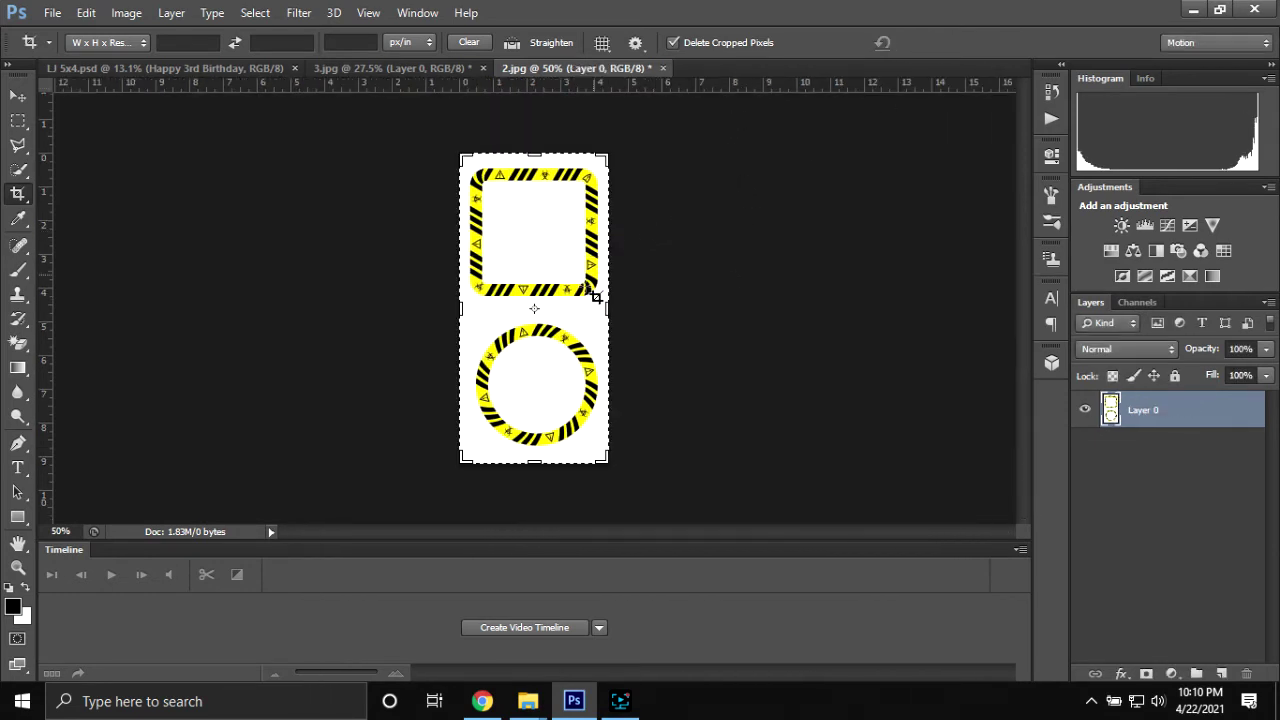
- Erase the white inside and around the square and circle frames, then drag them into LJ 5x4
{"action": "key", "text": "e"}
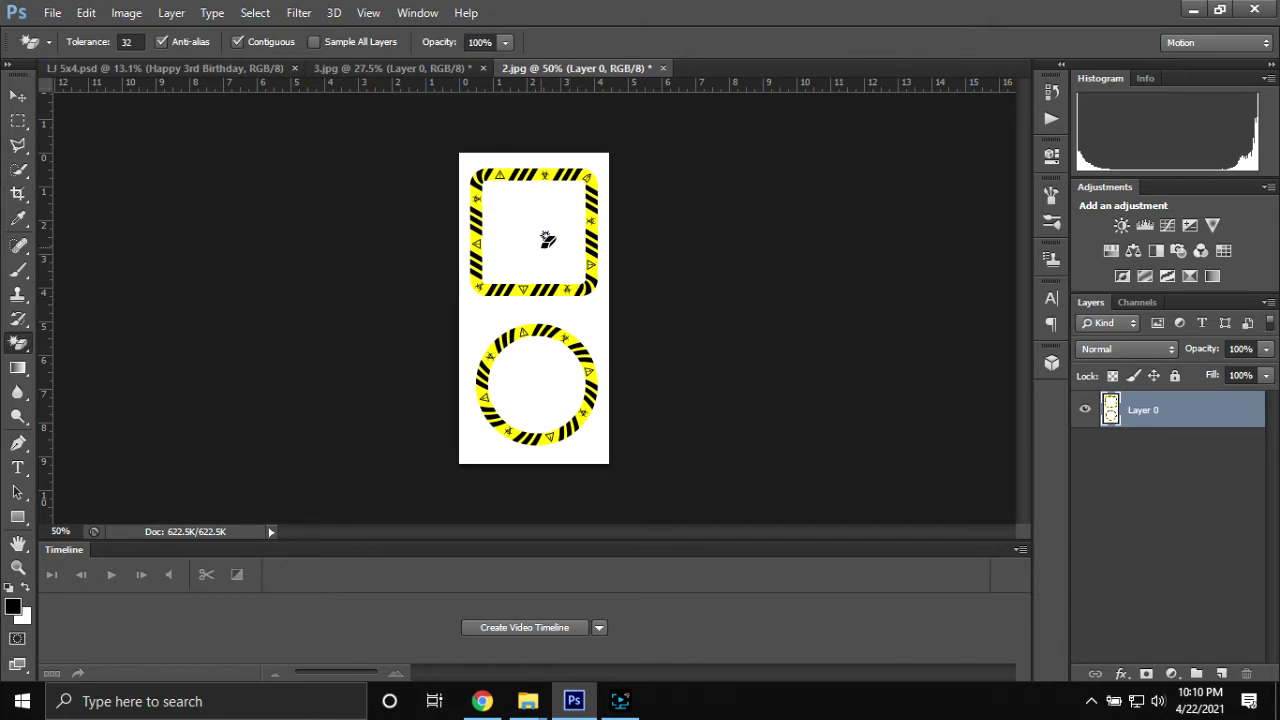
{"action": "left_click", "coordinate": [548, 240]}
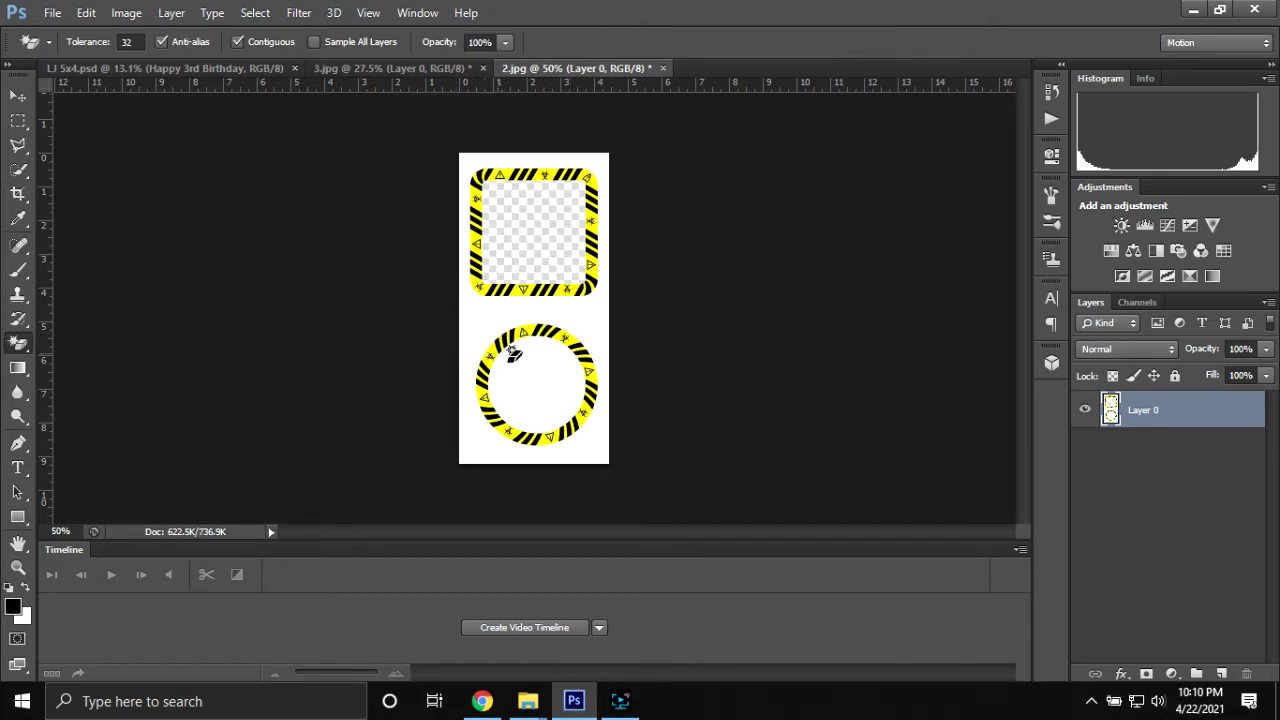
{"action": "left_click", "coordinate": [497, 328]}
{"action": "left_click", "coordinate": [524, 376]}
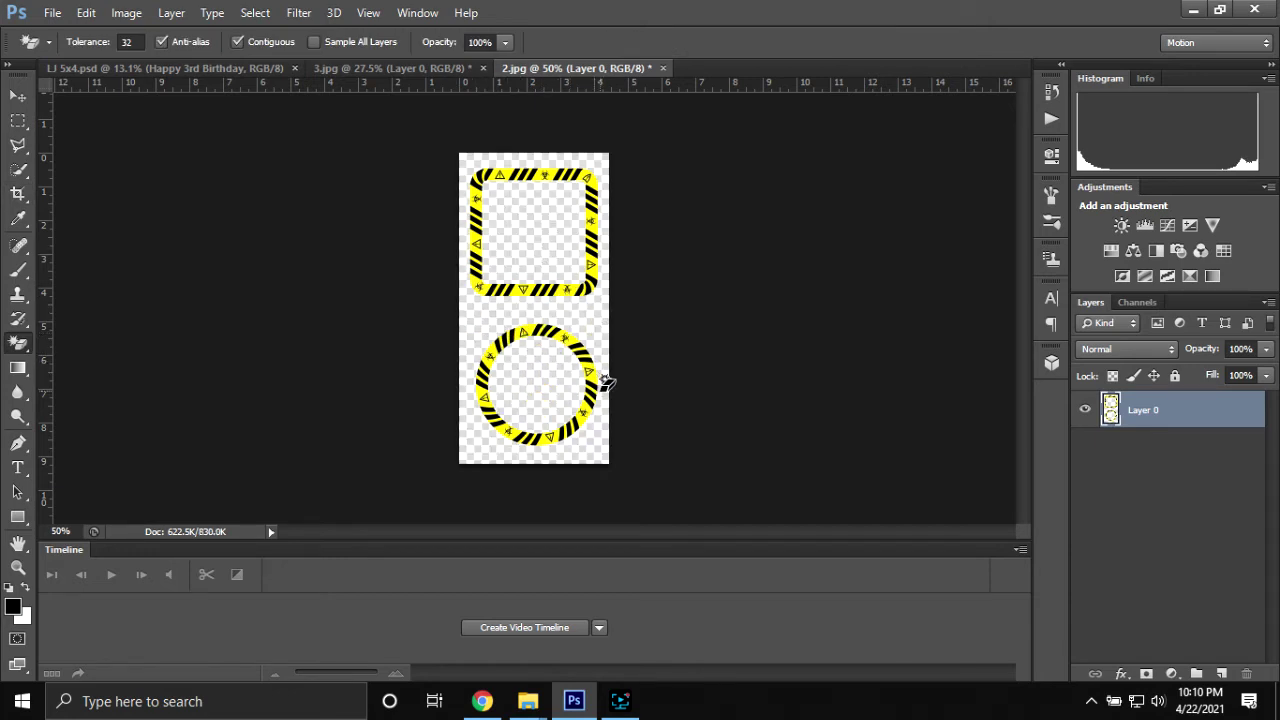
{"action": "key", "text": "v"}
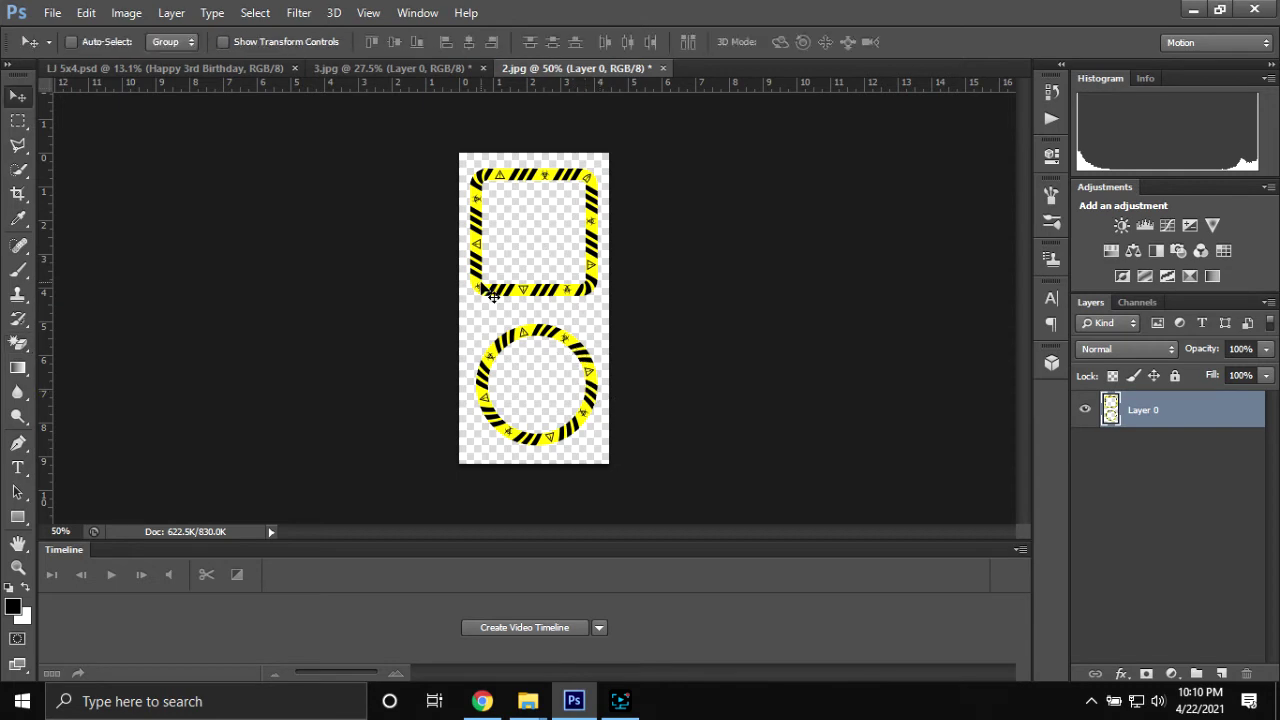
{"action": "left_click_drag", "start_coordinate": [548, 248], "coordinate": [570, 370]}
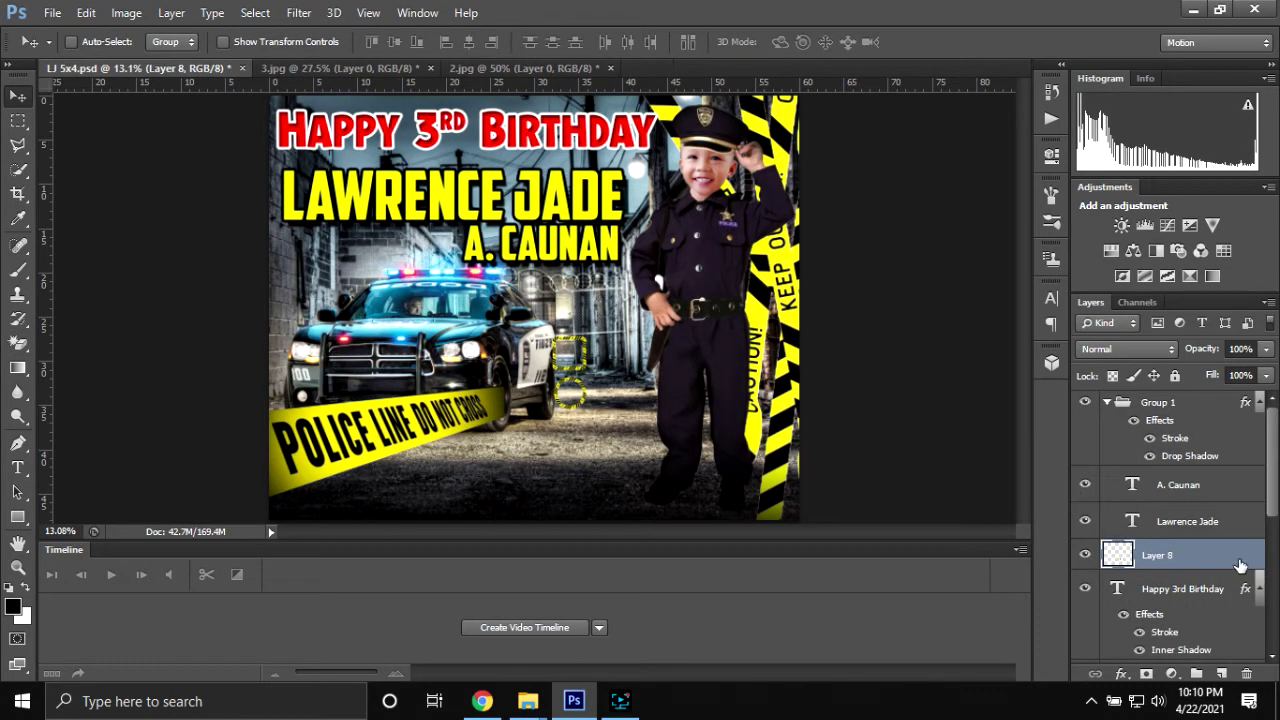
- Move the frames layer above Group 1 and rename it Frame
{"action": "left_click_drag", "start_coordinate": [1240, 565], "coordinate": [1200, 398]}
{"action": "double_click", "coordinate": [1160, 409]}
{"action": "type", "text": "Frame"}
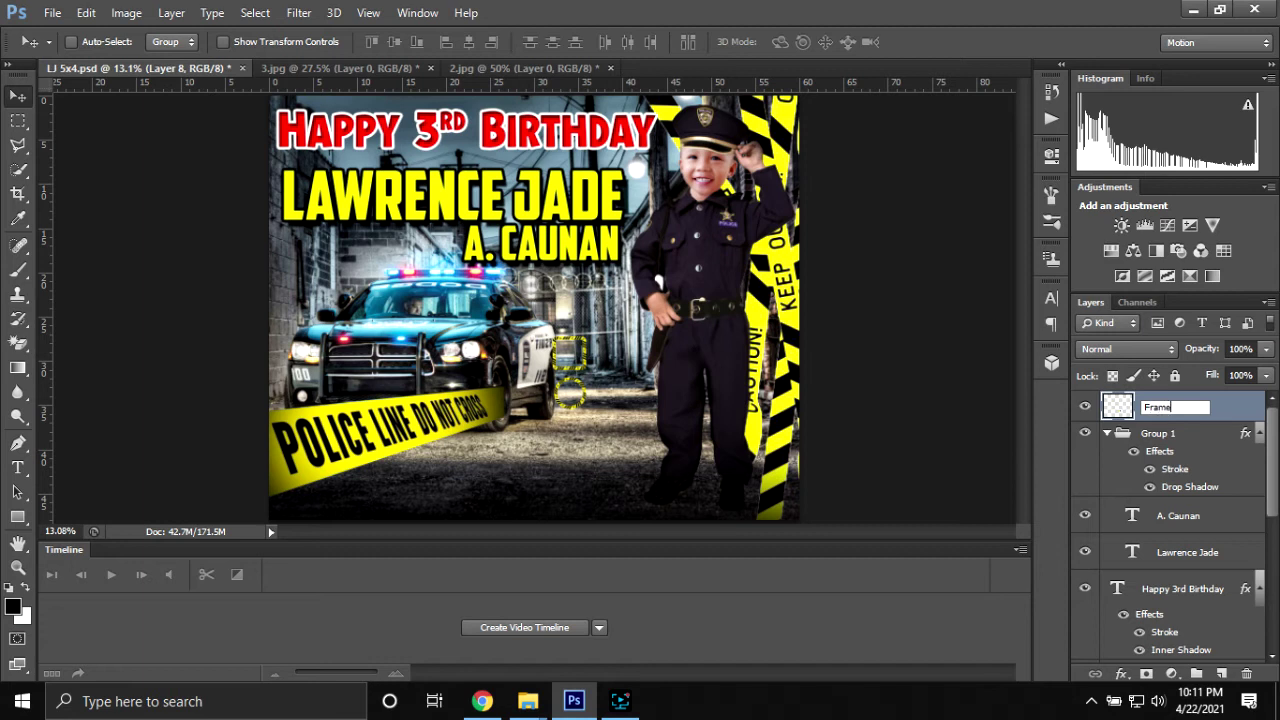
{"action": "key", "text": "Return"}
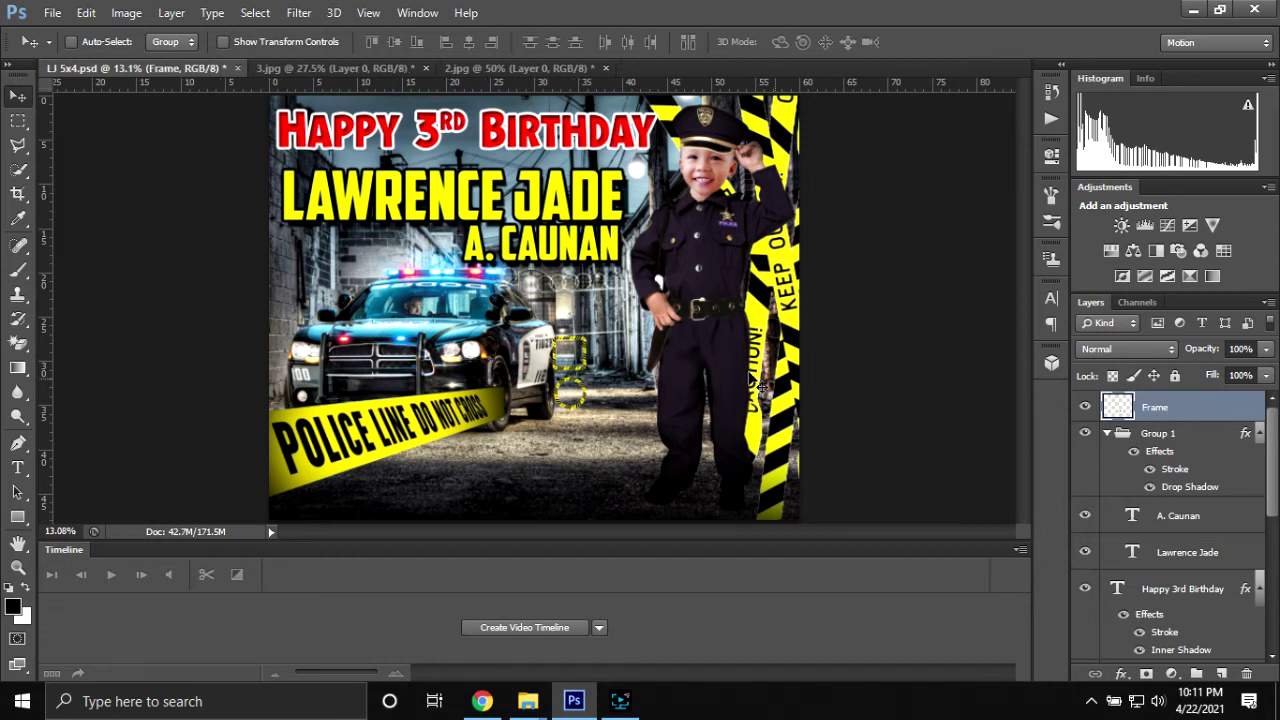
- Enlarge the Frame layer to about 362% and shift it down-left over the banner
{"action": "key", "text": "ctrl+t"}
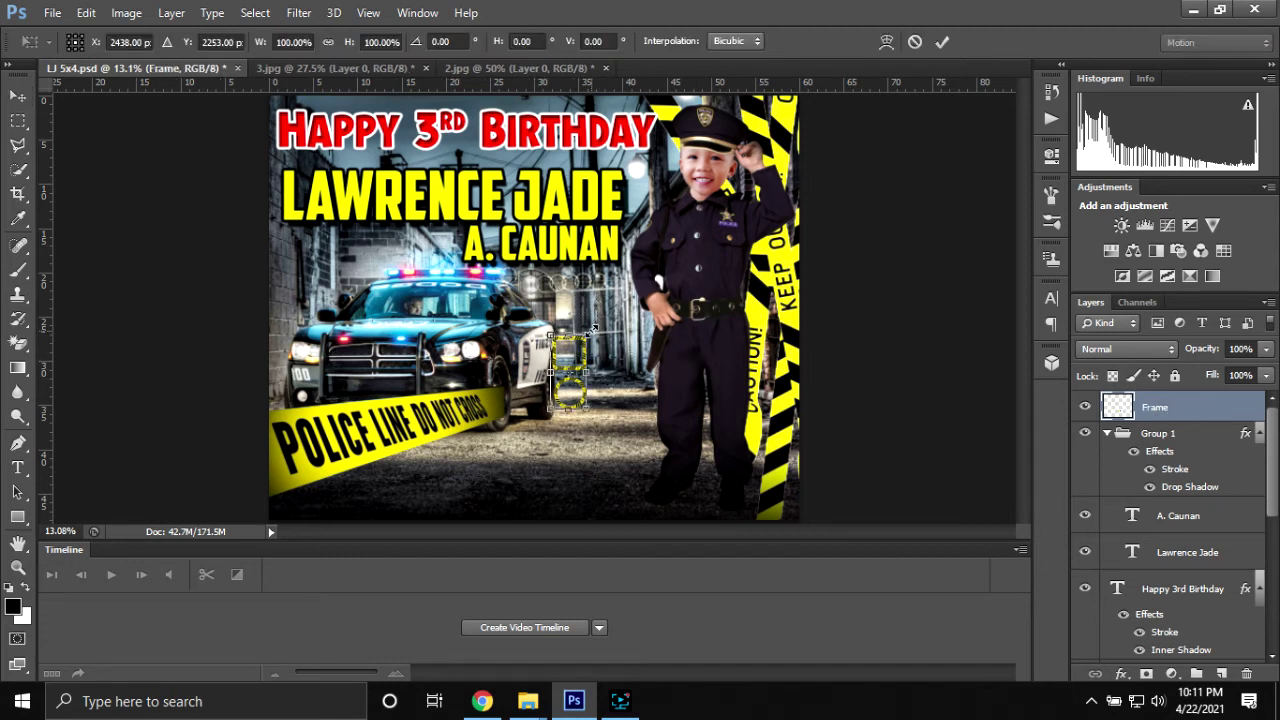
{"action": "left_click_drag", "start_coordinate": [593, 329], "coordinate": [770, 170]}
{"action": "mouse_move", "coordinate": [652, 245]}
{"action": "left_mouse_down"}
{"action": "mouse_move", "coordinate": [548, 352]}
{"action": "mouse_move", "coordinate": [530, 344]}
{"action": "left_mouse_up"}
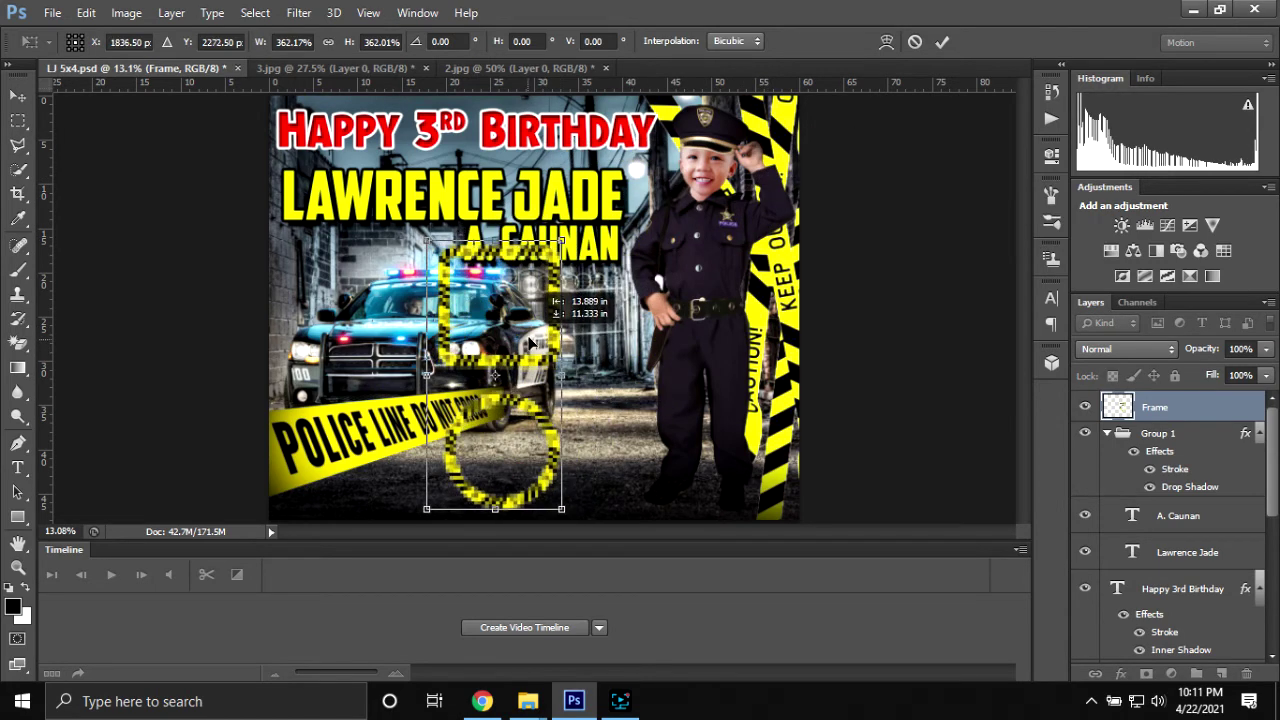
{"action": "left_click", "coordinate": [940, 42]}
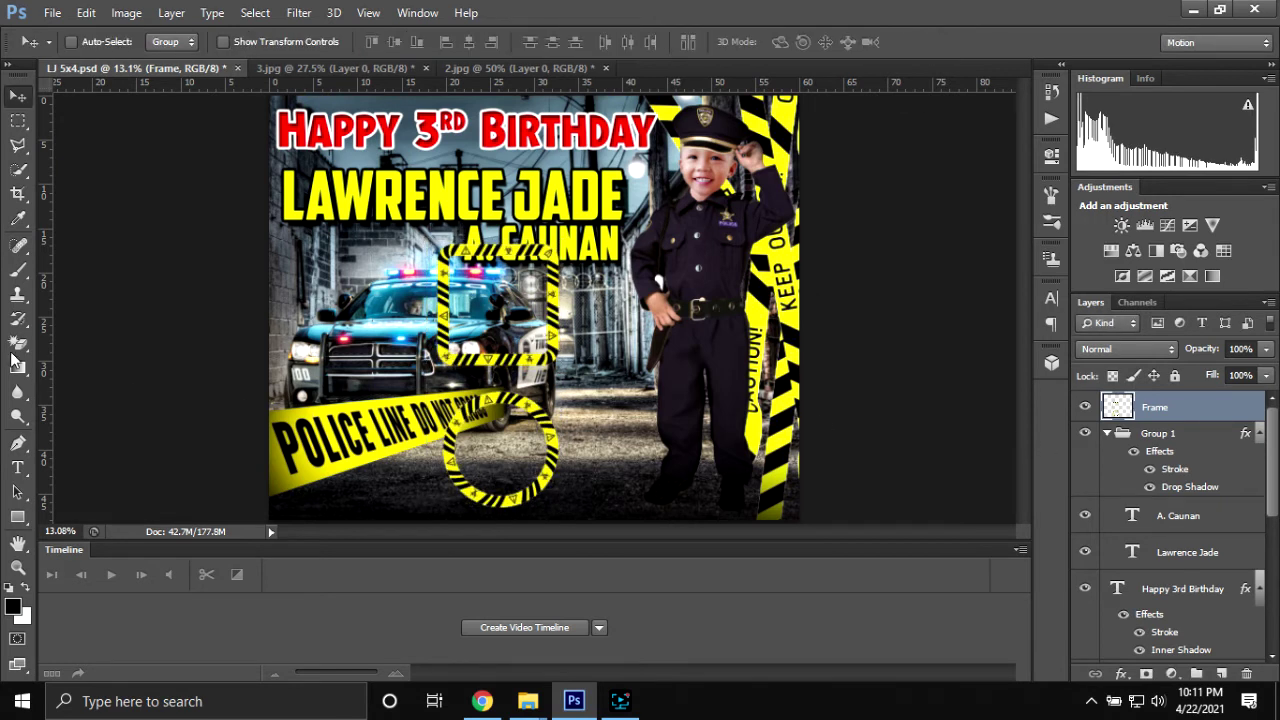
{"action": "left_click", "coordinate": [18, 120]}
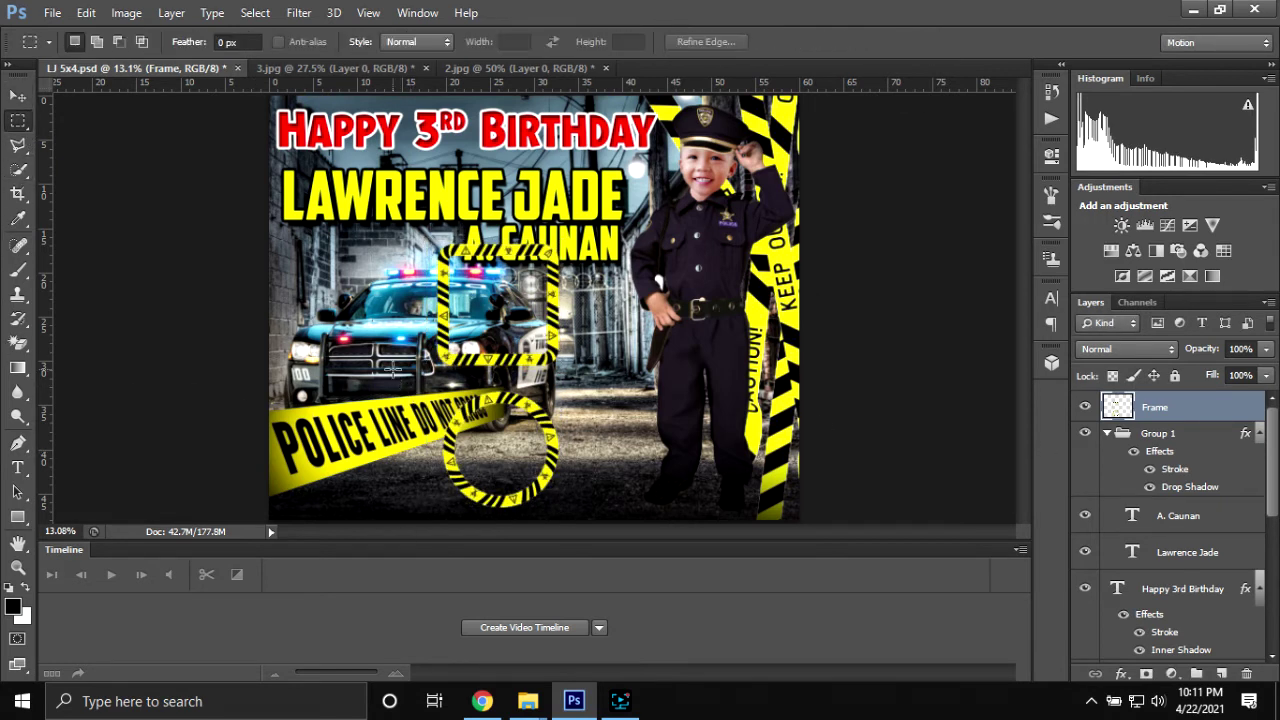
- Cut the circle tape frame onto its own layer named circle
{"action": "left_click_drag", "start_coordinate": [393, 369], "coordinate": [604, 519]}
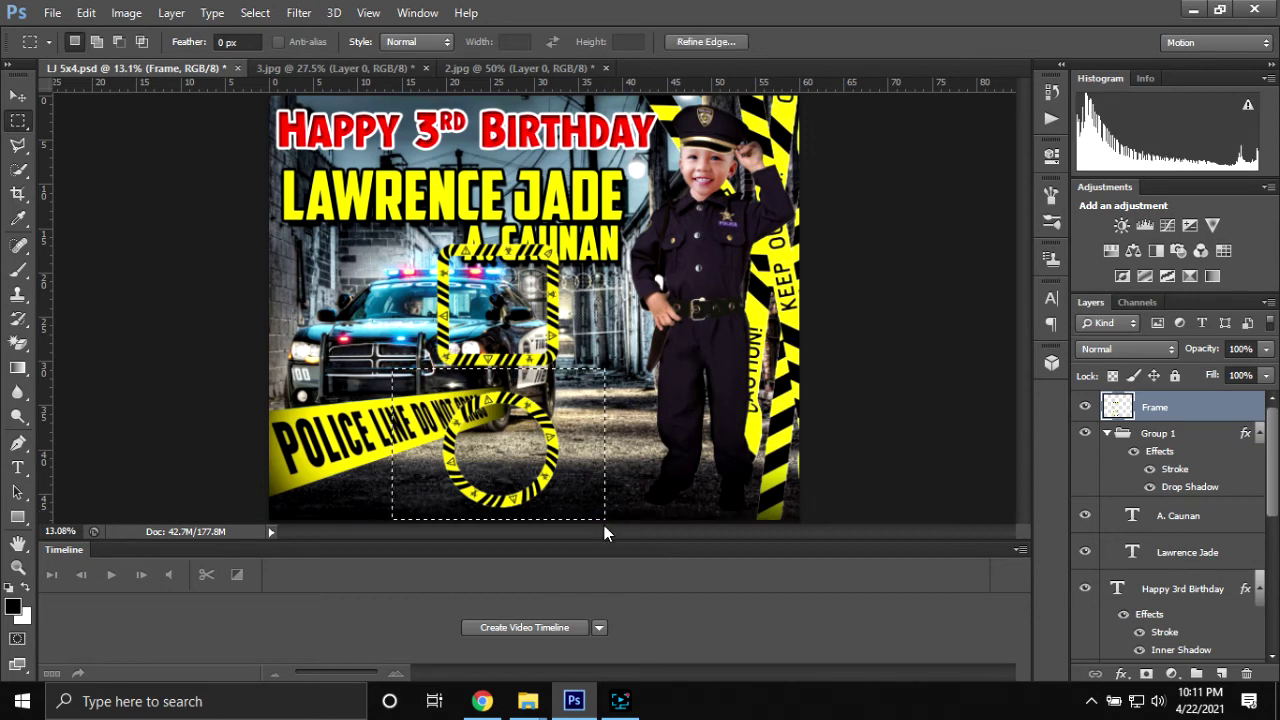
{"action": "right_click", "coordinate": [486, 444]}
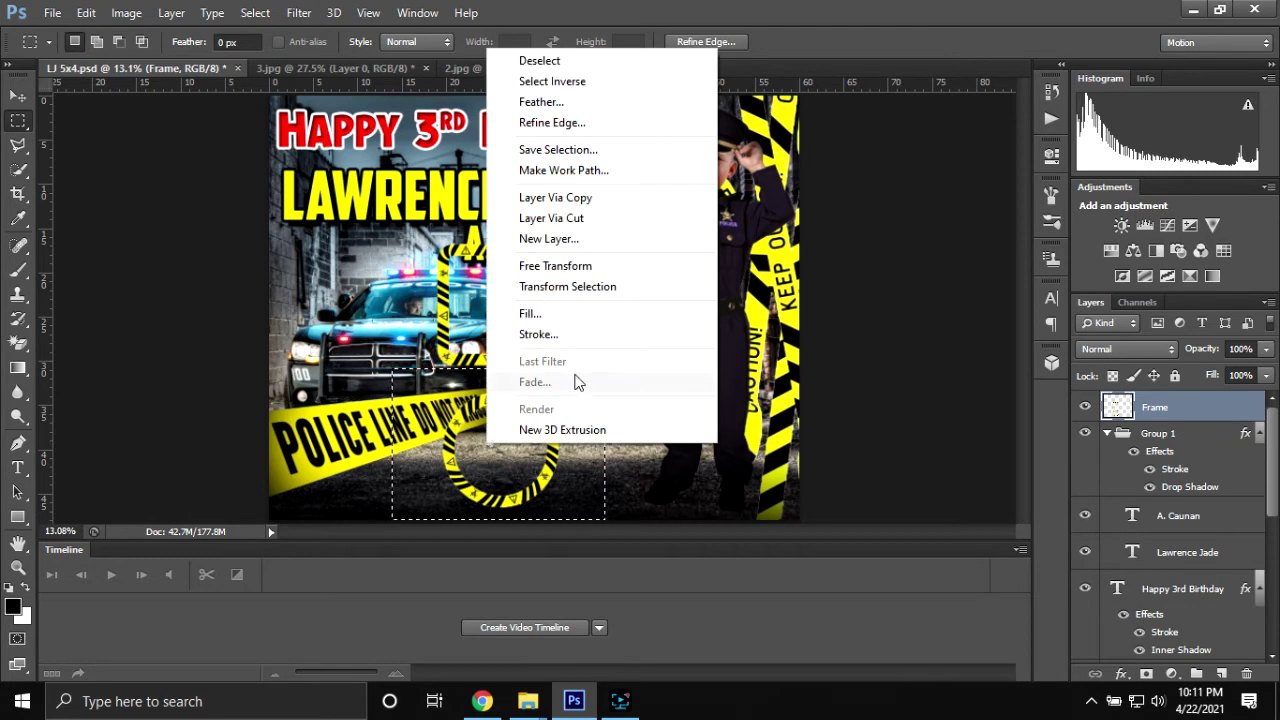
{"action": "left_click", "coordinate": [538, 222]}
{"action": "double_click", "coordinate": [1159, 402]}
{"action": "type", "text": "circle"}
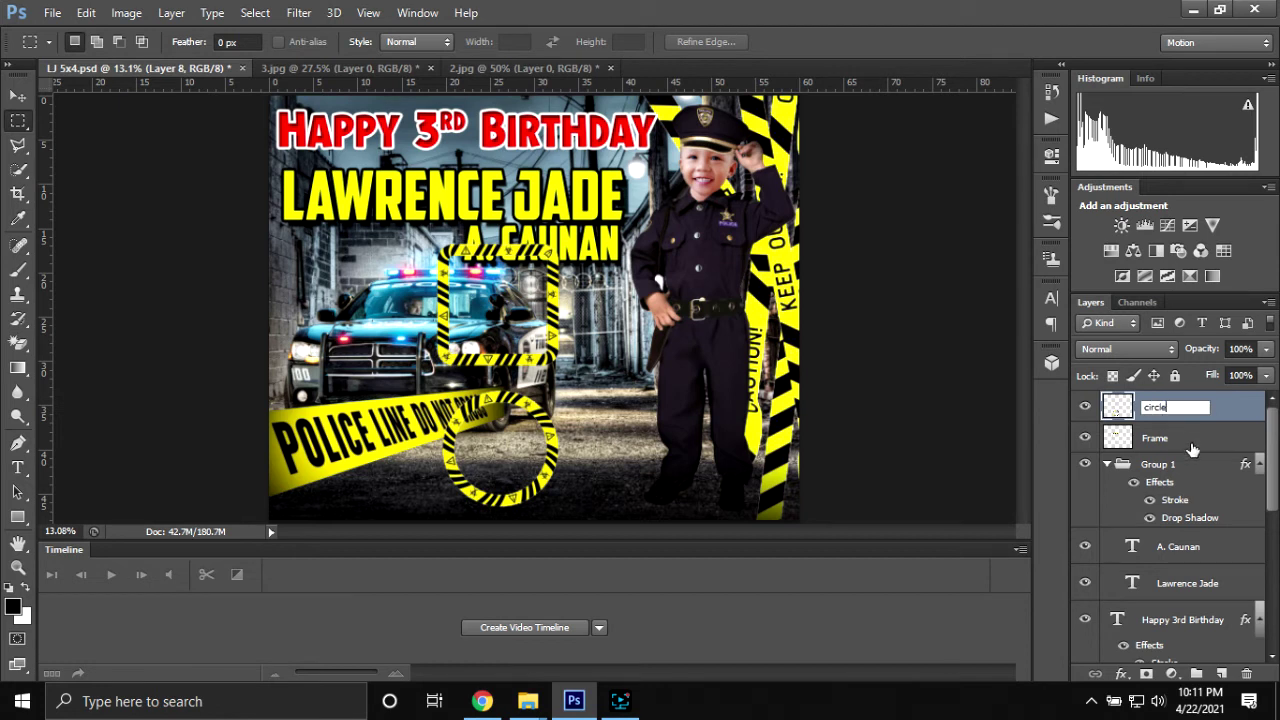
{"action": "key", "text": "Return"}
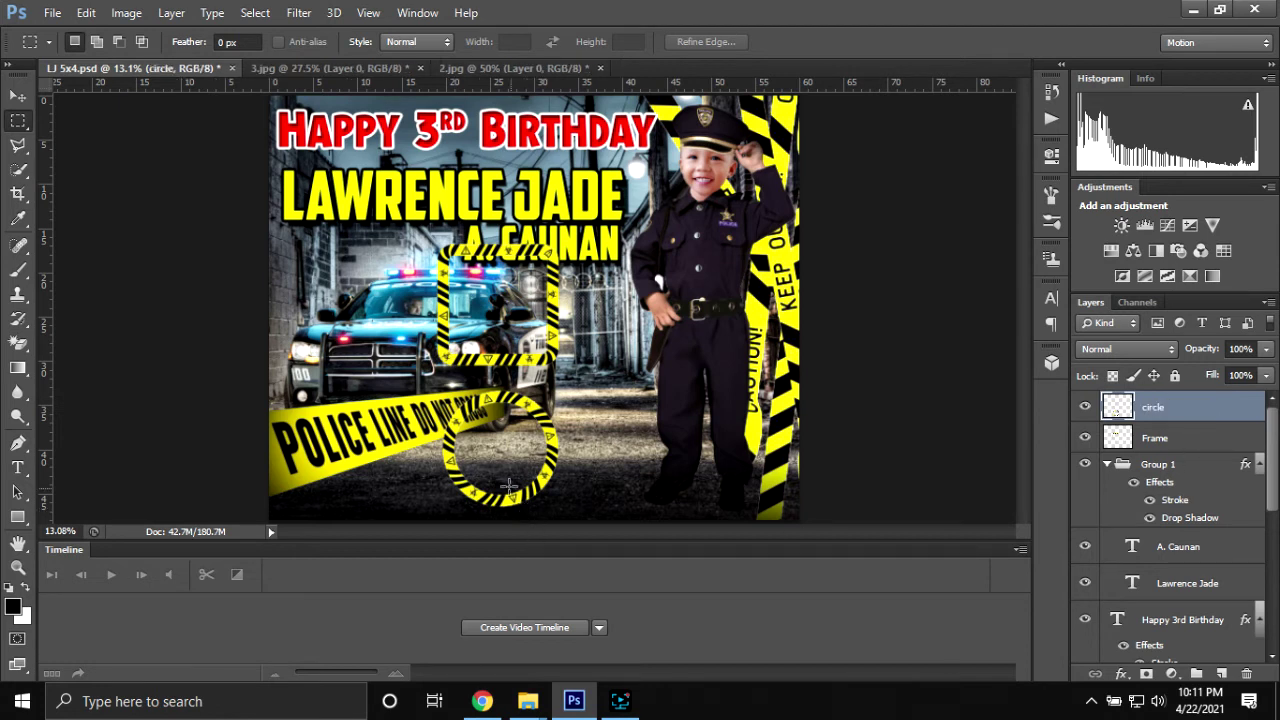
- Move the circle frame onto the police tape at the lower left
{"action": "key", "text": "v"}
{"action": "left_click_drag", "start_coordinate": [511, 479], "coordinate": [336, 472]}
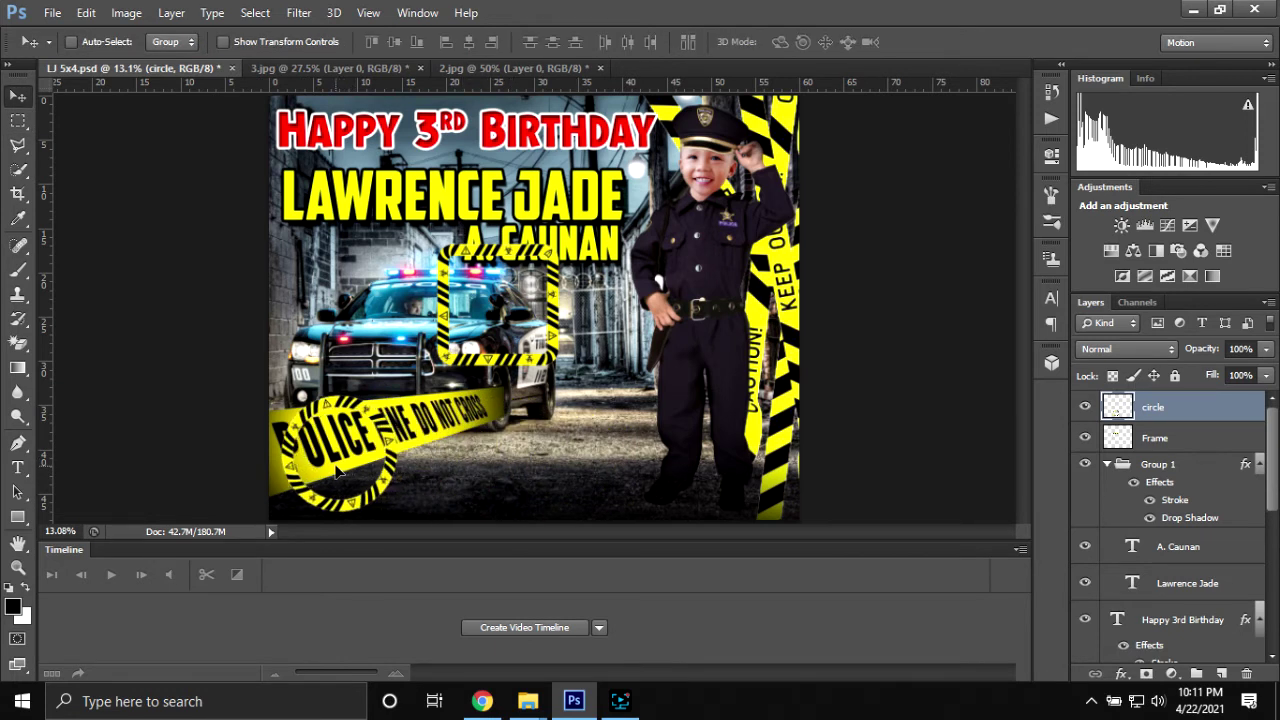
{"action": "left_click", "coordinate": [1173, 447]}
- Lower the square frame onto the tape and place a circle frame copy to its right
{"action": "left_click_drag", "start_coordinate": [475, 317], "coordinate": [465, 462]}
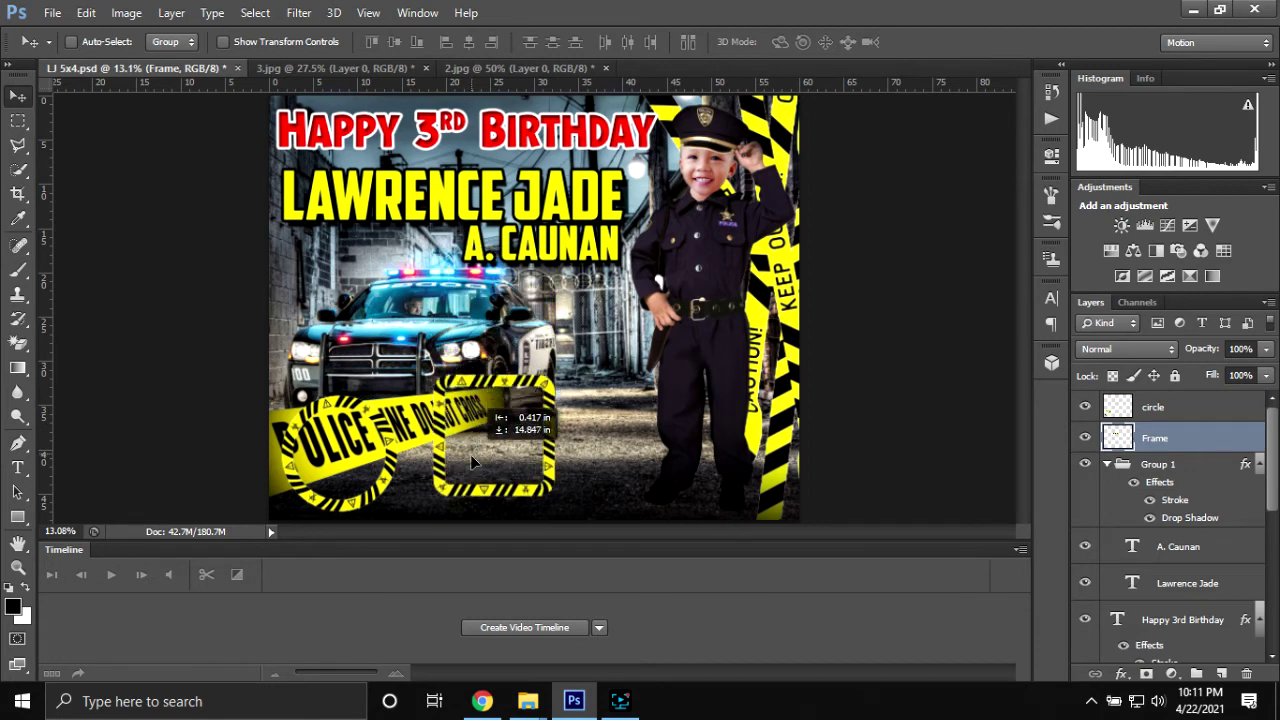
{"action": "left_click", "coordinate": [1170, 405]}
{"action": "key", "text": "ctrl+j"}
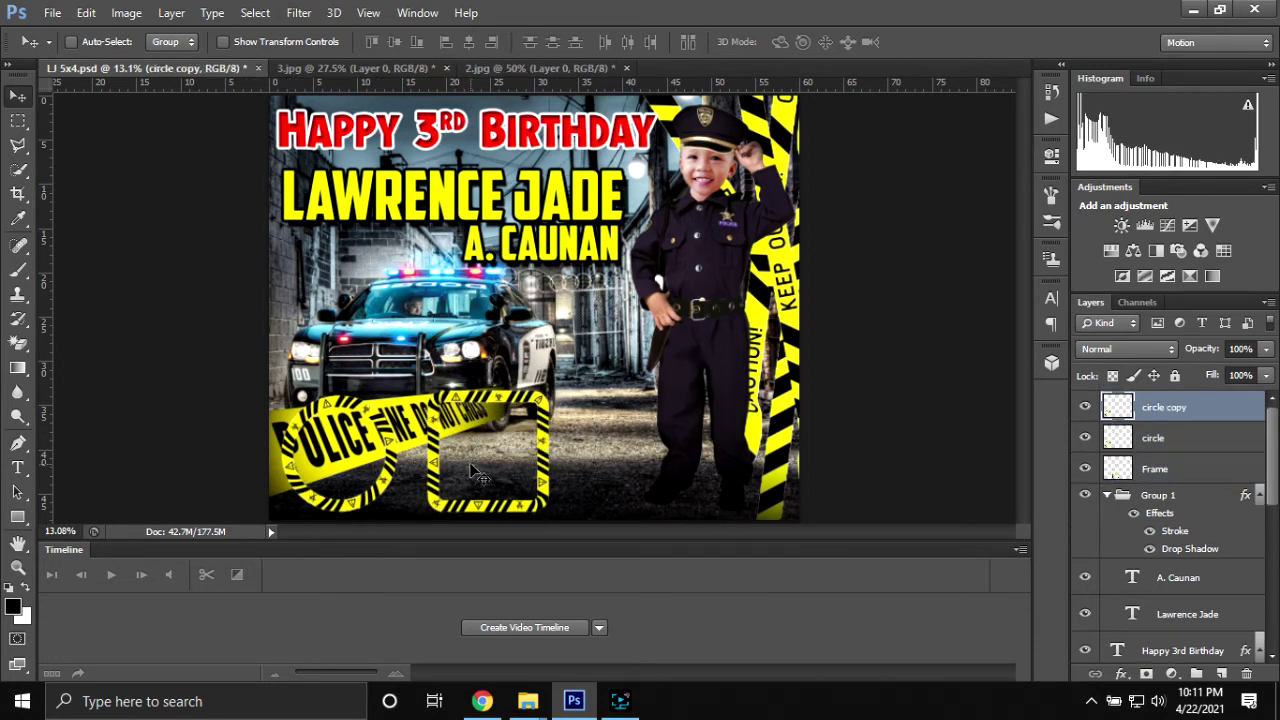
{"action": "mouse_move", "coordinate": [480, 474]}
{"action": "left_mouse_down"}
{"action": "mouse_move", "coordinate": [727, 474]}
{"action": "mouse_move", "coordinate": [630, 490]}
{"action": "left_mouse_up"}
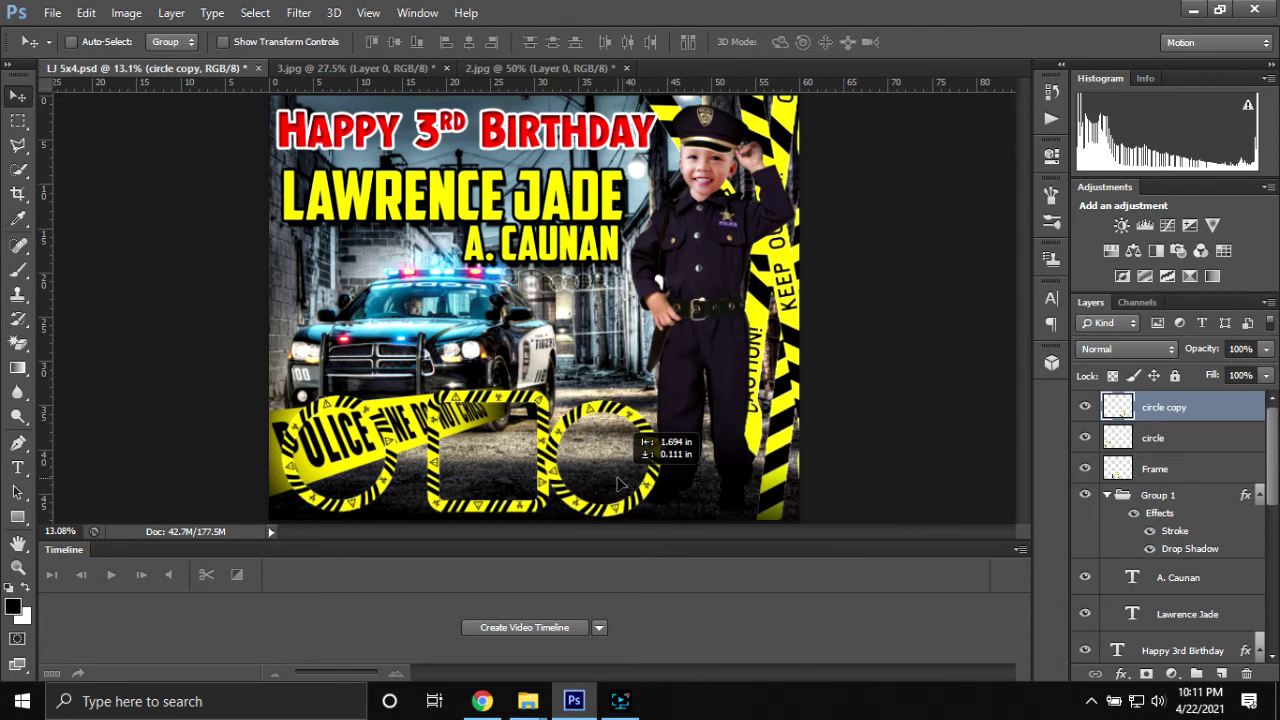
- Shift the square Frame layer slightly left
{"action": "left_click", "coordinate": [1197, 445]}
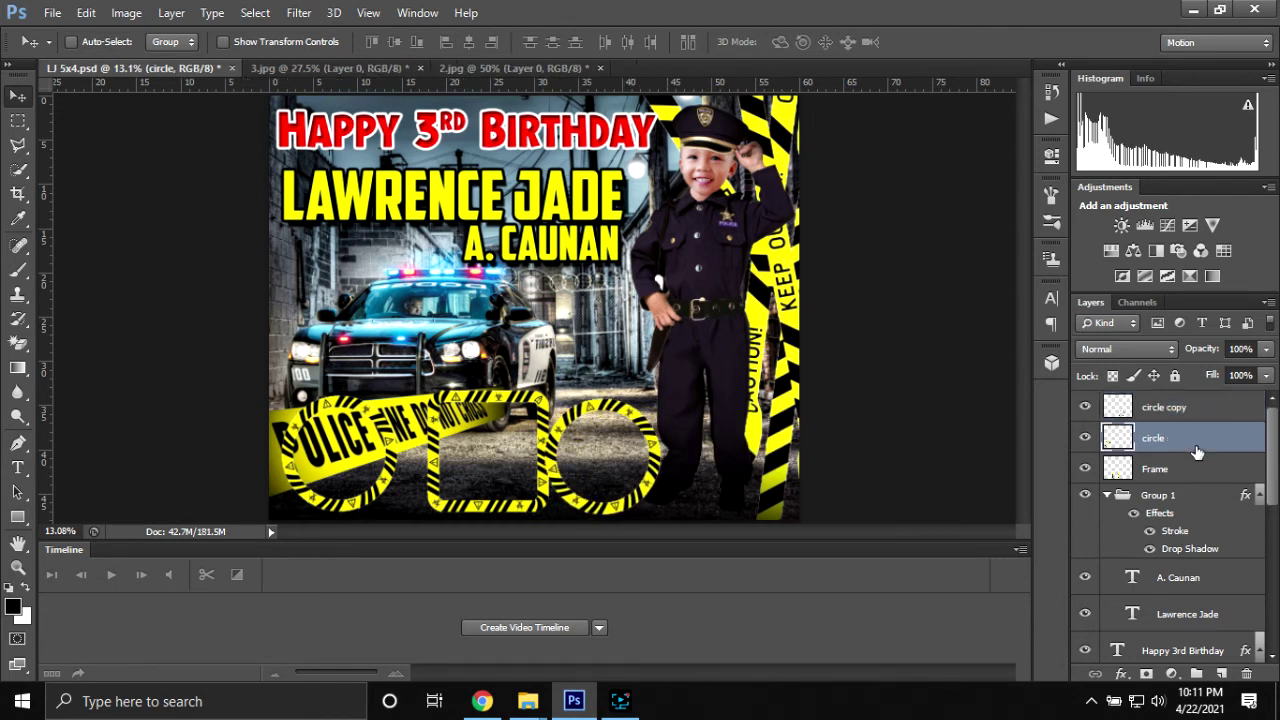
{"action": "left_click", "coordinate": [1175, 477]}
{"action": "left_click_drag", "start_coordinate": [596, 472], "coordinate": [587, 472]}
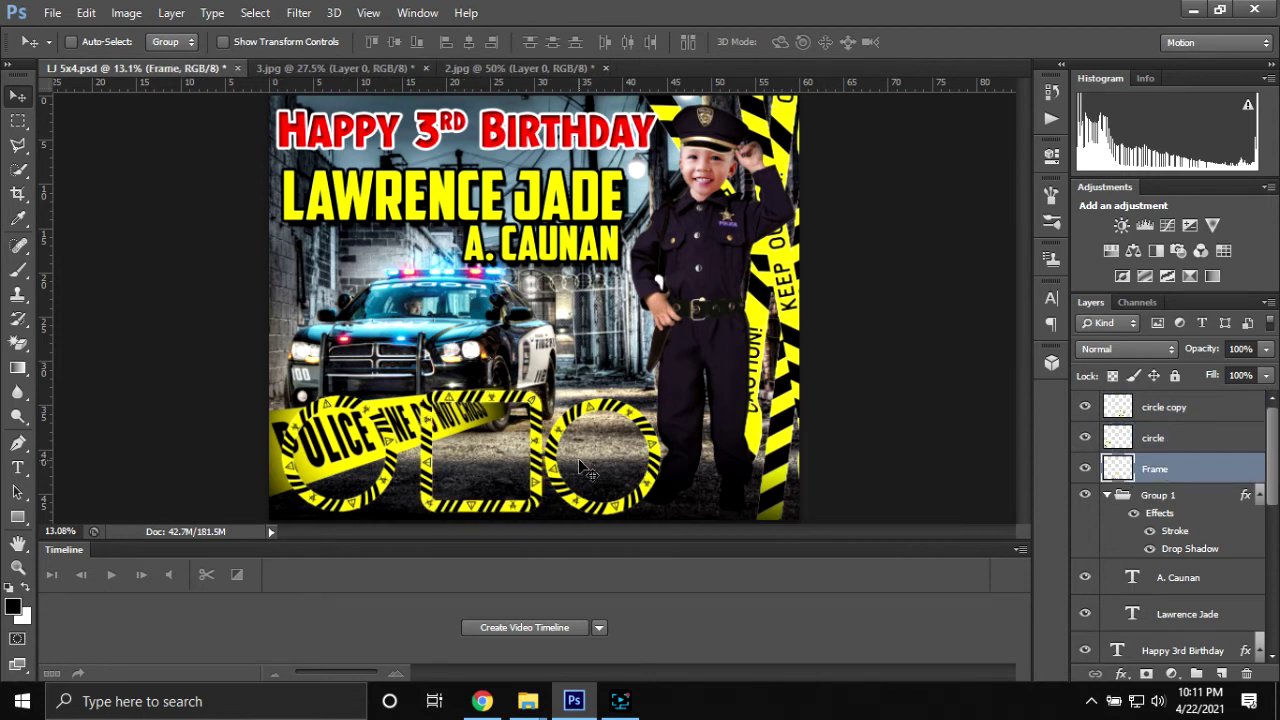
{"action": "key", "text": "shift+Left"}
{"action": "key", "text": "shift+Left"}
{"action": "key", "text": "shift+Left"}
{"action": "key", "text": "shift+Left"}
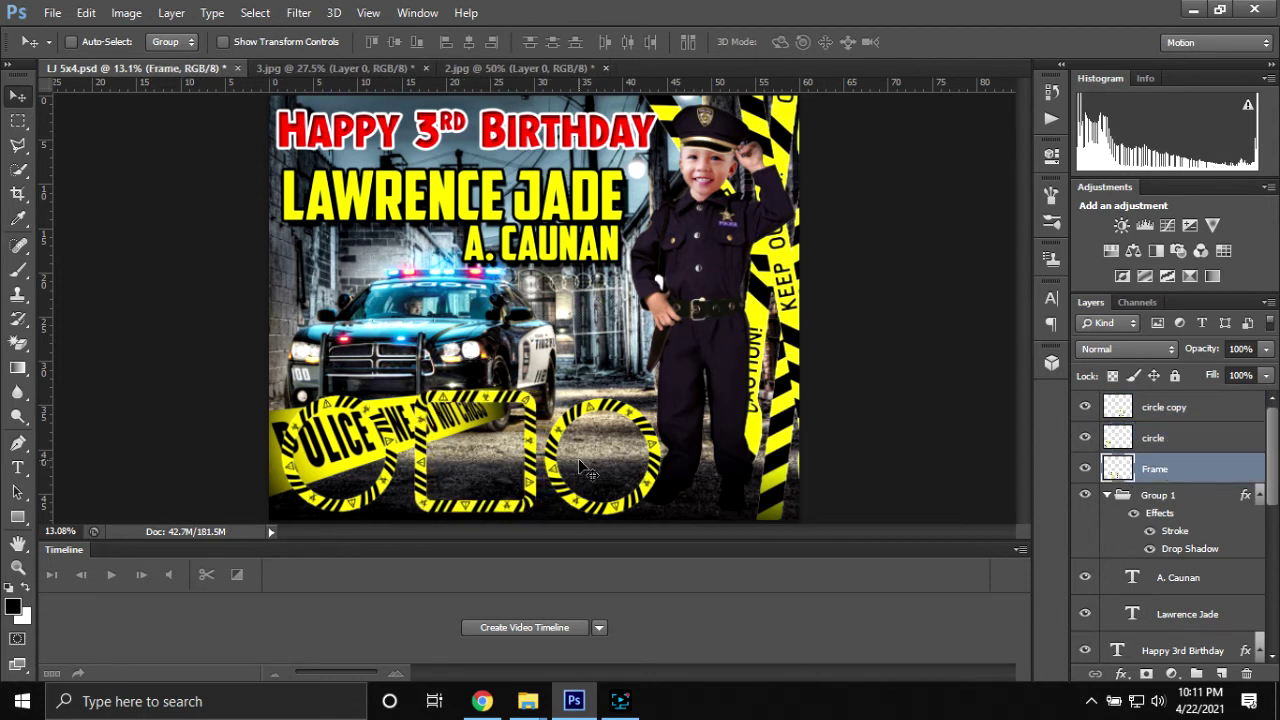
{"action": "key", "text": "shift+Left"}
{"action": "key", "text": "shift+Left"}
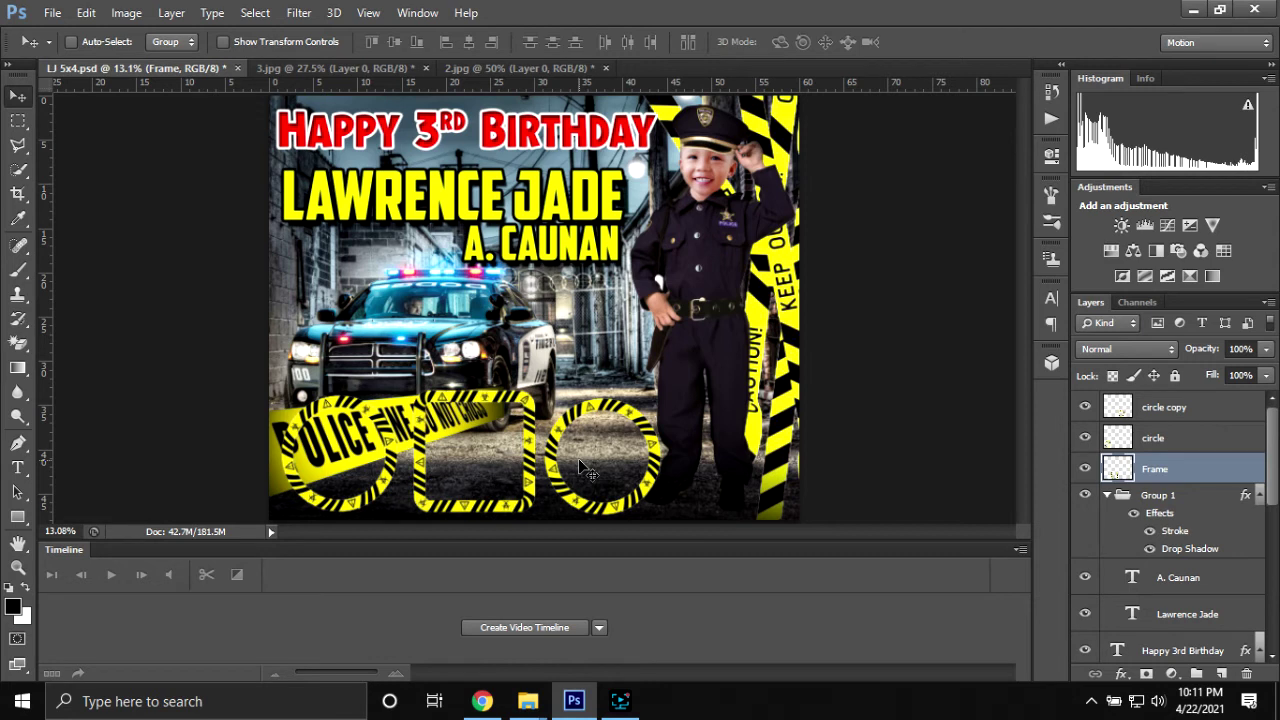
{"action": "key", "text": "shift+Left"}
{"action": "key", "text": "shift+Left"}
{"action": "key", "text": "shift+Left"}
{"action": "key", "text": "shift+Left"}
{"action": "key", "text": "shift+Left"}
{"action": "key", "text": "shift+Left"}
{"action": "key", "text": "shift+Left"}
{"action": "key", "text": "shift+Left"}
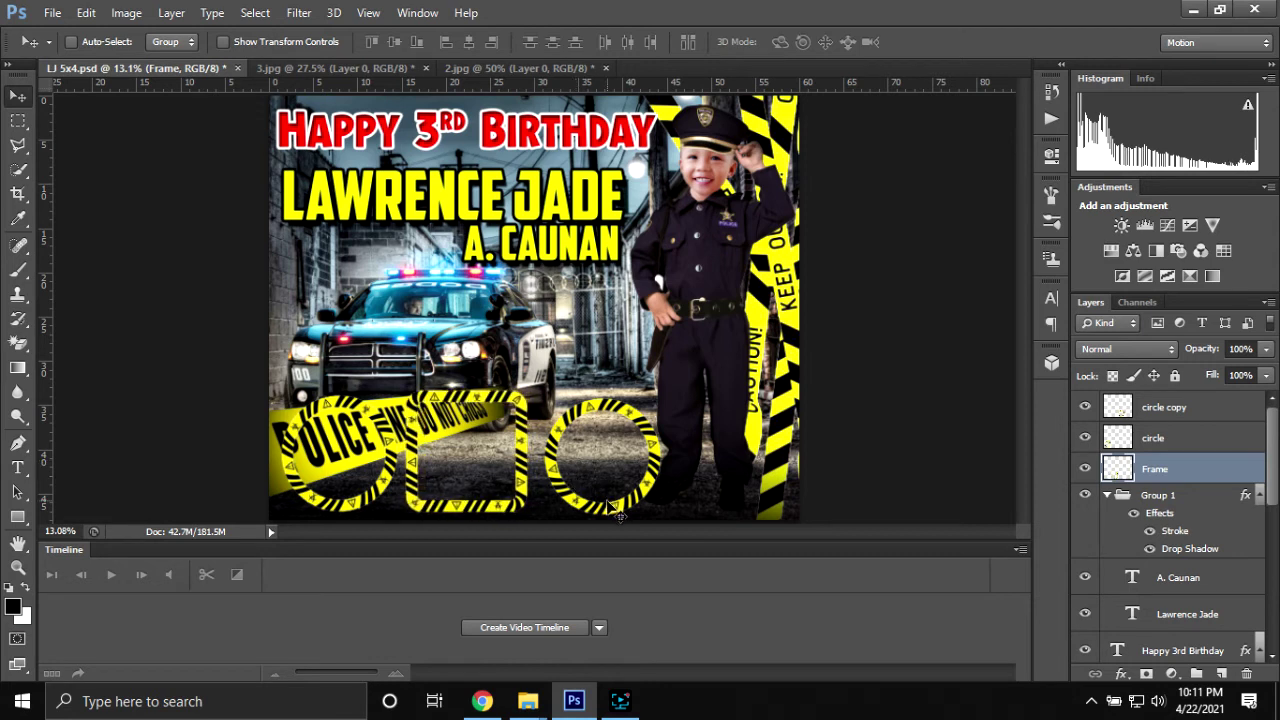
- Nudge the circle copy frame left into line with the other frames
{"action": "left_click", "coordinate": [1230, 438]}
{"action": "left_click", "coordinate": [1200, 407]}
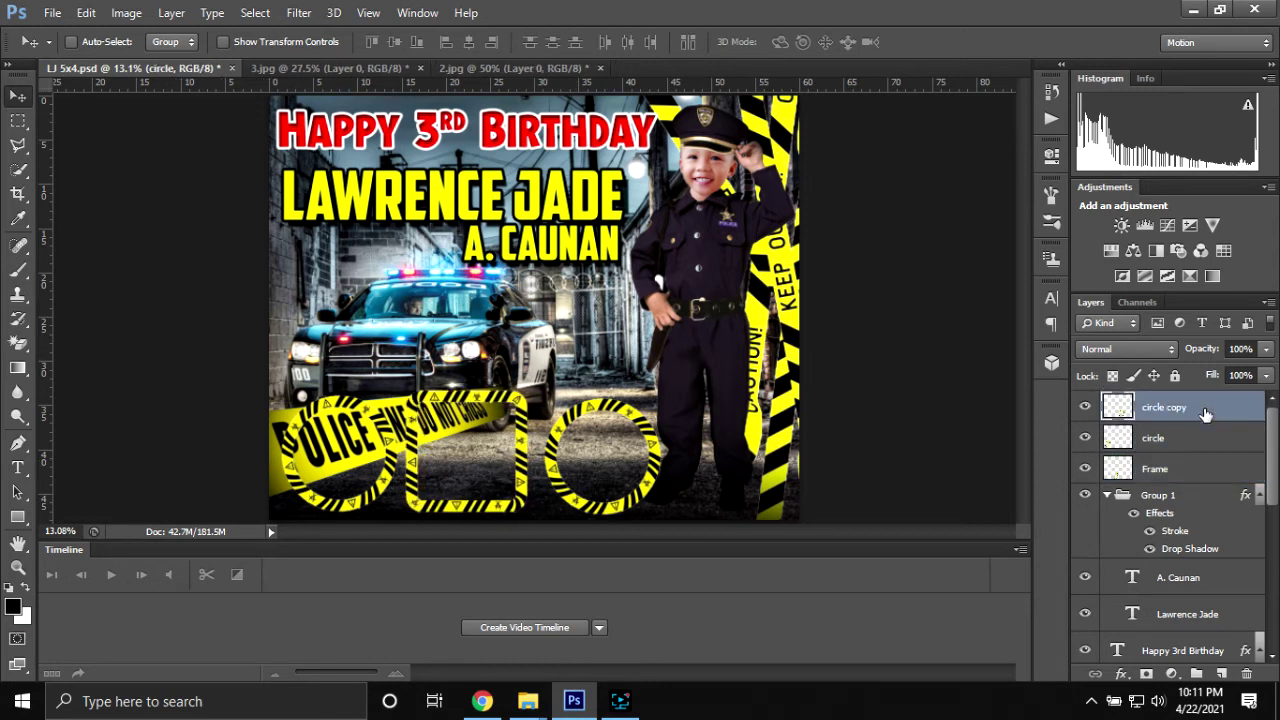
{"action": "key", "text": "shift+Left"}
{"action": "key", "text": "shift+Left"}
{"action": "key", "text": "shift+Left"}
{"action": "key", "text": "shift+Left"}
{"action": "scroll", "coordinate": [495, 526], "scroll_direction": "up", "scroll_amount": 2}
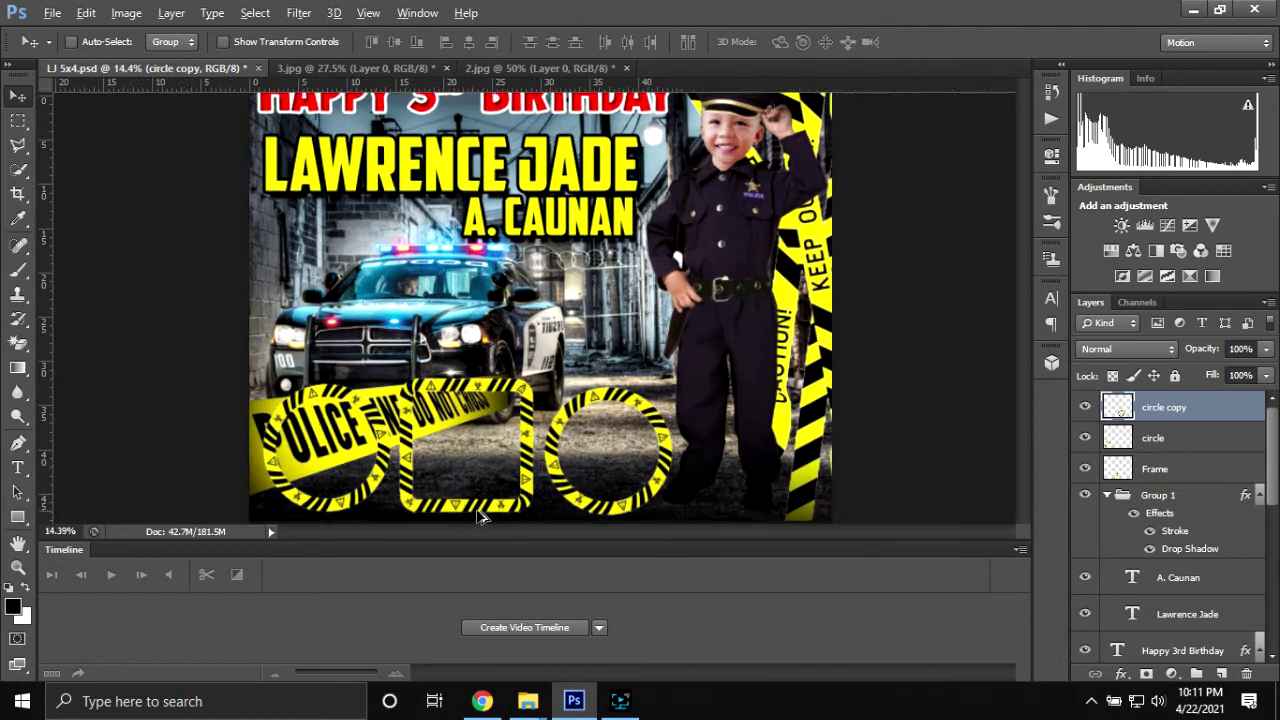
{"action": "scroll", "coordinate": [490, 518], "scroll_direction": "up", "scroll_amount": 2}
{"action": "scroll", "coordinate": [485, 510], "scroll_direction": "up", "scroll_amount": 2}
{"action": "scroll", "coordinate": [480, 507], "scroll_direction": "down", "scroll_amount": 3}
{"action": "scroll", "coordinate": [475, 507], "scroll_direction": "down", "scroll_amount": 1}
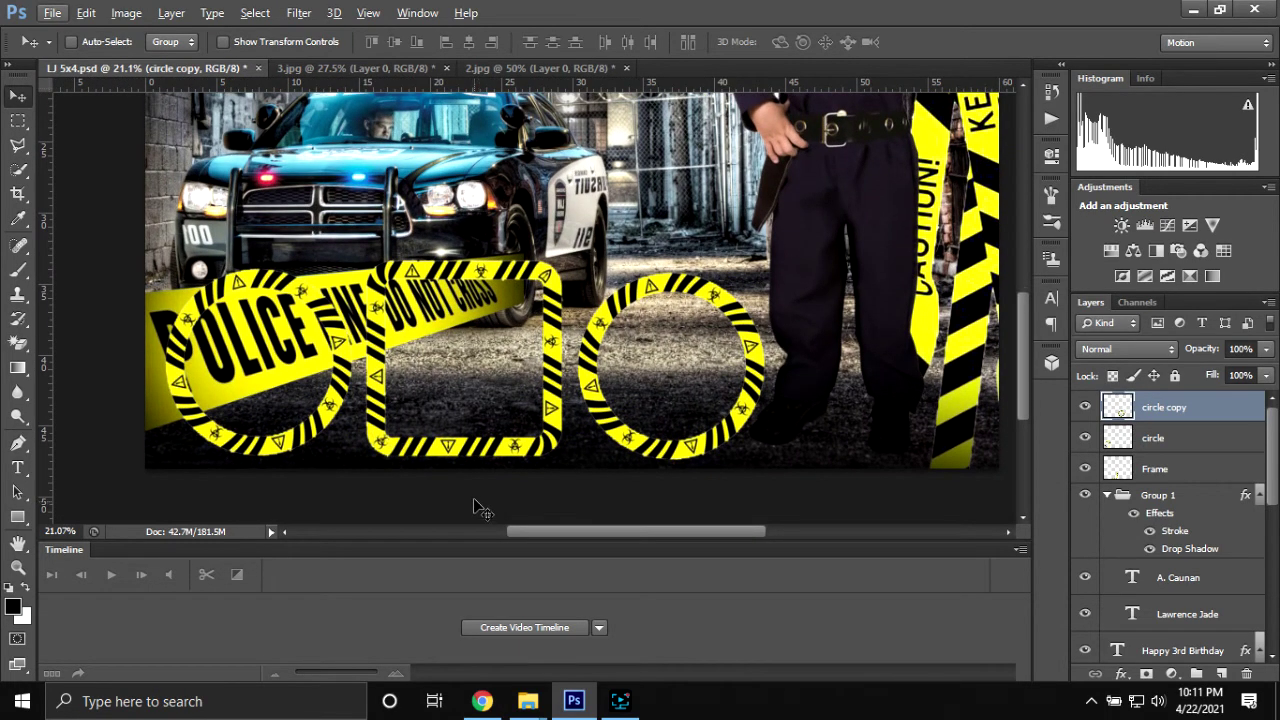
{"action": "key", "text": "shift+Left"}
{"action": "key", "text": "shift+Left"}
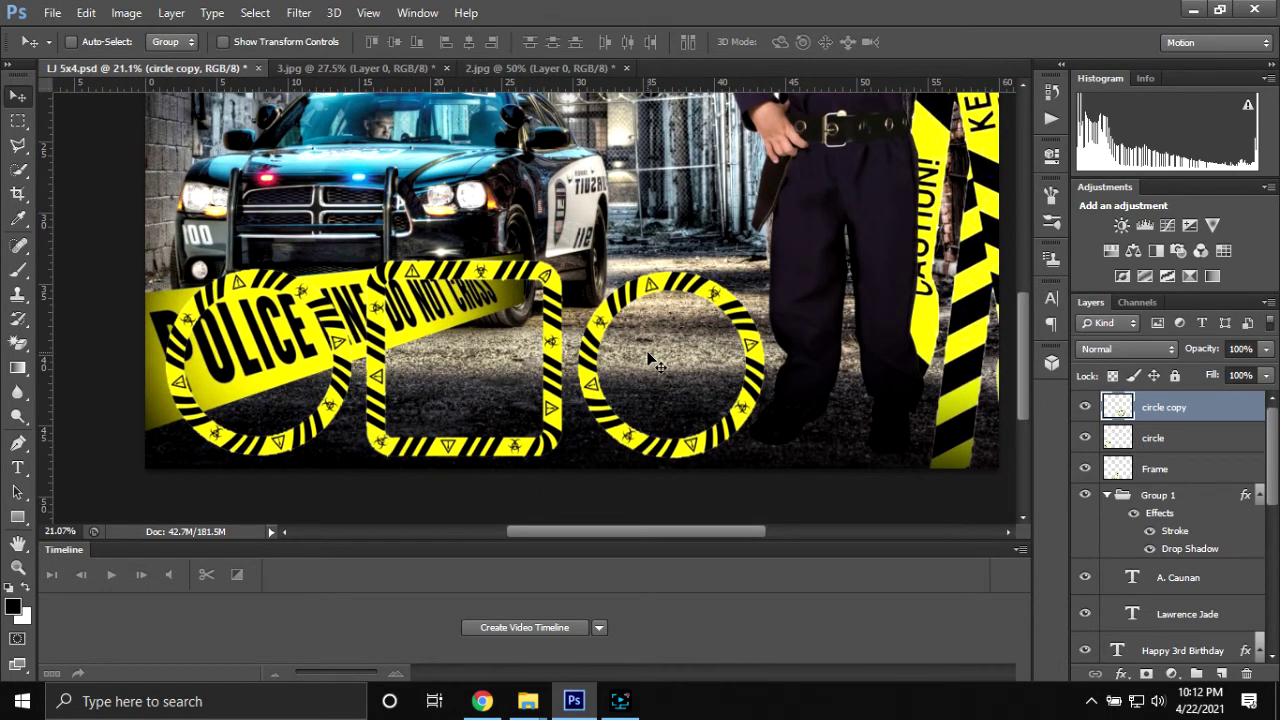
{"action": "key", "text": "shift+Left"}
{"action": "scroll", "coordinate": [655, 362], "scroll_direction": "down", "scroll_amount": 1}
{"action": "scroll", "coordinate": [650, 355], "scroll_direction": "down", "scroll_amount": 1}
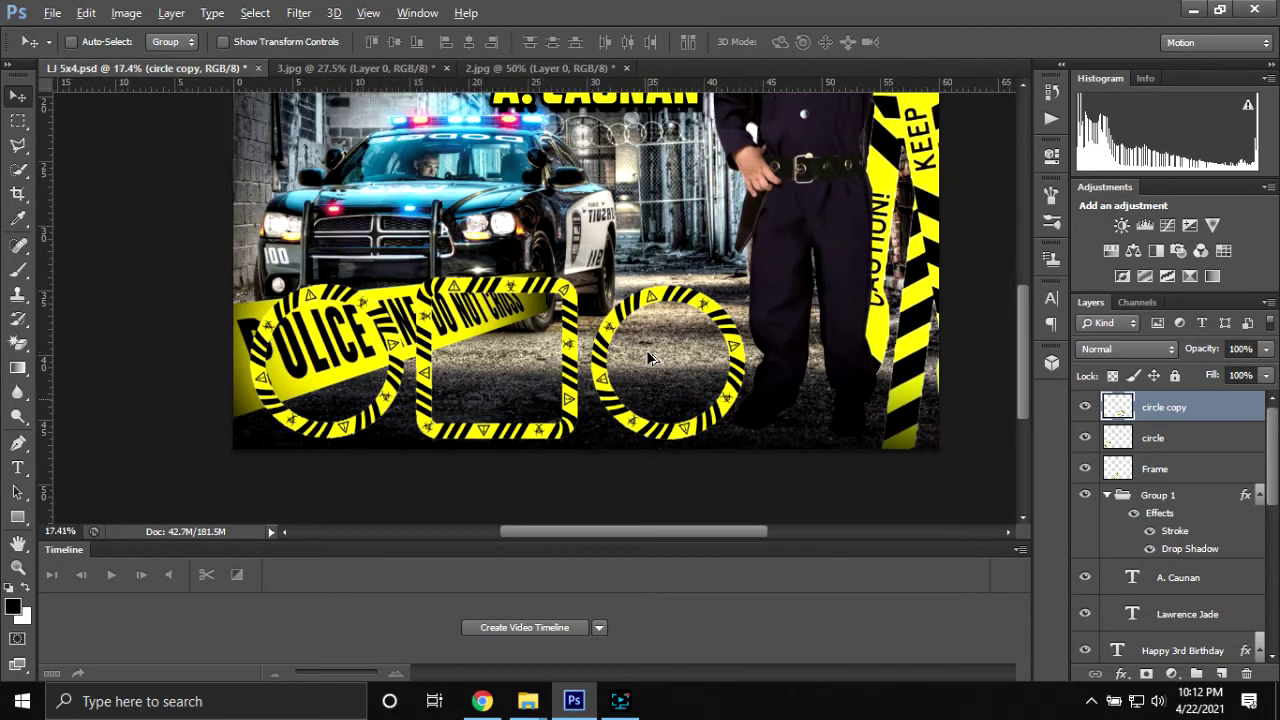
{"action": "scroll", "coordinate": [648, 355], "scroll_direction": "down", "scroll_amount": 2}
{"action": "scroll", "coordinate": [650, 362], "scroll_direction": "down", "scroll_amount": 1}
{"action": "scroll", "coordinate": [408, 440], "scroll_direction": "up", "scroll_amount": 1}
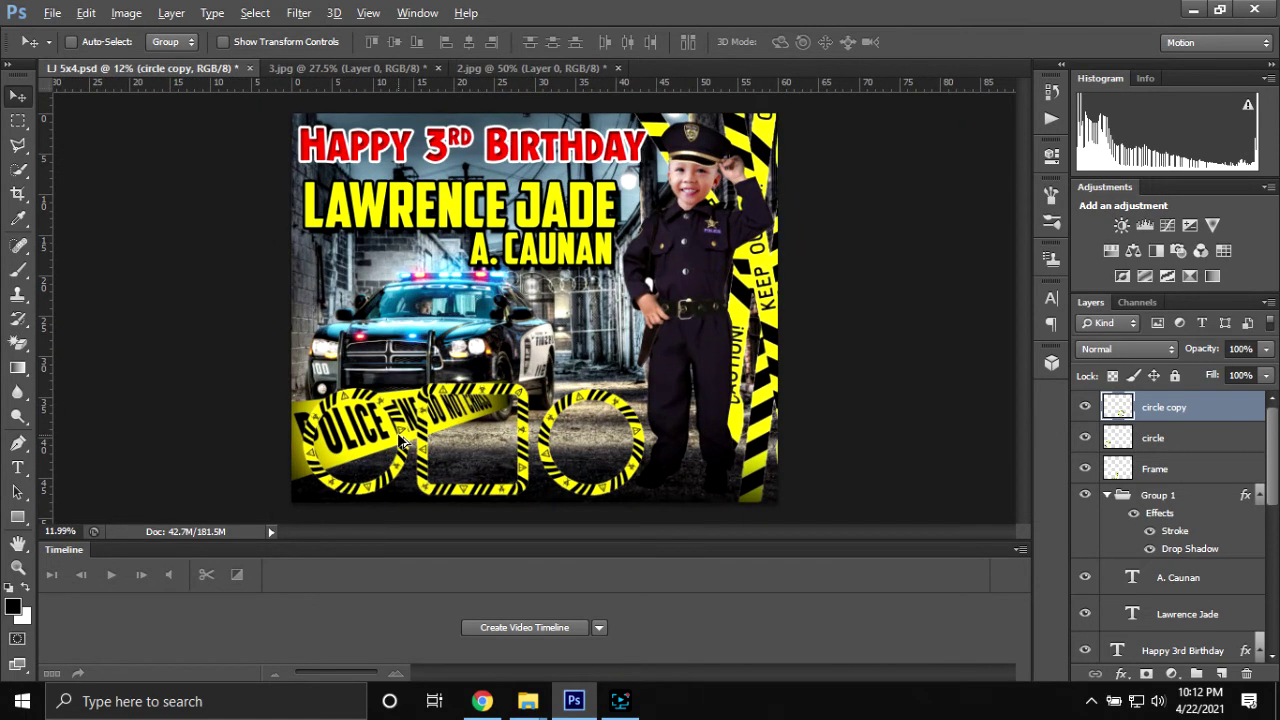
{"action": "scroll", "coordinate": [420, 445], "scroll_direction": "up", "scroll_amount": 2}
{"action": "scroll", "coordinate": [425, 445], "scroll_direction": "up", "scroll_amount": 1}
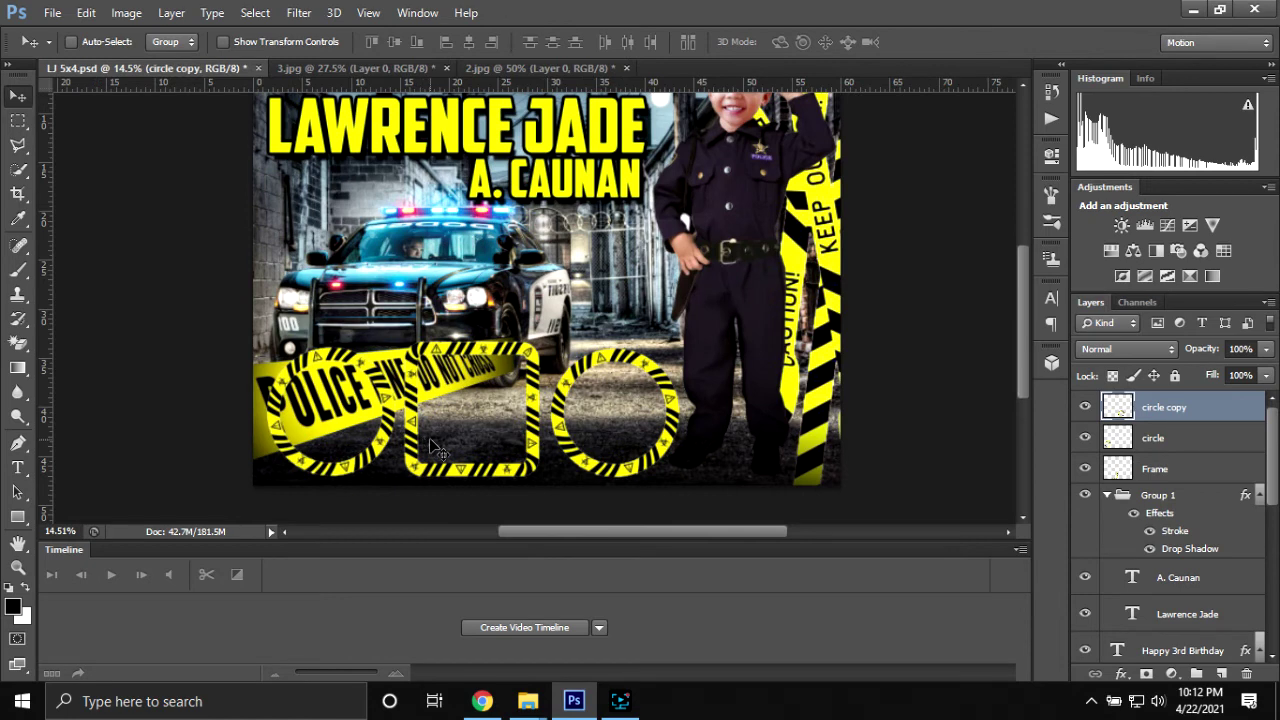
- Close 3.jpg and 2.jpg without saving changes
{"action": "left_click", "coordinate": [397, 69]}
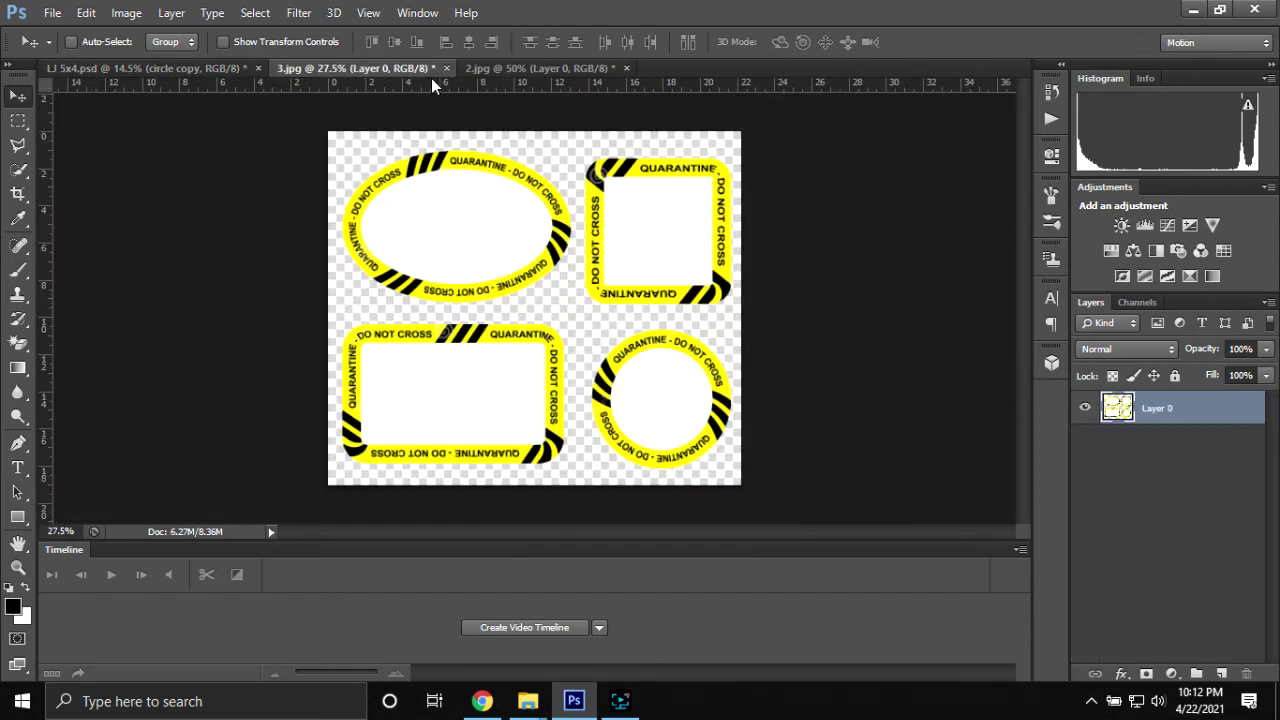
{"action": "left_click", "coordinate": [446, 68]}
{"action": "left_click", "coordinate": [643, 274]}
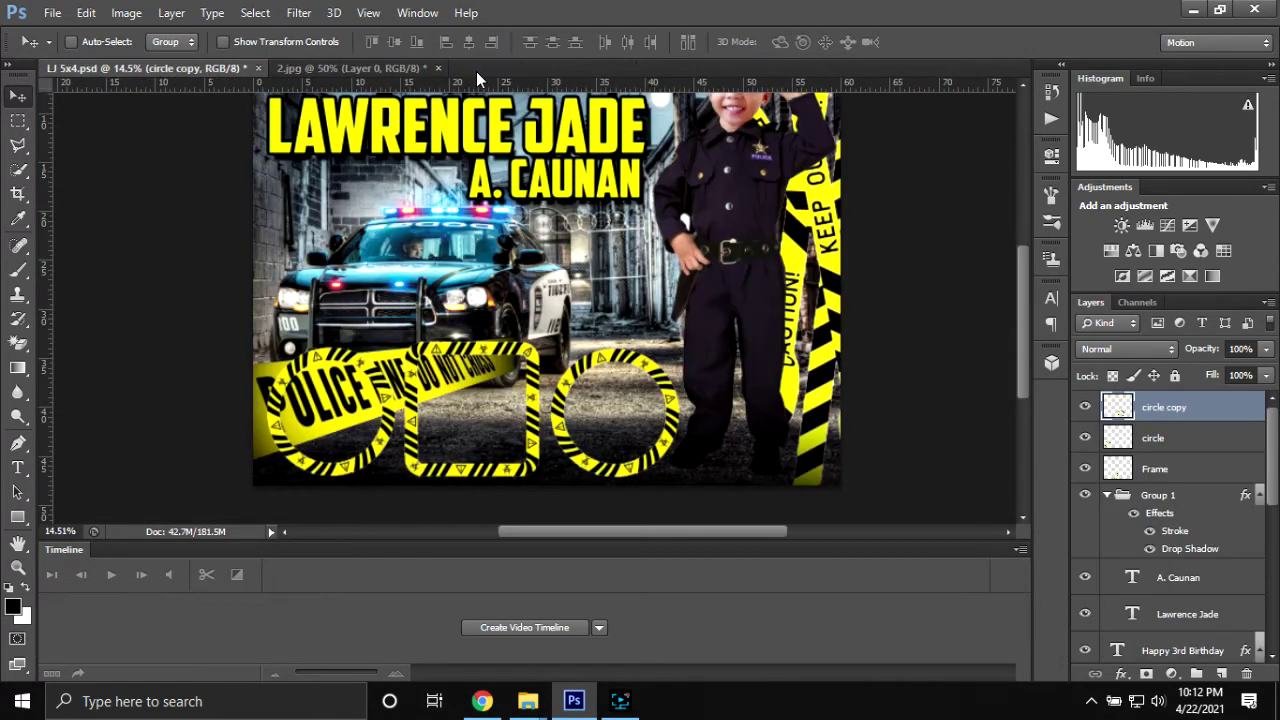
{"action": "left_click", "coordinate": [351, 67]}
{"action": "left_click", "coordinate": [439, 68]}
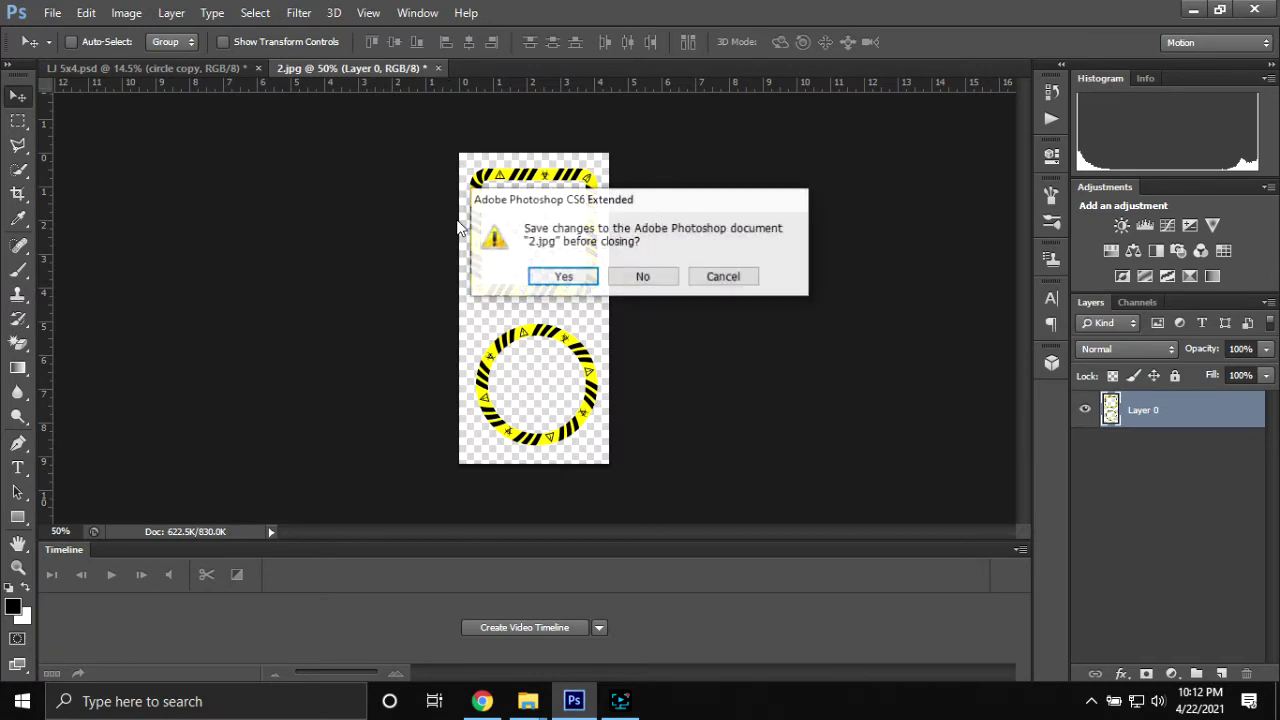
{"action": "left_click", "coordinate": [643, 274]}
- Save the banner and open 1.jpg, 2.jpg and 4.jpg from the Desktop LJ folder
{"action": "key", "text": "ctrl+s"}
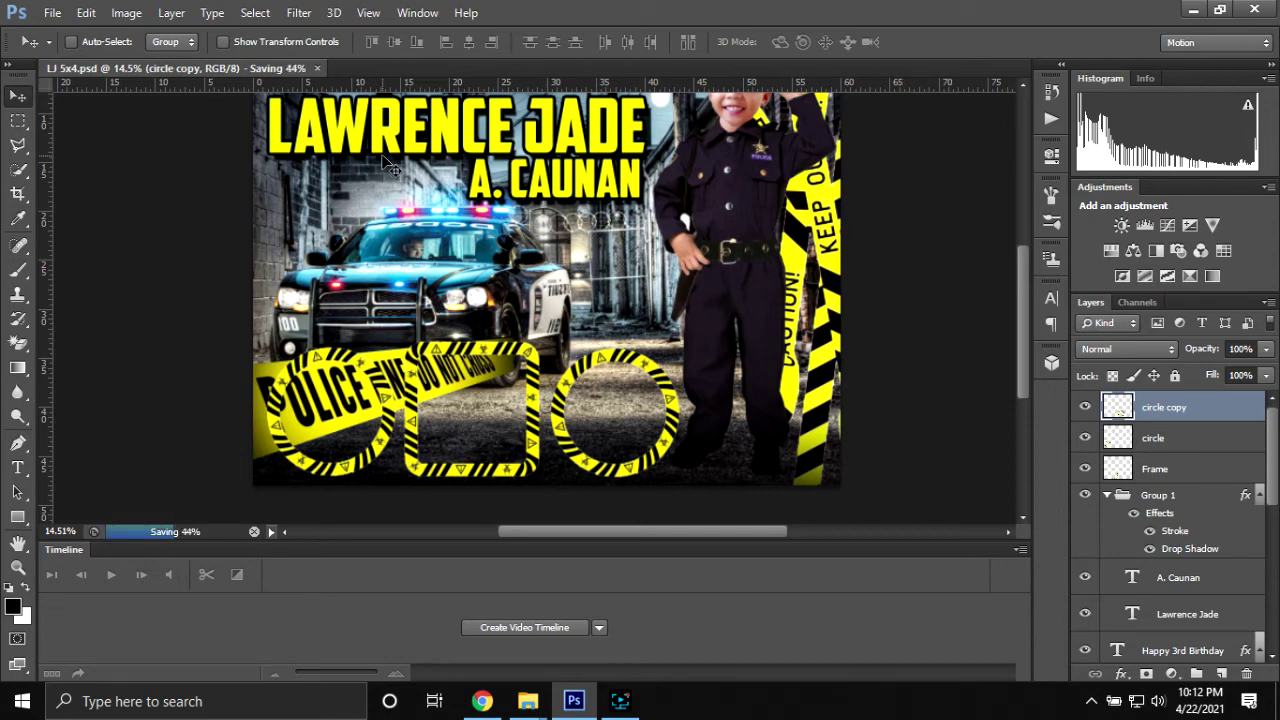
{"action": "key", "text": "ctrl+o"}
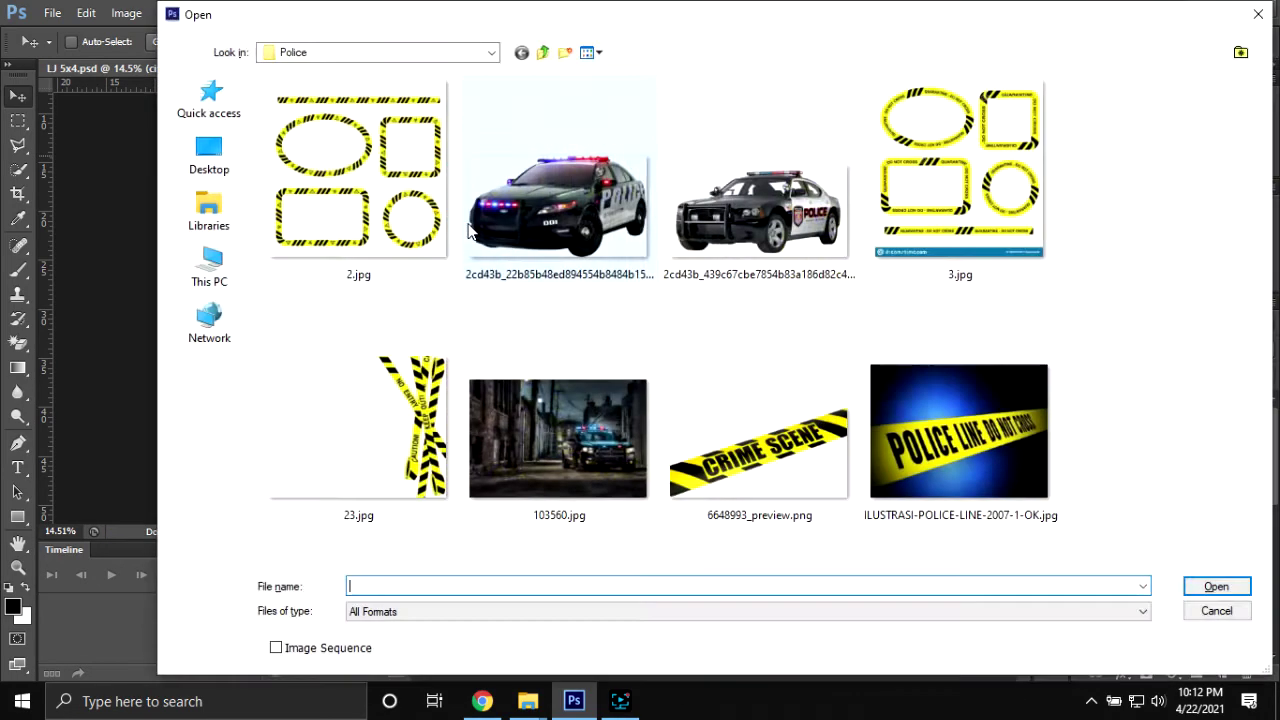
{"action": "left_click", "coordinate": [210, 178]}
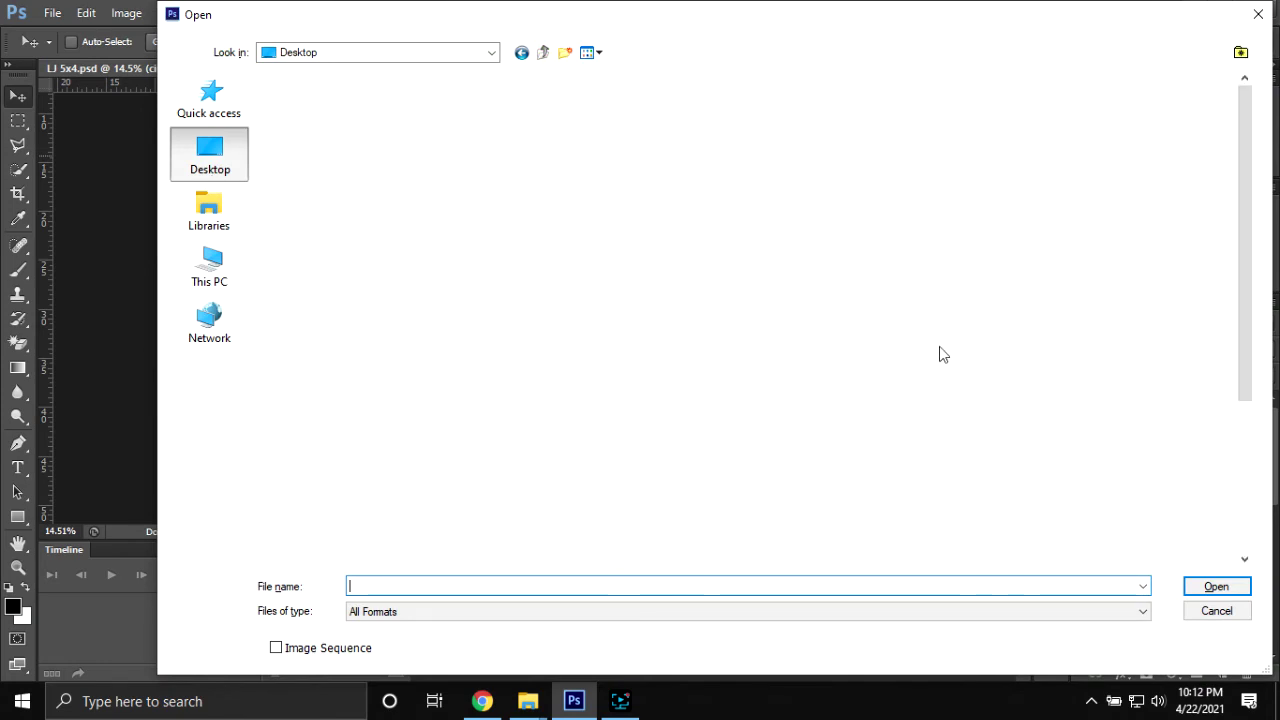
{"action": "double_click", "coordinate": [970, 315]}
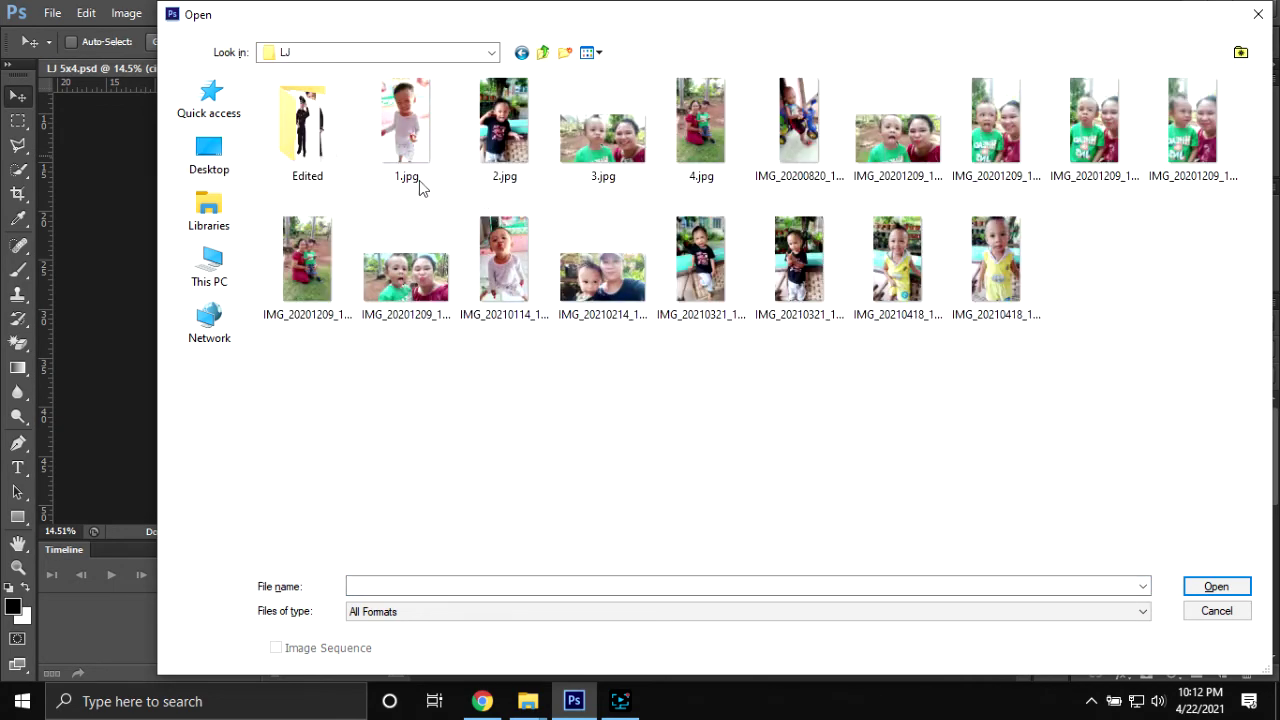
{"action": "left_click", "coordinate": [410, 128]}
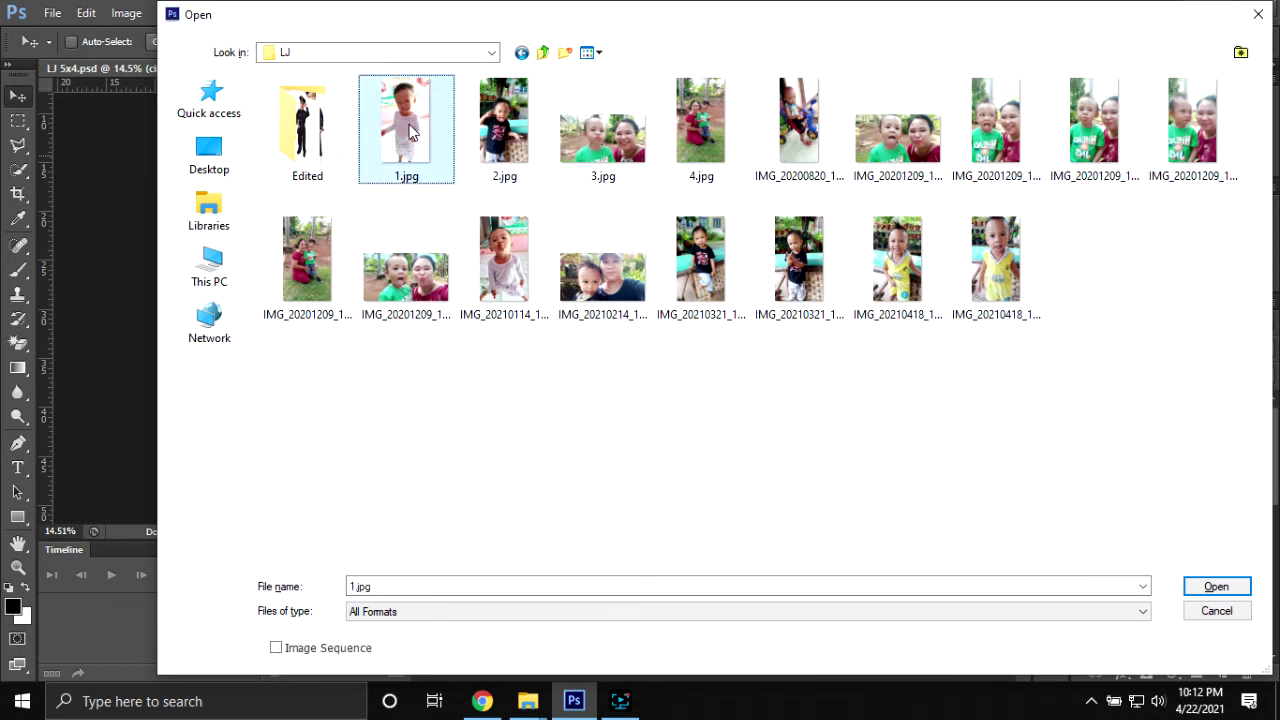
{"action": "left_click", "coordinate": [510, 137], "text": "ctrl"}
{"action": "left_click", "coordinate": [698, 118], "text": "ctrl"}
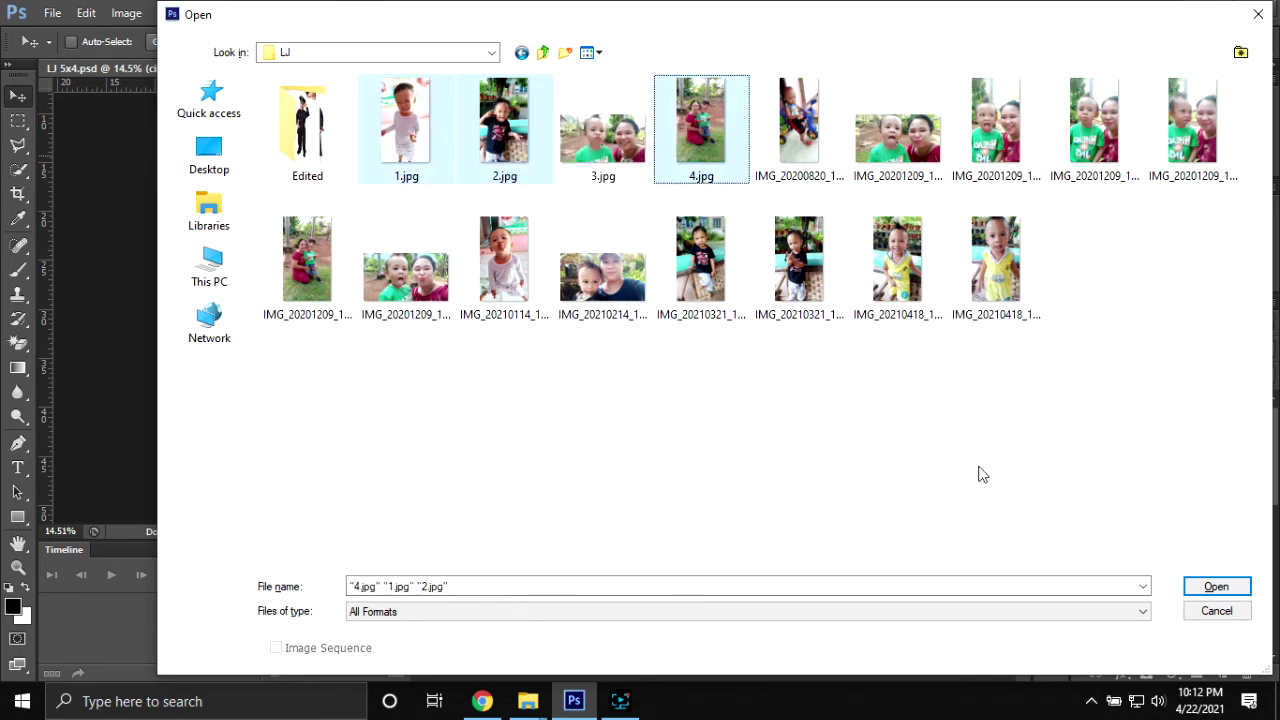
{"action": "left_click", "coordinate": [1222, 589]}
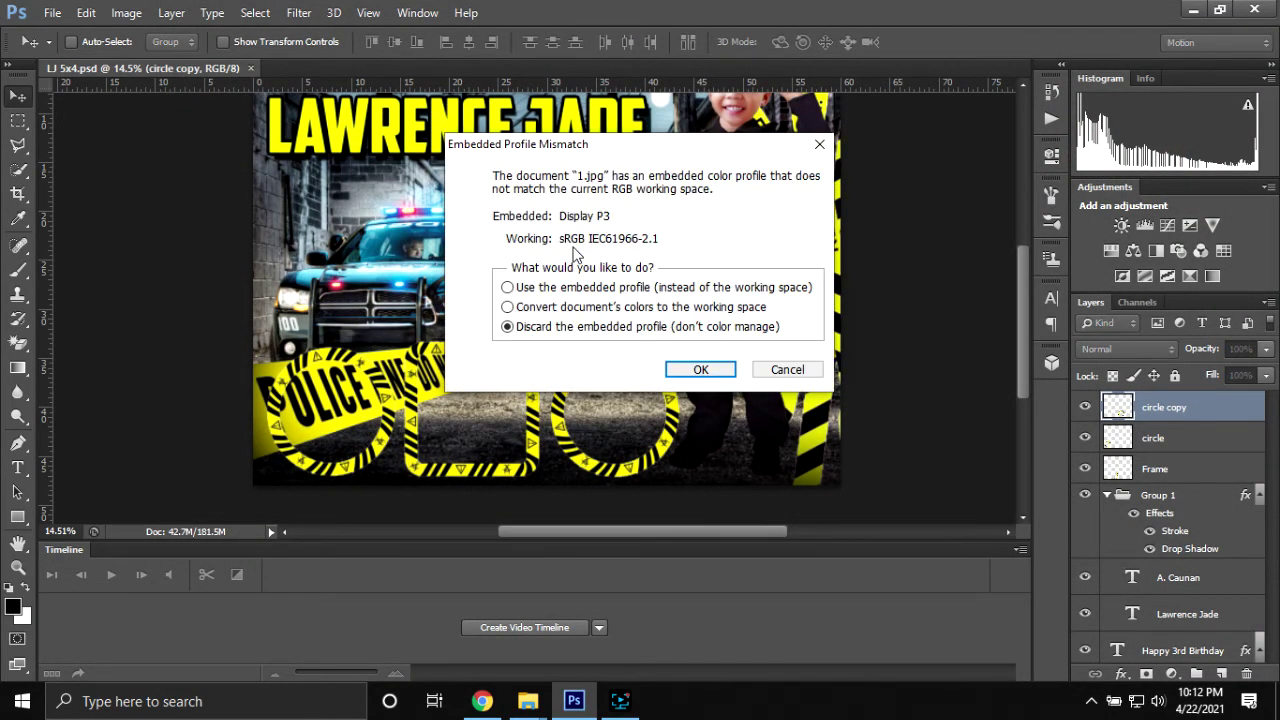
- Accept the embedded colour profile handling for 1.jpg, 2.jpg and 4.jpg
{"action": "left_click", "coordinate": [695, 370]}
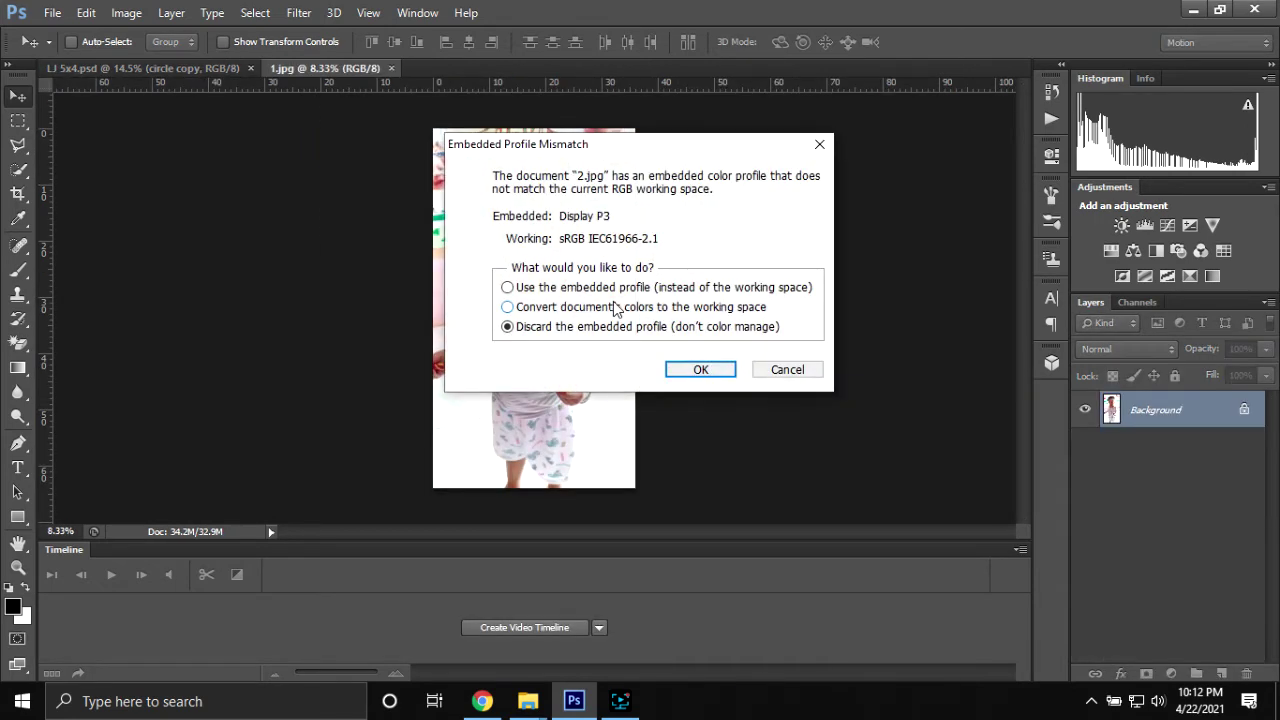
{"action": "left_click", "coordinate": [691, 370]}
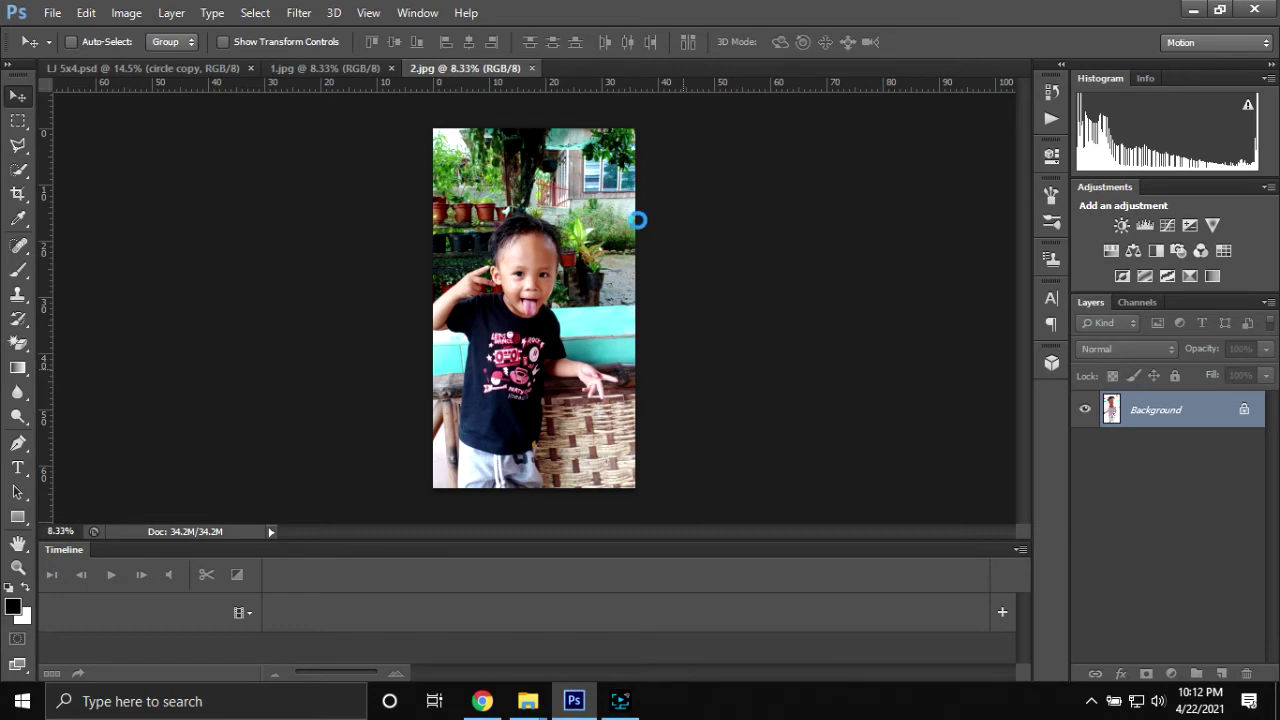
{"action": "left_click", "coordinate": [674, 372]}
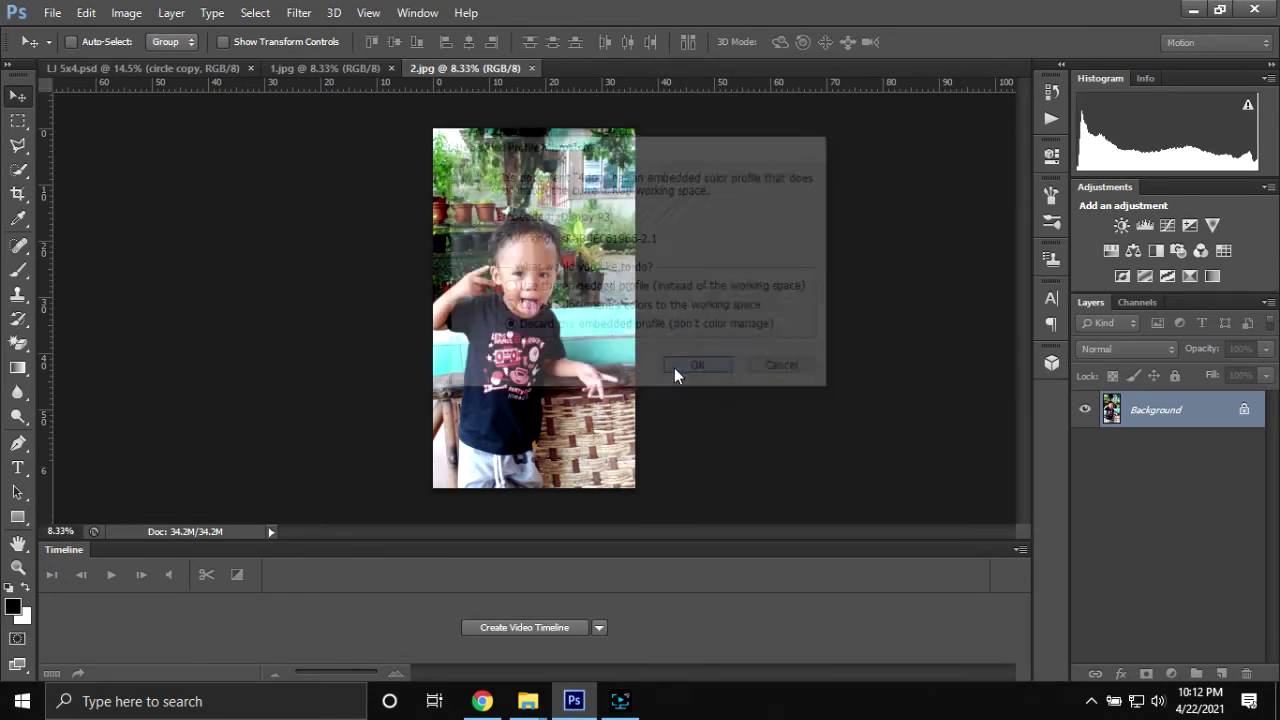
- Unlock 1.jpg's background as an editable Layer 0
{"action": "left_click", "coordinate": [324, 69]}
{"action": "double_click", "coordinate": [1192, 418]}
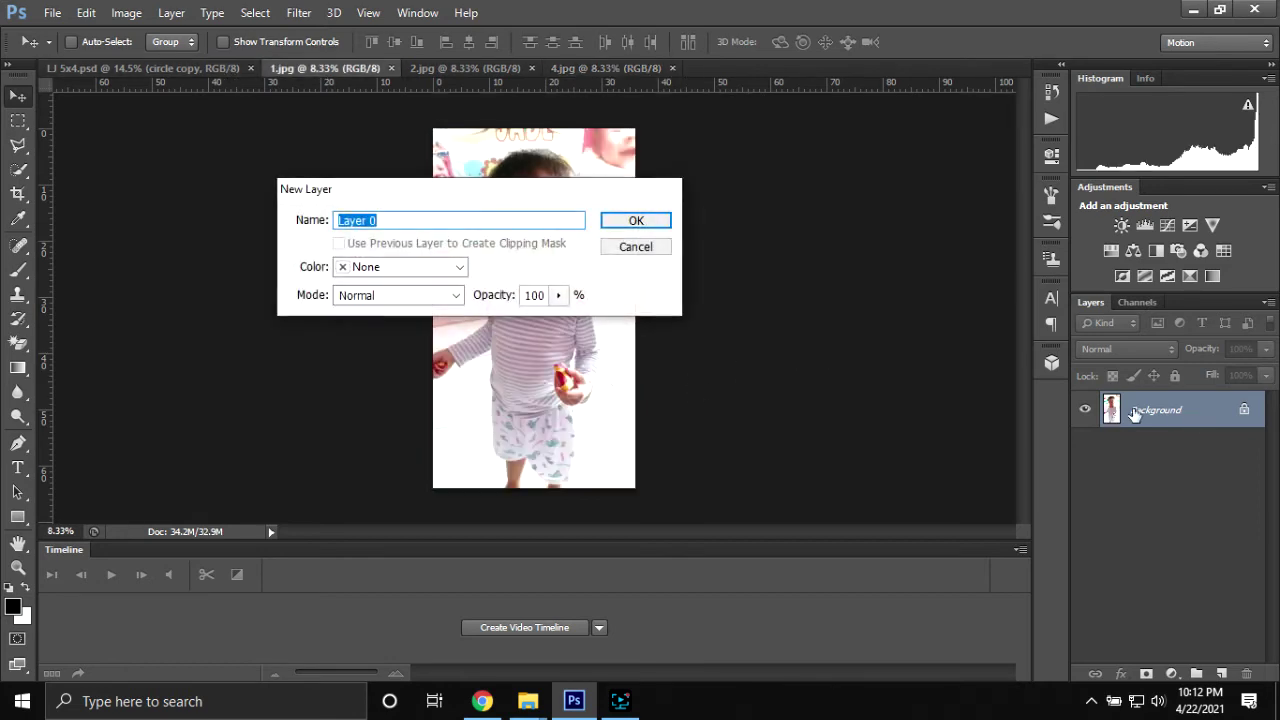
{"action": "key", "text": "Return"}
- Crop 1.jpg's bottom up to the child's chest
{"action": "key", "text": "c"}
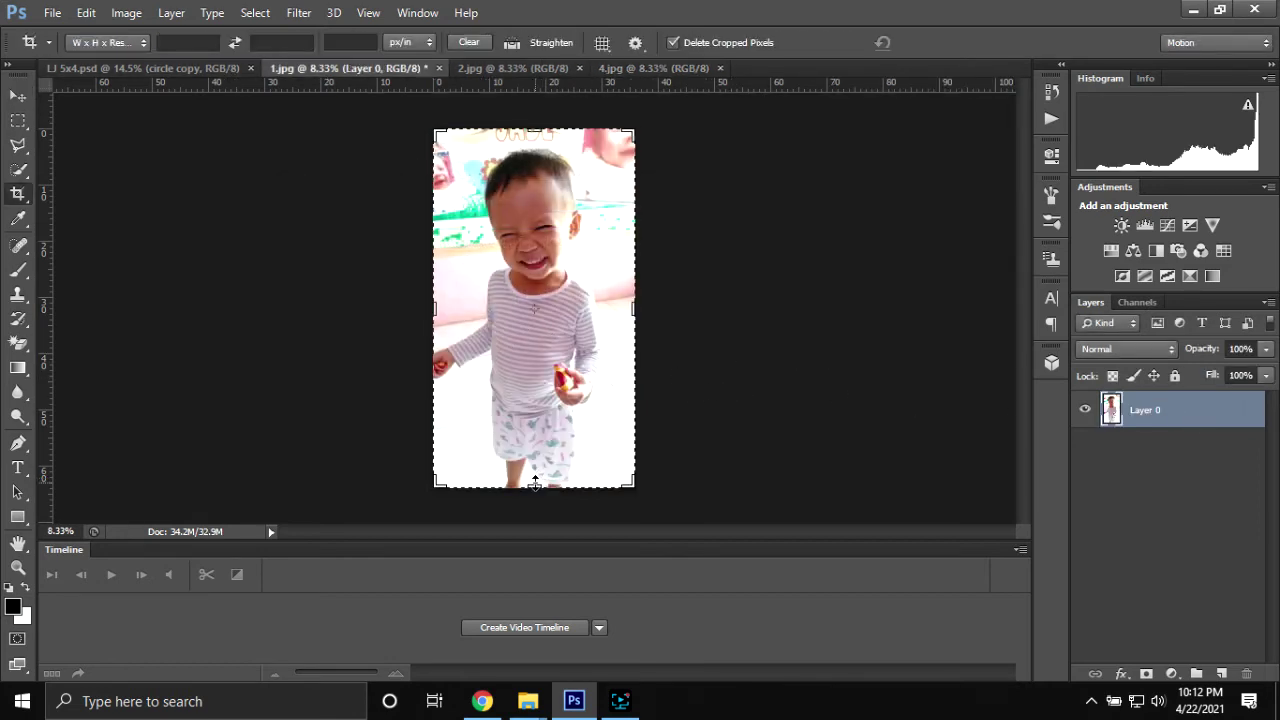
{"action": "left_click_drag", "start_coordinate": [535, 482], "coordinate": [534, 420]}
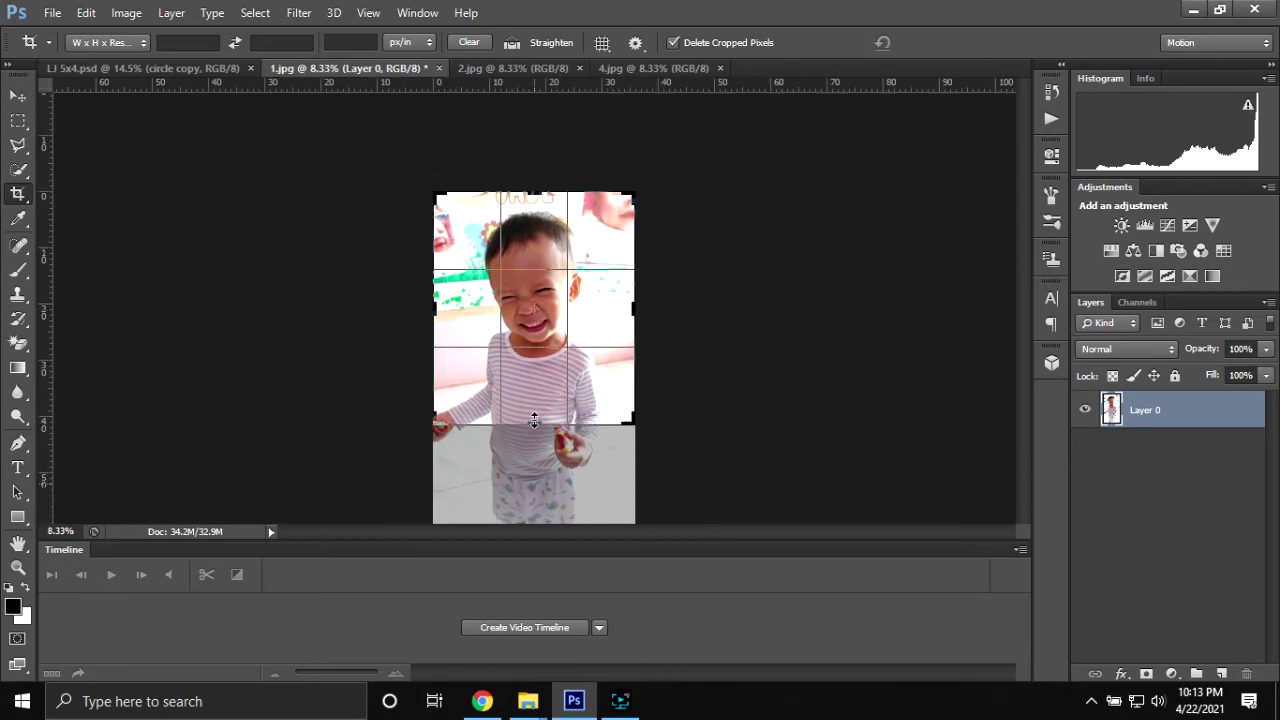
{"action": "left_click", "coordinate": [950, 46]}
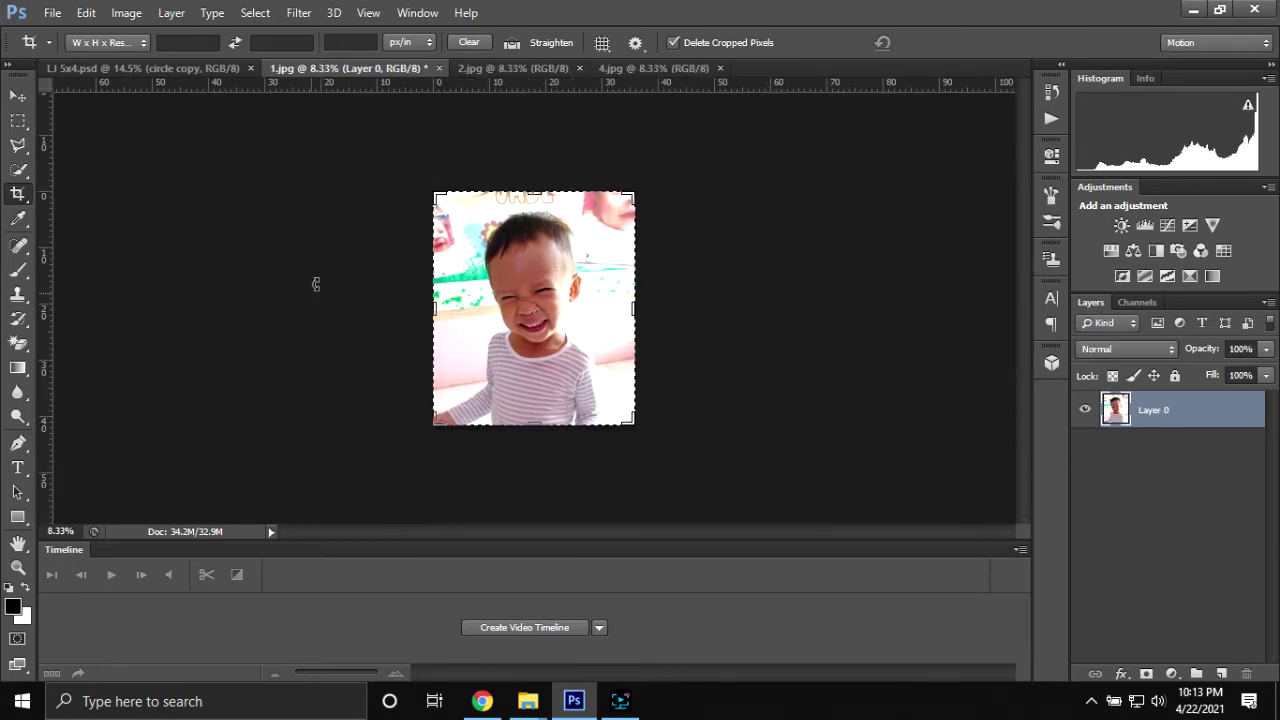
{"action": "left_click", "coordinate": [110, 69]}
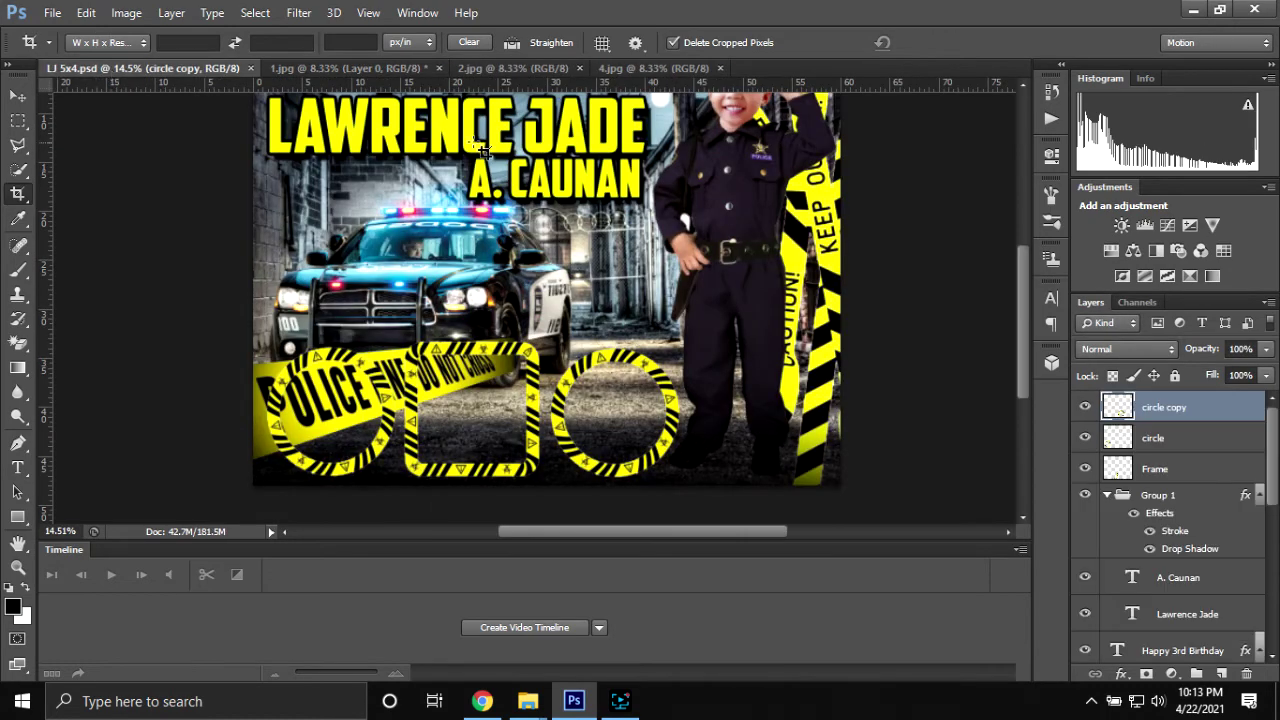
{"action": "left_click", "coordinate": [603, 70]}
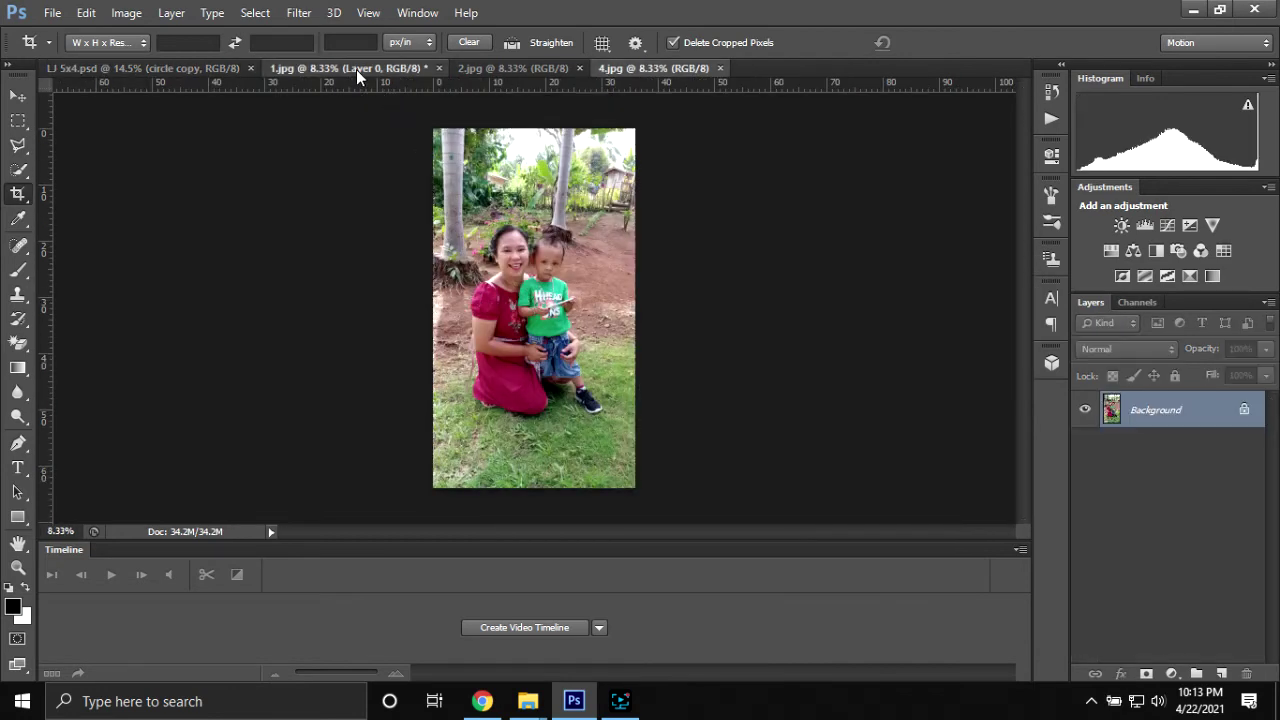
{"action": "left_click", "coordinate": [356, 69]}
- Mask the child's face into a circle with an elliptical layer mask
{"action": "left_click", "coordinate": [18, 121]}
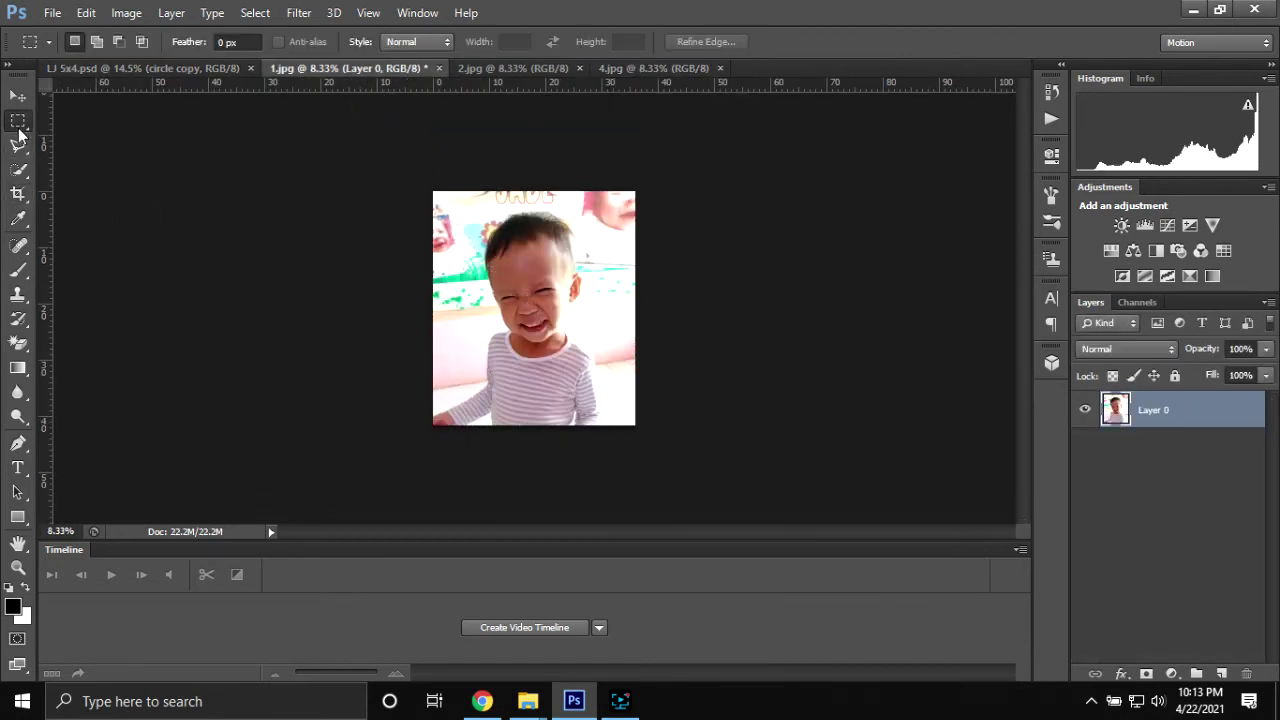
{"action": "left_click", "coordinate": [45, 141]}
{"action": "left_click_drag", "start_coordinate": [444, 202], "coordinate": [654, 391]}
{"action": "left_click", "coordinate": [1146, 673]}
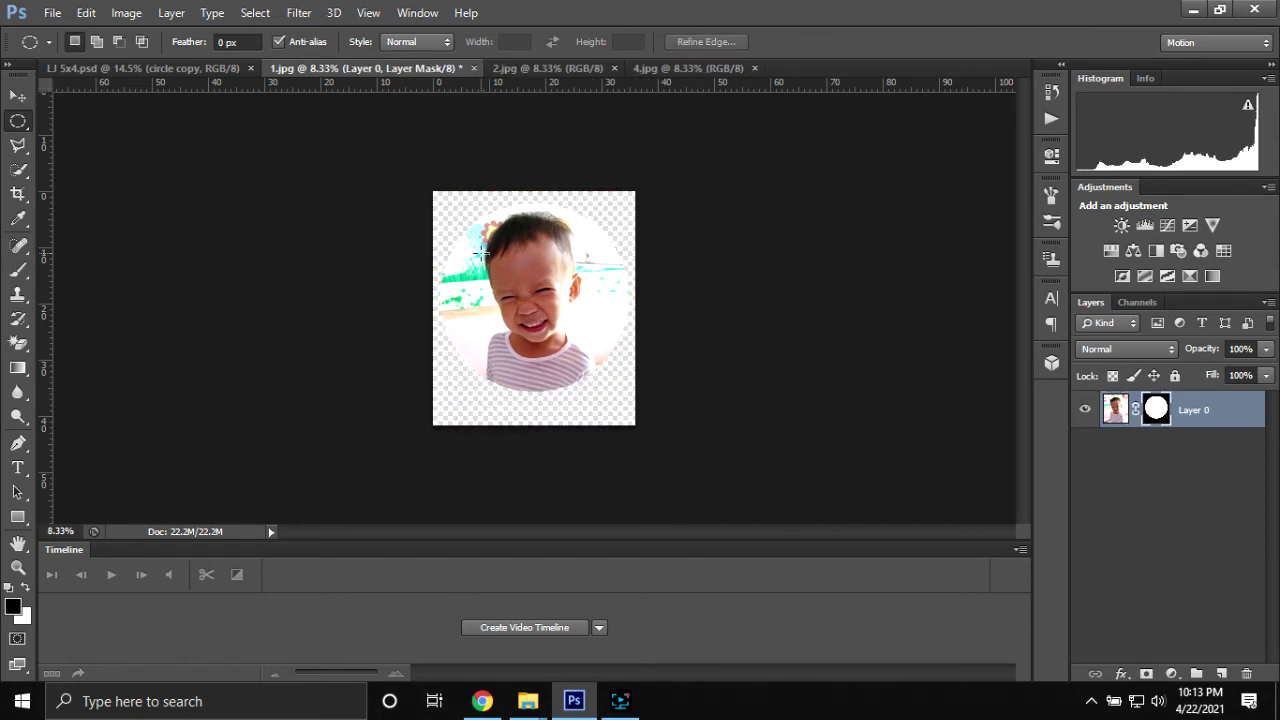
- Bring the circular photo into the banner and shrink it to about 41%
{"action": "key", "text": "v"}
{"action": "mouse_move", "coordinate": [491, 271]}
{"action": "left_mouse_down"}
{"action": "mouse_move", "coordinate": [203, 80]}
{"action": "mouse_move", "coordinate": [413, 338]}
{"action": "mouse_move", "coordinate": [488, 262]}
{"action": "left_mouse_up"}
{"action": "key", "text": "ctrl+t"}
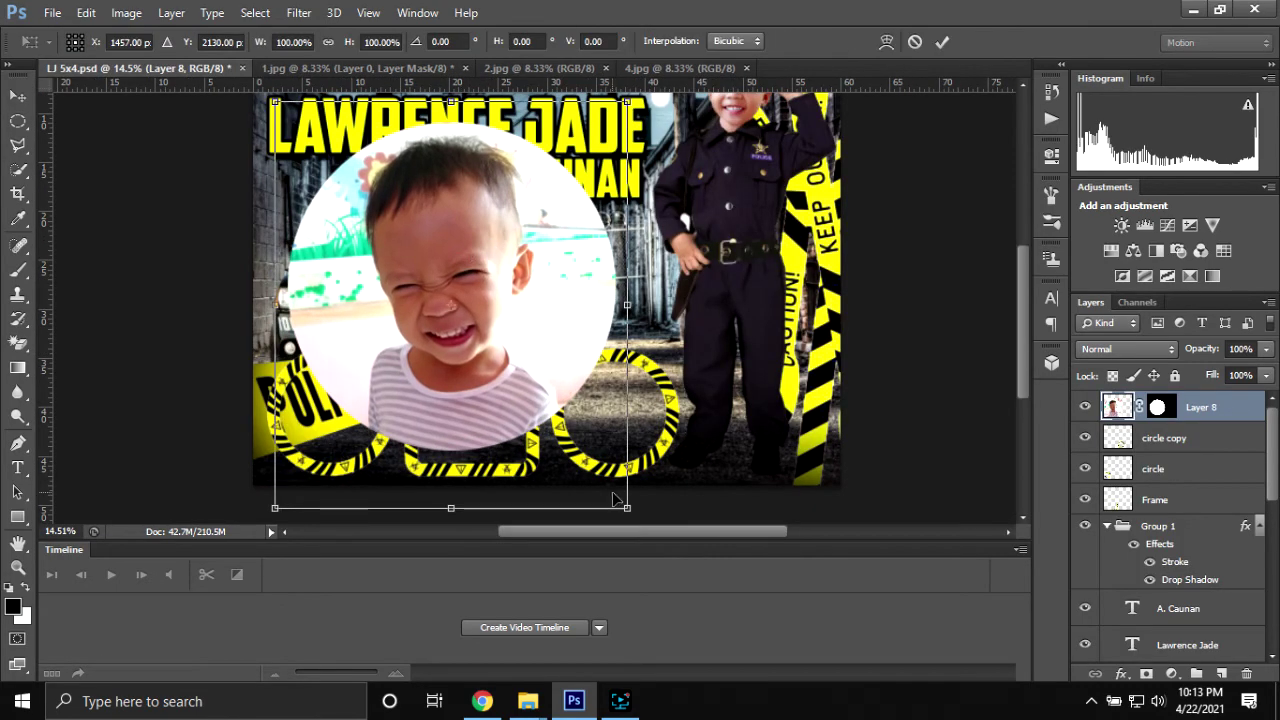
{"action": "left_click_drag", "start_coordinate": [622, 501], "coordinate": [522, 387]}
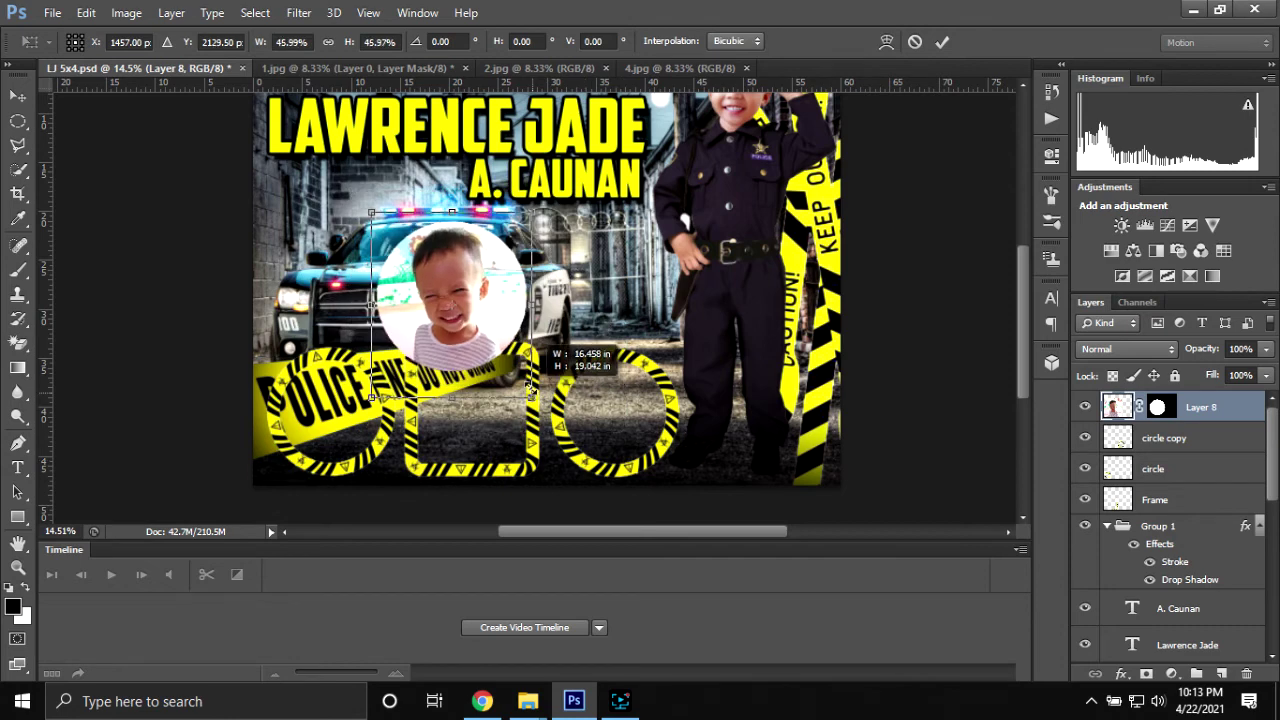
{"action": "left_click", "coordinate": [949, 41]}
- Place the photo layer below Frame and move it into the left circle frame
{"action": "scroll", "coordinate": [395, 397], "scroll_direction": "down", "scroll_amount": 2}
{"action": "scroll", "coordinate": [395, 397], "scroll_direction": "up", "scroll_amount": 1}
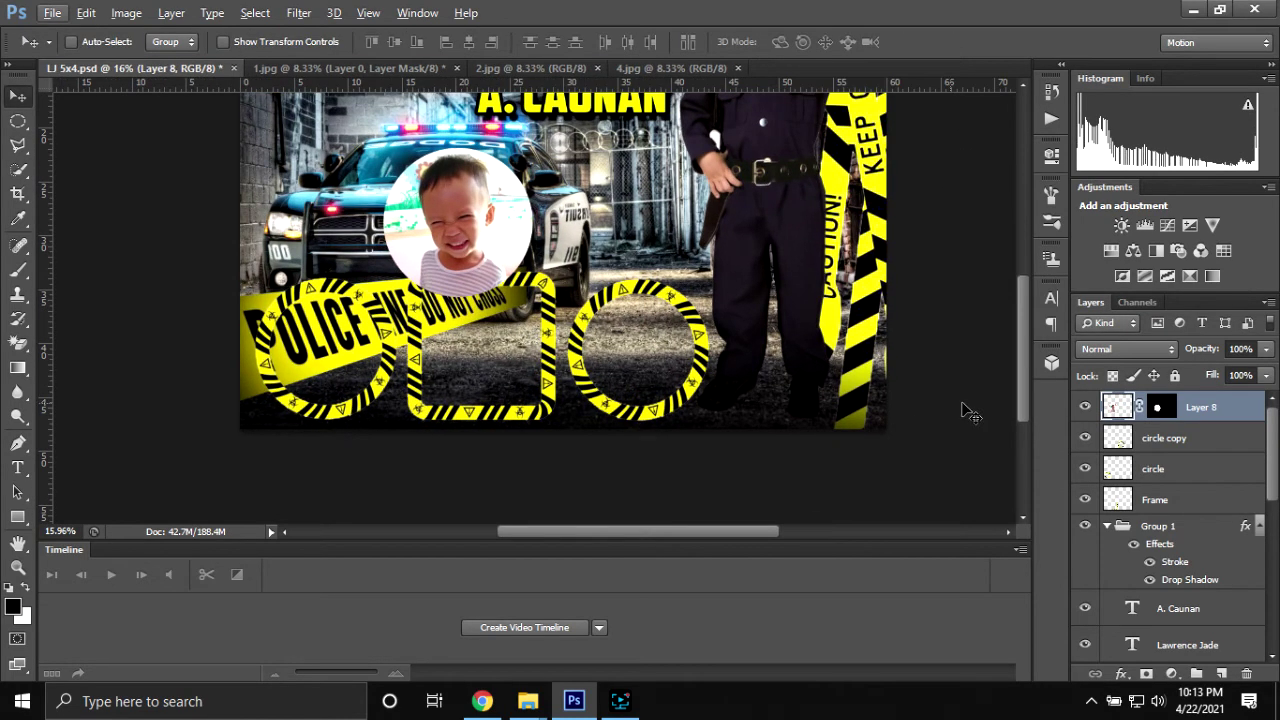
{"action": "left_click_drag", "start_coordinate": [1233, 427], "coordinate": [1220, 510]}
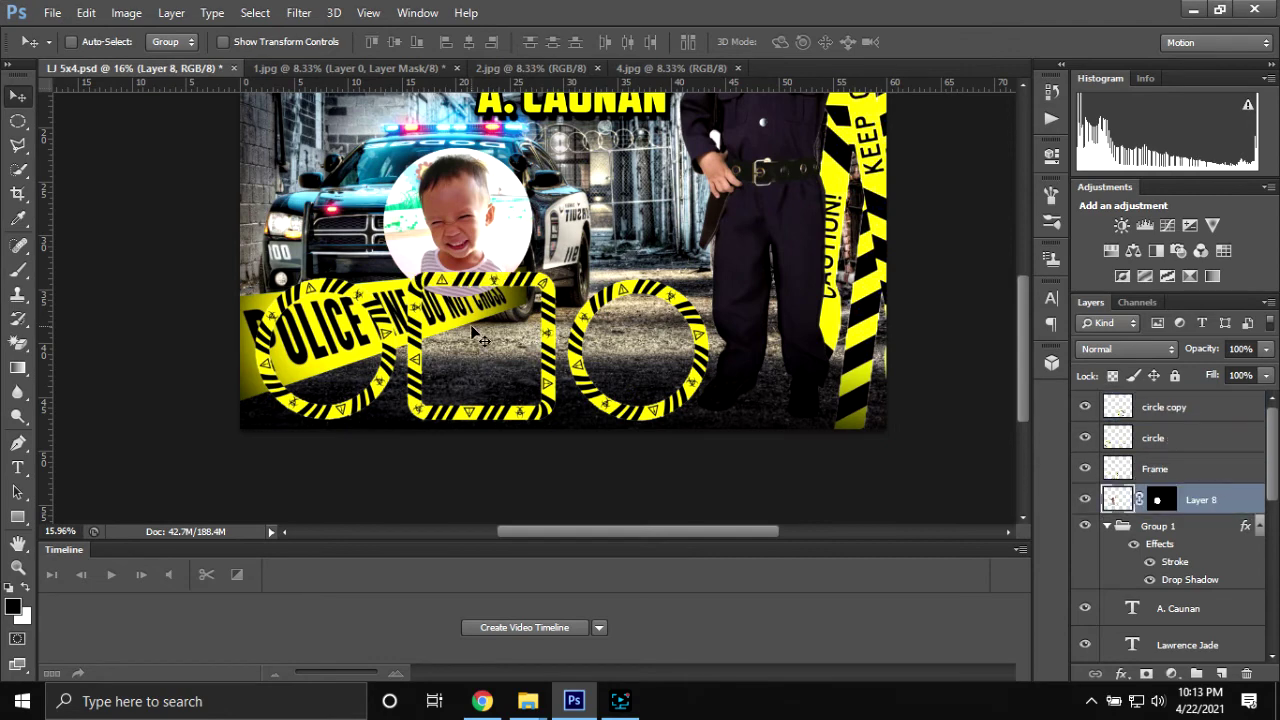
{"action": "scroll", "coordinate": [477, 298], "scroll_direction": "up", "scroll_amount": 2}
{"action": "left_click_drag", "start_coordinate": [465, 190], "coordinate": [310, 349]}
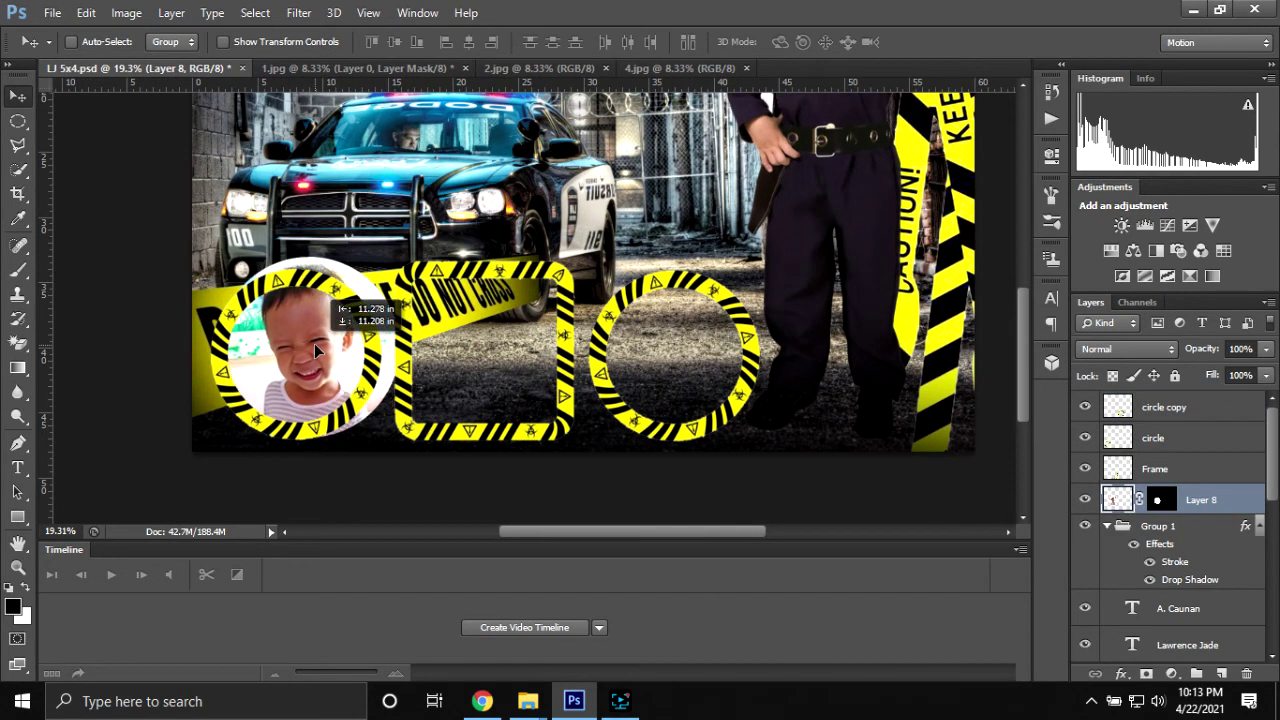
- Fine-tune the photo's size, about 77%, and position to fill the left circle
{"action": "key", "text": "ctrl+t"}
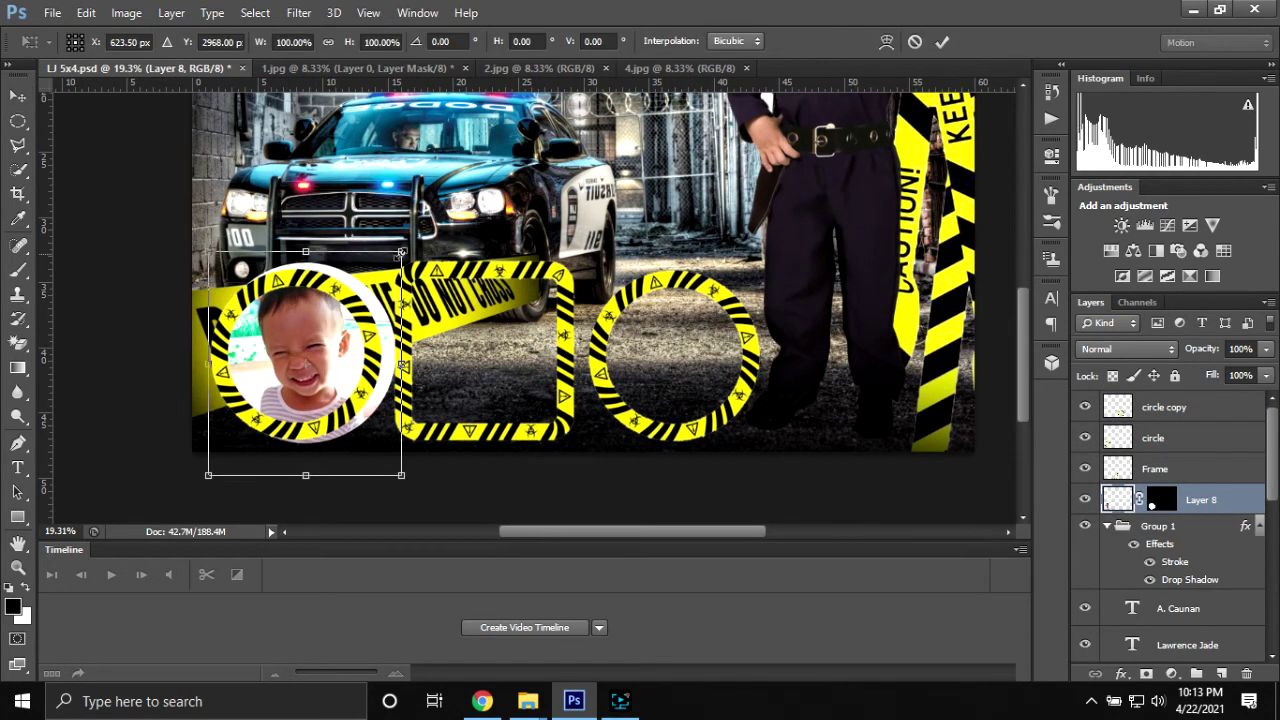
{"action": "left_click_drag", "start_coordinate": [401, 251], "coordinate": [375, 282]}
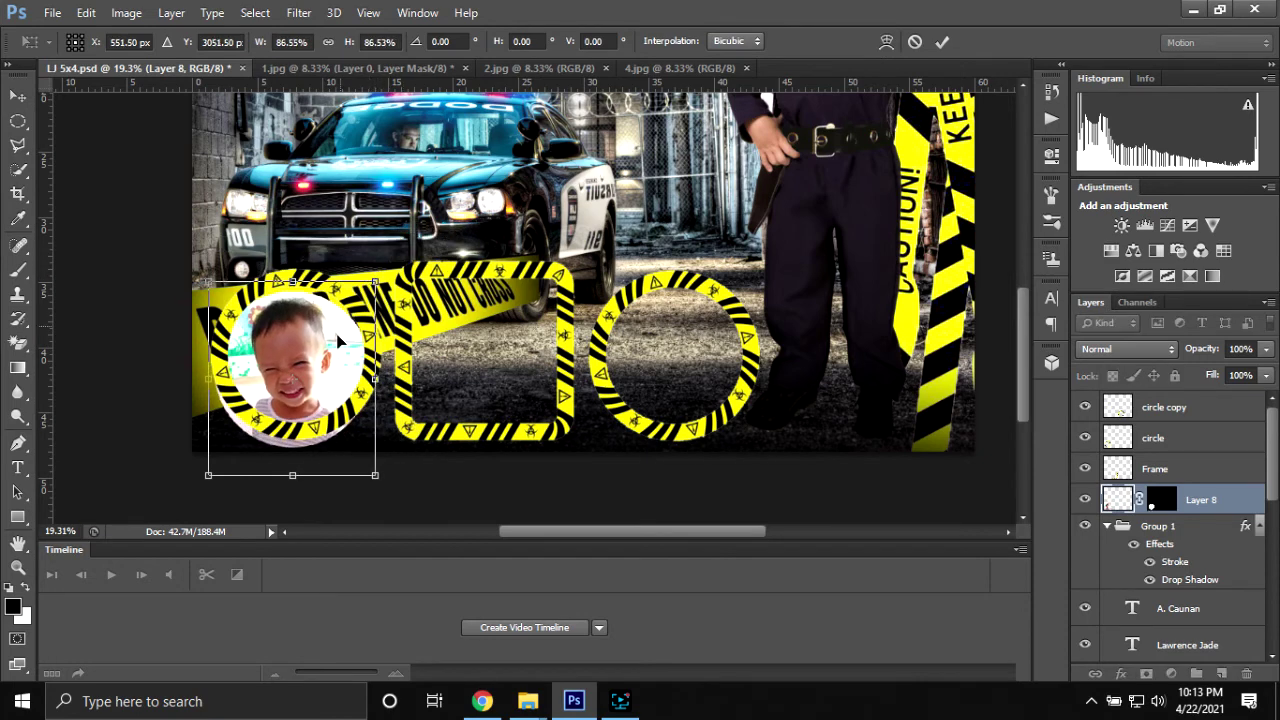
{"action": "left_click_drag", "start_coordinate": [374, 474], "coordinate": [364, 446]}
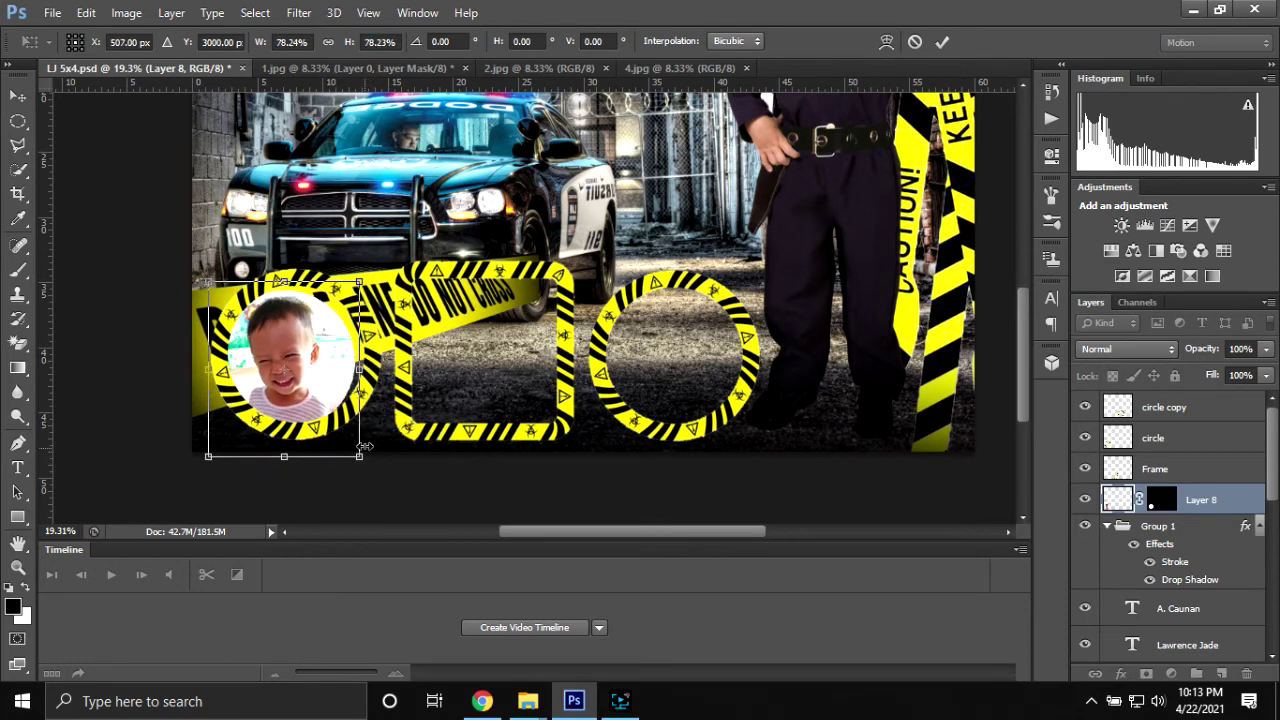
{"action": "left_click_drag", "start_coordinate": [313, 392], "coordinate": [344, 414]}
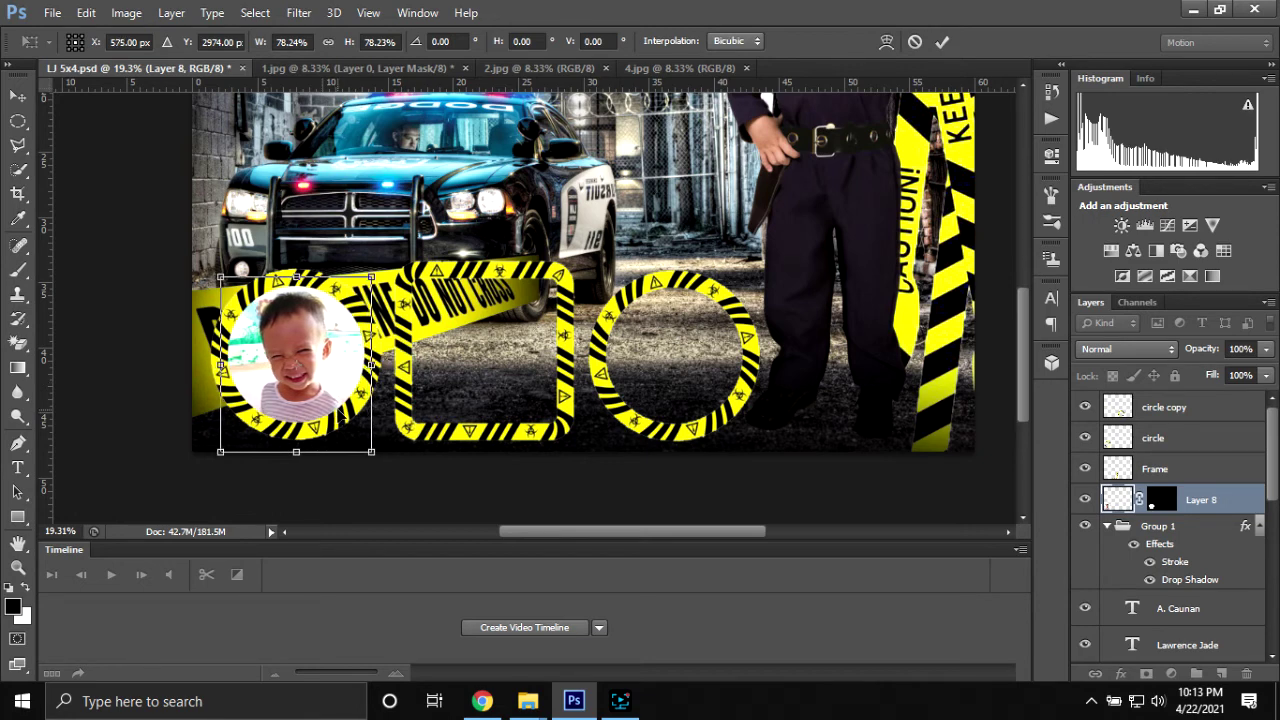
{"action": "left_click_drag", "start_coordinate": [302, 365], "coordinate": [297, 358]}
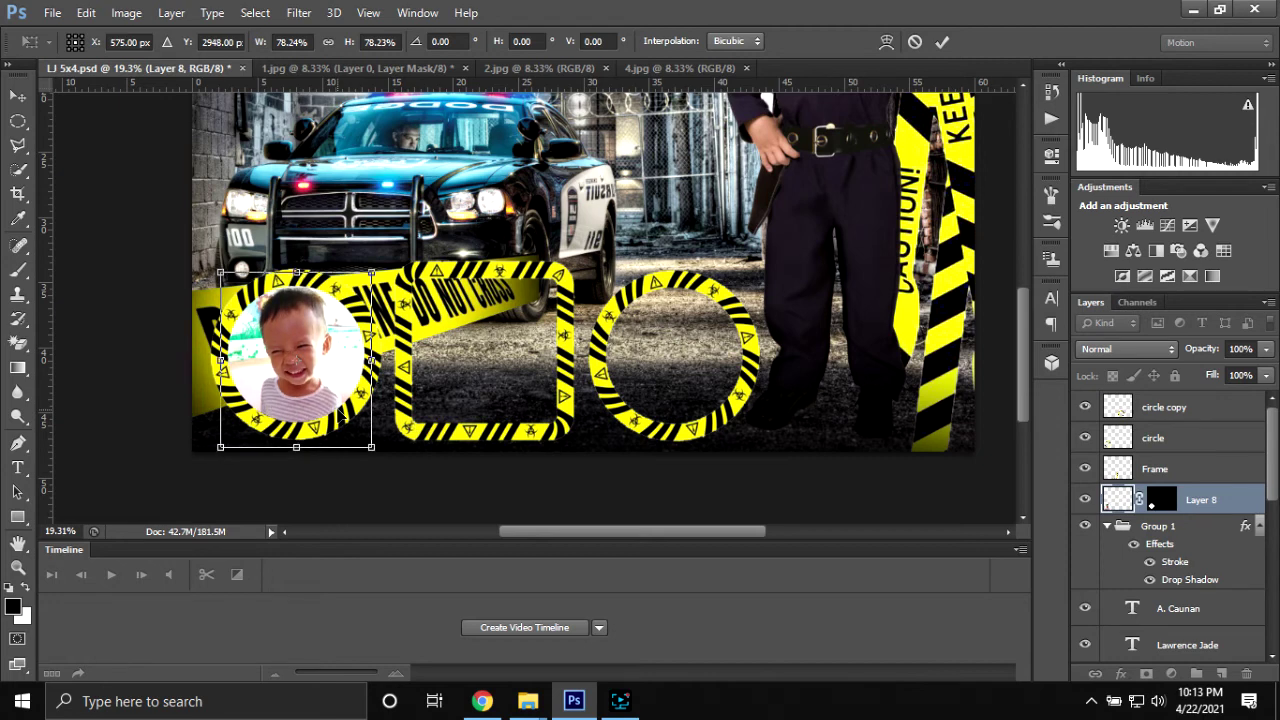
{"action": "left_click_drag", "start_coordinate": [371, 271], "coordinate": [368, 277]}
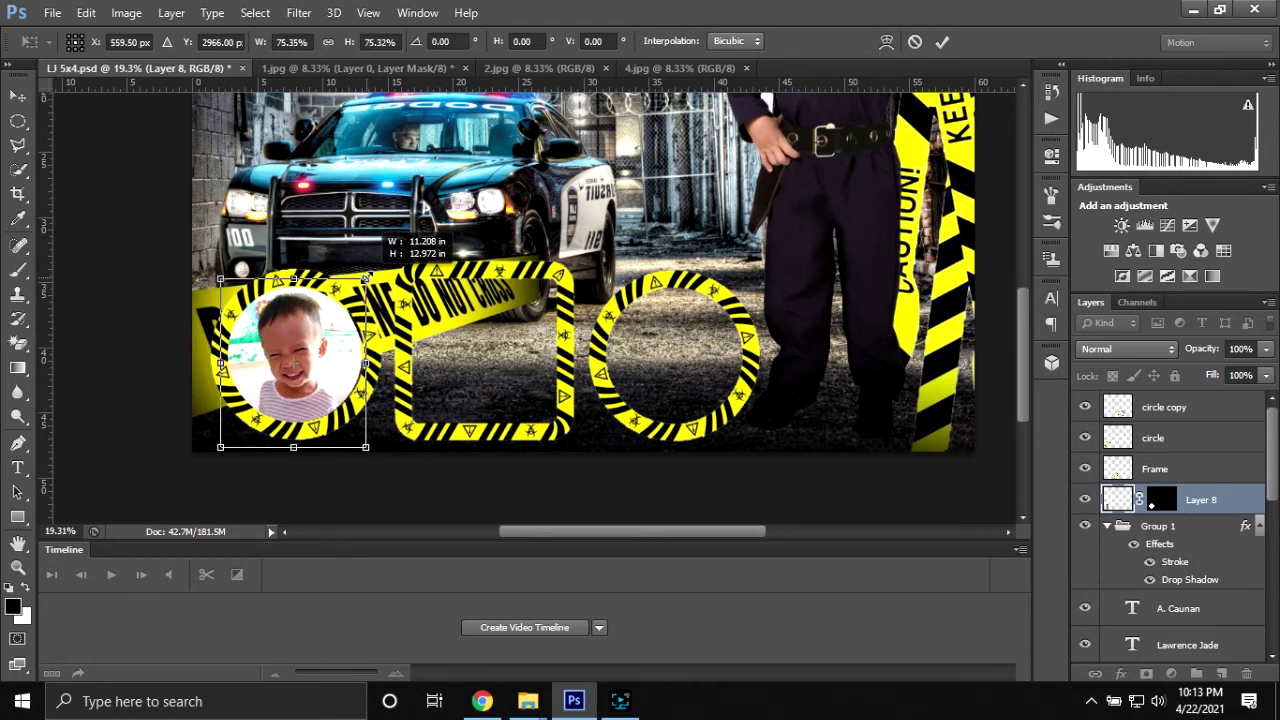
{"action": "left_click_drag", "start_coordinate": [293, 362], "coordinate": [295, 362]}
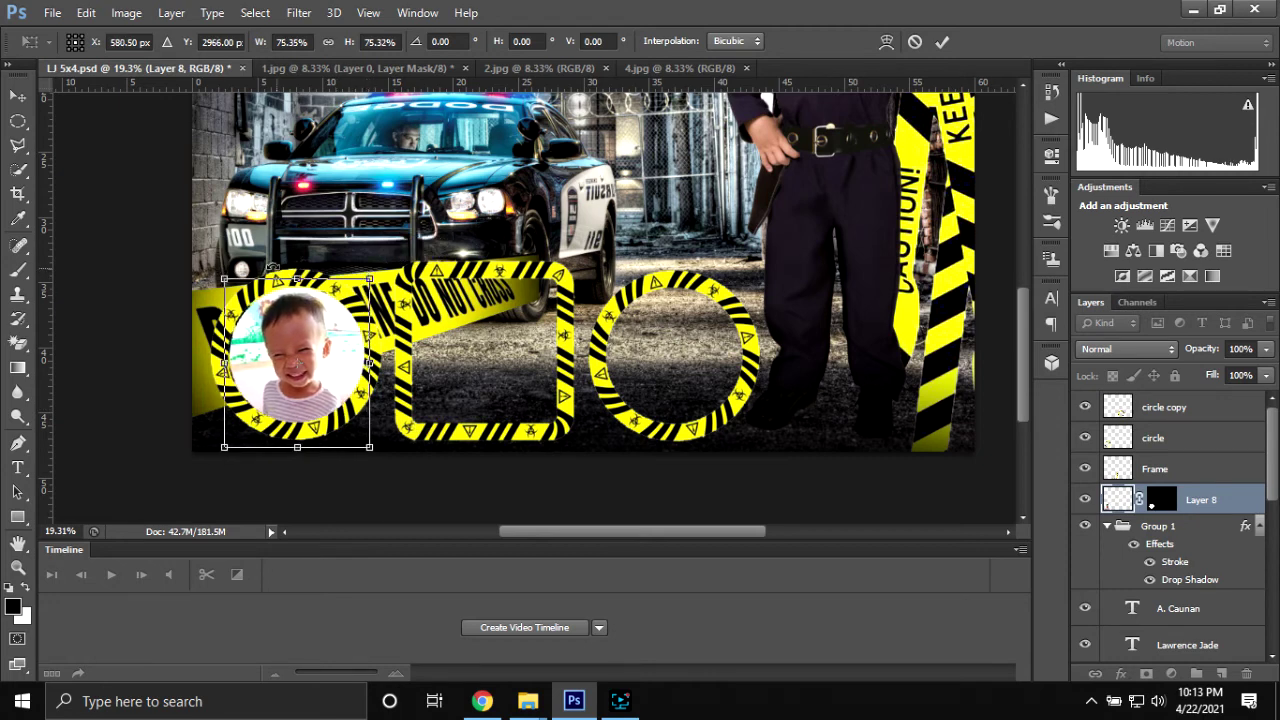
{"action": "left_click_drag", "start_coordinate": [224, 279], "coordinate": [220, 272]}
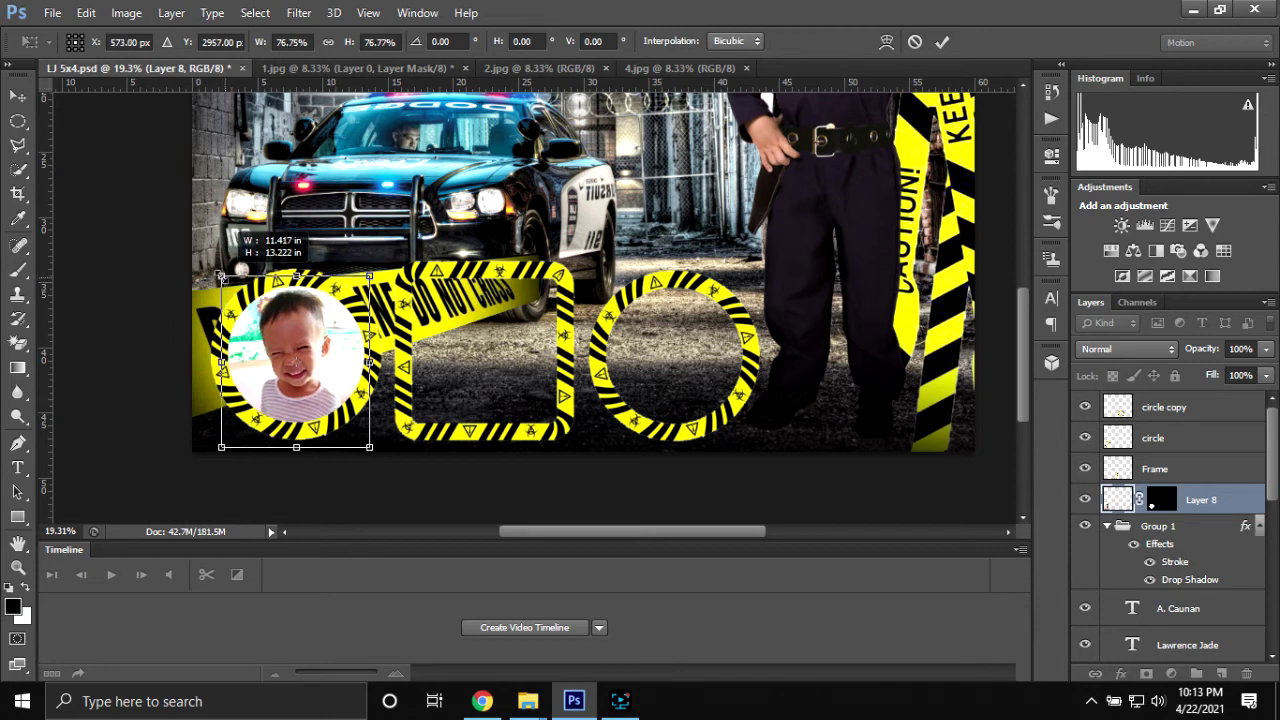
{"action": "left_click", "coordinate": [941, 45]}
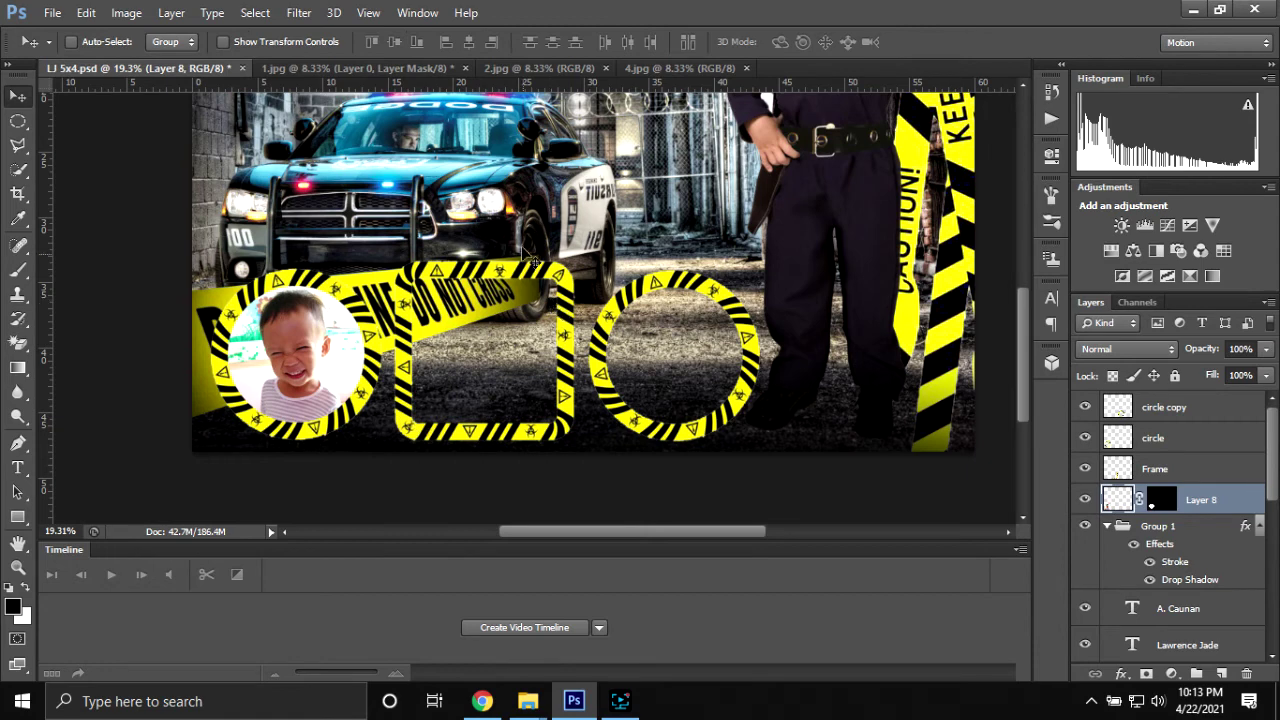
- Close 1.jpg without saving changes
{"action": "left_click", "coordinate": [666, 66]}
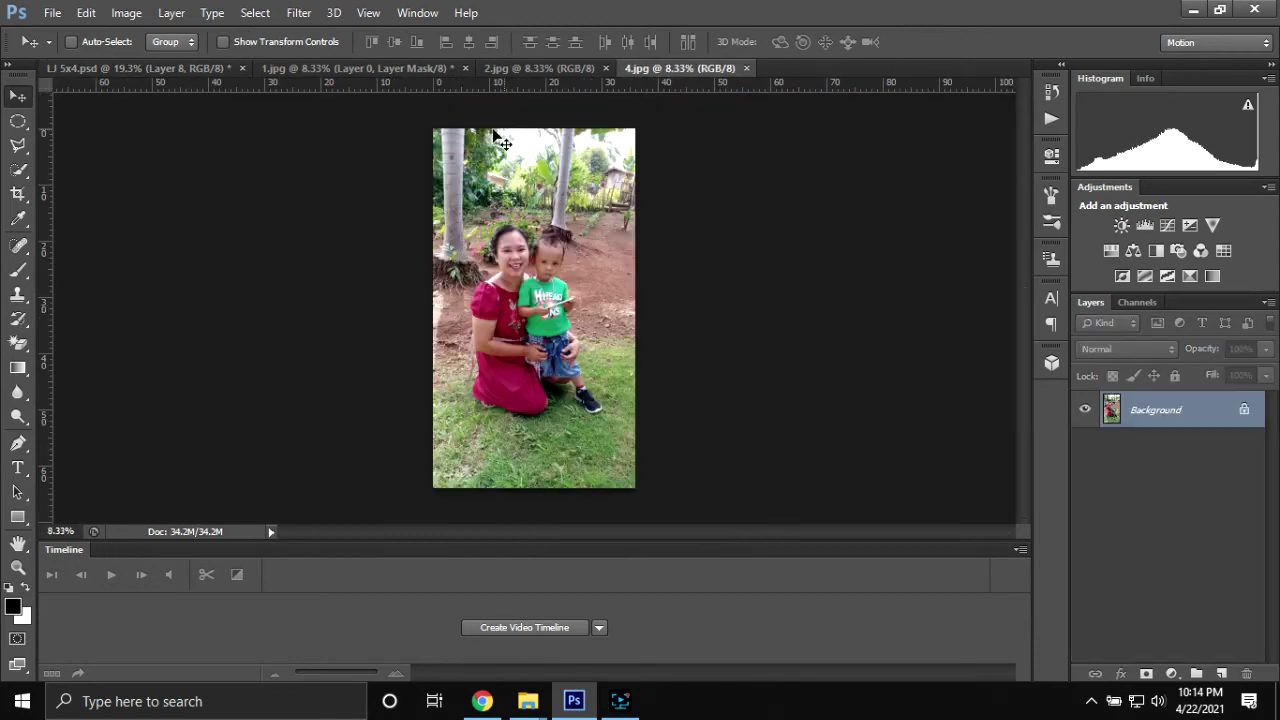
{"action": "left_click", "coordinate": [331, 72]}
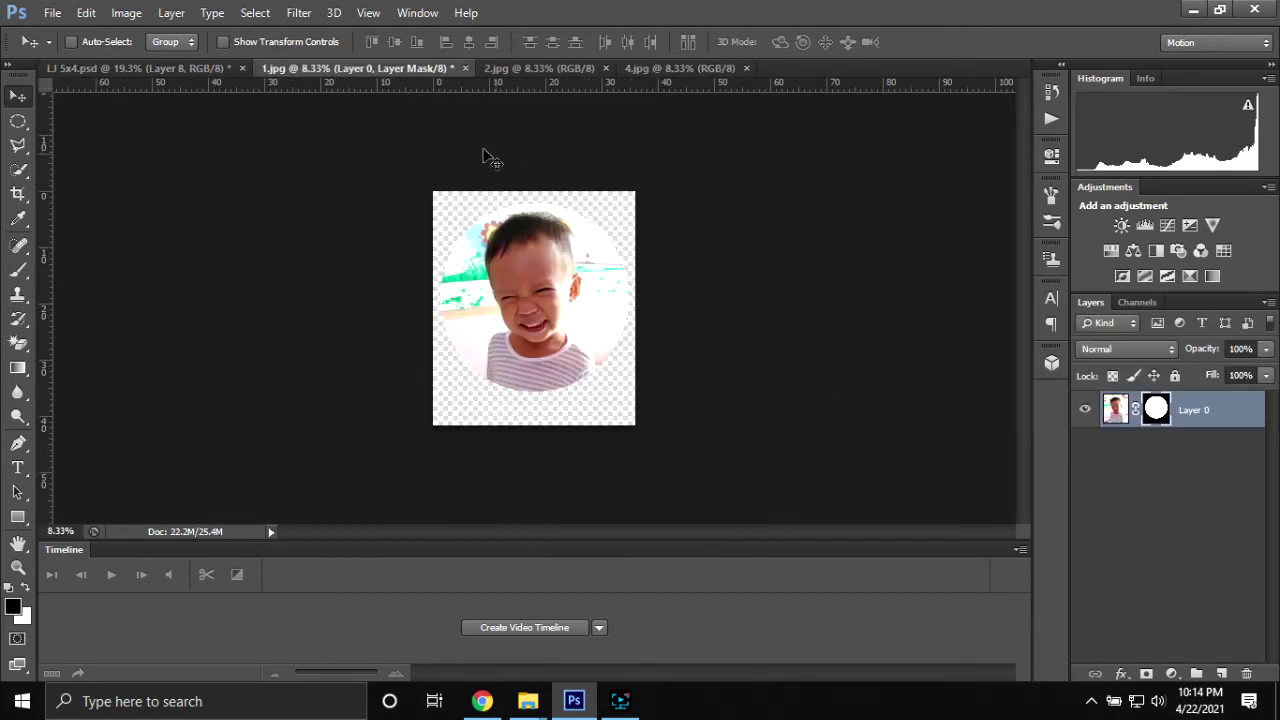
{"action": "left_click", "coordinate": [465, 68]}
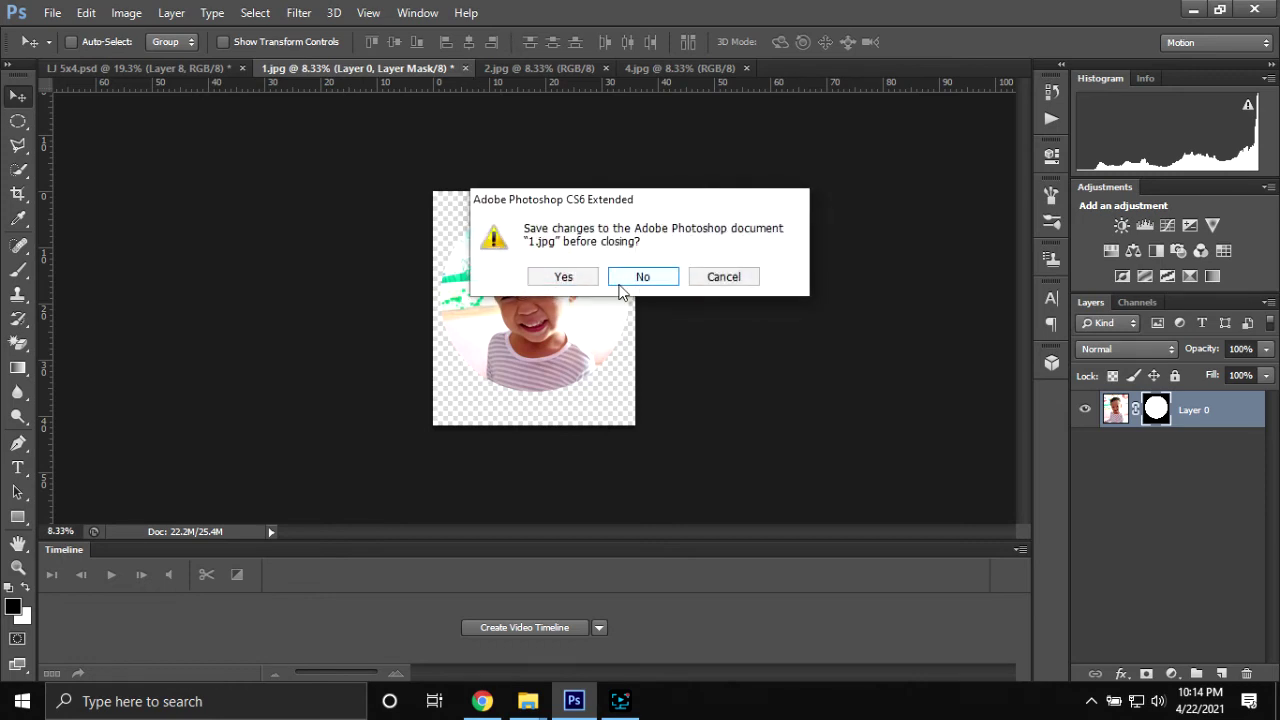
{"action": "left_click", "coordinate": [620, 284]}
- Unlock 2.jpg's background and crop the photo around the boy
{"action": "left_click", "coordinate": [306, 68]}
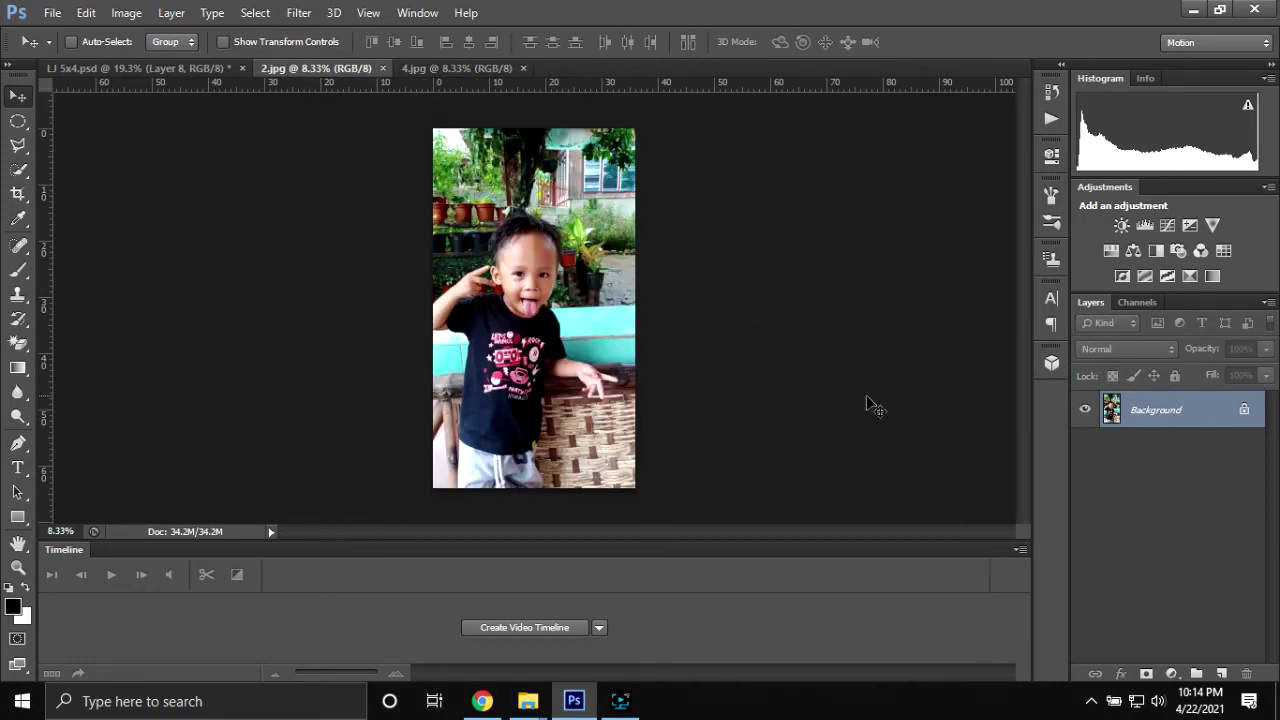
{"action": "double_click", "coordinate": [1200, 402]}
{"action": "key", "text": "Return"}
{"action": "key", "text": "c"}
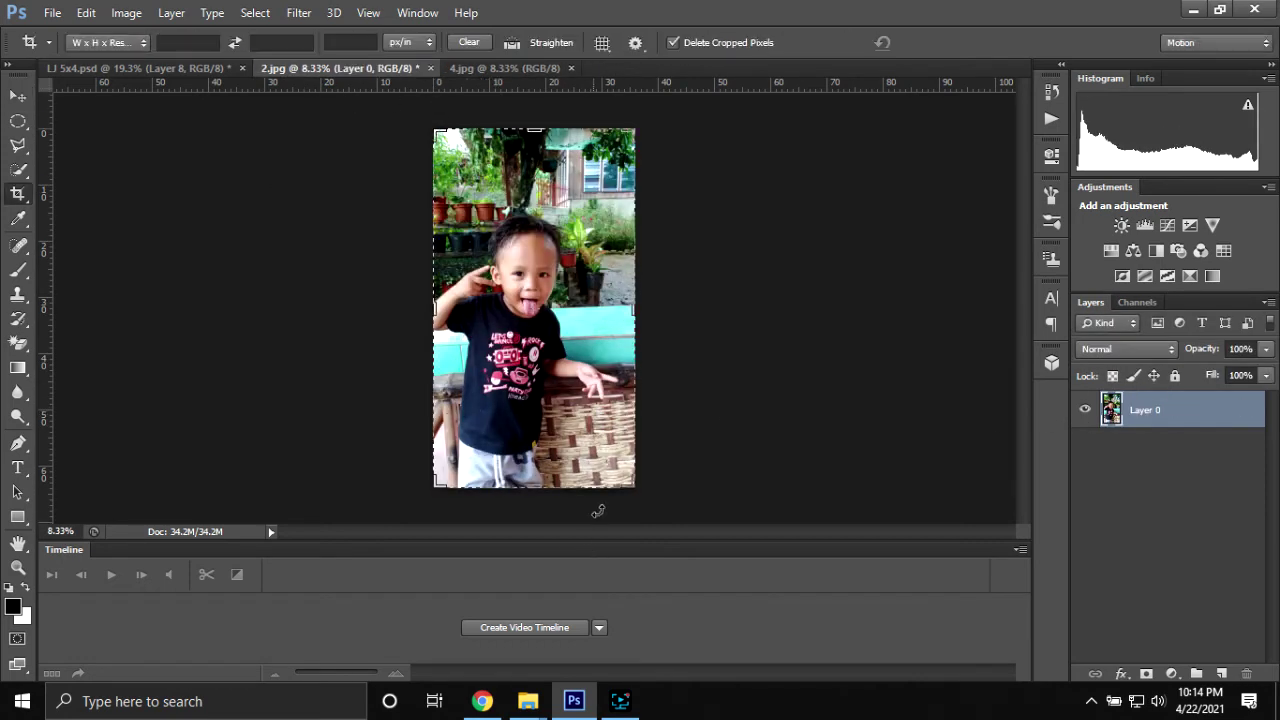
{"action": "left_click_drag", "start_coordinate": [637, 484], "coordinate": [620, 420]}
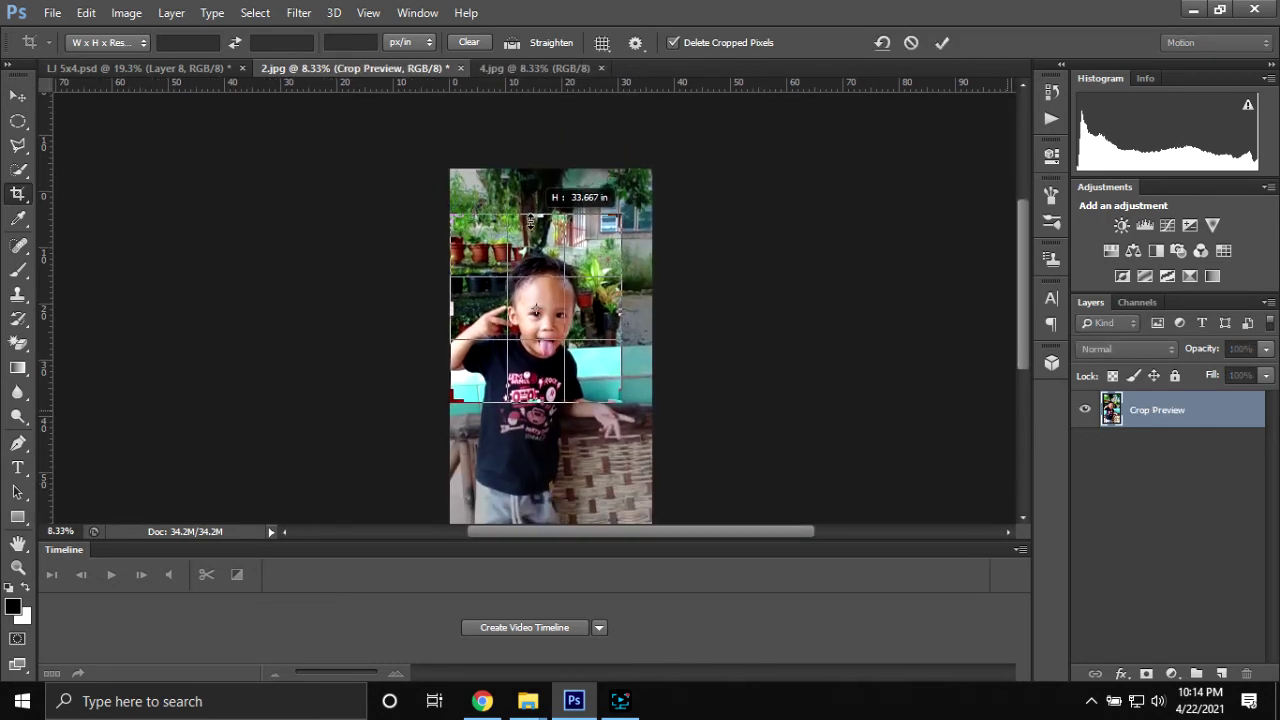
{"action": "left_click", "coordinate": [942, 42]}
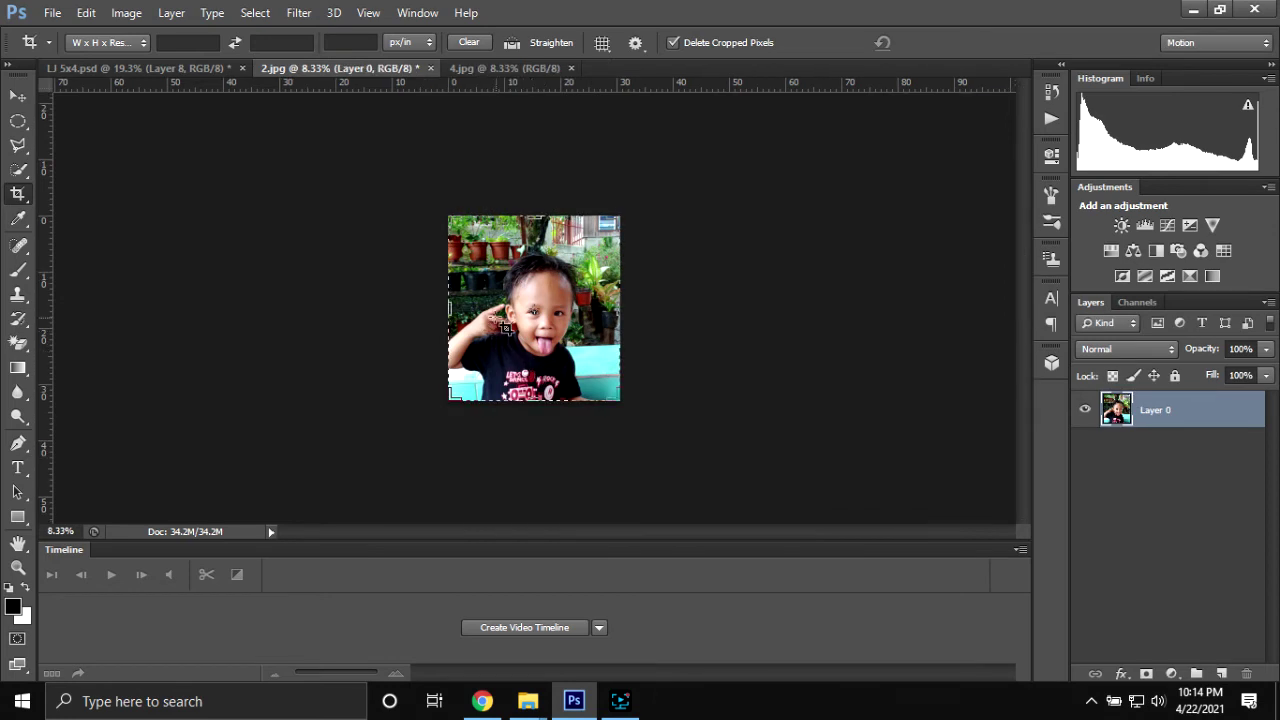
- Mask the boy's face into a circle with an elliptical layer mask
{"action": "key", "text": "m"}
{"action": "left_click_drag", "start_coordinate": [455, 238], "coordinate": [617, 411]}
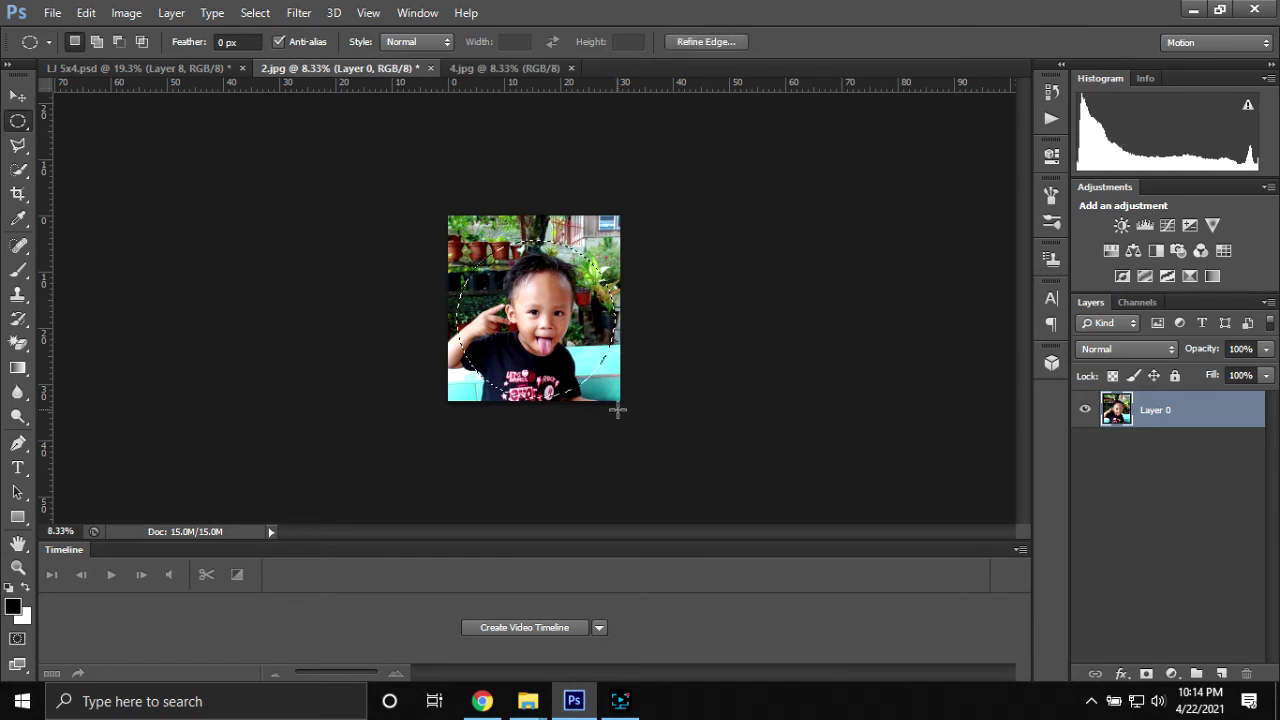
{"action": "left_click", "coordinate": [1146, 674]}
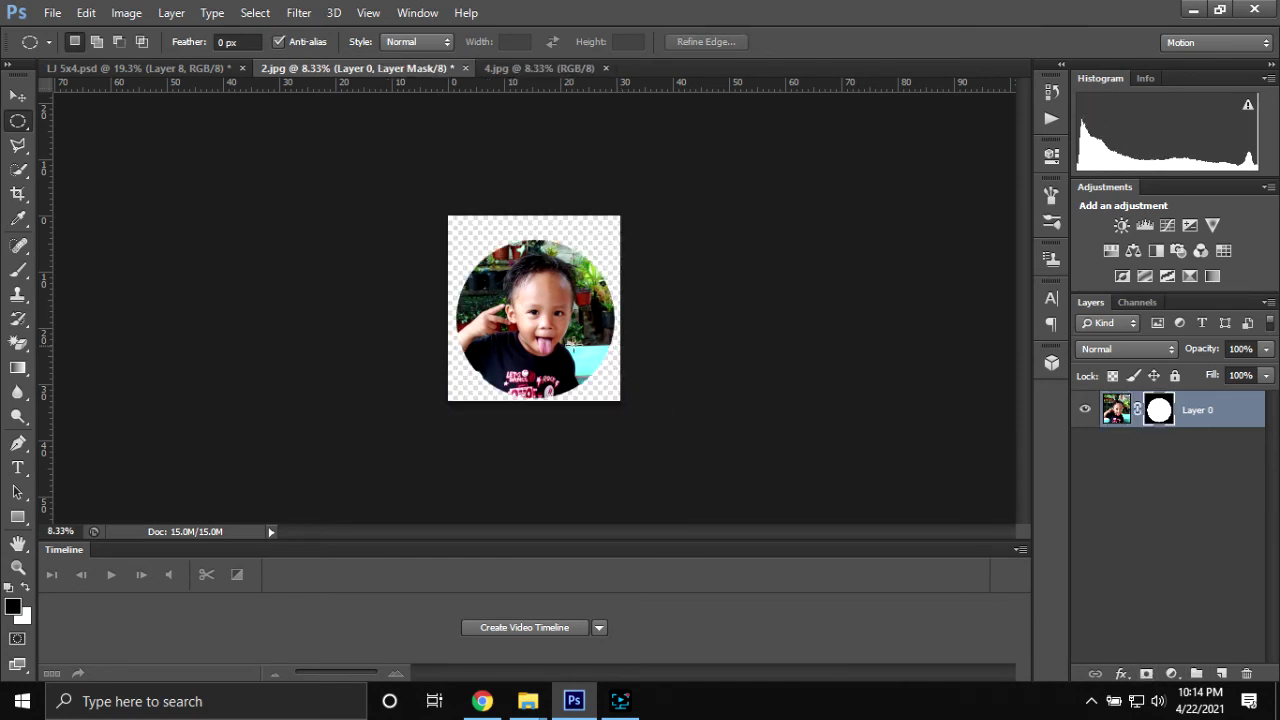
- Bring the circular boy photo into the banner and shrink it toward the third circle's size
{"action": "key", "text": "v"}
{"action": "mouse_move", "coordinate": [543, 304]}
{"action": "left_mouse_down"}
{"action": "mouse_move", "coordinate": [168, 76]}
{"action": "mouse_move", "coordinate": [653, 336]}
{"action": "mouse_move", "coordinate": [657, 285]}
{"action": "left_mouse_up"}
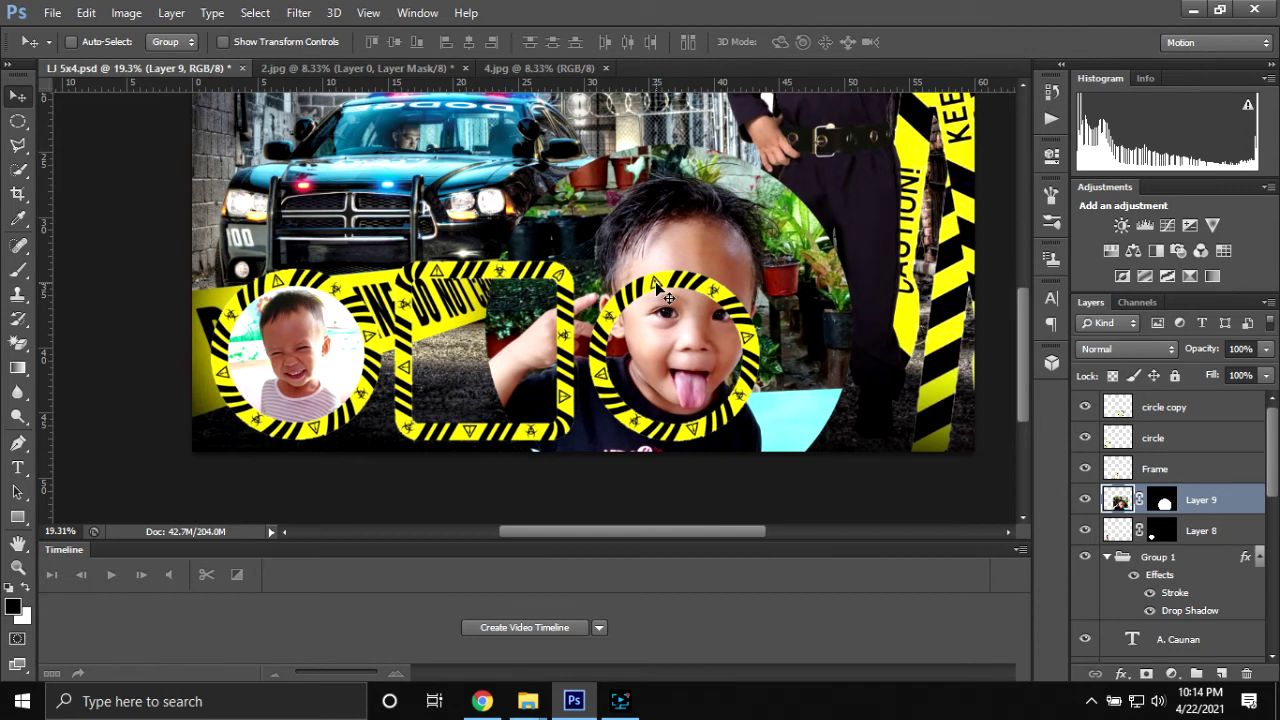
{"action": "key", "text": "ctrl+t"}
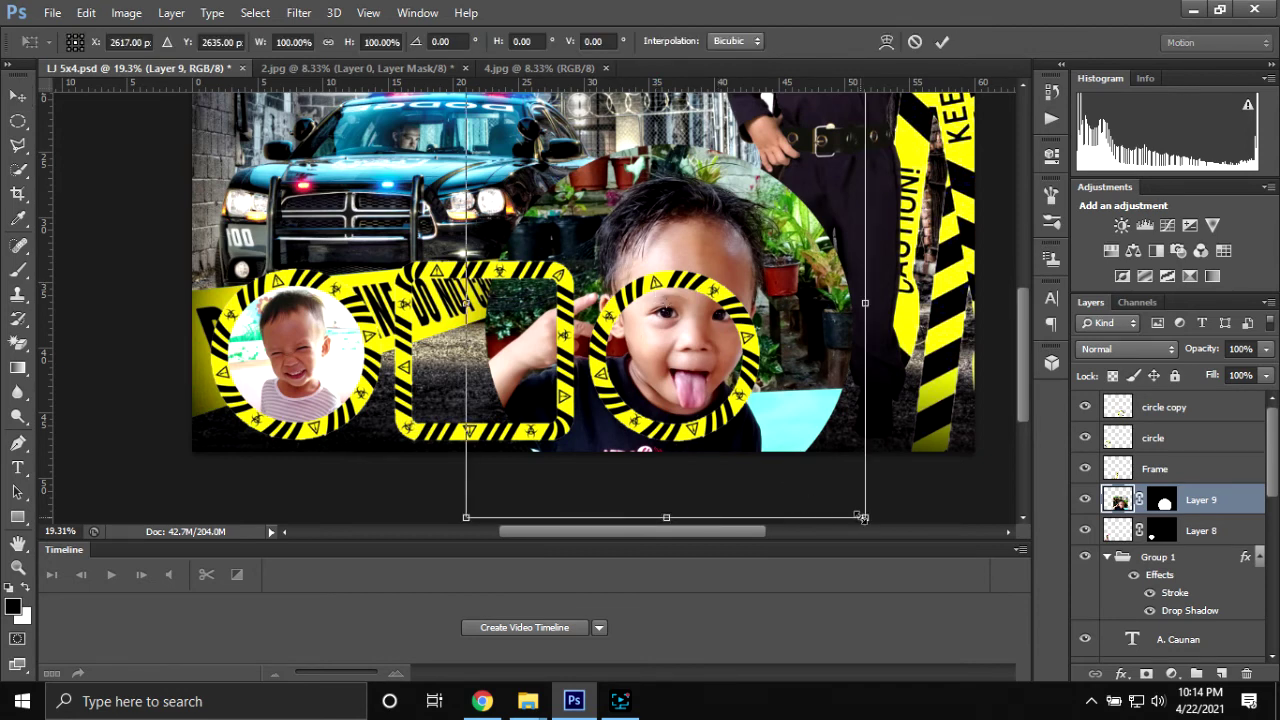
{"action": "left_click_drag", "start_coordinate": [864, 517], "coordinate": [770, 383]}
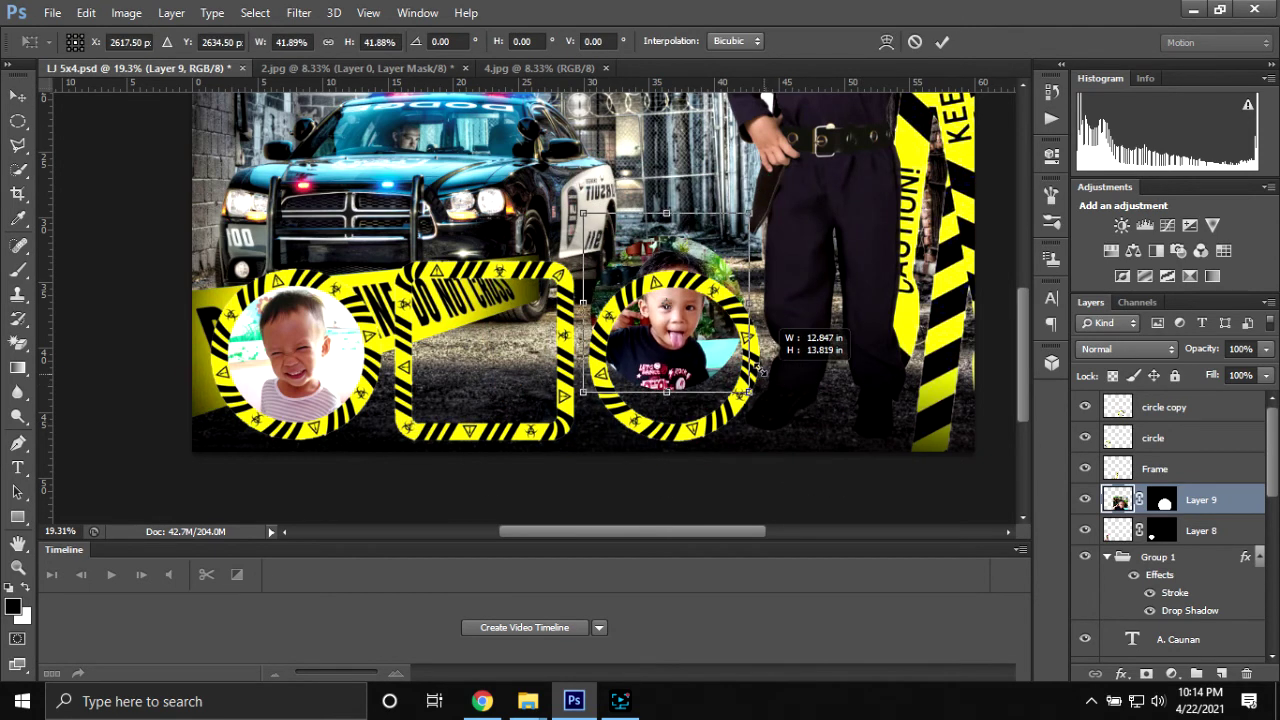
- Move, tilt and resize the photo into the right circle frame at about 37.5%
{"action": "scroll", "coordinate": [775, 425], "scroll_direction": "up", "scroll_amount": 2}
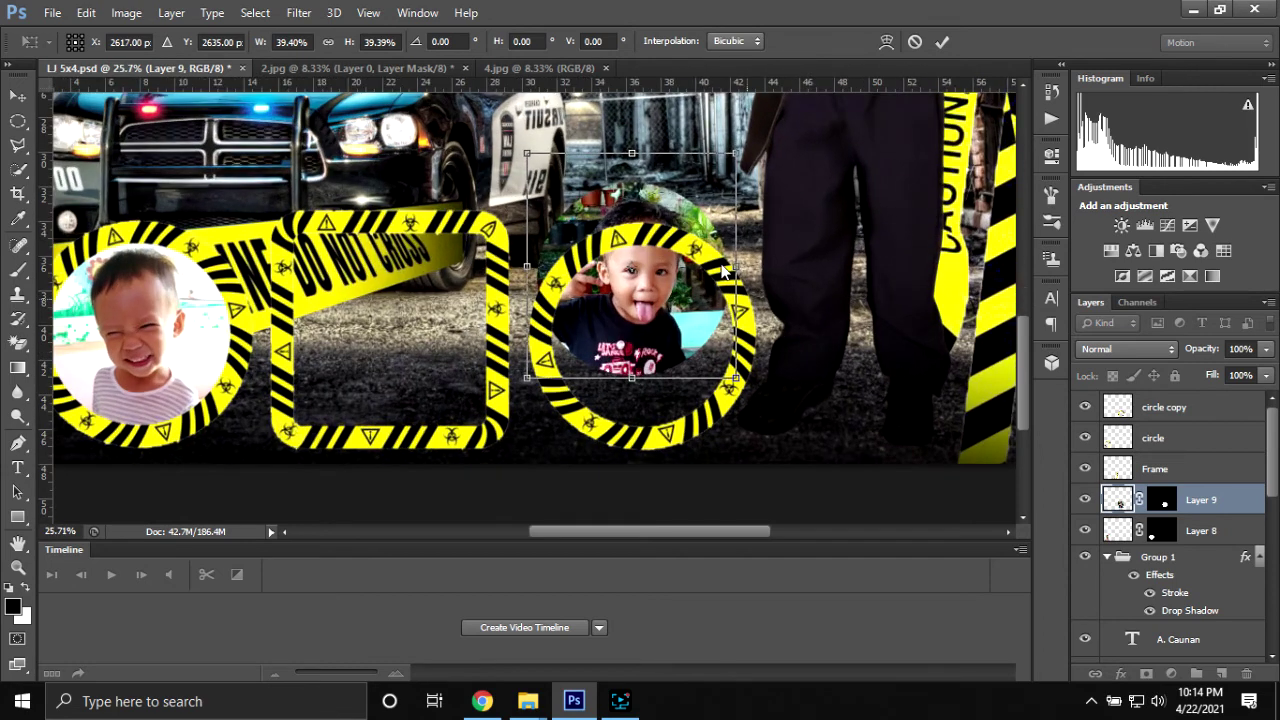
{"action": "left_click_drag", "start_coordinate": [677, 297], "coordinate": [681, 343]}
{"action": "left_click_drag", "start_coordinate": [805, 203], "coordinate": [838, 164]}
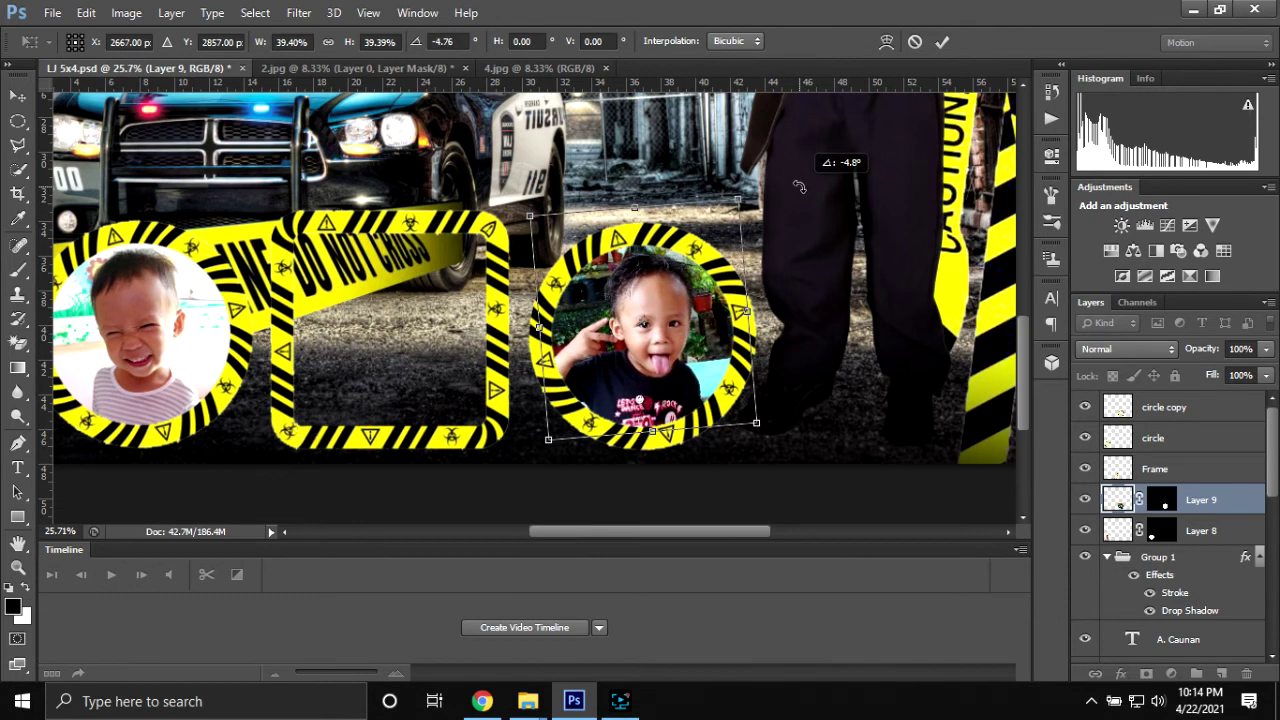
{"action": "left_click_drag", "start_coordinate": [740, 193], "coordinate": [730, 206]}
{"action": "left_click", "coordinate": [942, 42]}
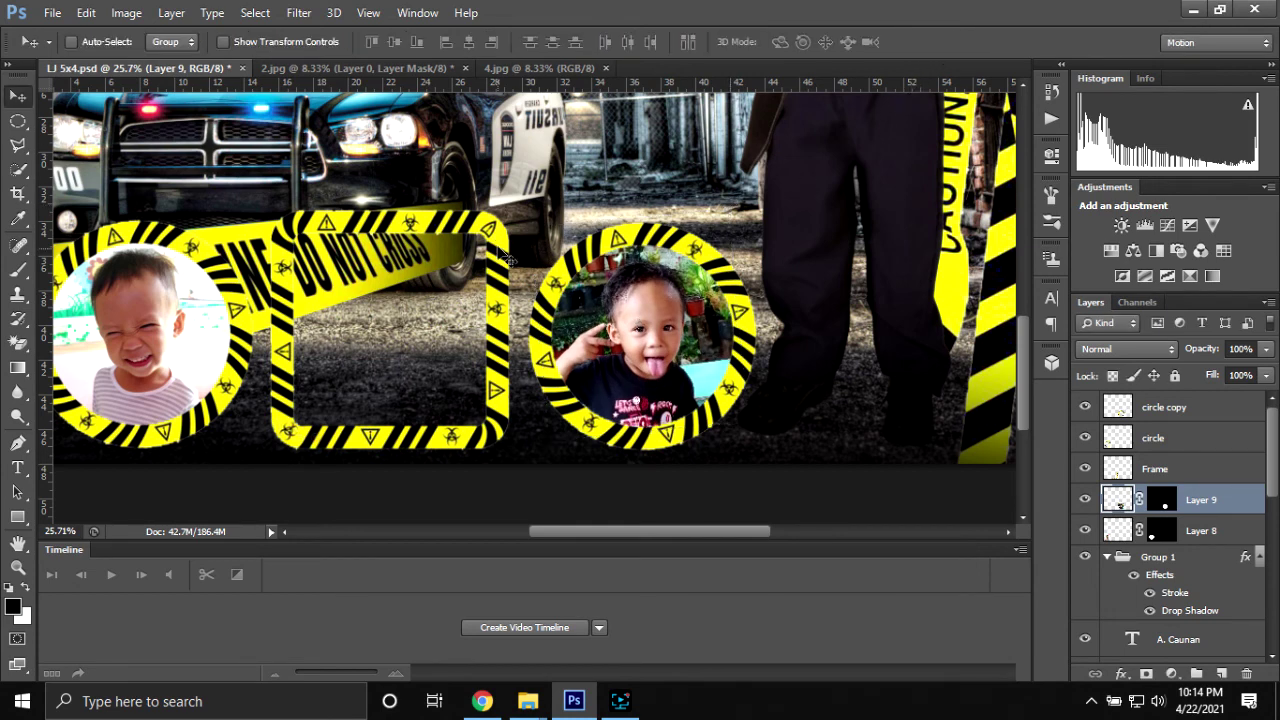
{"action": "scroll", "coordinate": [422, 344], "scroll_direction": "down", "scroll_amount": 2}
{"action": "scroll", "coordinate": [418, 355], "scroll_direction": "down", "scroll_amount": 1}
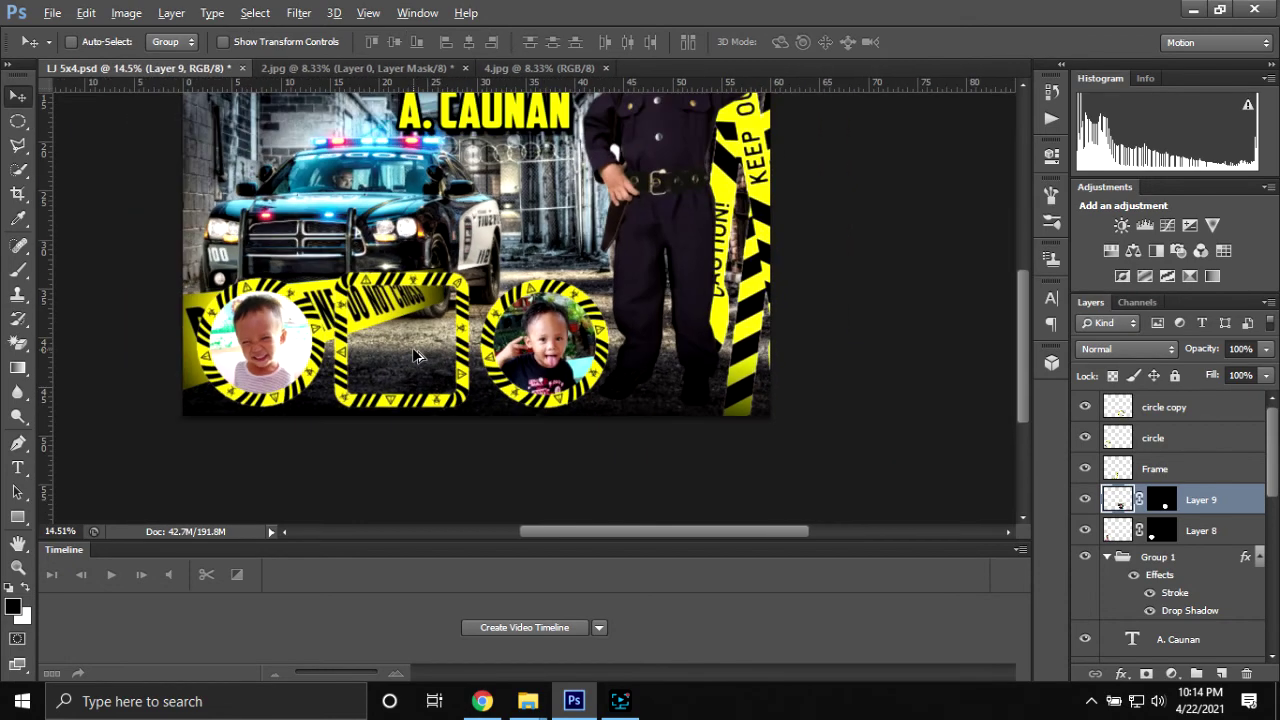
{"action": "scroll", "coordinate": [333, 385], "scroll_direction": "up", "scroll_amount": 1}
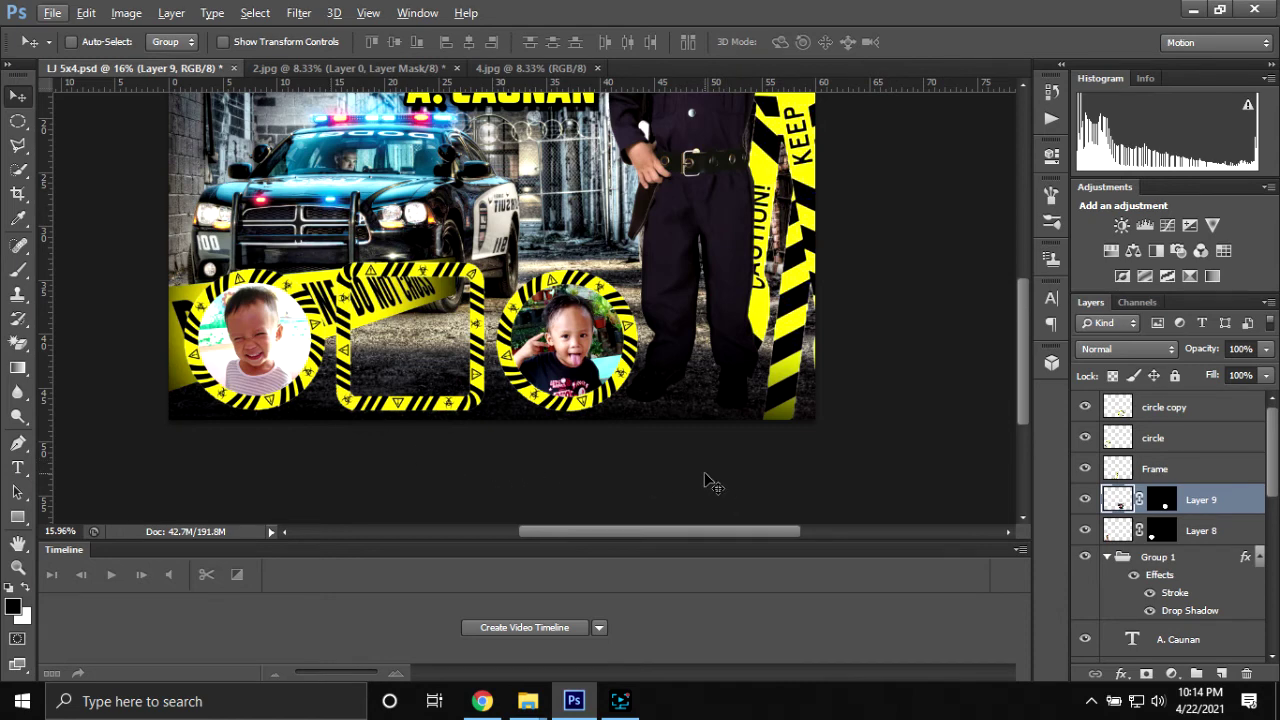
- In the 4.jpg photo, convert the locked background into a regular layer
{"action": "left_click", "coordinate": [367, 70]}
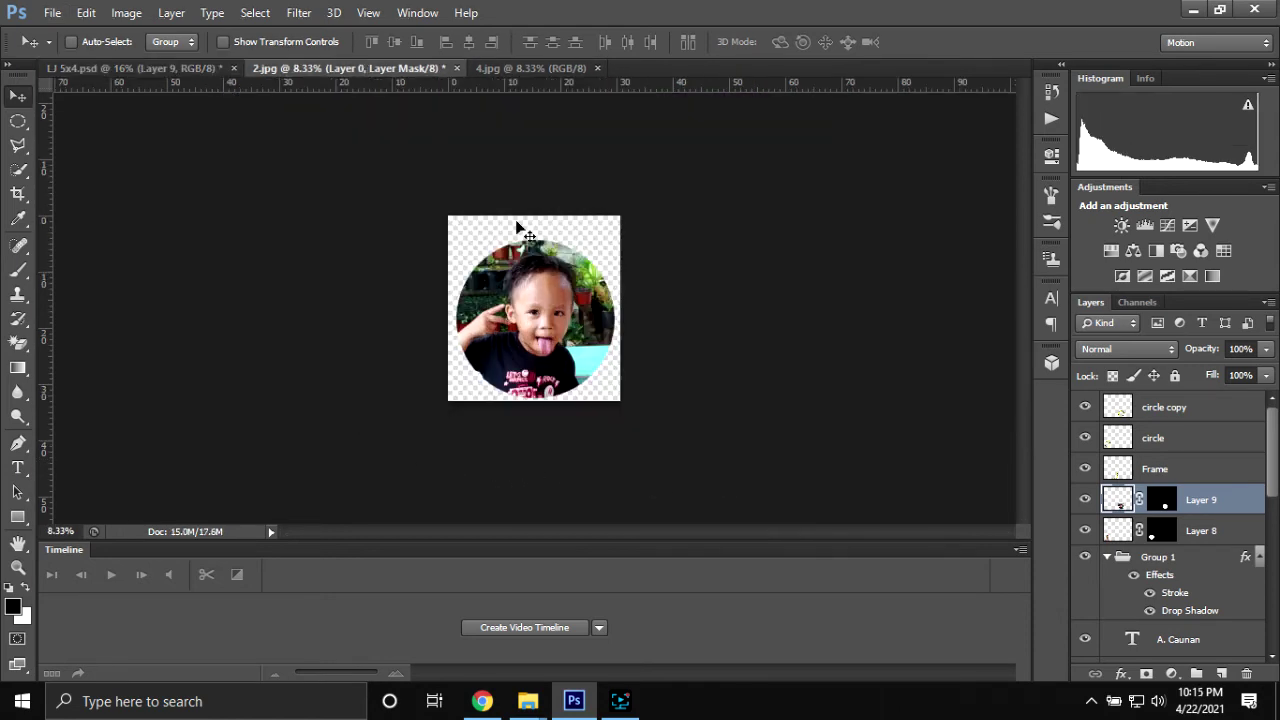
{"action": "left_click", "coordinate": [510, 68]}
{"action": "double_click", "coordinate": [1203, 413]}
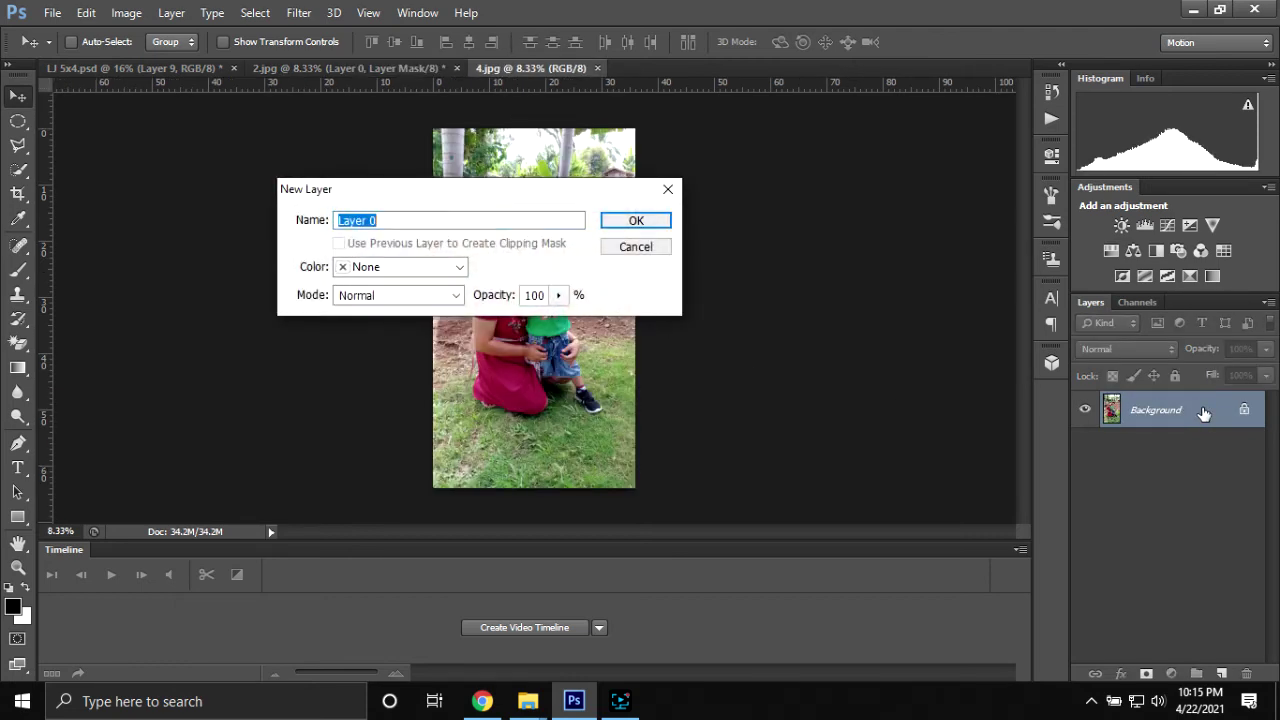
{"action": "key", "text": "Return"}
{"action": "scroll", "coordinate": [545, 323], "scroll_direction": "up", "scroll_amount": 2}
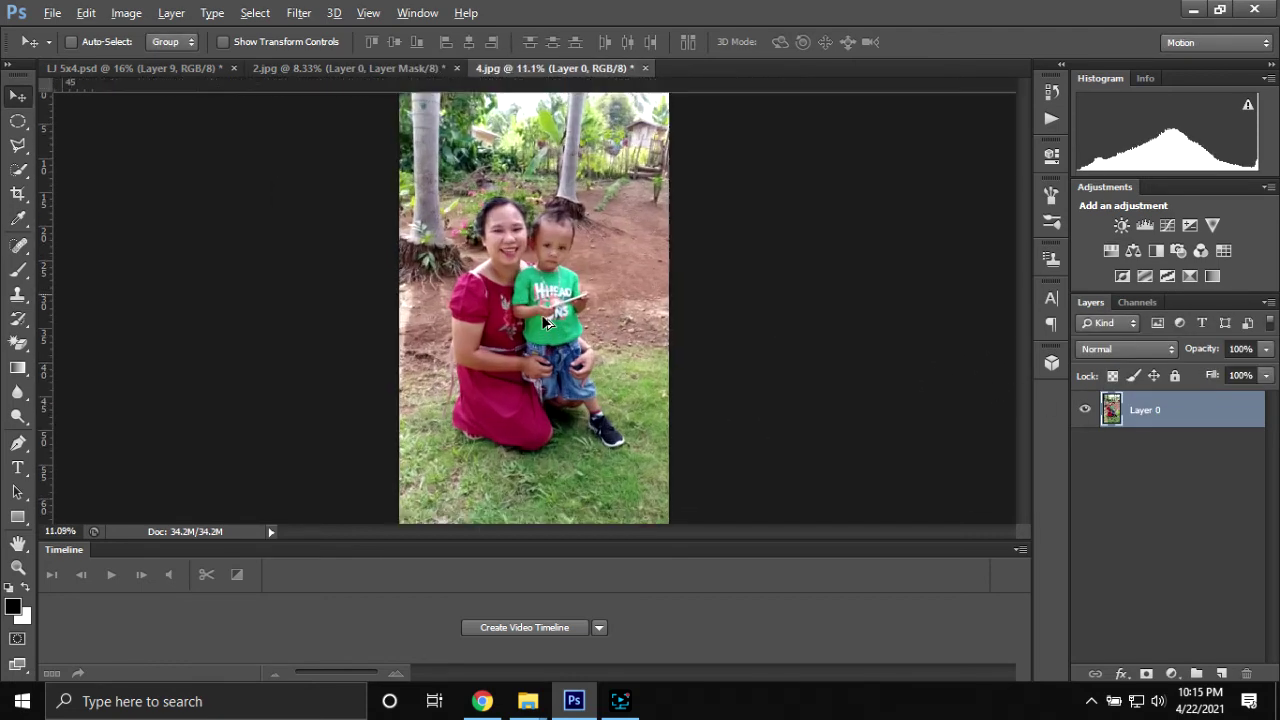
{"action": "scroll", "coordinate": [535, 318], "scroll_direction": "down", "scroll_amount": 3}
- Crop the photo tightly around the woman and boy, trimming sky and grass
{"action": "key", "text": "c"}
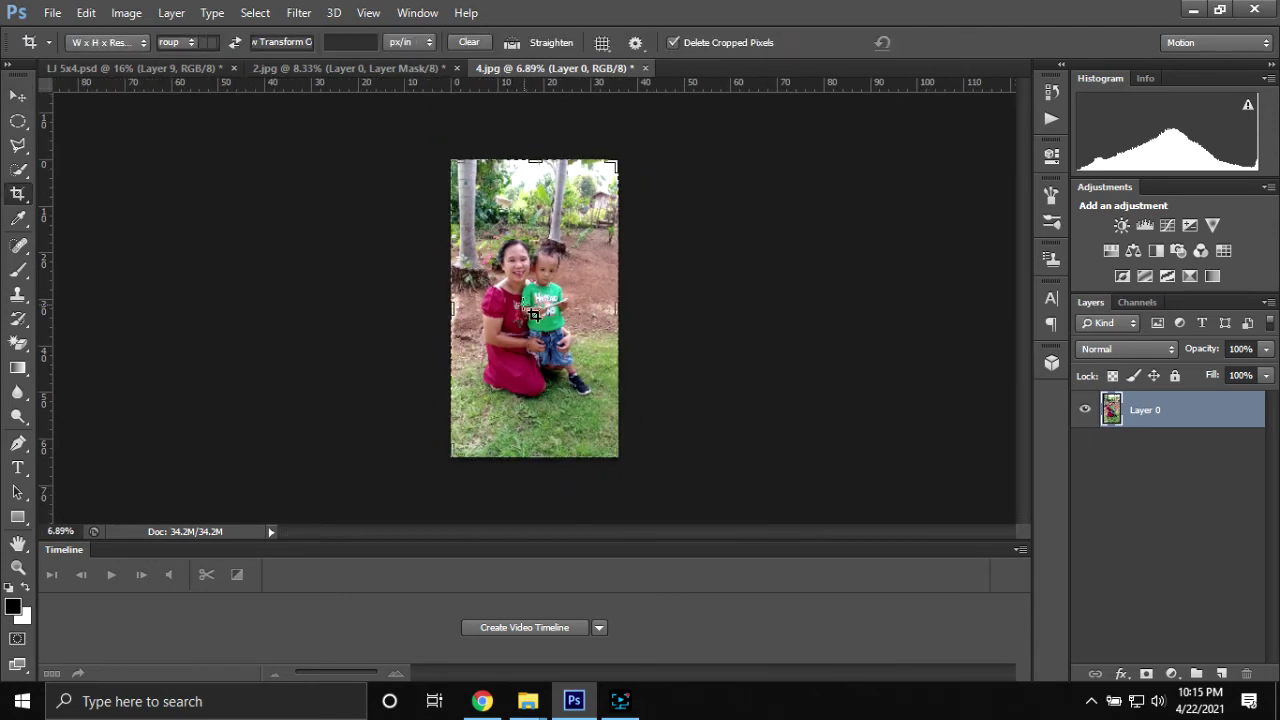
{"action": "left_click_drag", "start_coordinate": [535, 457], "coordinate": [533, 414]}
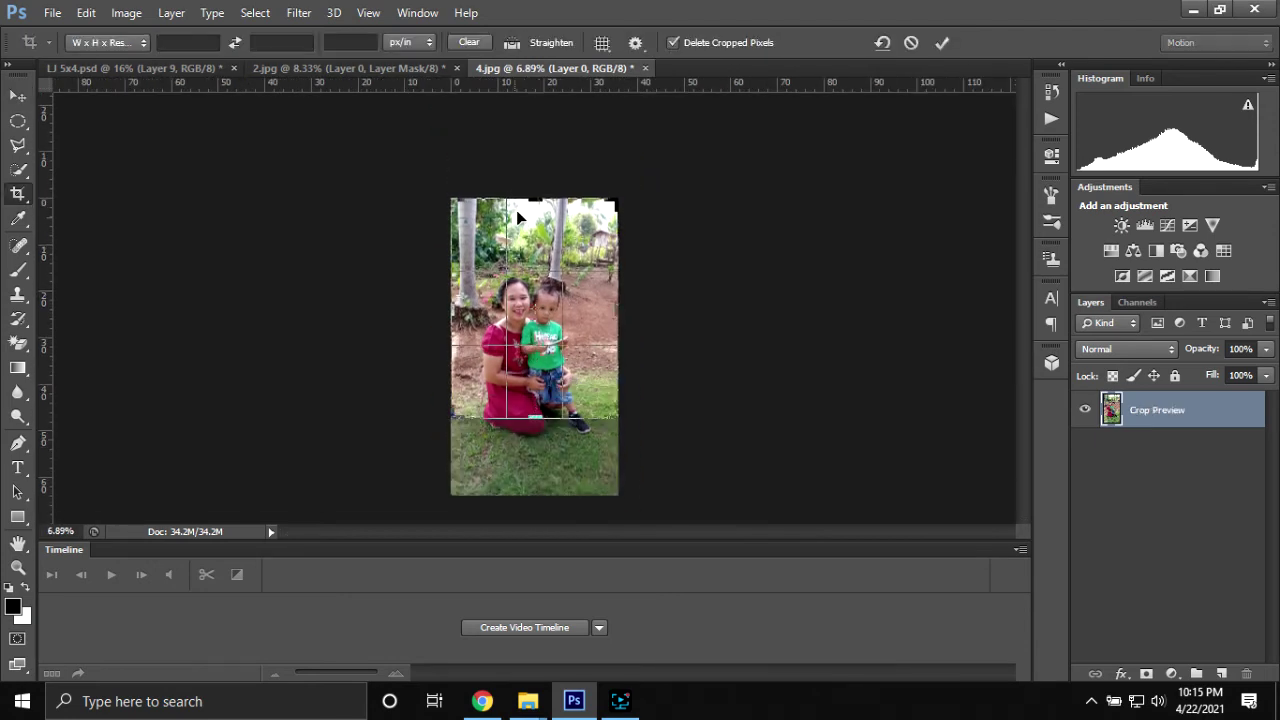
{"action": "left_click_drag", "start_coordinate": [528, 199], "coordinate": [530, 226]}
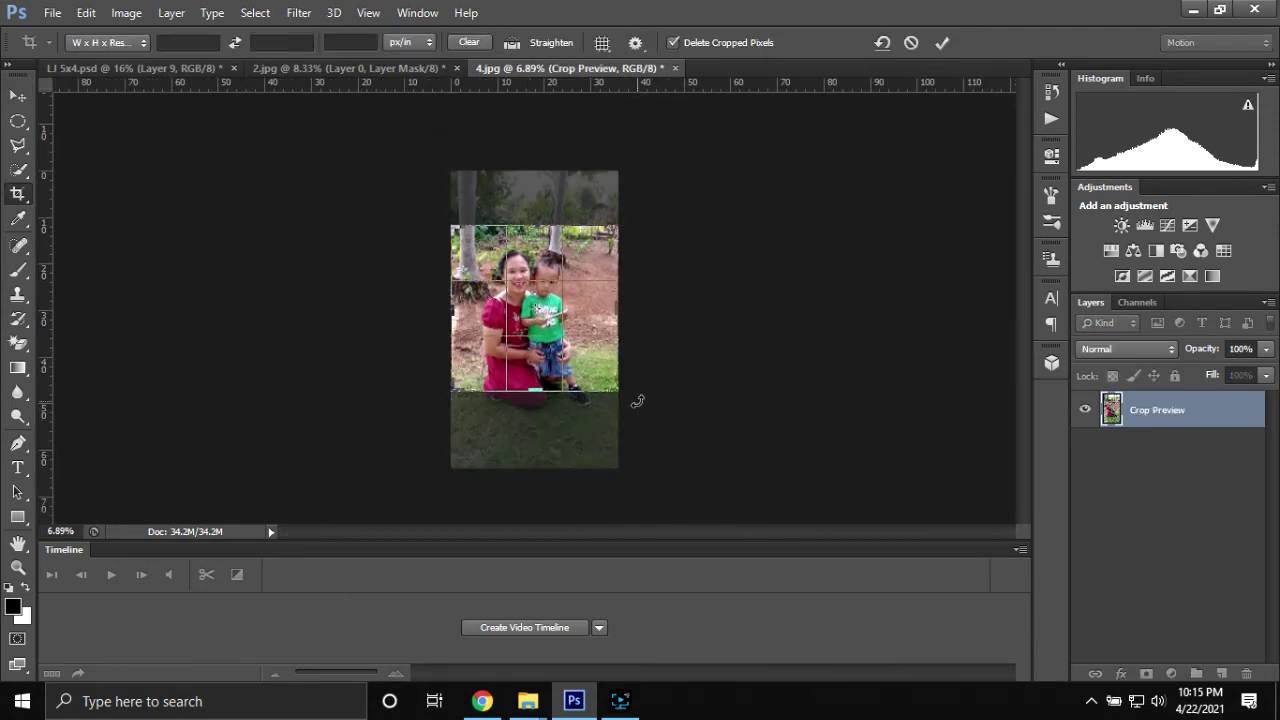
{"action": "left_click_drag", "start_coordinate": [618, 390], "coordinate": [610, 376]}
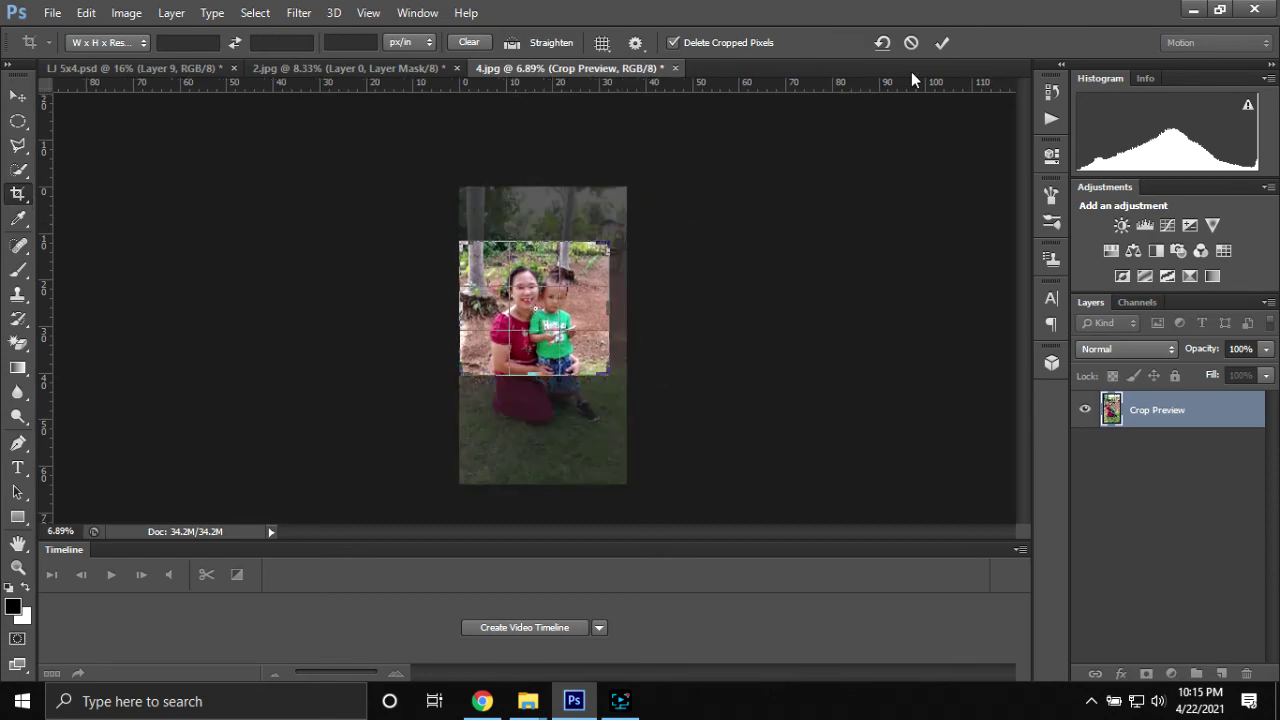
{"action": "left_click", "coordinate": [942, 42]}
{"action": "scroll", "coordinate": [553, 352], "scroll_direction": "up", "scroll_amount": 2}
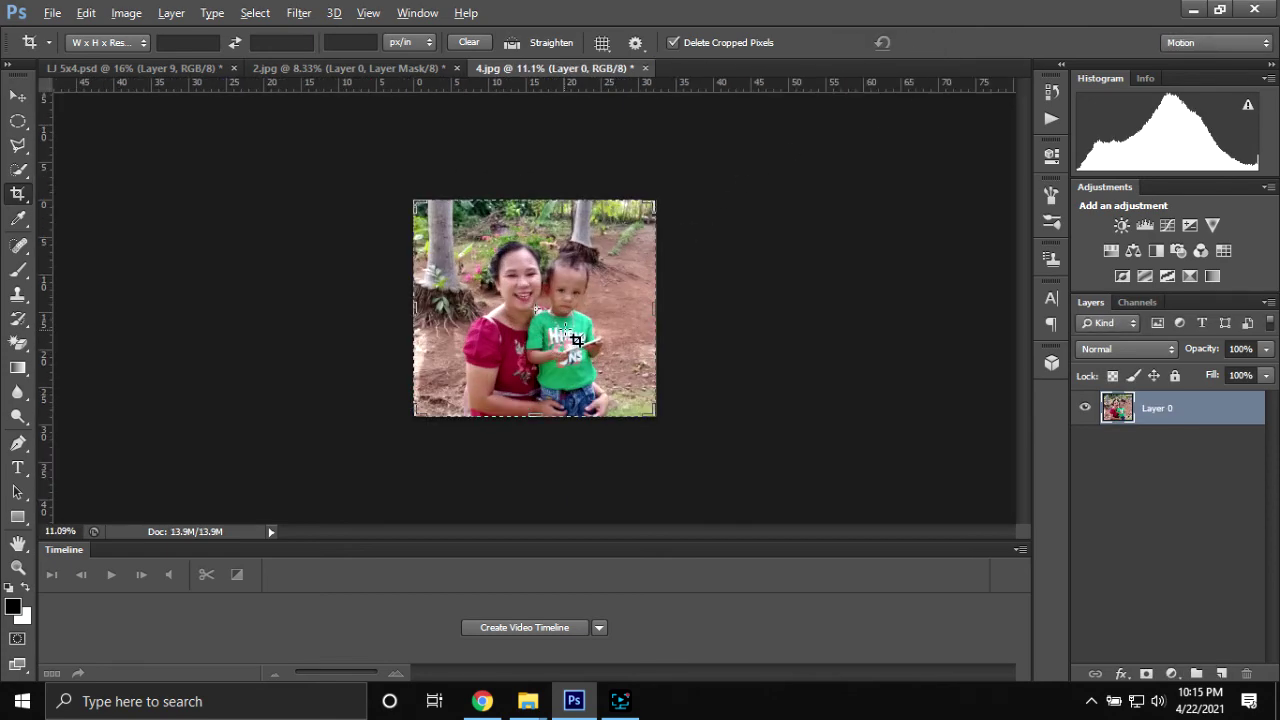
{"action": "scroll", "coordinate": [560, 345], "scroll_direction": "up", "scroll_amount": 1}
{"action": "scroll", "coordinate": [570, 335], "scroll_direction": "up", "scroll_amount": 2}
{"action": "scroll", "coordinate": [580, 325], "scroll_direction": "up", "scroll_amount": 2}
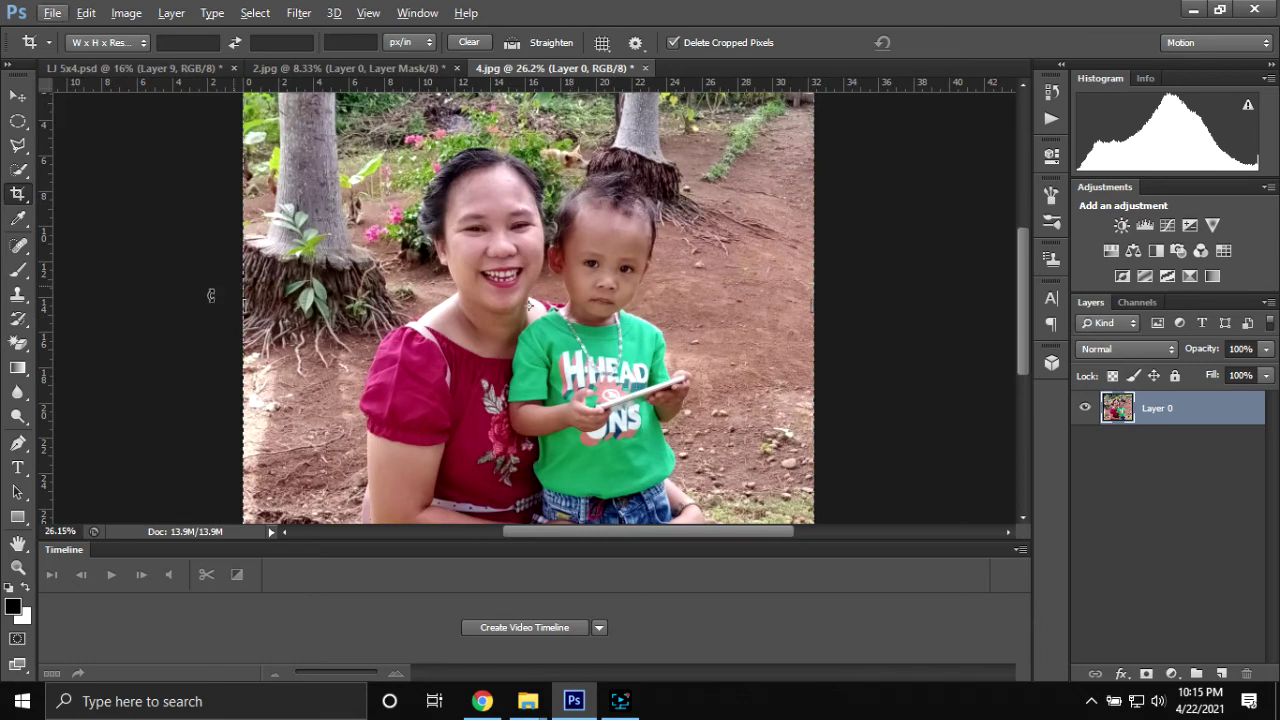
- Drag the cropped photo into the LJ 5x4.psd banner as a new layer
{"action": "left_click", "coordinate": [18, 124]}
{"action": "right_click", "coordinate": [18, 128]}
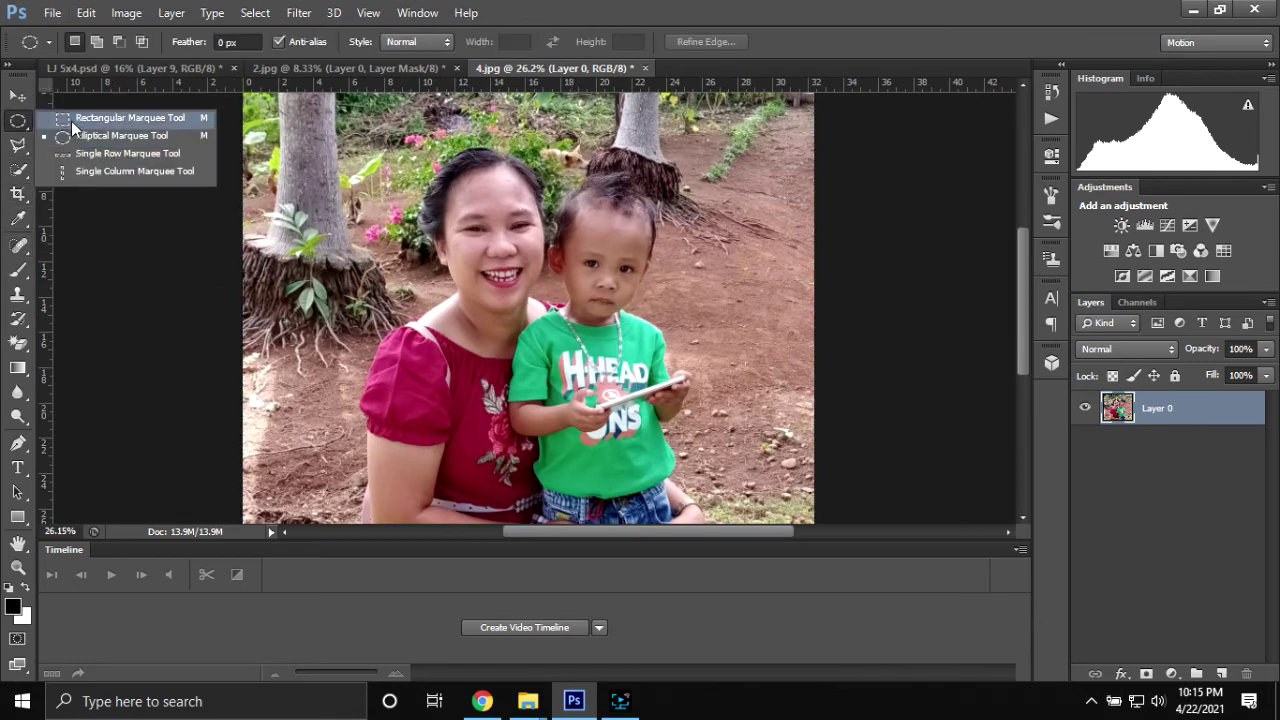
{"action": "left_click", "coordinate": [75, 119]}
{"action": "scroll", "coordinate": [328, 193], "scroll_direction": "up", "scroll_amount": 1}
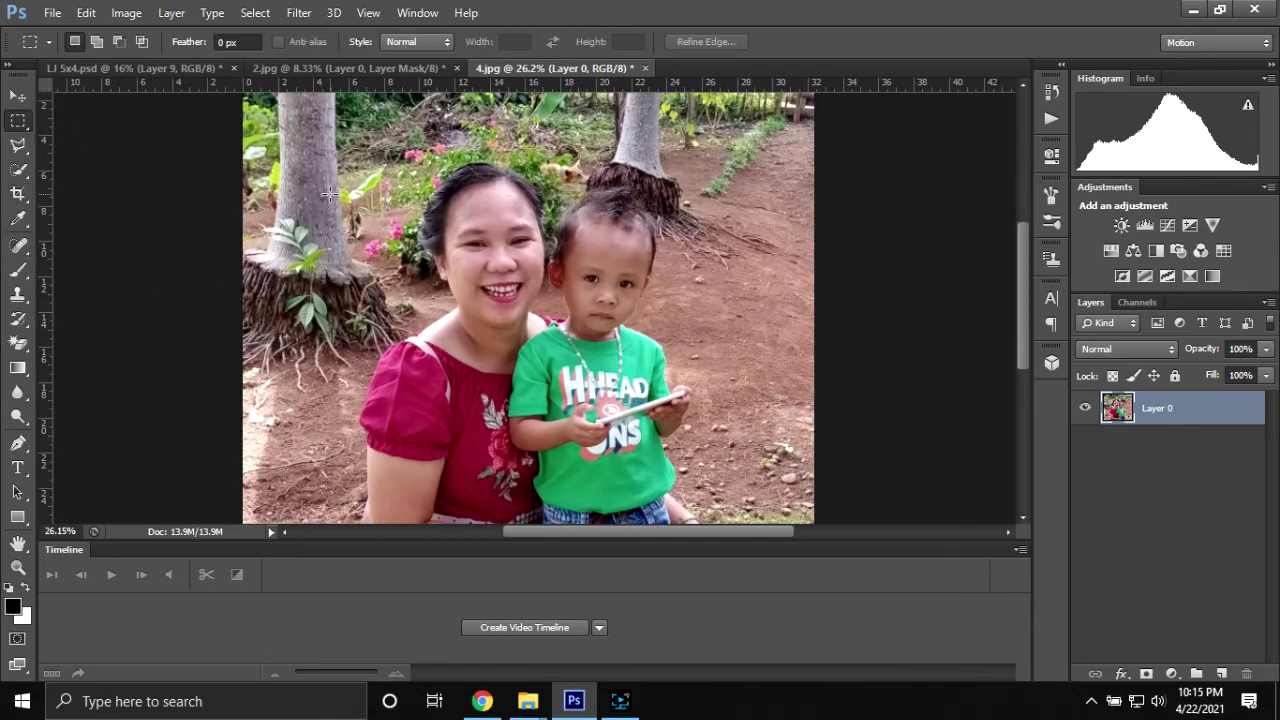
{"action": "scroll", "coordinate": [367, 248], "scroll_direction": "down", "scroll_amount": 1, "text": "alt"}
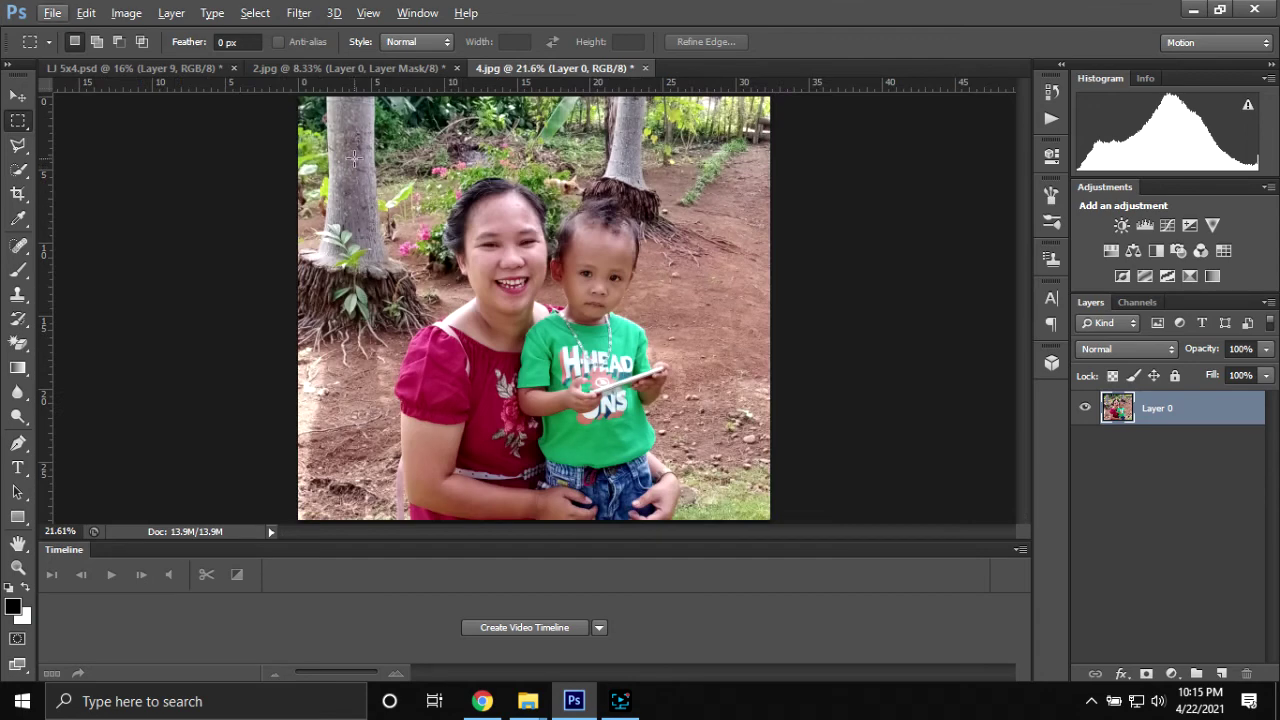
{"action": "key", "text": "v"}
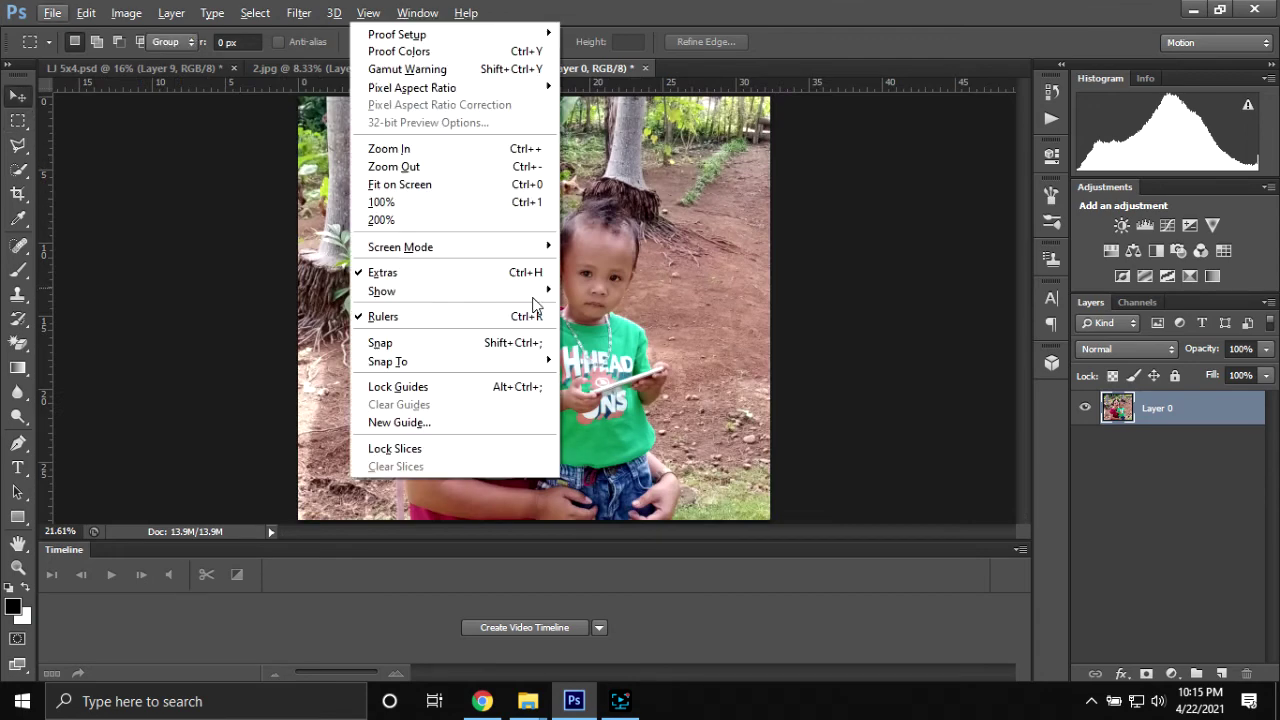
{"action": "key", "text": "Escape"}
{"action": "key", "text": "v"}
{"action": "mouse_move", "coordinate": [481, 232]}
{"action": "left_mouse_down"}
{"action": "mouse_move", "coordinate": [185, 66]}
{"action": "mouse_move", "coordinate": [470, 345]}
{"action": "mouse_move", "coordinate": [393, 357]}
{"action": "left_mouse_up"}
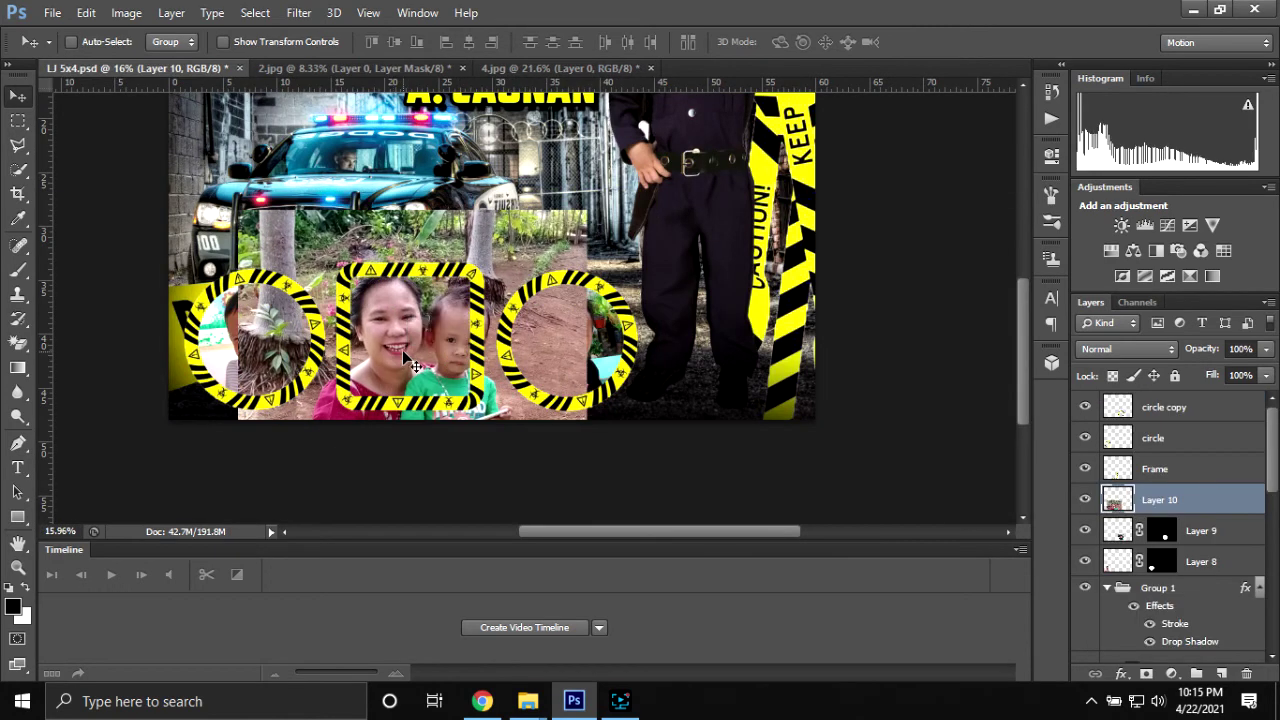
- Scale the placed mother-and-child photo (Layer 10) down to about 50%
{"action": "key", "text": "ctrl+t"}
{"action": "key", "text": "Return"}
{"action": "key", "text": "m"}
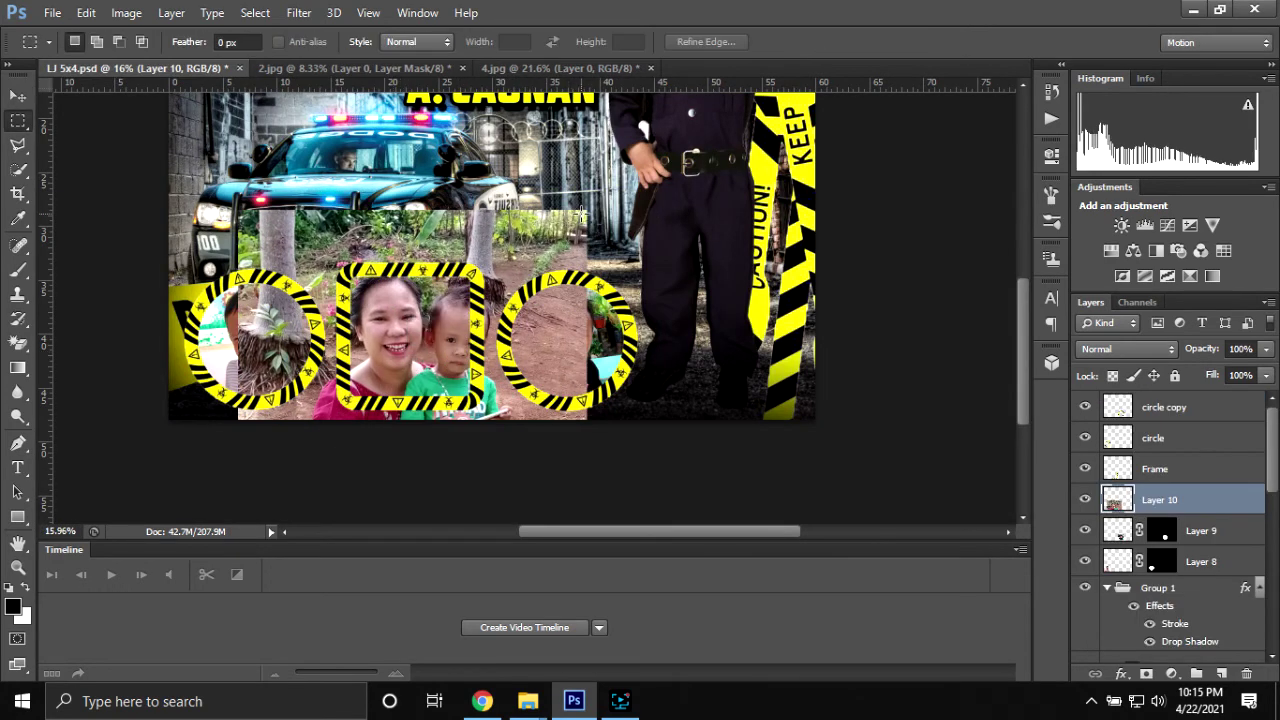
{"action": "key", "text": "ctrl+t"}
{"action": "left_click_drag", "start_coordinate": [588, 207], "coordinate": [462, 258]}
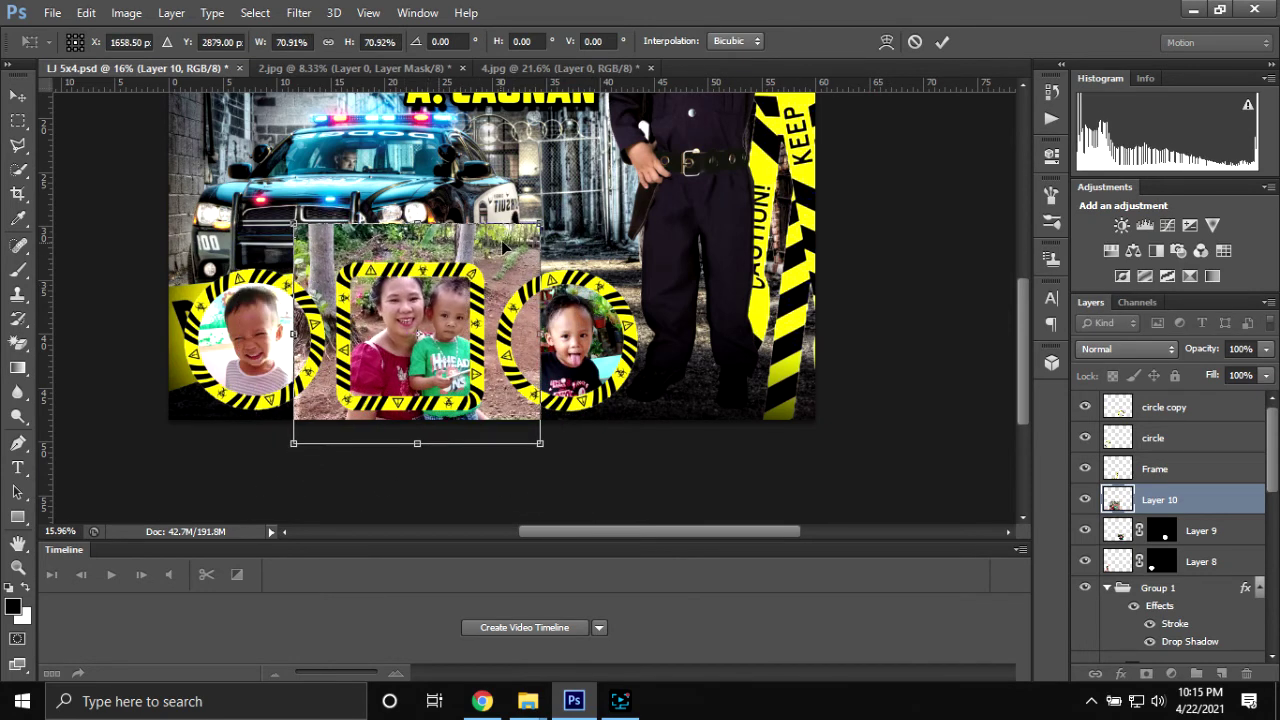
{"action": "left_click_drag", "start_coordinate": [537, 222], "coordinate": [464, 284]}
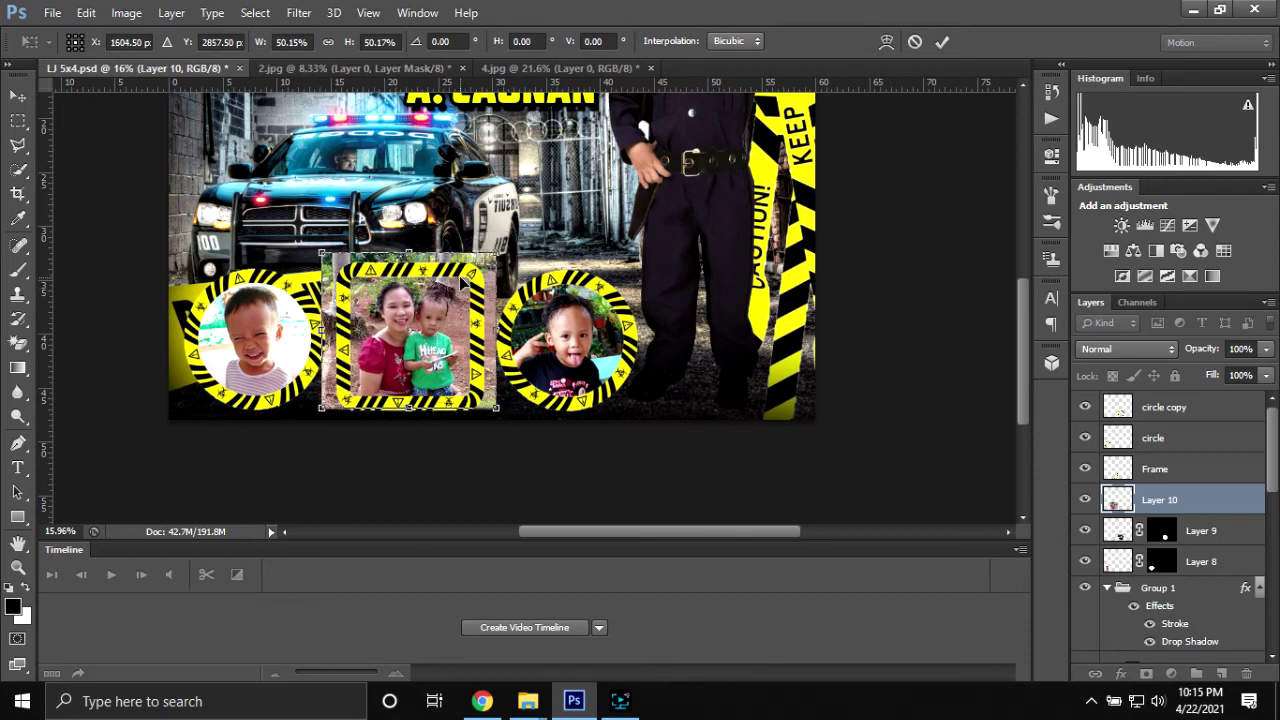
{"action": "left_click", "coordinate": [942, 42]}
{"action": "scroll", "coordinate": [400, 385], "scroll_direction": "up", "scroll_amount": 1}
{"action": "scroll", "coordinate": [400, 385], "scroll_direction": "up", "scroll_amount": 1}
{"action": "scroll", "coordinate": [400, 385], "scroll_direction": "up", "scroll_amount": 2}
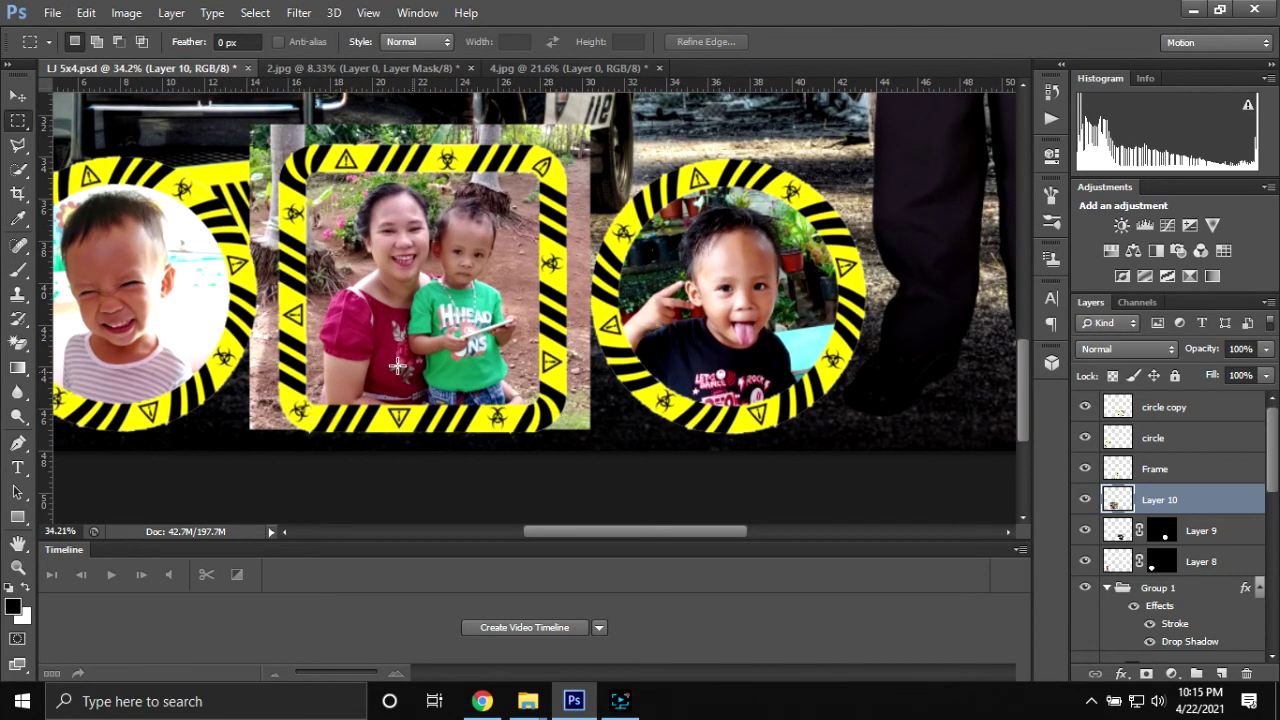
{"action": "scroll", "coordinate": [405, 340], "scroll_direction": "up", "scroll_amount": 1}
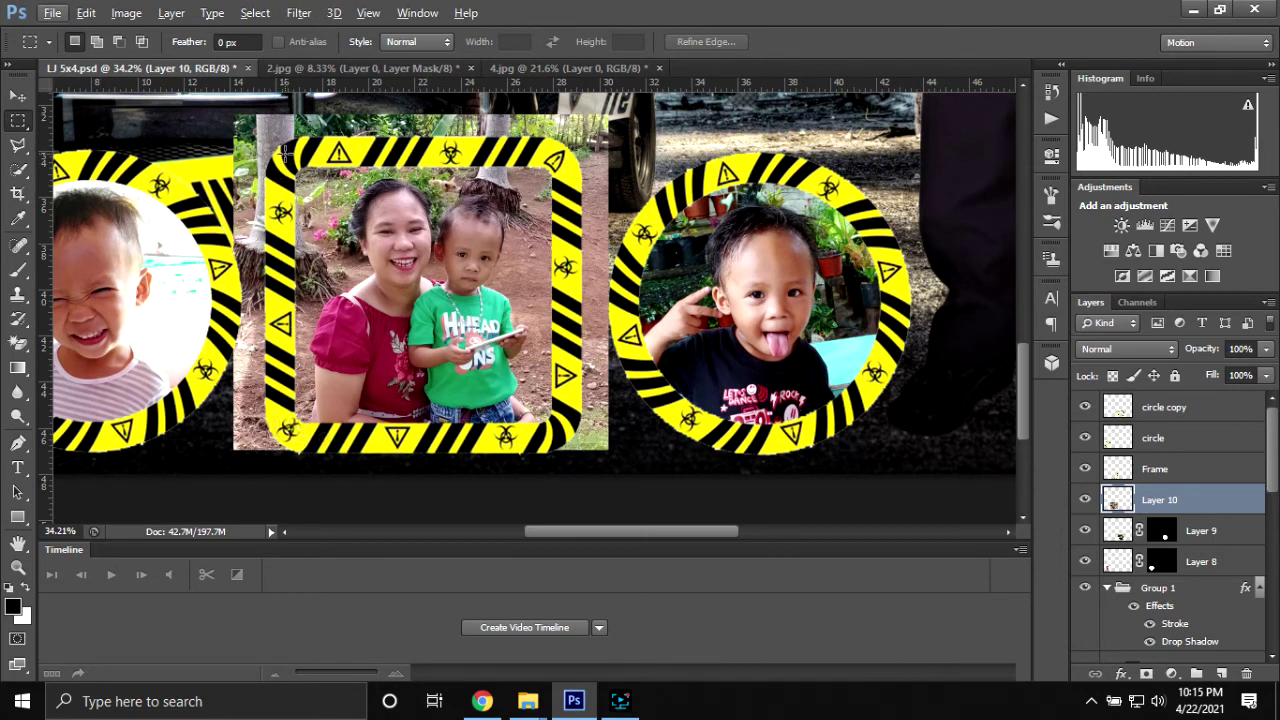
- Marquee the square frame area and add a layer mask to Layer 10
{"action": "left_click_drag", "start_coordinate": [285, 150], "coordinate": [566, 437]}
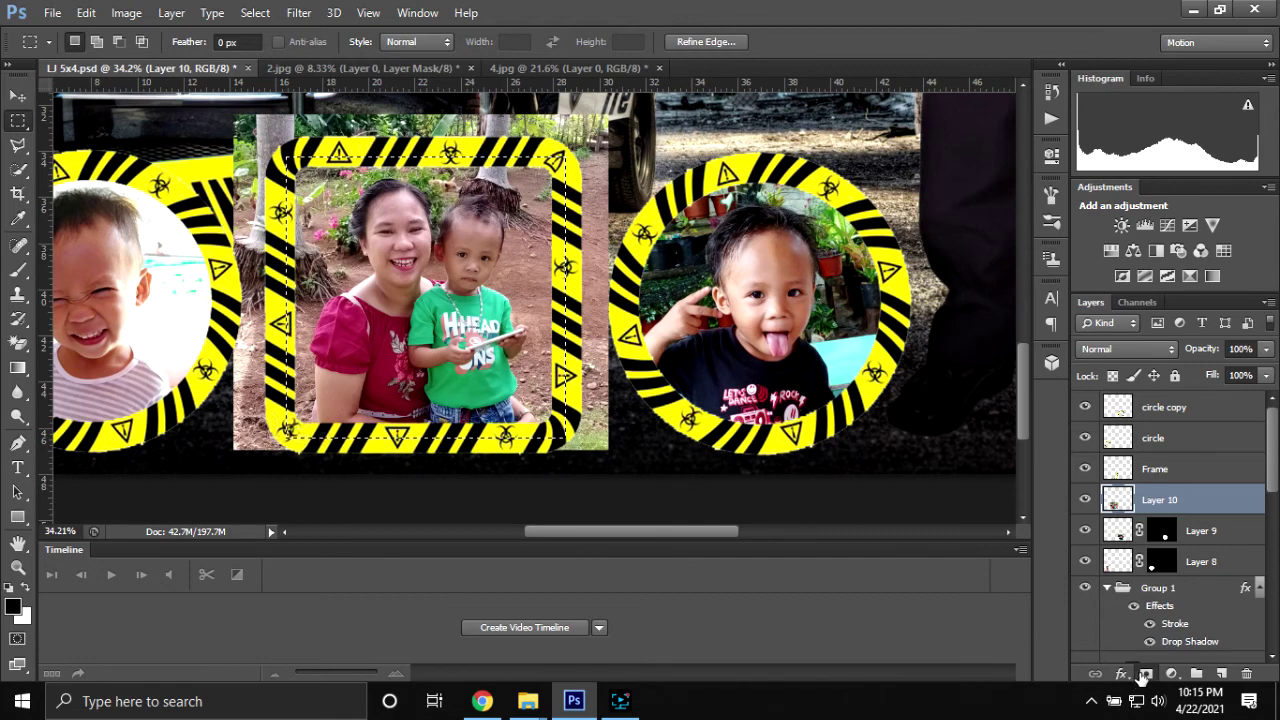
{"action": "left_click", "coordinate": [1143, 676]}
{"action": "scroll", "coordinate": [392, 358], "scroll_direction": "down", "scroll_amount": 2}
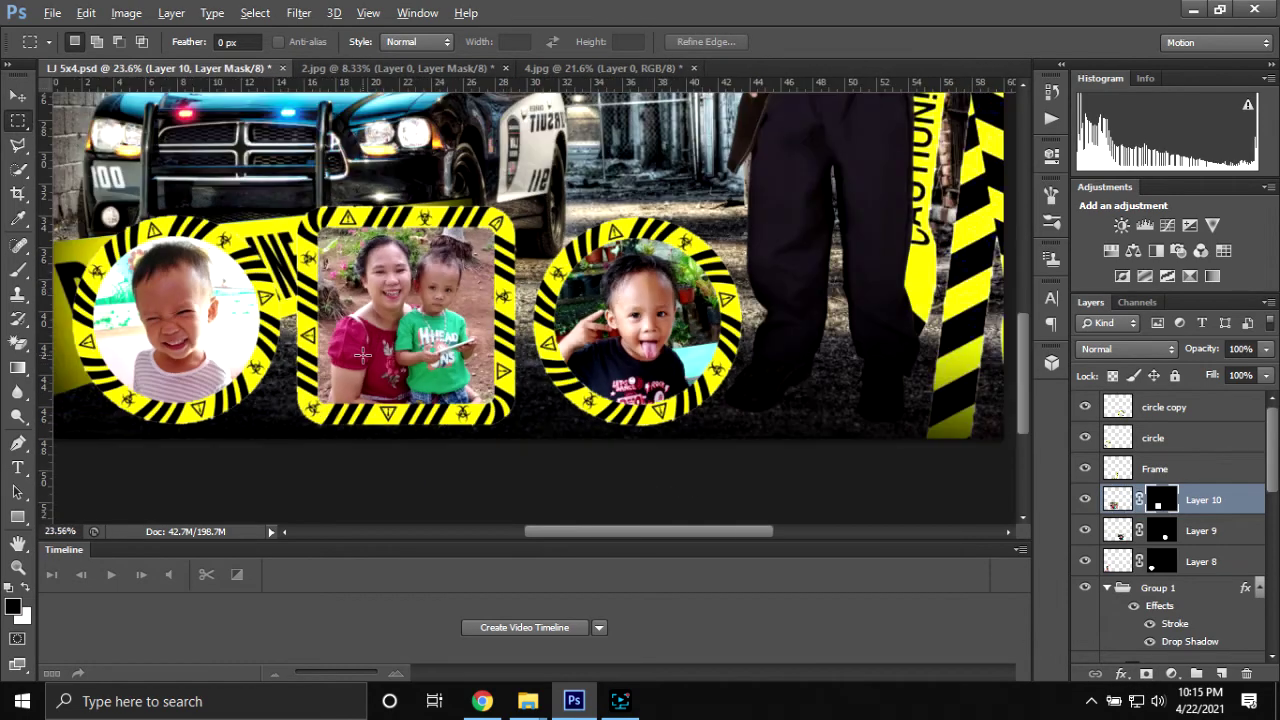
{"action": "scroll", "coordinate": [380, 362], "scroll_direction": "down", "scroll_amount": 2}
{"action": "scroll", "coordinate": [361, 370], "scroll_direction": "down", "scroll_amount": 2}
{"action": "scroll", "coordinate": [418, 414], "scroll_direction": "up", "scroll_amount": 1}
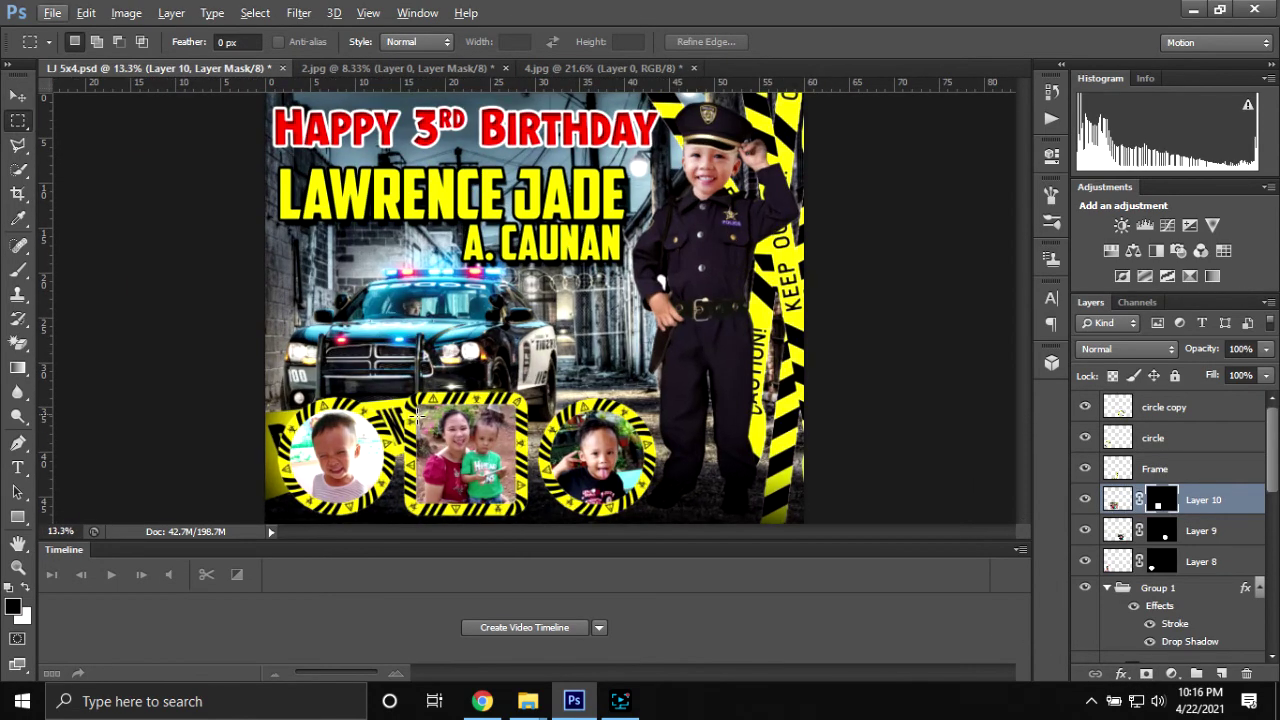
{"action": "scroll", "coordinate": [1168, 543], "scroll_direction": "down", "scroll_amount": 2}
{"action": "scroll", "coordinate": [1180, 580], "scroll_direction": "down", "scroll_amount": 2}
- Move the Layer 6 police tape above the frames and beneath Layer 1 copy
{"action": "scroll", "coordinate": [1192, 615], "scroll_direction": "down", "scroll_amount": 2}
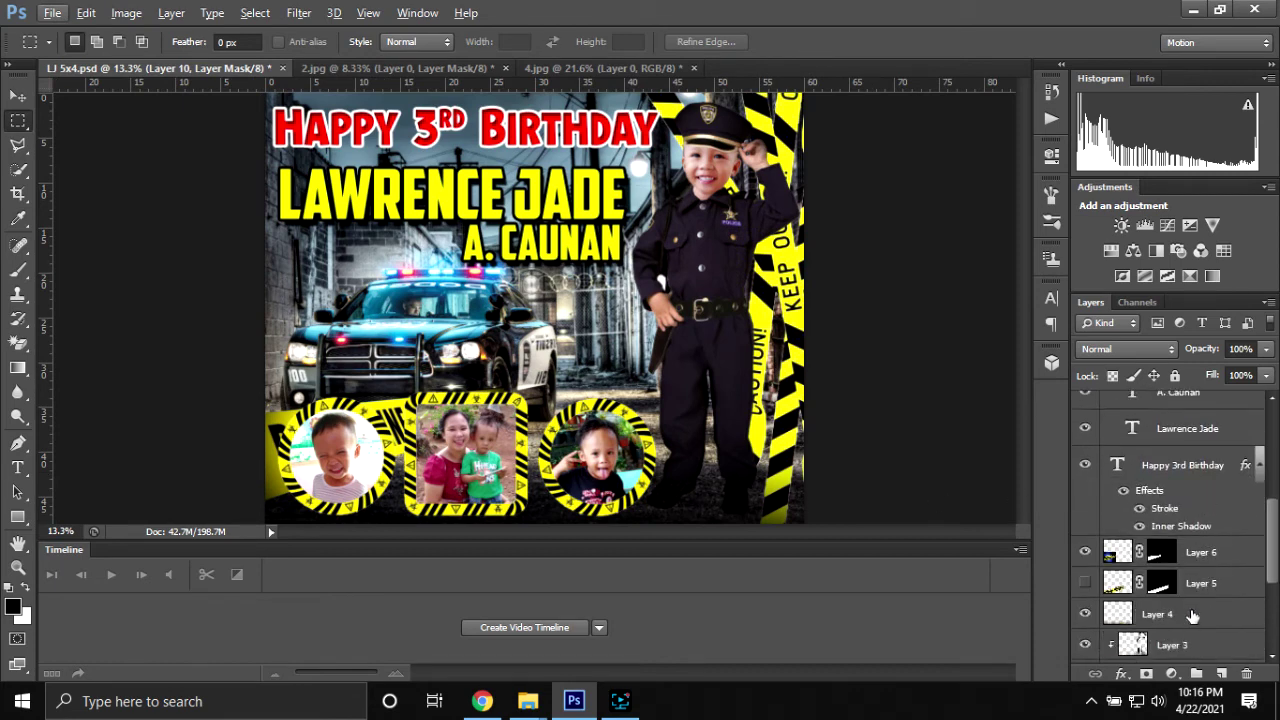
{"action": "left_click", "coordinate": [1210, 558]}
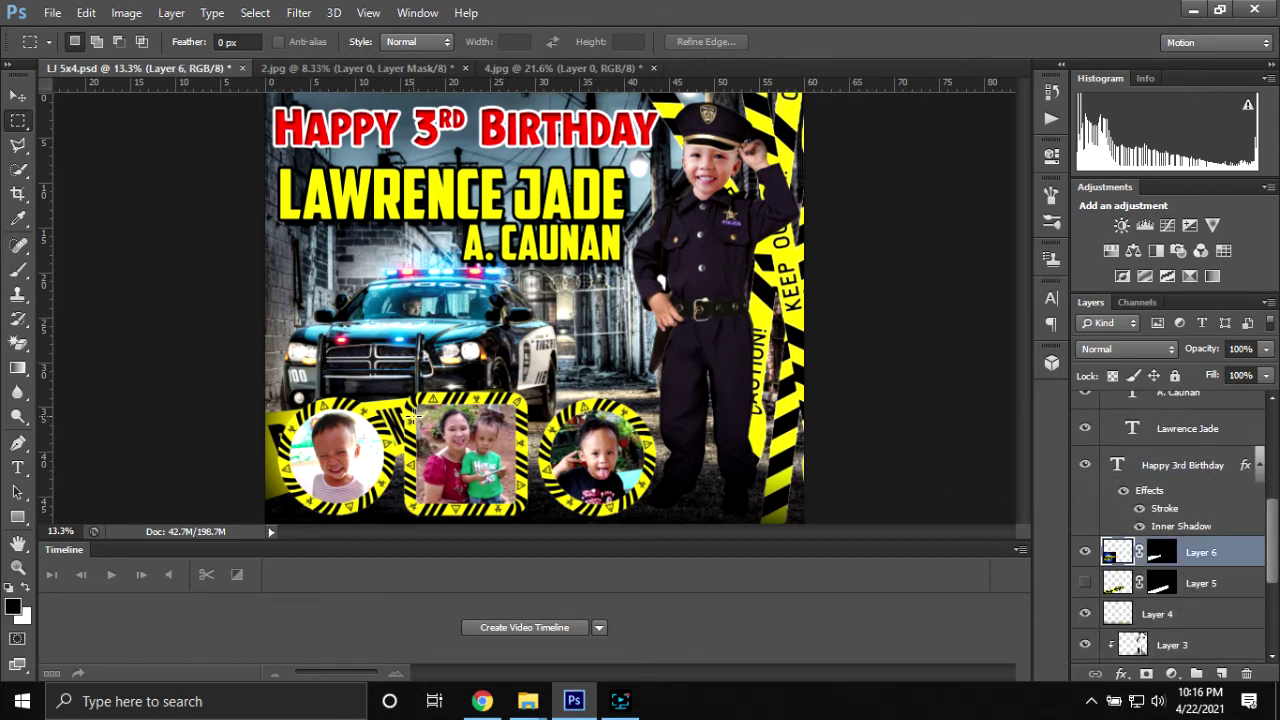
{"action": "key", "text": "v"}
{"action": "left_click_drag", "start_coordinate": [390, 447], "coordinate": [600, 375]}
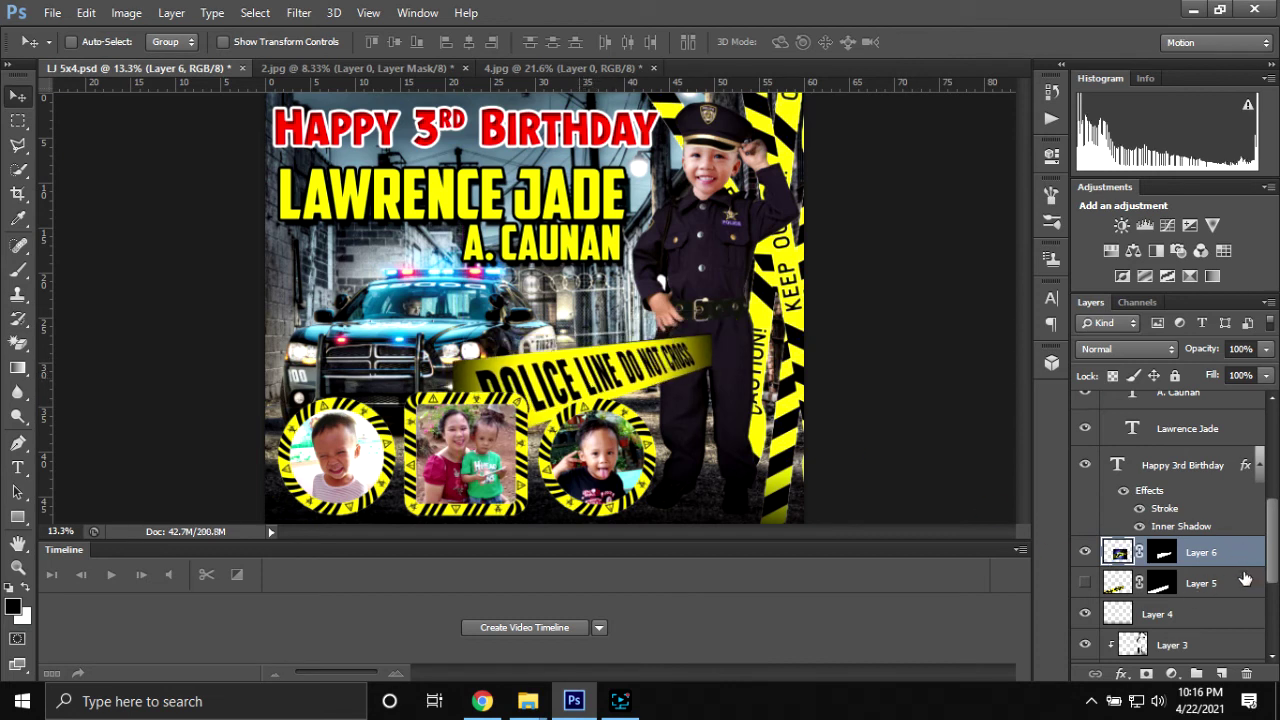
{"action": "scroll", "coordinate": [1245, 580], "scroll_direction": "down", "scroll_amount": 1}
{"action": "left_click_drag", "start_coordinate": [1241, 523], "coordinate": [1230, 590]}
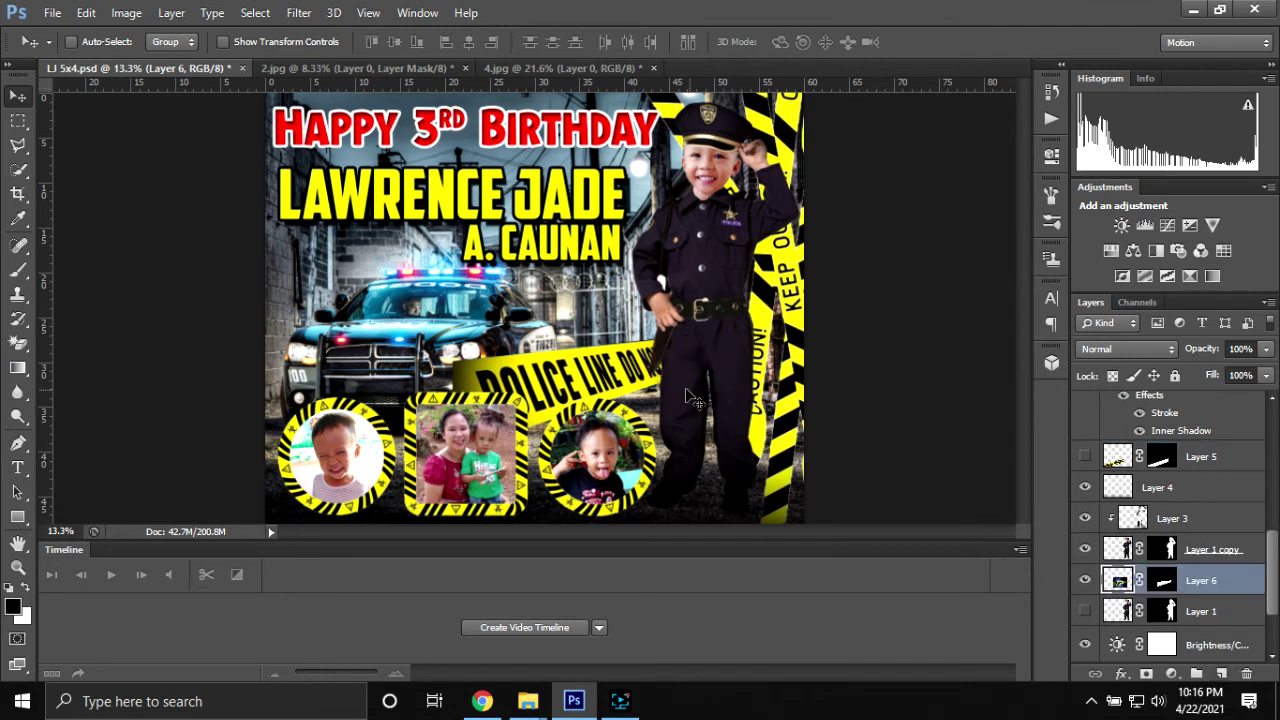
{"action": "left_click_drag", "start_coordinate": [617, 372], "coordinate": [580, 330]}
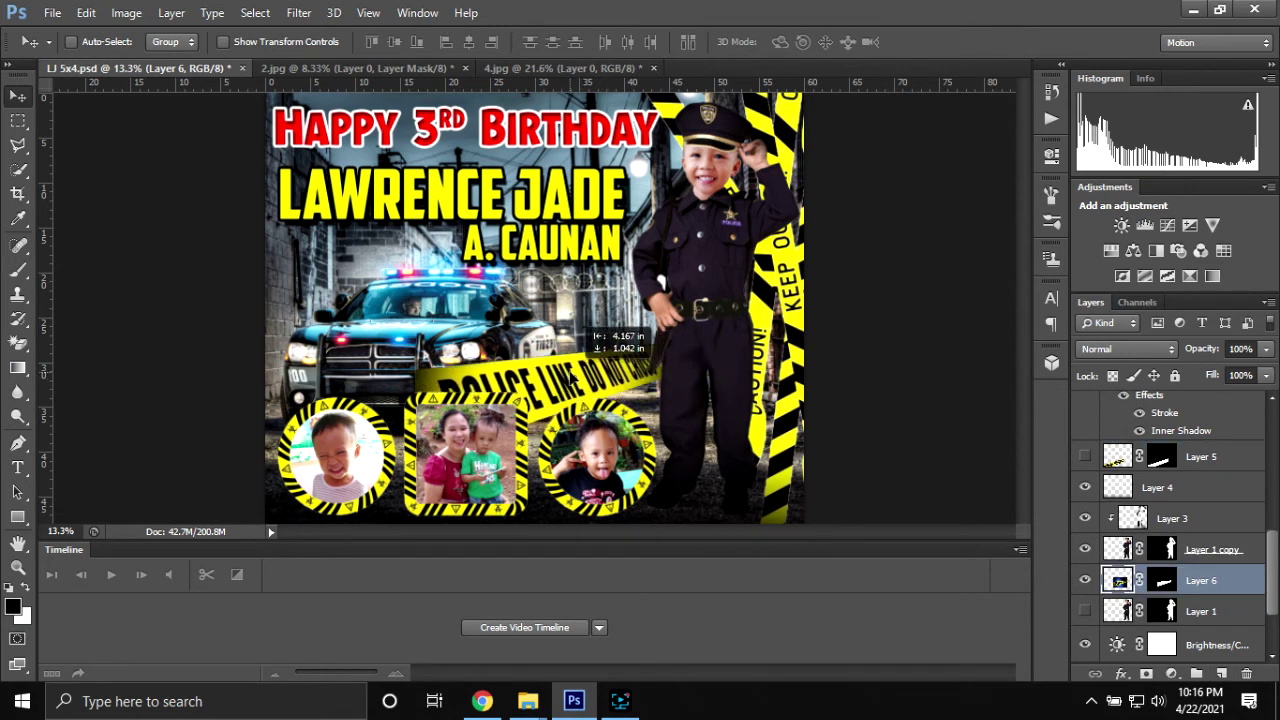
- Shrink the tape to about 83% and Alt-drag a duplicate to the lower left
{"action": "key", "text": "ctrl+t"}
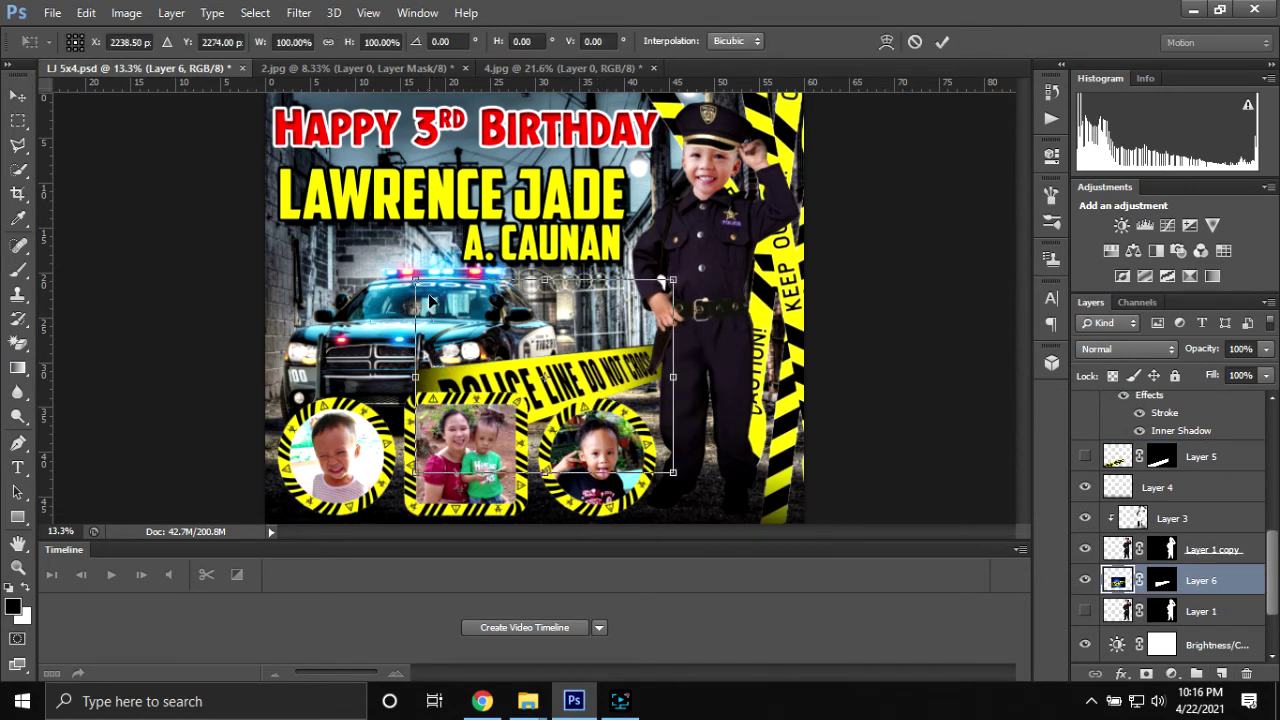
{"action": "left_click_drag", "start_coordinate": [416, 283], "coordinate": [462, 316]}
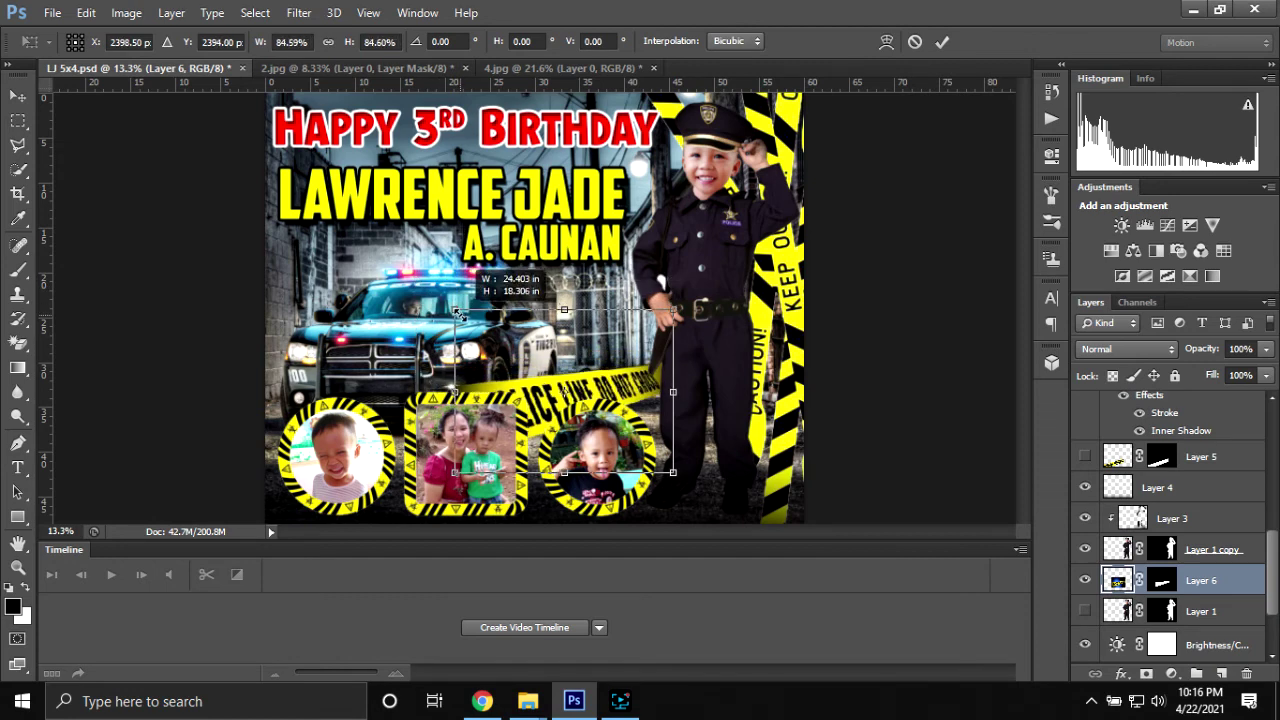
{"action": "left_click_drag", "start_coordinate": [504, 360], "coordinate": [503, 358]}
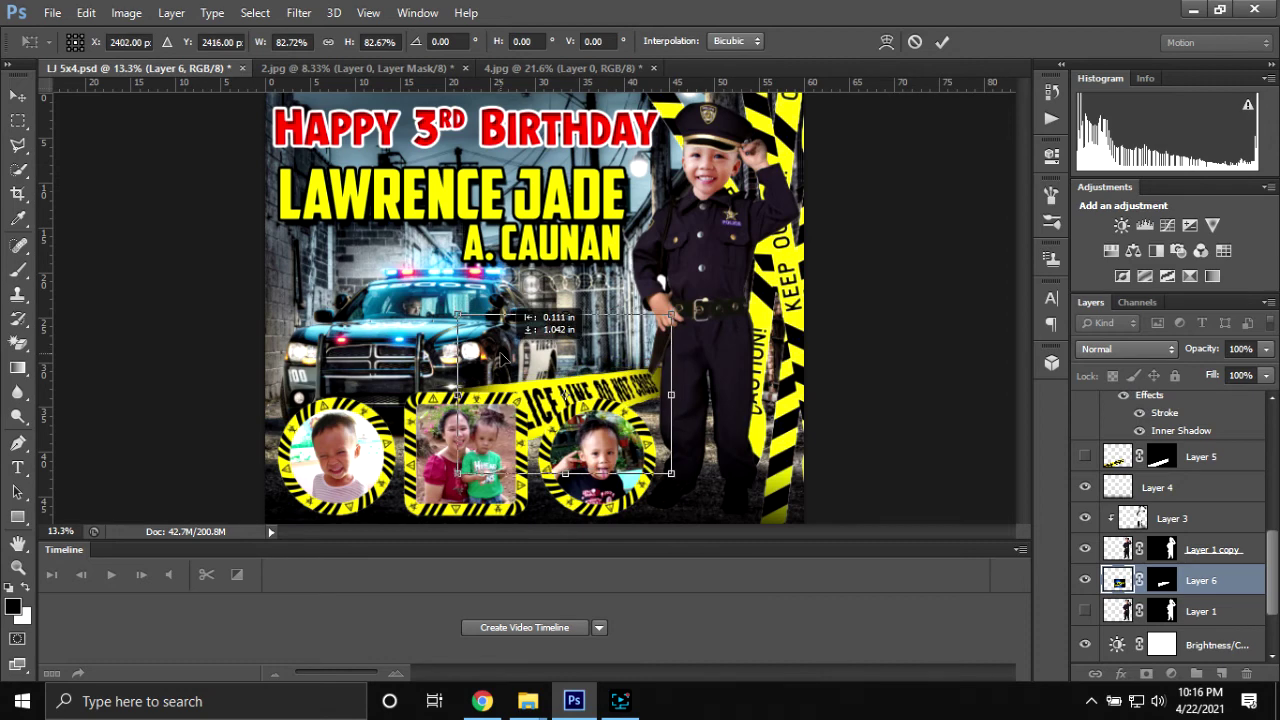
{"action": "key", "text": "Return"}
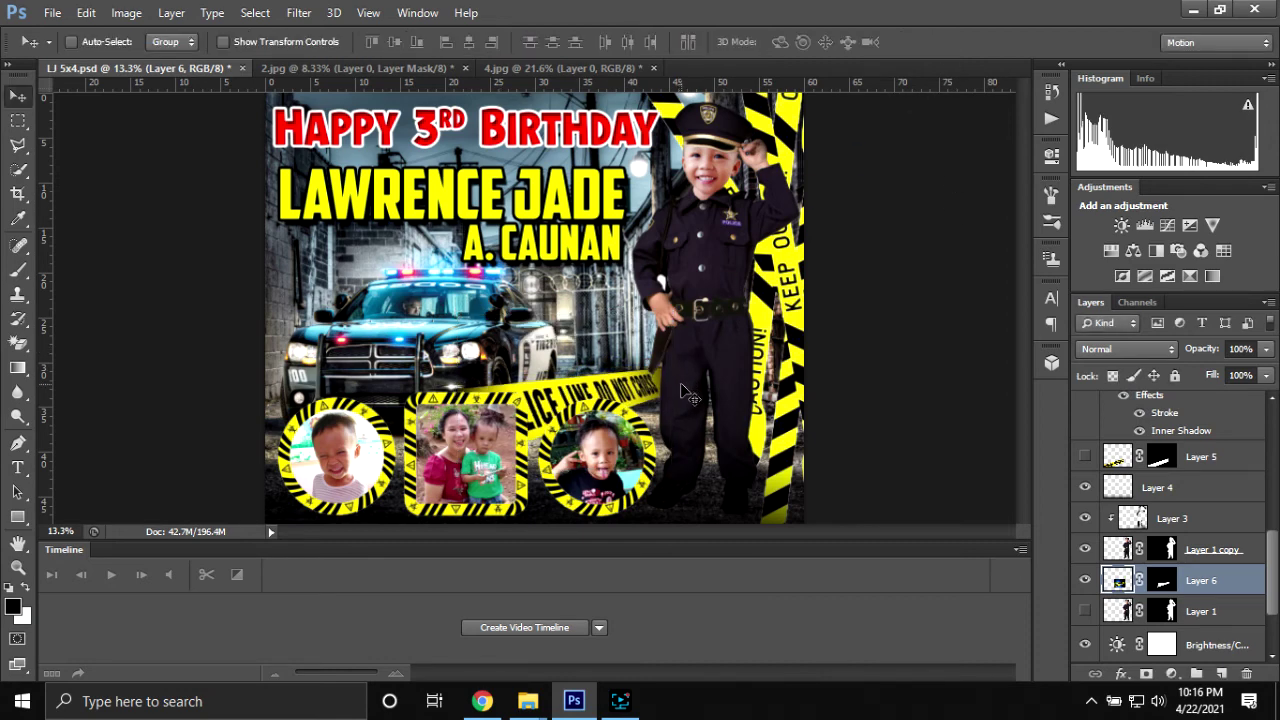
{"action": "mouse_move", "coordinate": [683, 392]}
{"action": "left_mouse_down", "text": "alt"}
{"action": "mouse_move", "coordinate": [350, 461]}
{"action": "mouse_move", "coordinate": [398, 470]}
{"action": "left_mouse_up", "text": "alt"}
- Enlarge the Layer 6 copy tape to 171%, tilt it, and place it beneath Layer 6
{"action": "key", "text": "ctrl+t"}
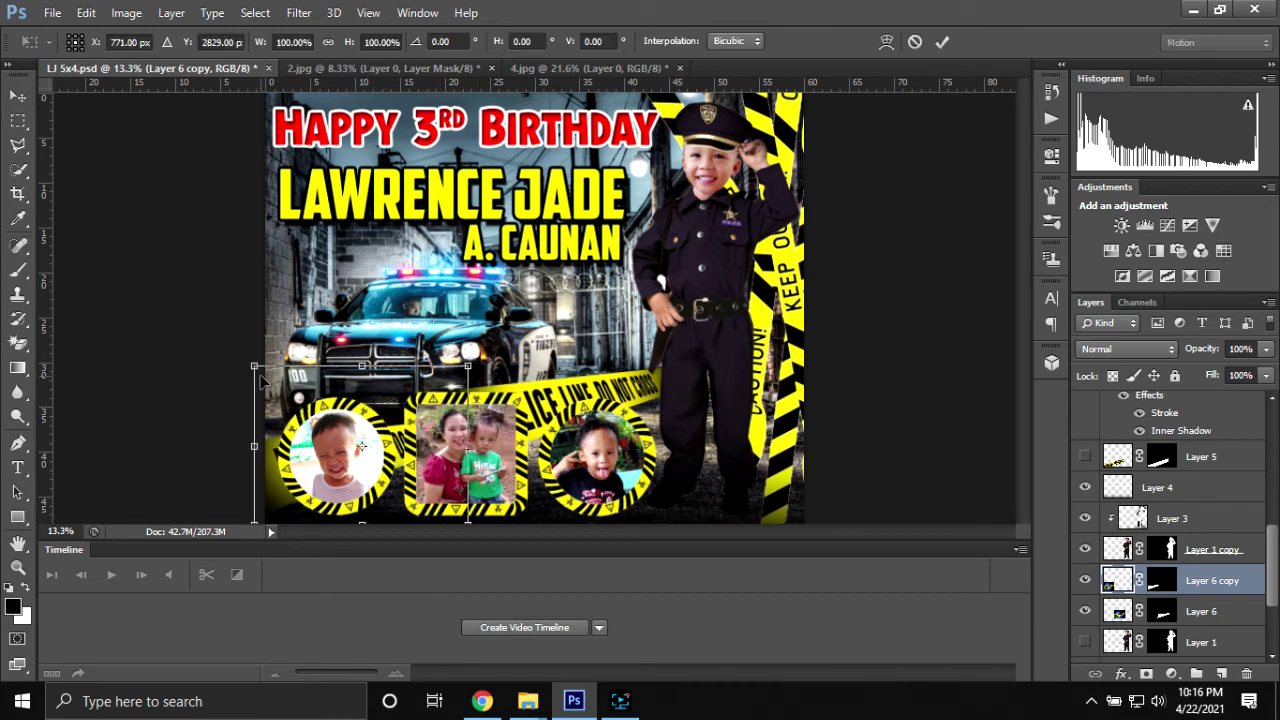
{"action": "mouse_move", "coordinate": [256, 367]}
{"action": "left_mouse_down"}
{"action": "mouse_move", "coordinate": [166, 353]}
{"action": "mouse_move", "coordinate": [212, 378]}
{"action": "left_mouse_up"}
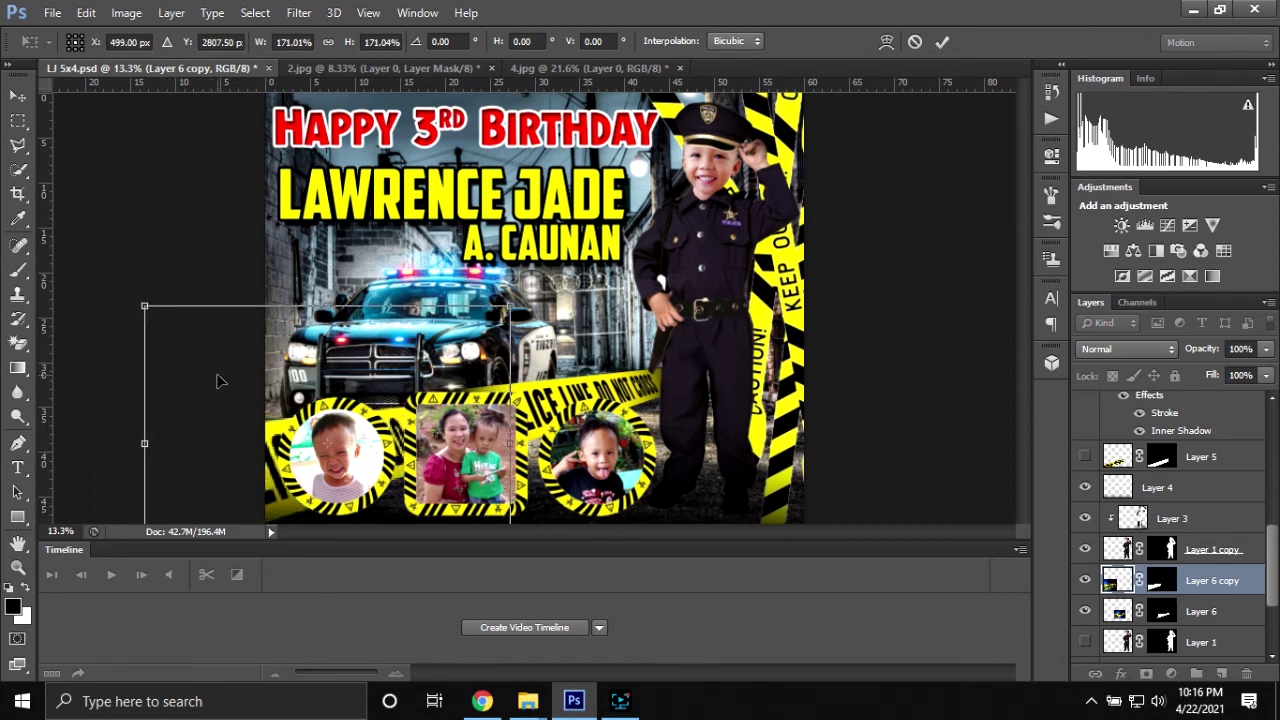
{"action": "left_click_drag", "start_coordinate": [220, 380], "coordinate": [223, 372]}
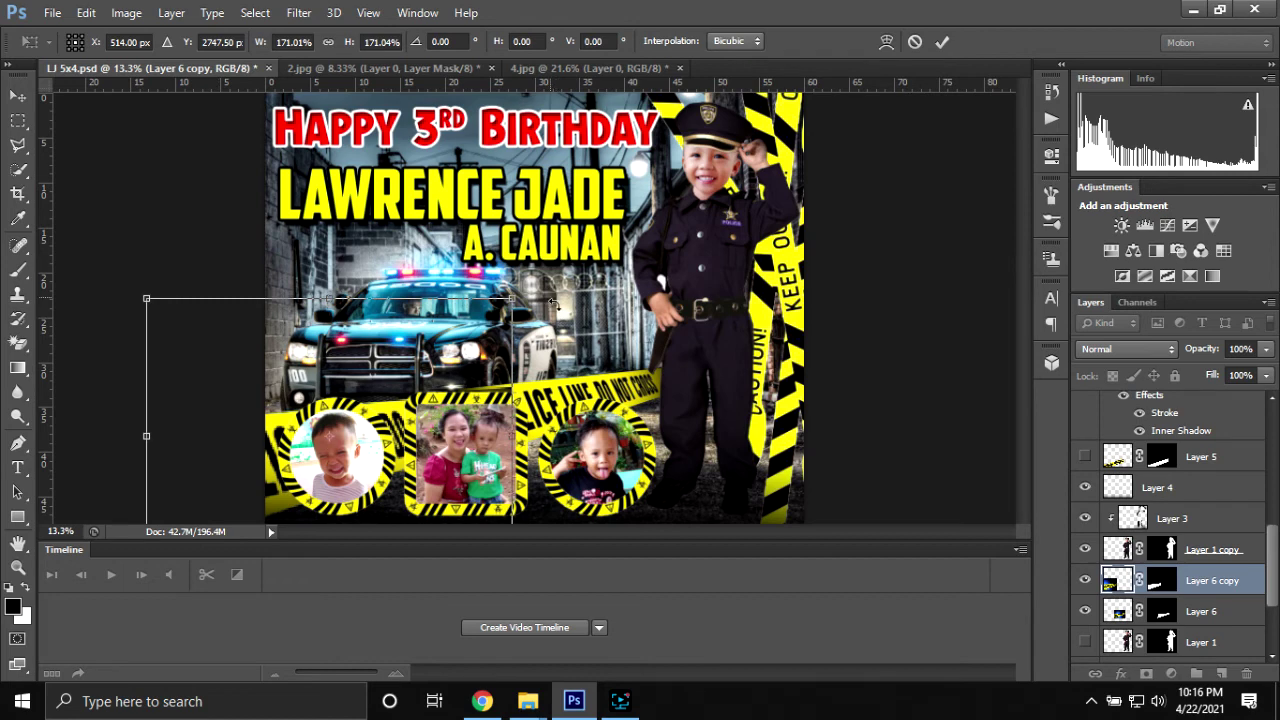
{"action": "mouse_move", "coordinate": [552, 302]}
{"action": "left_mouse_down"}
{"action": "mouse_move", "coordinate": [522, 299]}
{"action": "mouse_move", "coordinate": [533, 289]}
{"action": "left_mouse_up"}
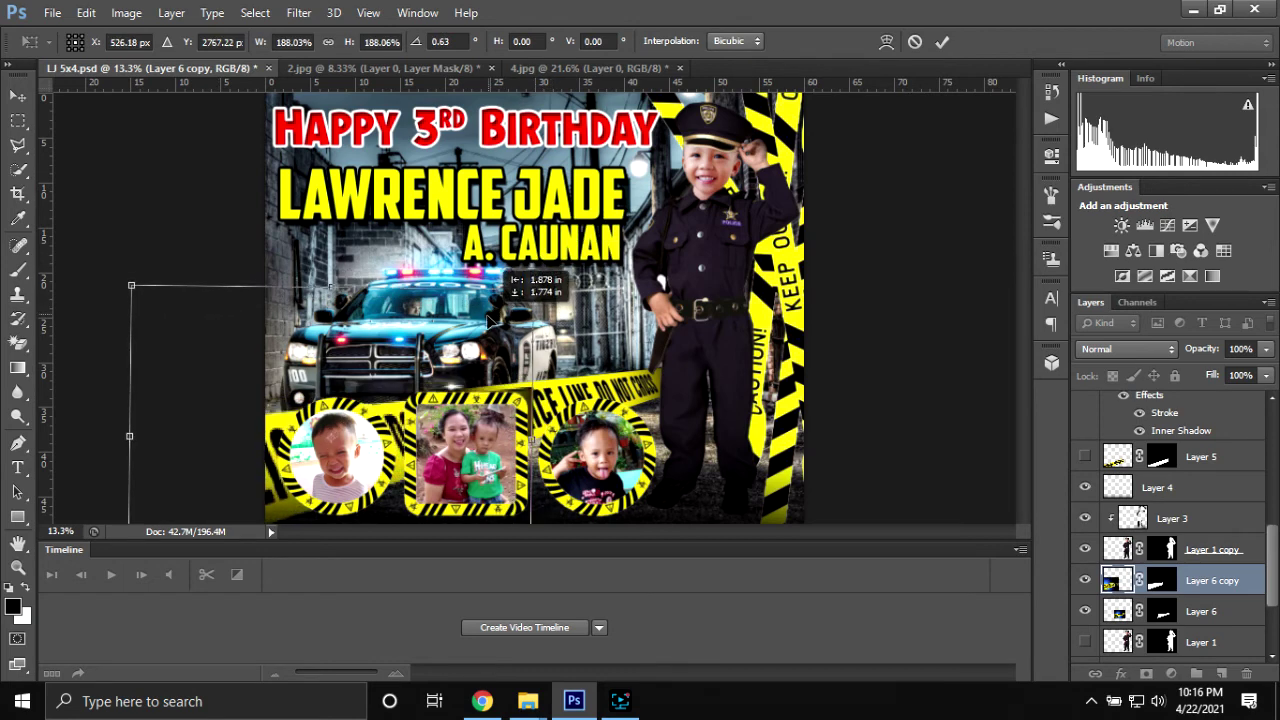
{"action": "left_click", "coordinate": [941, 43]}
{"action": "left_click_drag", "start_coordinate": [1240, 588], "coordinate": [1212, 625]}
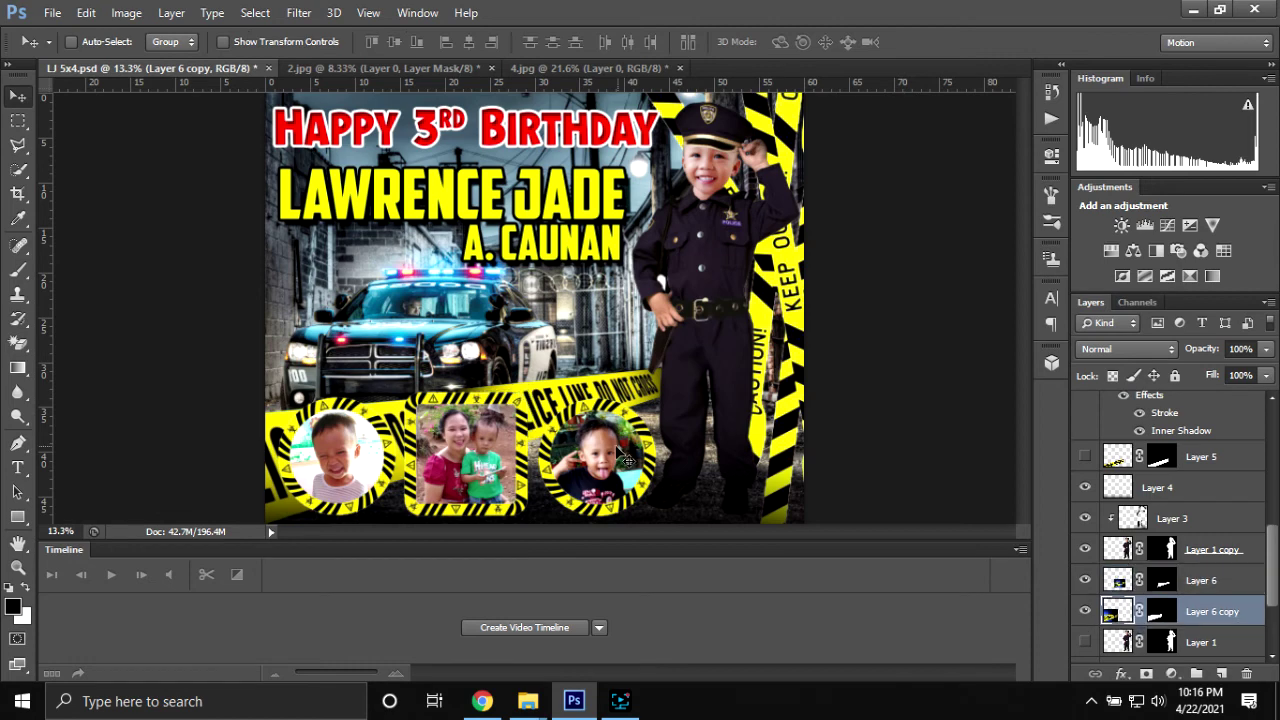
- Rescale the tape copy to about 107% with a 1.92° tilt
{"action": "key", "text": "ctrl+t"}
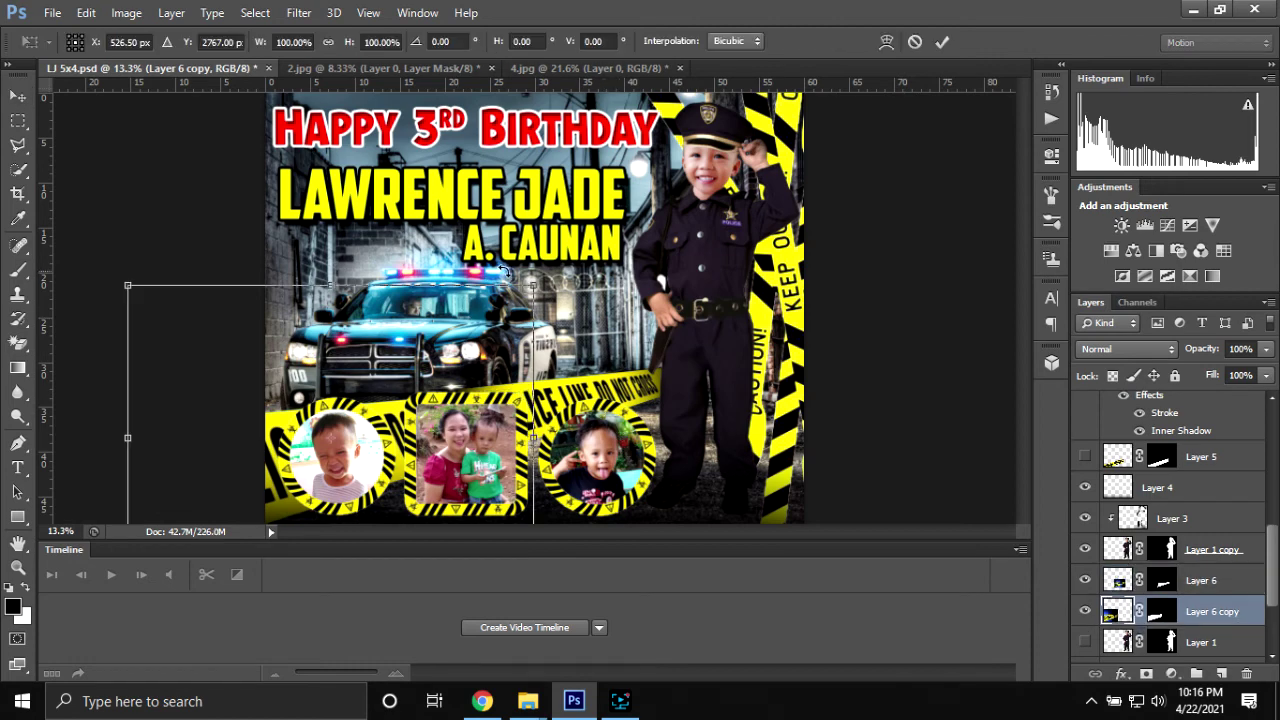
{"action": "left_click_drag", "start_coordinate": [534, 292], "coordinate": [592, 253]}
{"action": "left_click_drag", "start_coordinate": [486, 322], "coordinate": [483, 320]}
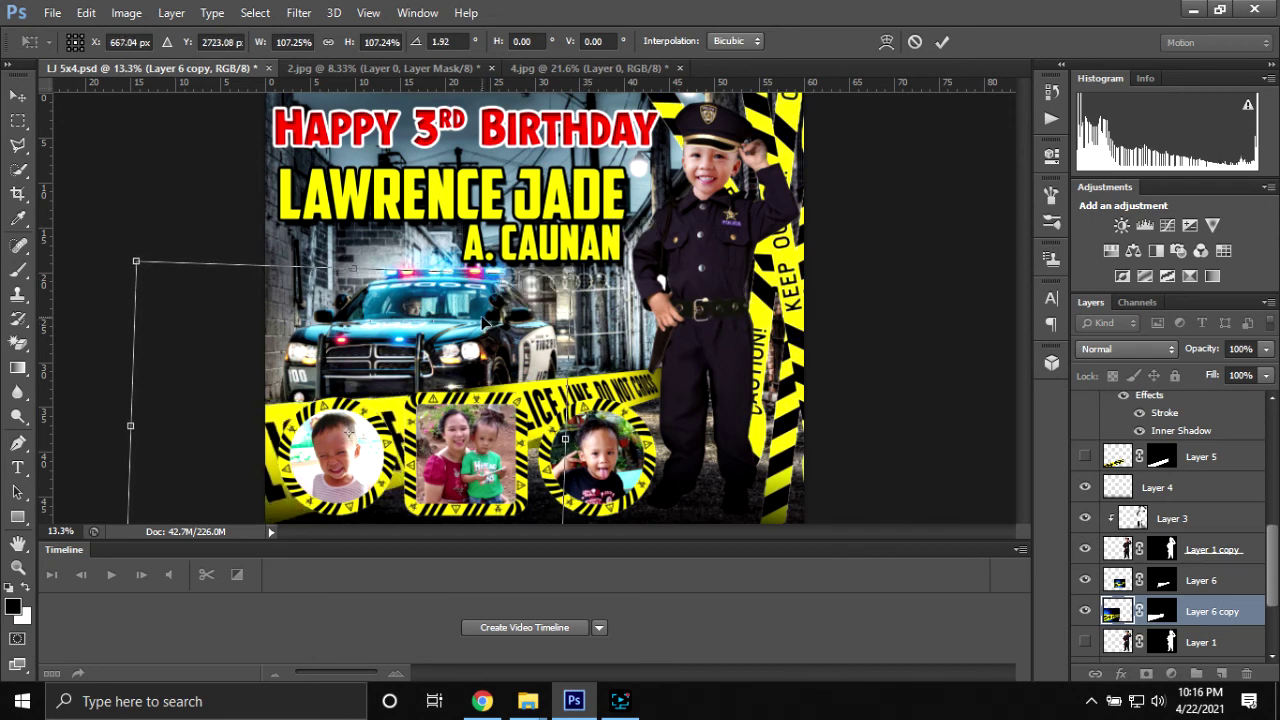
{"action": "left_click", "coordinate": [941, 46]}
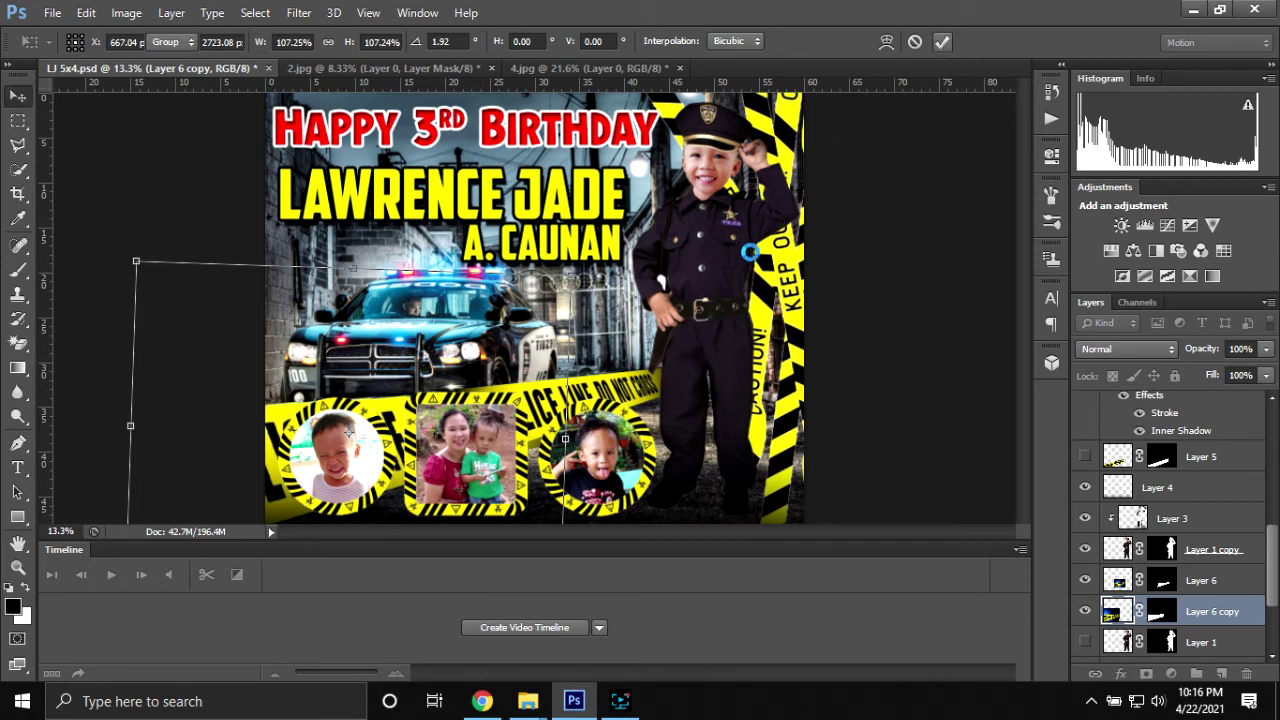
- Group Layers 8, 9, 10, Frame, circle and circle copy into an expanded Group 2
{"action": "scroll", "coordinate": [1221, 498], "scroll_direction": "up", "scroll_amount": 3}
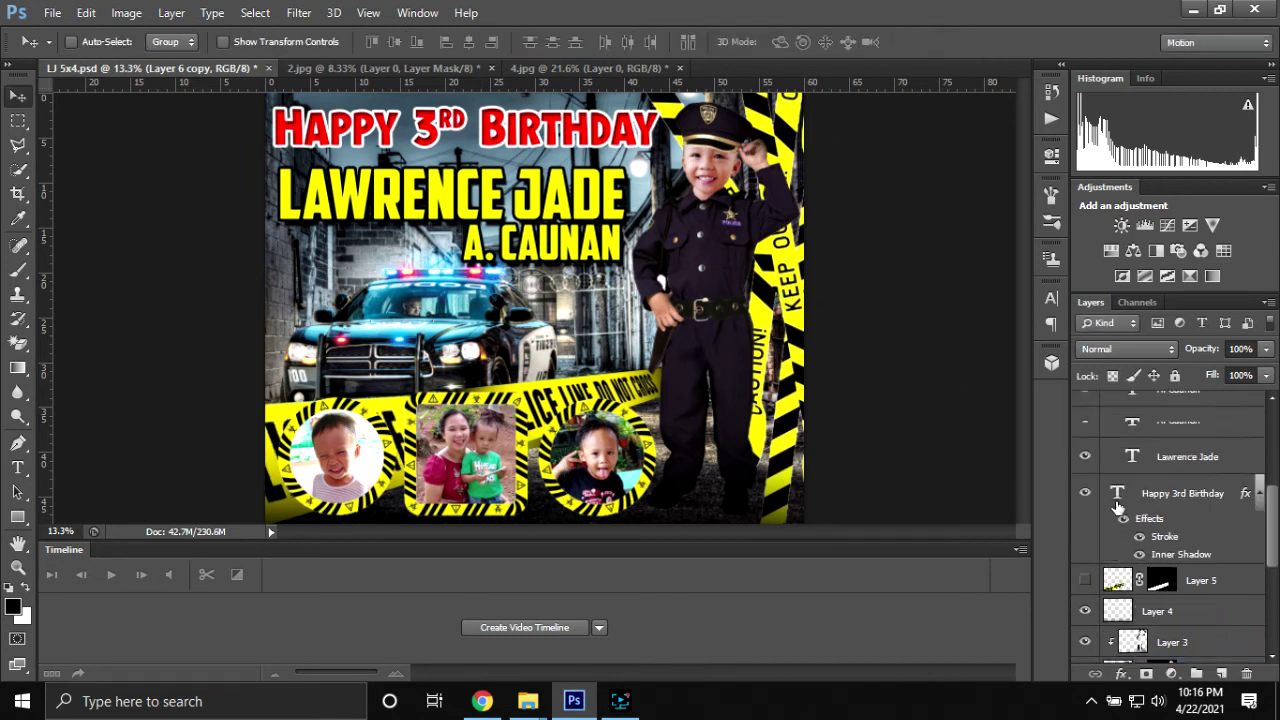
{"action": "scroll", "coordinate": [1200, 502], "scroll_direction": "up", "scroll_amount": 3}
{"action": "scroll", "coordinate": [1175, 507], "scroll_direction": "up", "scroll_amount": 3}
{"action": "left_click", "coordinate": [1245, 505]}
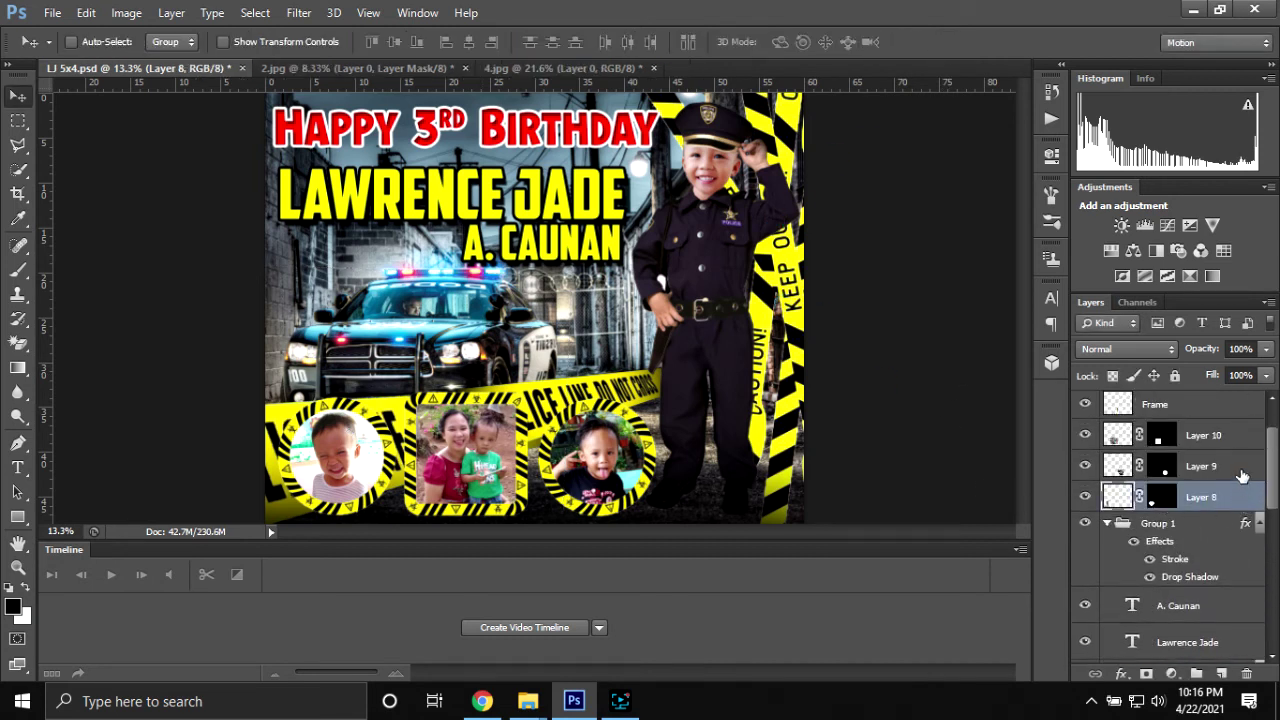
{"action": "scroll", "coordinate": [1241, 476], "scroll_direction": "up", "scroll_amount": 2}
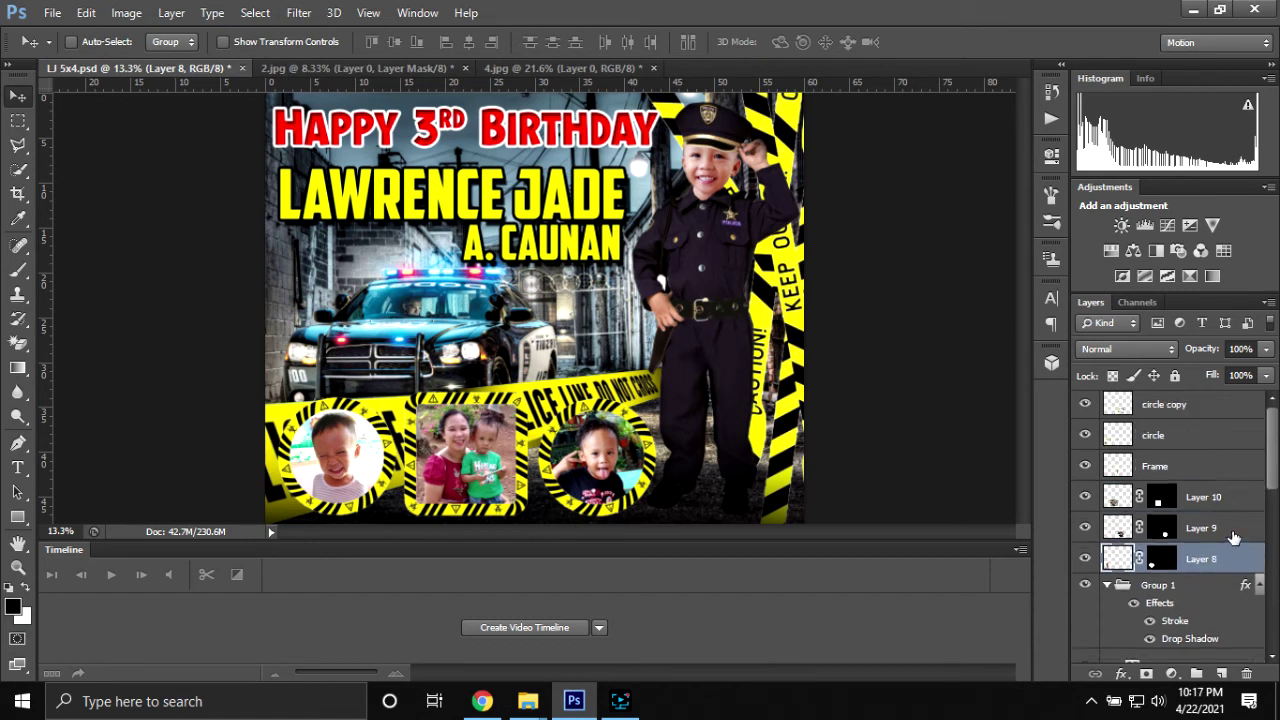
{"action": "left_click", "coordinate": [1233, 530], "text": "shift"}
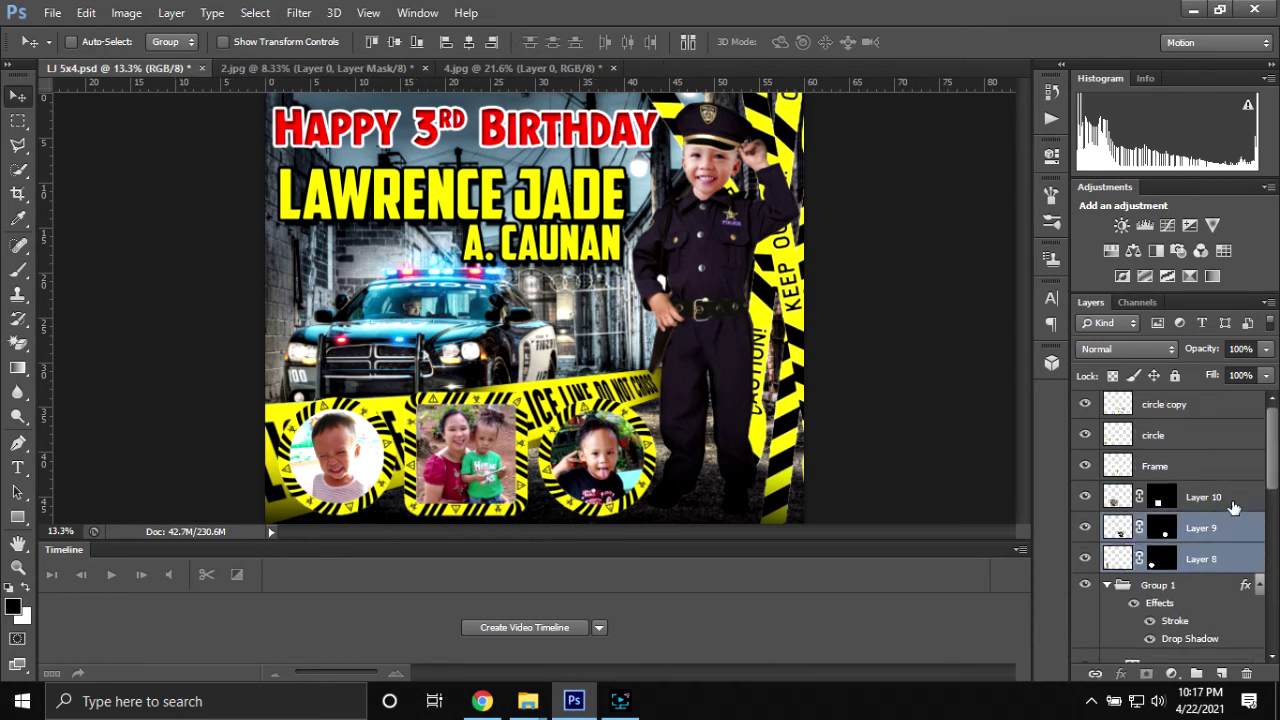
{"action": "left_click", "coordinate": [1230, 497], "text": "shift"}
{"action": "left_click", "coordinate": [1195, 466], "text": "shift"}
{"action": "left_click", "coordinate": [1190, 435], "text": "shift"}
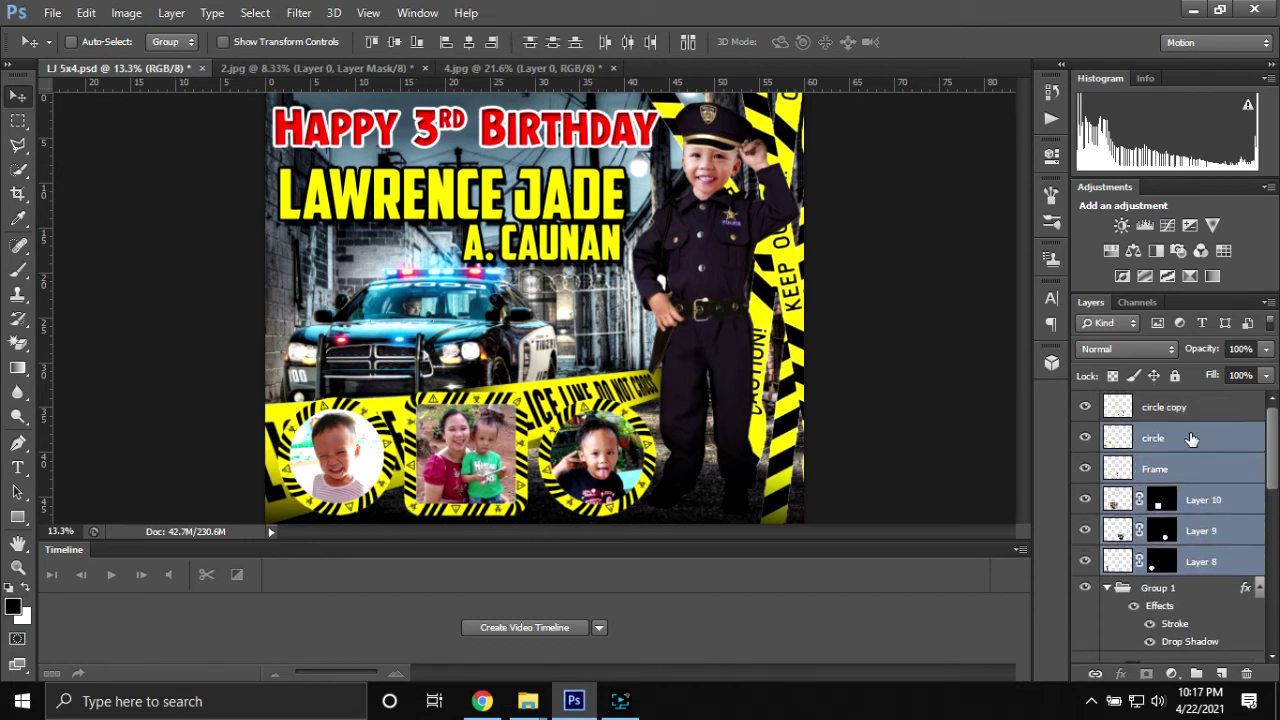
{"action": "left_click", "coordinate": [1202, 416], "text": "shift"}
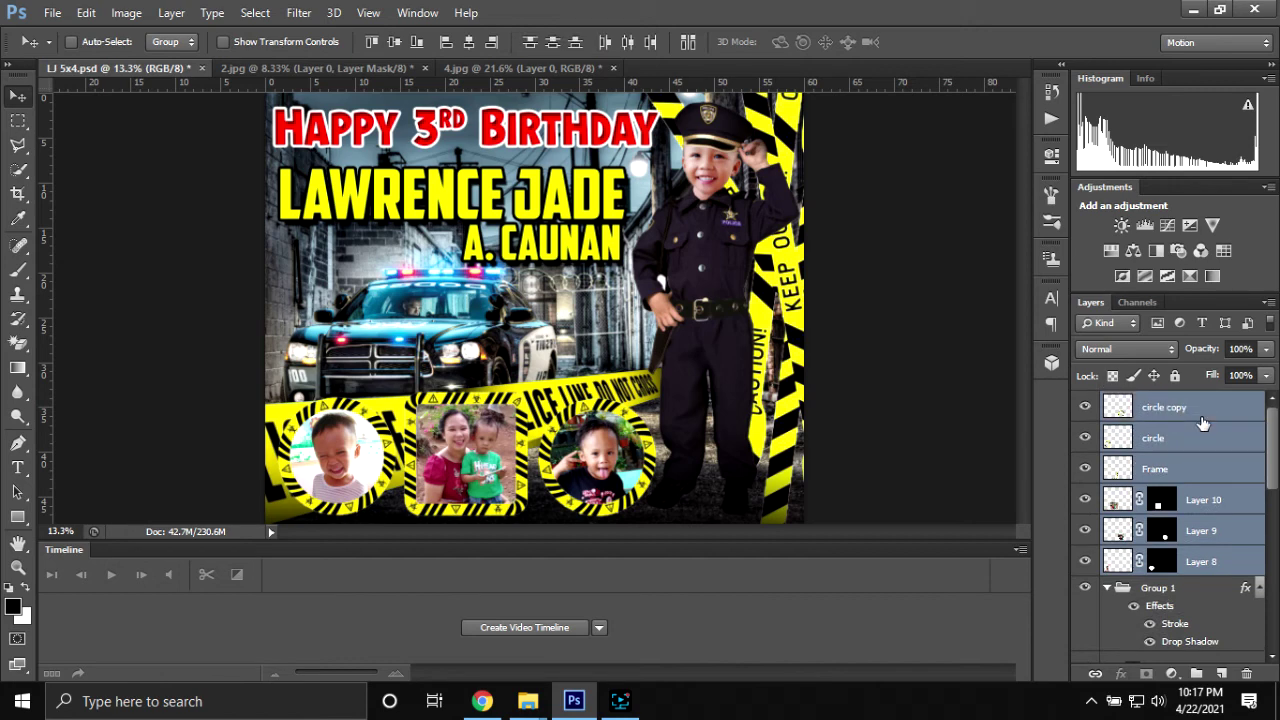
{"action": "key", "text": "ctrl+g"}
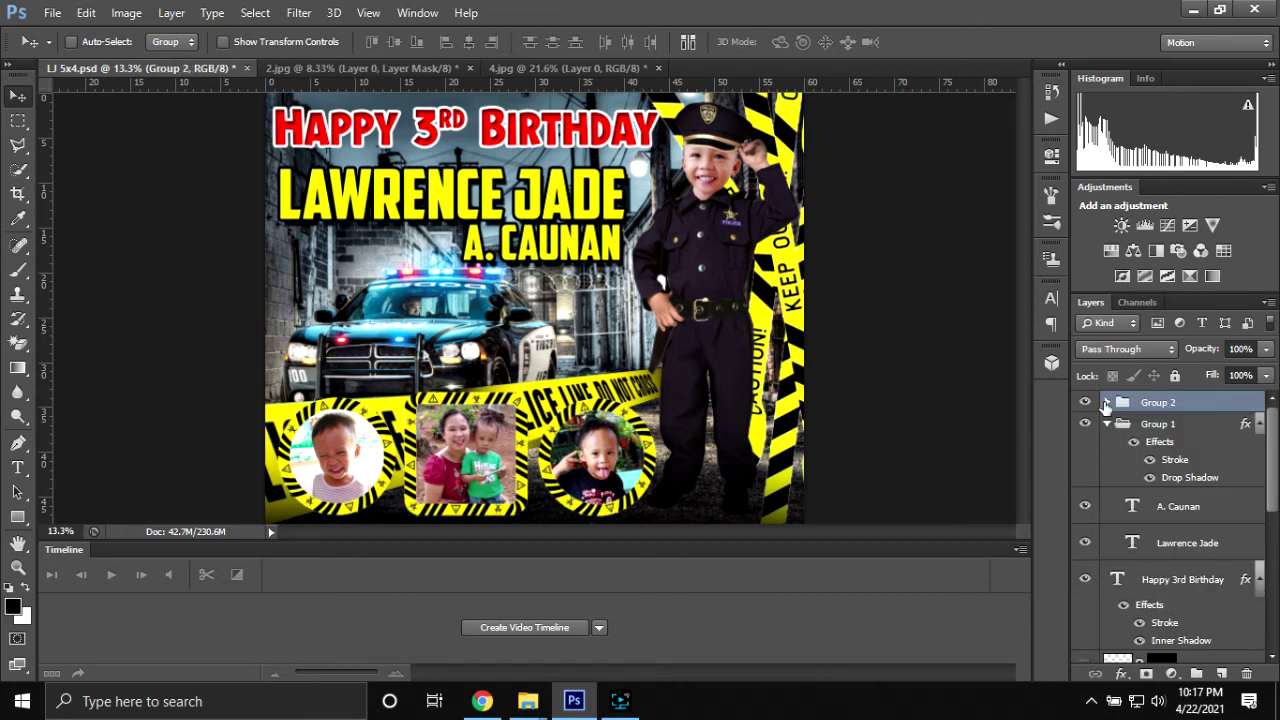
{"action": "left_click", "coordinate": [1105, 402]}
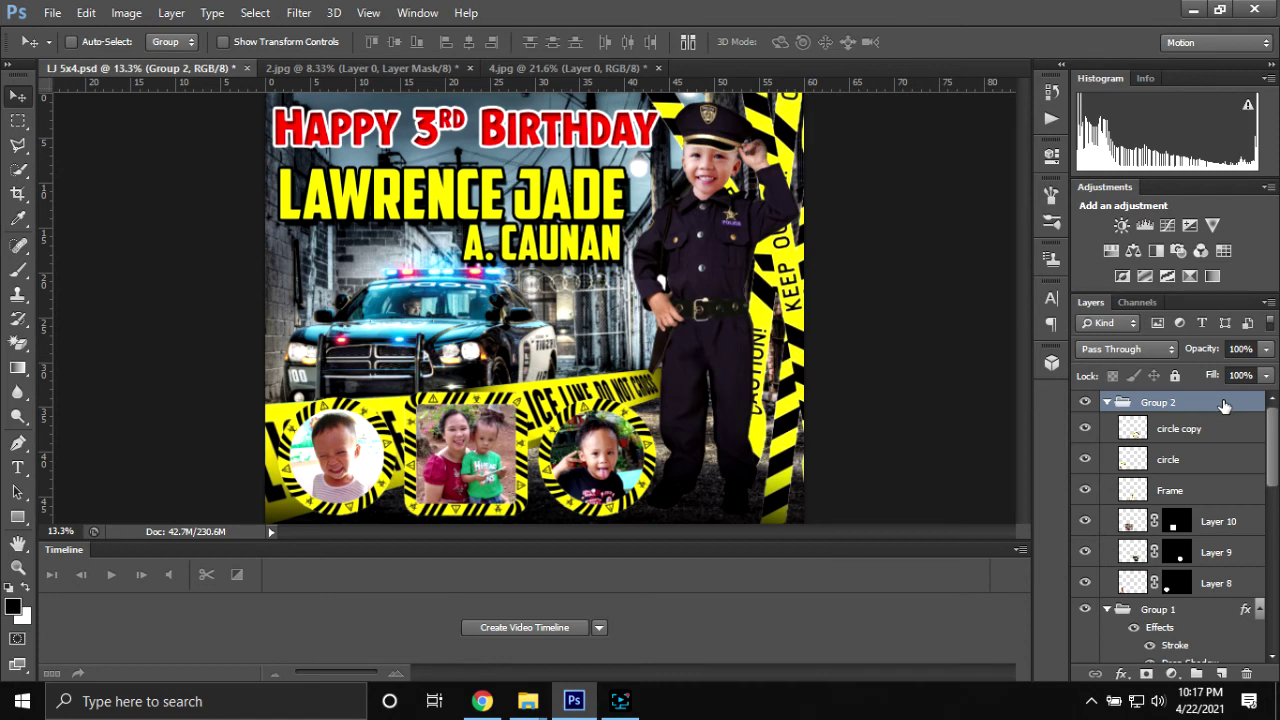
{"action": "double_click", "coordinate": [1224, 404]}
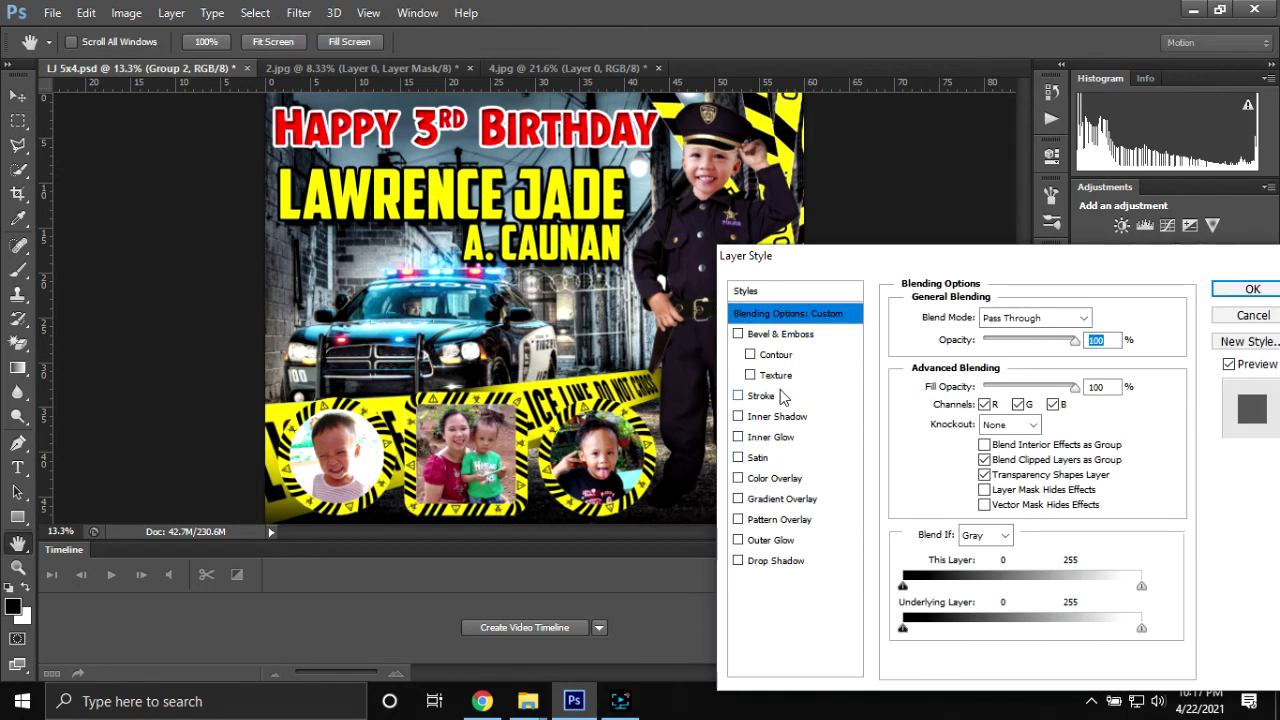
- Try a white stroke around the frame group, then remove it
{"action": "left_click", "coordinate": [795, 396]}
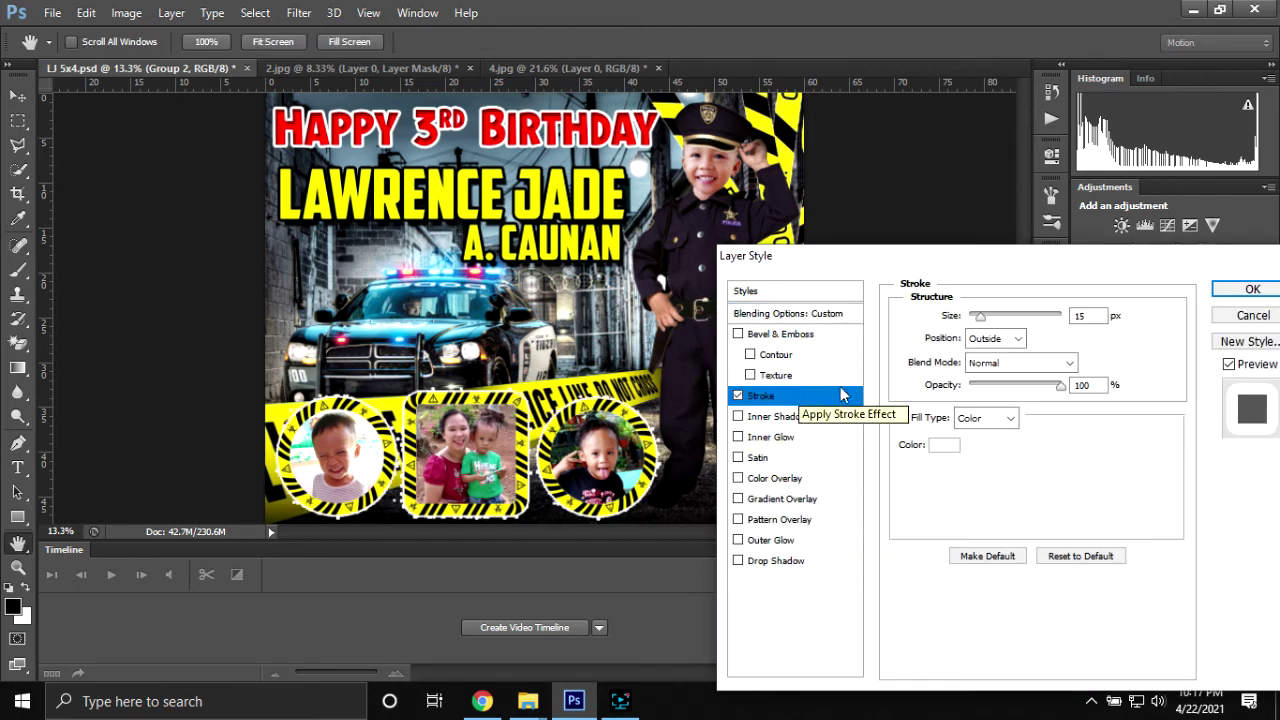
{"action": "key", "text": "Up"}
{"action": "key", "text": "Up"}
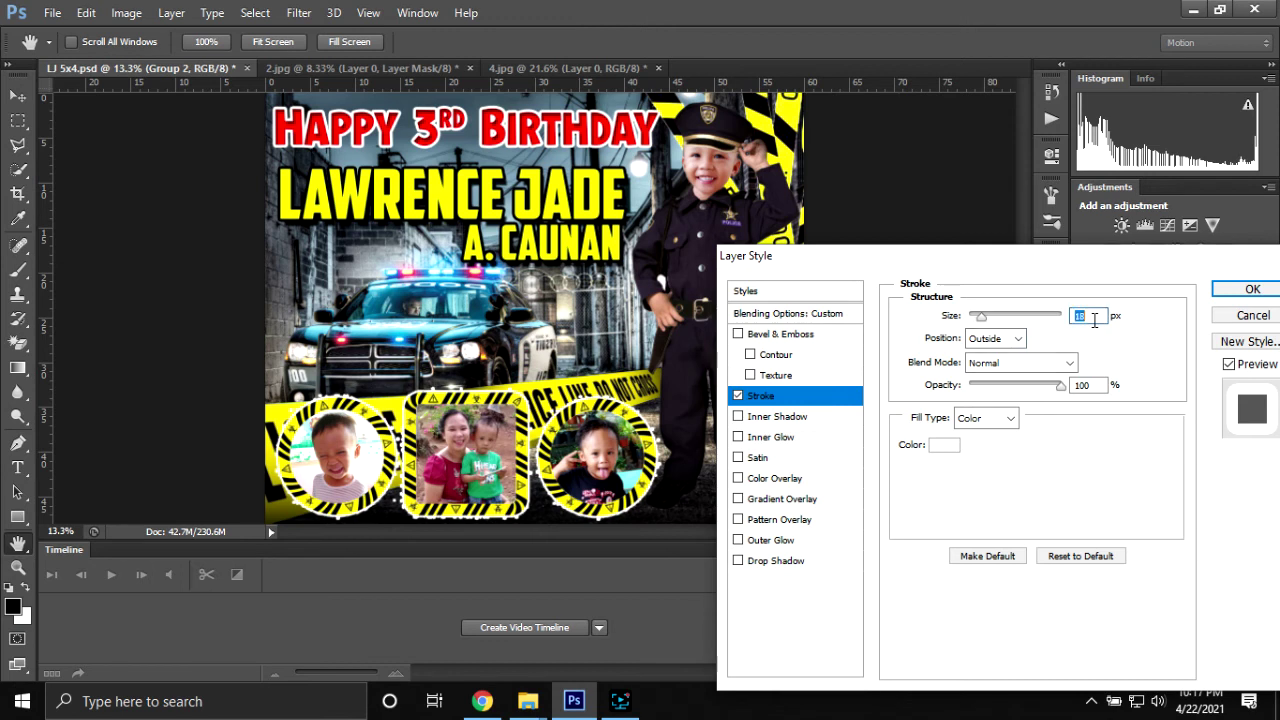
{"action": "key", "text": "Up"}
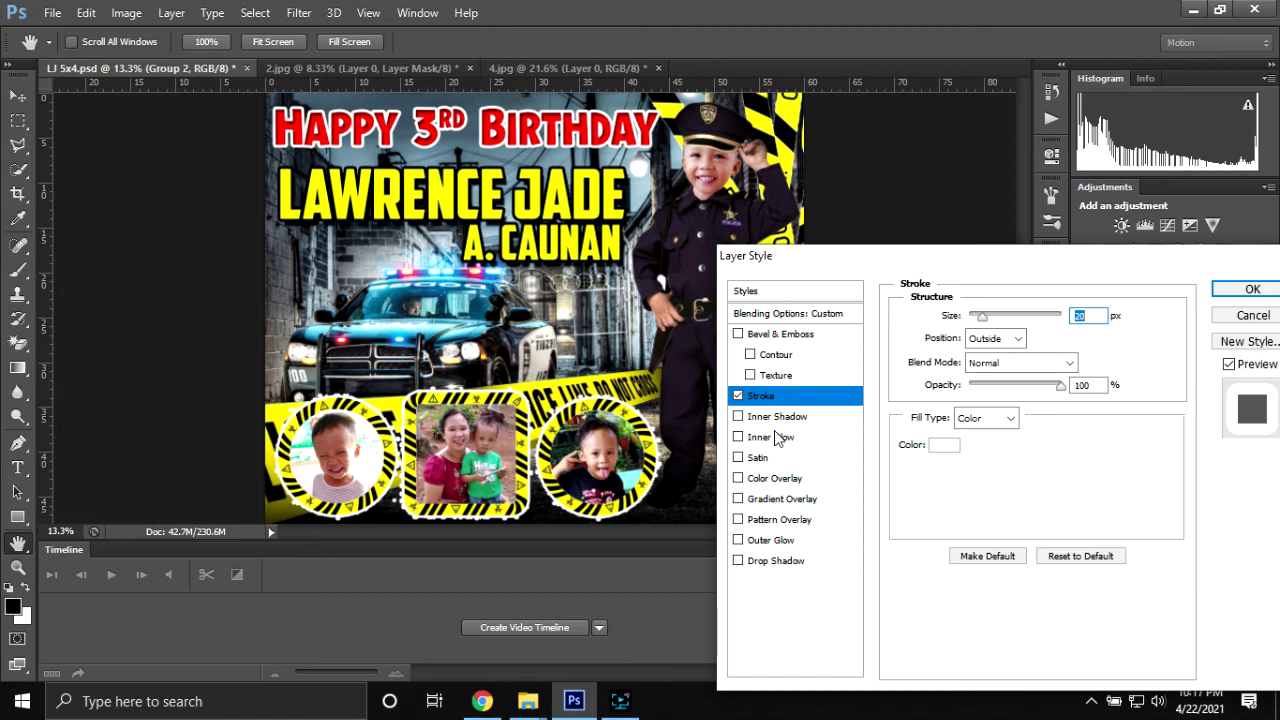
{"action": "left_click", "coordinate": [738, 396]}
- Apply a drop shadow with 100% opacity, about 46 px distance and -43° angle
{"action": "left_click", "coordinate": [738, 561]}
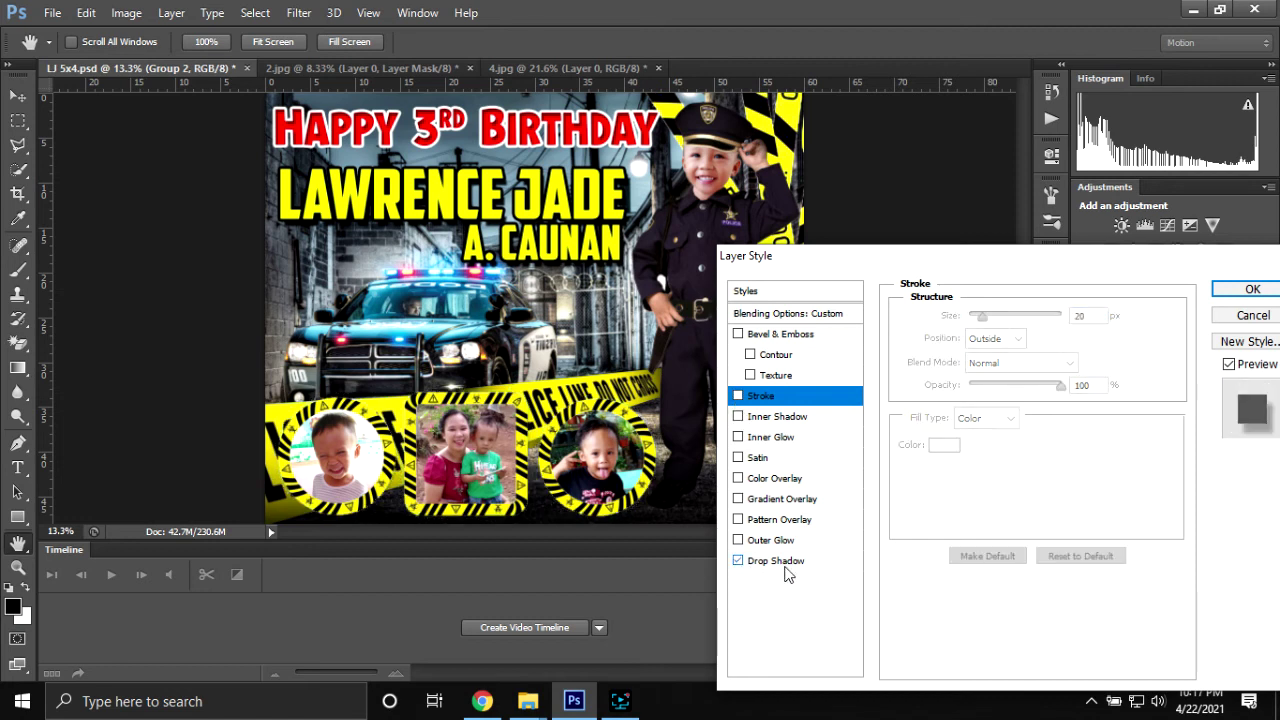
{"action": "left_click", "coordinate": [792, 566]}
{"action": "left_click_drag", "start_coordinate": [999, 344], "coordinate": [1061, 341]}
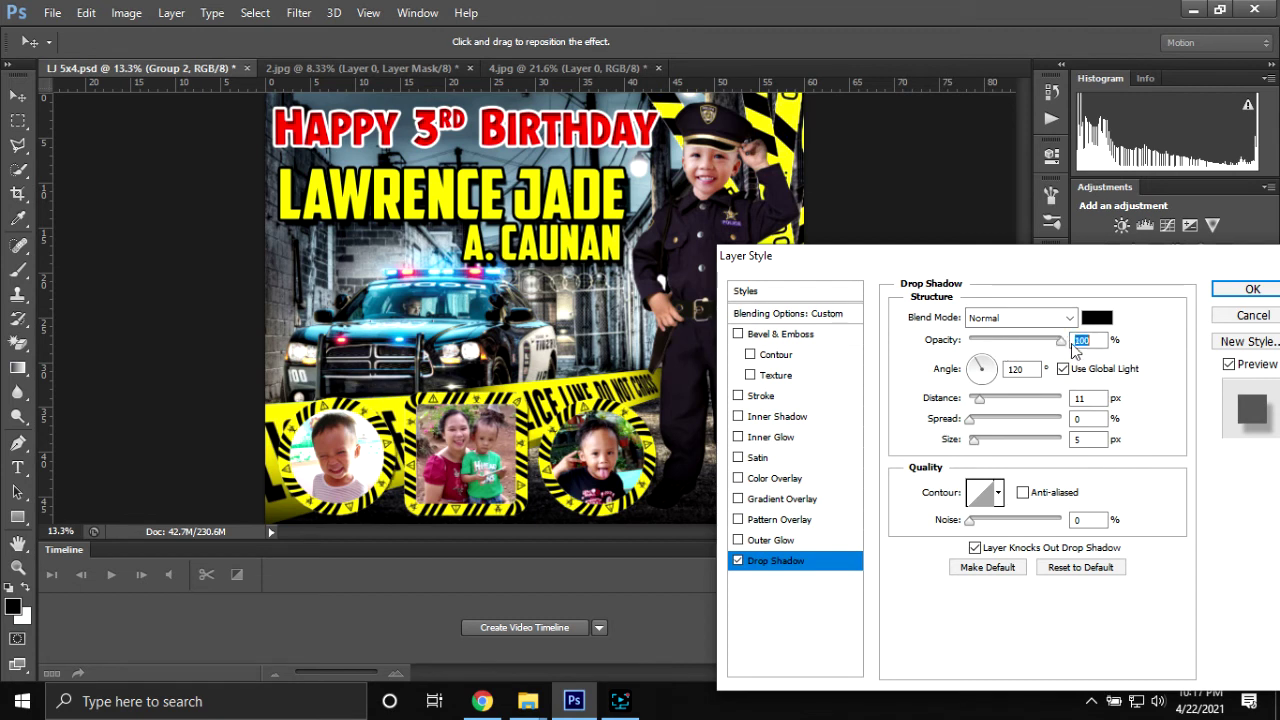
{"action": "left_click_drag", "start_coordinate": [979, 400], "coordinate": [1003, 398]}
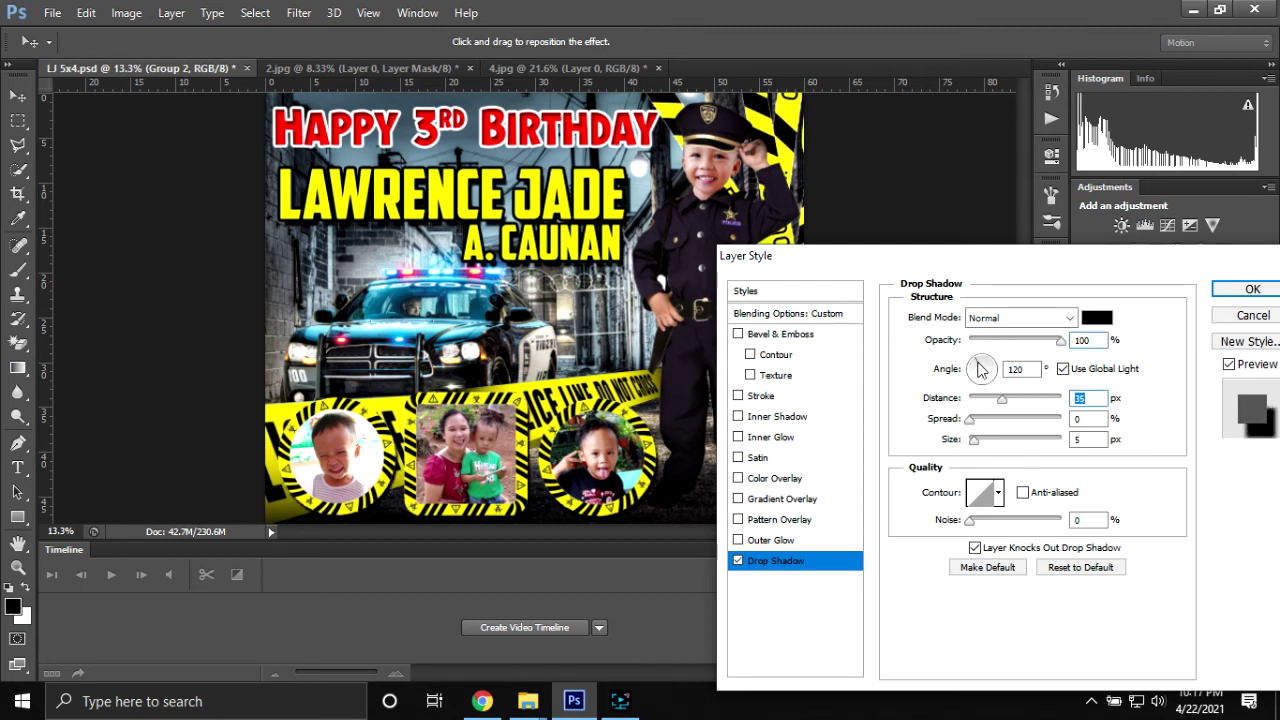
{"action": "left_click_drag", "start_coordinate": [1001, 399], "coordinate": [1018, 404]}
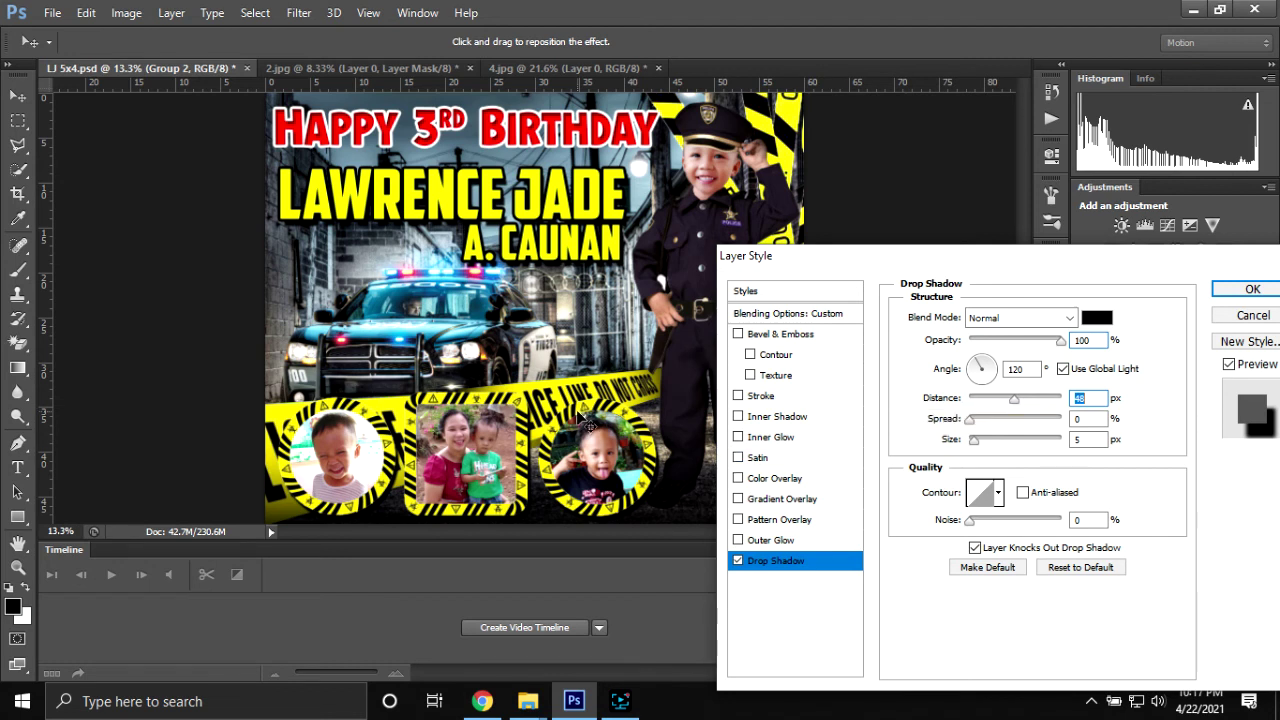
{"action": "left_click", "coordinate": [739, 563]}
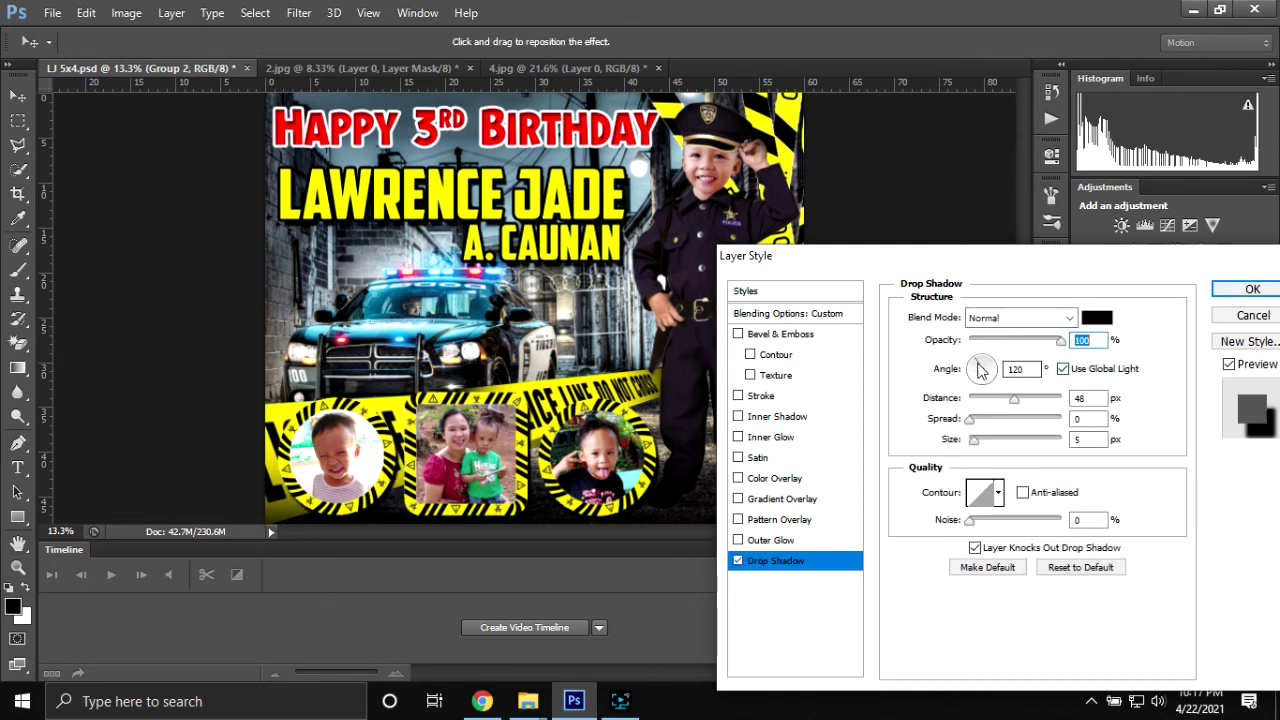
{"action": "left_click_drag", "start_coordinate": [978, 363], "coordinate": [996, 387]}
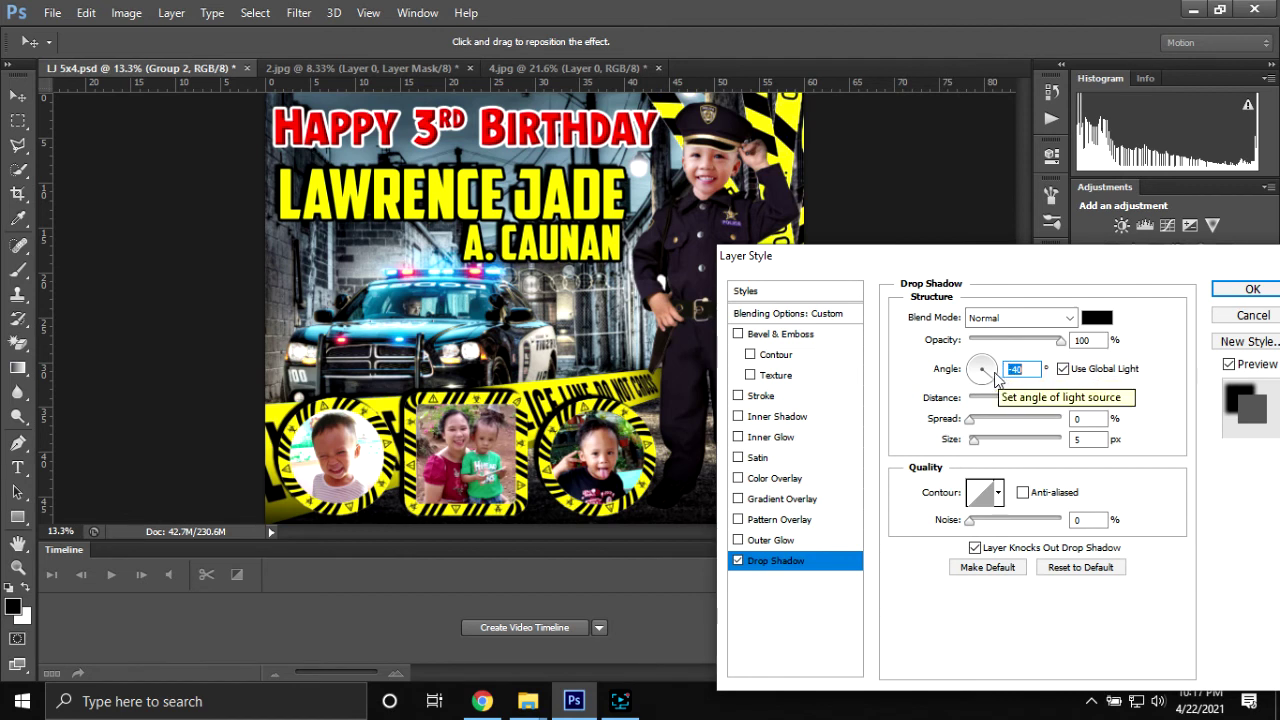
{"action": "left_click_drag", "start_coordinate": [994, 377], "coordinate": [996, 377]}
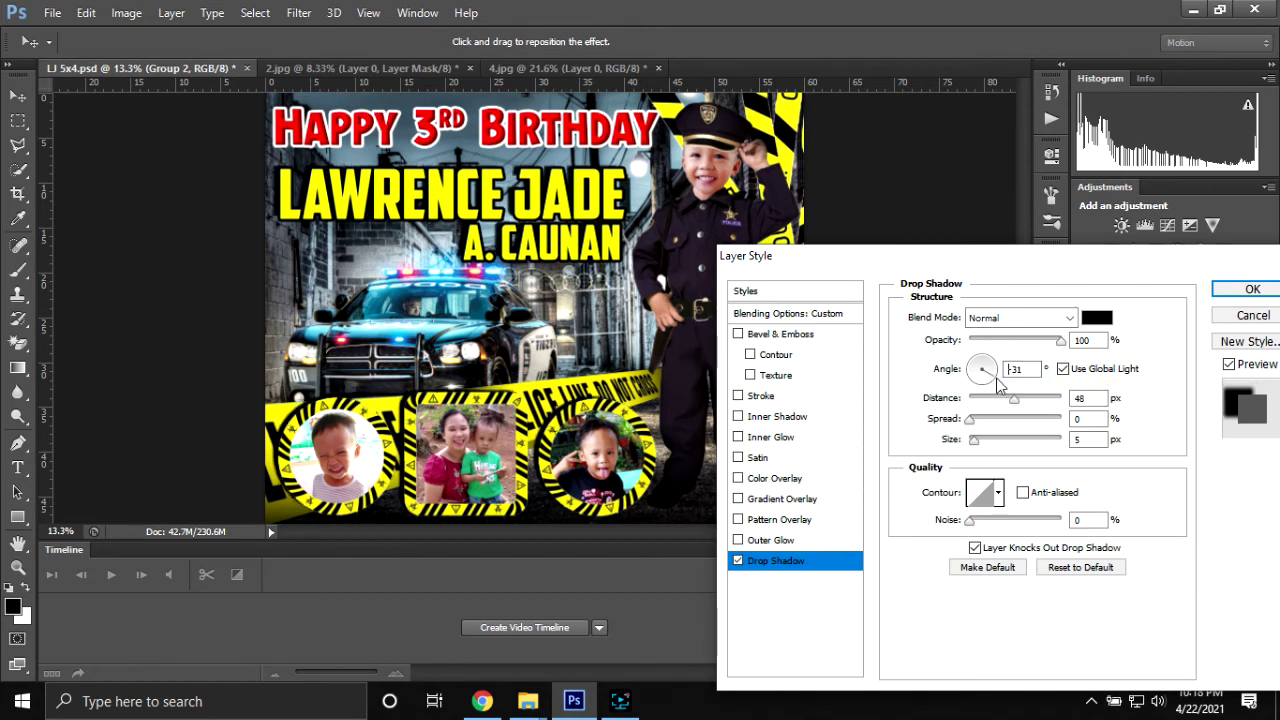
{"action": "left_click_drag", "start_coordinate": [996, 379], "coordinate": [989, 390]}
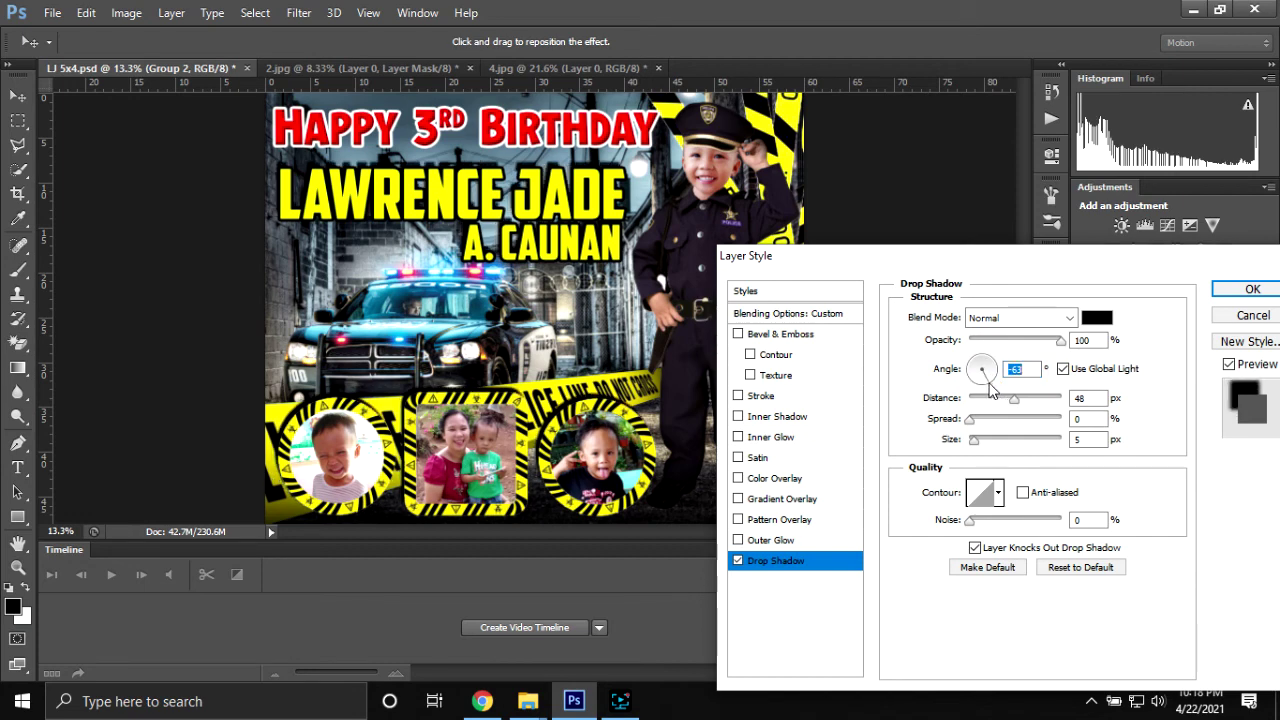
{"action": "left_click", "coordinate": [1250, 288]}
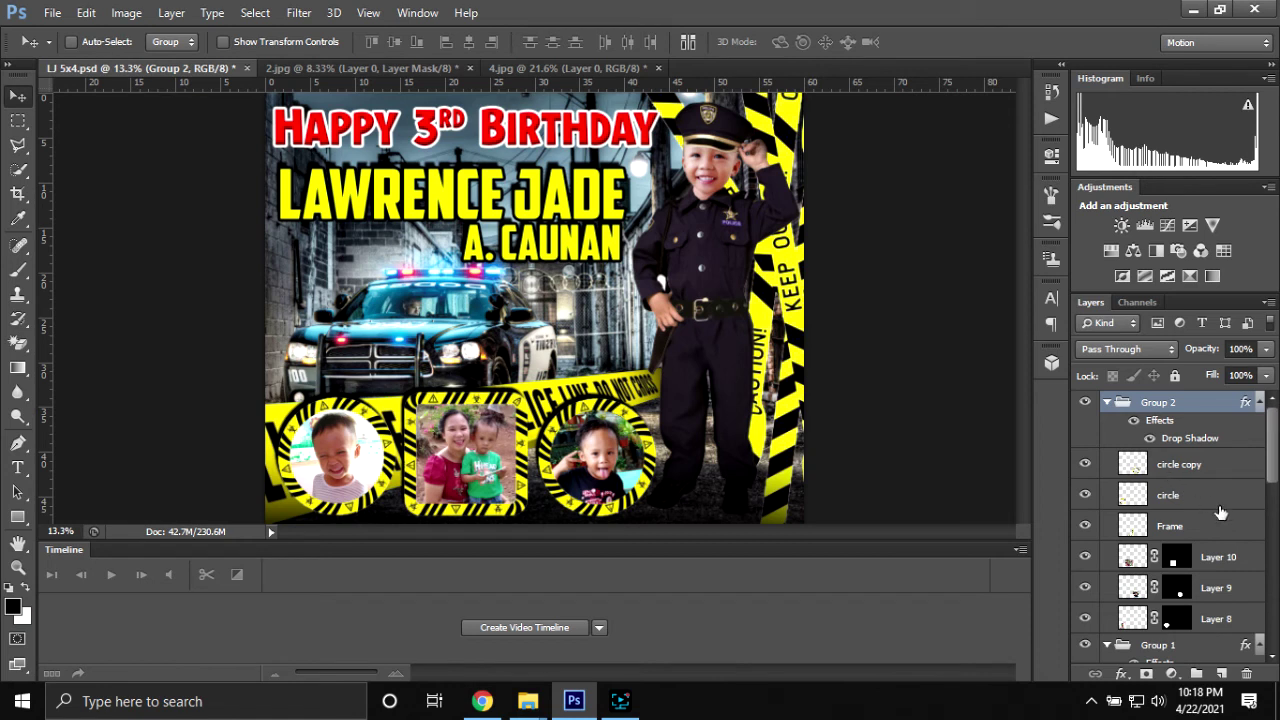
- Move the Happy 3rd Birthday layer up toward Group 1
{"action": "scroll", "coordinate": [1220, 512], "scroll_direction": "down", "scroll_amount": 3}
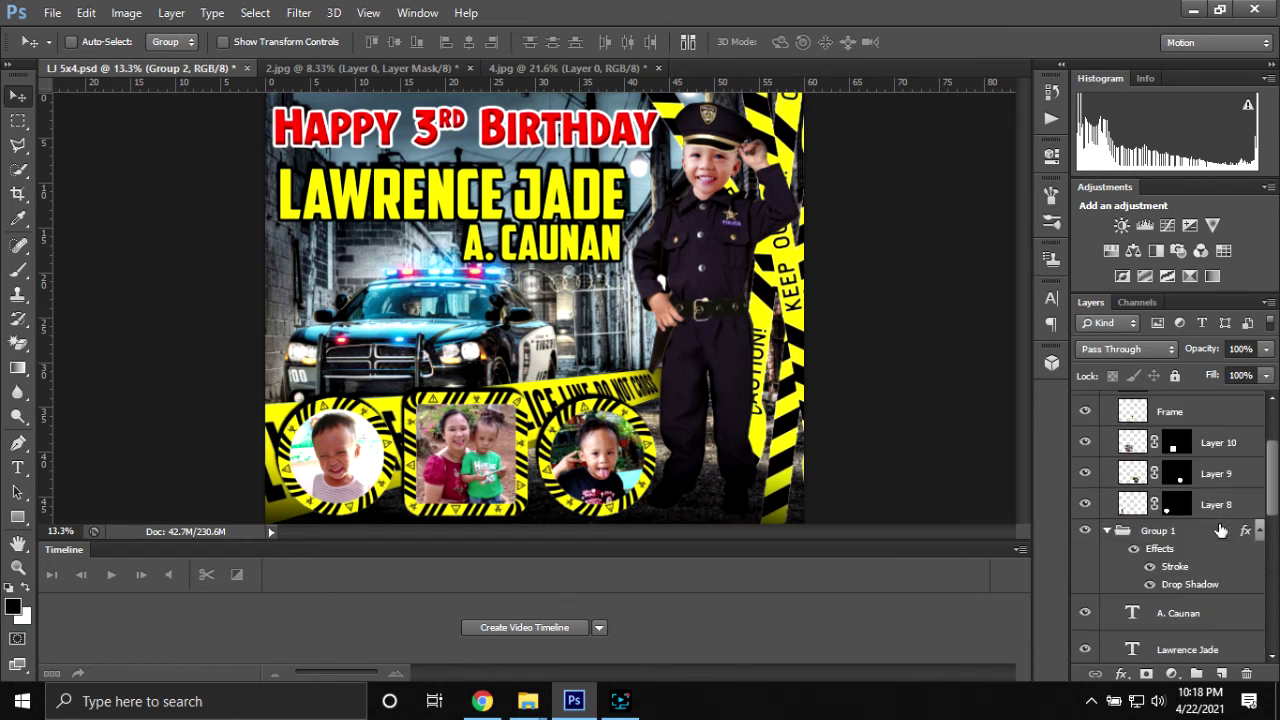
{"action": "scroll", "coordinate": [1220, 530], "scroll_direction": "down", "scroll_amount": 2}
{"action": "scroll", "coordinate": [1208, 585], "scroll_direction": "down", "scroll_amount": 2}
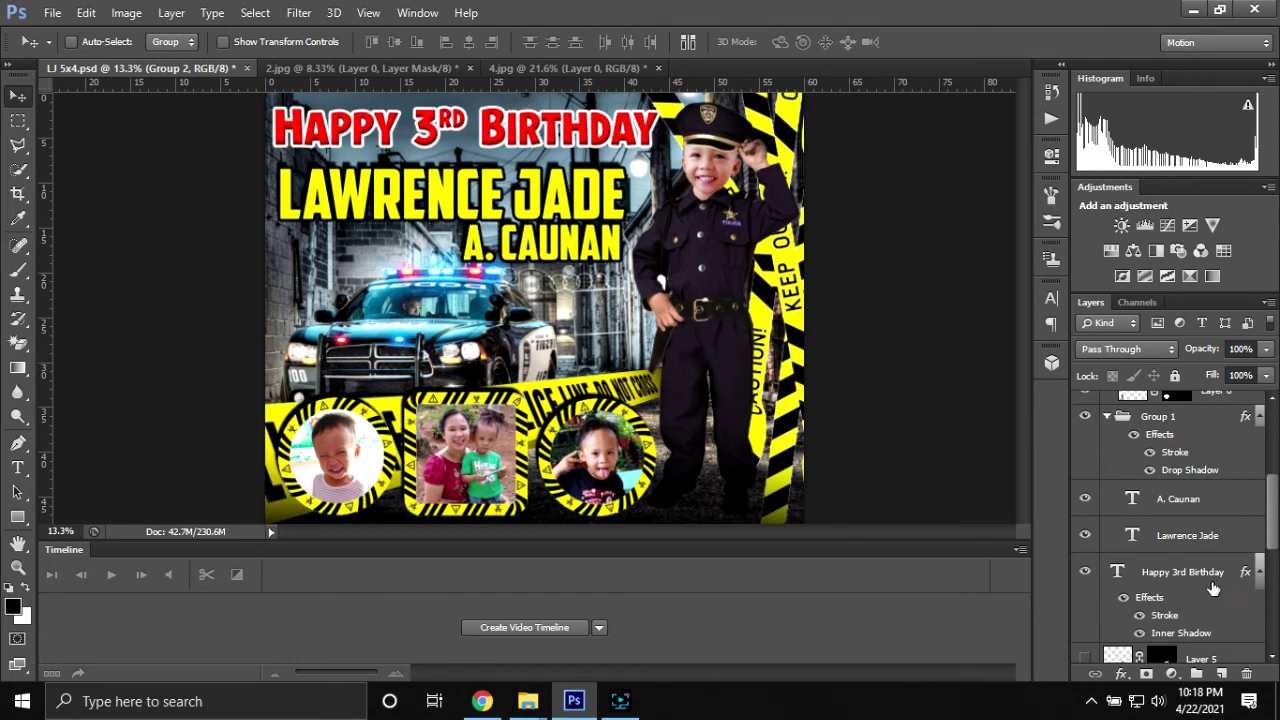
{"action": "left_click_drag", "start_coordinate": [1220, 571], "coordinate": [1216, 469]}
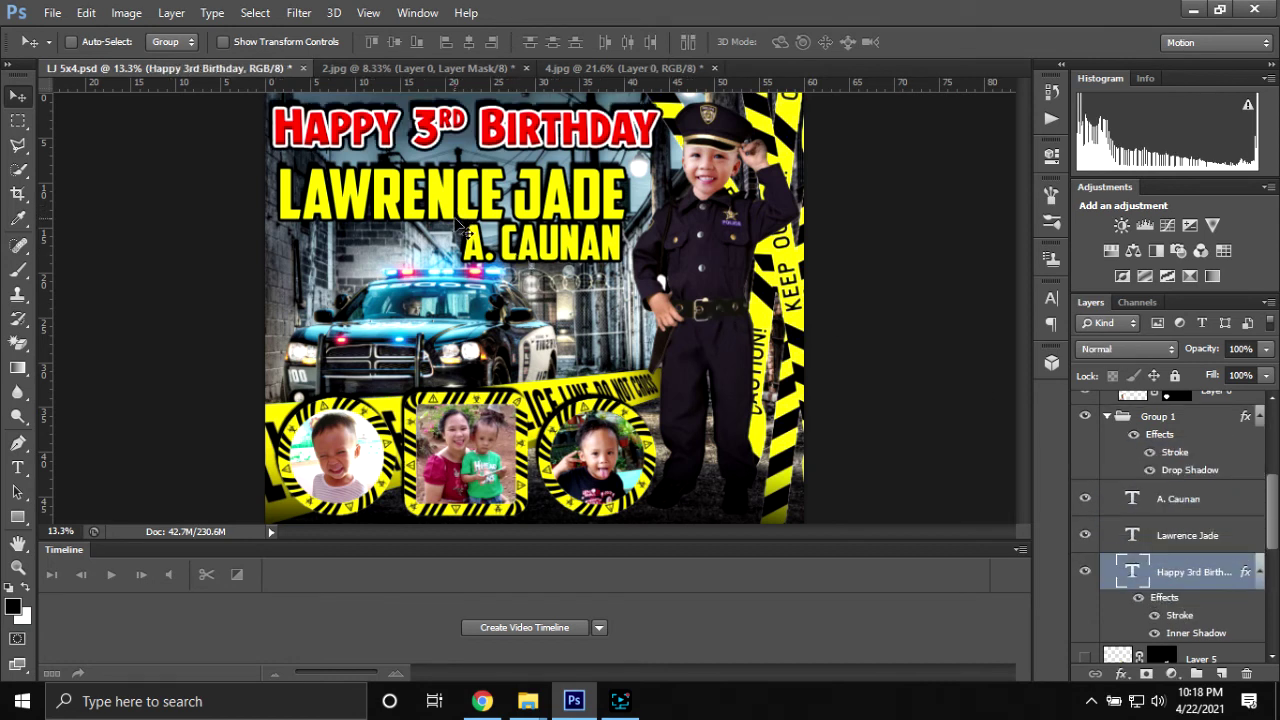
- Select Layer 2, the background photo, and apply a Free Transform to it
{"action": "scroll", "coordinate": [462, 222], "scroll_direction": "down", "scroll_amount": 1}
{"action": "scroll", "coordinate": [490, 285], "scroll_direction": "down", "scroll_amount": 1}
{"action": "scroll", "coordinate": [531, 349], "scroll_direction": "up", "scroll_amount": 1}
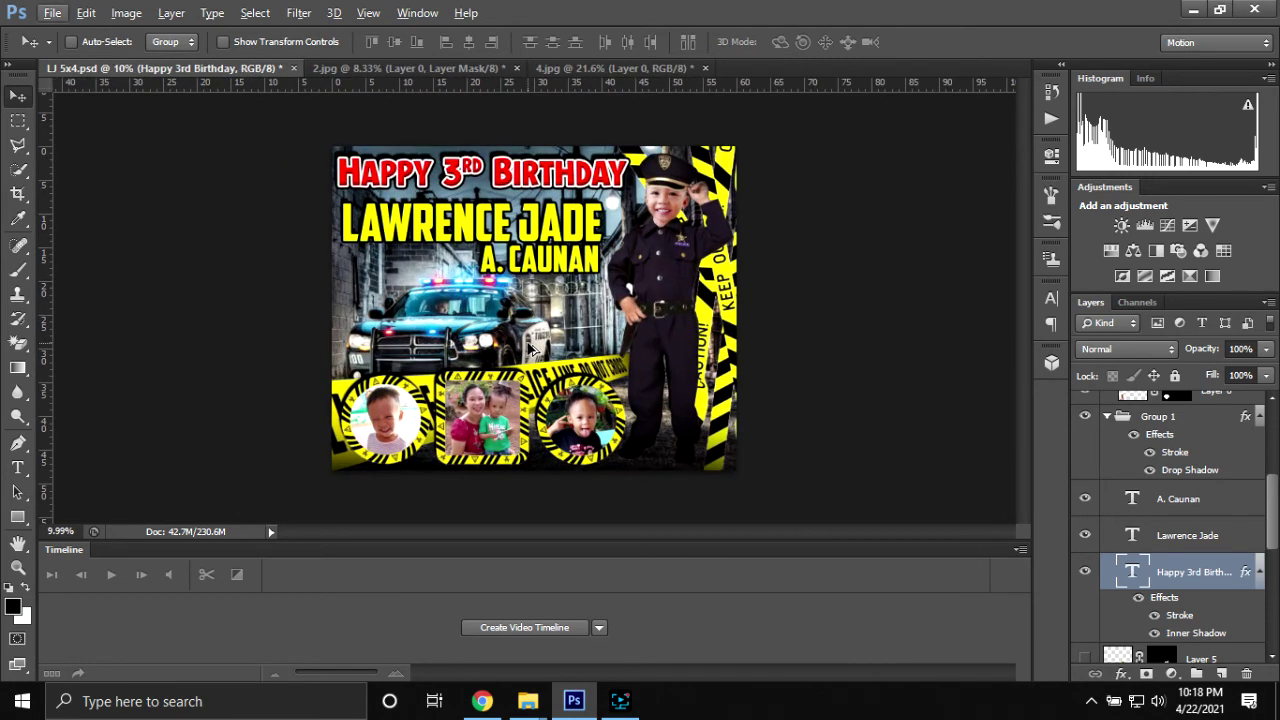
{"action": "scroll", "coordinate": [1150, 575], "scroll_direction": "down", "scroll_amount": 2}
{"action": "scroll", "coordinate": [1183, 592], "scroll_direction": "down", "scroll_amount": 1}
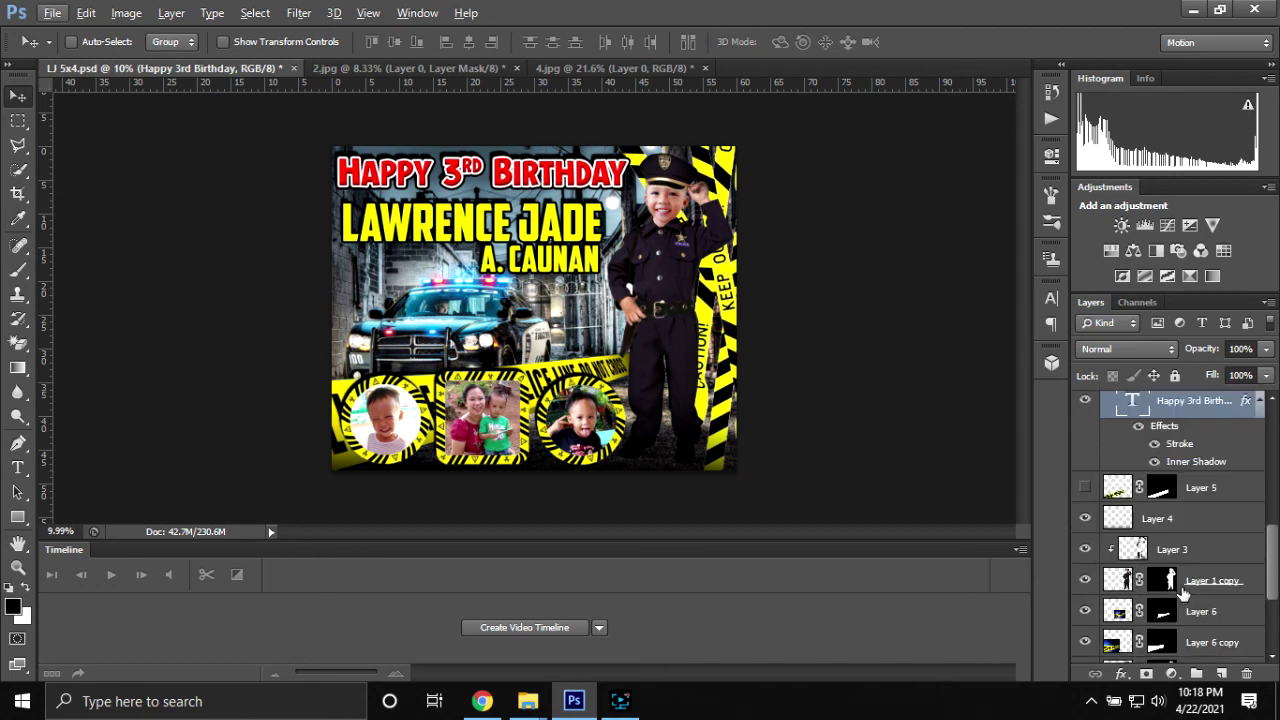
{"action": "scroll", "coordinate": [1183, 595], "scroll_direction": "down", "scroll_amount": 1}
{"action": "scroll", "coordinate": [1183, 598], "scroll_direction": "down", "scroll_amount": 1}
{"action": "left_click", "coordinate": [1190, 617]}
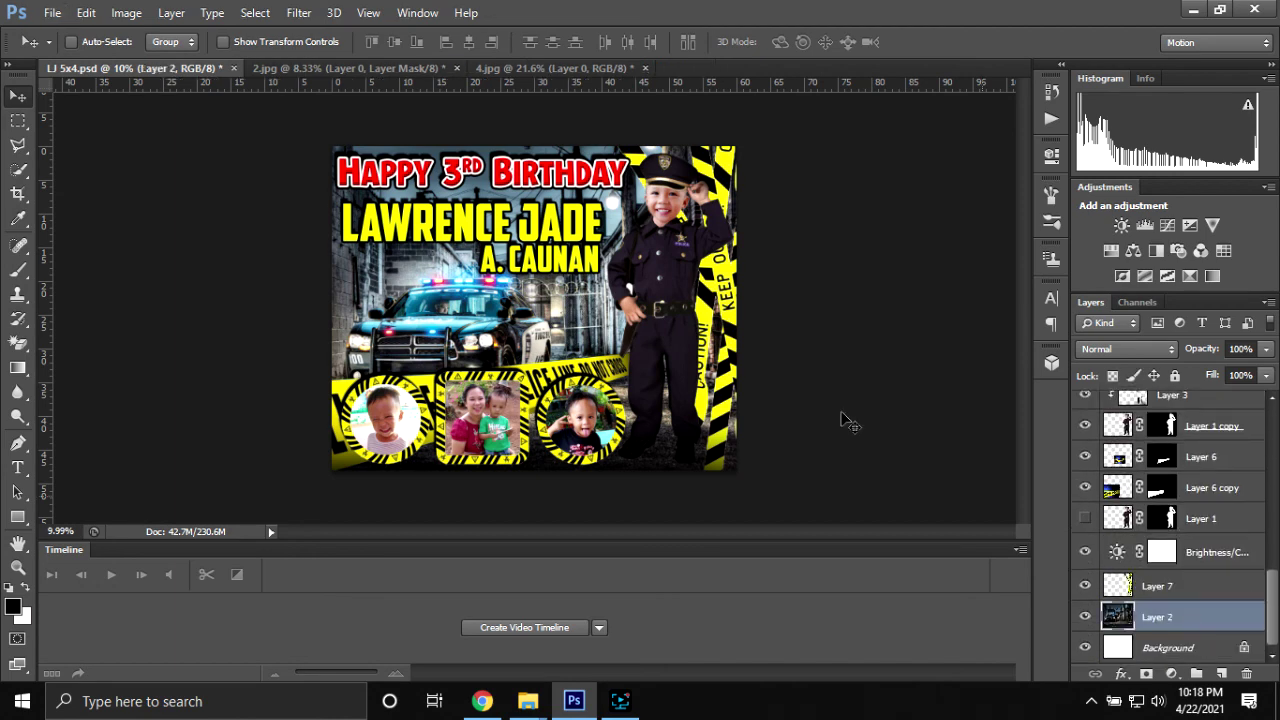
{"action": "scroll", "coordinate": [558, 245], "scroll_direction": "down", "scroll_amount": 1}
{"action": "scroll", "coordinate": [558, 245], "scroll_direction": "down", "scroll_amount": 1}
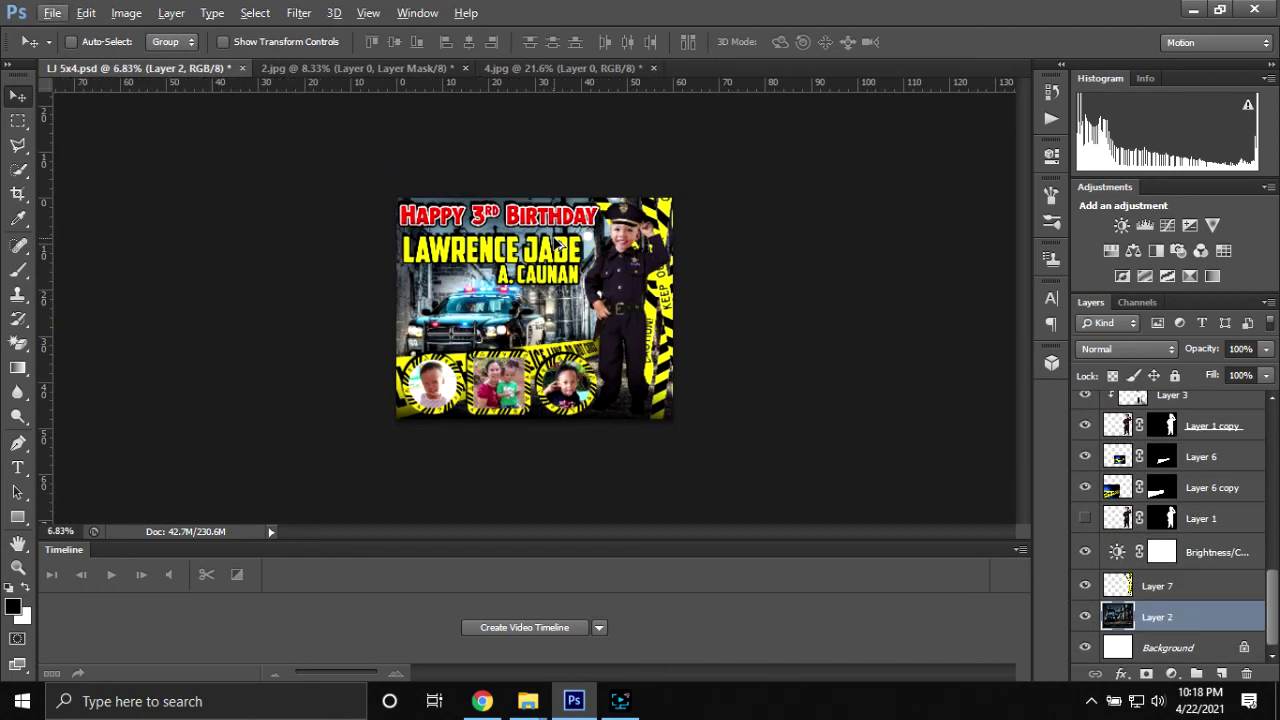
{"action": "key", "text": "ctrl+t"}
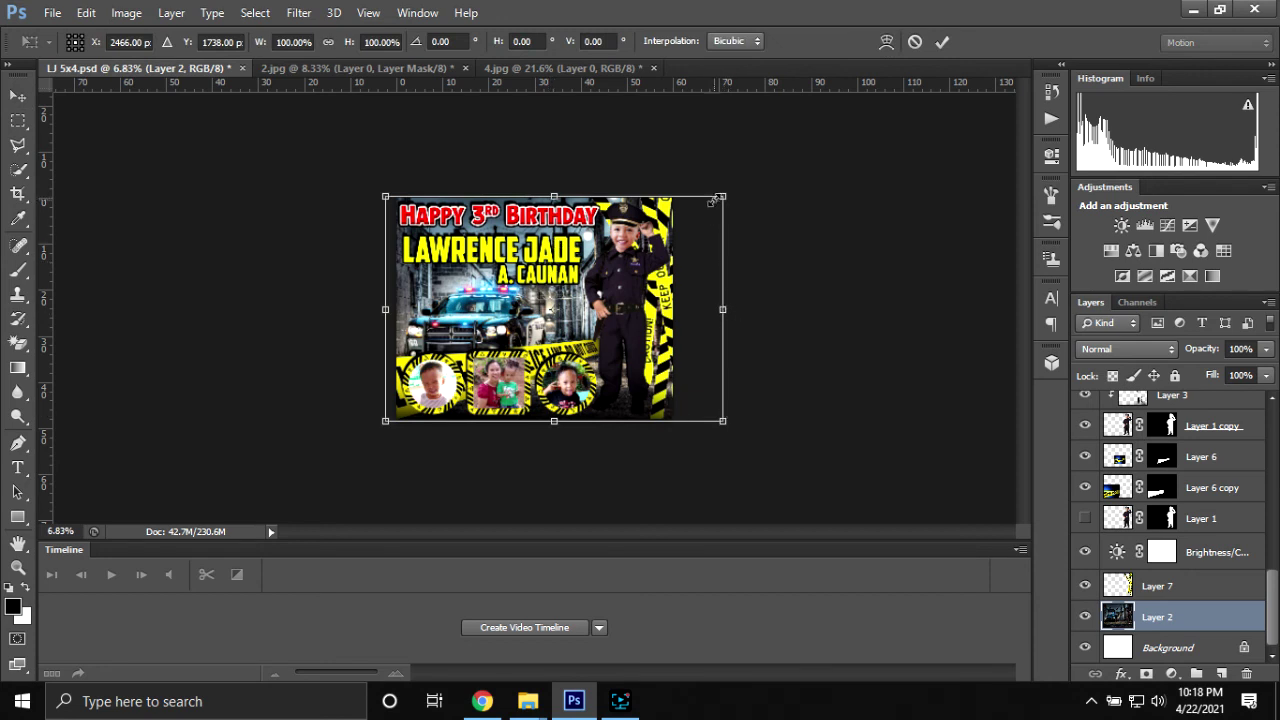
{"action": "left_click", "coordinate": [942, 42]}
- Select the Group 2 layer group in the Layers panel
{"action": "scroll", "coordinate": [577, 388], "scroll_direction": "up", "scroll_amount": 1}
{"action": "scroll", "coordinate": [577, 388], "scroll_direction": "up", "scroll_amount": 2}
{"action": "scroll", "coordinate": [577, 388], "scroll_direction": "up", "scroll_amount": 1}
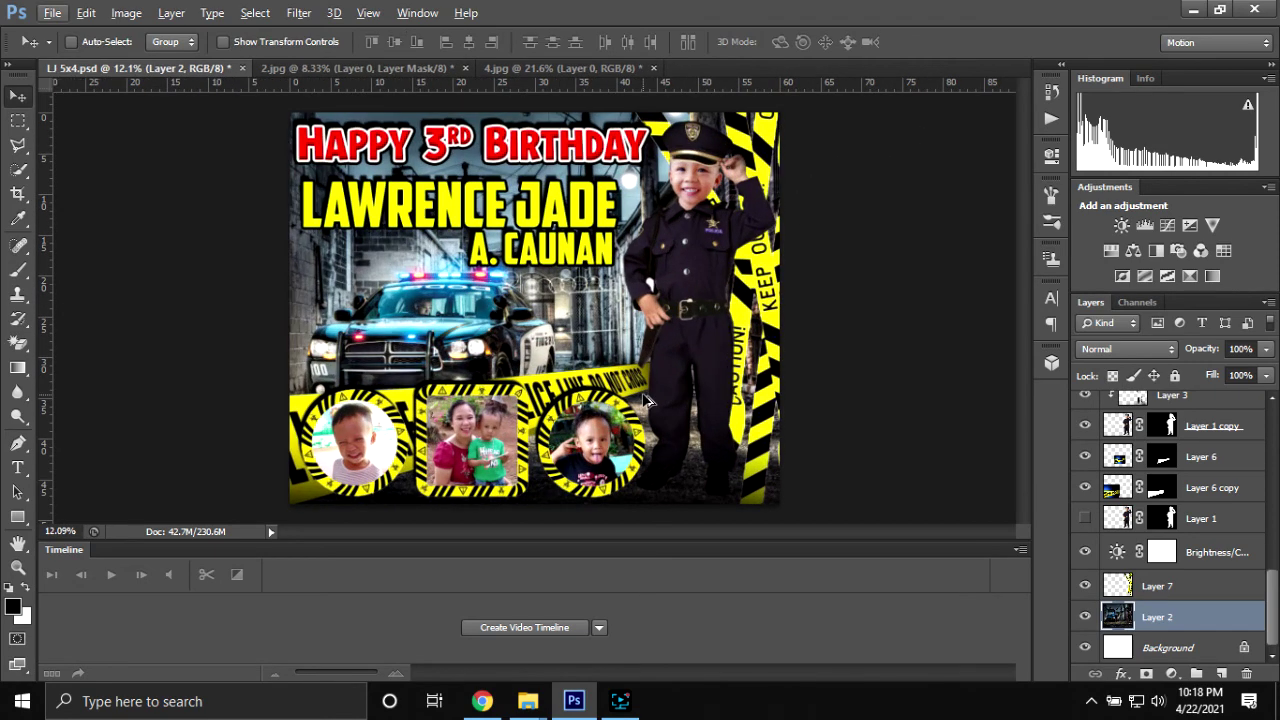
{"action": "scroll", "coordinate": [577, 388], "scroll_direction": "up", "scroll_amount": 1}
{"action": "scroll", "coordinate": [1200, 470], "scroll_direction": "up", "scroll_amount": 2}
{"action": "scroll", "coordinate": [1200, 460], "scroll_direction": "up", "scroll_amount": 2}
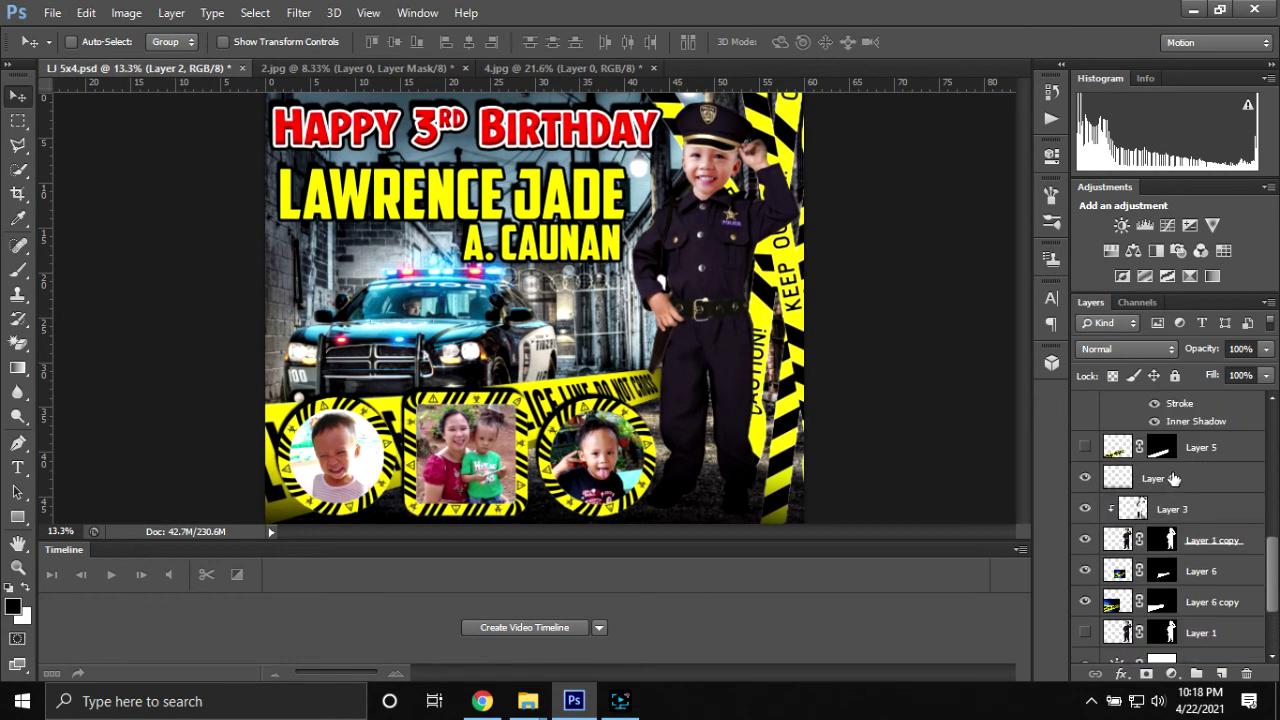
{"action": "scroll", "coordinate": [1205, 445], "scroll_direction": "up", "scroll_amount": 2}
{"action": "scroll", "coordinate": [1208, 432], "scroll_direction": "up", "scroll_amount": 2}
{"action": "scroll", "coordinate": [1208, 433], "scroll_direction": "up", "scroll_amount": 2}
{"action": "scroll", "coordinate": [1208, 425], "scroll_direction": "up", "scroll_amount": 2}
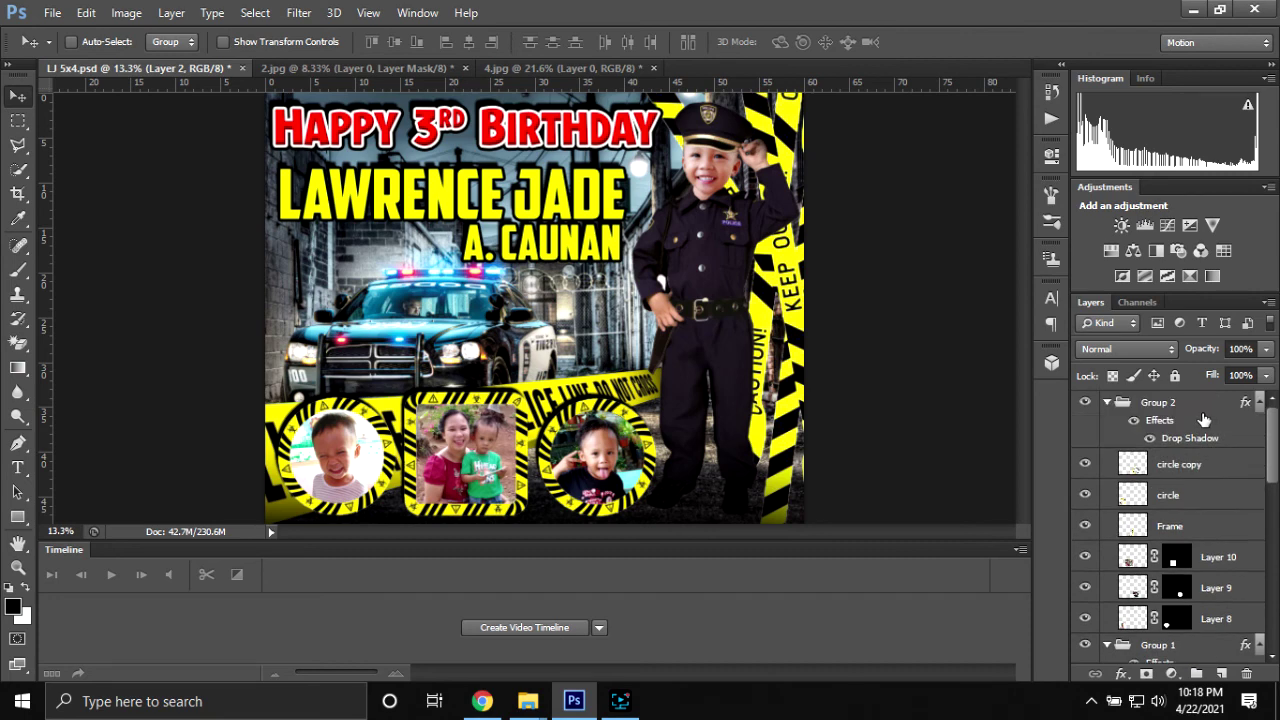
{"action": "left_click", "coordinate": [1205, 408]}
- Add the text 'April 26. 2021' at 200 pt on the banner
{"action": "key", "text": "t"}
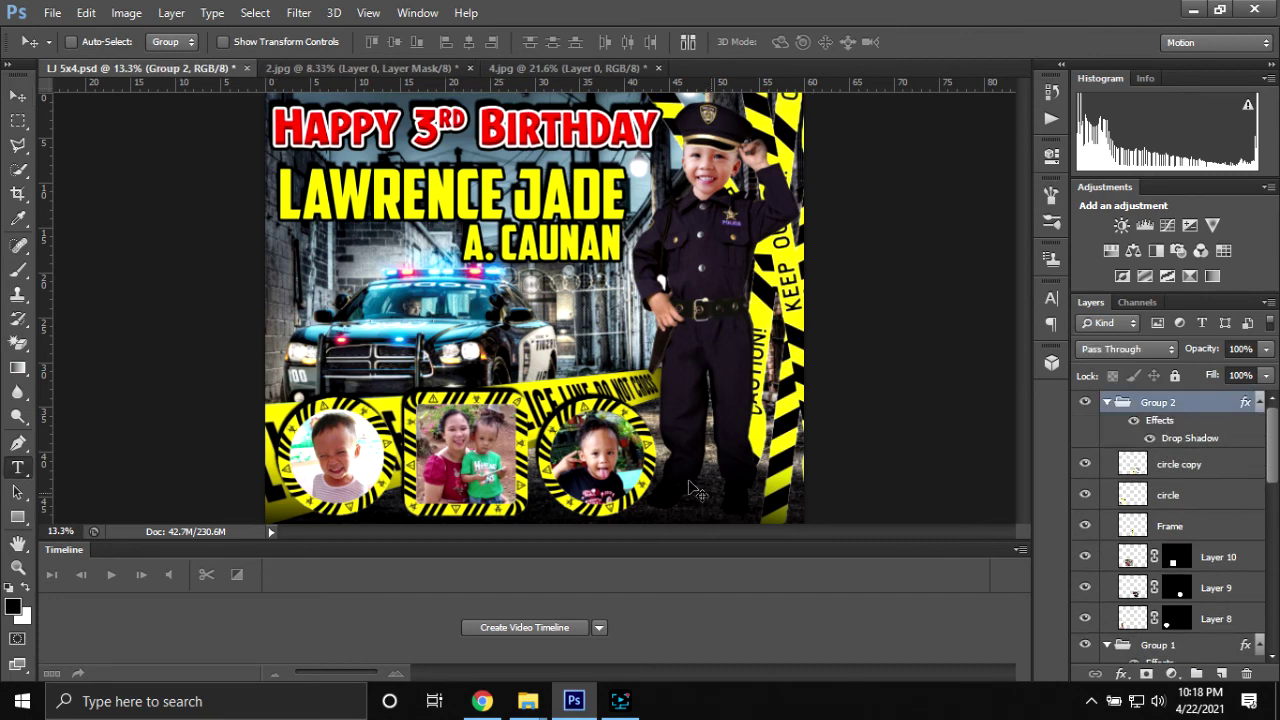
{"action": "left_click", "coordinate": [486, 348]}
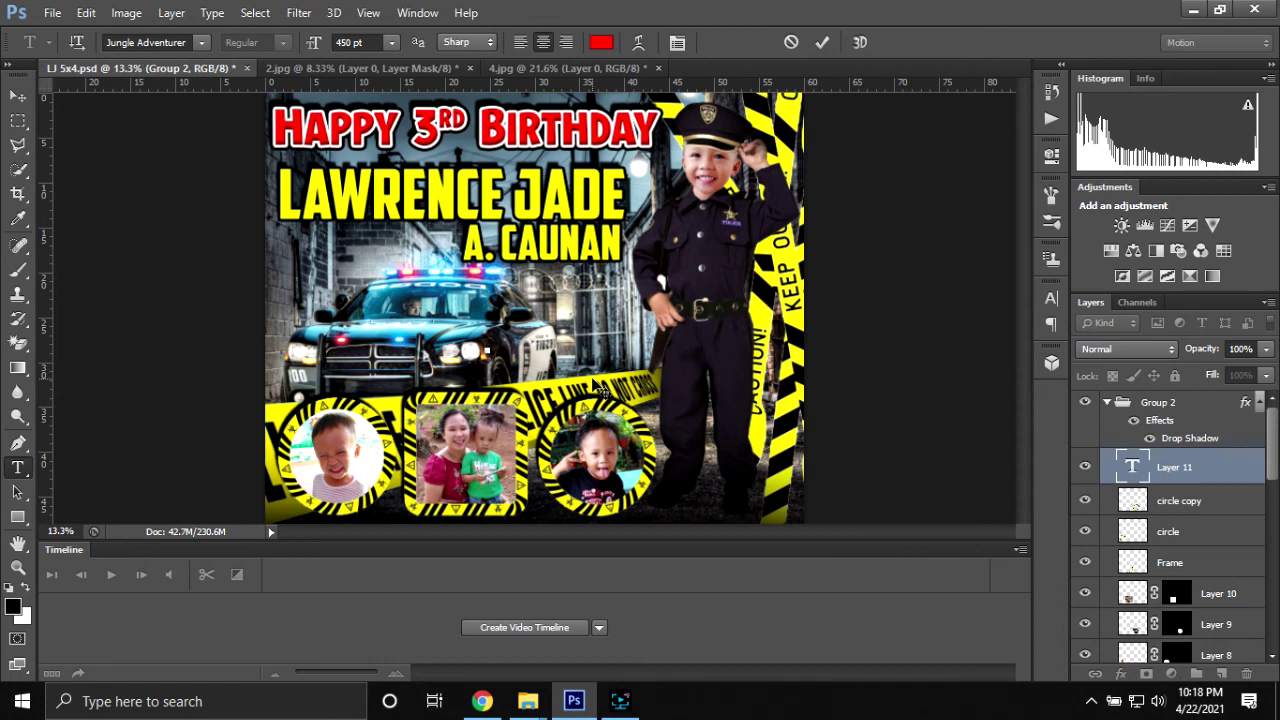
{"action": "type", "text": "April"}
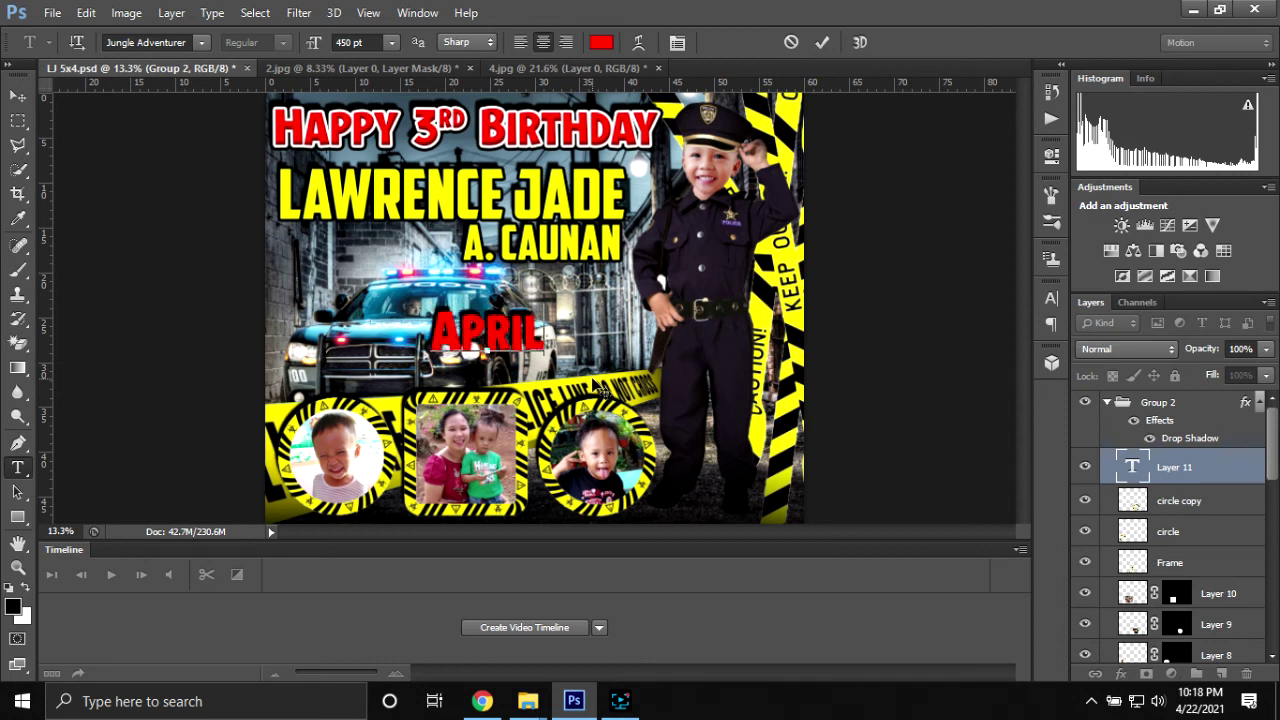
{"action": "type", "text": " 26"}
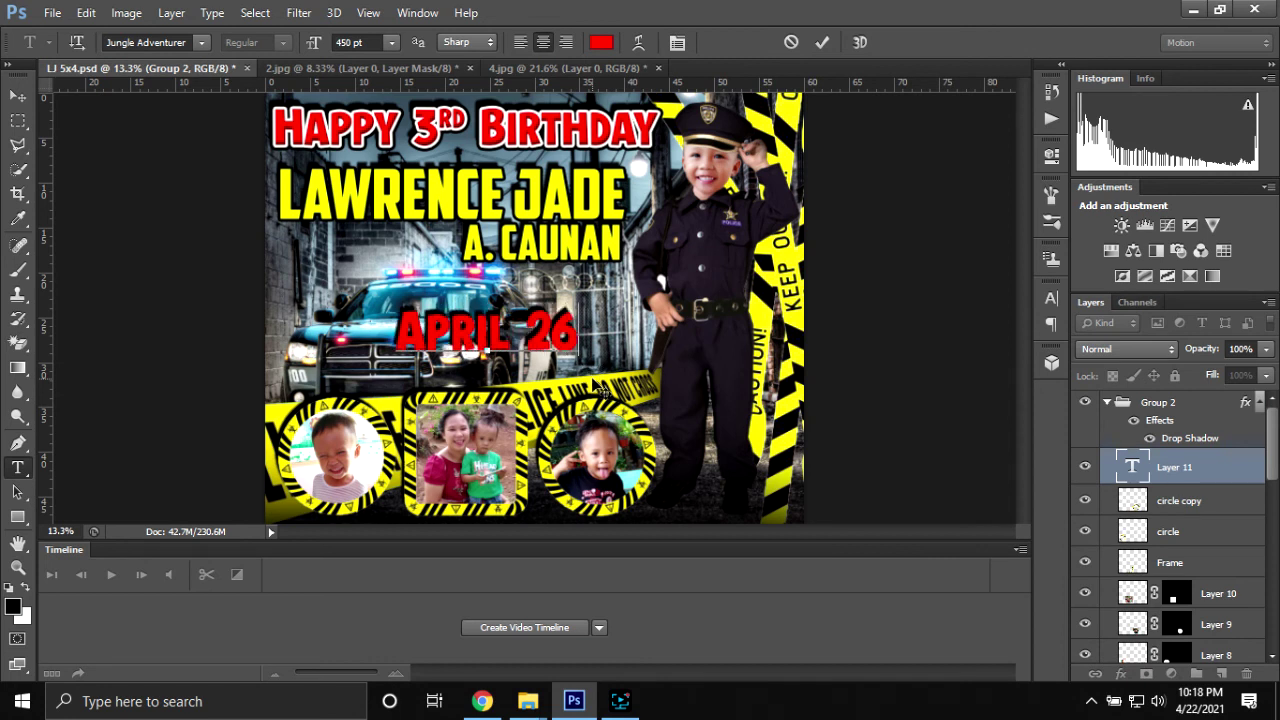
{"action": "type", "text": "."}
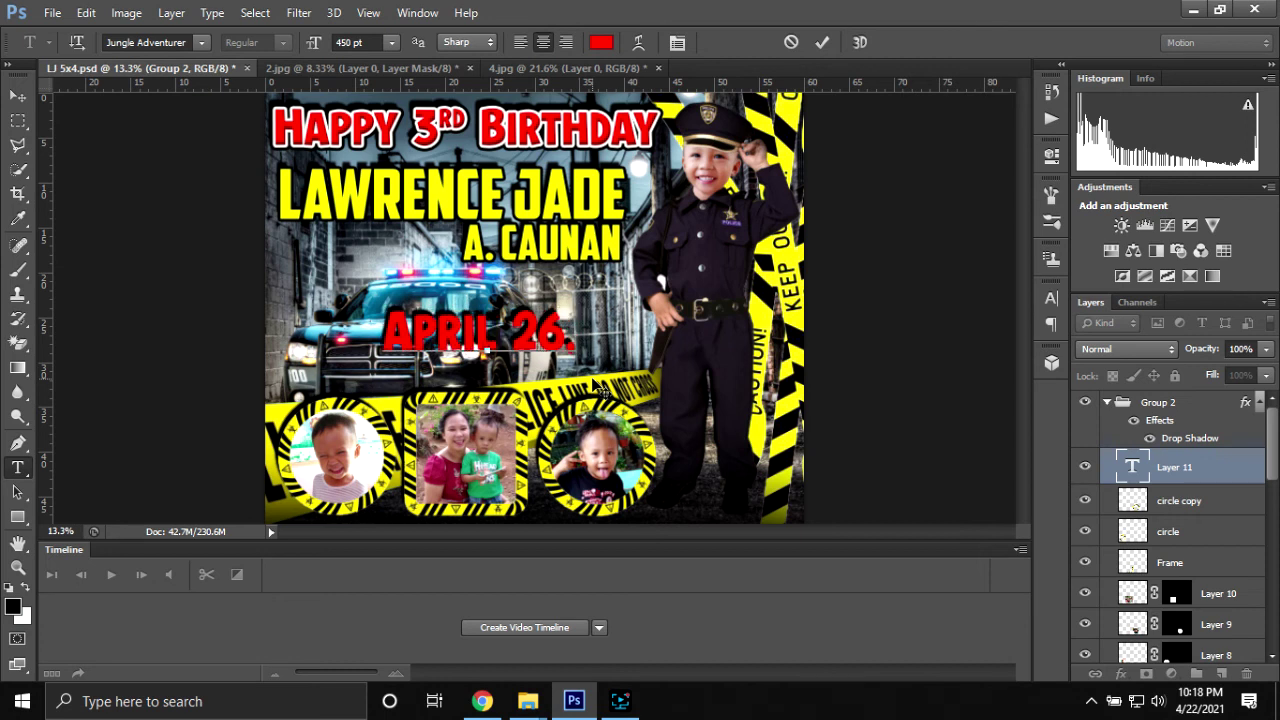
{"action": "type", "text": " 202"}
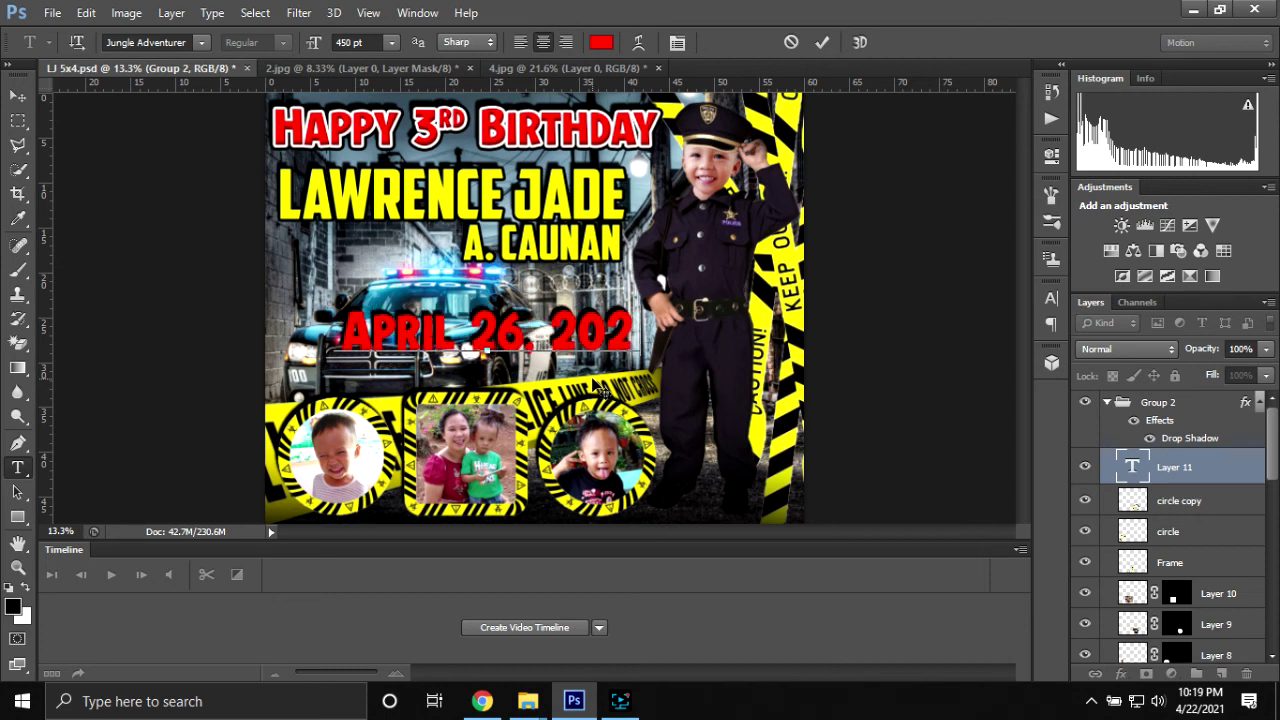
{"action": "type", "text": "1"}
{"action": "key", "text": "ctrl+a"}
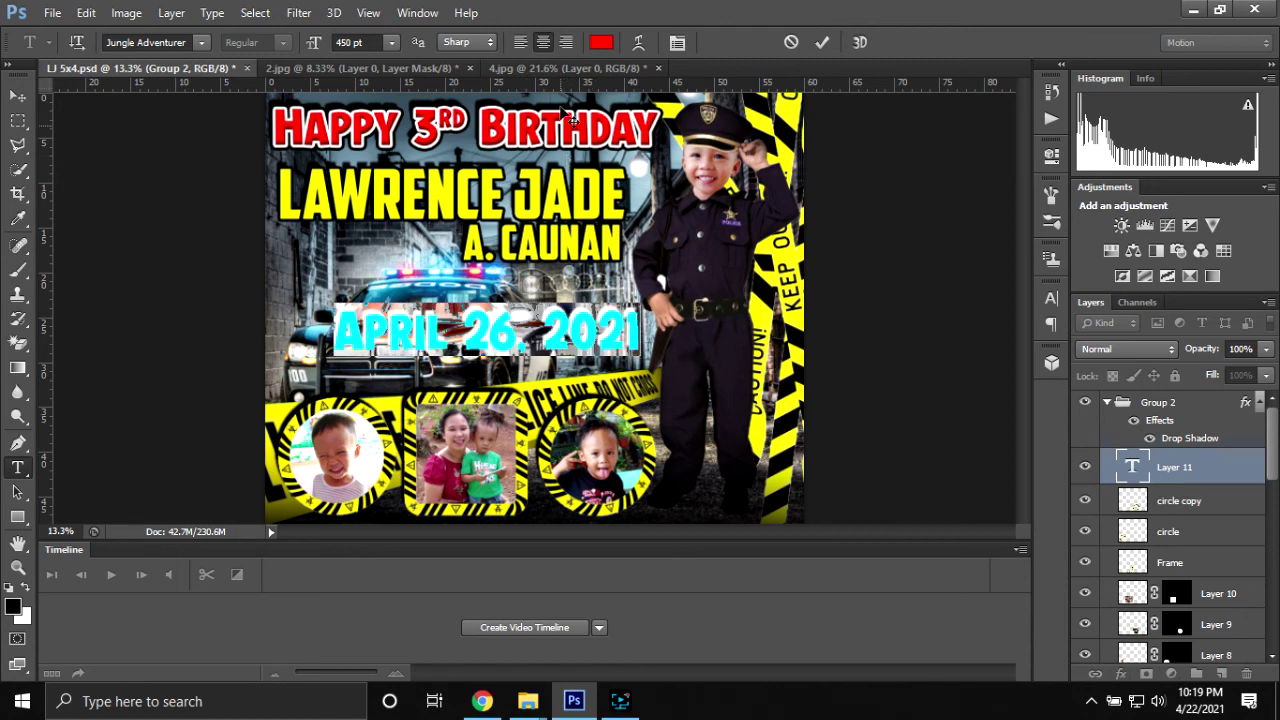
{"action": "left_click", "coordinate": [348, 41]}
{"action": "type", "text": "300"}
{"action": "key", "text": "Return"}
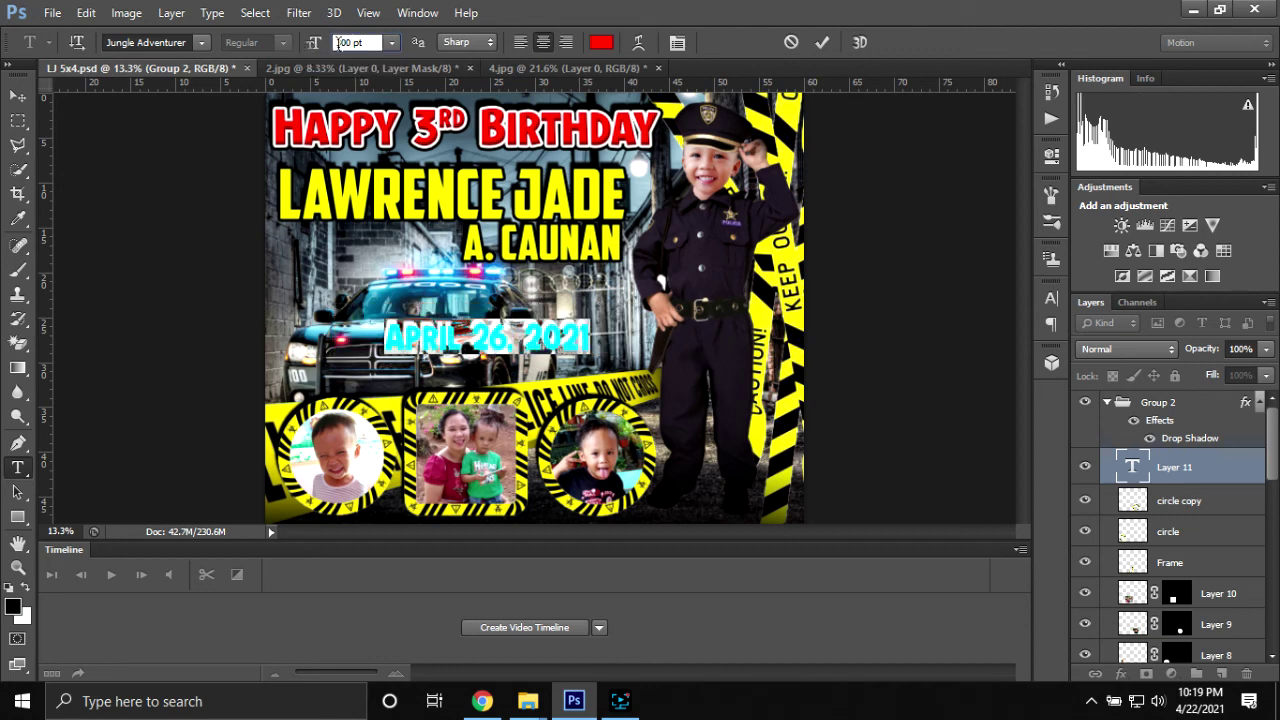
{"action": "type", "text": "200"}
{"action": "key", "text": "Return"}
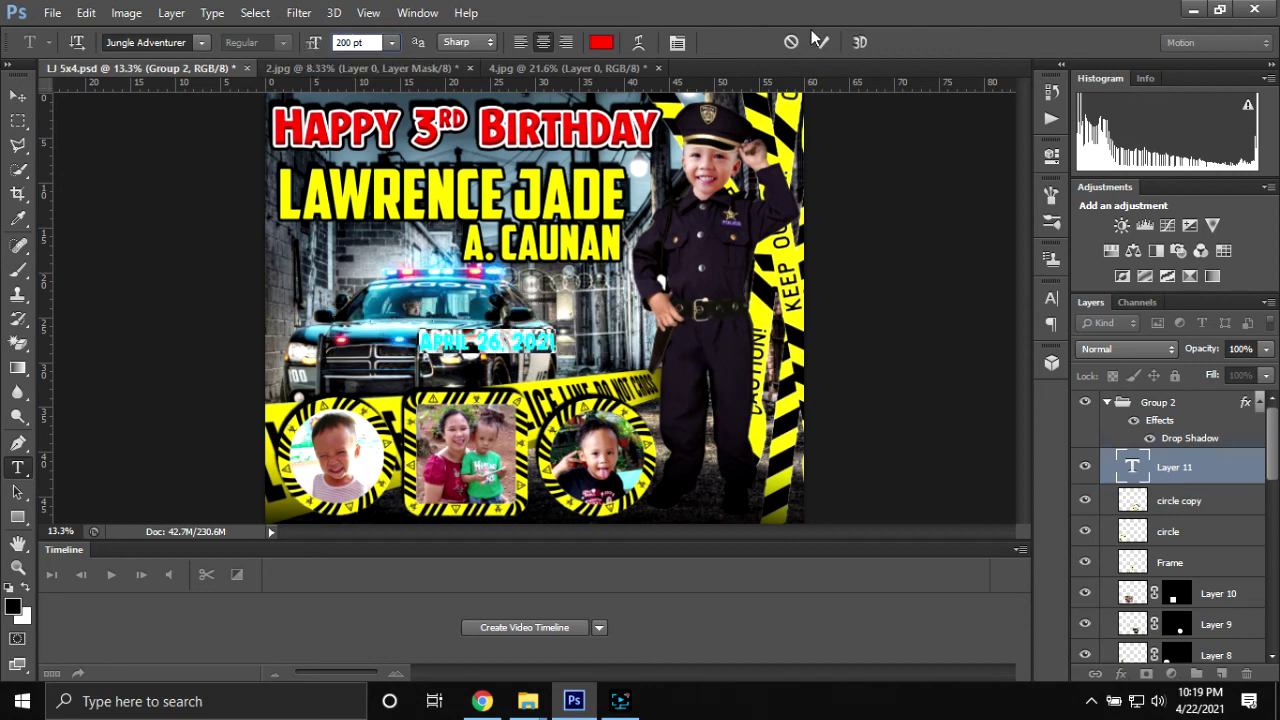
{"action": "left_click", "coordinate": [818, 42]}
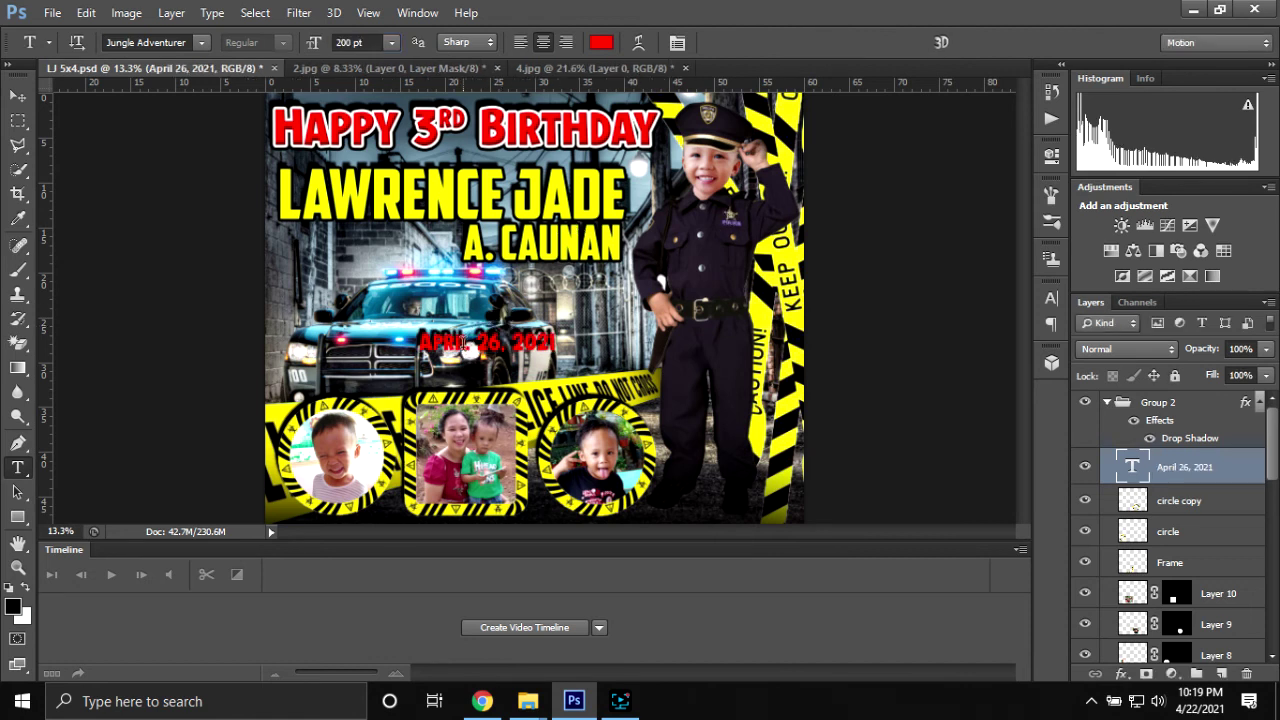
- Place the date in the bottom-right corner with its layer above Group 2
{"action": "key", "text": "v"}
{"action": "left_click_drag", "start_coordinate": [479, 348], "coordinate": [729, 516]}
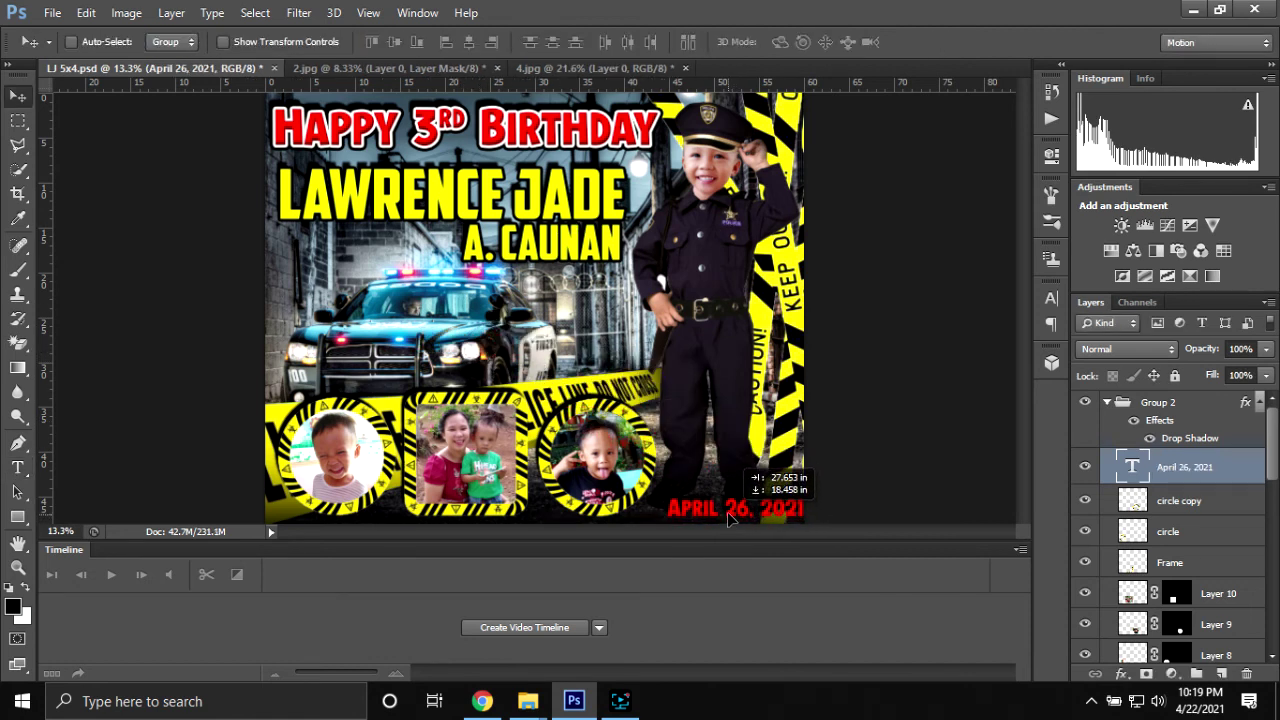
{"action": "left_click_drag", "start_coordinate": [729, 516], "coordinate": [725, 517]}
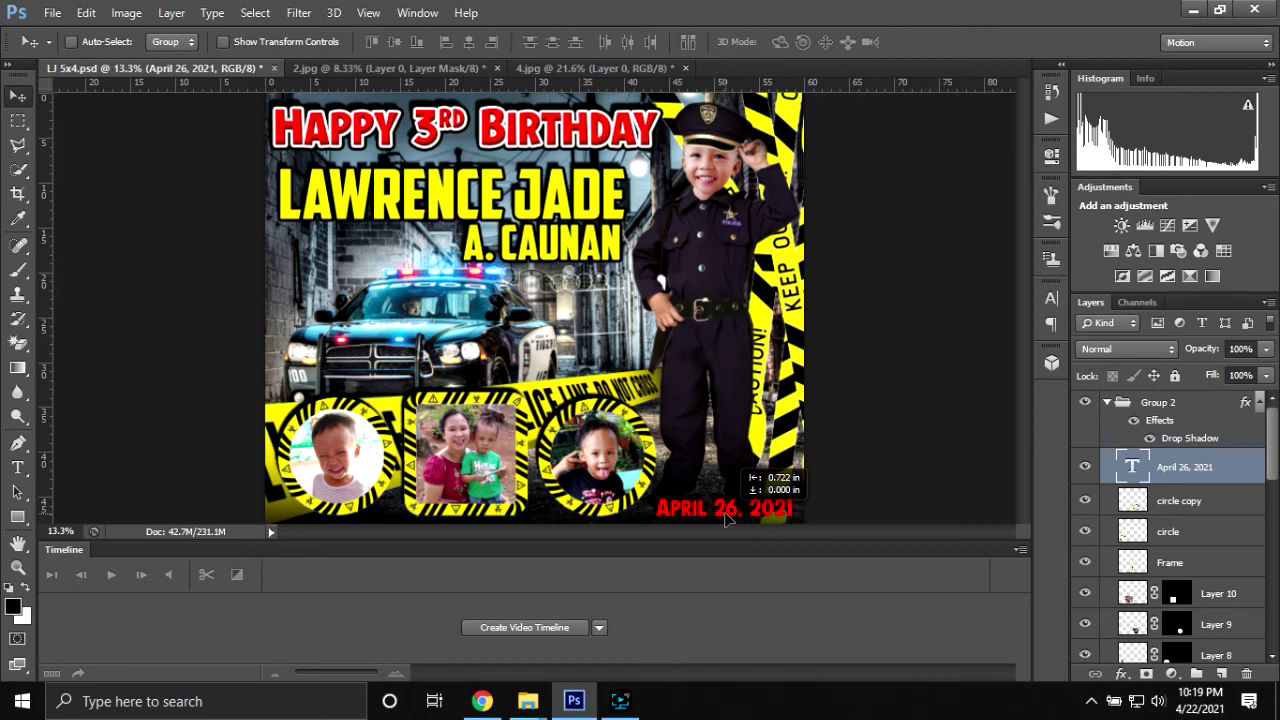
{"action": "left_click_drag", "start_coordinate": [1208, 478], "coordinate": [1221, 395]}
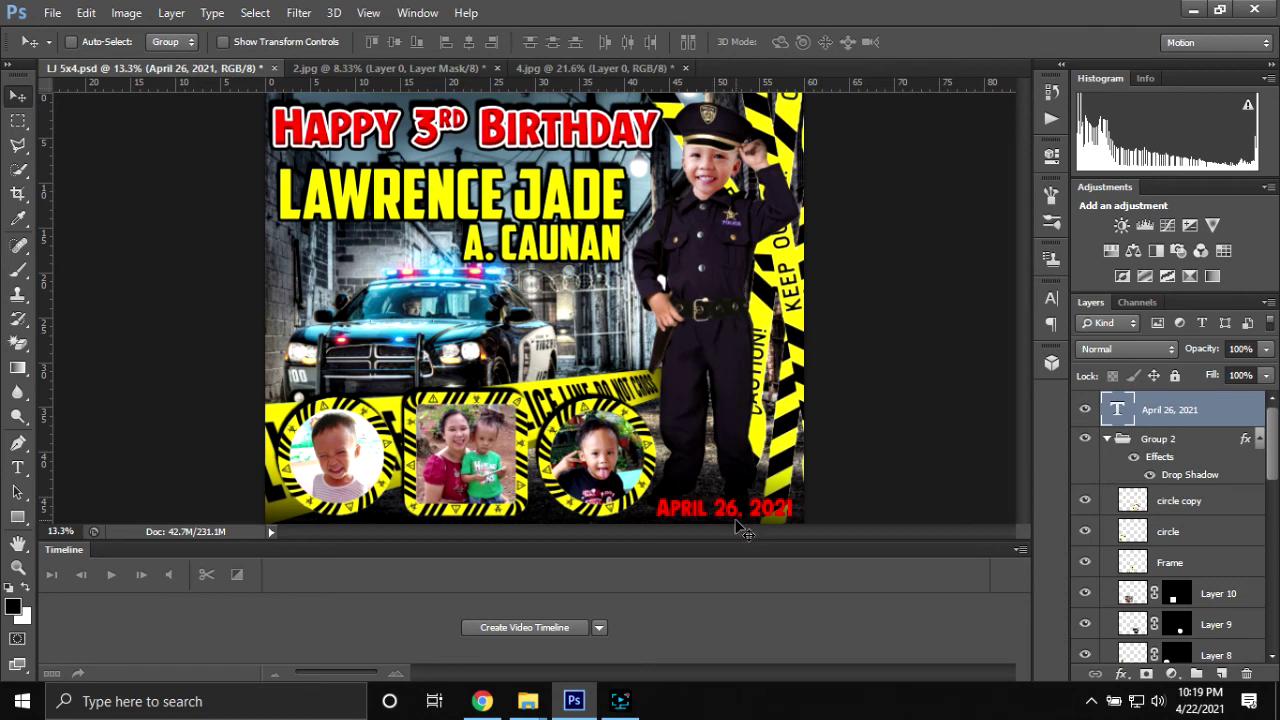
- Add a 15 px outside white stroke to the 'April 26, 2021' date layer
{"action": "key", "text": "t"}
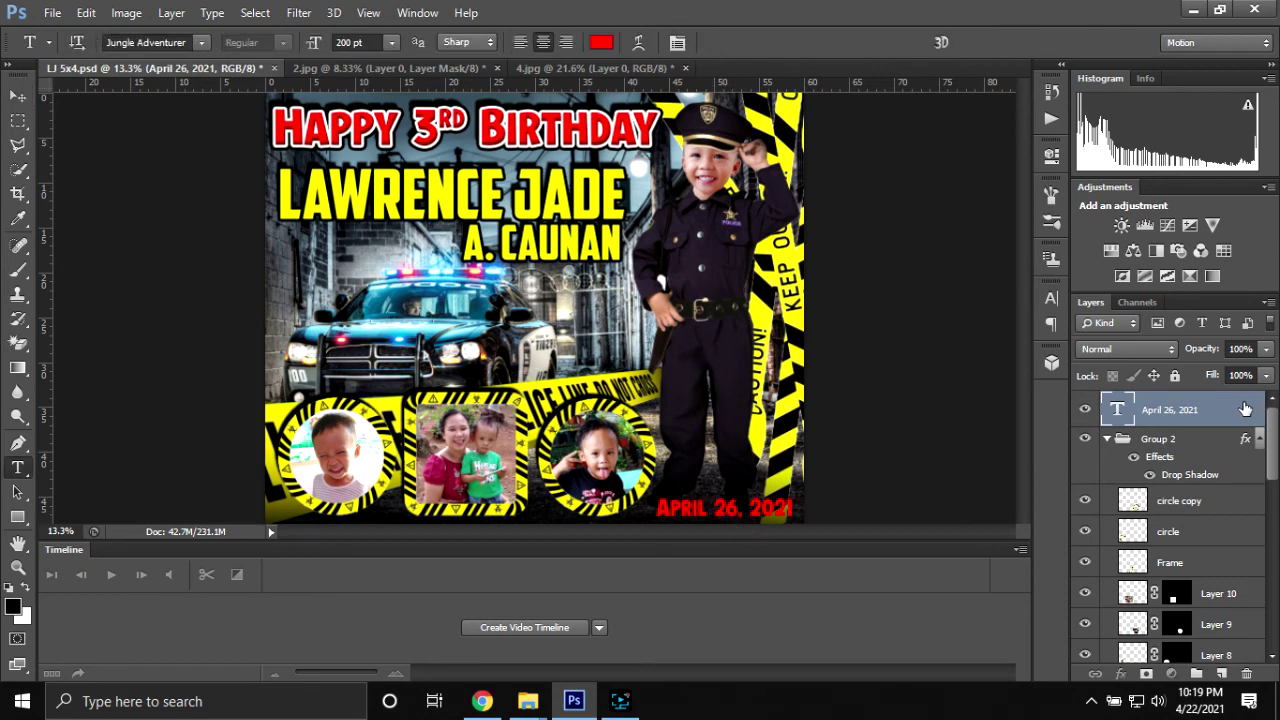
{"action": "key", "text": "h"}
{"action": "double_click", "coordinate": [1089, 442]}
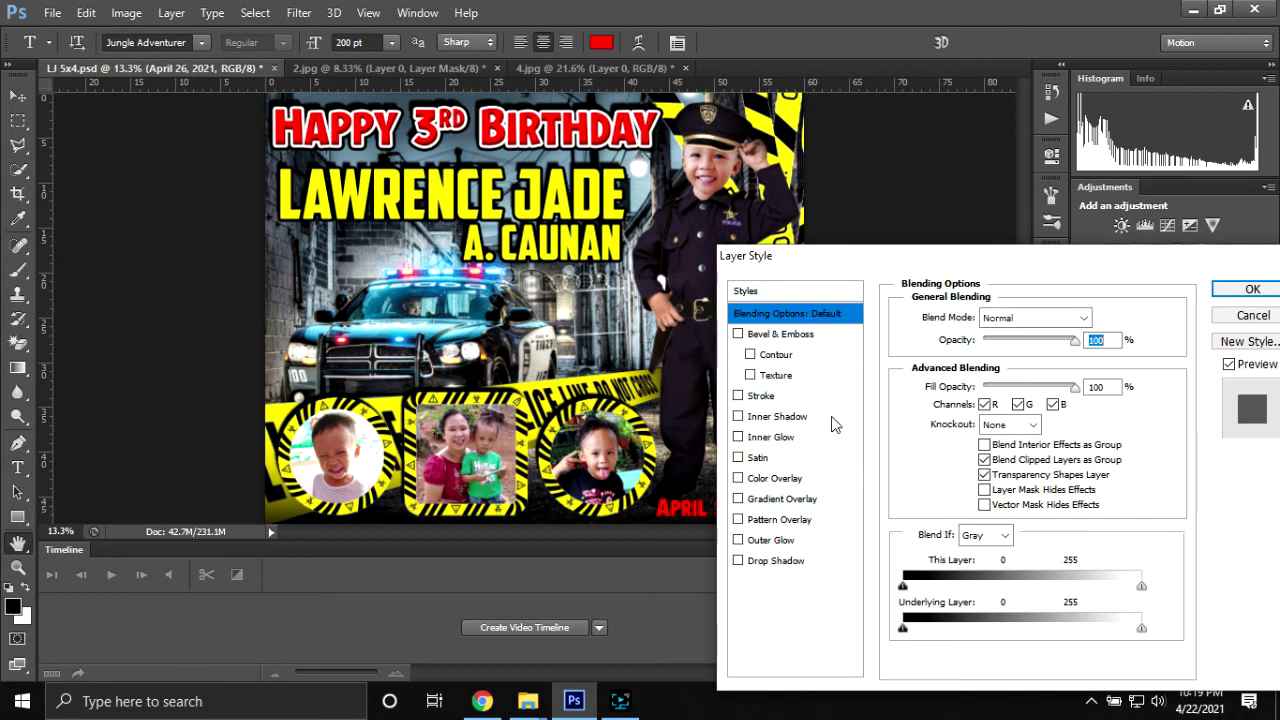
{"action": "left_click", "coordinate": [786, 398]}
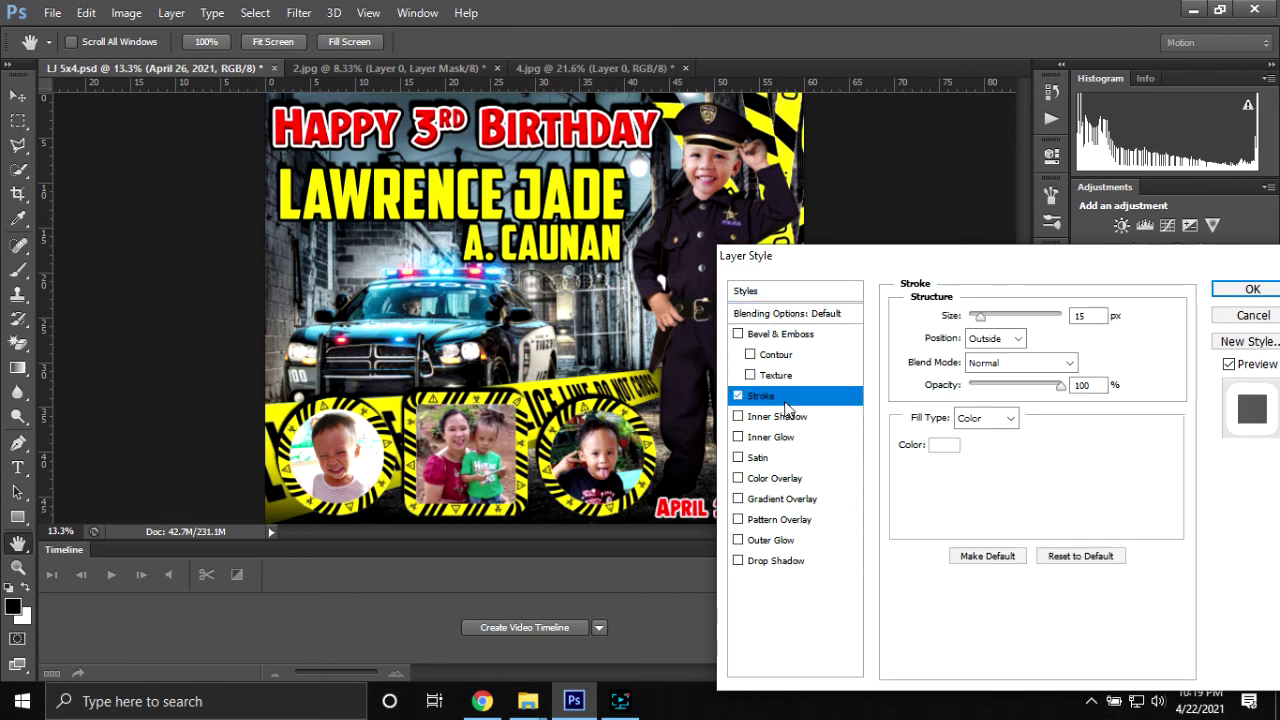
{"action": "left_click_drag", "start_coordinate": [942, 260], "coordinate": [1005, 299]}
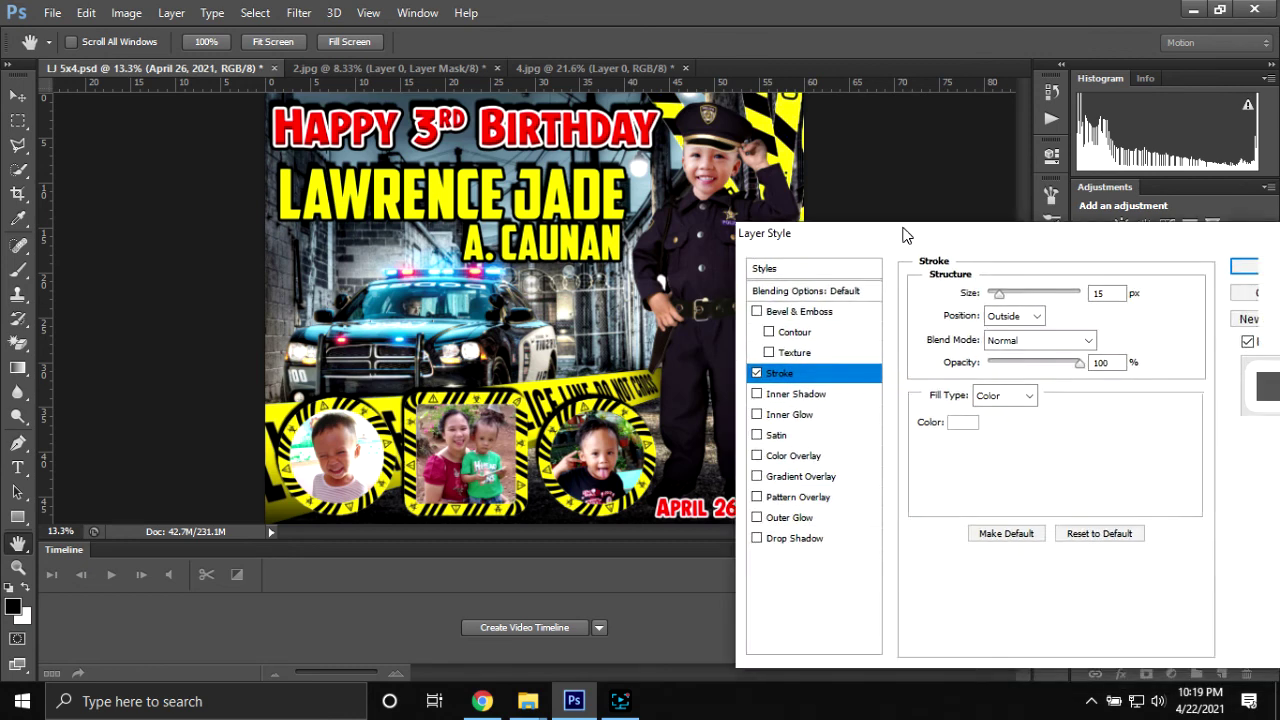
{"action": "left_click_drag", "start_coordinate": [1128, 340], "coordinate": [906, 236]}
{"action": "left_click", "coordinate": [1196, 256]}
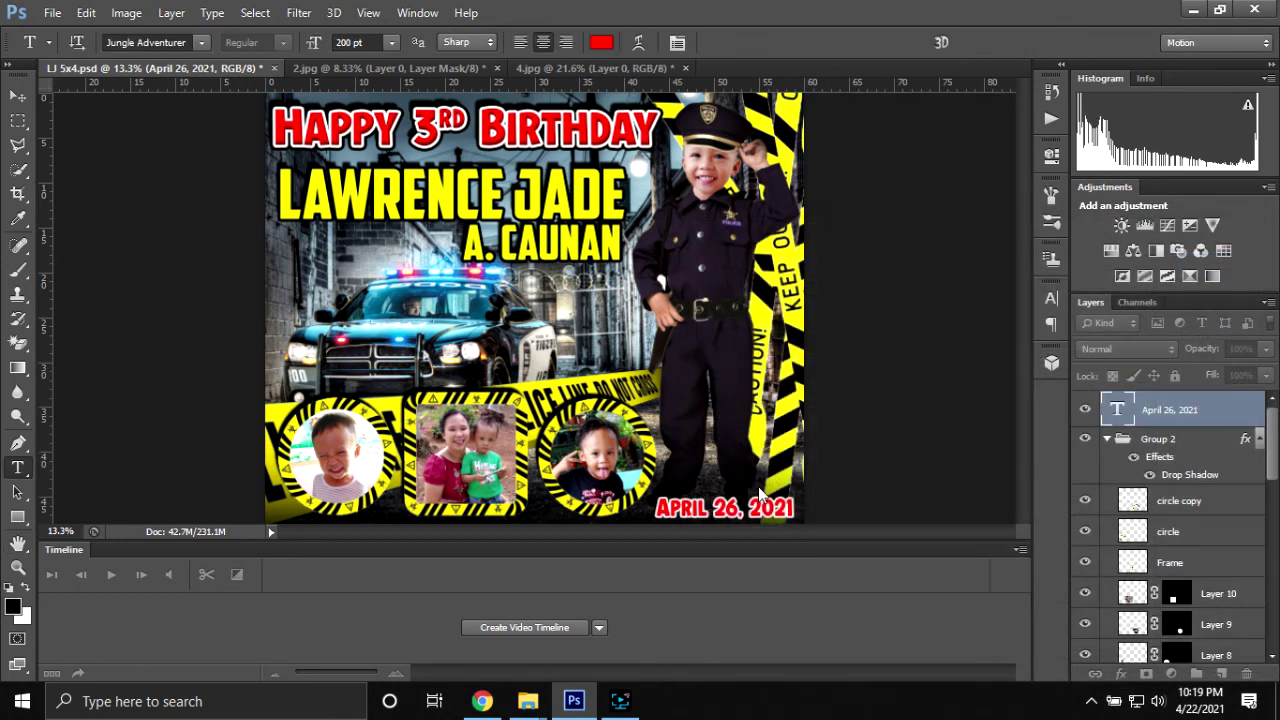
- Save the layered banner as LJ 5x4.psd
{"action": "scroll", "coordinate": [725, 487], "scroll_direction": "up", "scroll_amount": 1}
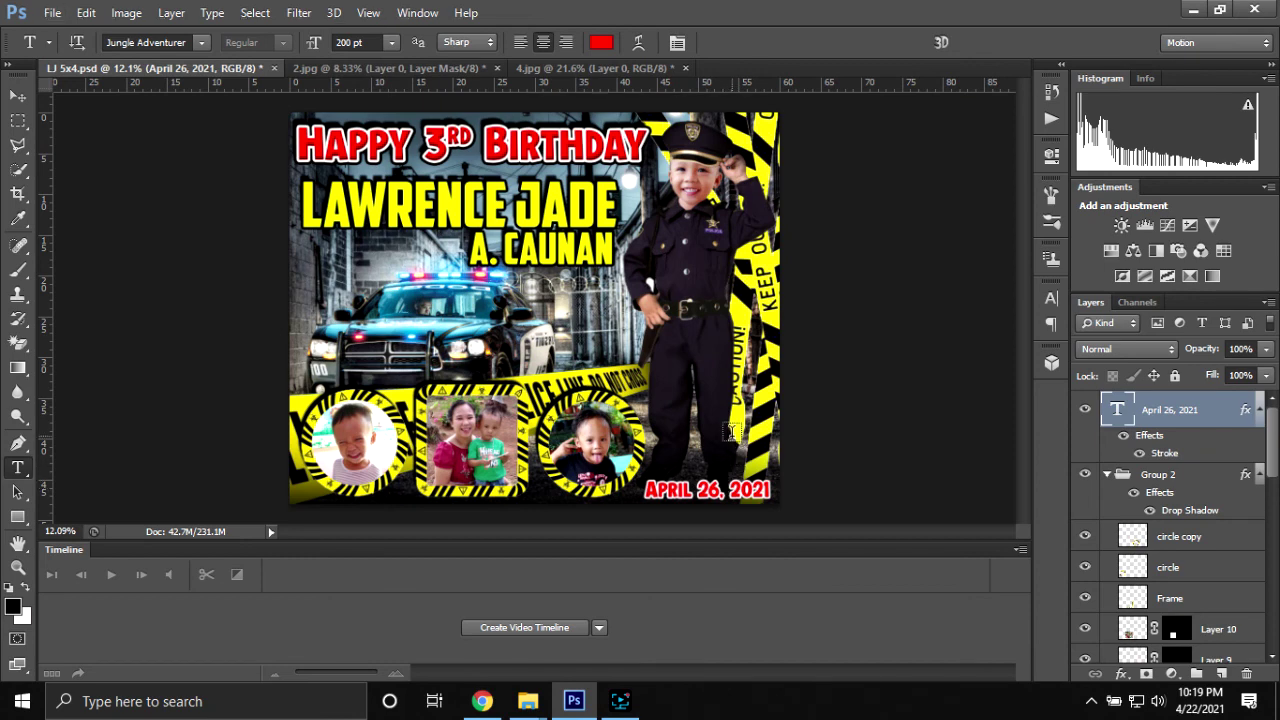
{"action": "scroll", "coordinate": [731, 430], "scroll_direction": "up", "scroll_amount": 1}
{"action": "scroll", "coordinate": [731, 428], "scroll_direction": "down", "scroll_amount": 1}
{"action": "key", "text": "ctrl+s"}
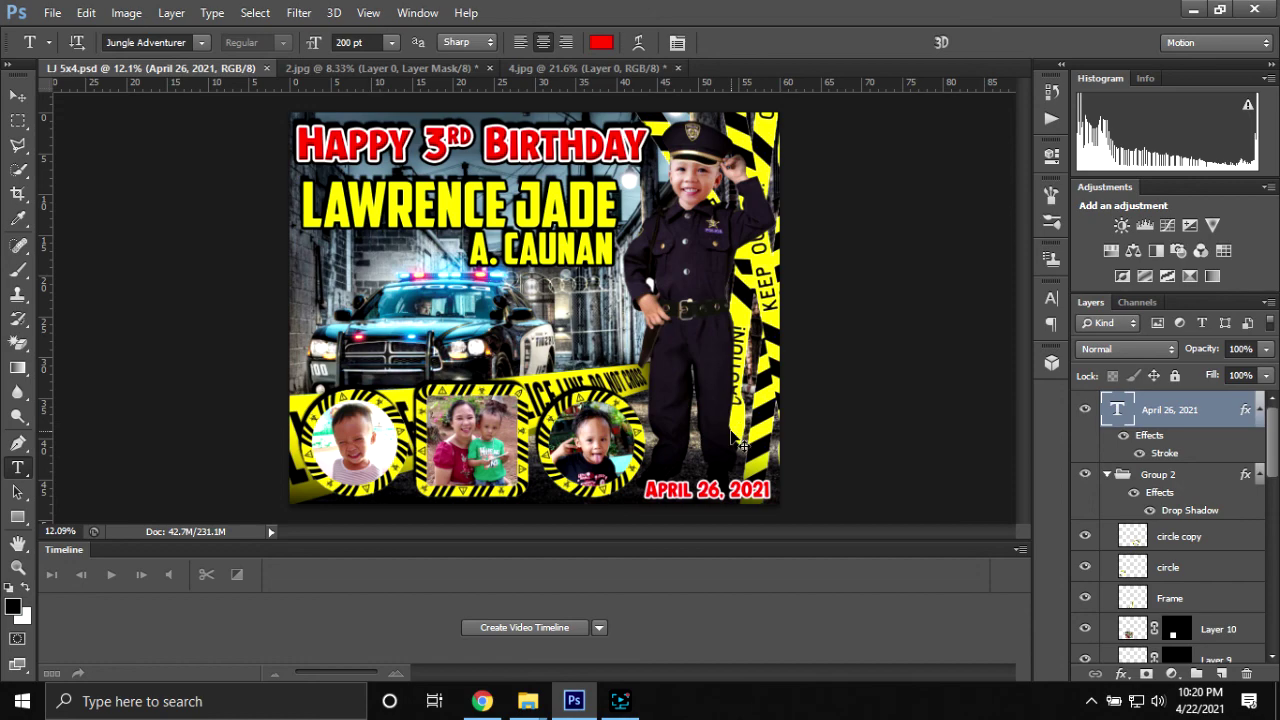
- Save a copy as JPEG named LJ 5x4.jpg in the LJ folder
{"action": "key", "text": "ctrl+shift+s"}
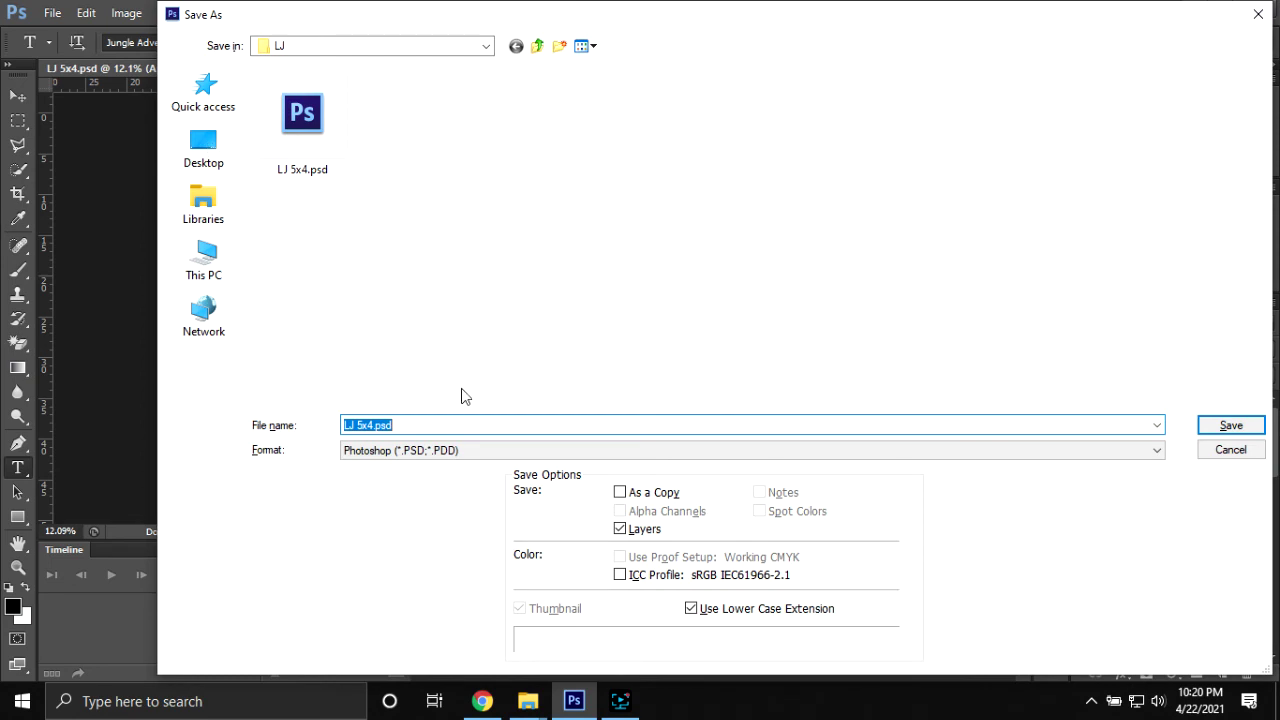
{"action": "left_click", "coordinate": [425, 452]}
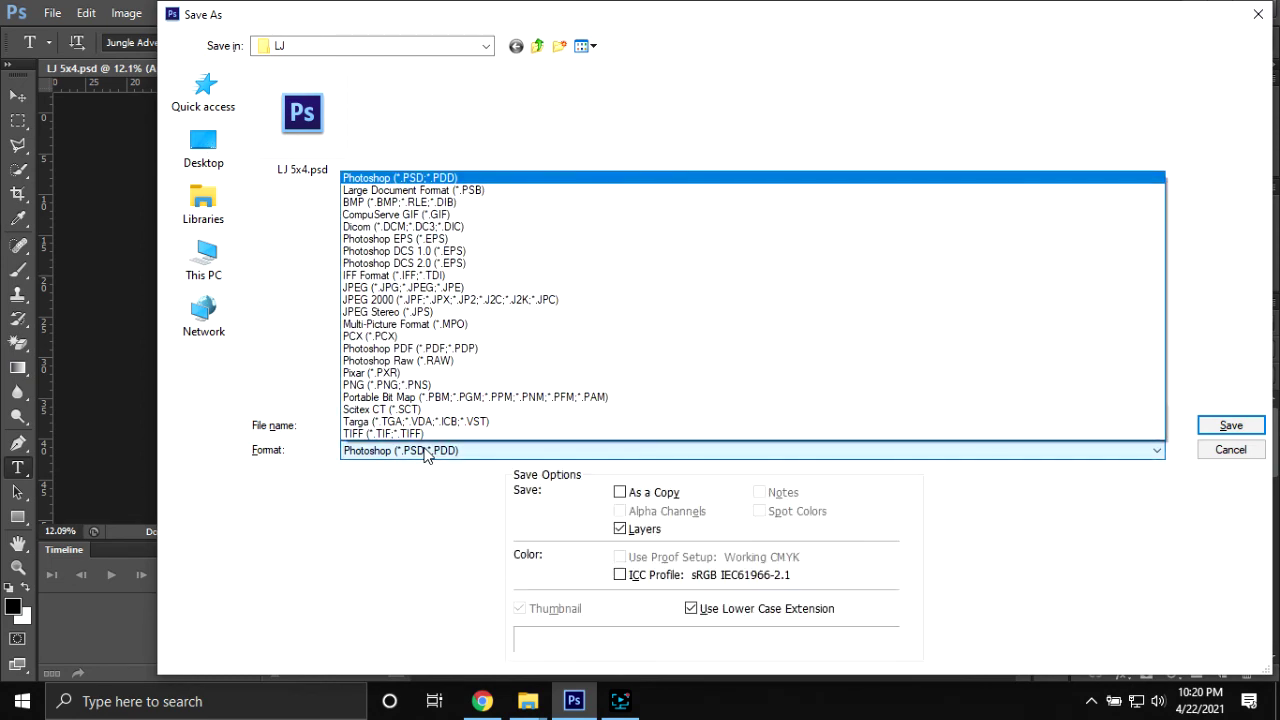
{"action": "left_click", "coordinate": [437, 288]}
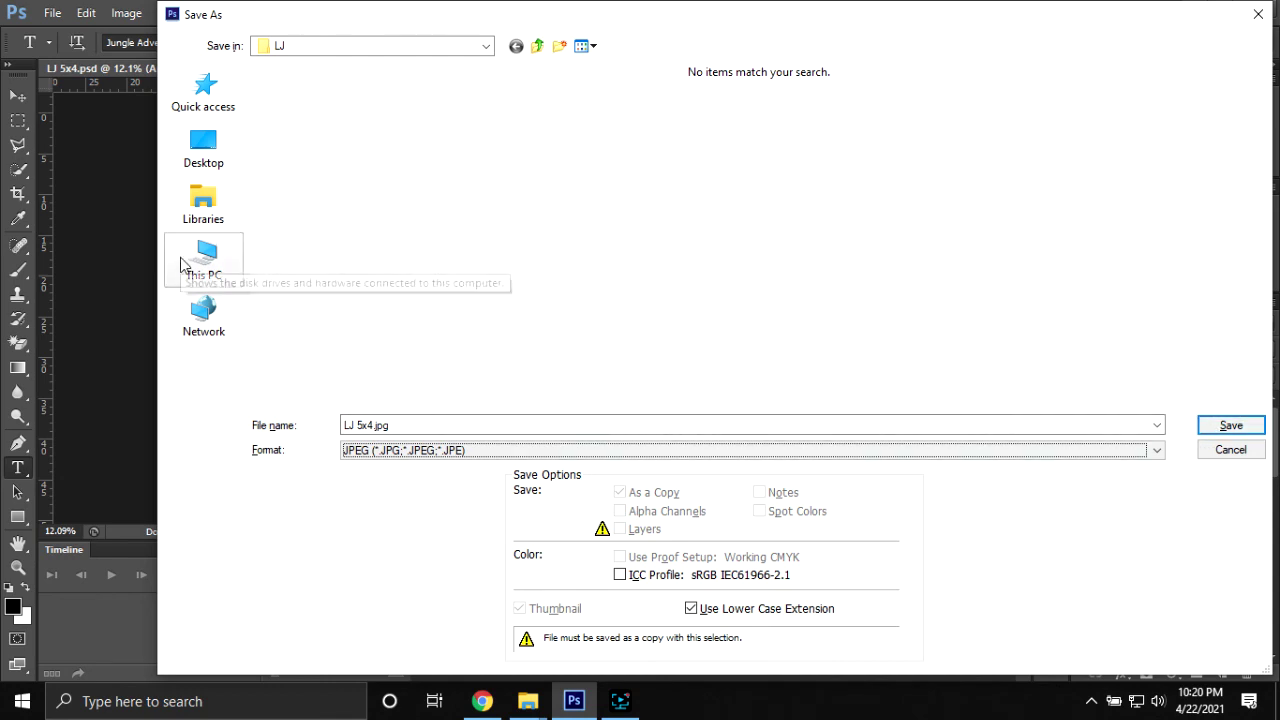
{"action": "left_click", "coordinate": [537, 45]}
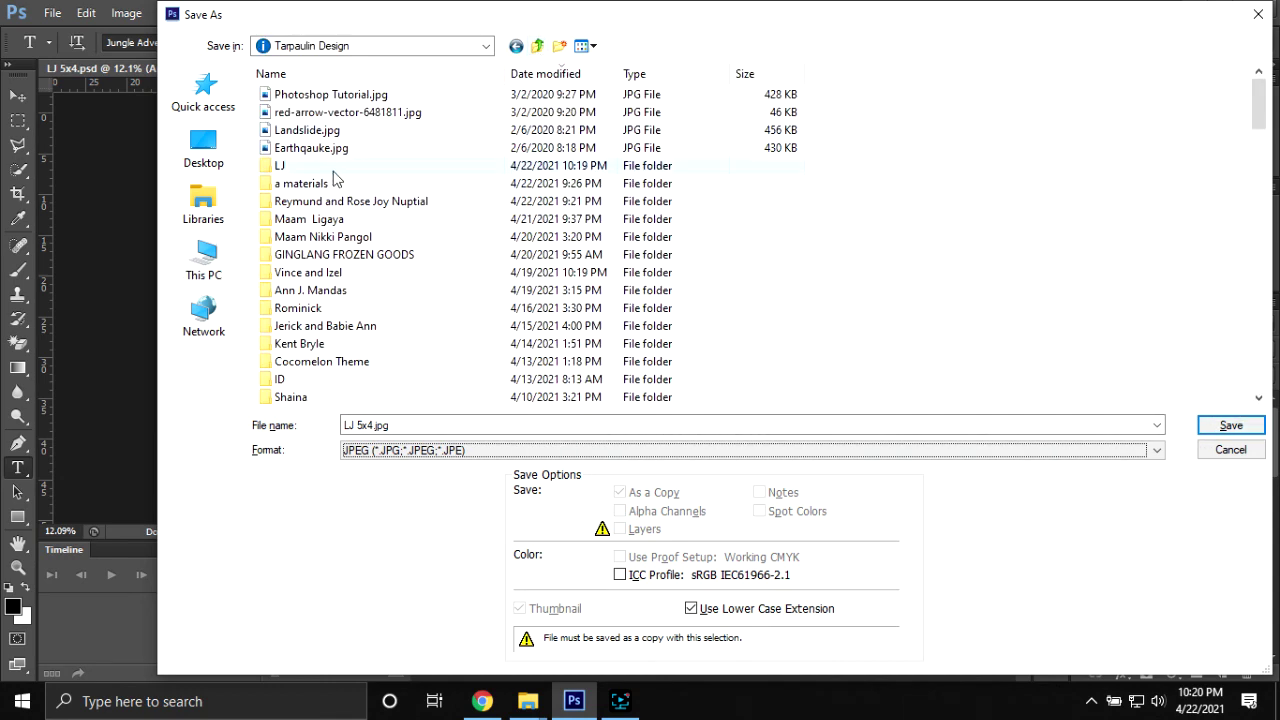
{"action": "double_click", "coordinate": [333, 168]}
{"action": "left_click", "coordinate": [1200, 427]}
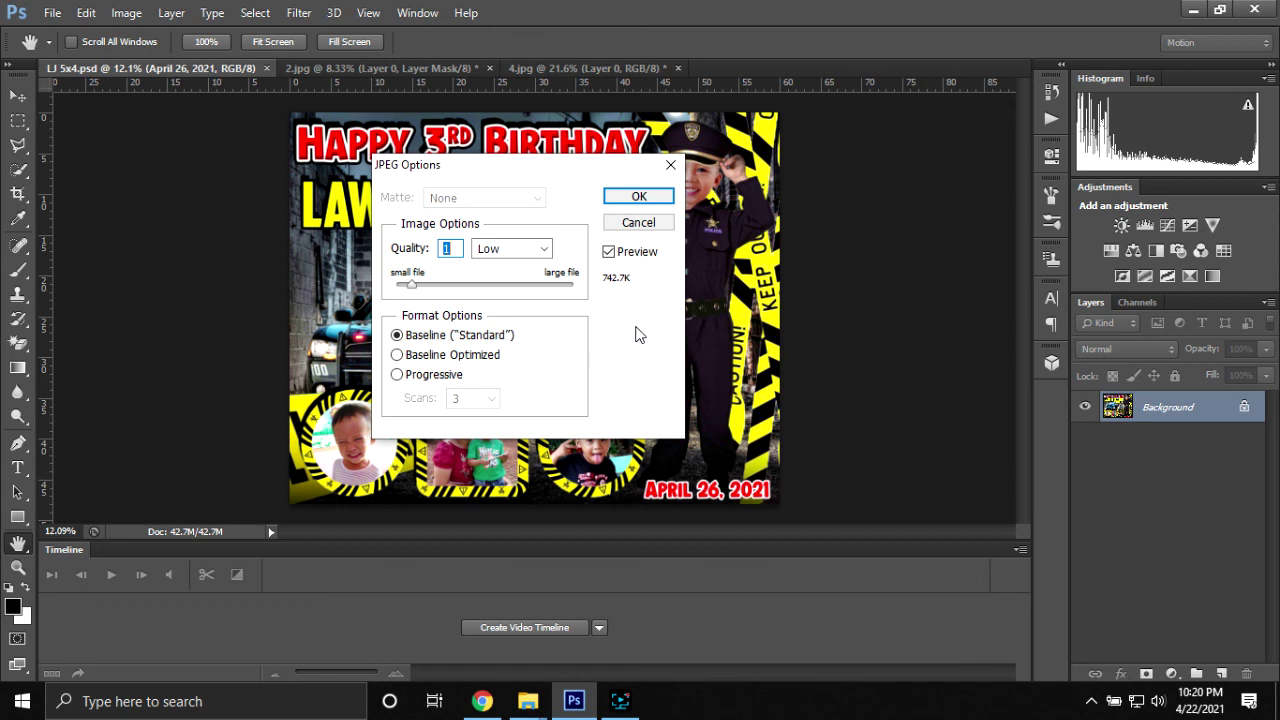
- Set the JPEG quality to High (8) and confirm the save
{"action": "left_click", "coordinate": [541, 250]}
{"action": "left_click", "coordinate": [519, 296]}
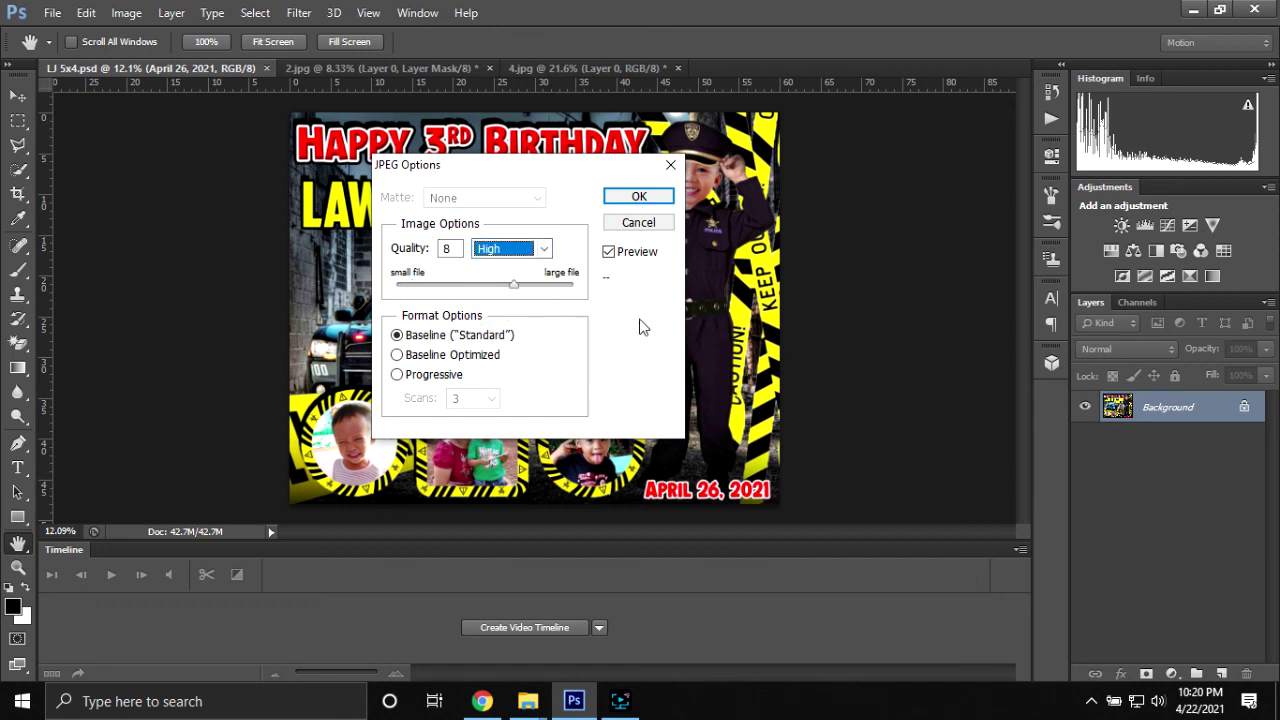
{"action": "left_click", "coordinate": [636, 197]}
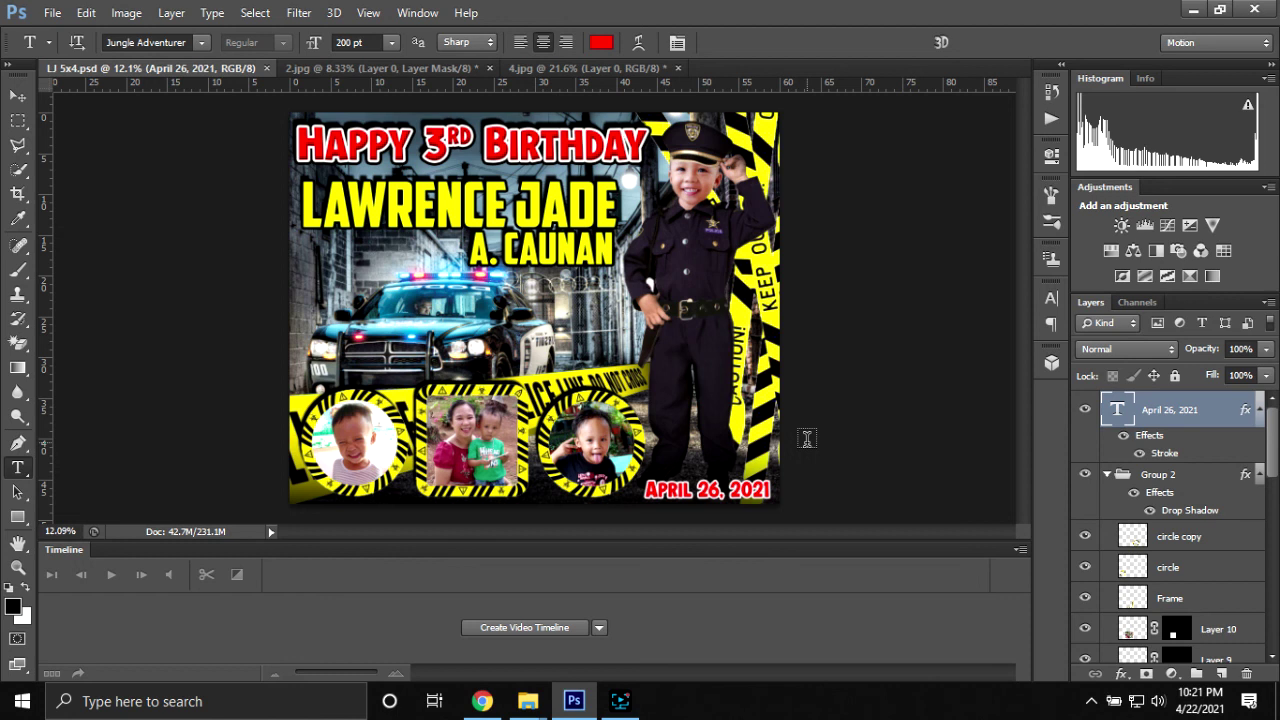
{"action": "left_click", "coordinate": [620, 702]}
{"action": "left_click", "coordinate": [745, 466]}
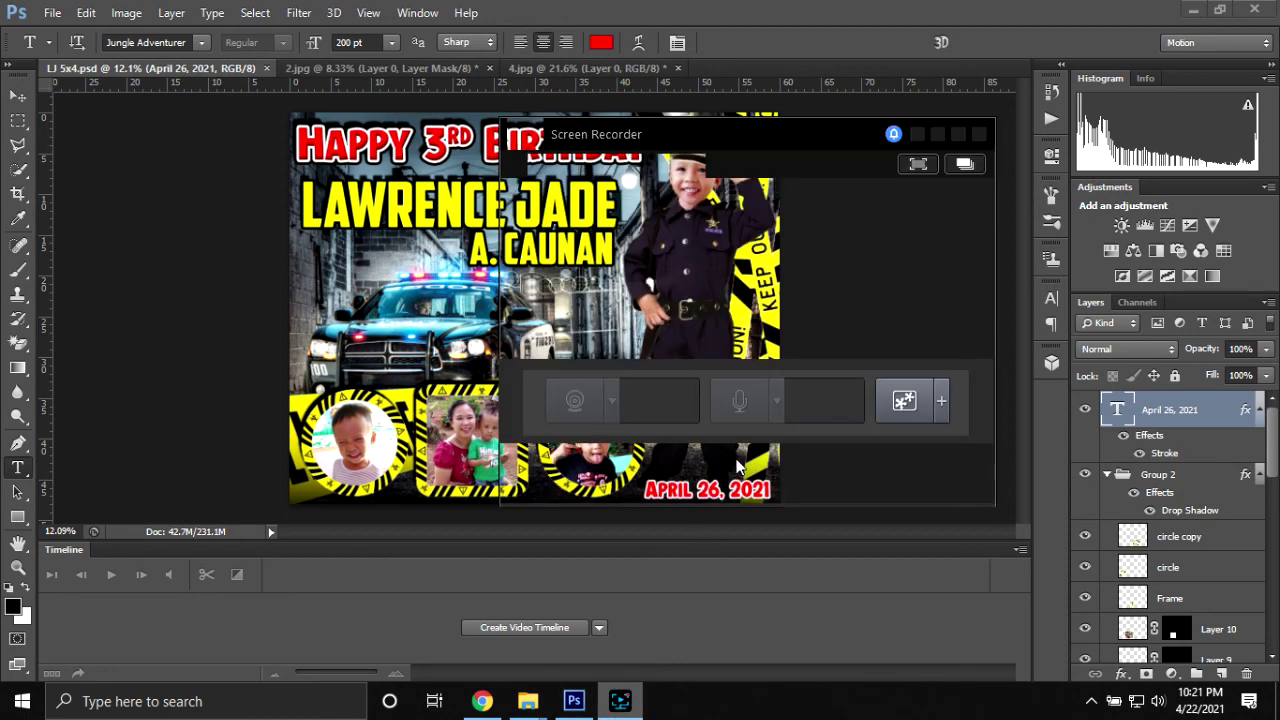